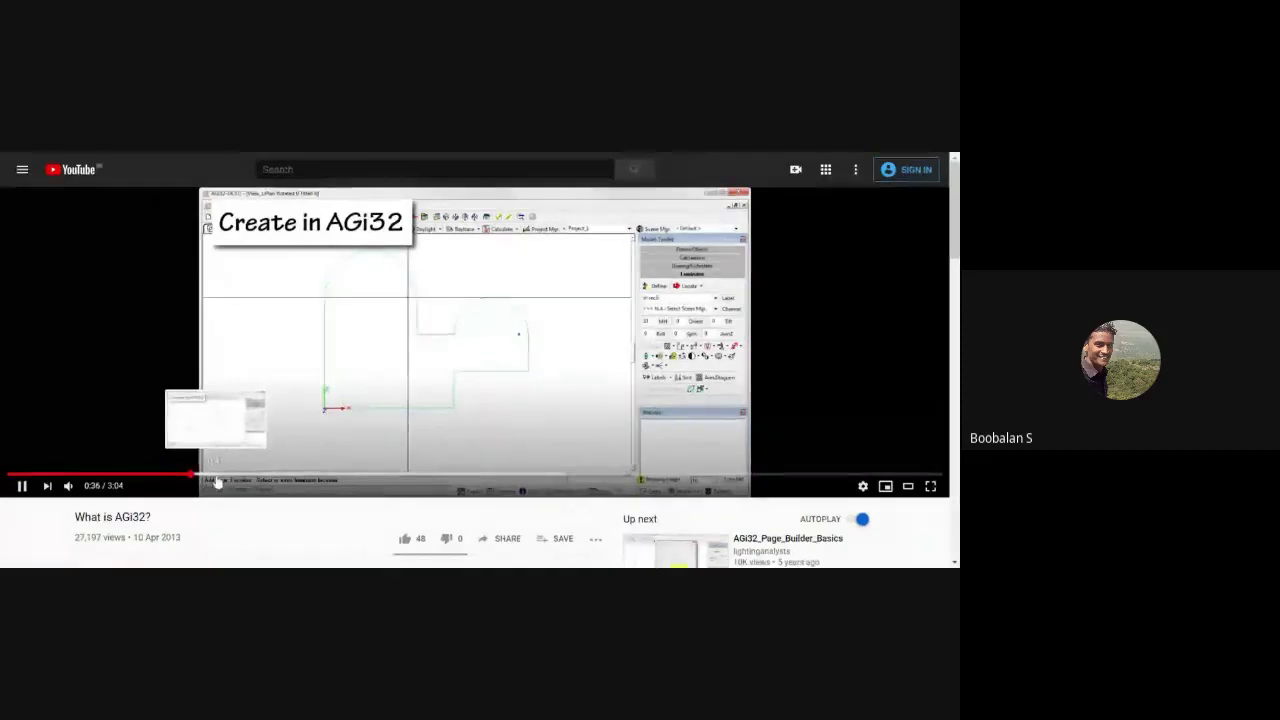
Skim the "What is AGi32?" video from its modelling section ahead to the section on calculation accuracy.
click(216, 475)
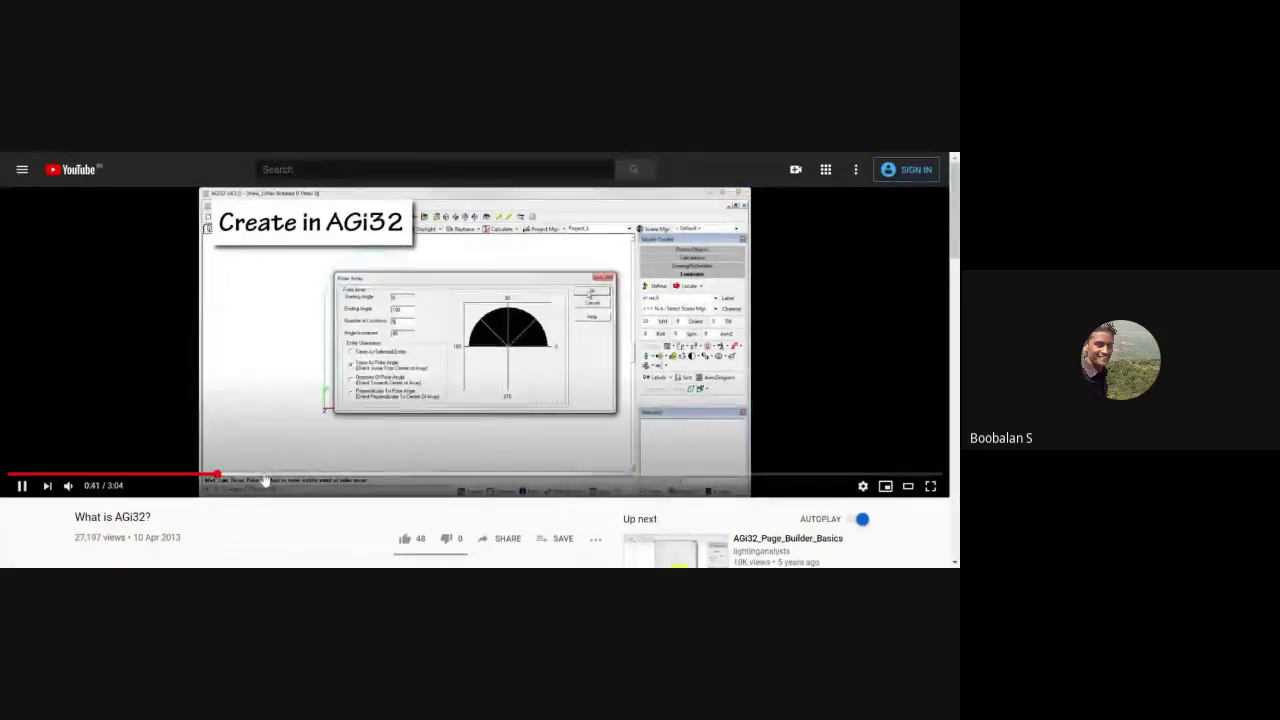
click(267, 475)
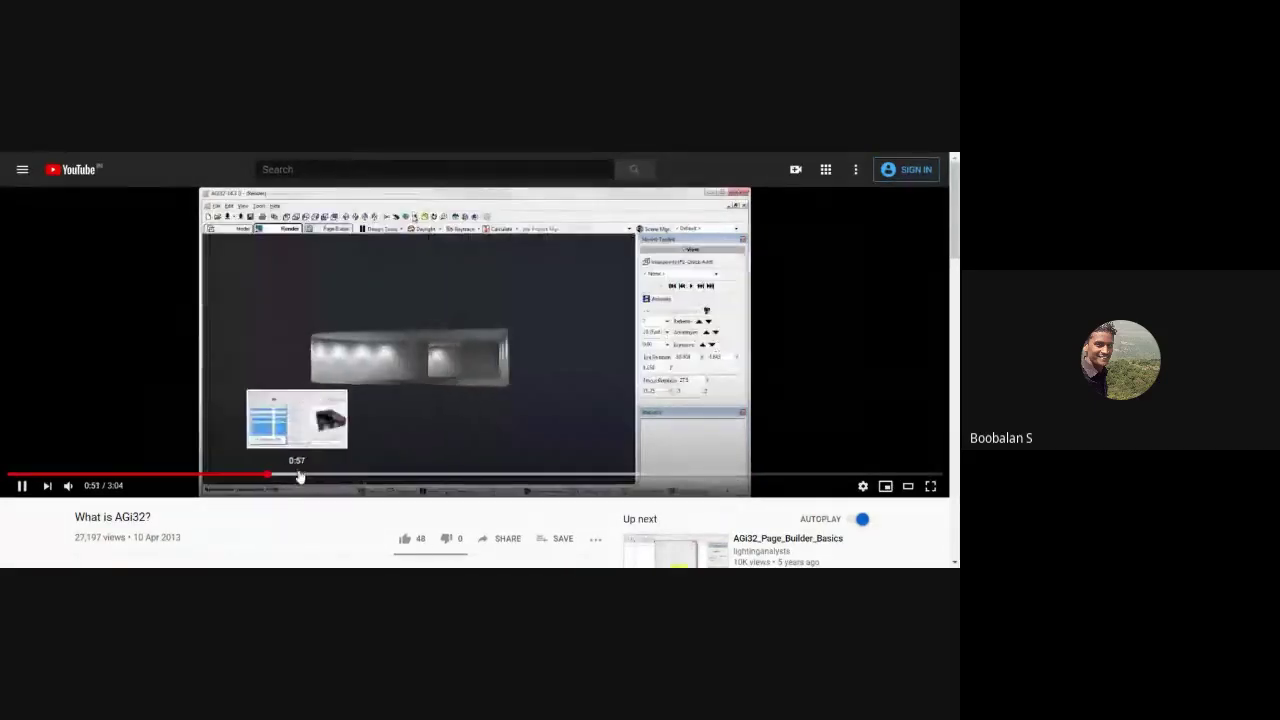
click(299, 477)
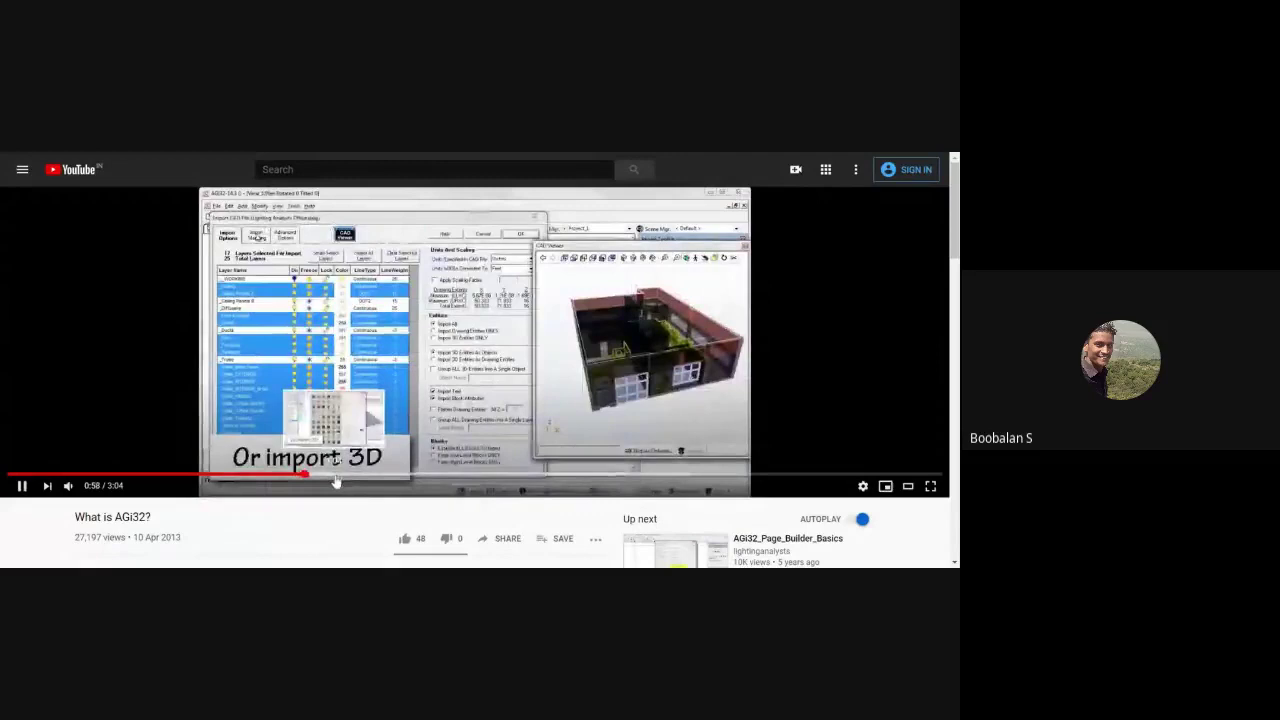
click(337, 477)
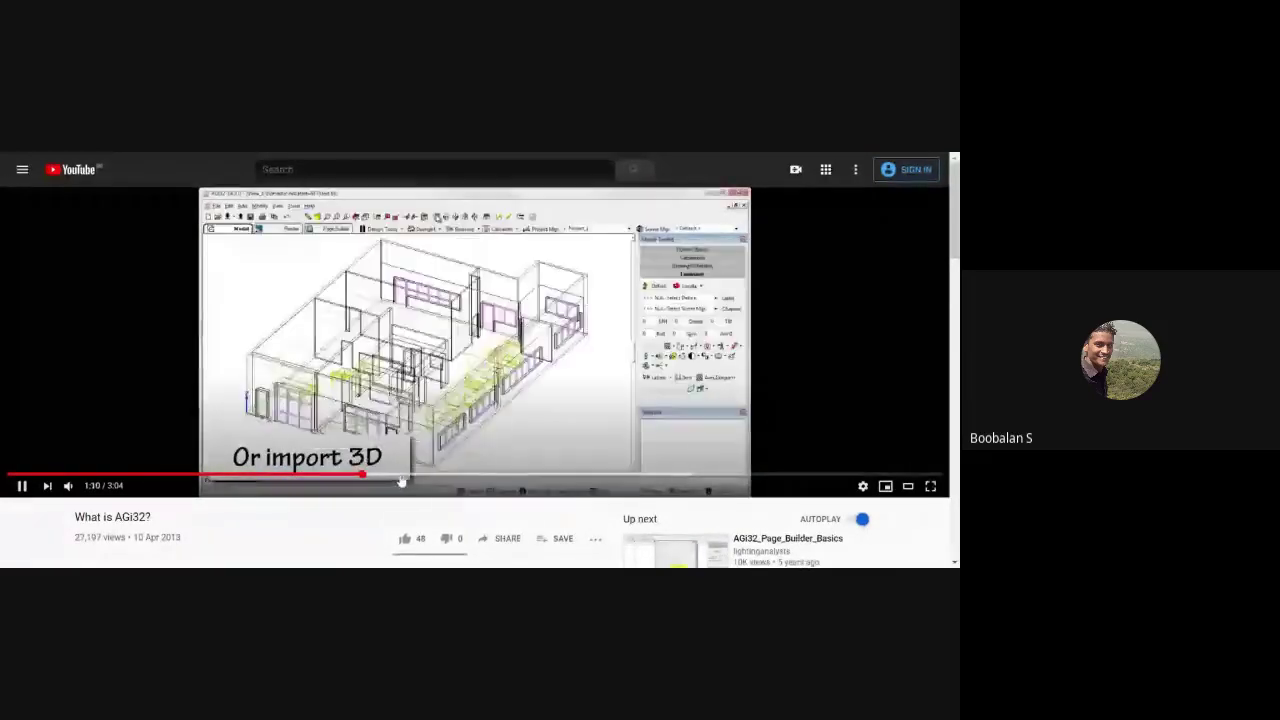
click(421, 477)
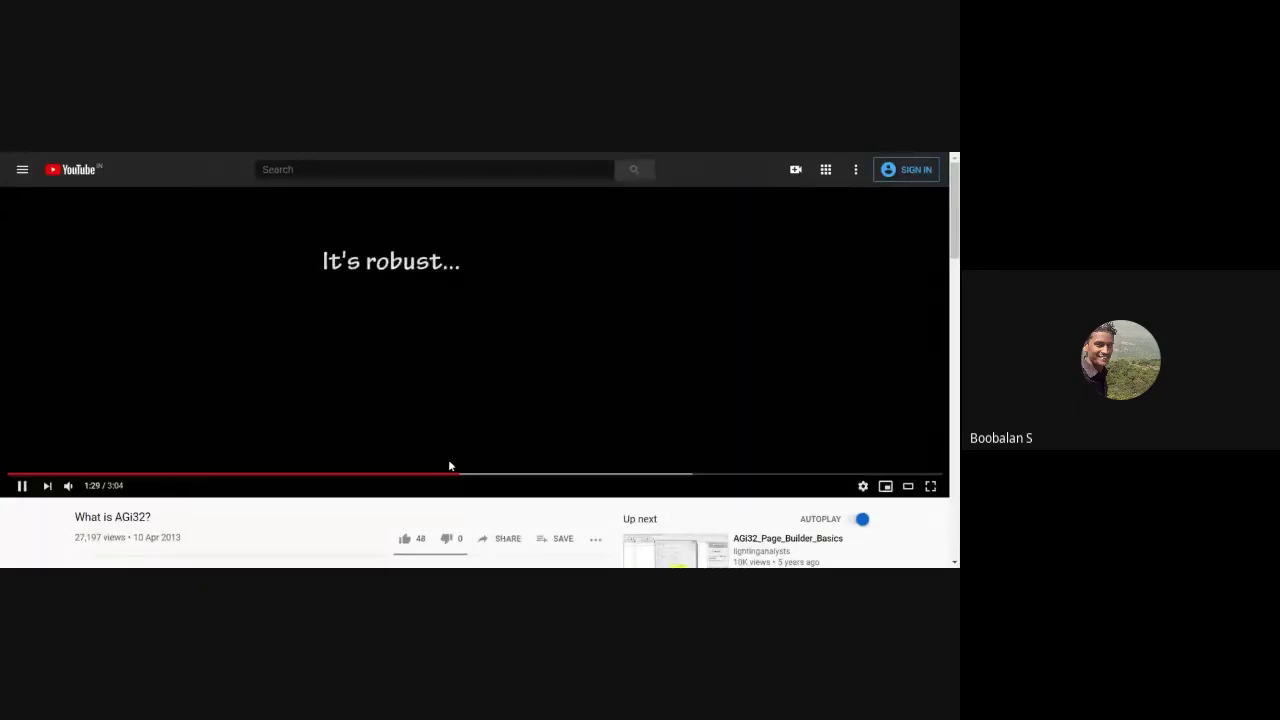
click(494, 476)
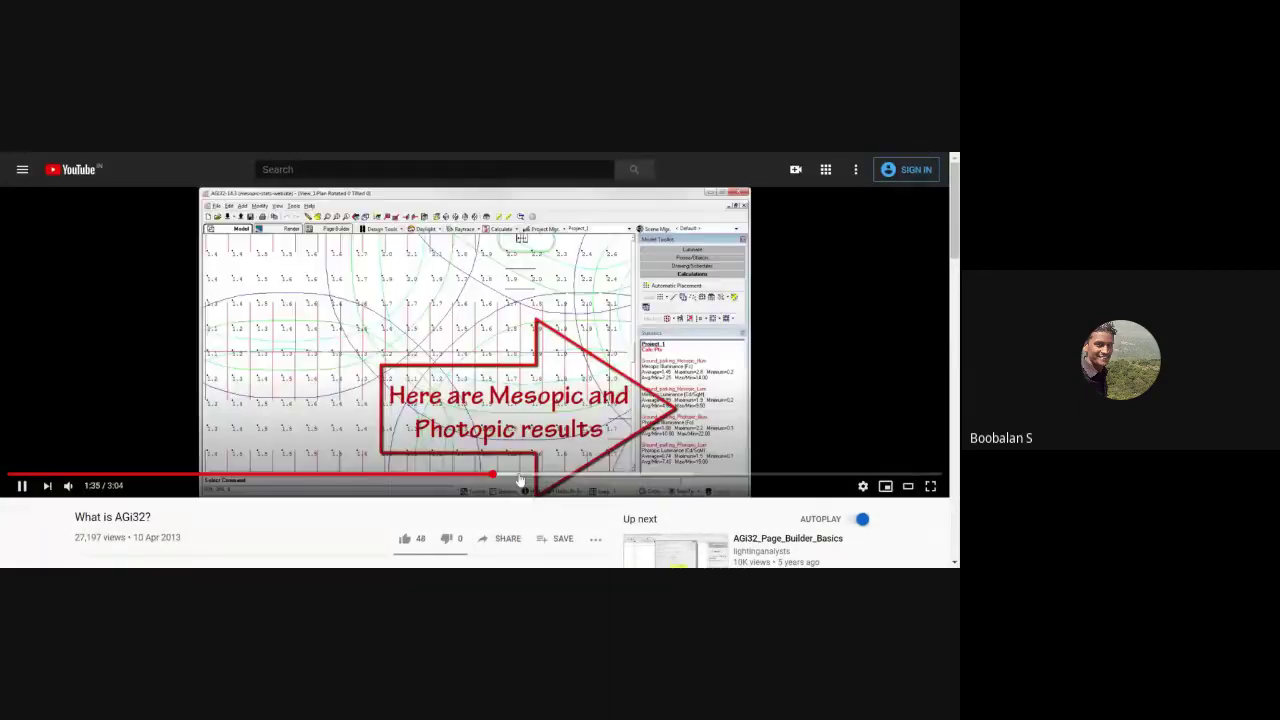
click(535, 477)
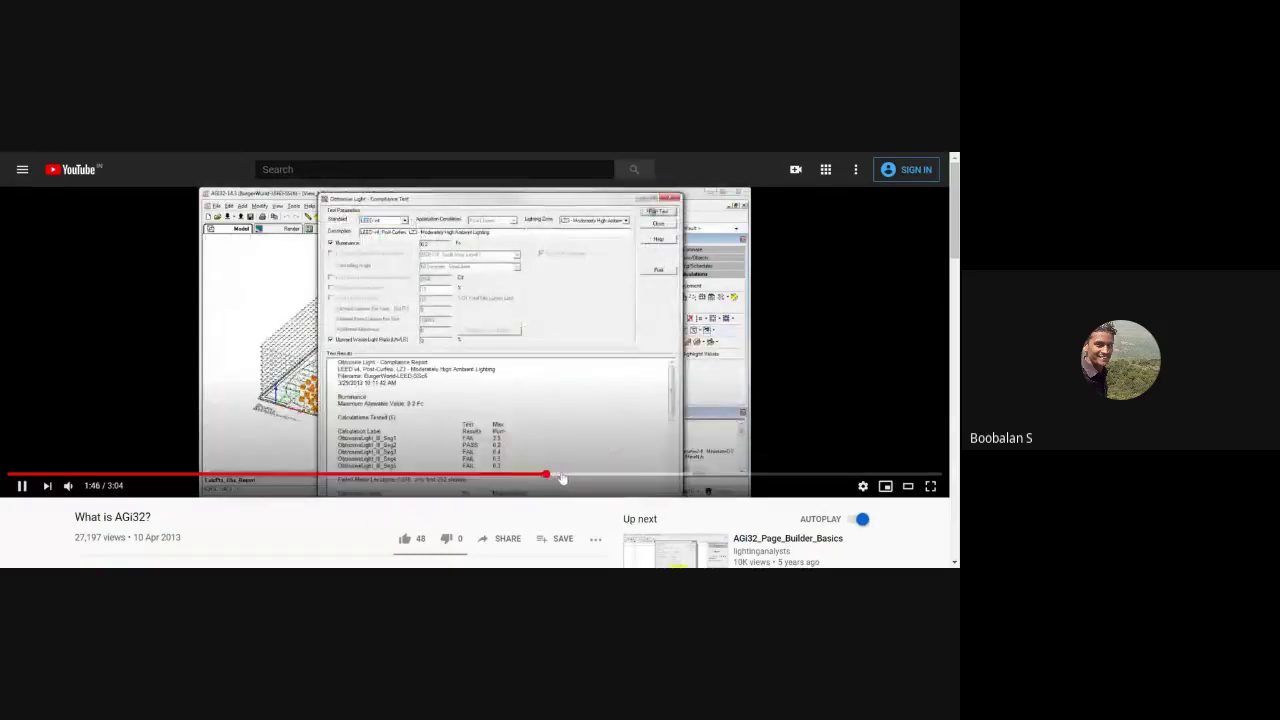
click(568, 478)
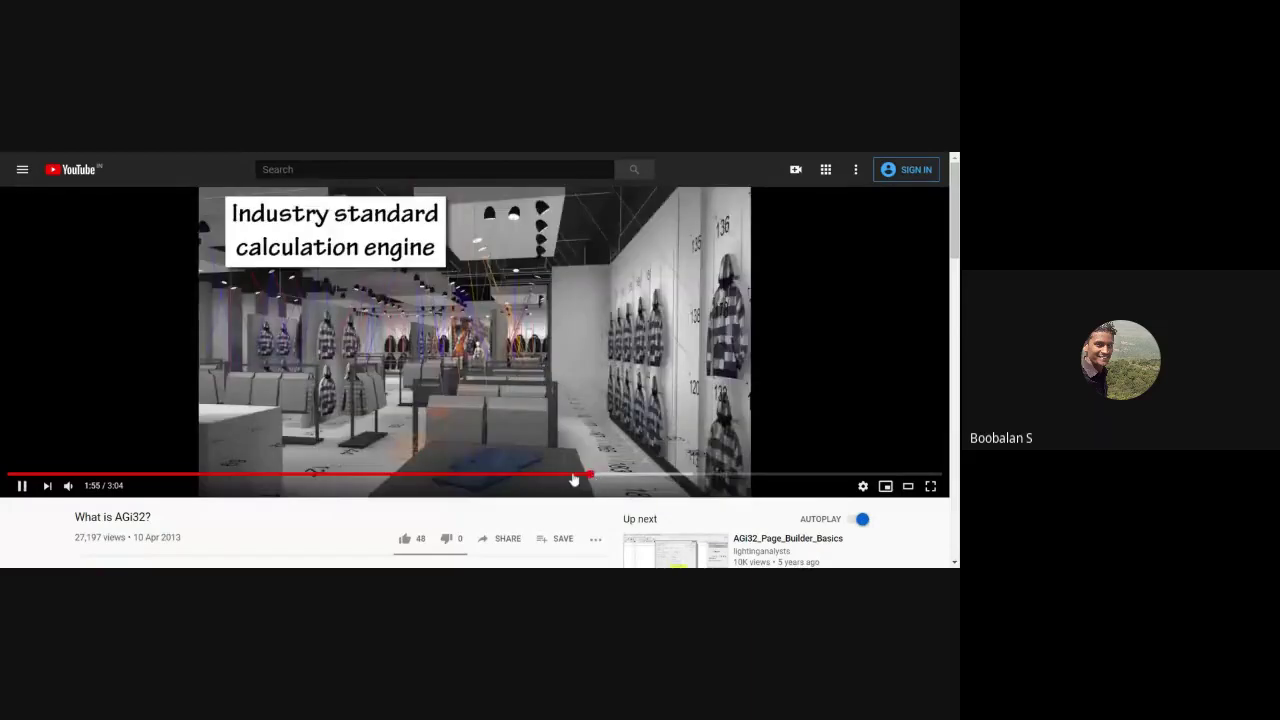
click(568, 479)
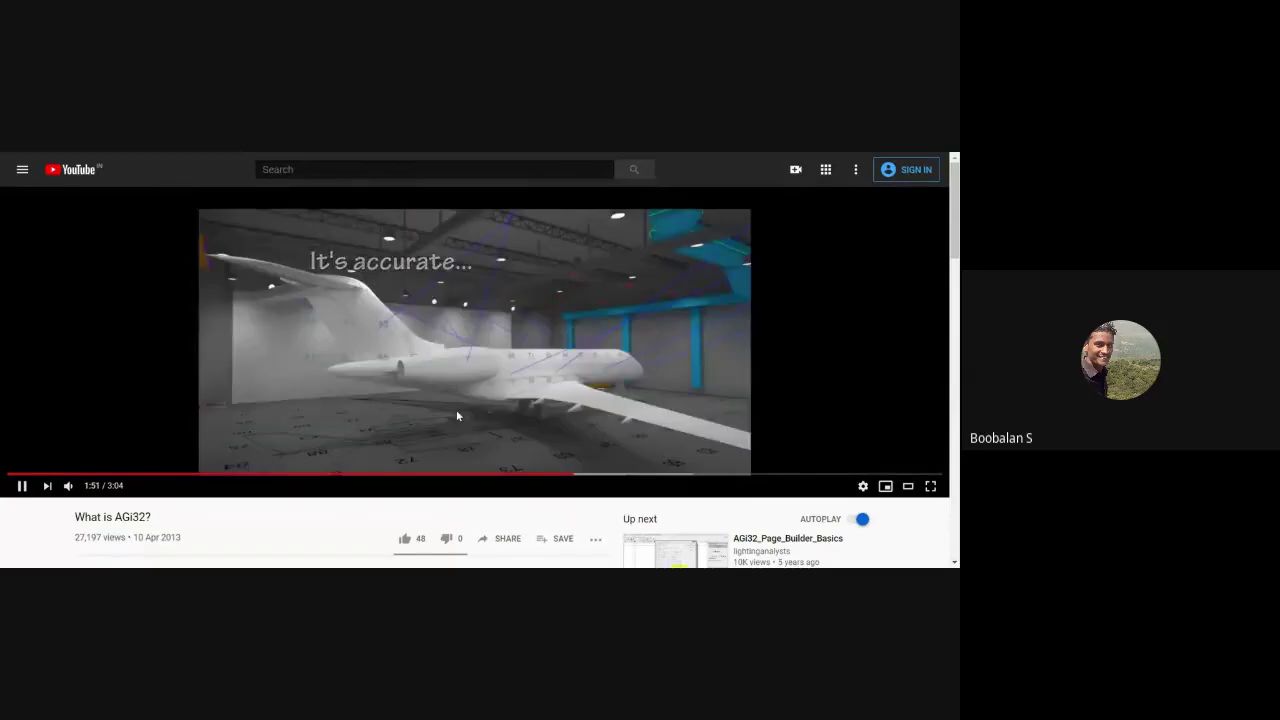
Watch the rest of the "What is AGi32?" video, pausing at the calculation engine scenes.
click(389, 428)
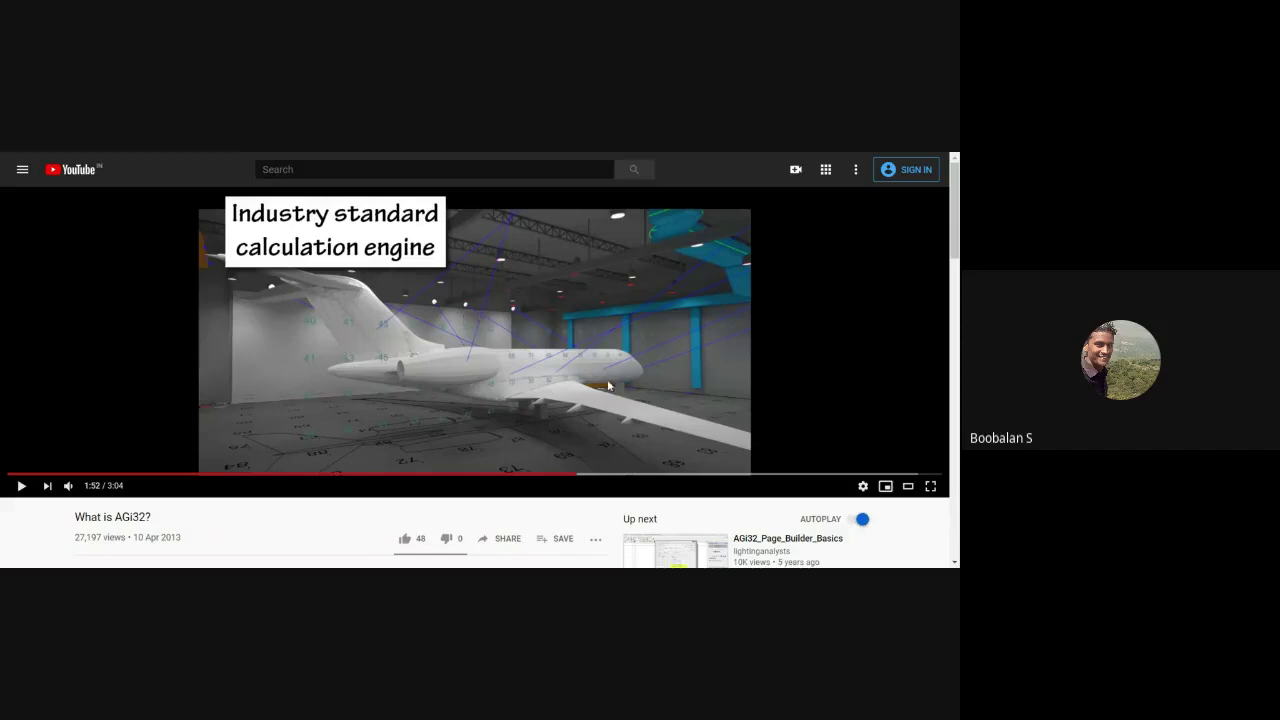
click(450, 363)
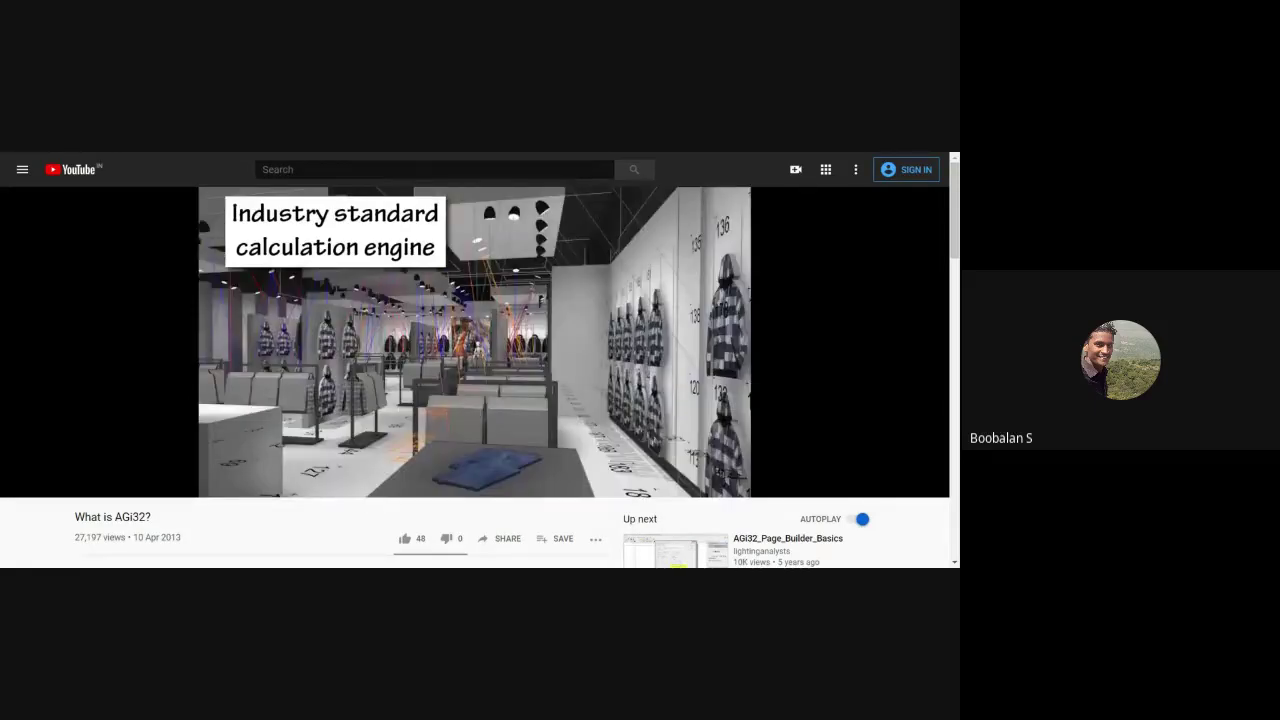
click(382, 311)
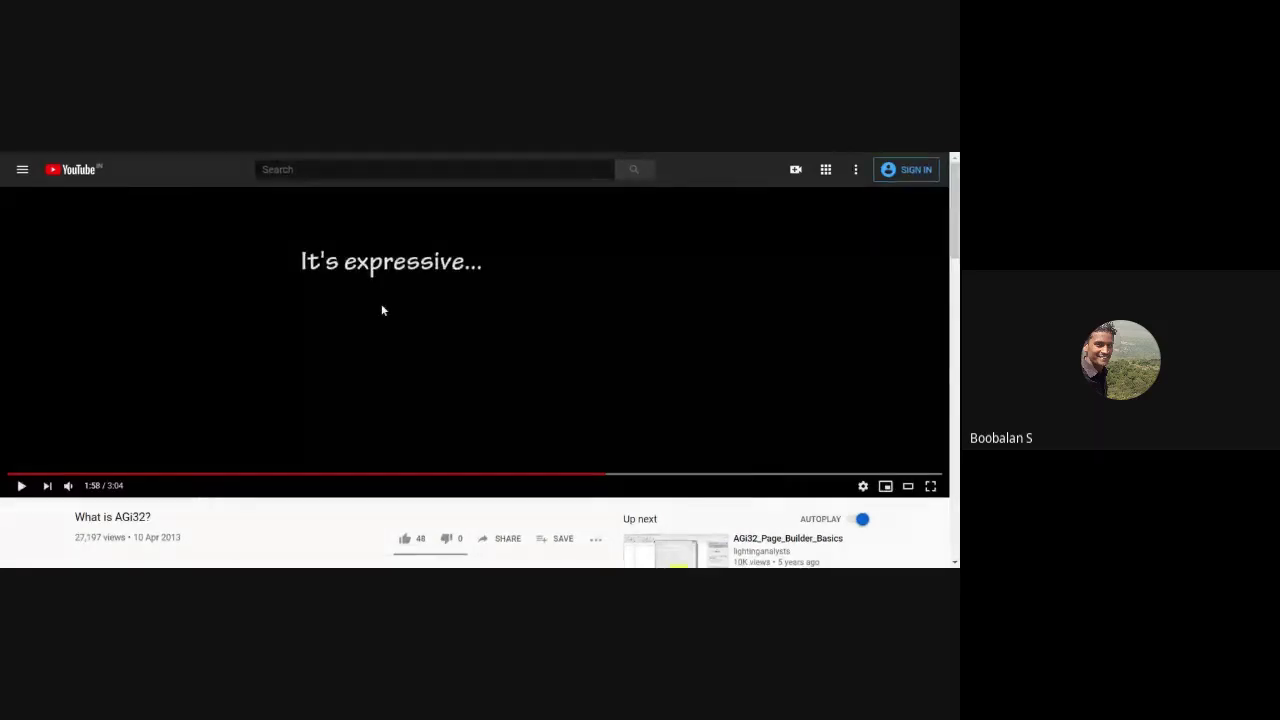
click(594, 477)
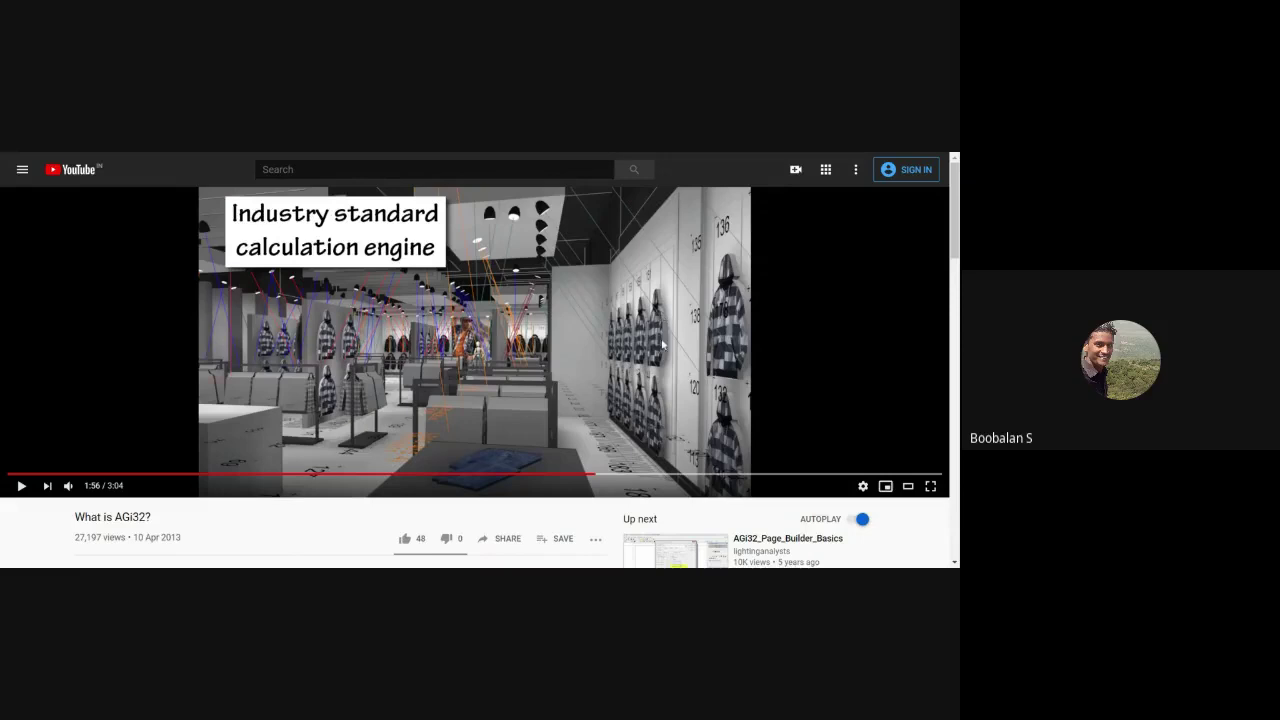
click(550, 318)
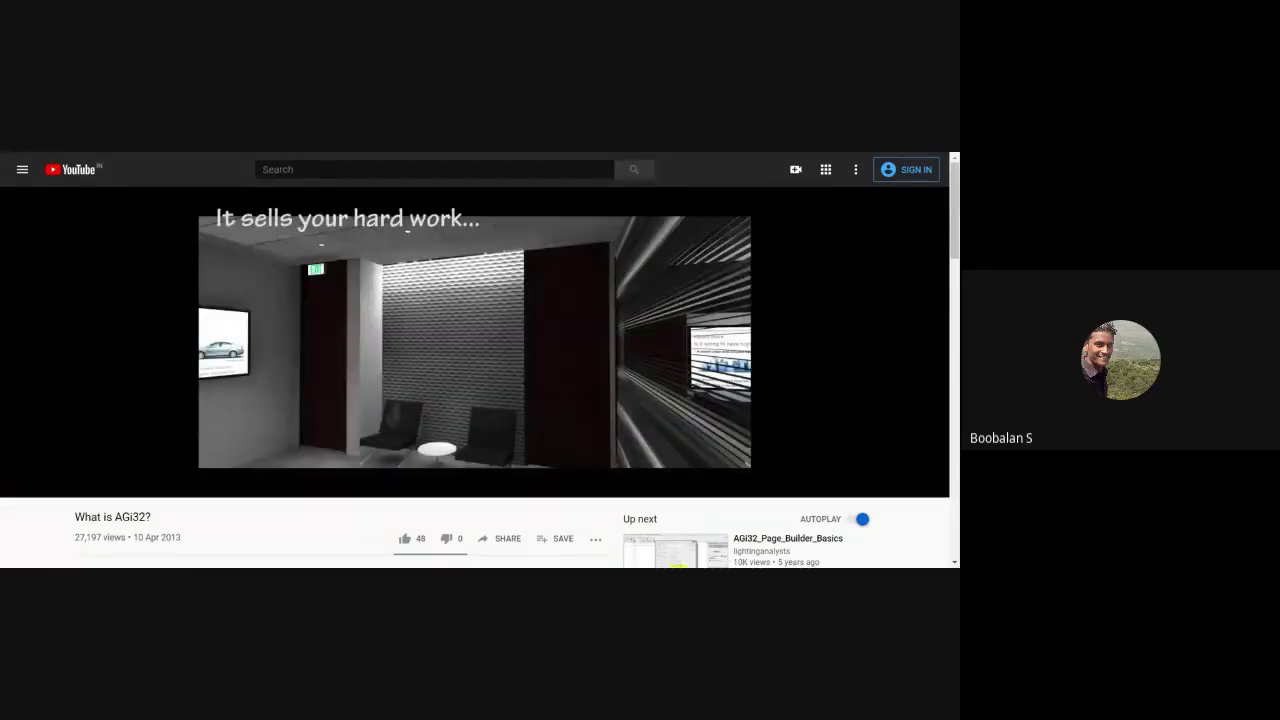
mouse_move(412, 361)
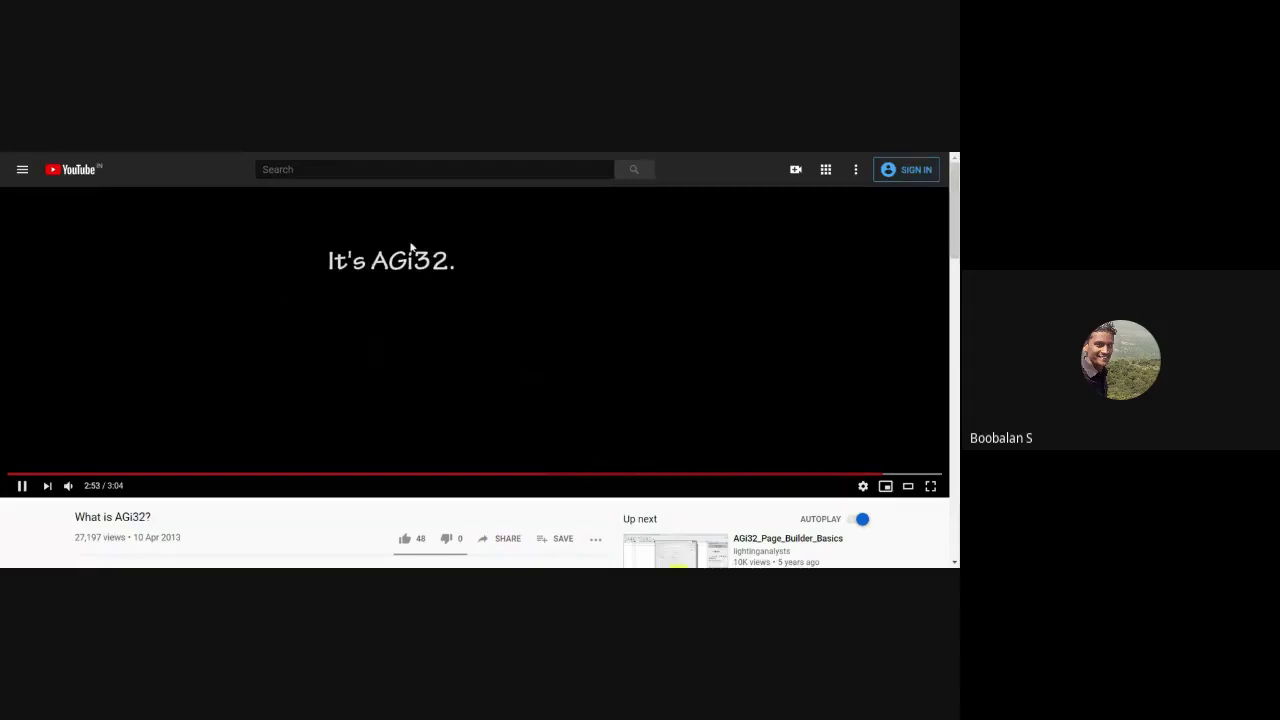
click(434, 370)
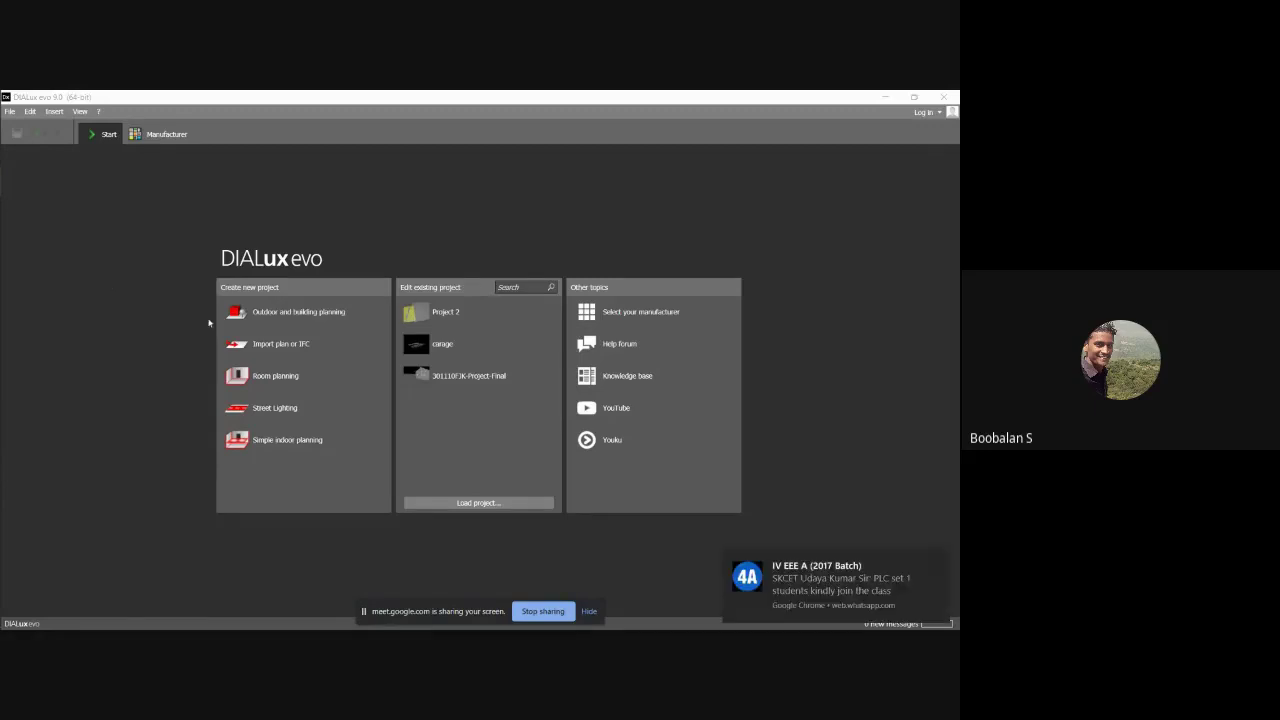
Create a new outdoor and building planning project in DIALux evo.
click(283, 314)
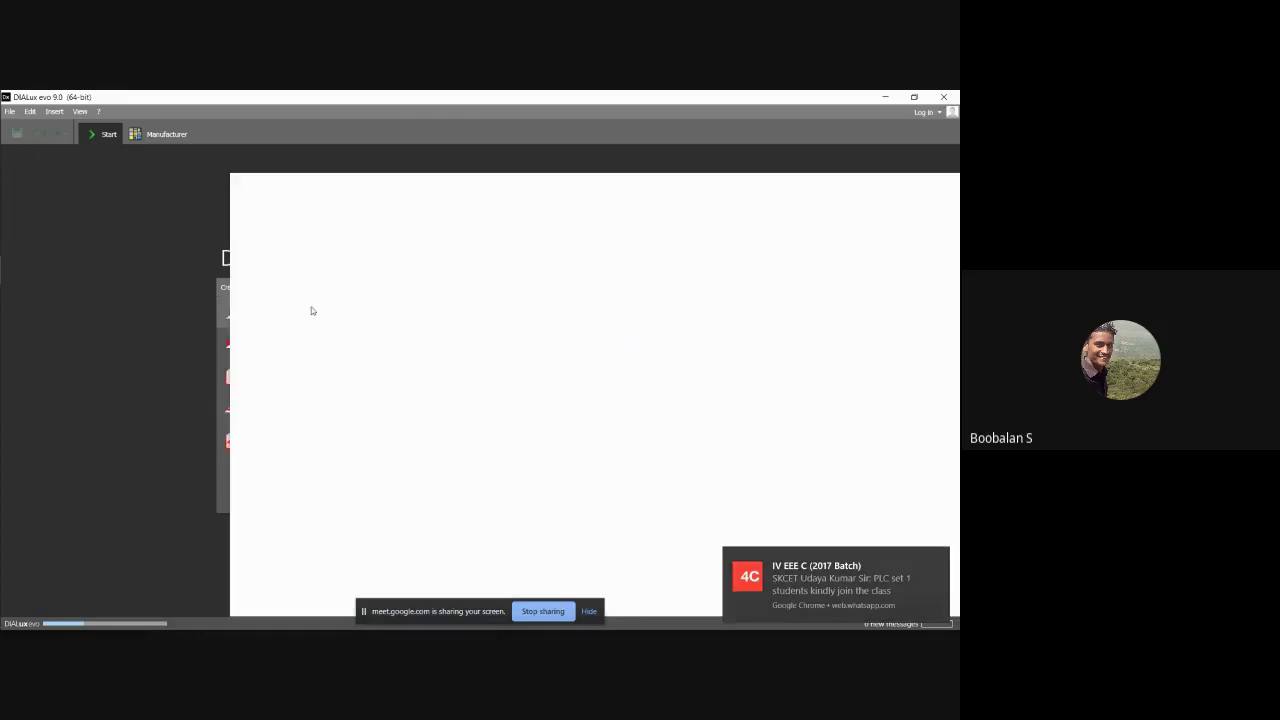
Check the browser's meeting, WhatsApp, classroom and inbox pages, and return to DIALux evo.
mouse_move(19, 183)
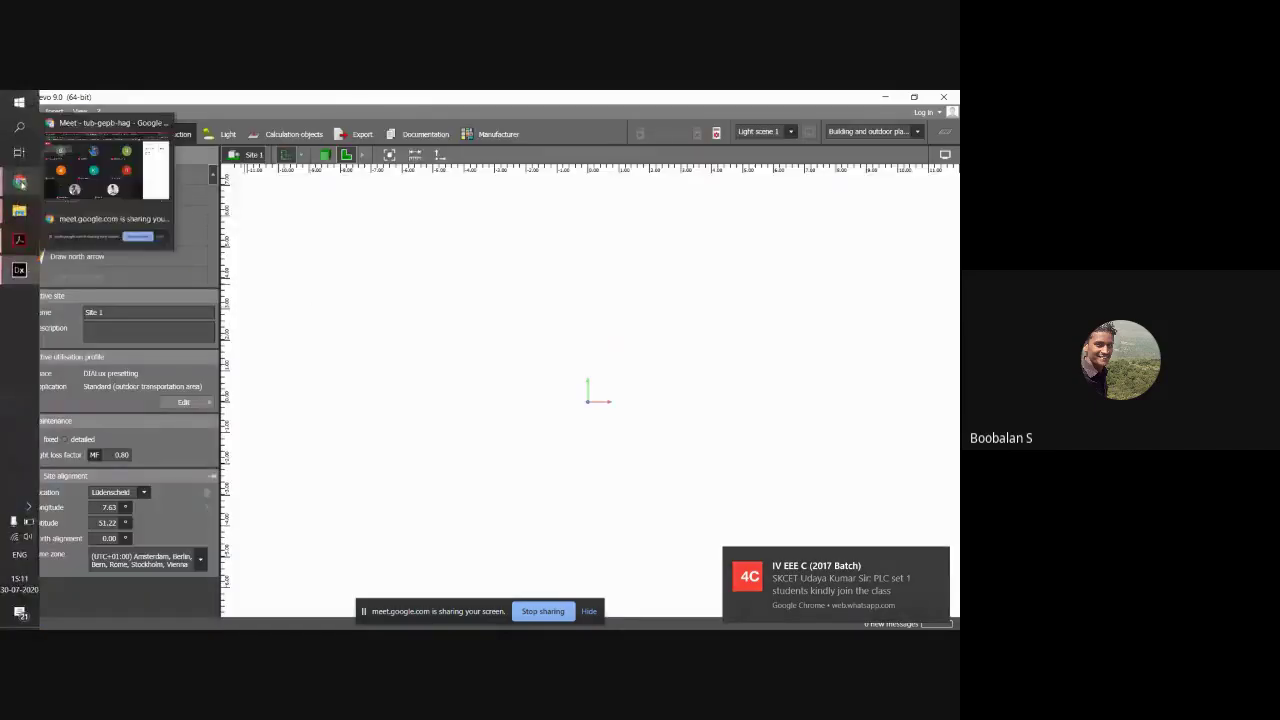
click(89, 180)
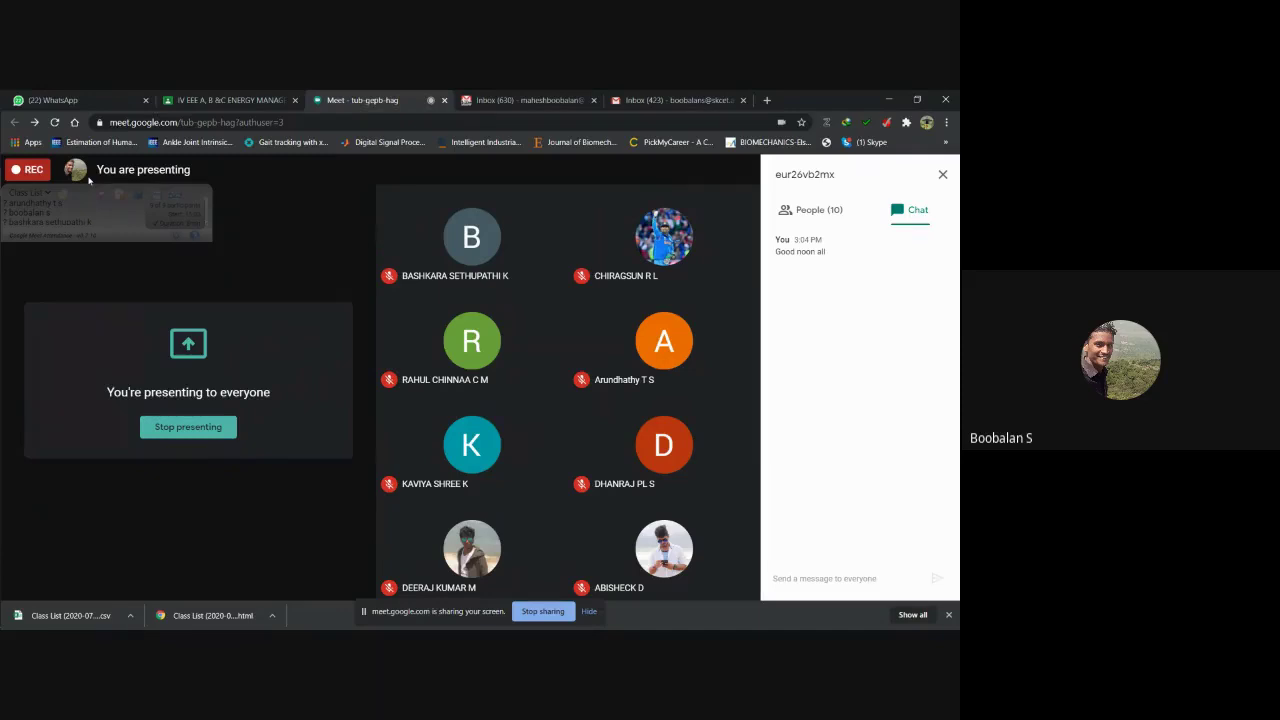
click(86, 100)
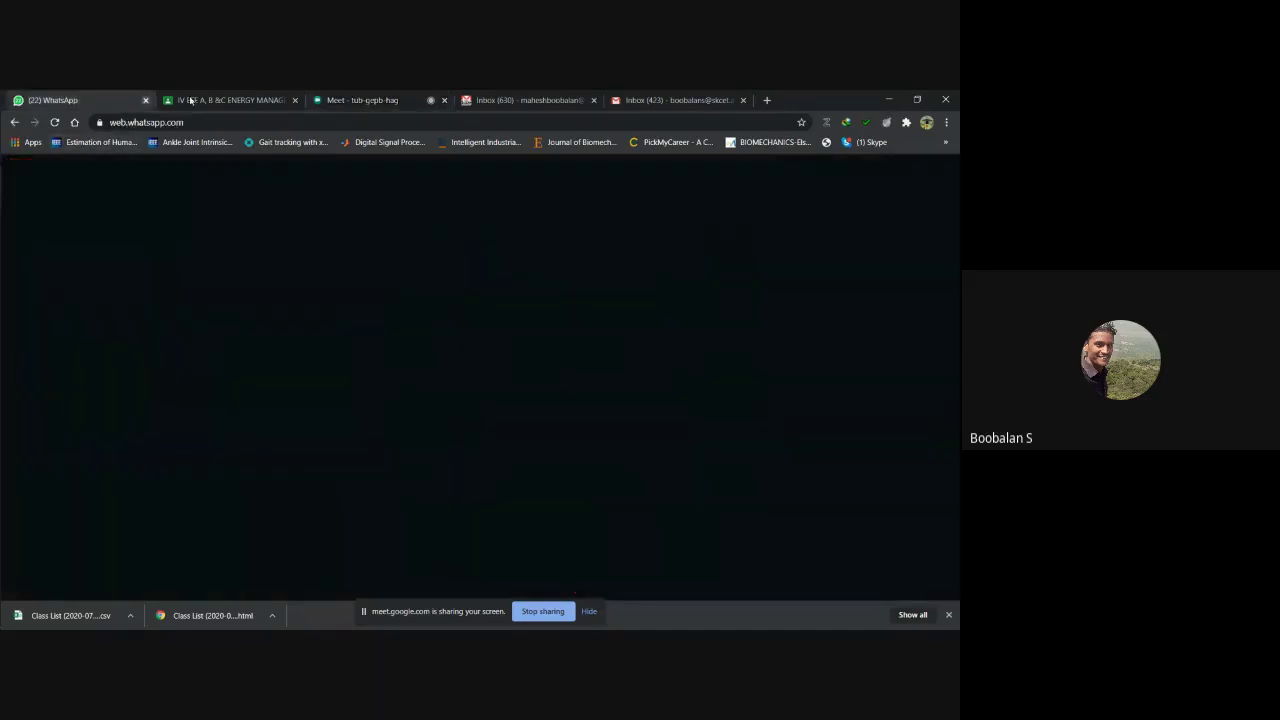
click(236, 101)
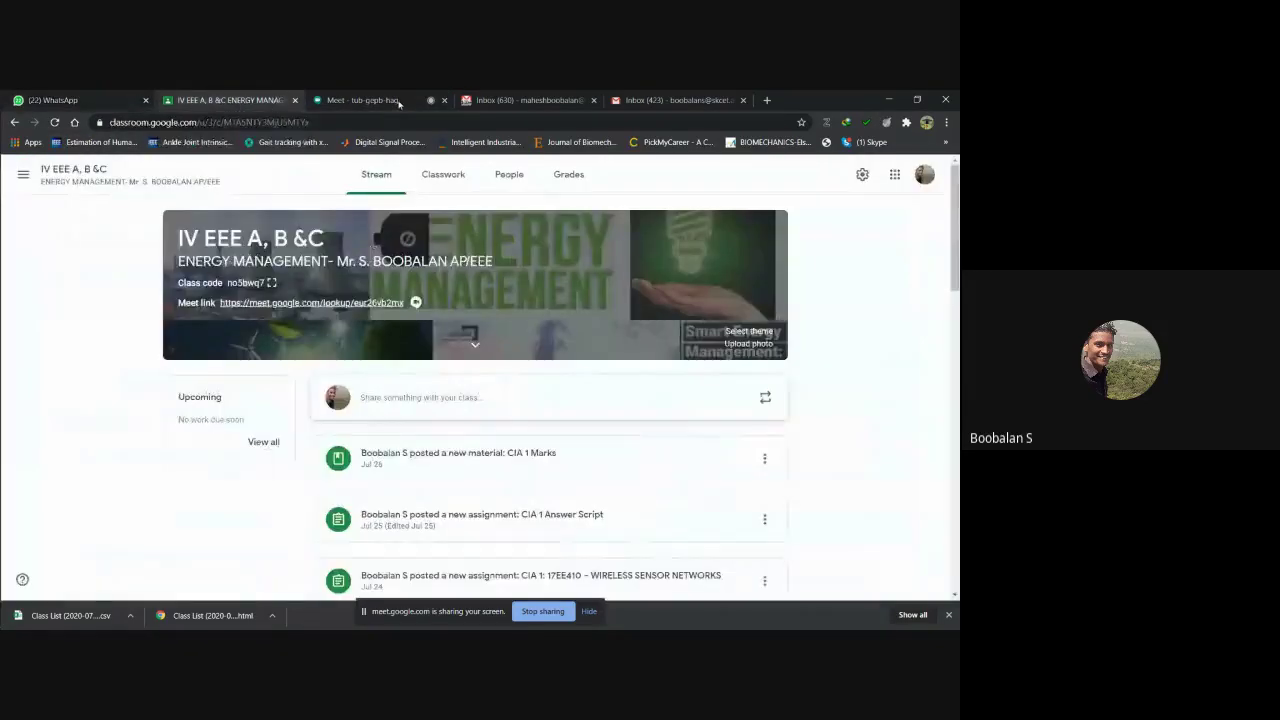
click(398, 101)
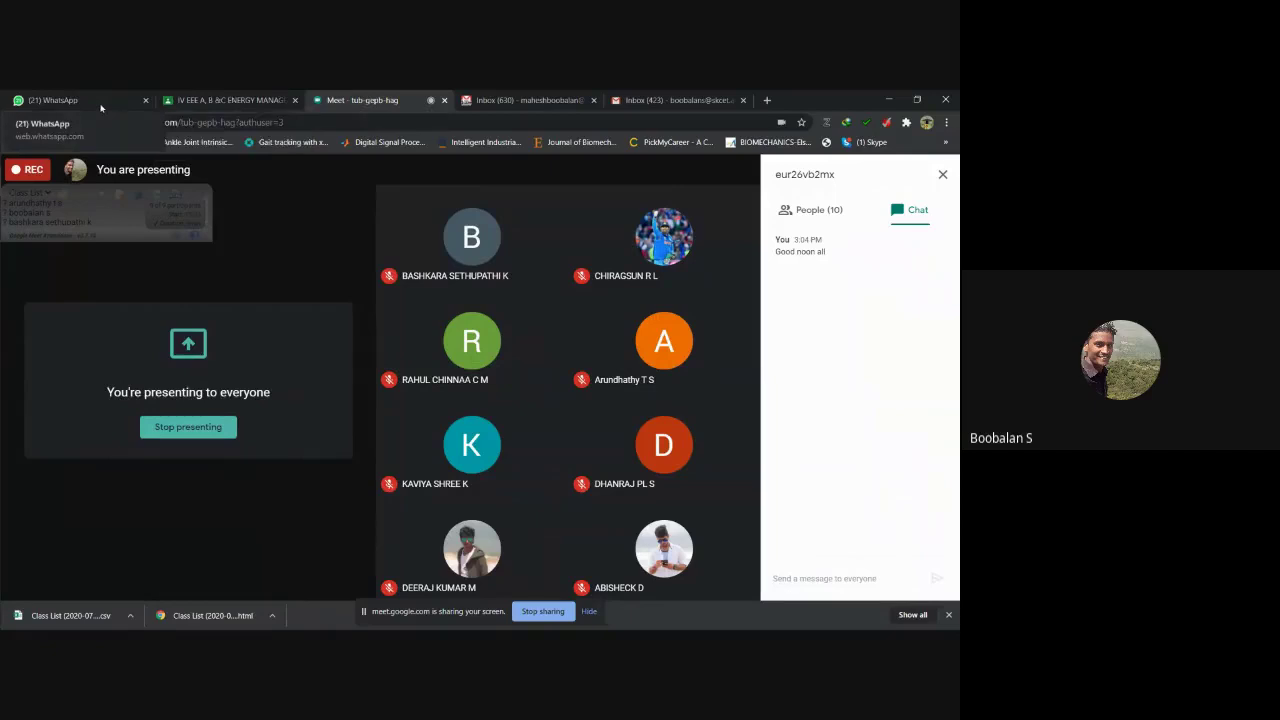
click(60, 100)
click(330, 101)
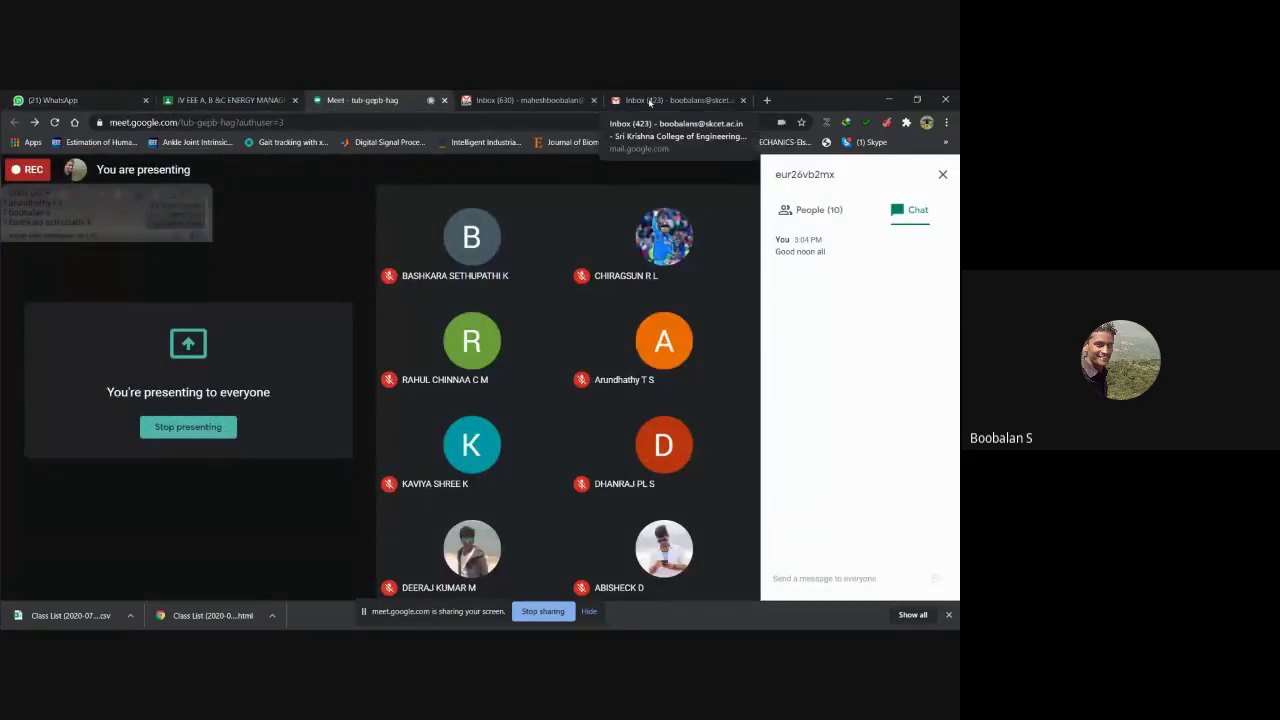
click(539, 101)
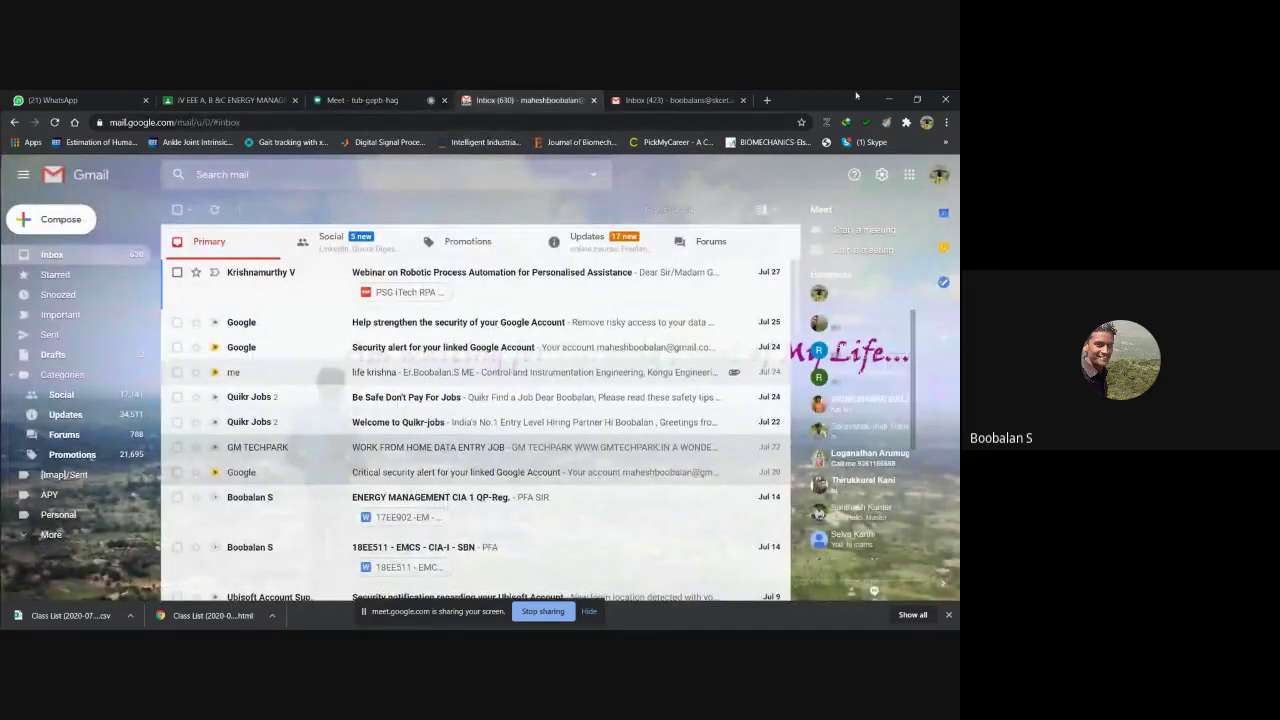
click(887, 99)
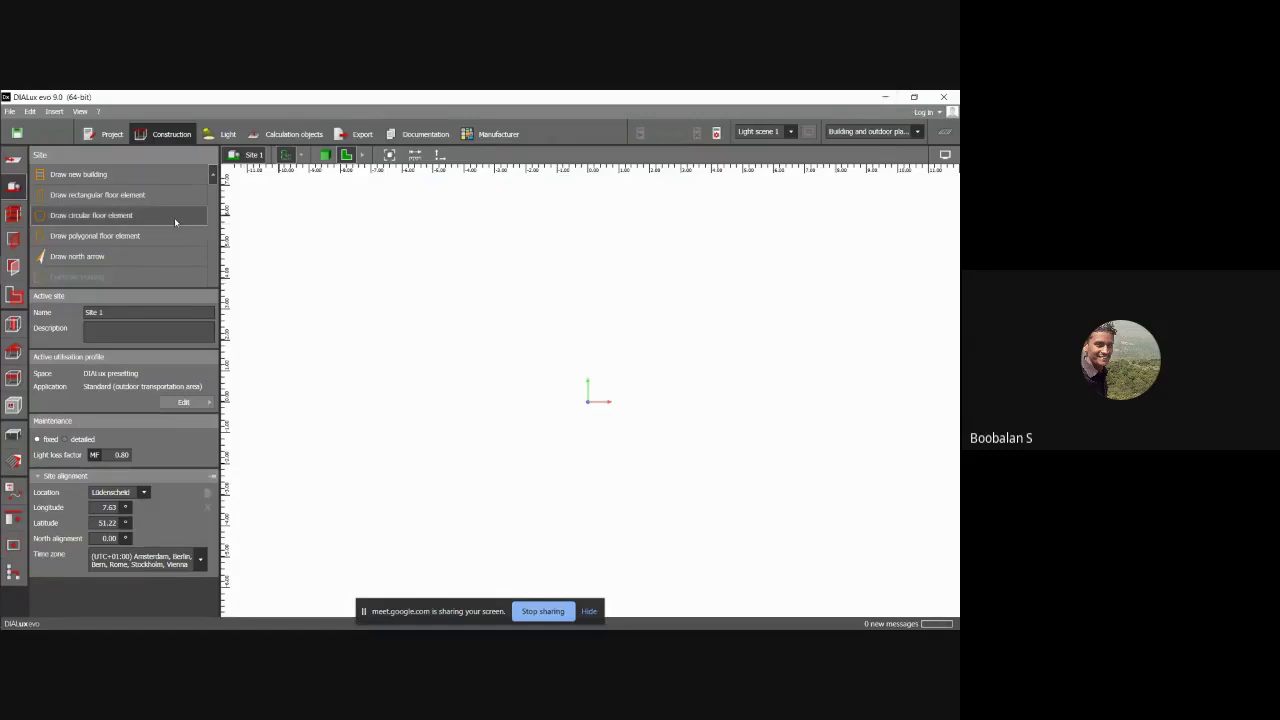
Close DIALux evo, relaunch it from the desktop, and create a new outdoor and building planning project.
click(955, 96)
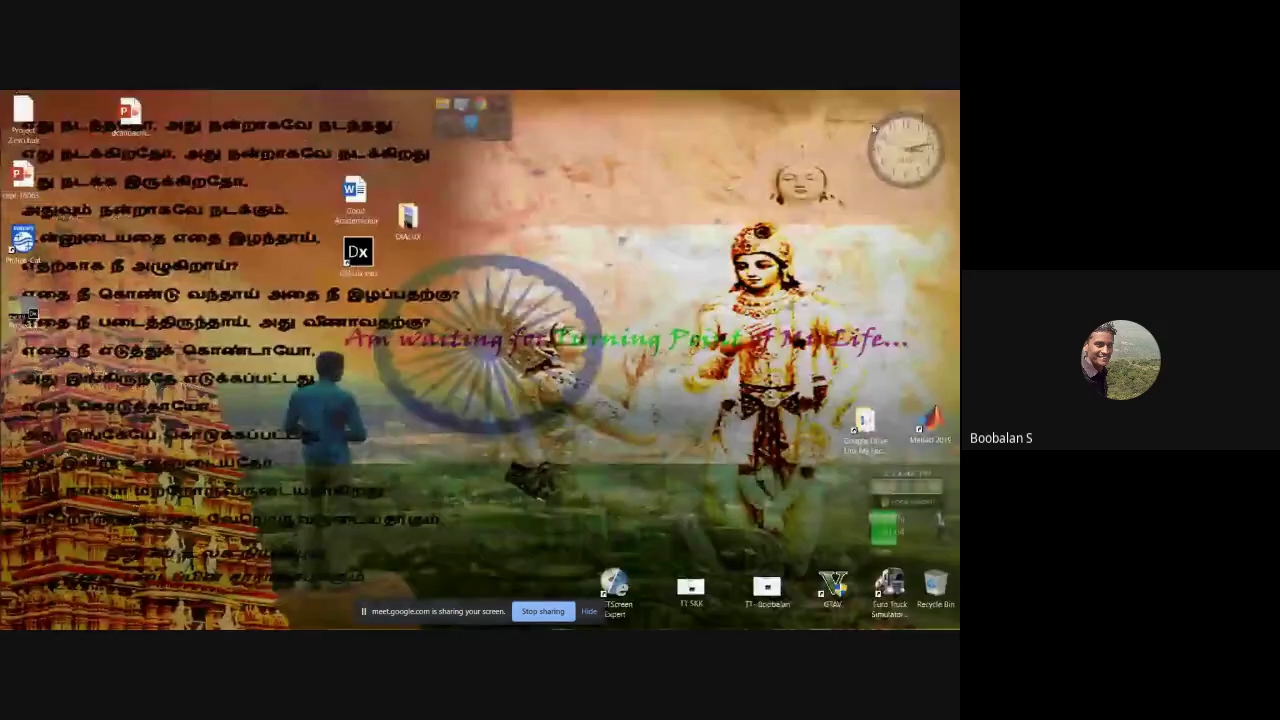
right_click(507, 236)
click(535, 272)
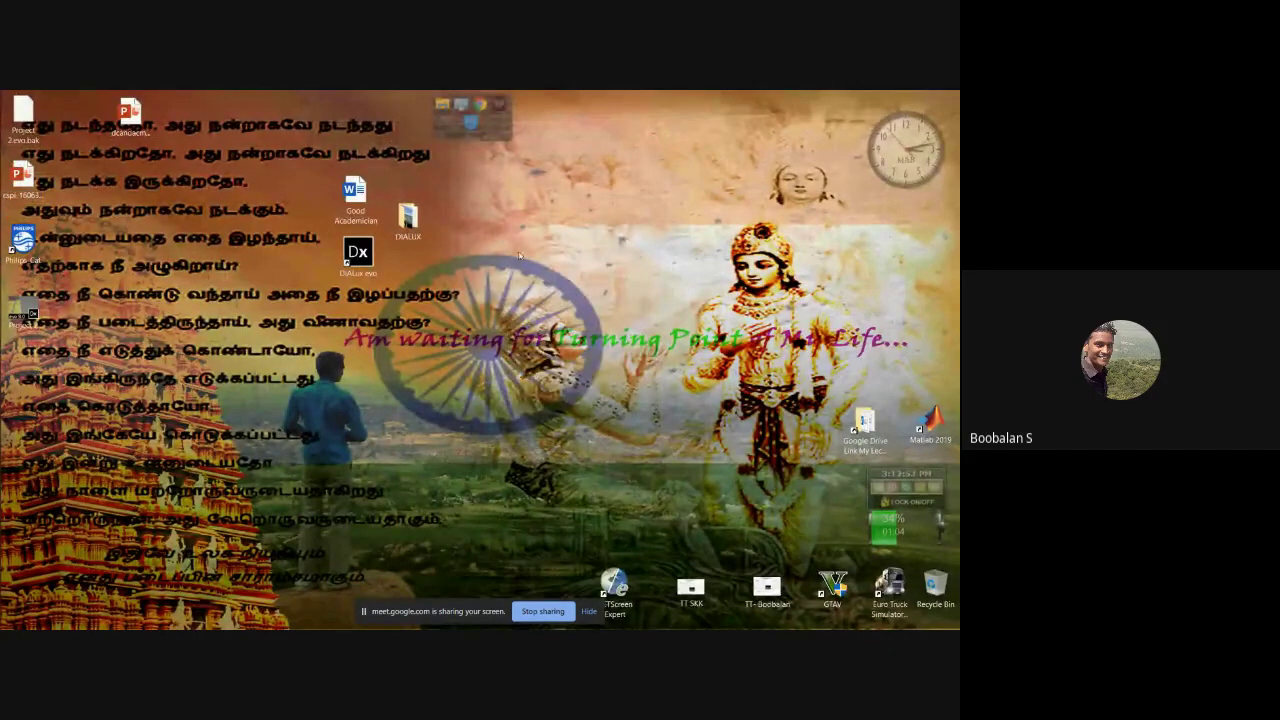
right_click(499, 235)
click(545, 271)
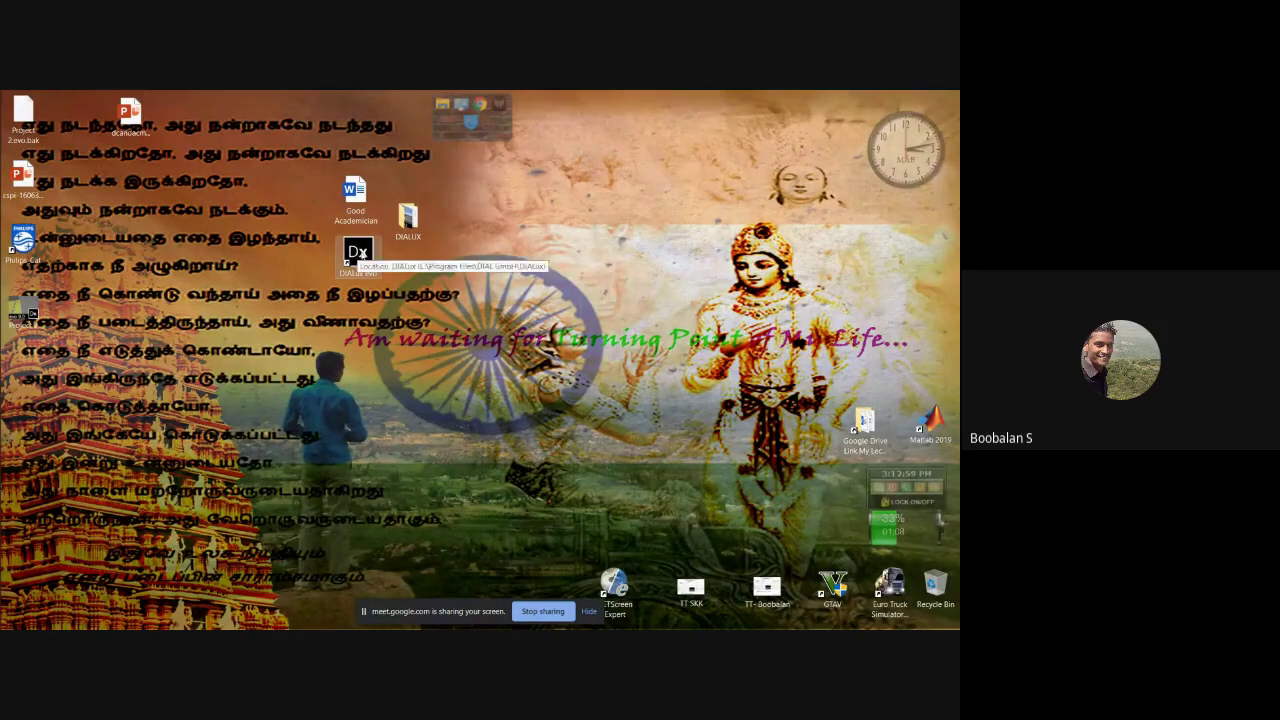
double_click(365, 253)
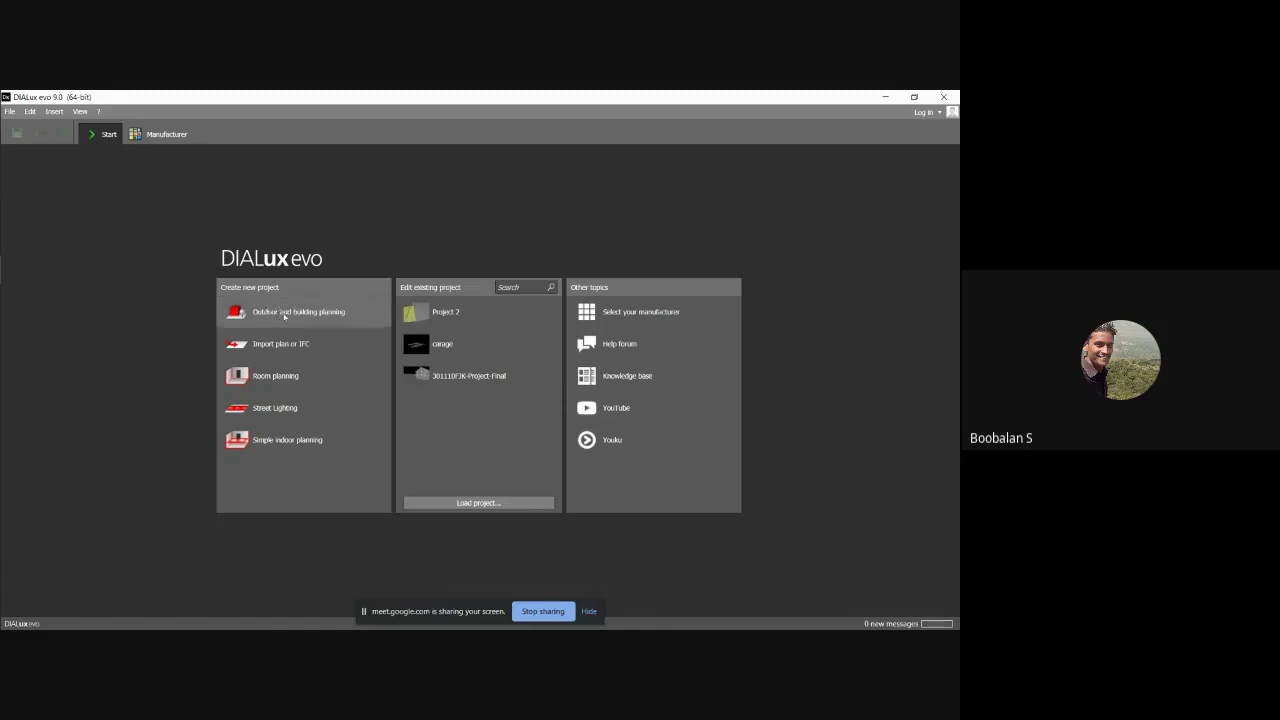
click(285, 313)
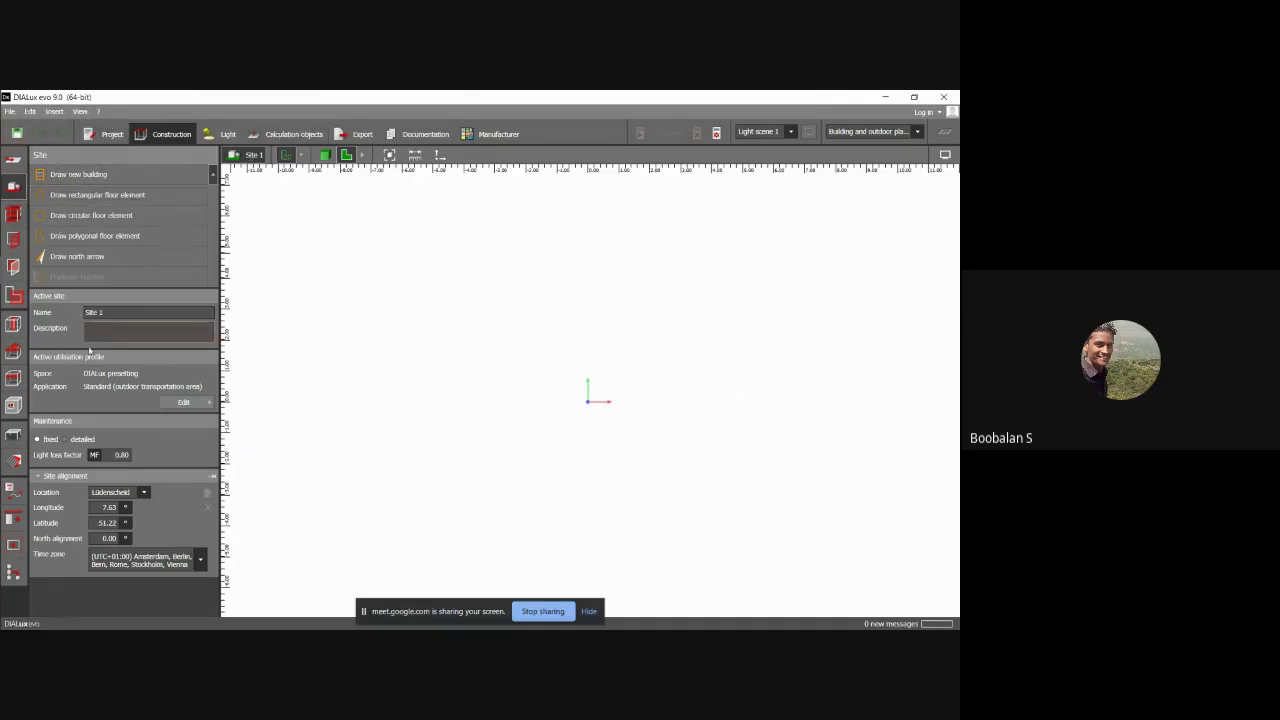
click(68, 174)
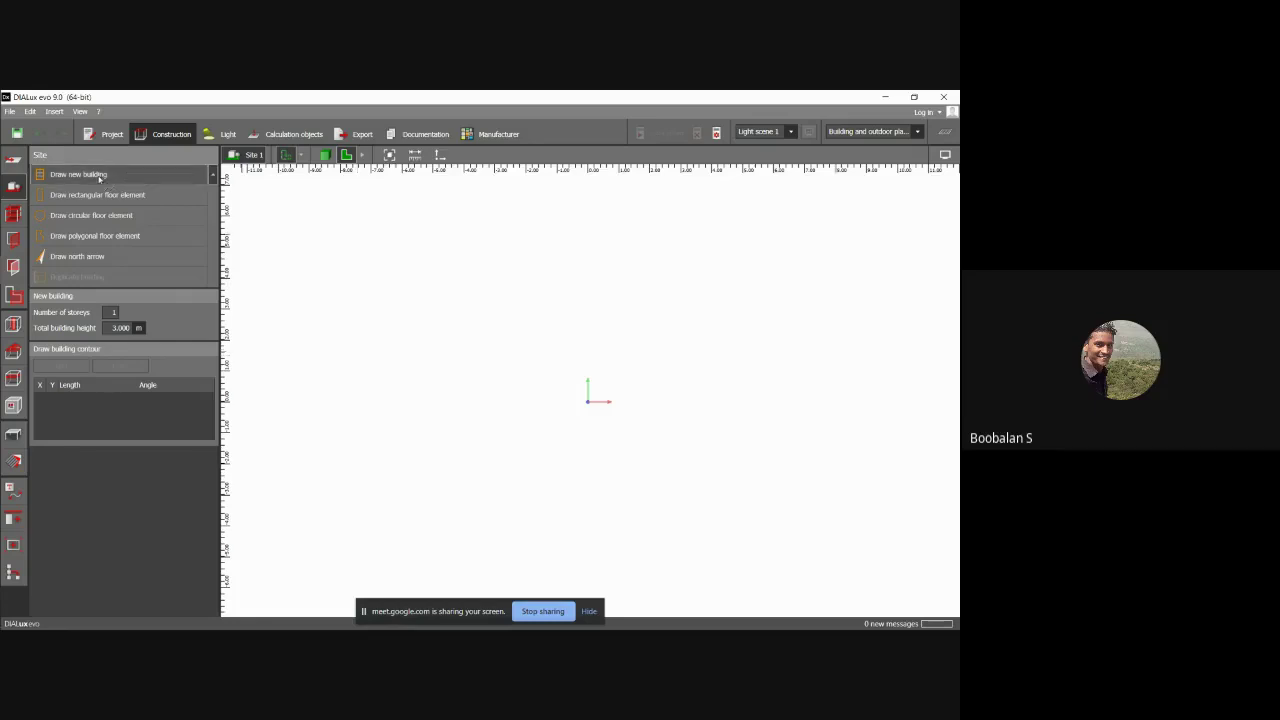
click(287, 234)
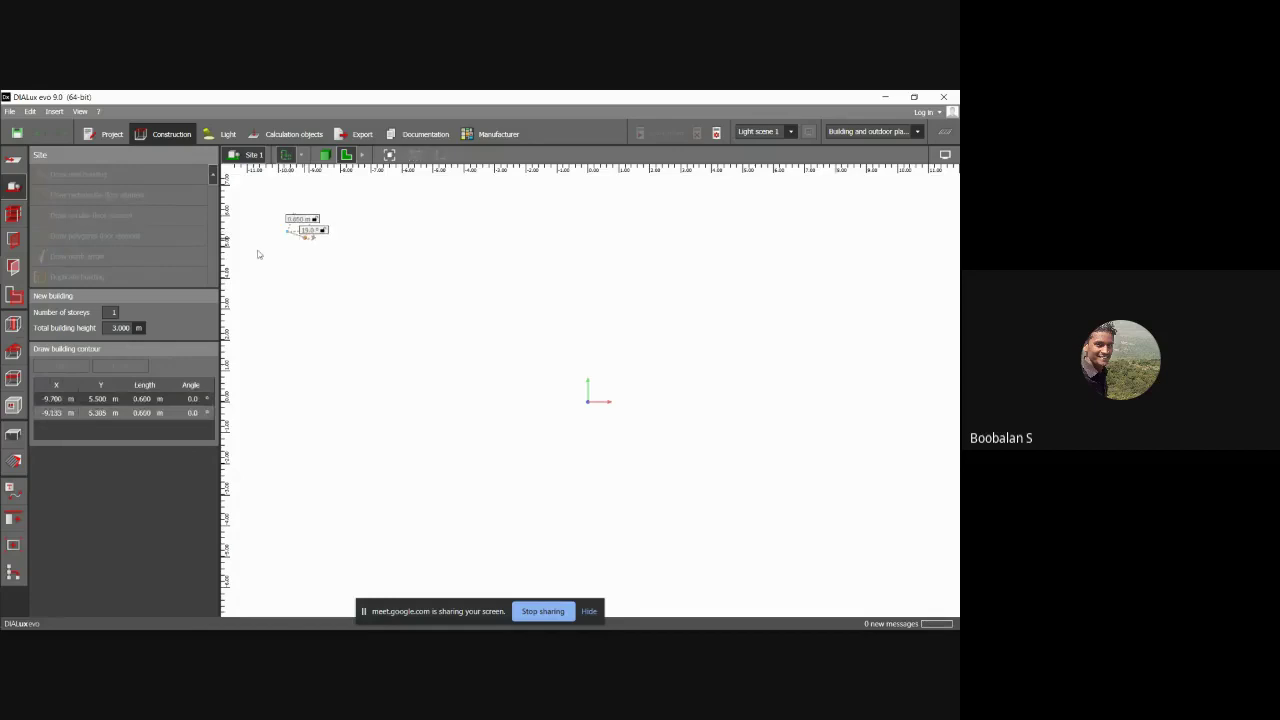
key(Escape)
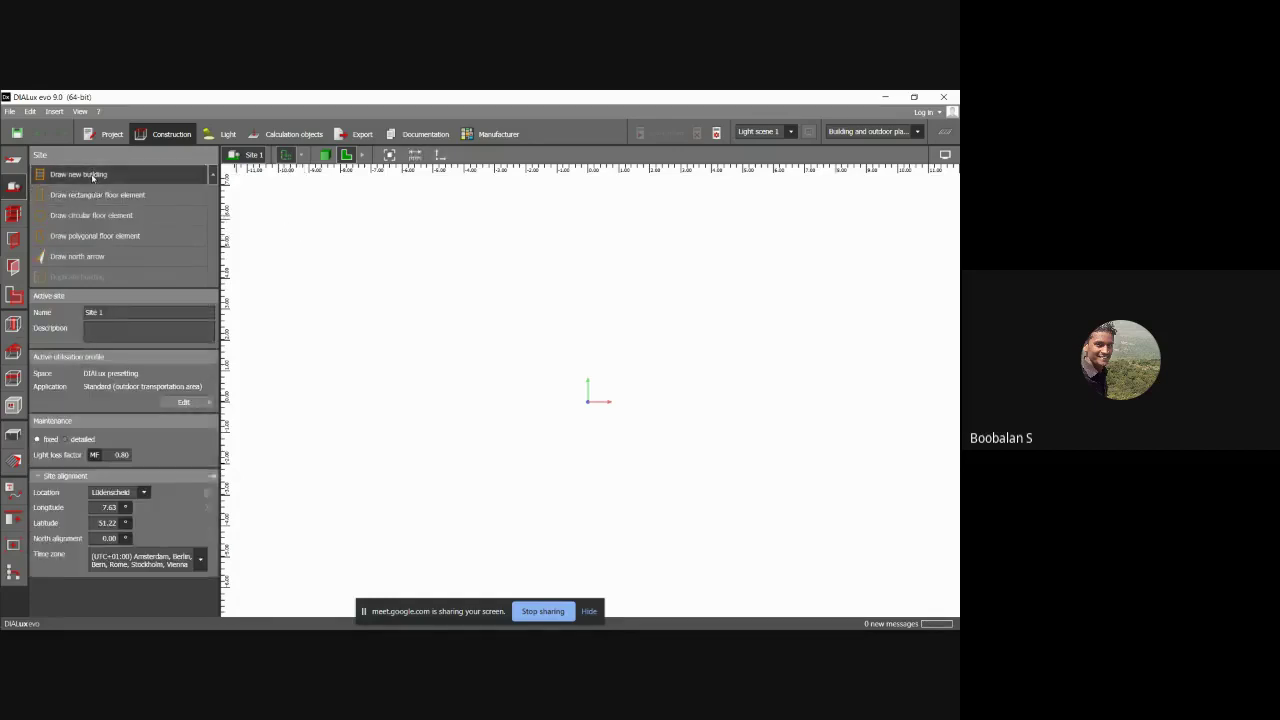
Draw the new building's contour as a closed rectangle about 13 m wide by 10 m deep around the origin.
click(100, 174)
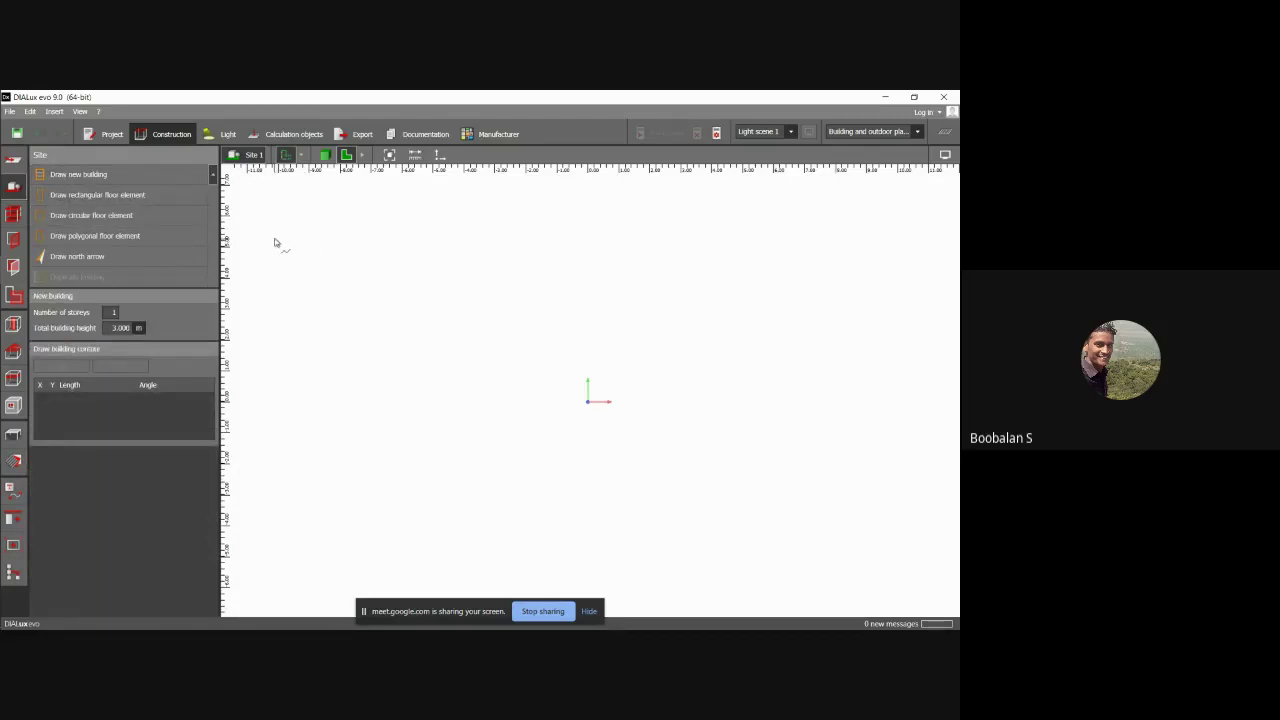
click(327, 250)
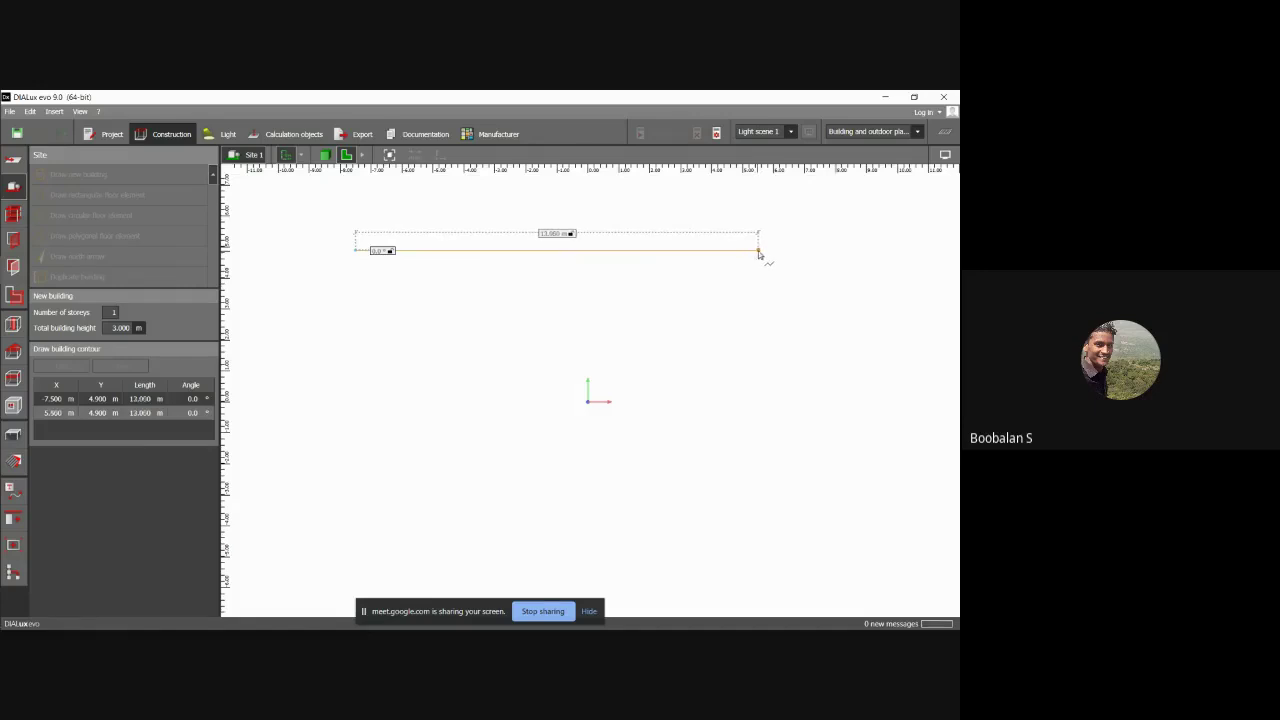
click(758, 254)
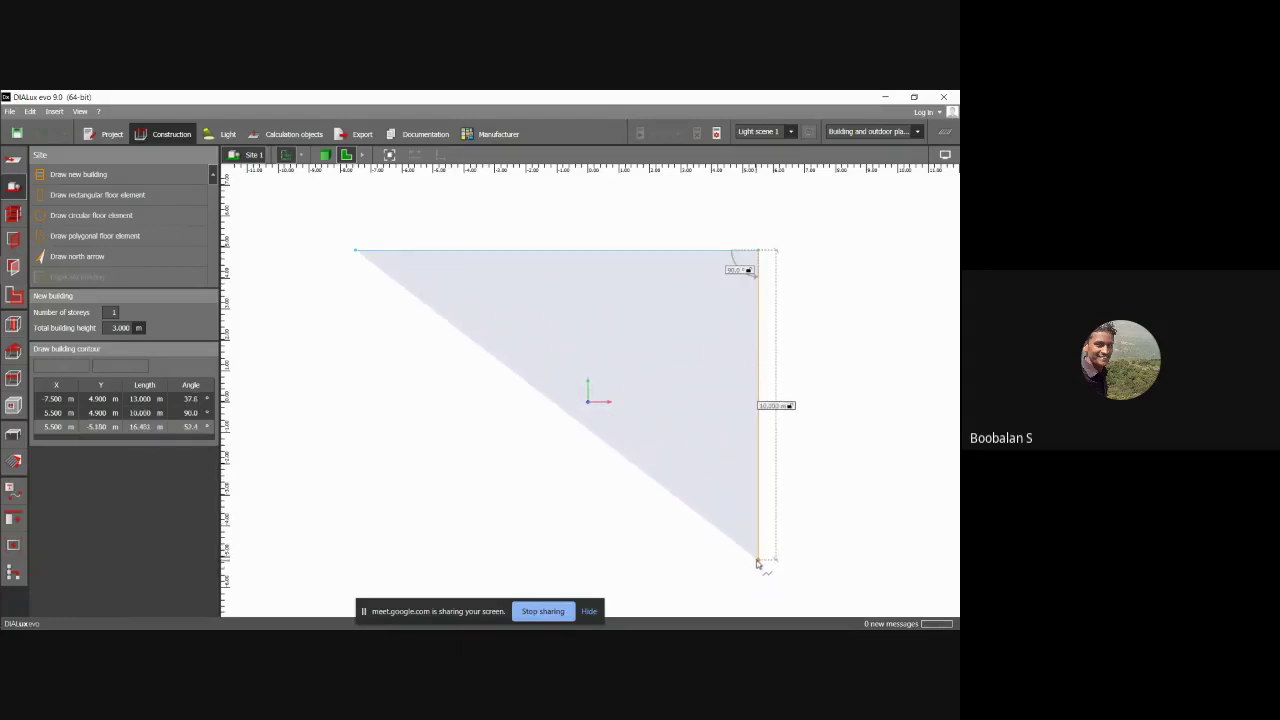
click(757, 561)
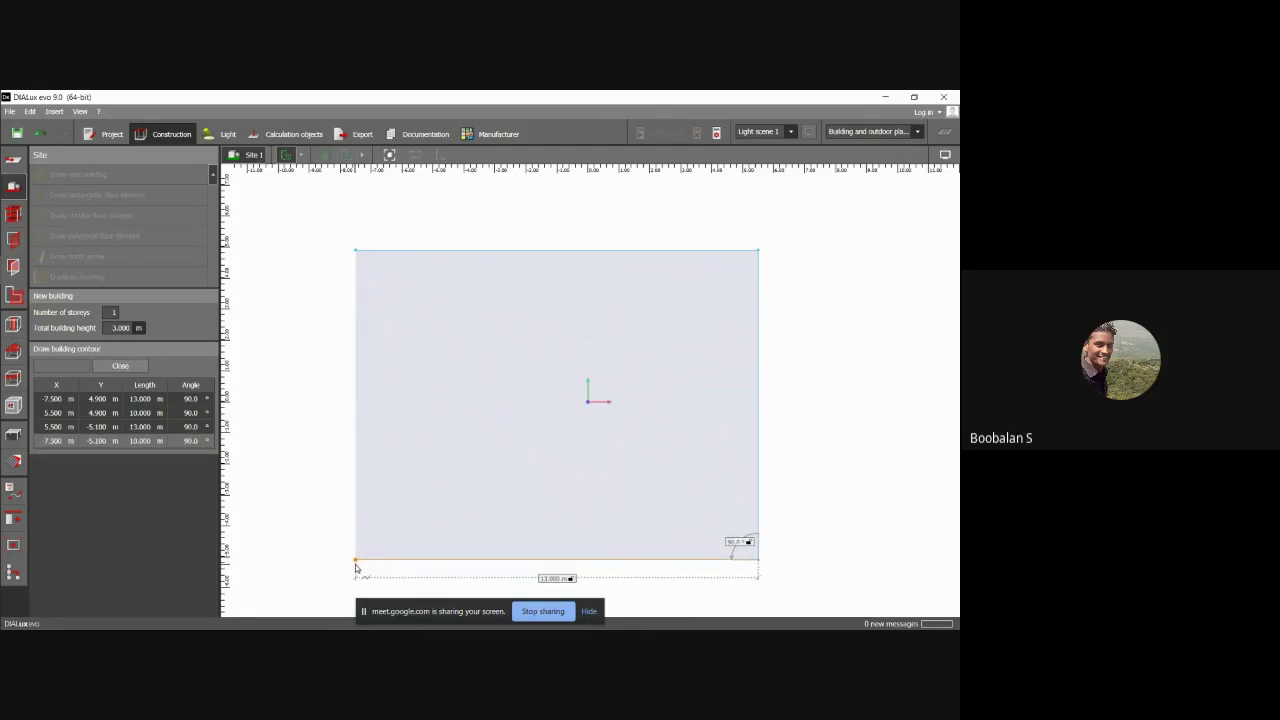
click(356, 567)
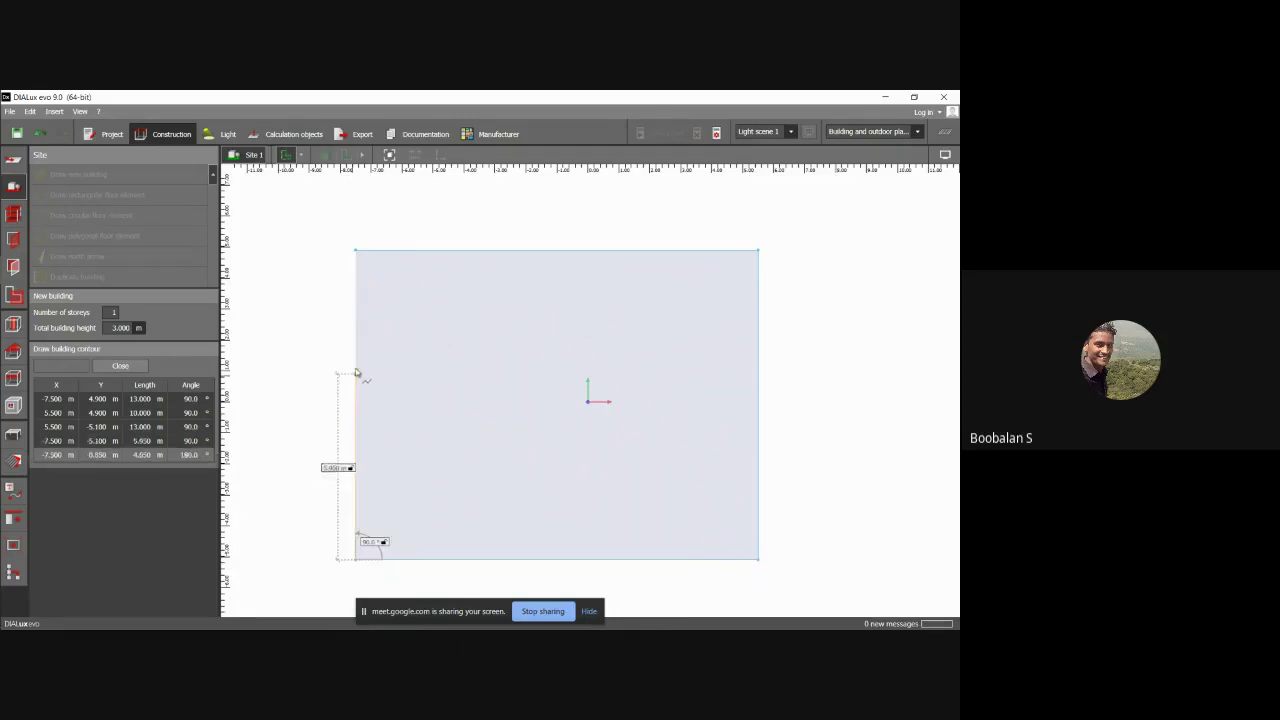
click(356, 251)
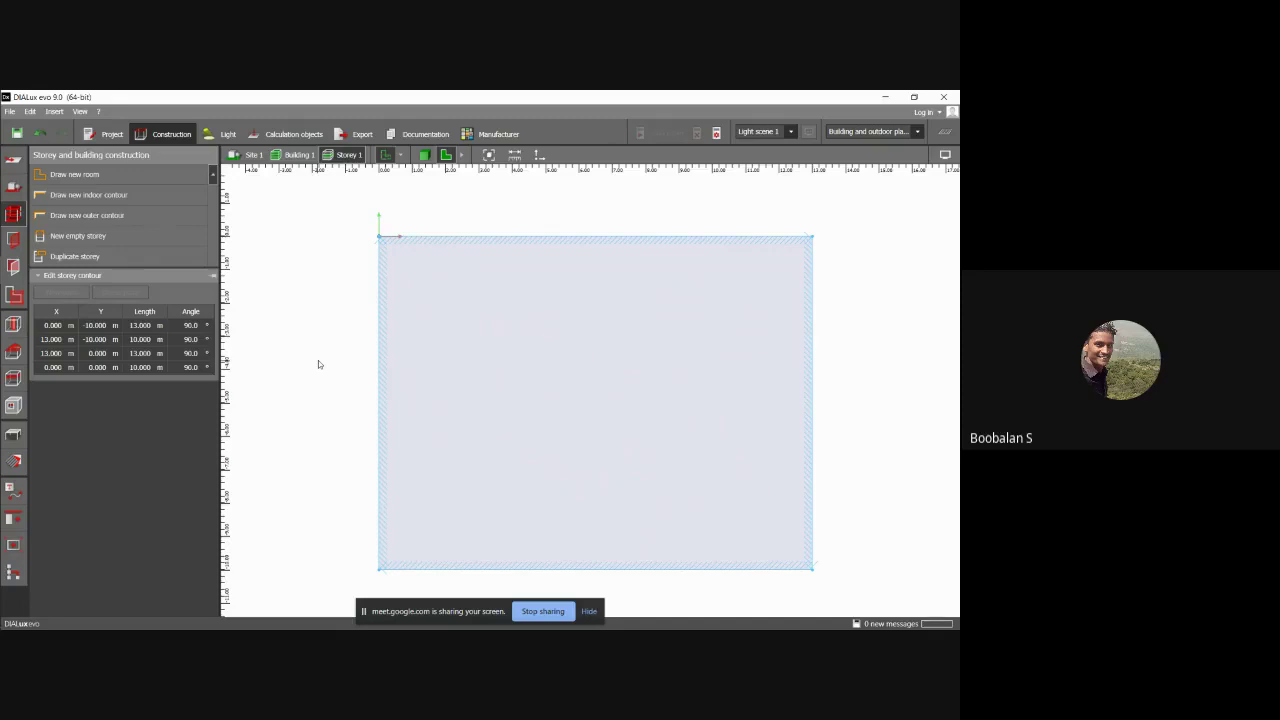
Draw a rectangular room about 6.05 m by 4 m in the building's upper-left corner, just inside the outer contour.
mouse_move(2, 313)
click(80, 176)
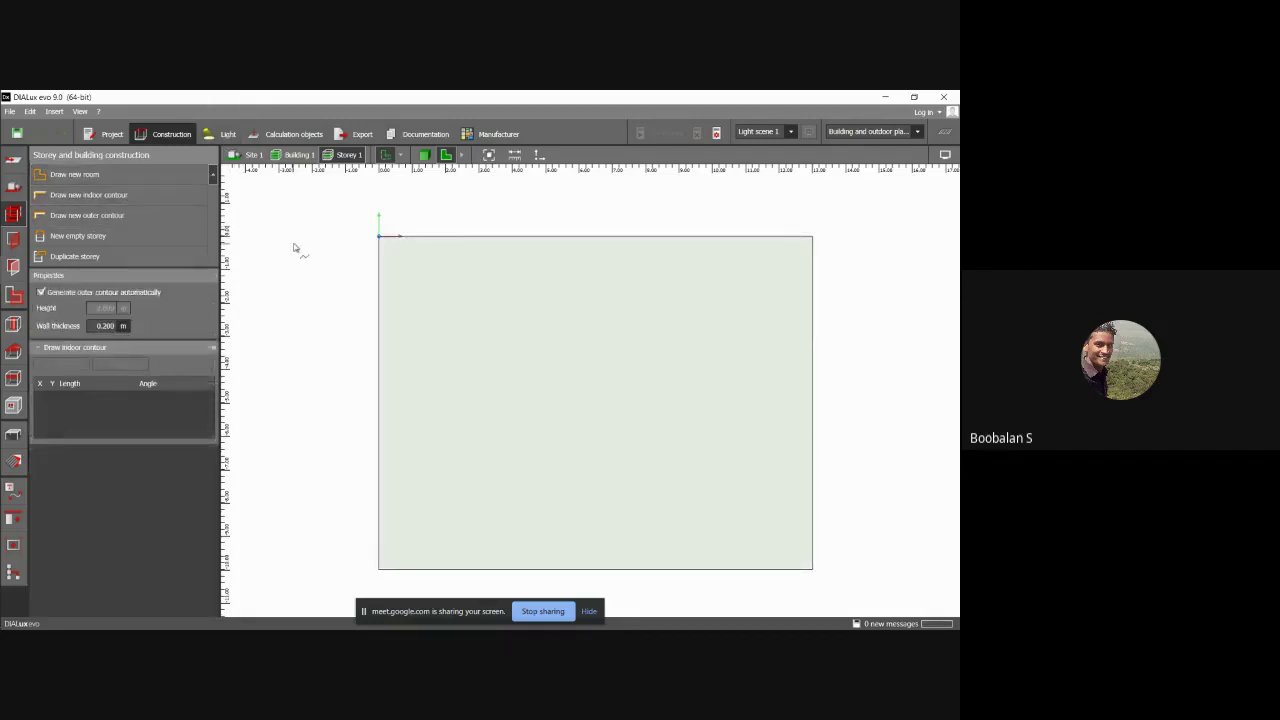
click(389, 246)
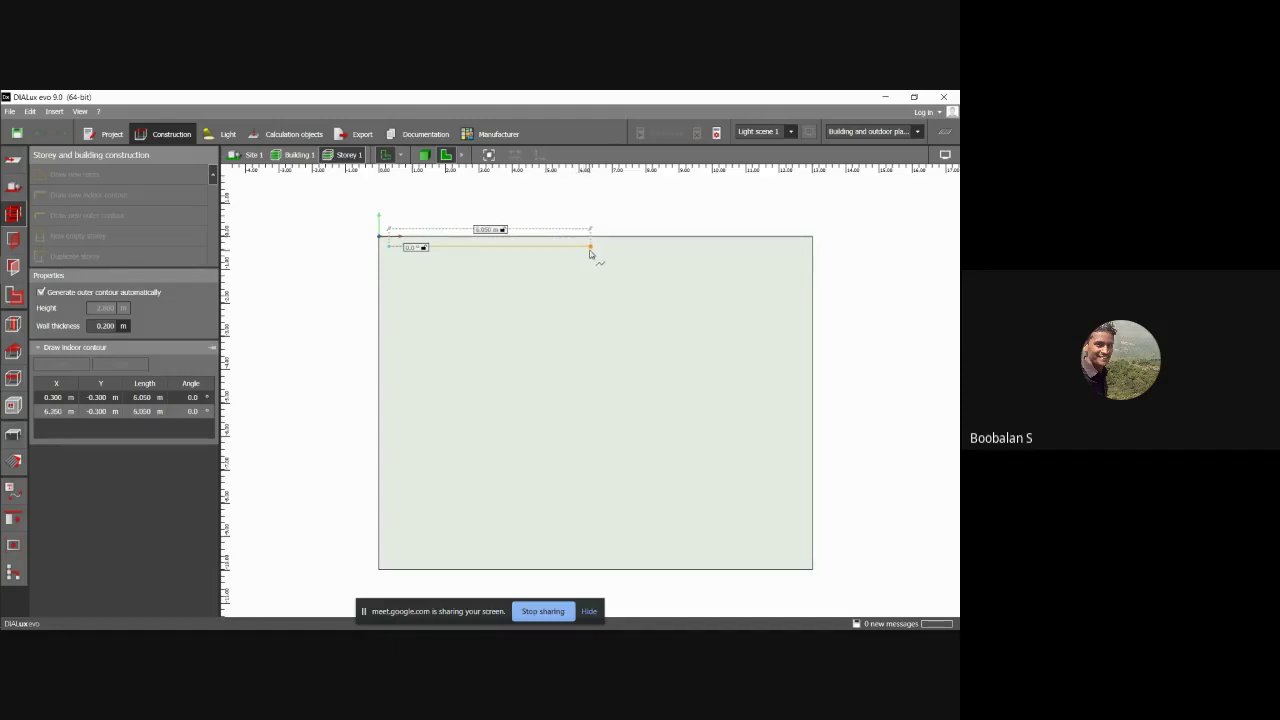
click(590, 252)
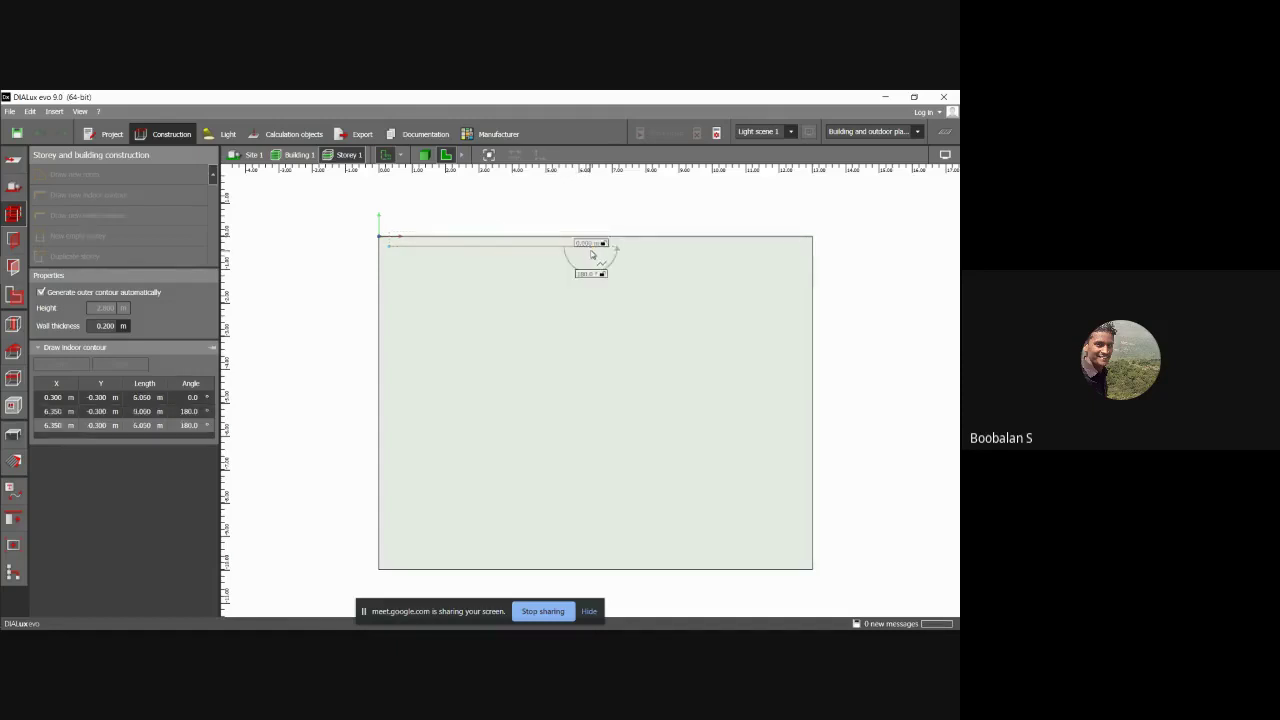
click(591, 380)
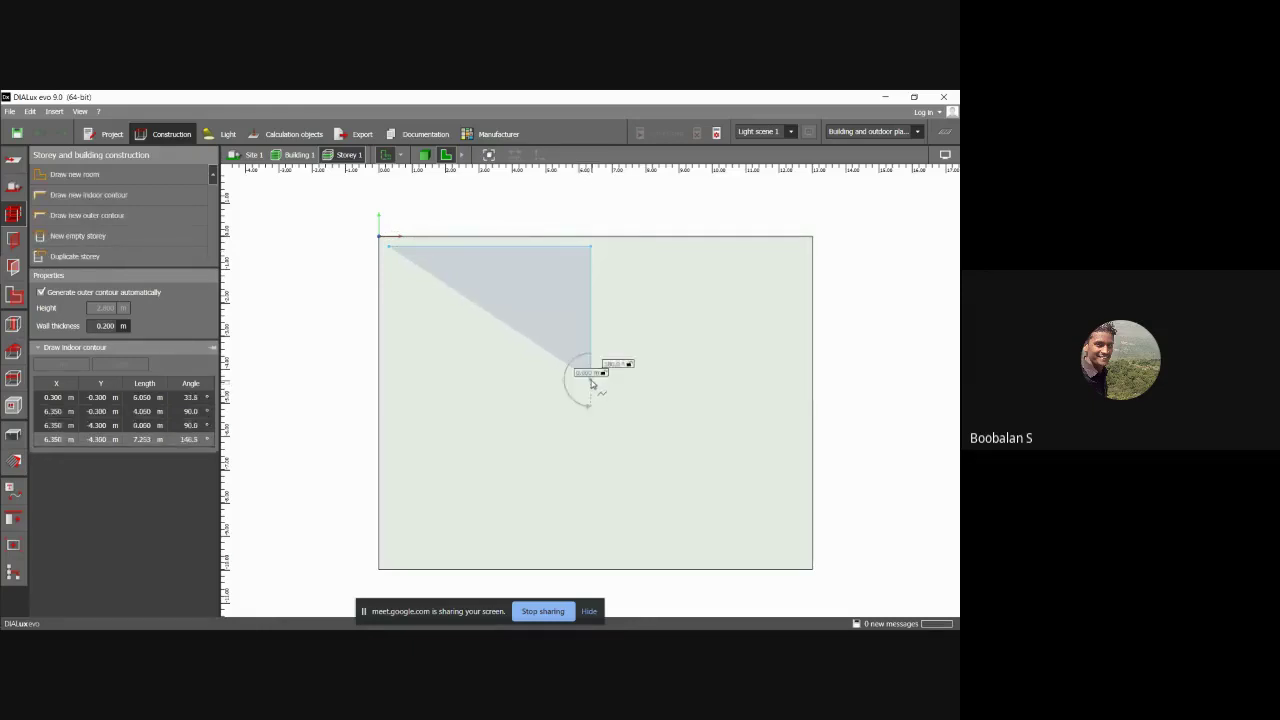
click(390, 381)
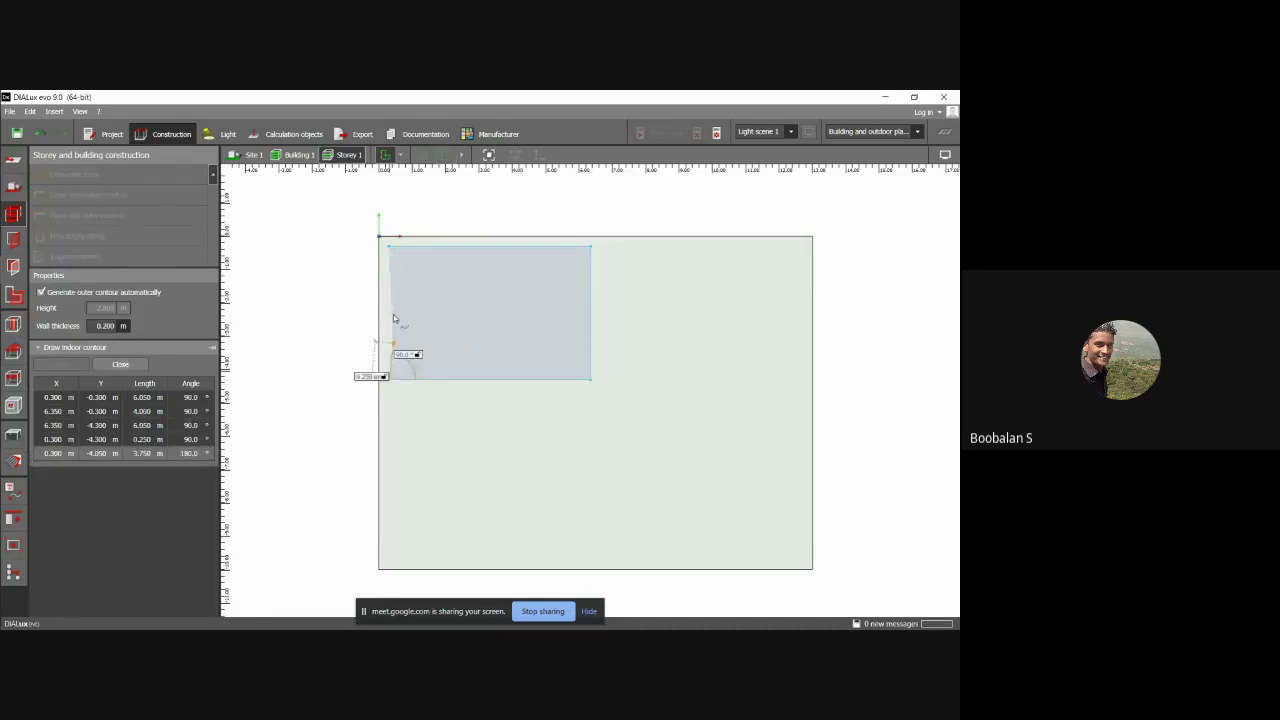
click(586, 343)
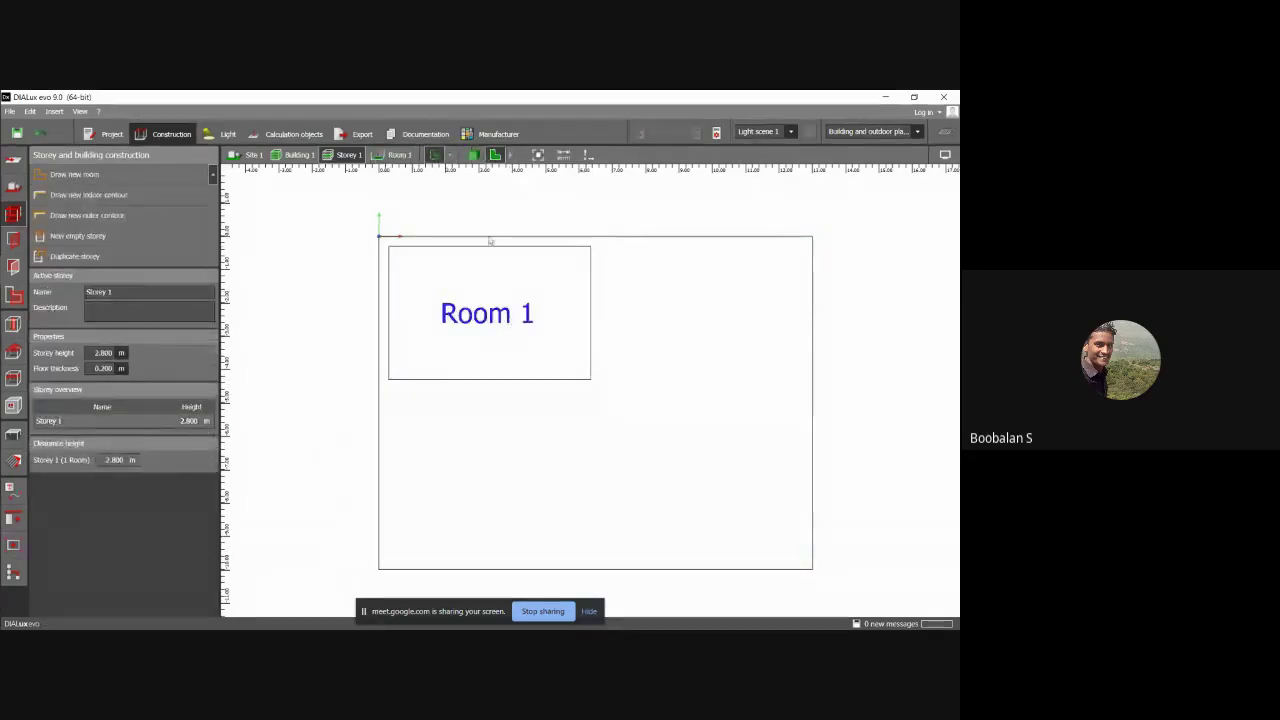
Draw a second rectangular room about 5.45 m by 3.85 m in the building's upper-right corner, beside Room 1.
click(80, 175)
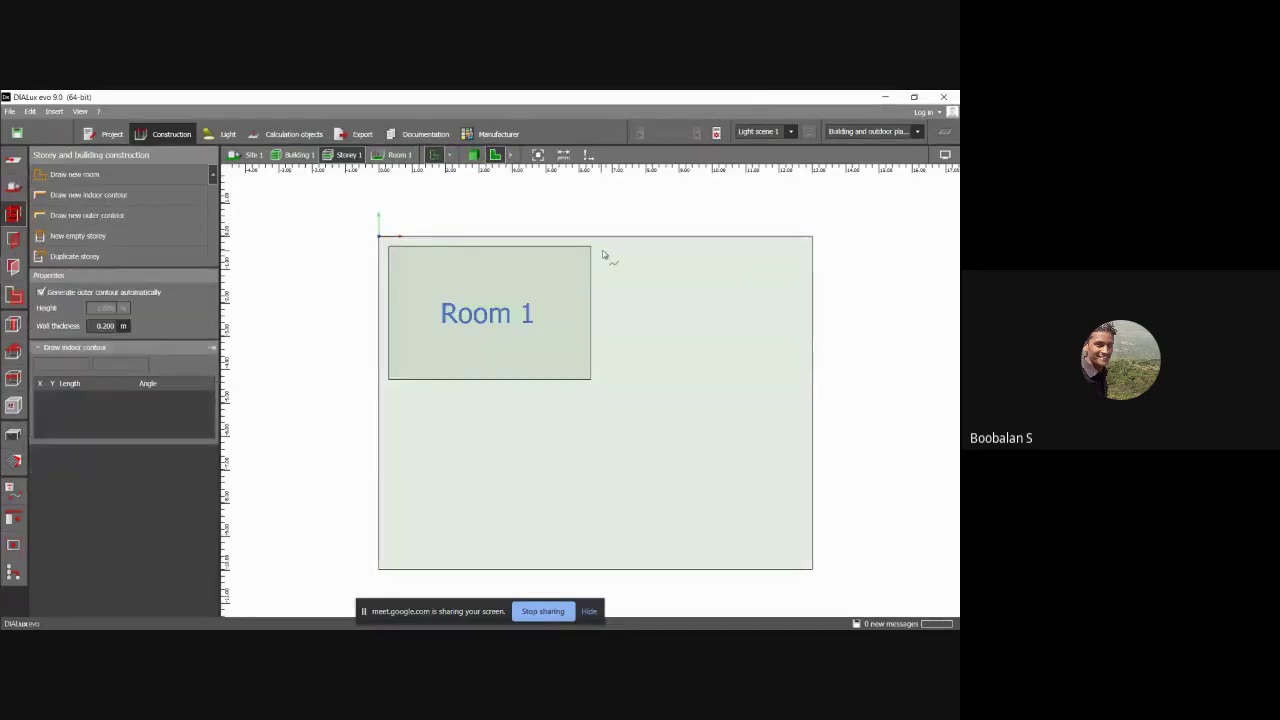
click(610, 249)
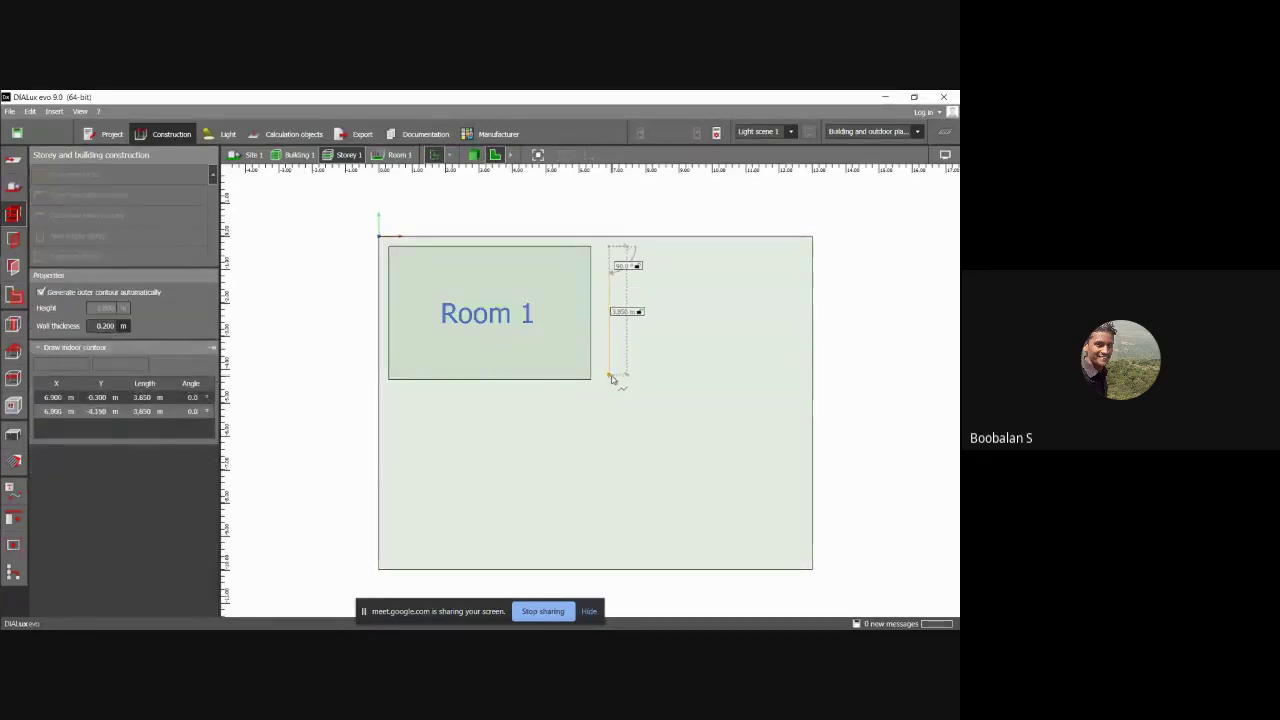
click(611, 377)
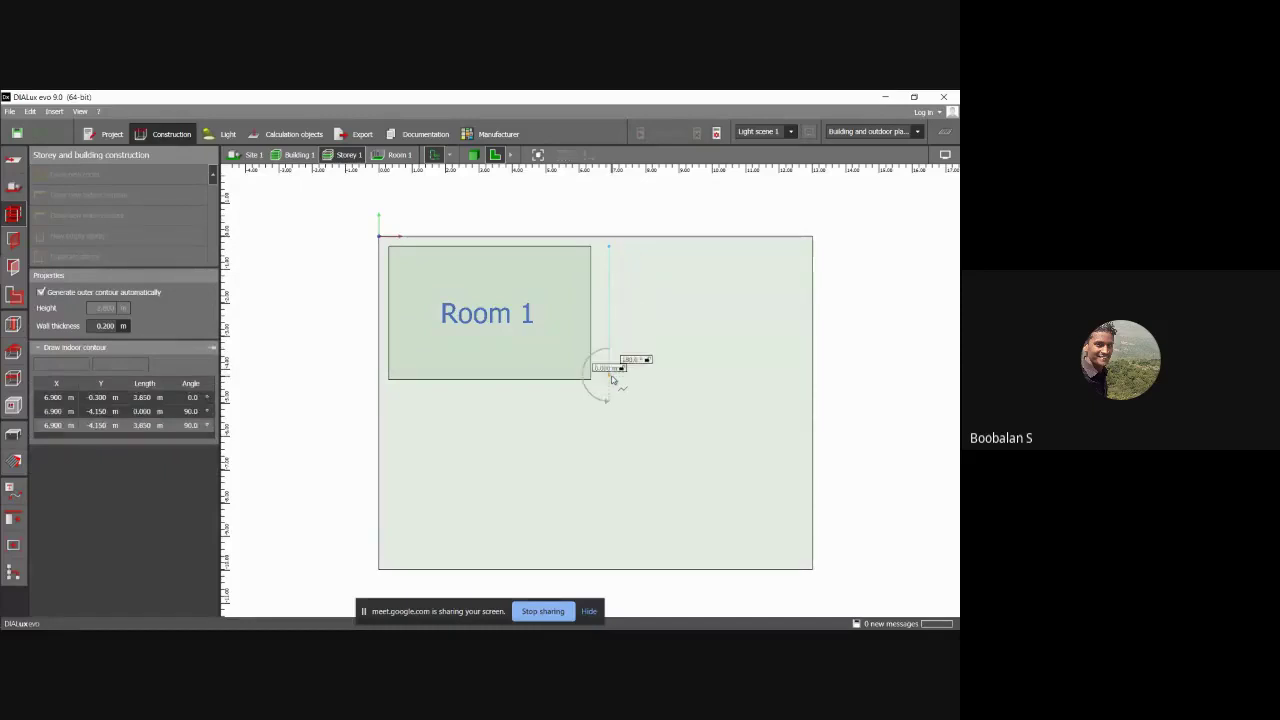
click(792, 375)
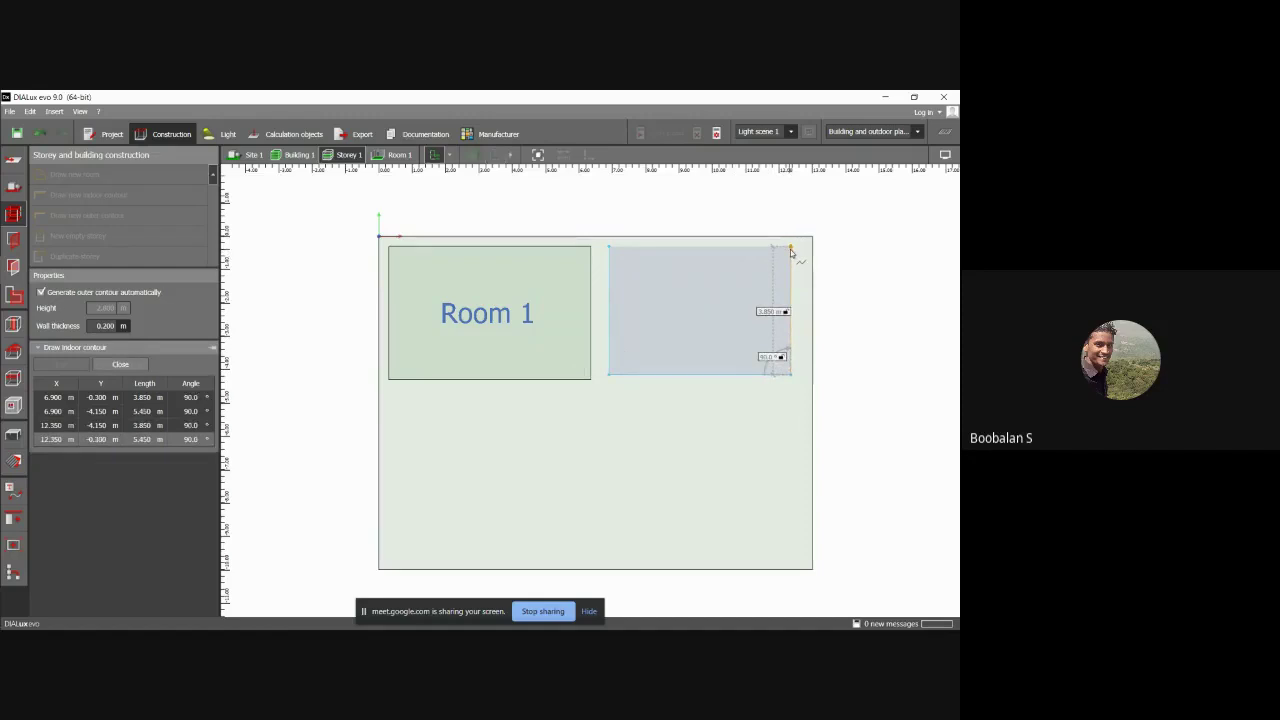
click(790, 249)
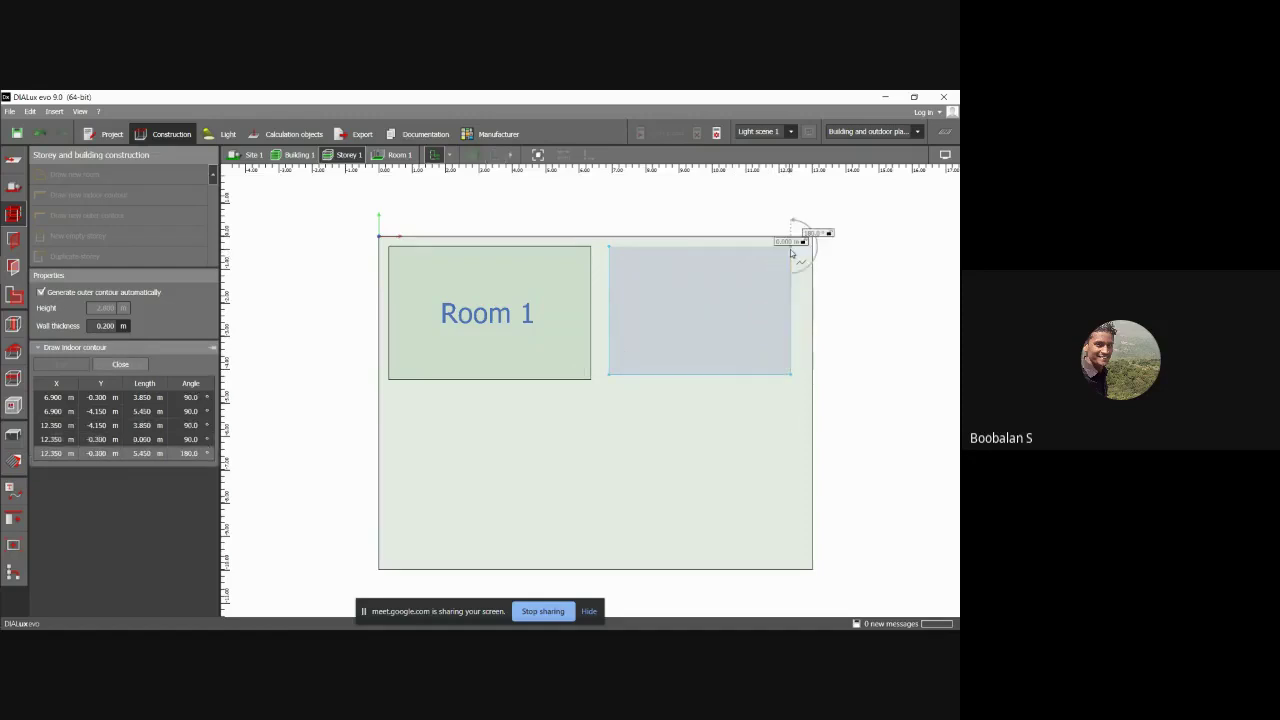
click(609, 249)
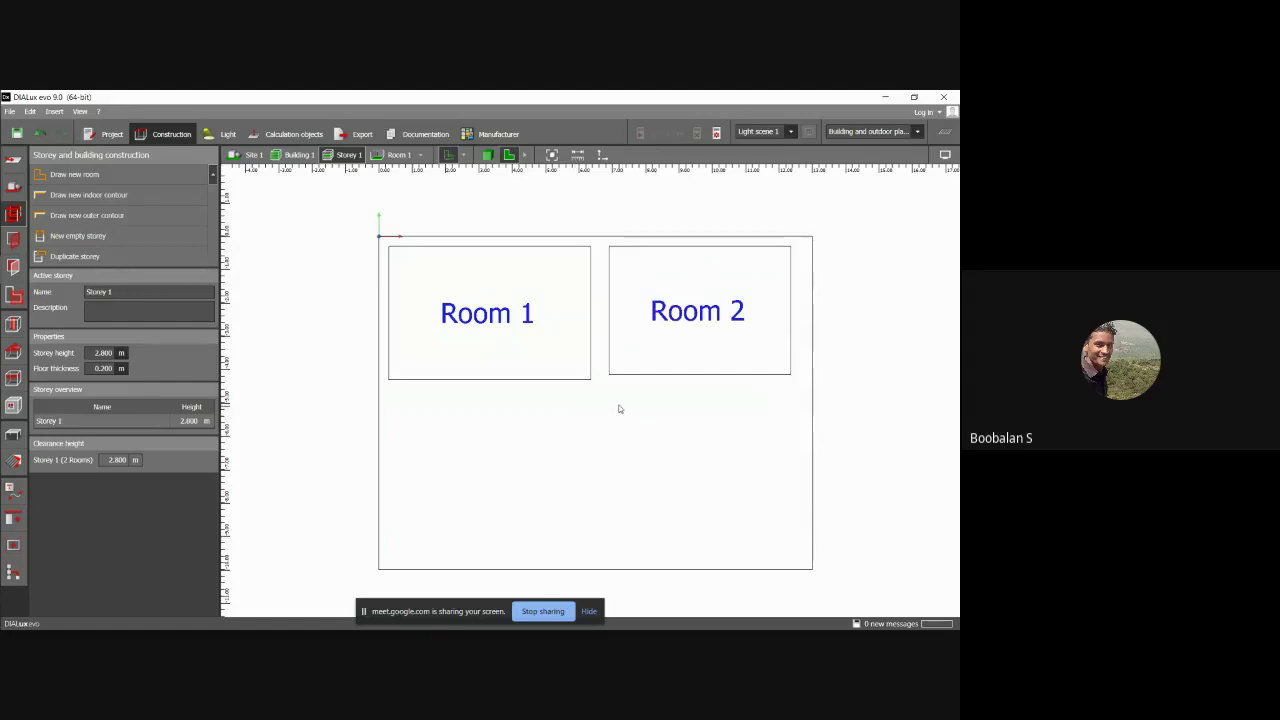
Draw a third rectangular room about 5.4 m by 4.95 m below Room 2, in the building's lower-right corner.
click(74, 174)
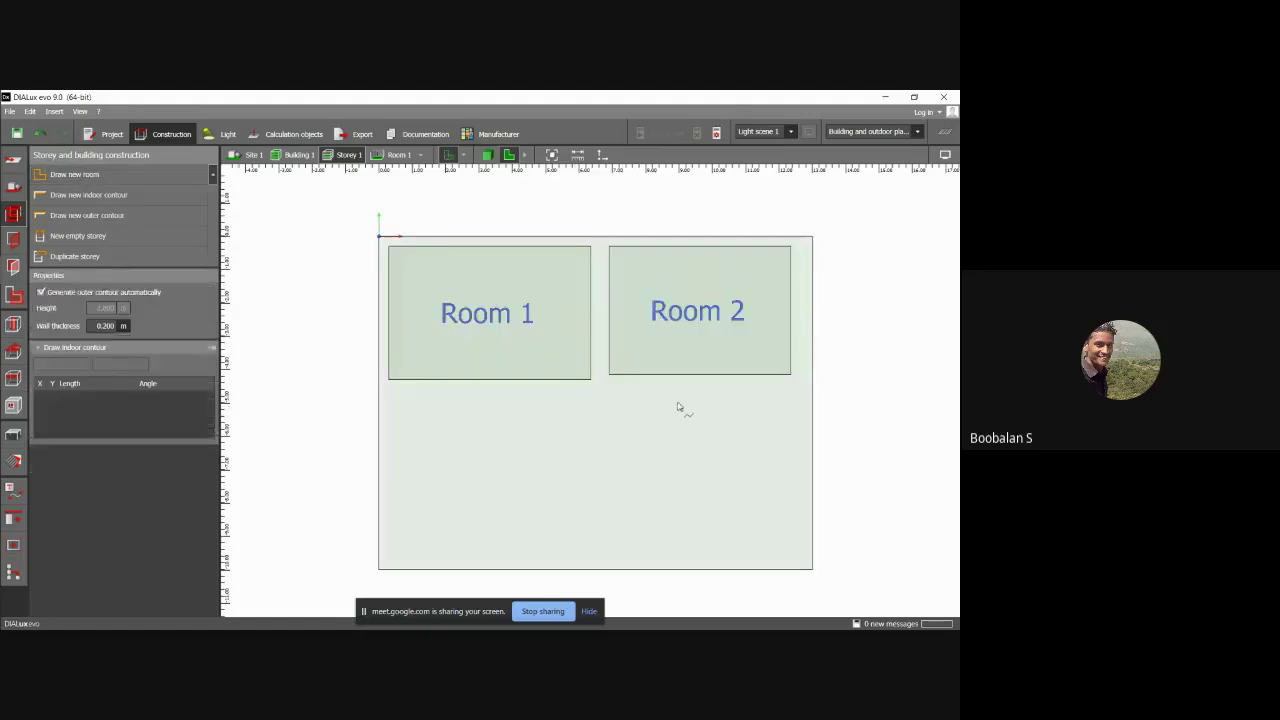
click(612, 390)
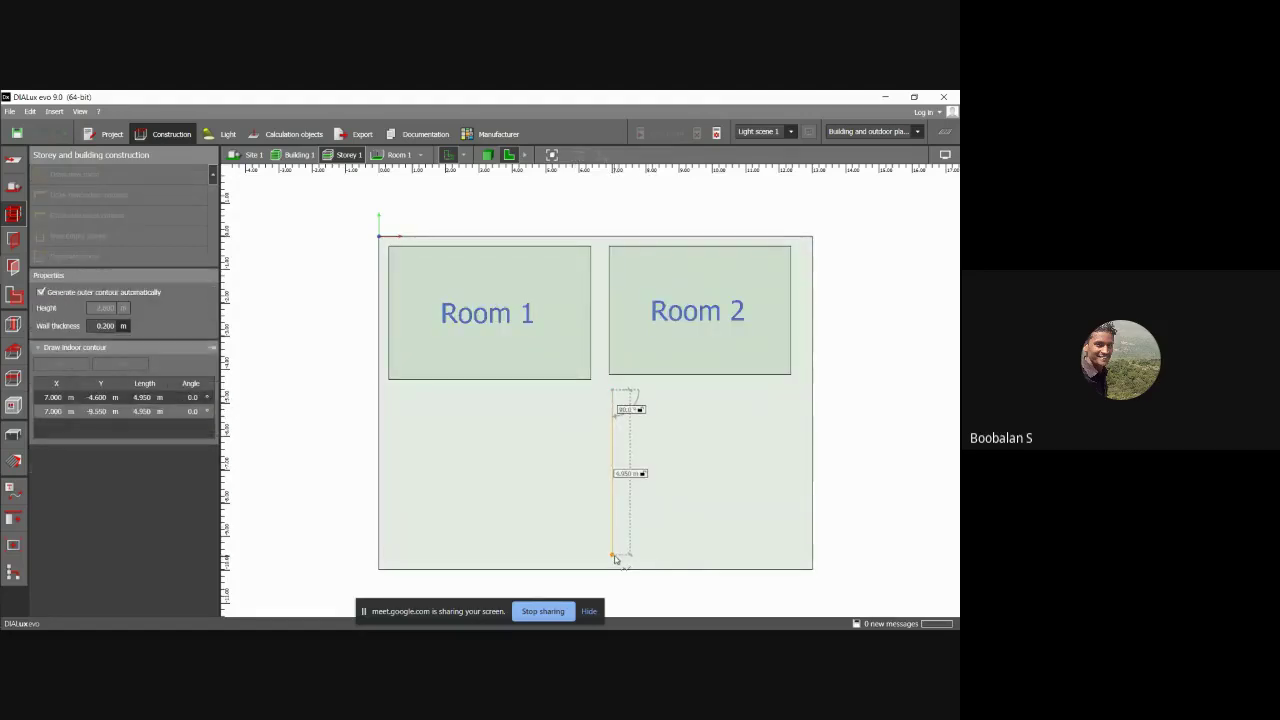
click(613, 556)
click(792, 553)
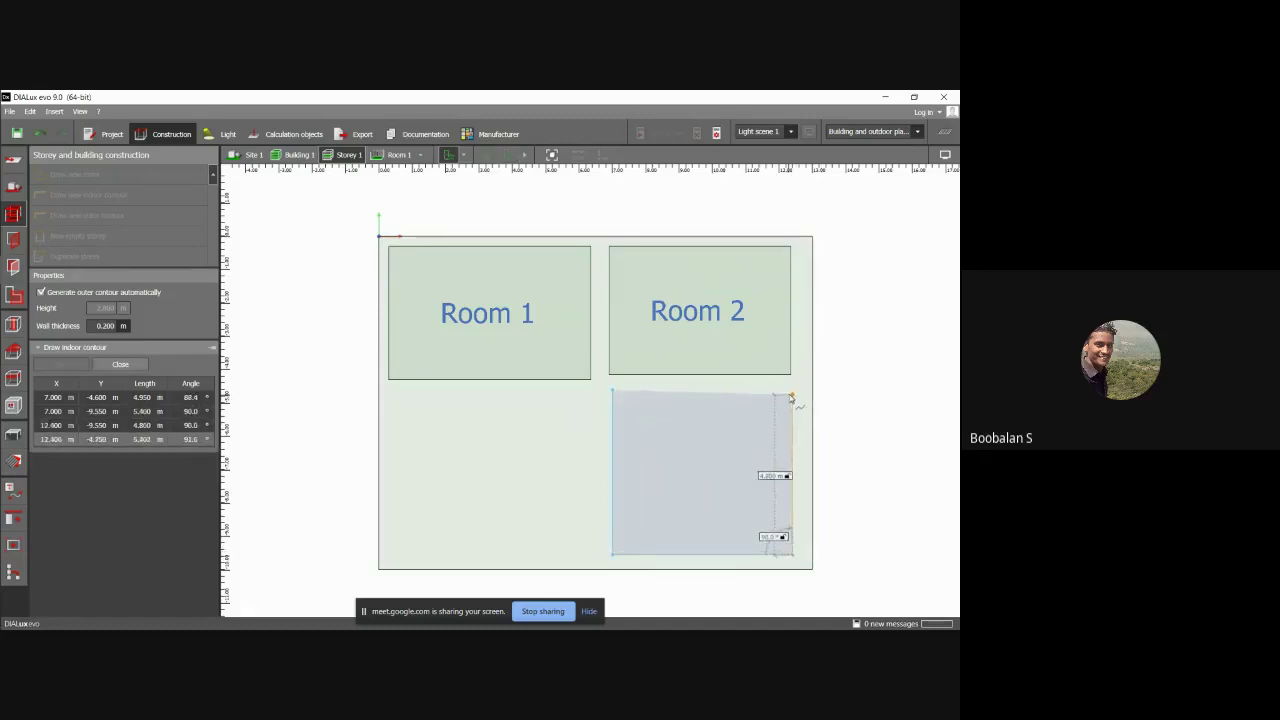
click(790, 393)
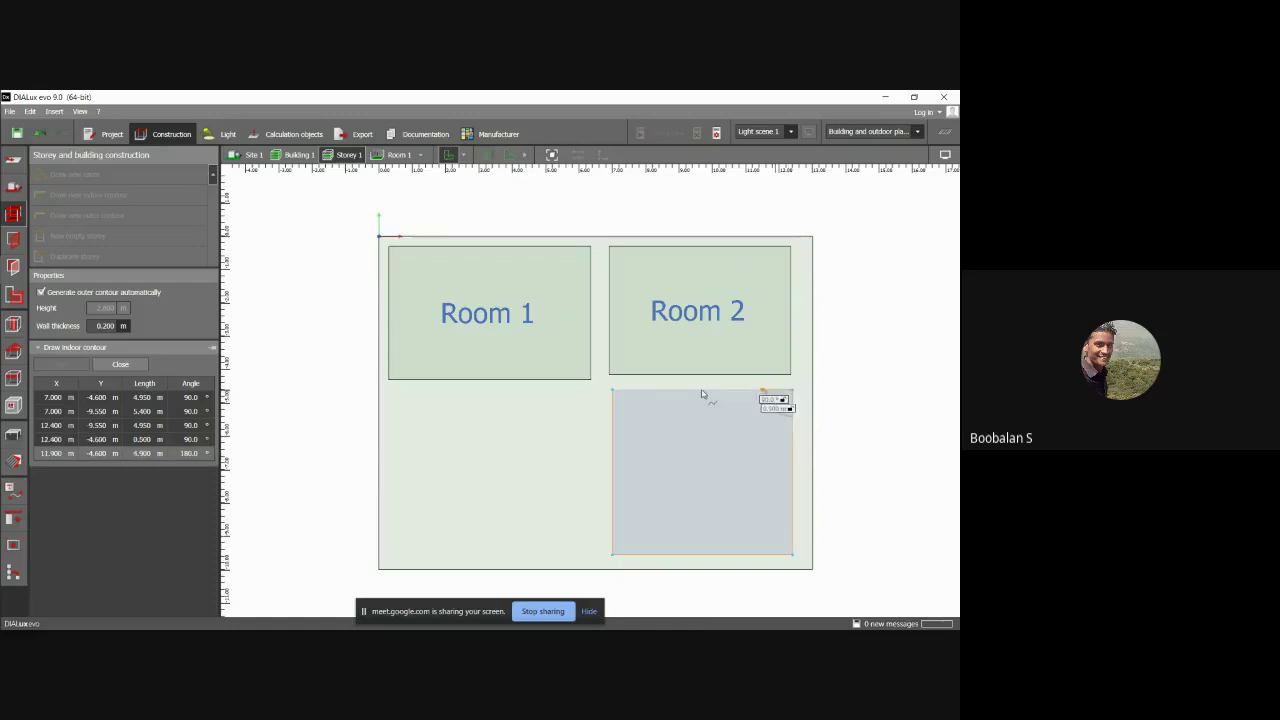
click(615, 397)
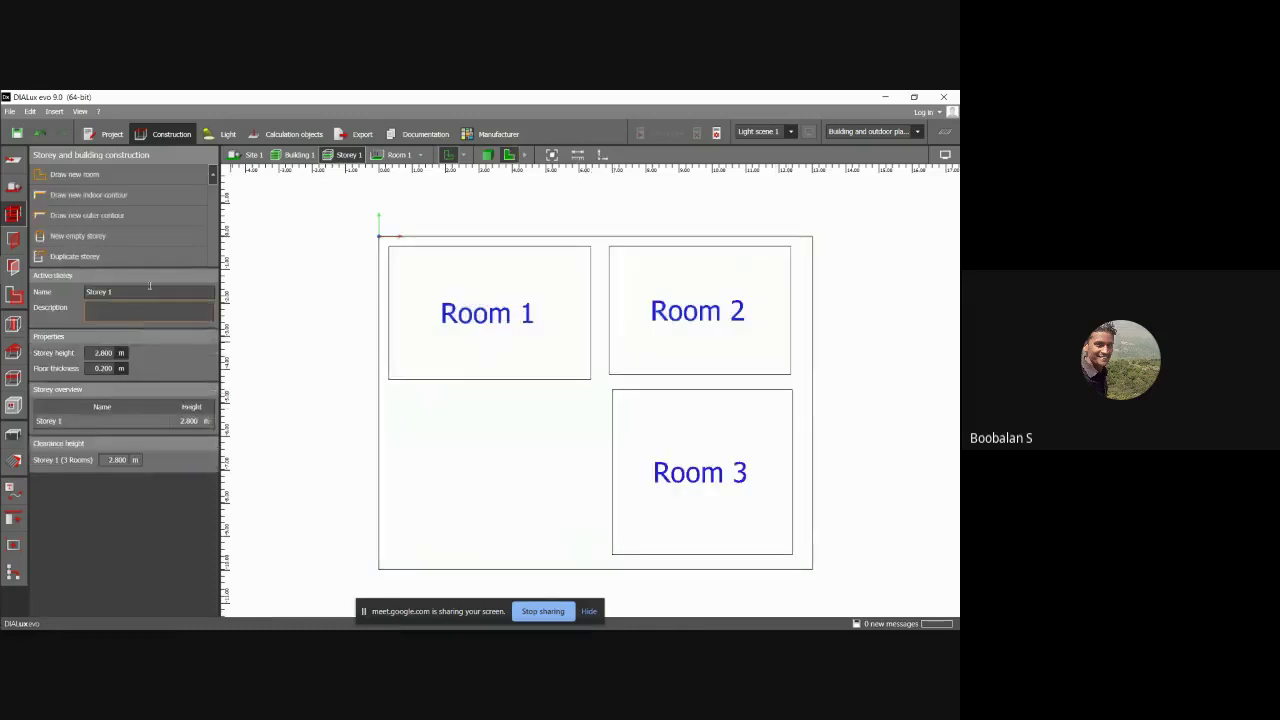
Draw a fourth rectangular room about 6.2 m by 5 m below Room 1, in the building's lower-left corner.
click(72, 175)
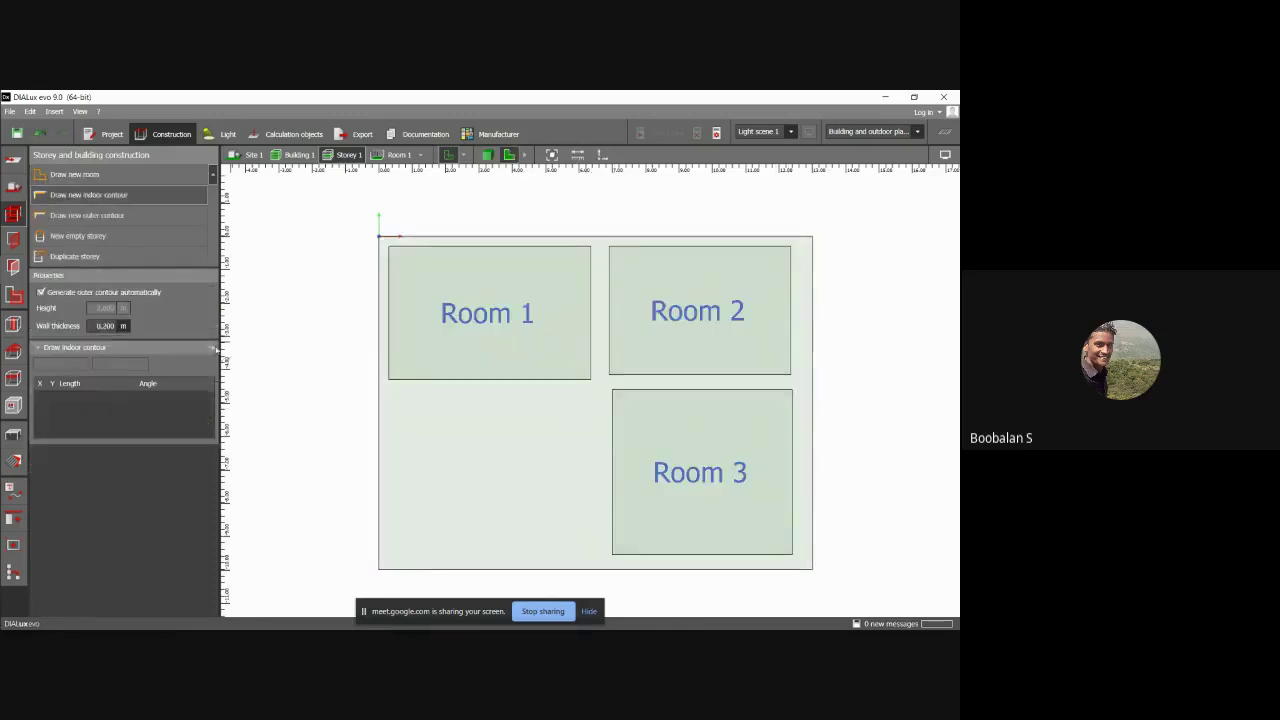
click(389, 392)
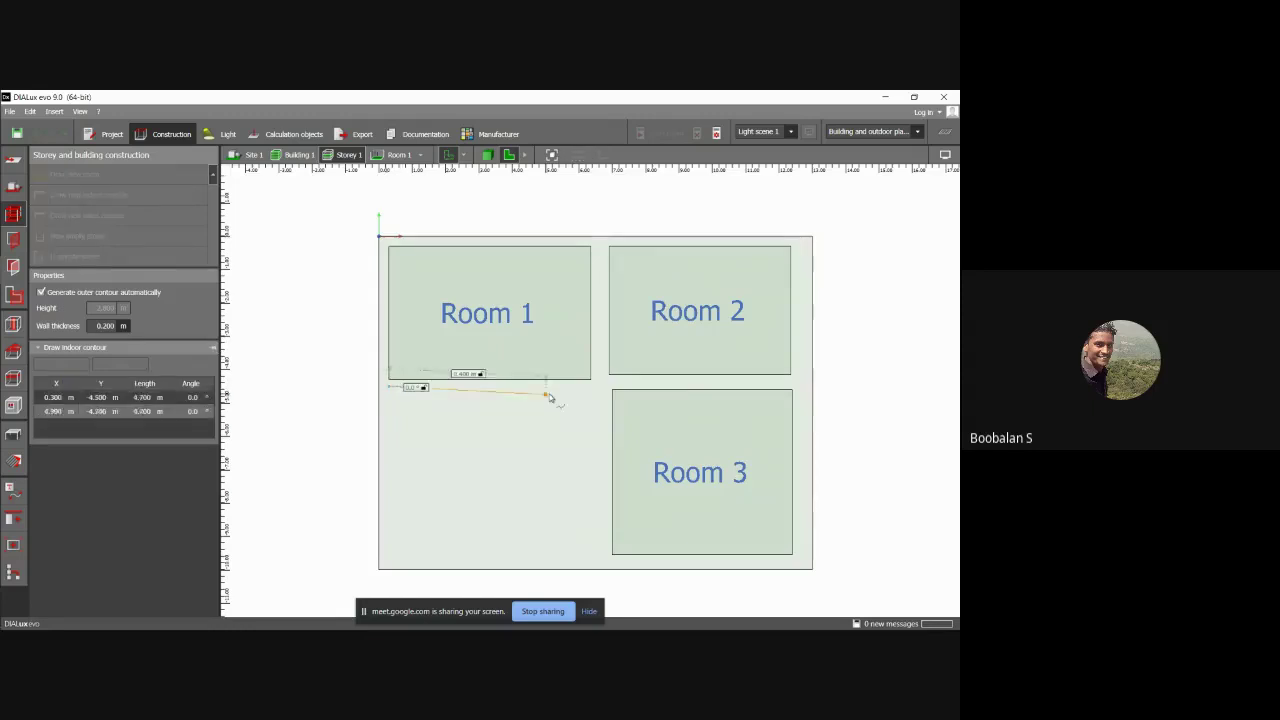
click(596, 388)
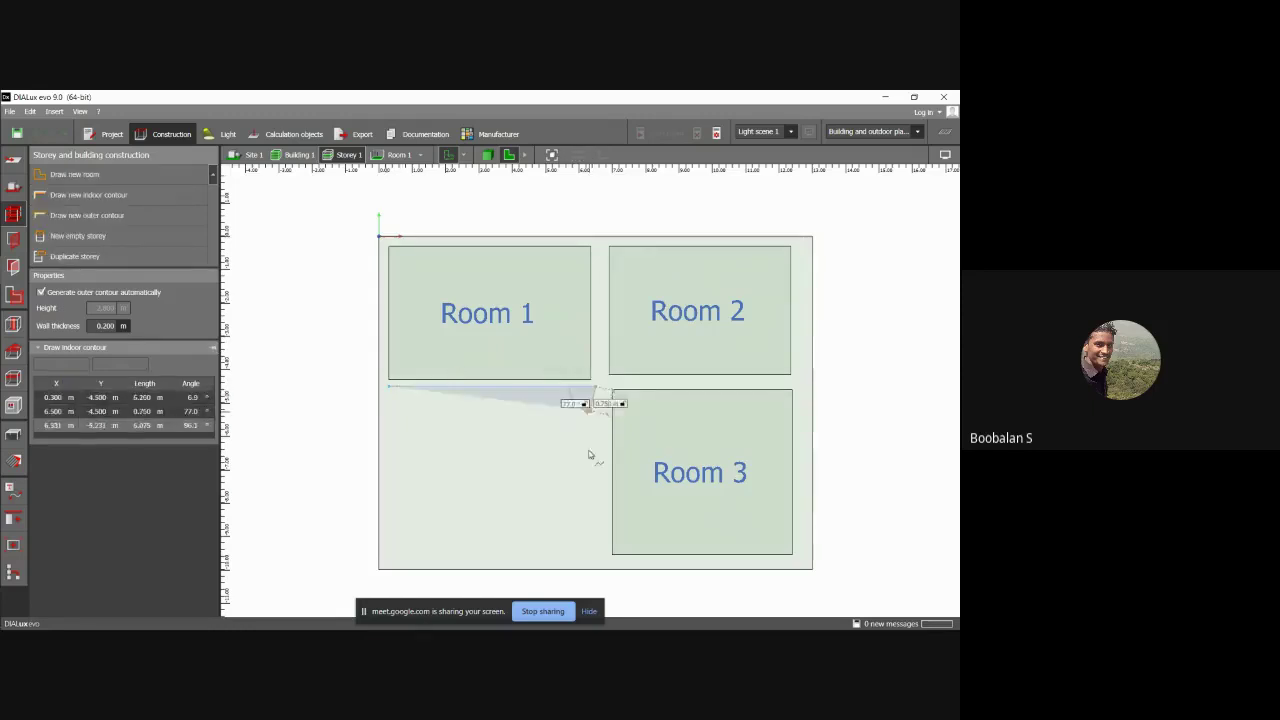
click(597, 553)
click(389, 553)
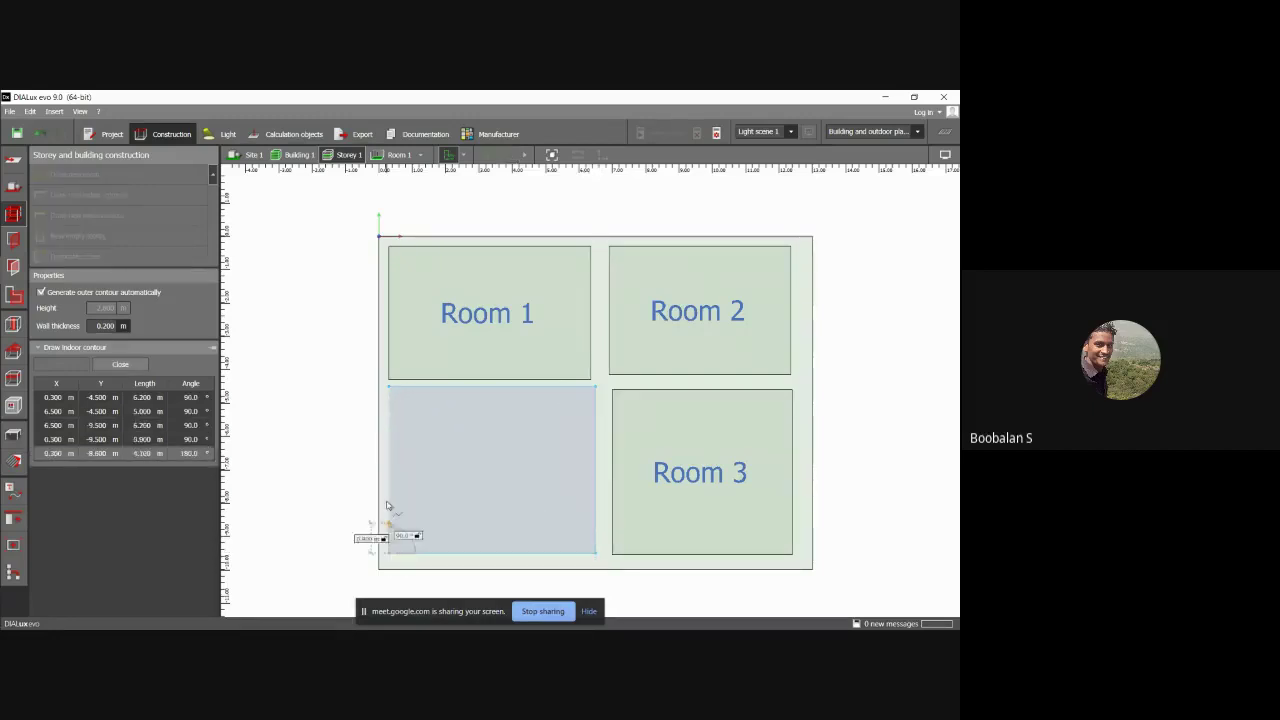
click(391, 389)
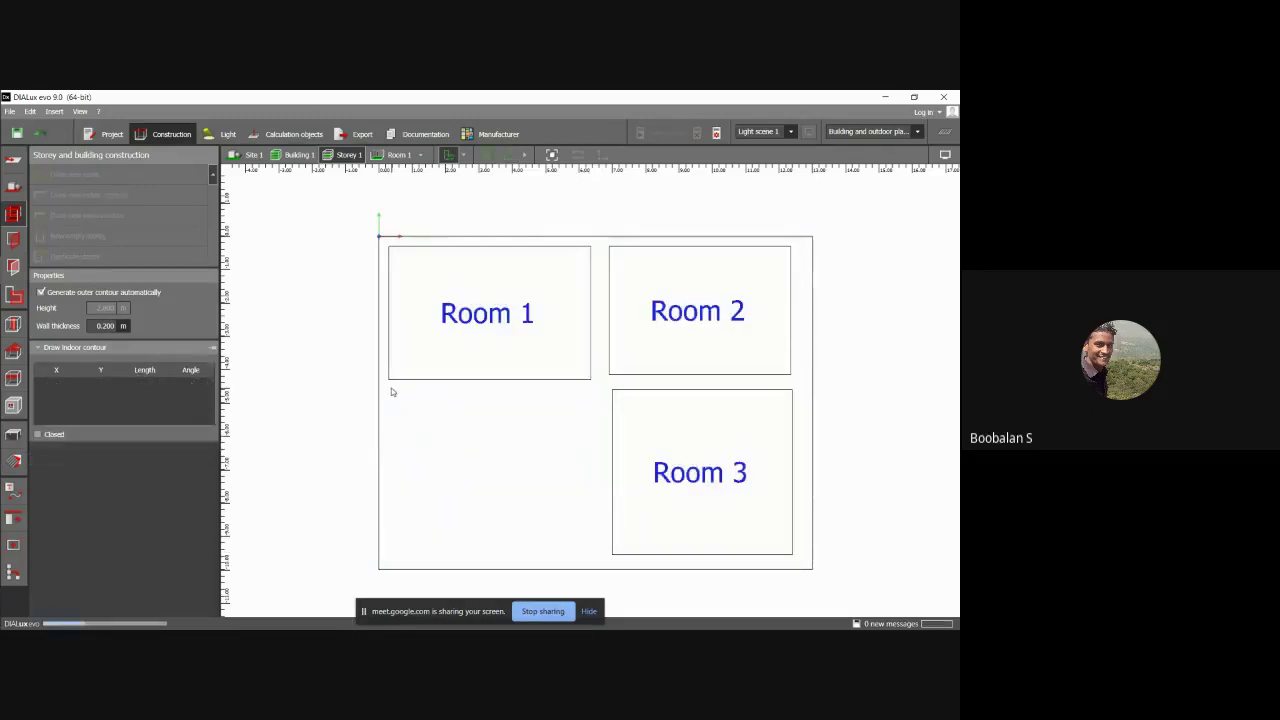
Move Room 2's right-hand wall outwards so the room is about 5.64 m wide.
click(793, 305)
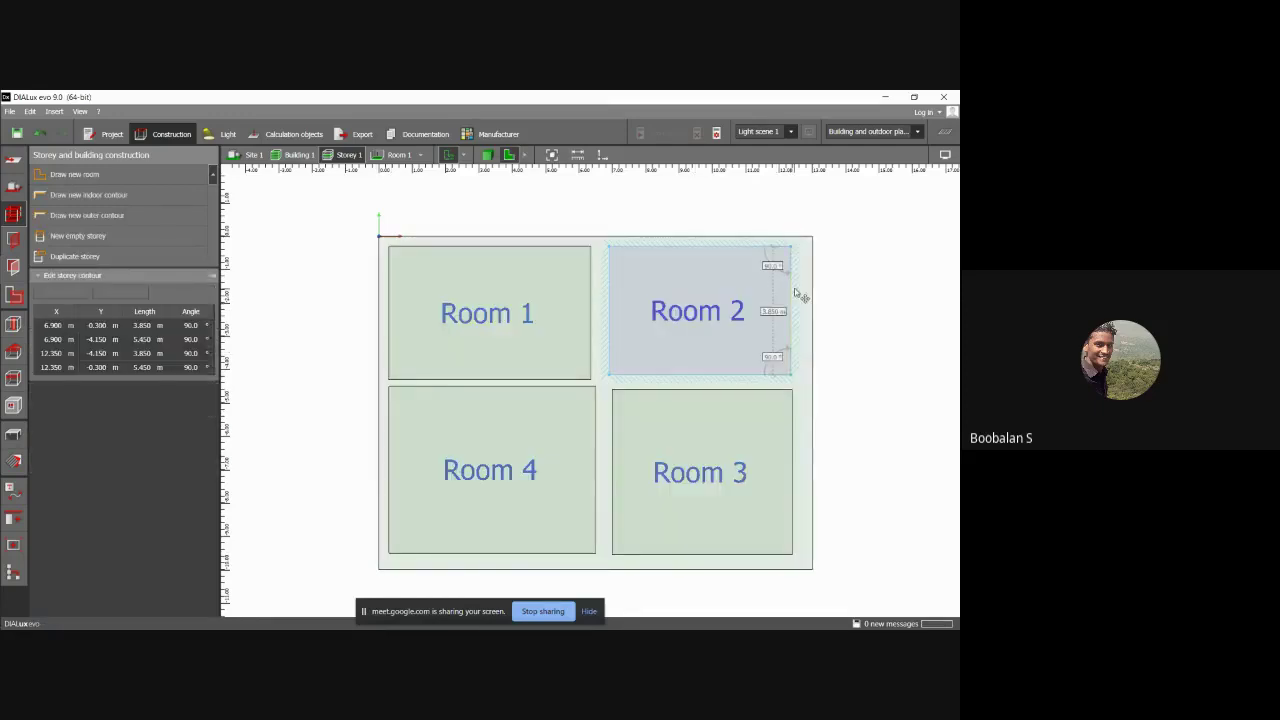
click(800, 409)
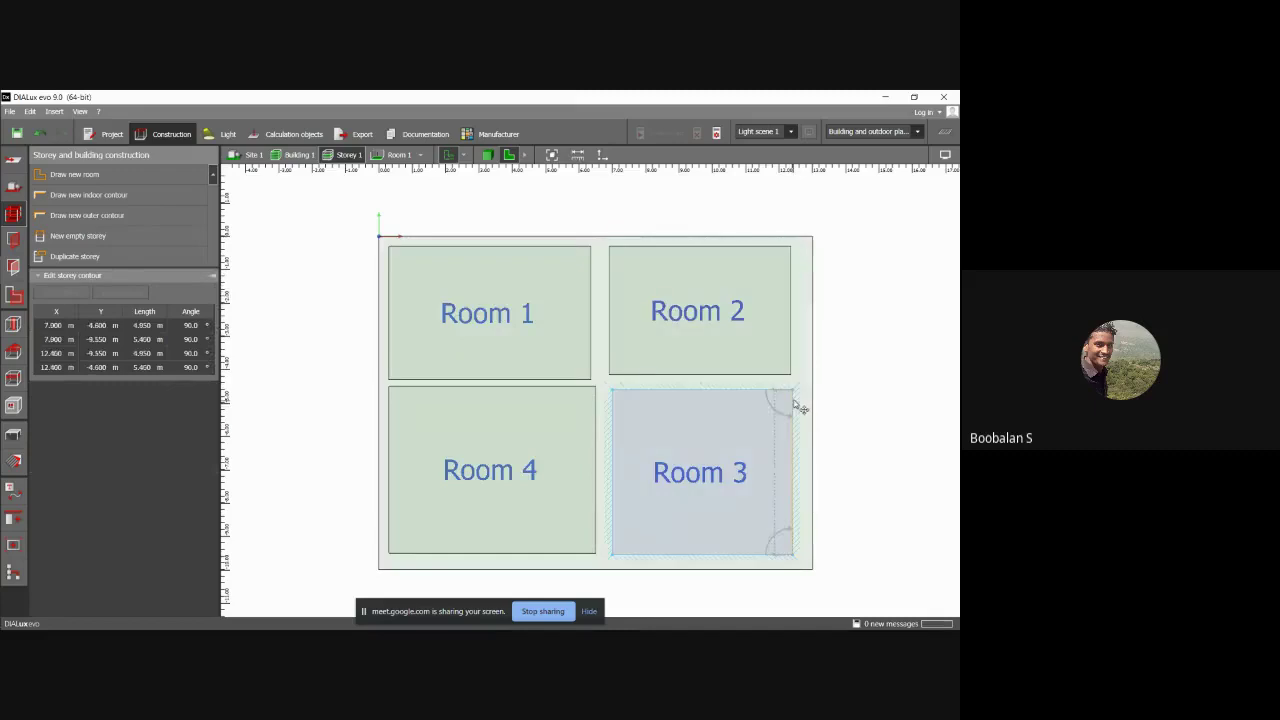
click(799, 309)
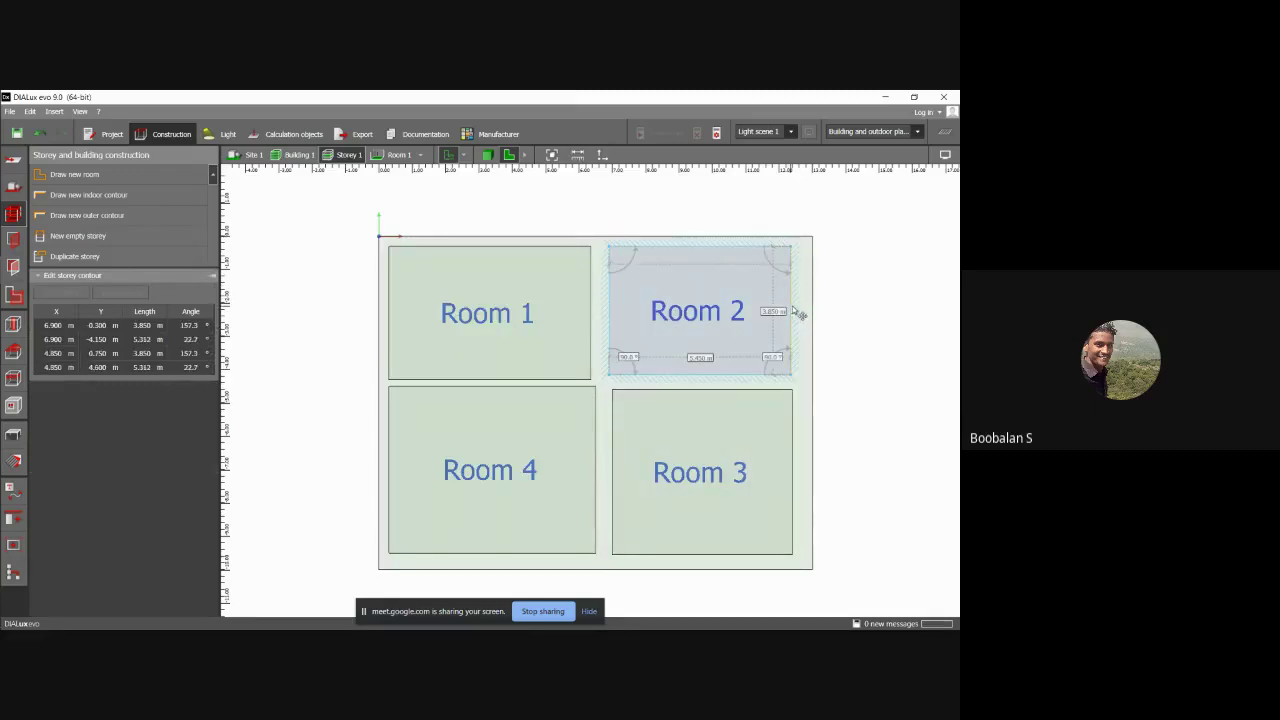
drag(803, 312, 800, 309)
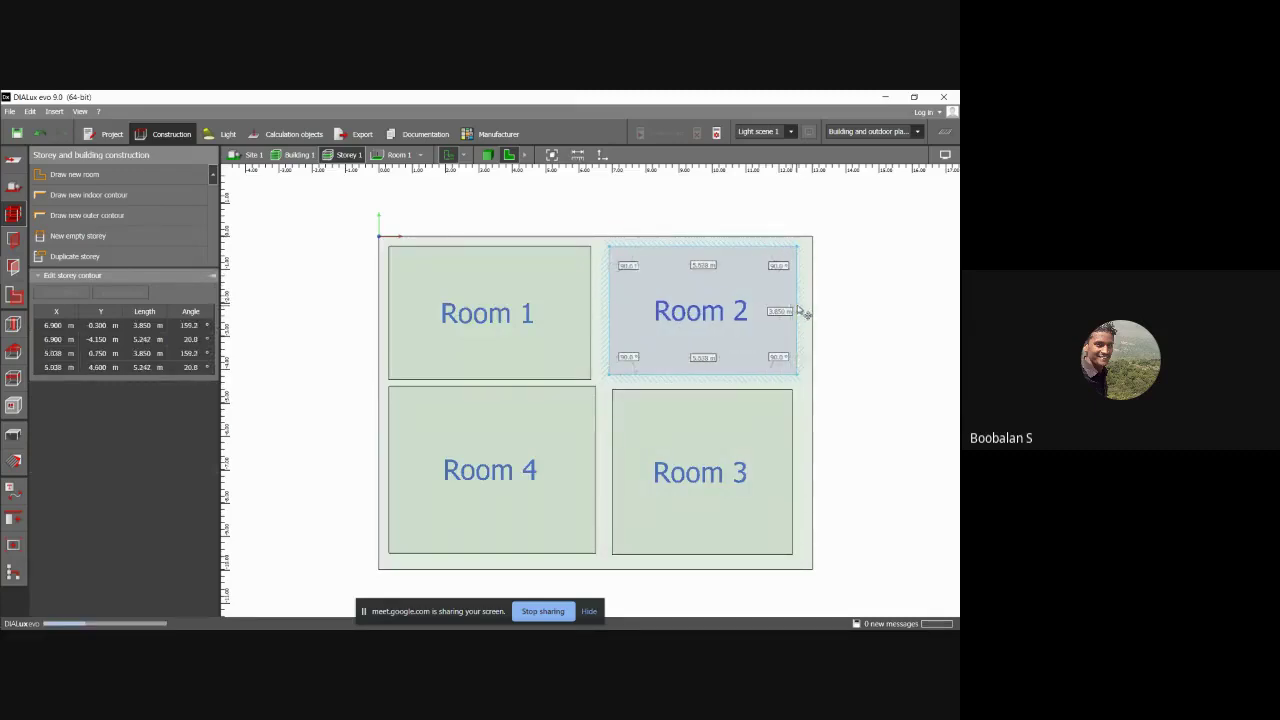
key(Escape)
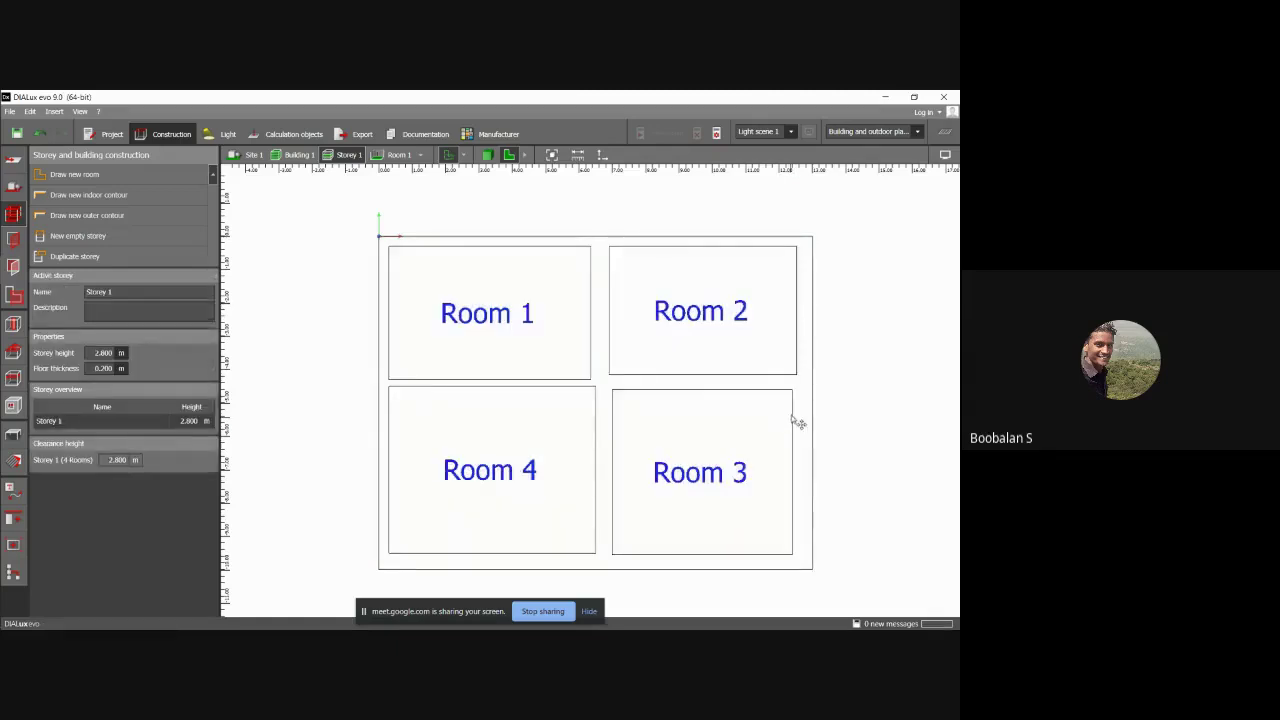
Move Room 2's left-hand wall outwards towards Room 1 so the room is about 5.83 m wide.
click(799, 423)
click(606, 298)
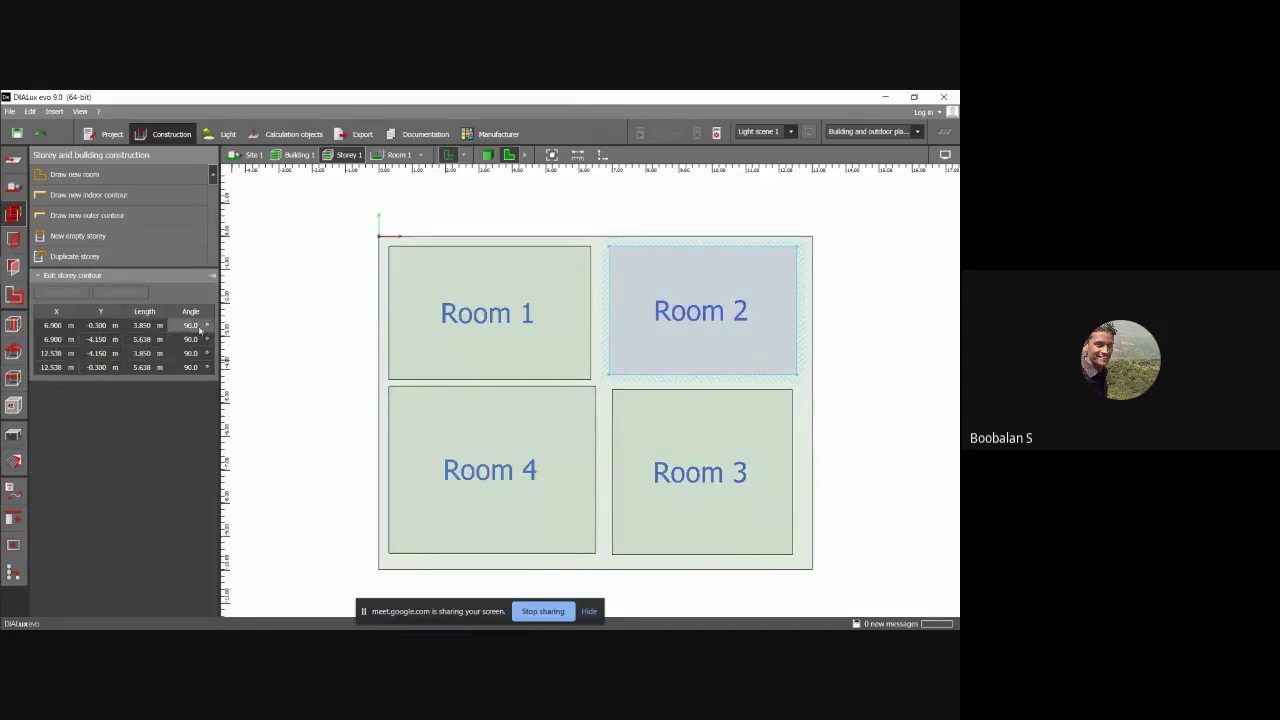
click(604, 306)
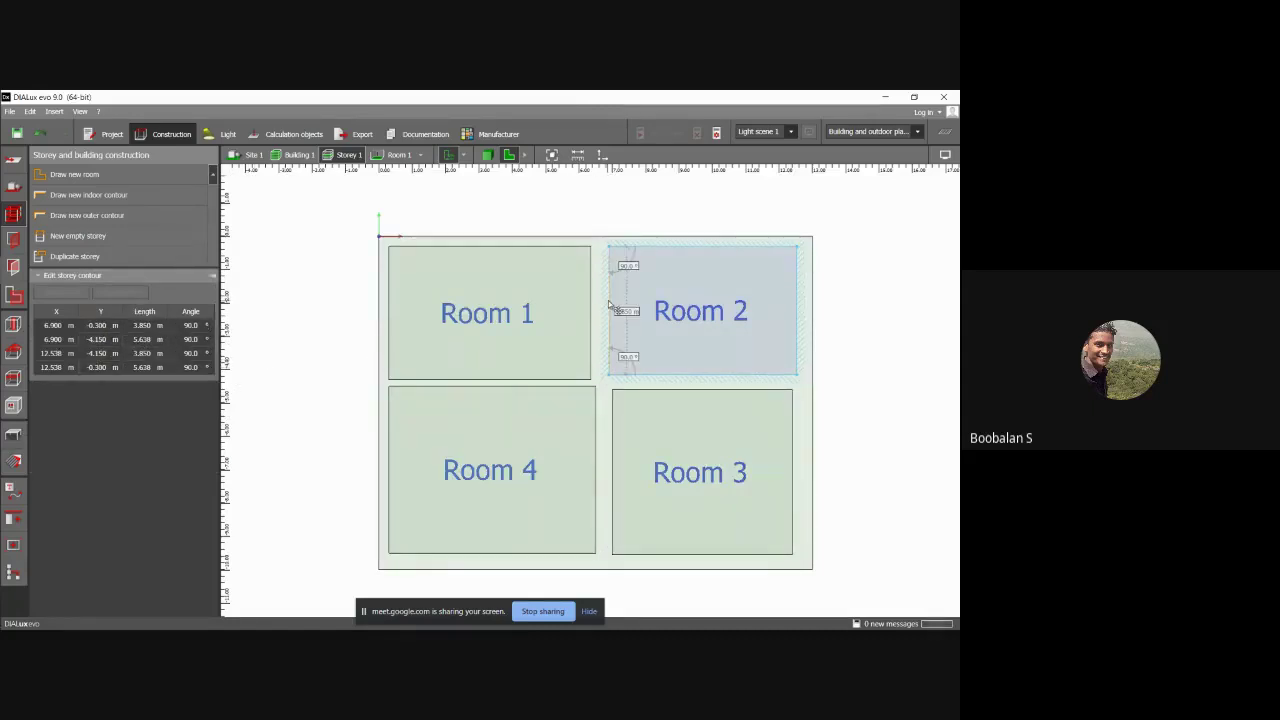
drag(603, 301, 601, 303)
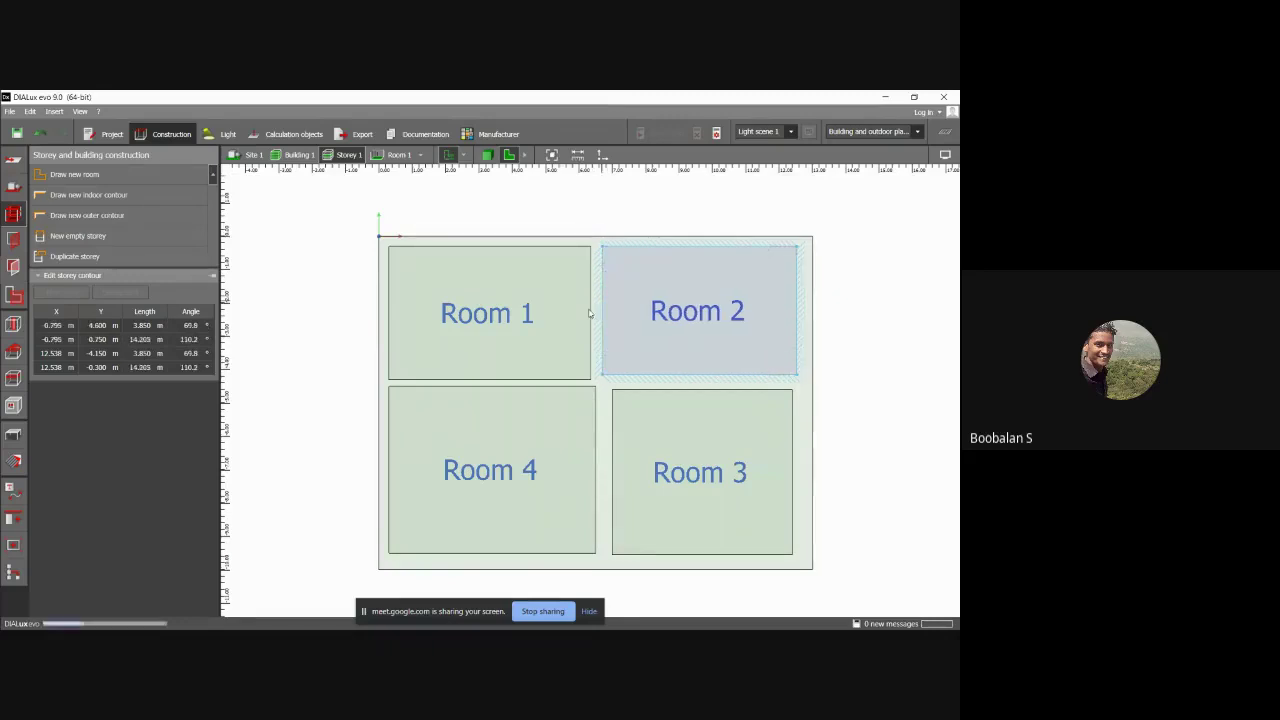
Move Room 3's left-hand and upper walls outwards so the room is about 5.64 m wide and 5.11 m deep.
click(620, 400)
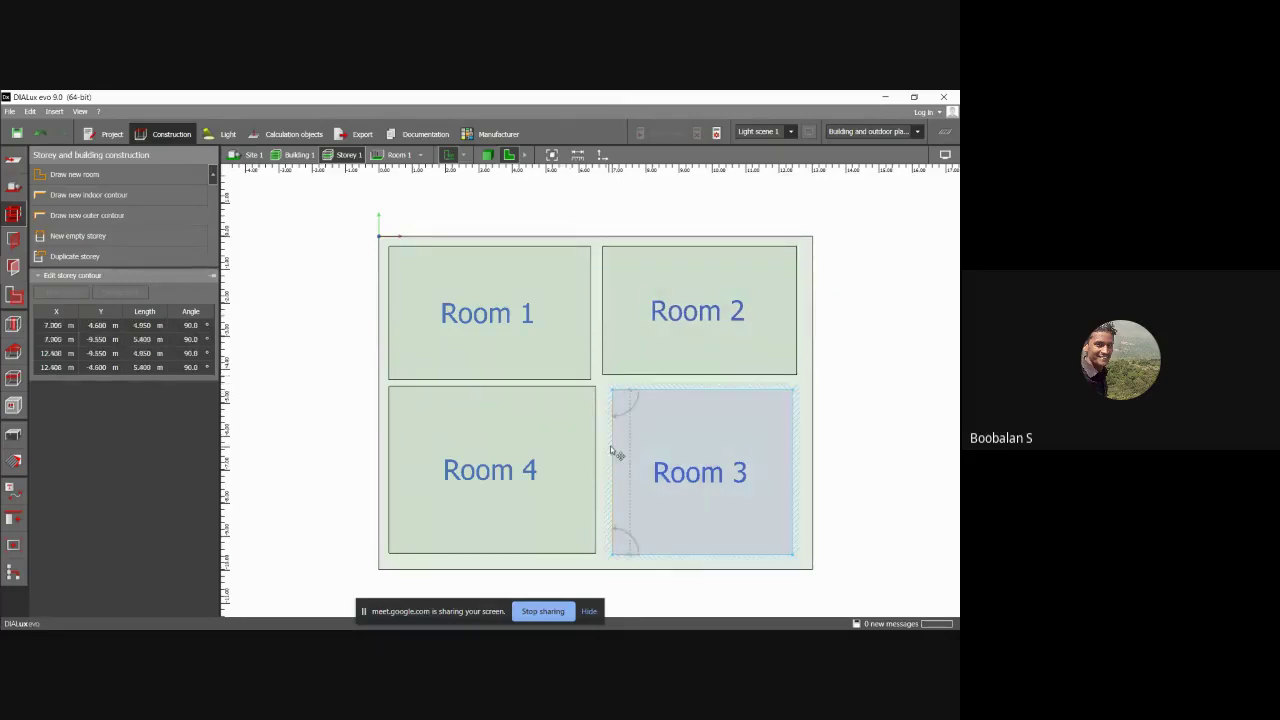
drag(610, 446, 604, 443)
drag(702, 397, 704, 385)
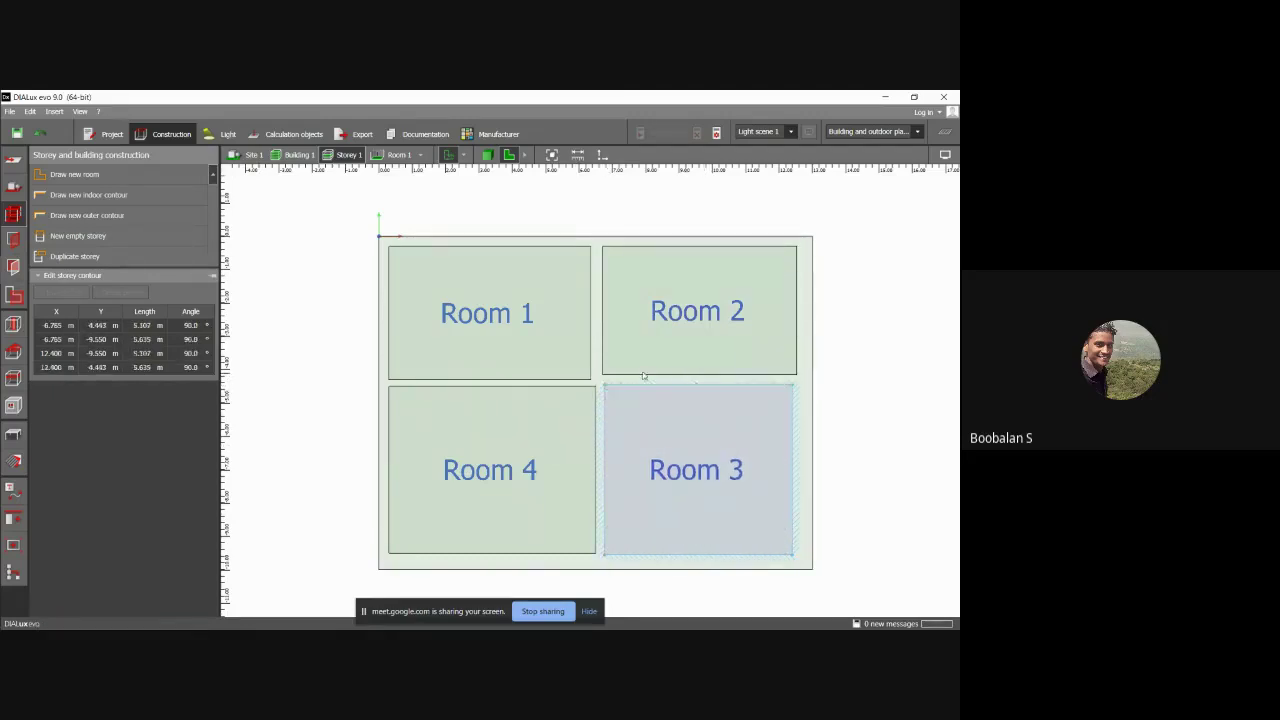
Move Room 1's right-hand wall outwards towards Room 2, in line with Room 4's right-hand wall.
click(594, 331)
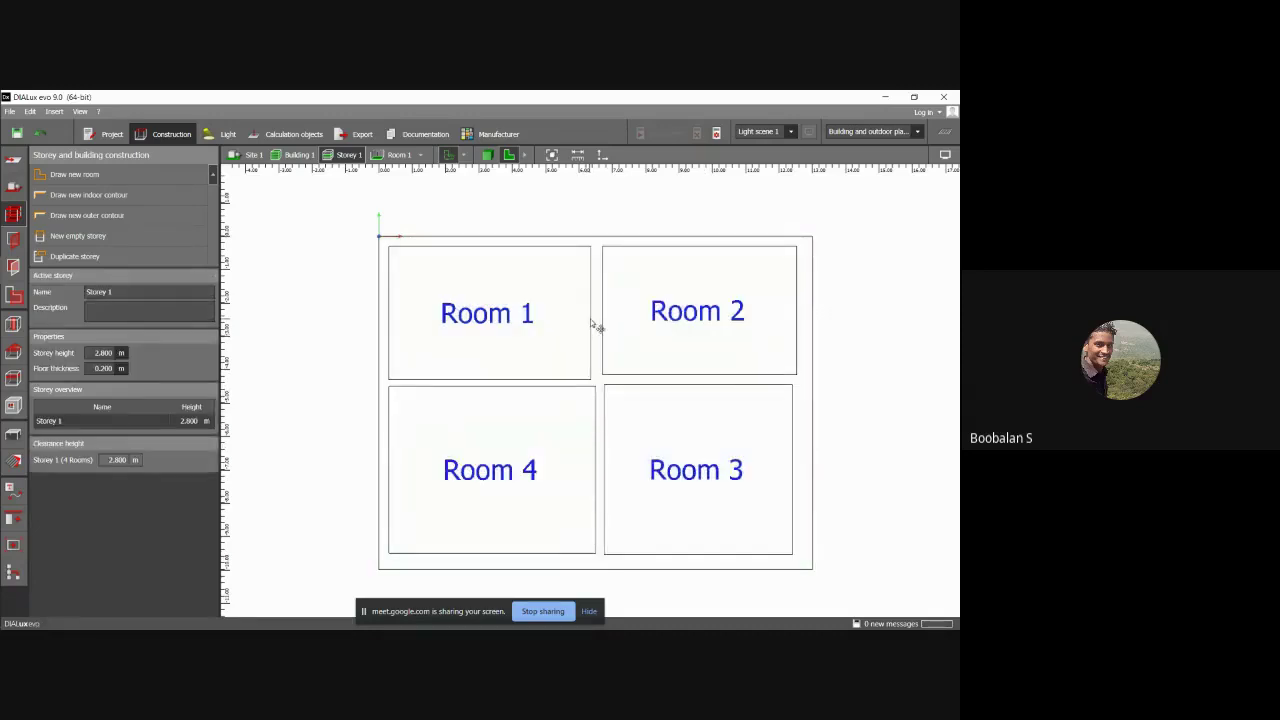
click(590, 320)
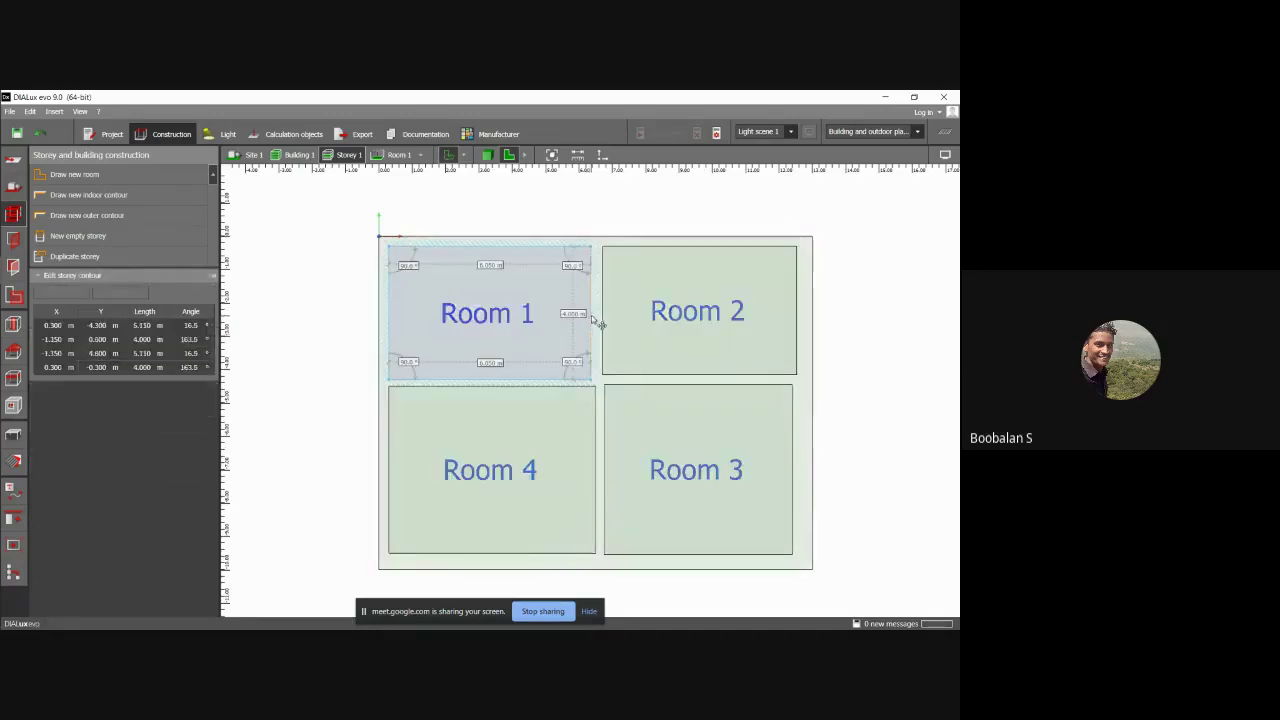
drag(597, 322, 602, 325)
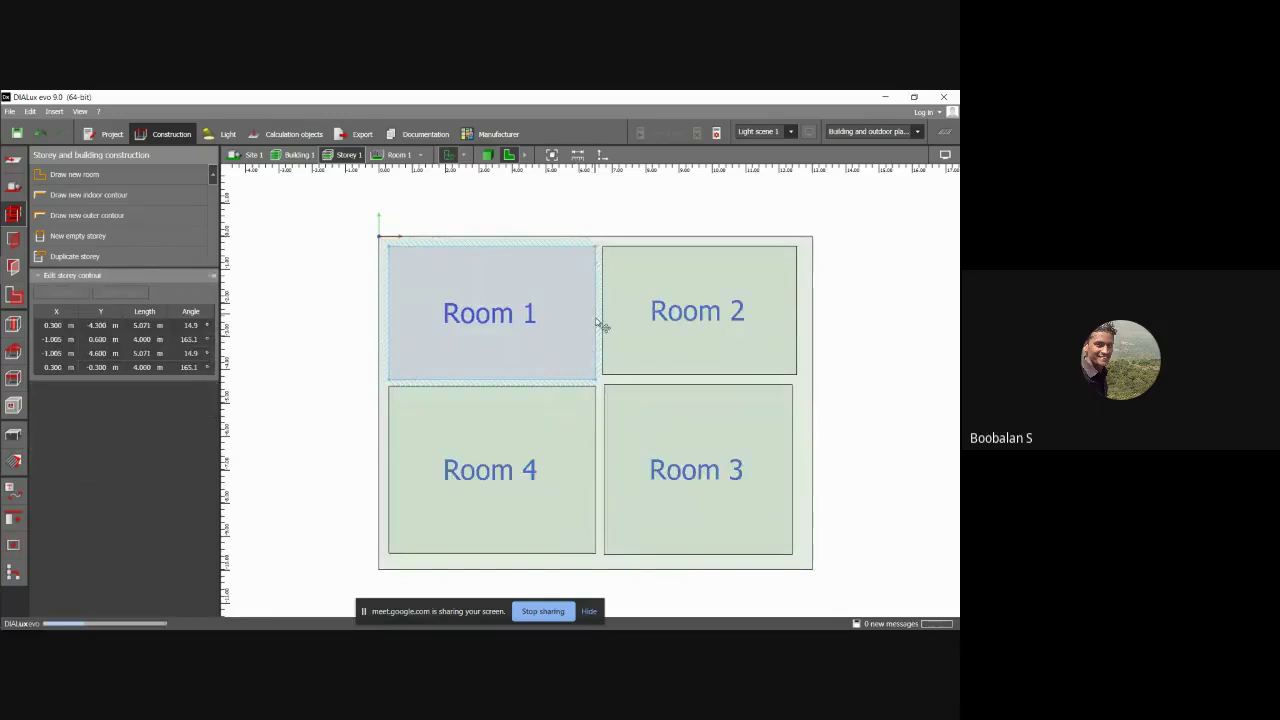
Move Room 2's lower wall down towards Room 3 so the room is about 4.01 m deep.
click(631, 376)
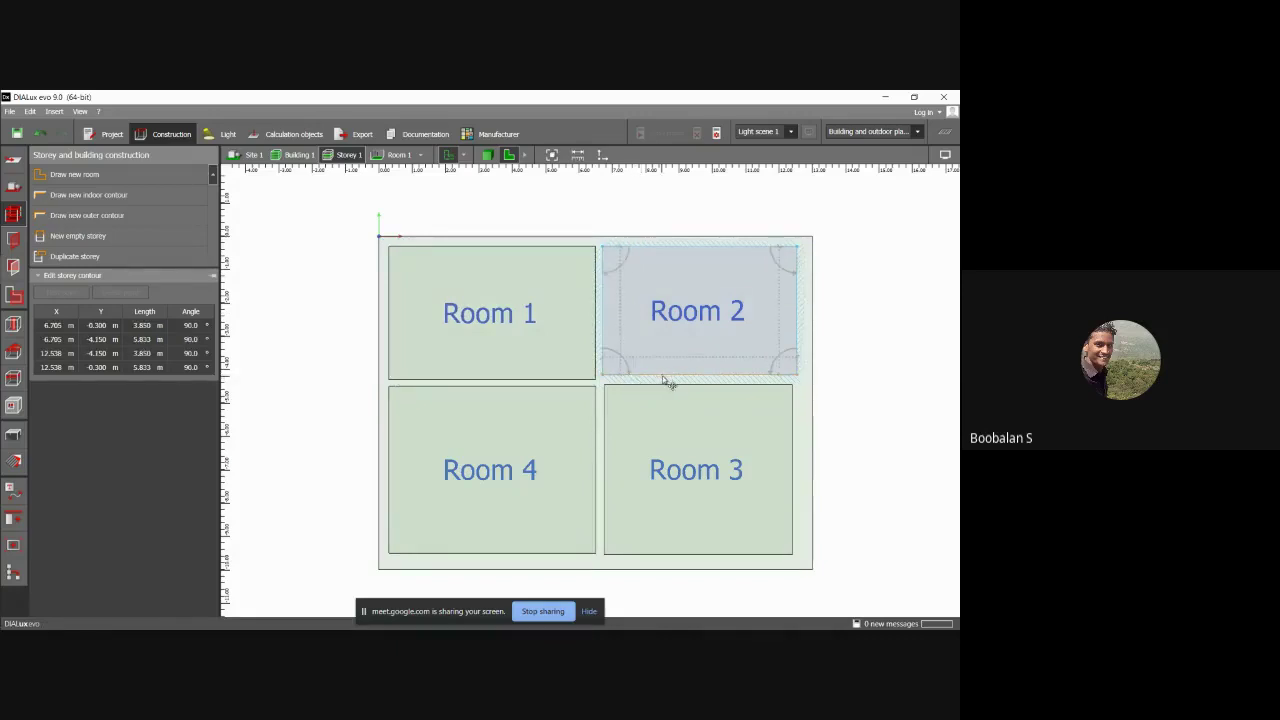
click(661, 379)
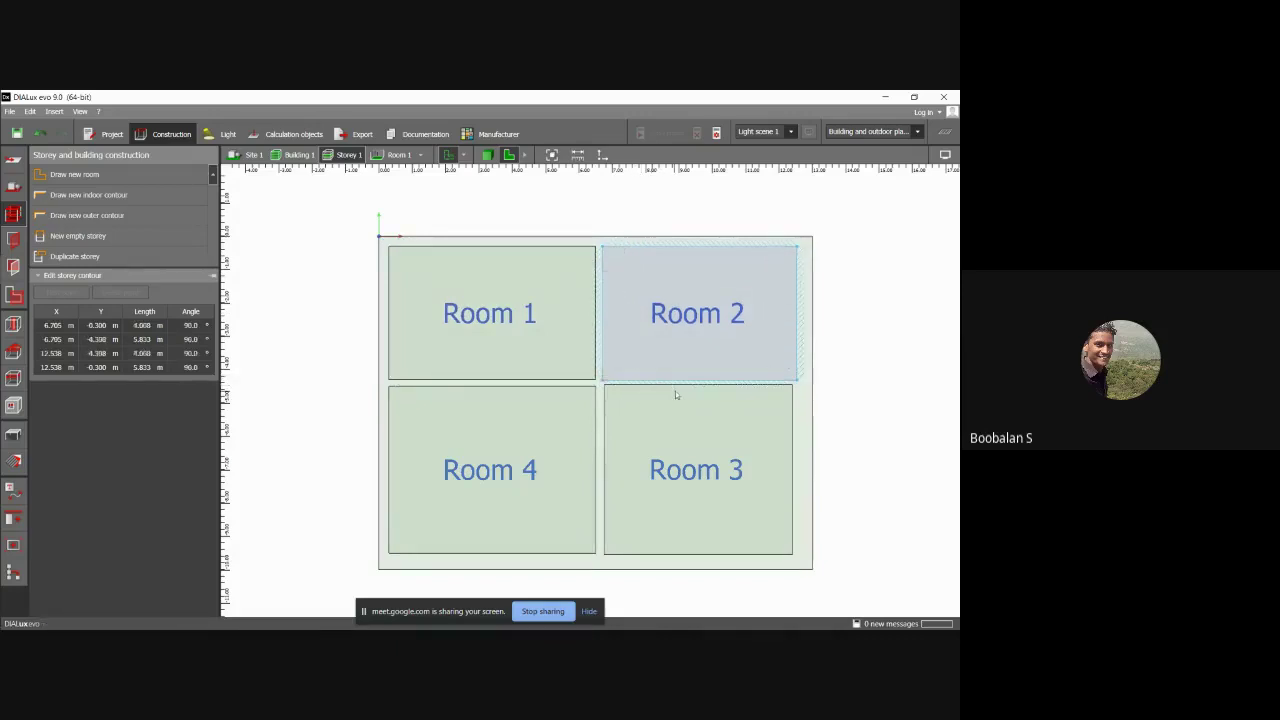
click(706, 411)
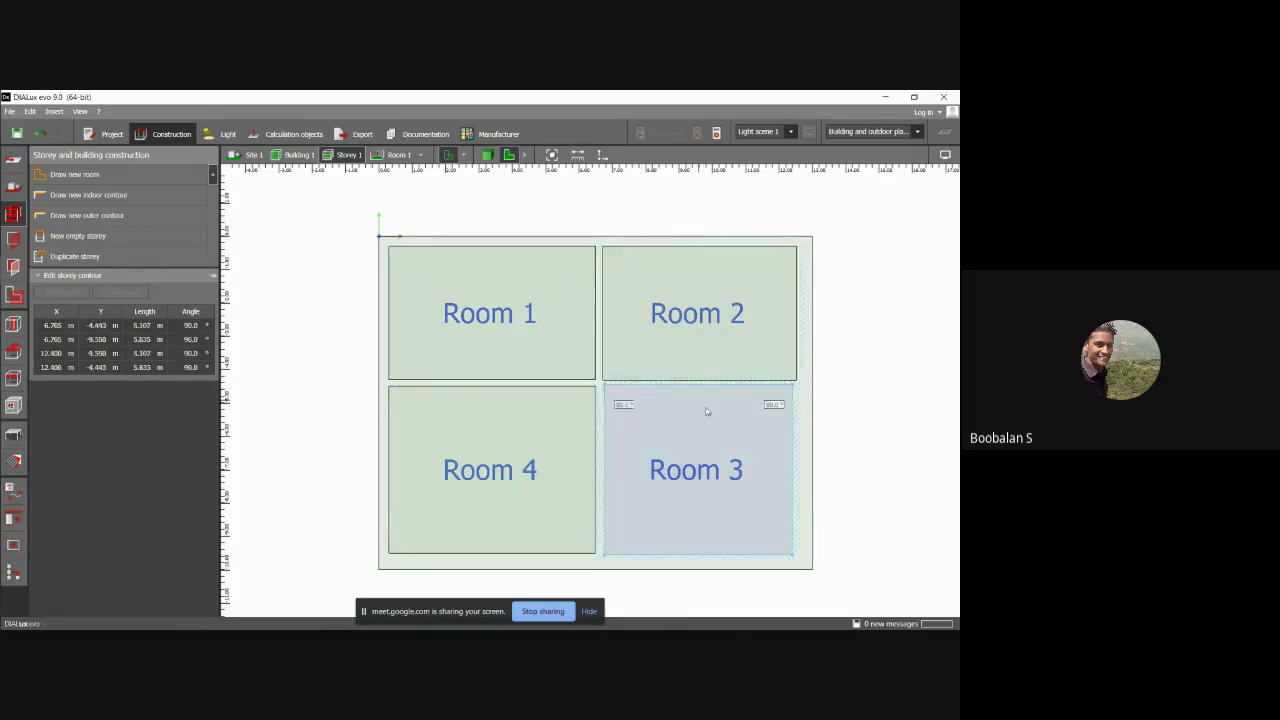
Move the lower walls of Room 4 and Room 3 outwards so they are about 5.24 m and 5.25 m deep.
click(484, 553)
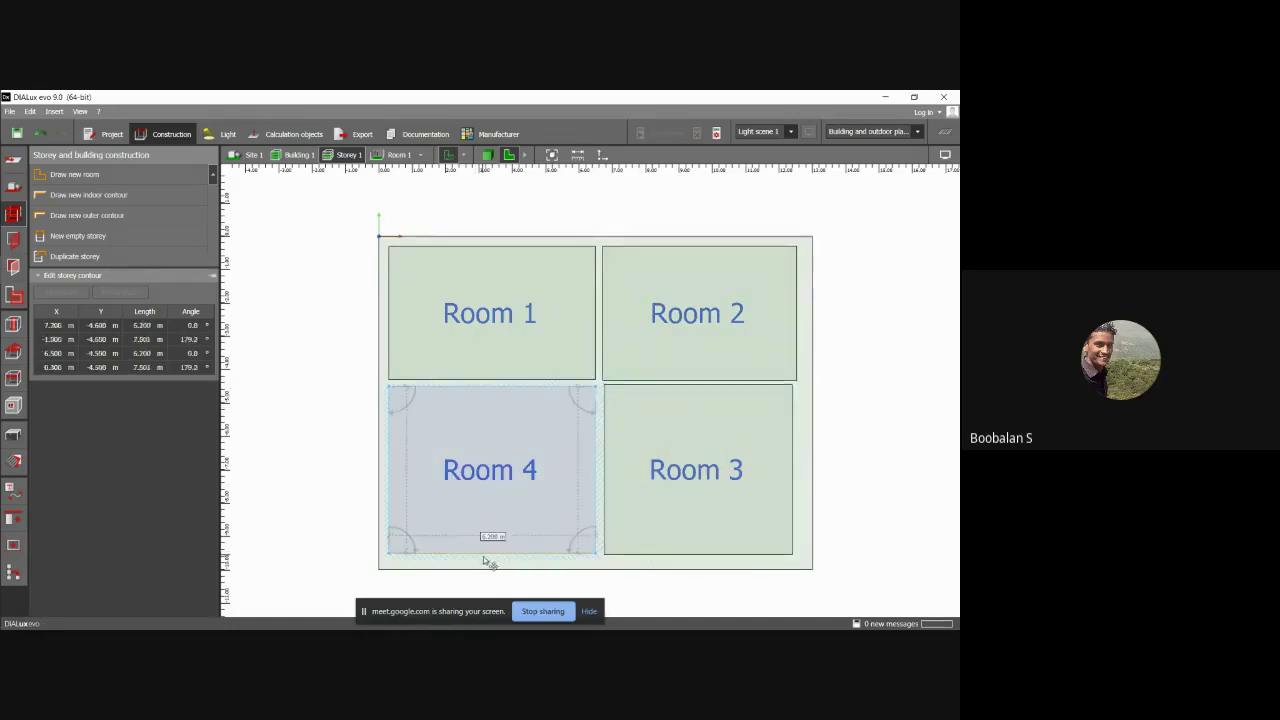
drag(484, 568, 482, 560)
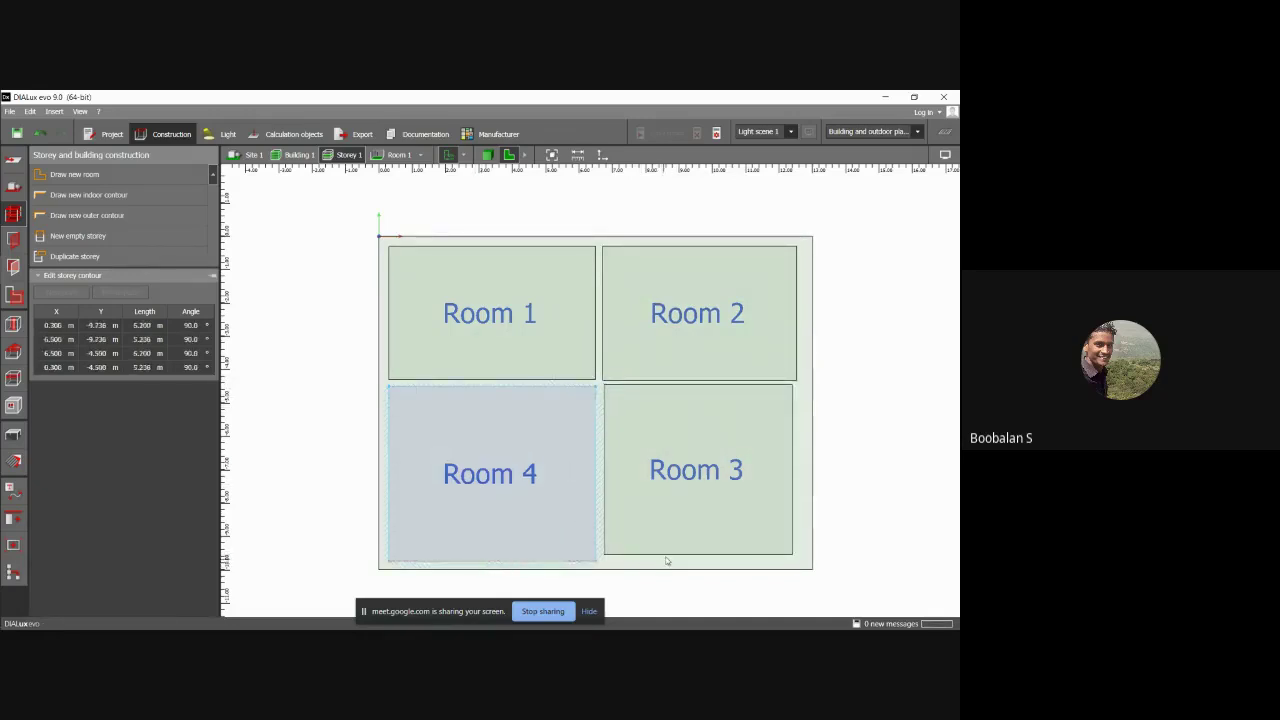
click(667, 561)
click(680, 556)
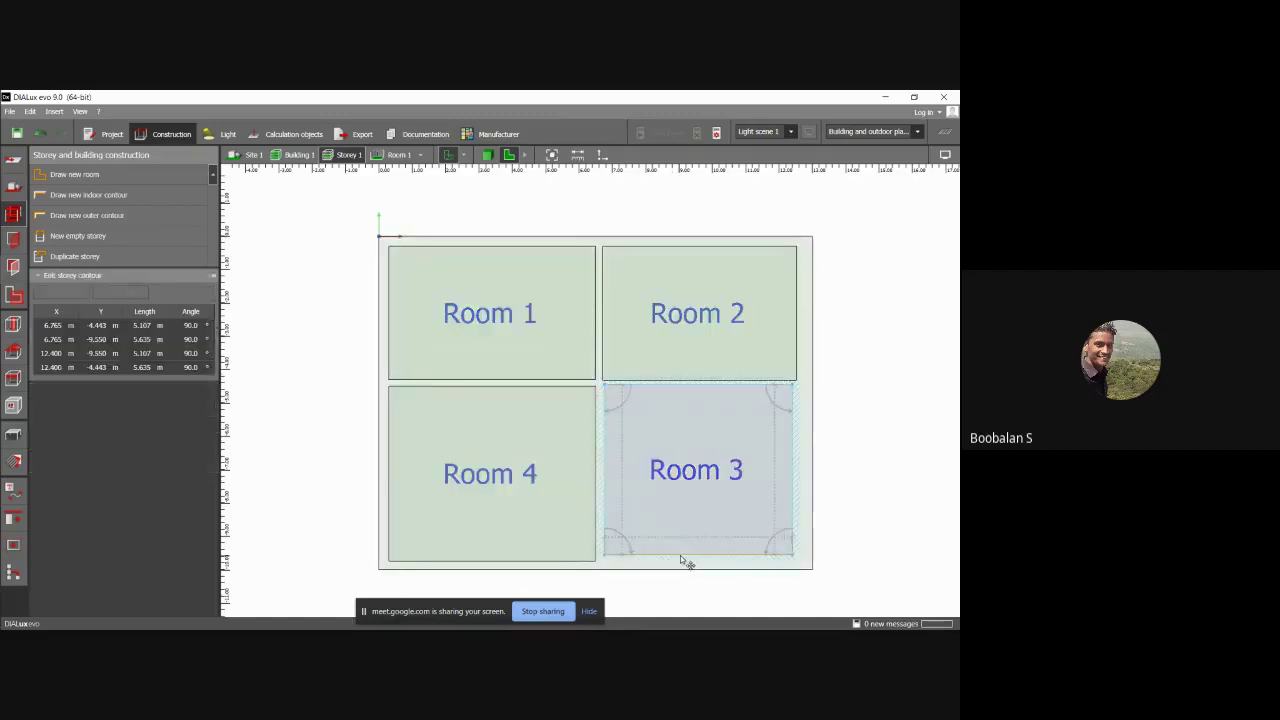
drag(680, 555, 680, 557)
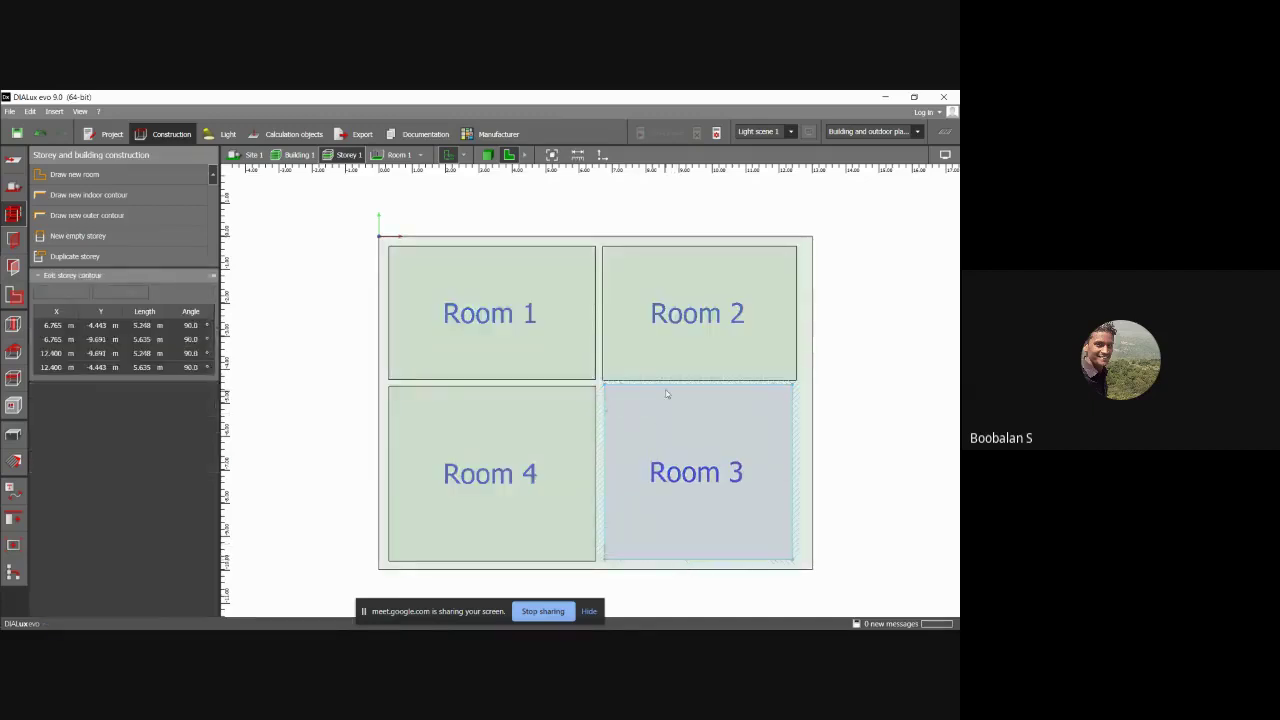
Move Room 3's upper wall down away from Room 2 and its right-hand wall outwards in line with Room 2's.
drag(671, 389, 679, 391)
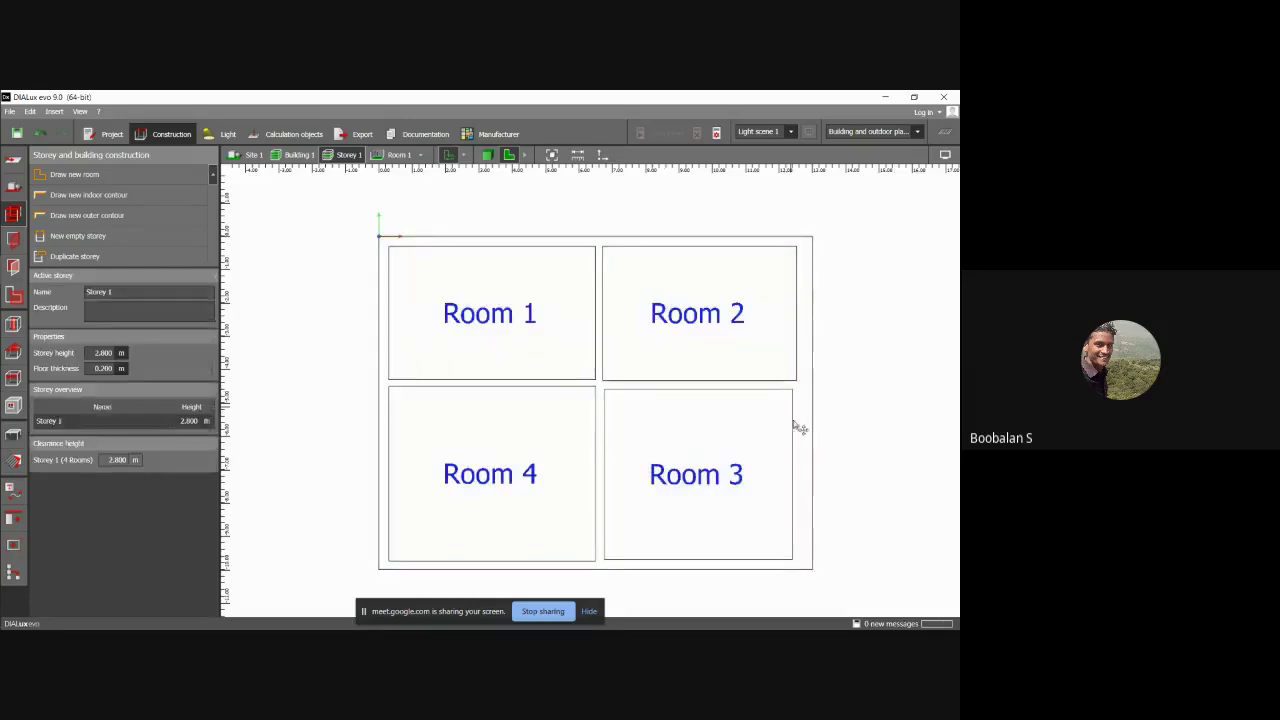
drag(794, 448, 798, 443)
click(867, 414)
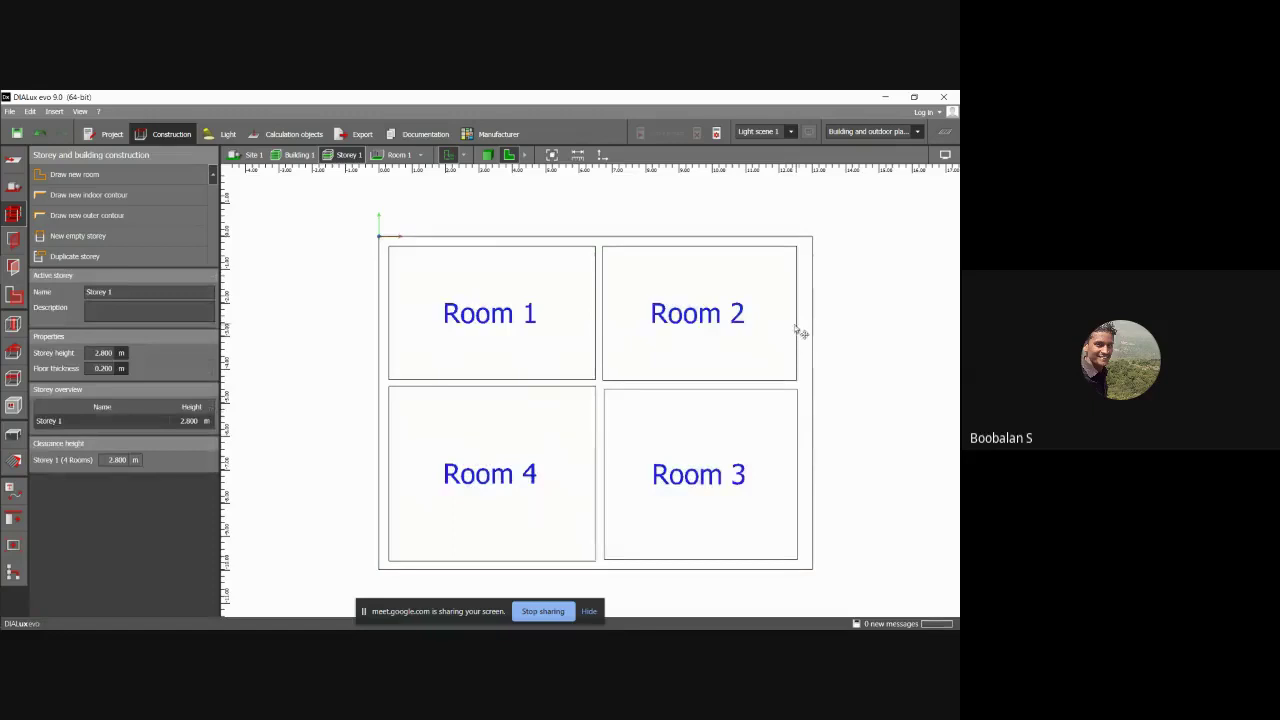
Move Room 2's right-hand wall slightly outwards towards the building's outer contour.
click(799, 332)
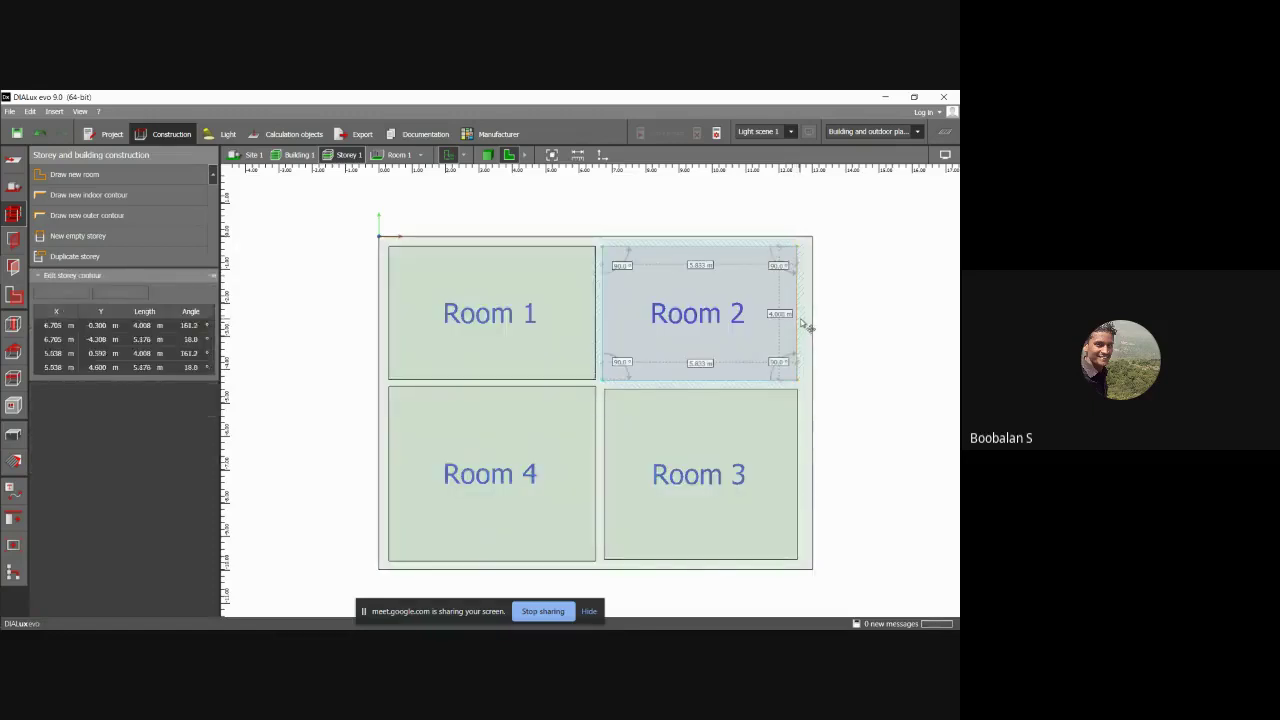
drag(806, 326, 812, 326)
click(860, 328)
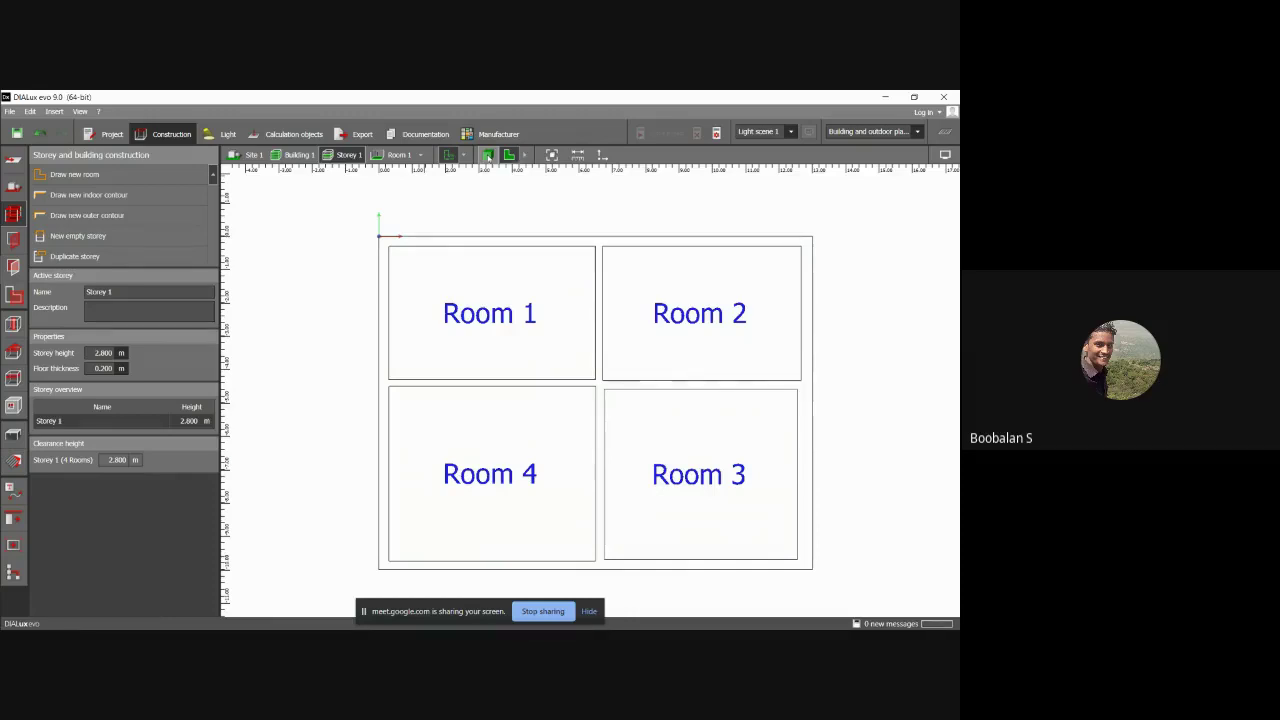
Examine the four-room storey in the 3D view from several angles, comparing it with the floor plan.
click(488, 155)
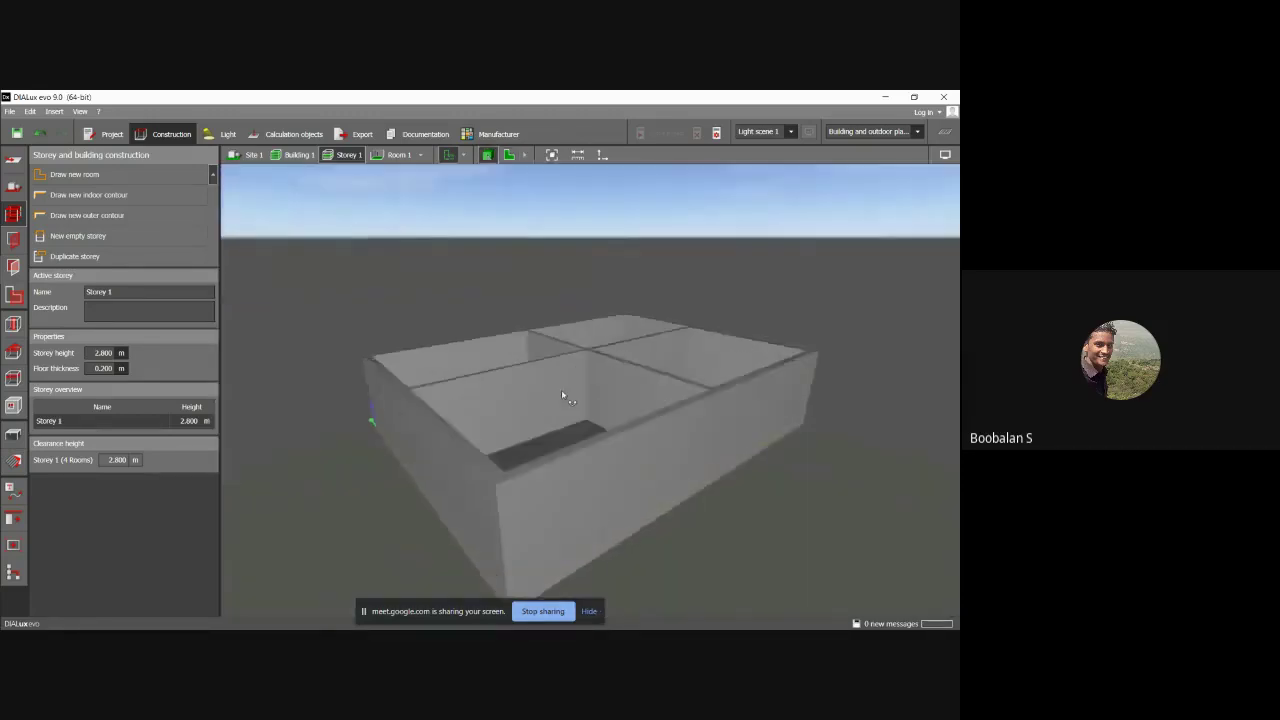
right_drag(562, 395, 530, 268)
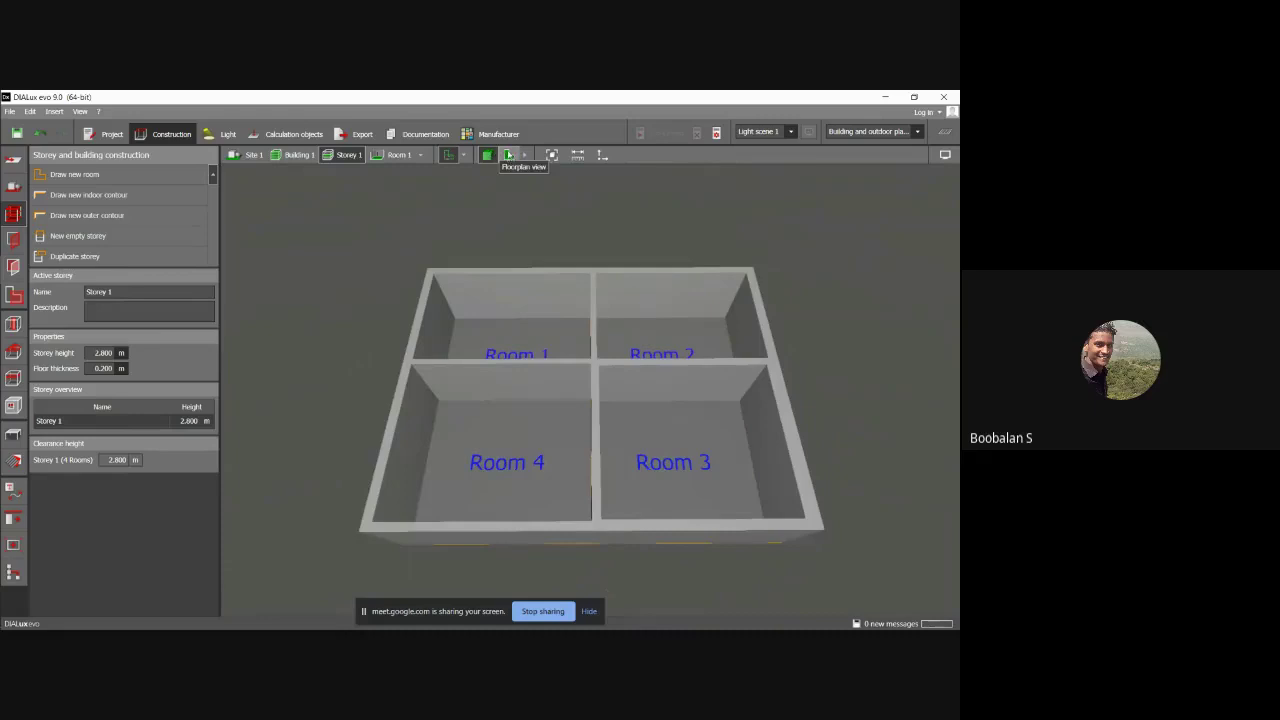
click(510, 156)
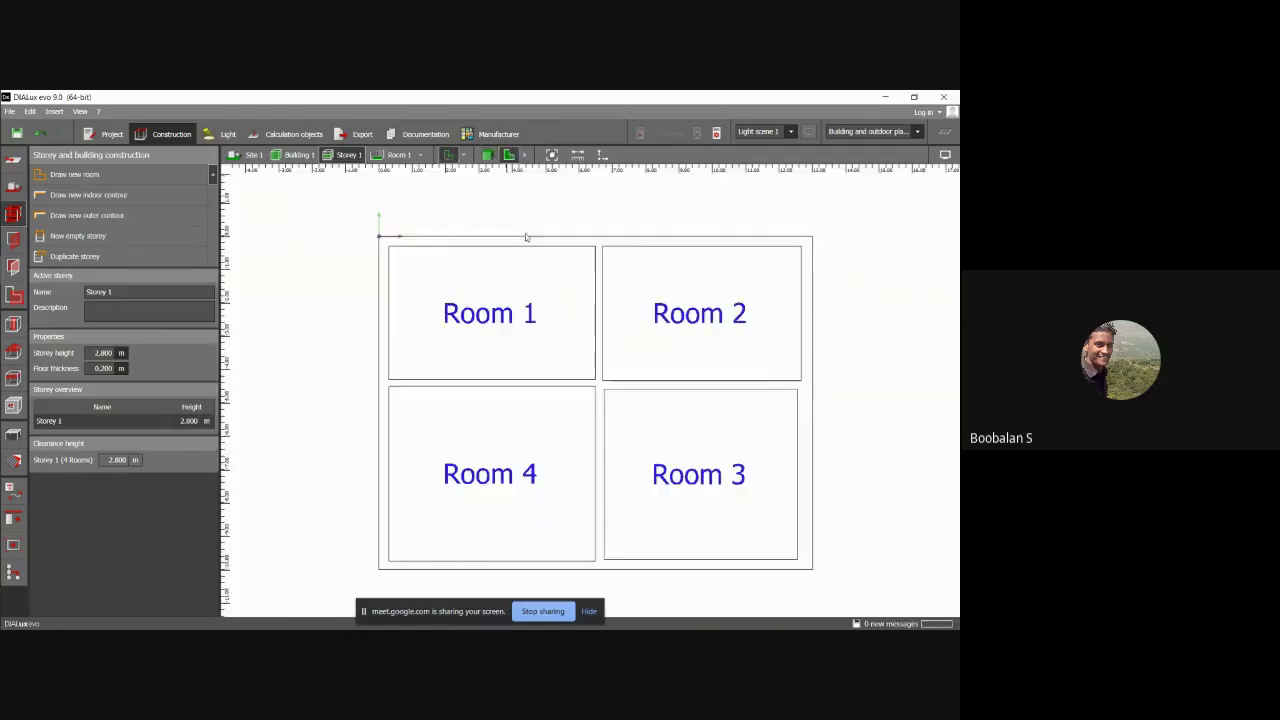
click(489, 156)
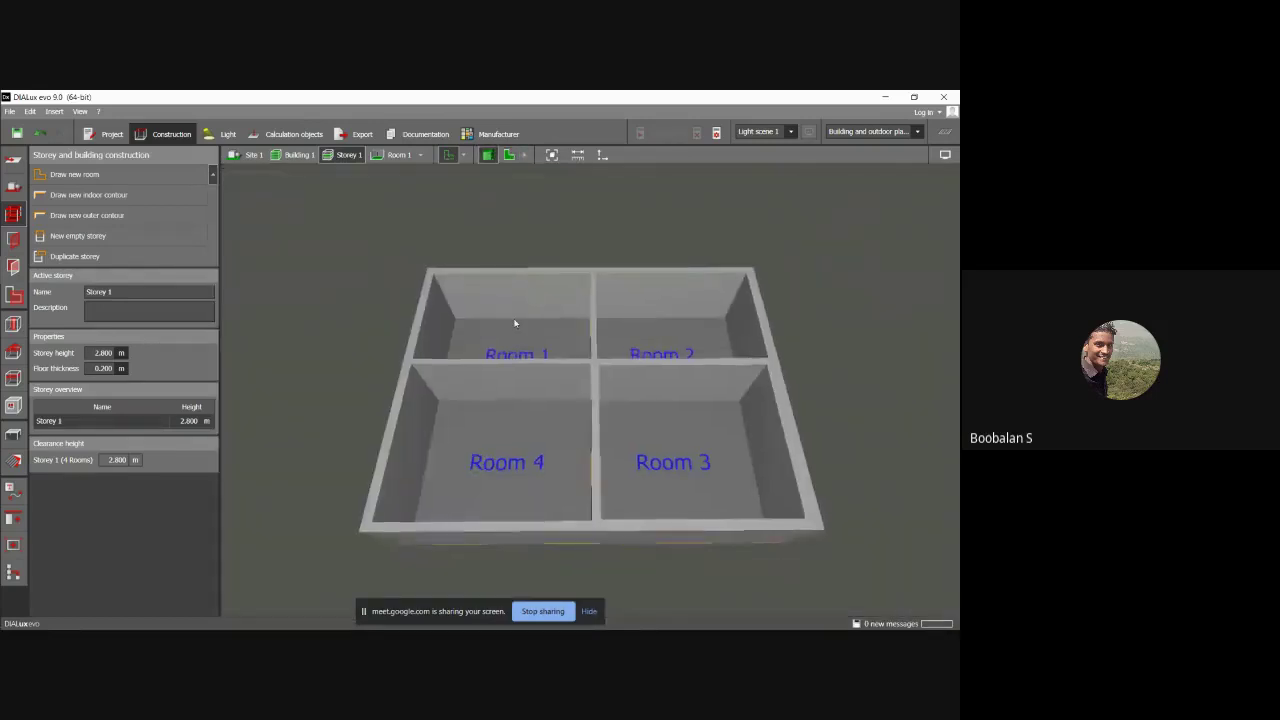
right_drag(515, 323, 527, 350)
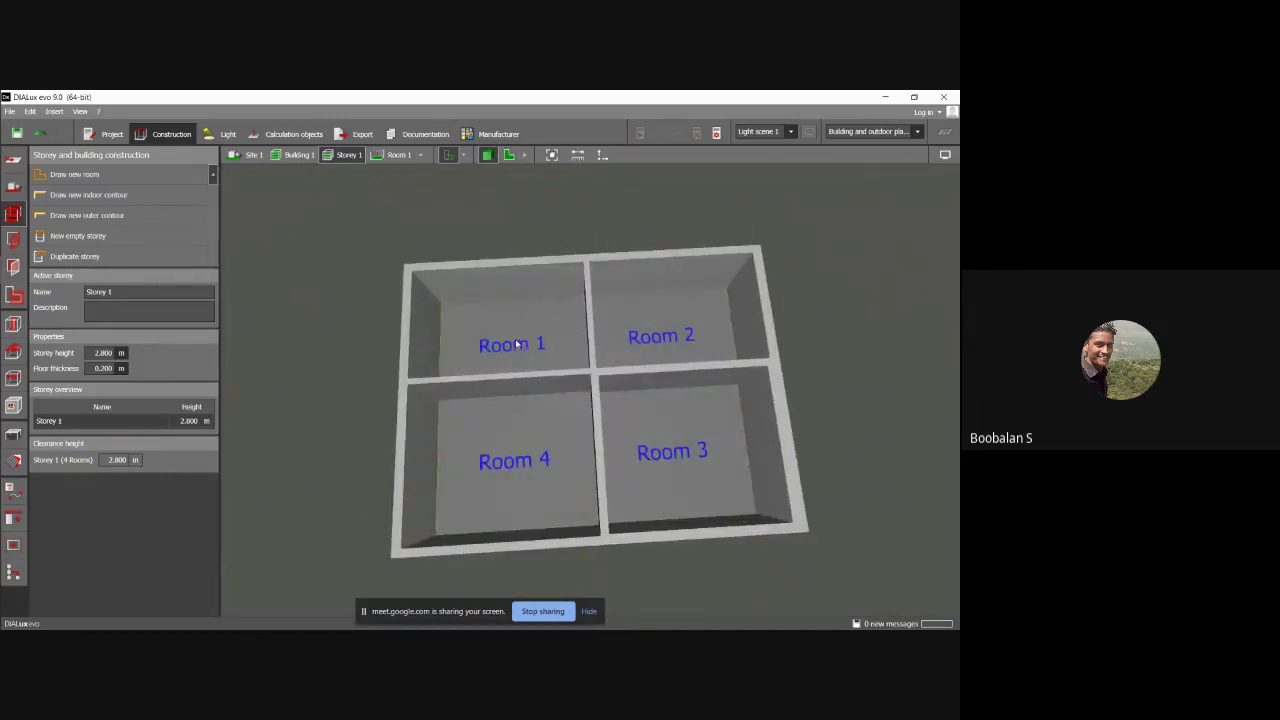
mouse_move(517, 355)
right_down()
mouse_move(489, 327)
mouse_move(507, 309)
mouse_move(490, 302)
mouse_move(449, 340)
mouse_move(397, 298)
mouse_move(492, 330)
mouse_move(497, 345)
right_up()
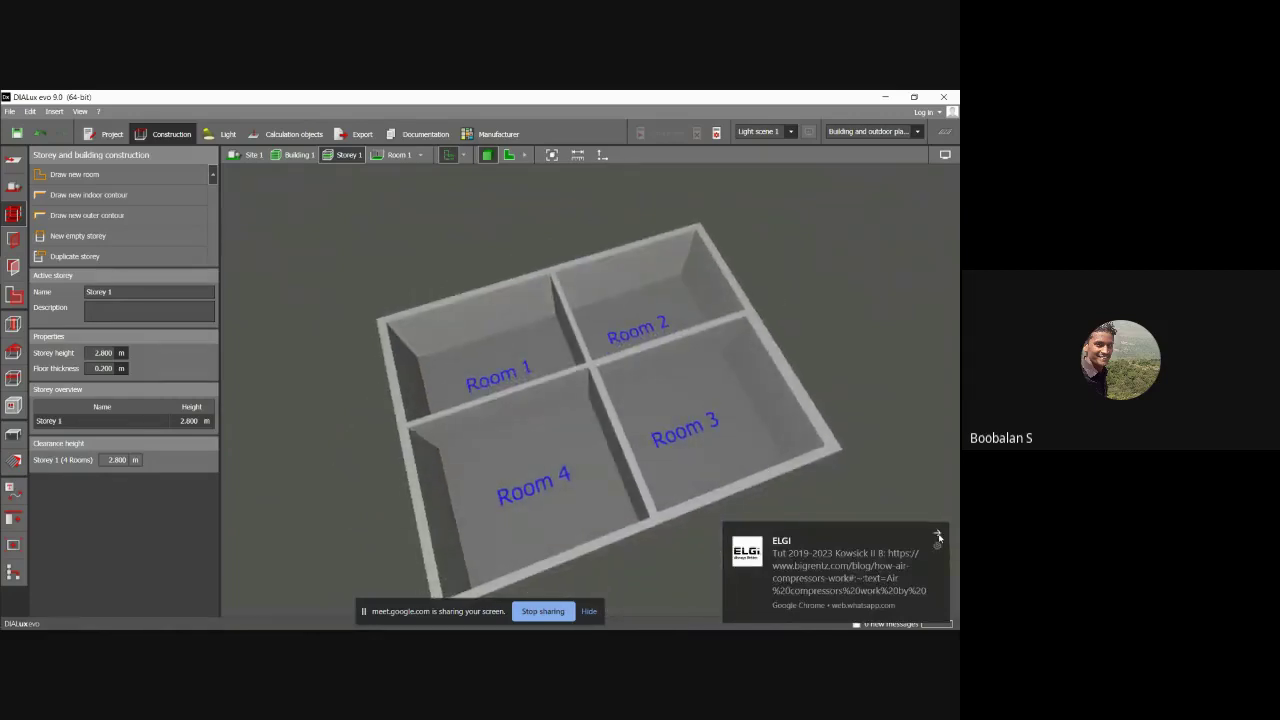
right_drag(630, 448, 585, 428)
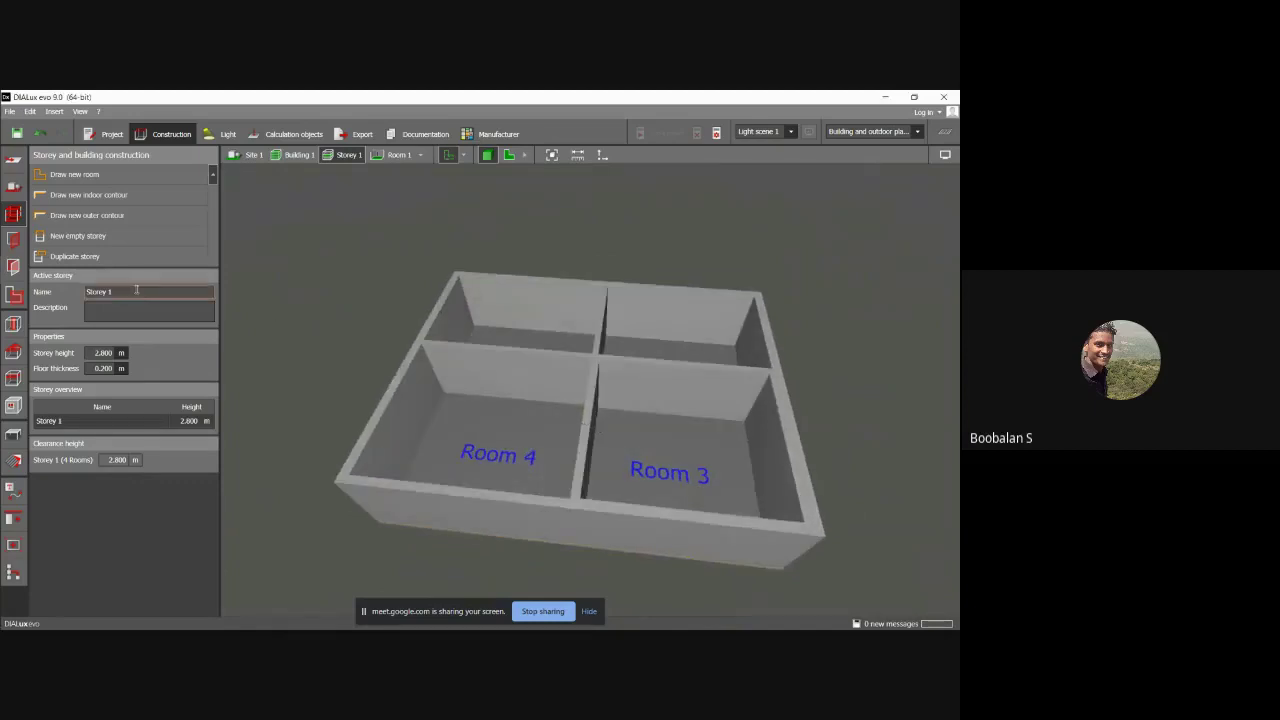
right_drag(461, 357, 494, 355)
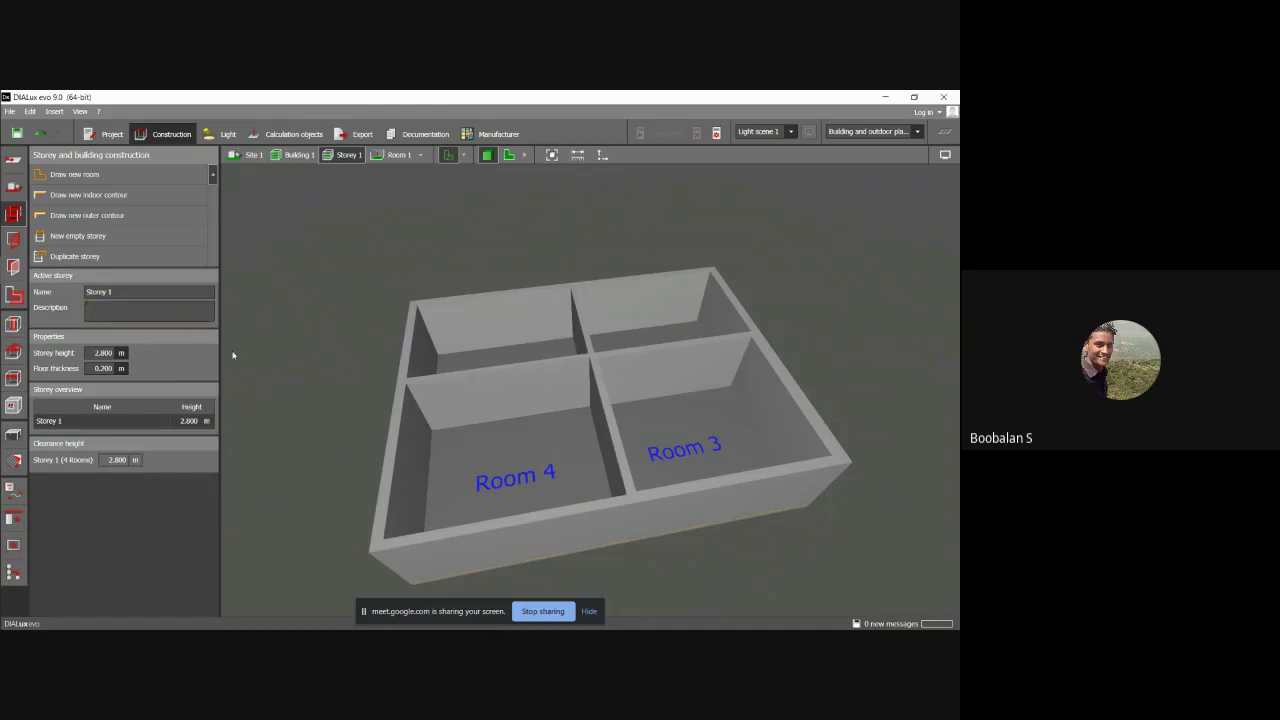
Choose the 4.398 m wide, 2.8 m high Door (standard) from the aperture catalogue and place it in Room 4's lower outer wall.
click(14, 240)
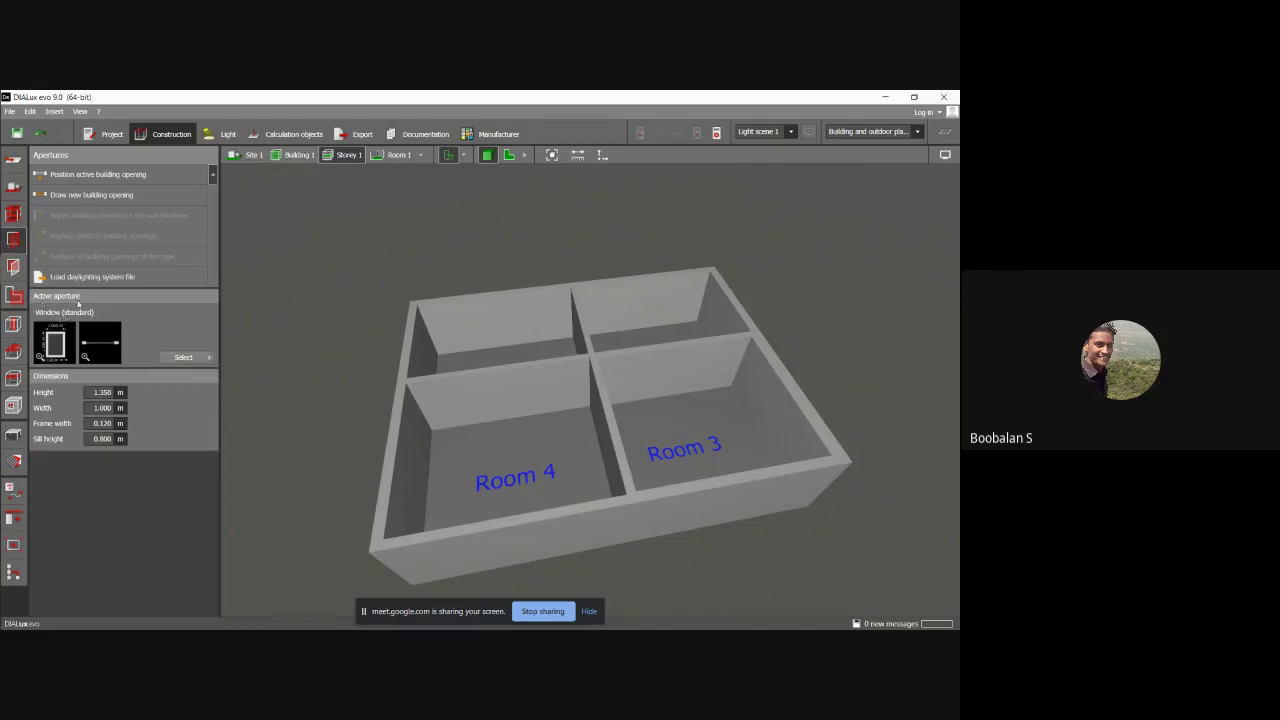
click(204, 358)
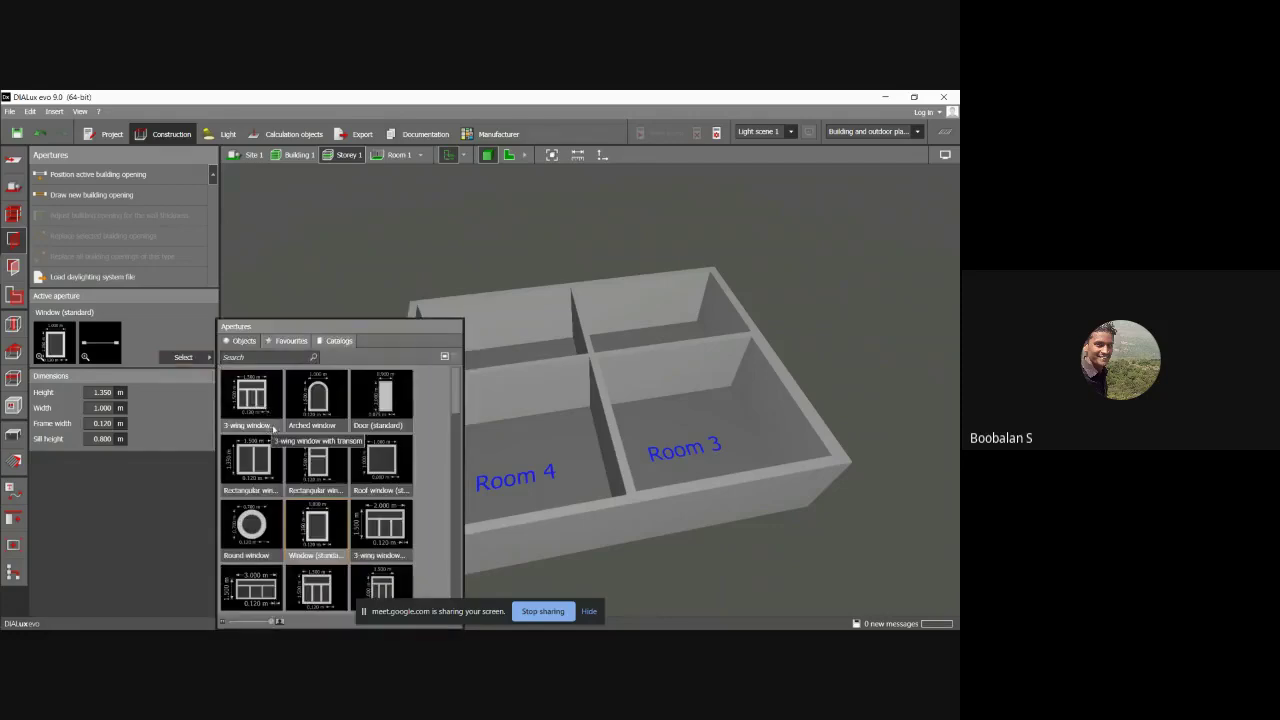
scroll(275, 430, down, 3)
scroll(278, 432, down, 5)
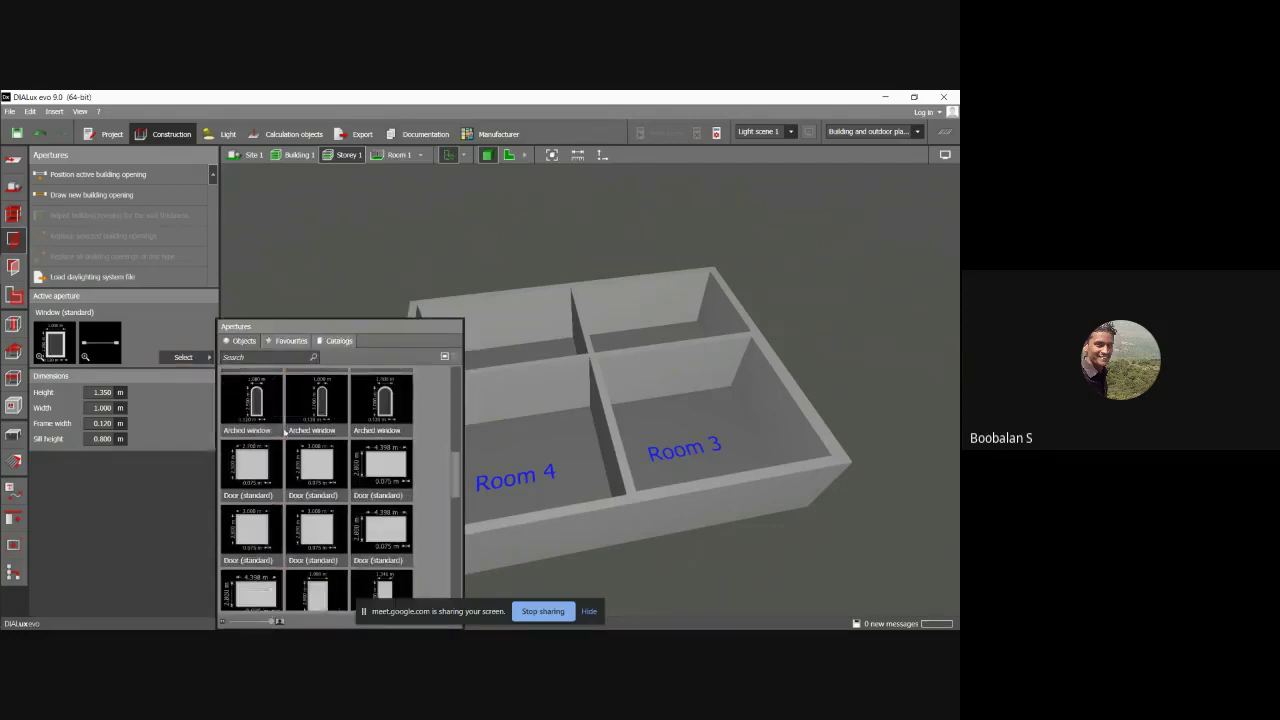
scroll(287, 434, down, 1)
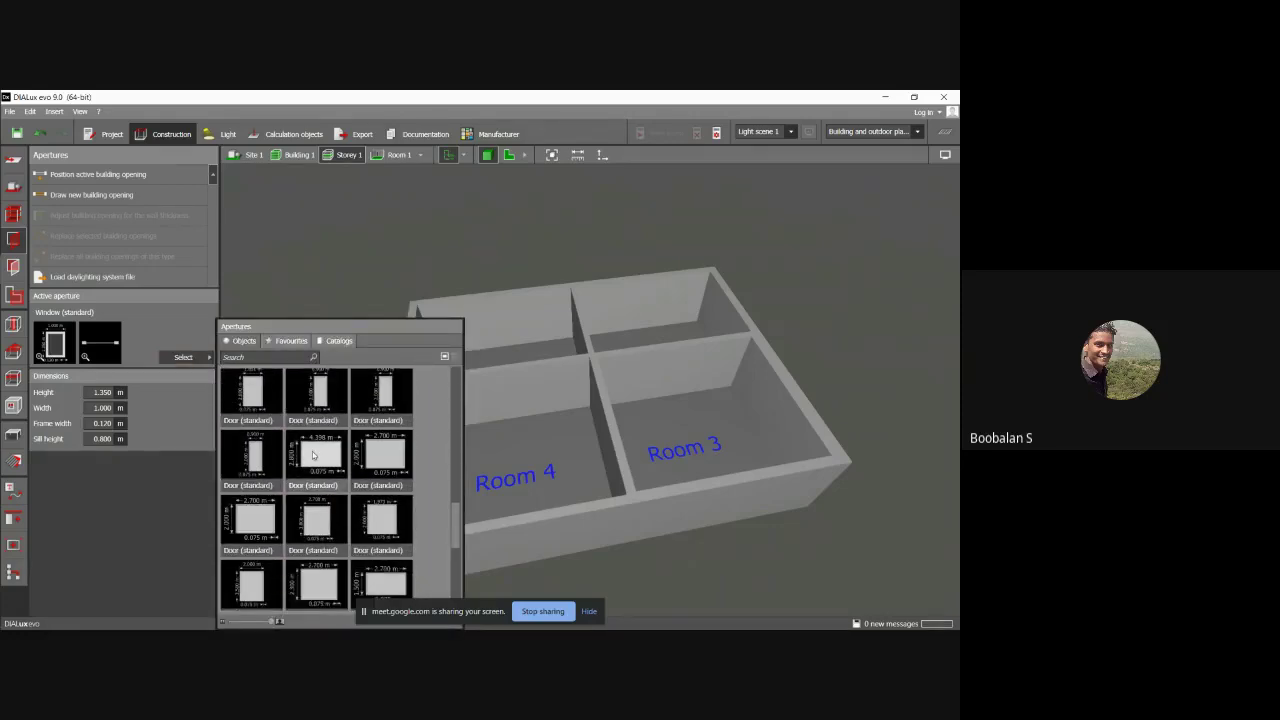
click(314, 455)
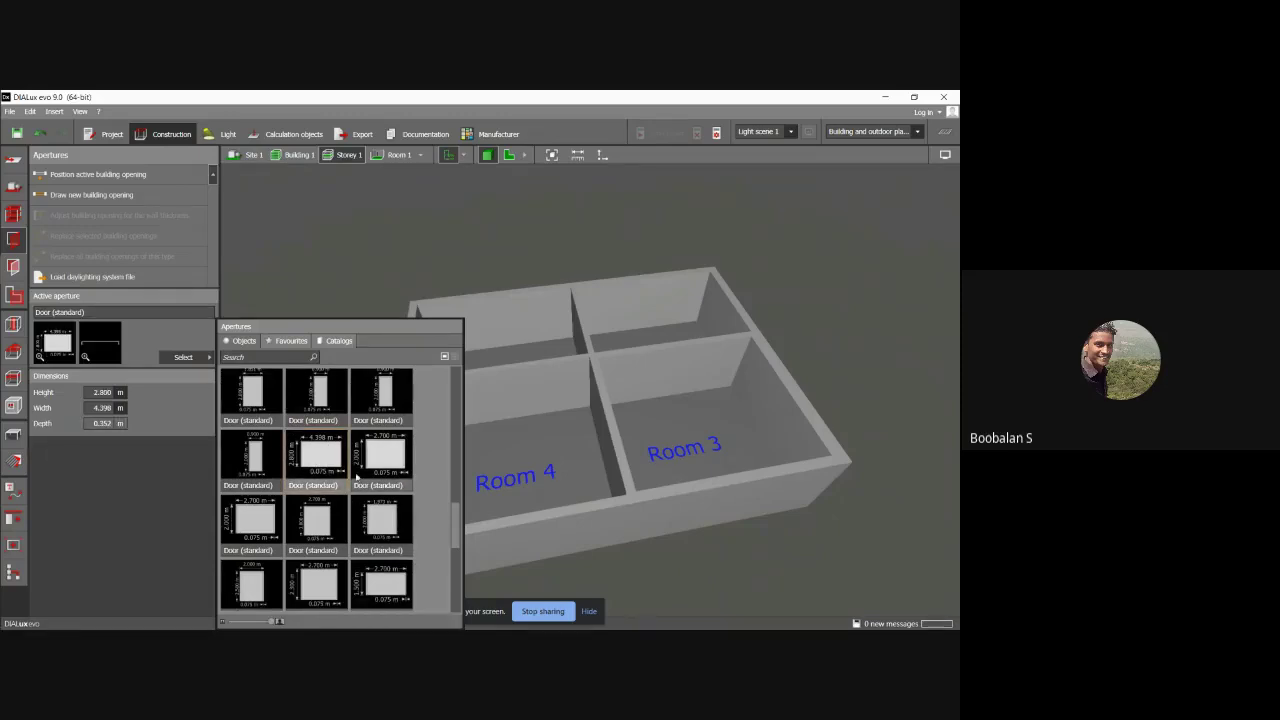
click(319, 458)
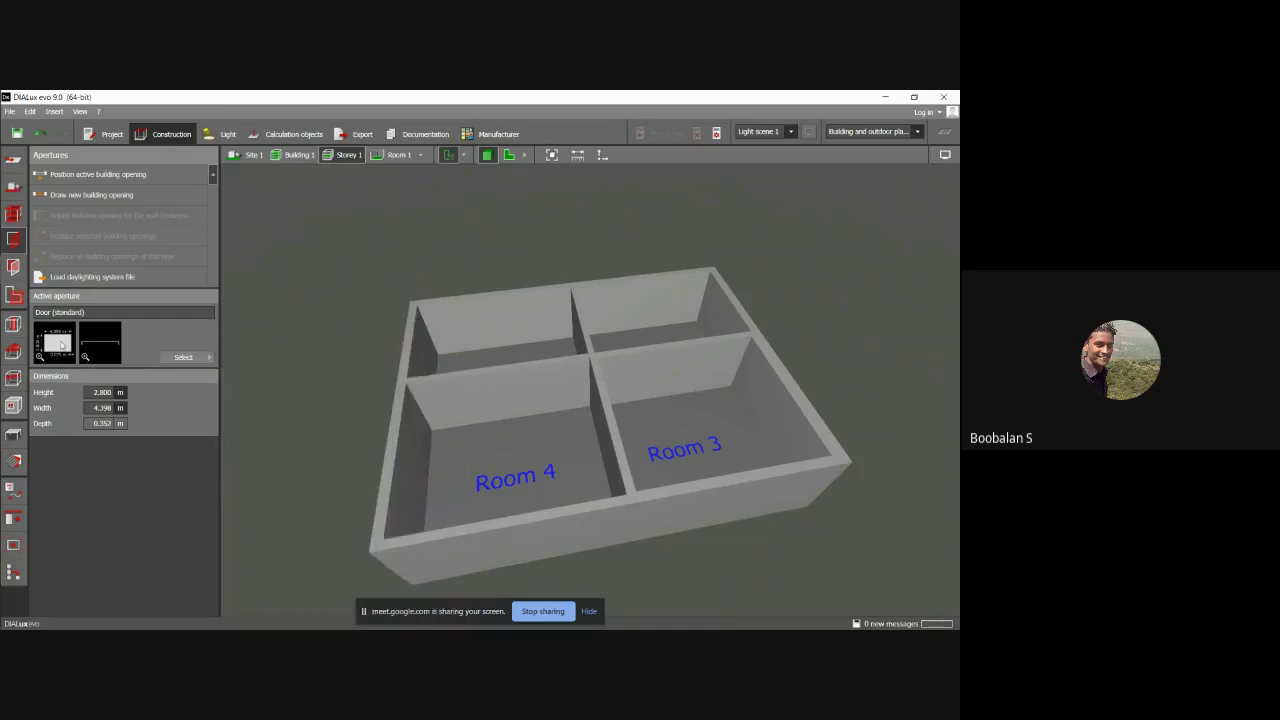
right_drag(359, 408, 357, 374)
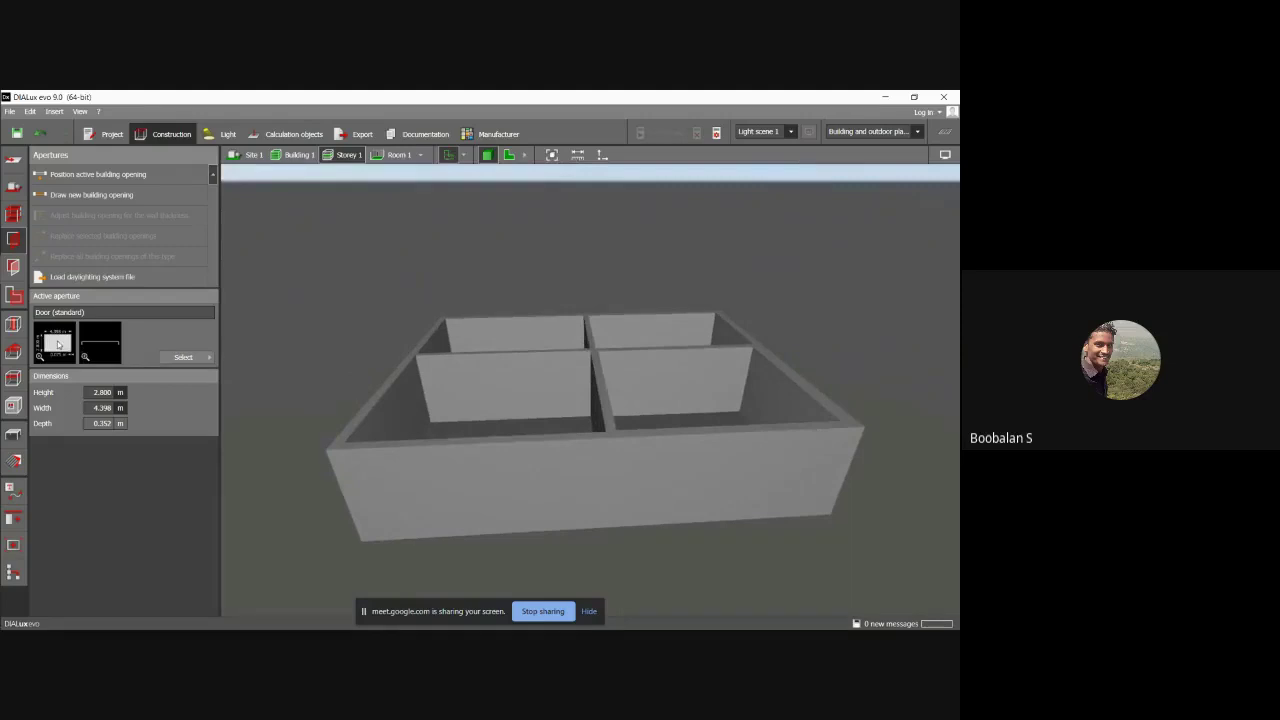
drag(58, 344, 470, 480)
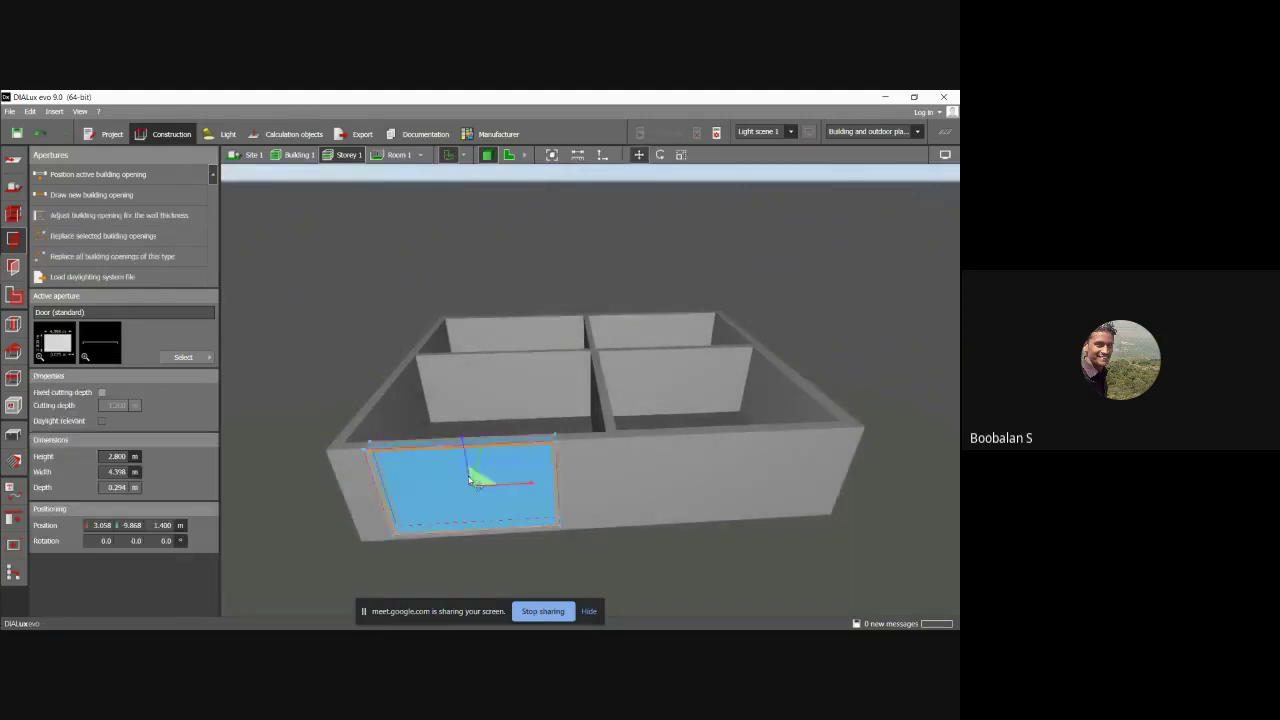
Set the width of the door in Room 4's lower outer wall to 3 m.
mouse_move(376, 409)
right_down()
mouse_move(388, 450)
mouse_move(396, 397)
right_up()
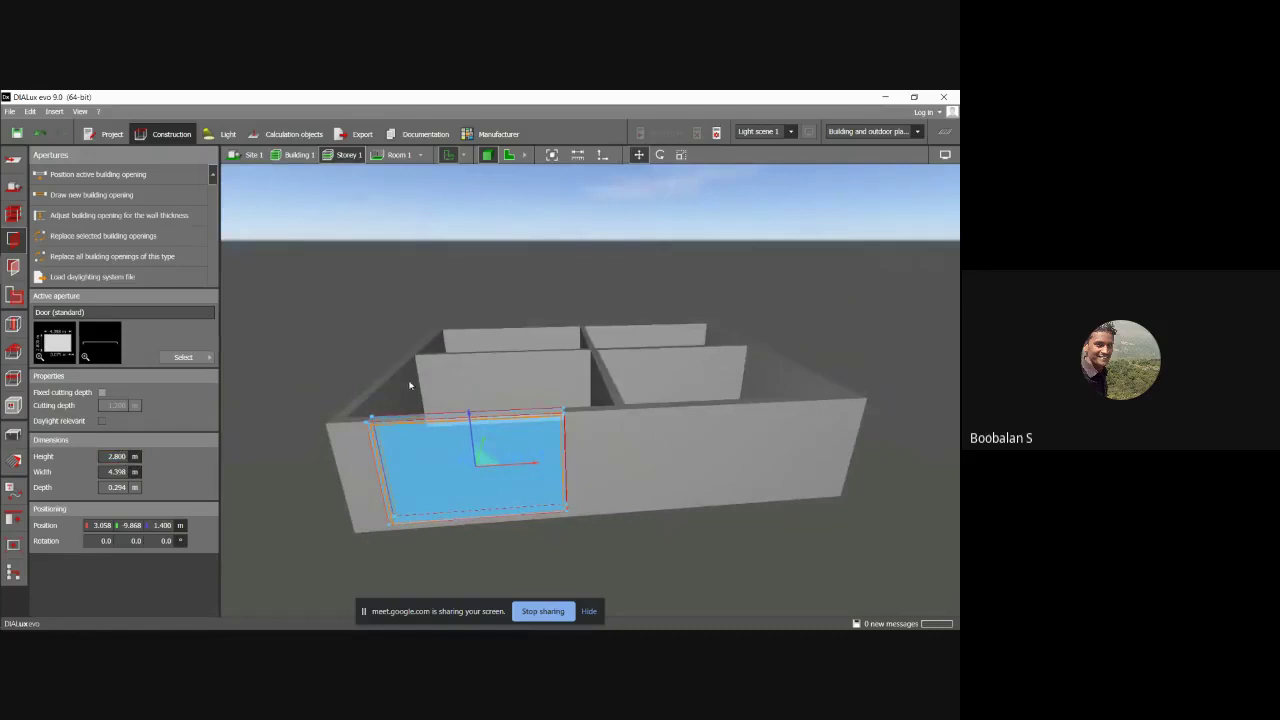
click(120, 471)
text(3)
key(Return)
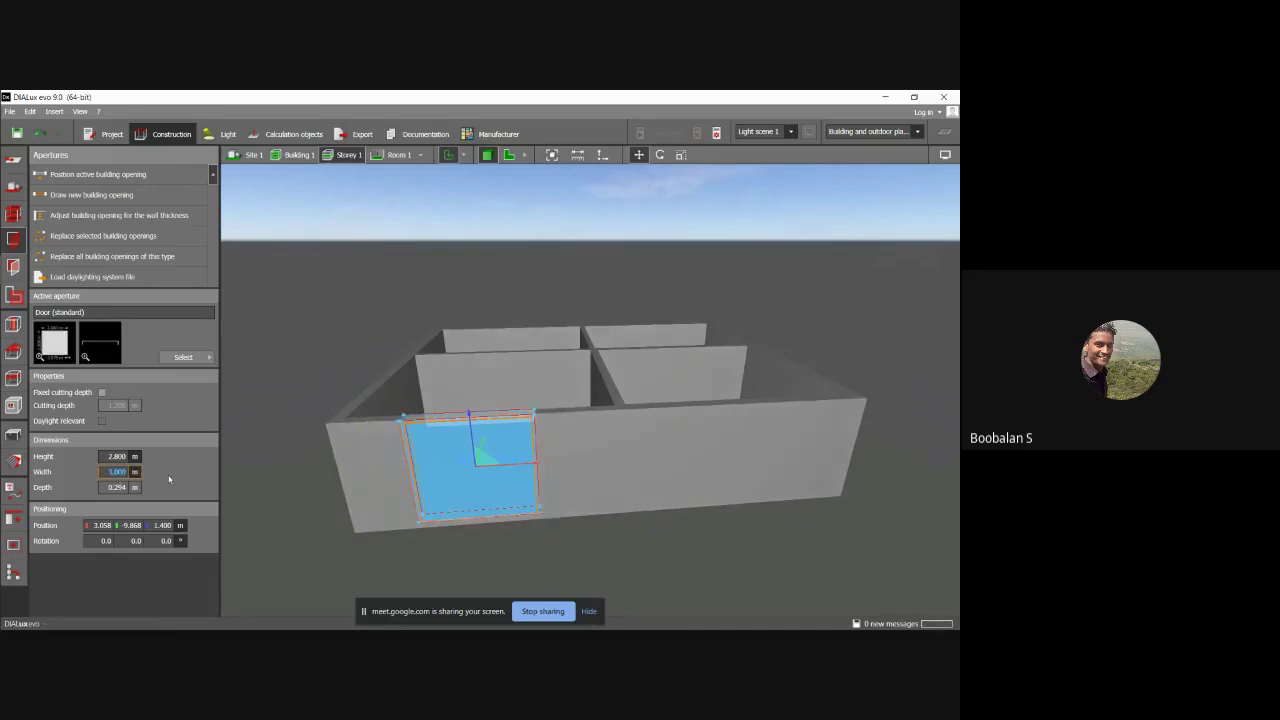
click(466, 486)
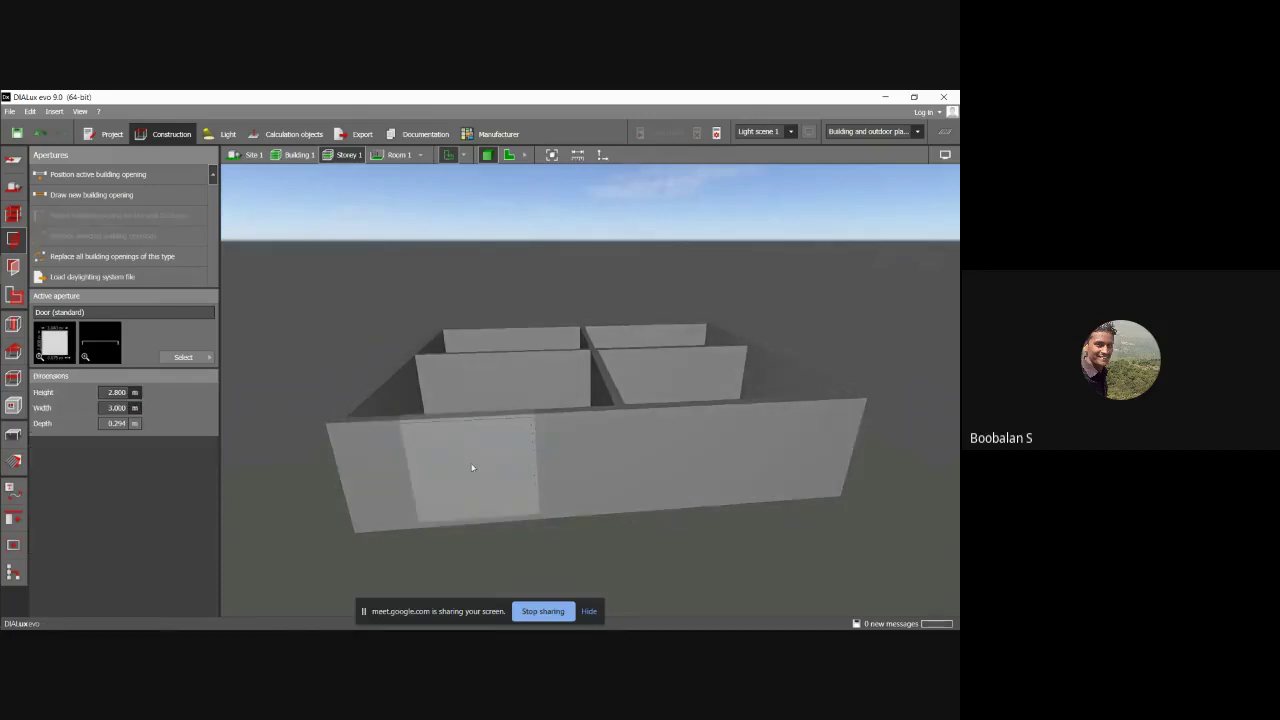
mouse_move(472, 467)
middle_down()
mouse_move(514, 457)
mouse_move(471, 491)
mouse_move(459, 470)
mouse_move(476, 468)
middle_up()
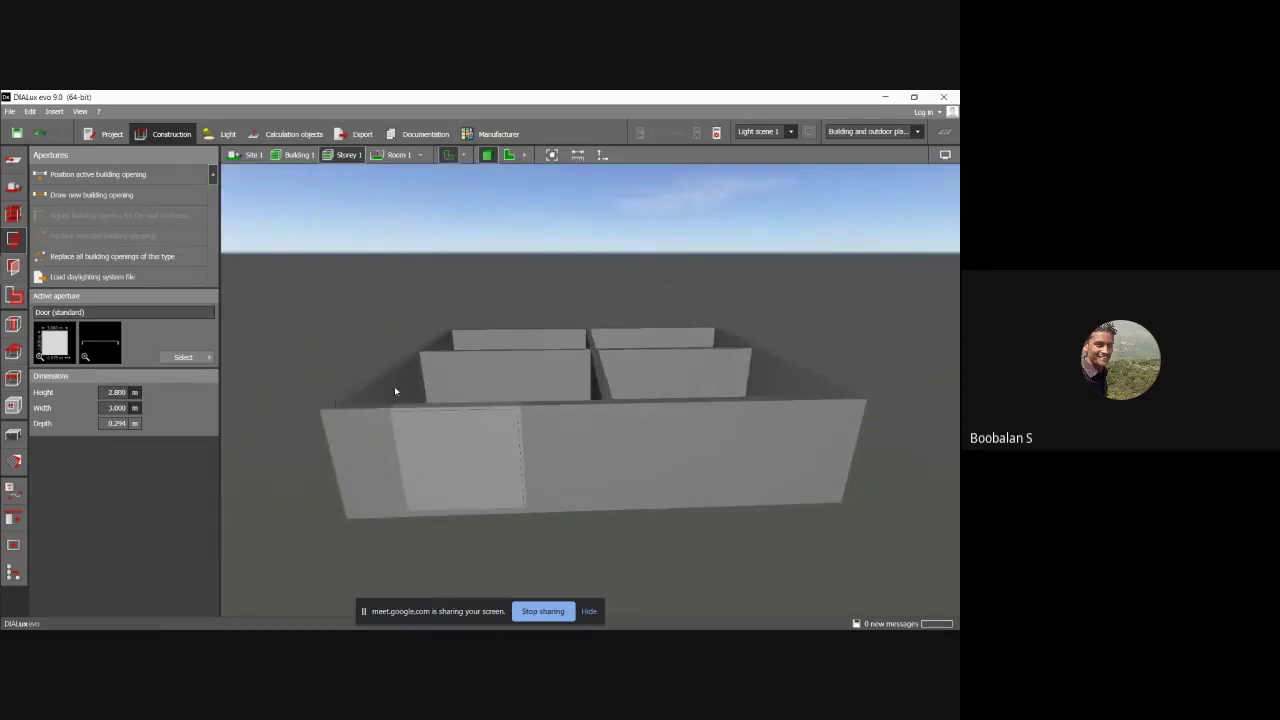
middle_drag(395, 391, 384, 441)
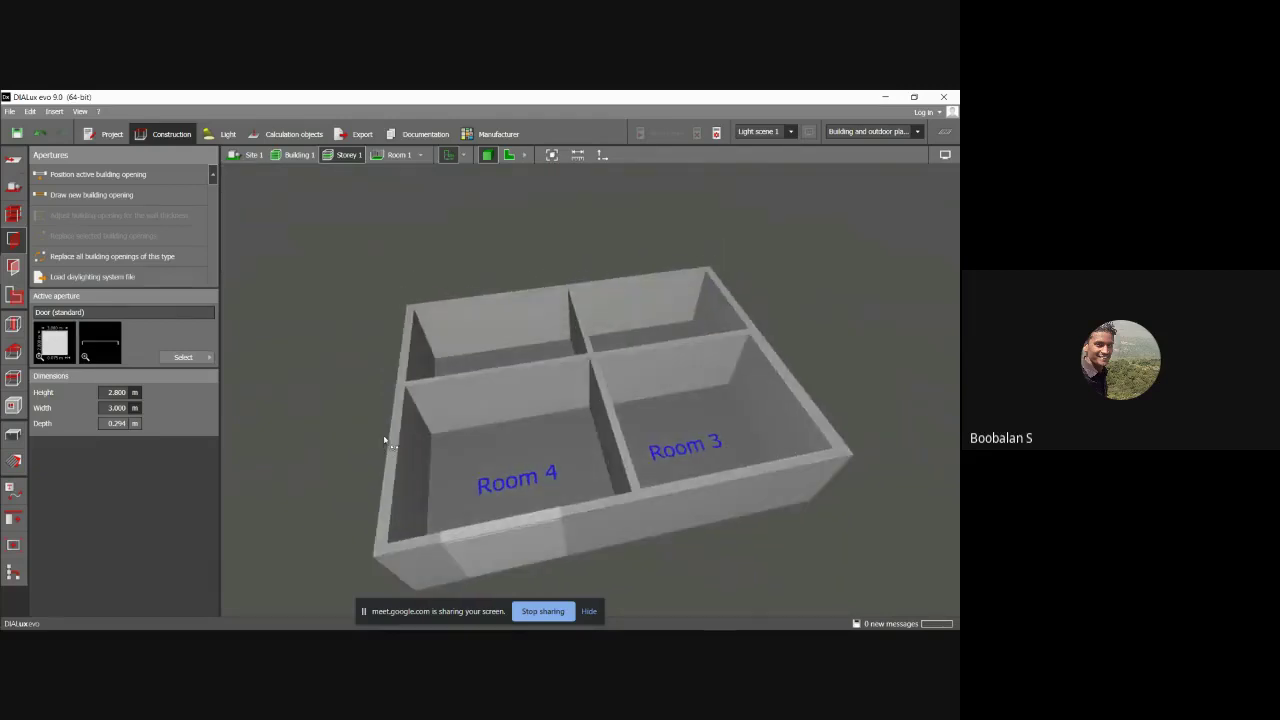
Choose the 3 m wide, 1.5 m high 3-wing window with transom from the aperture catalogue and place it in Room 4's left-hand outer wall.
click(210, 357)
scroll(310, 425, up, 8)
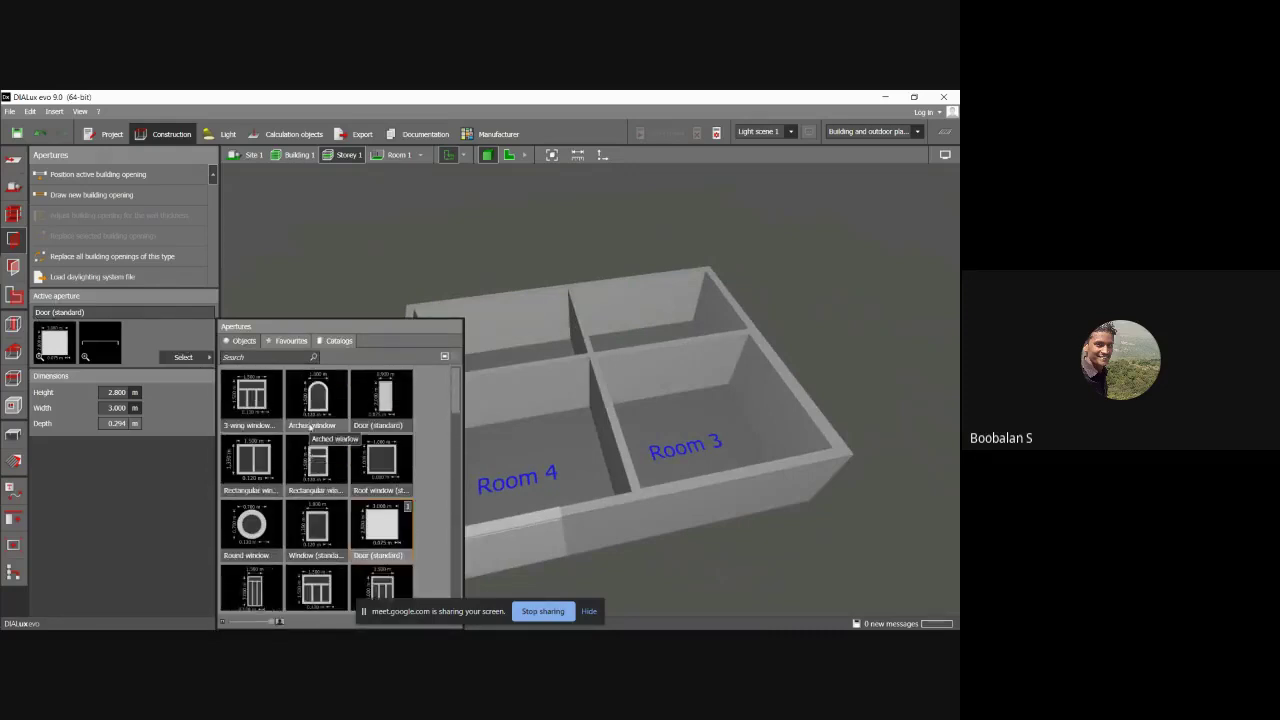
scroll(311, 428, down, 6)
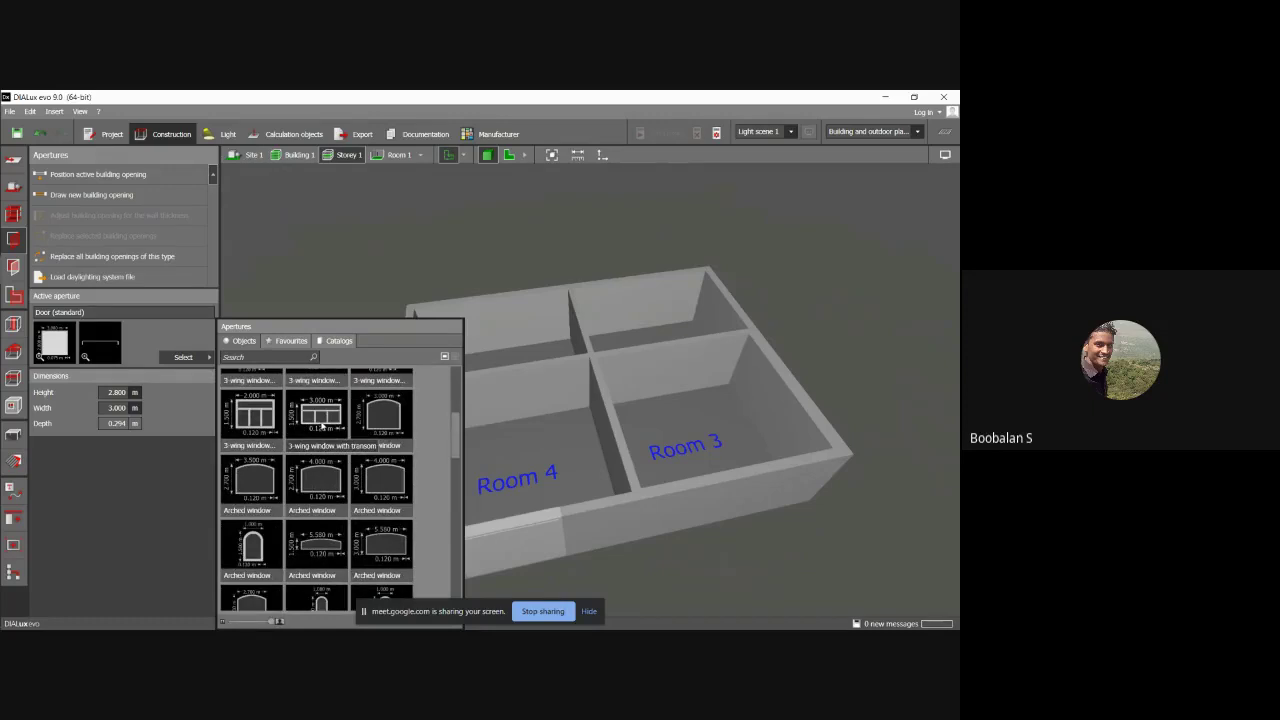
scroll(320, 426, up, 6)
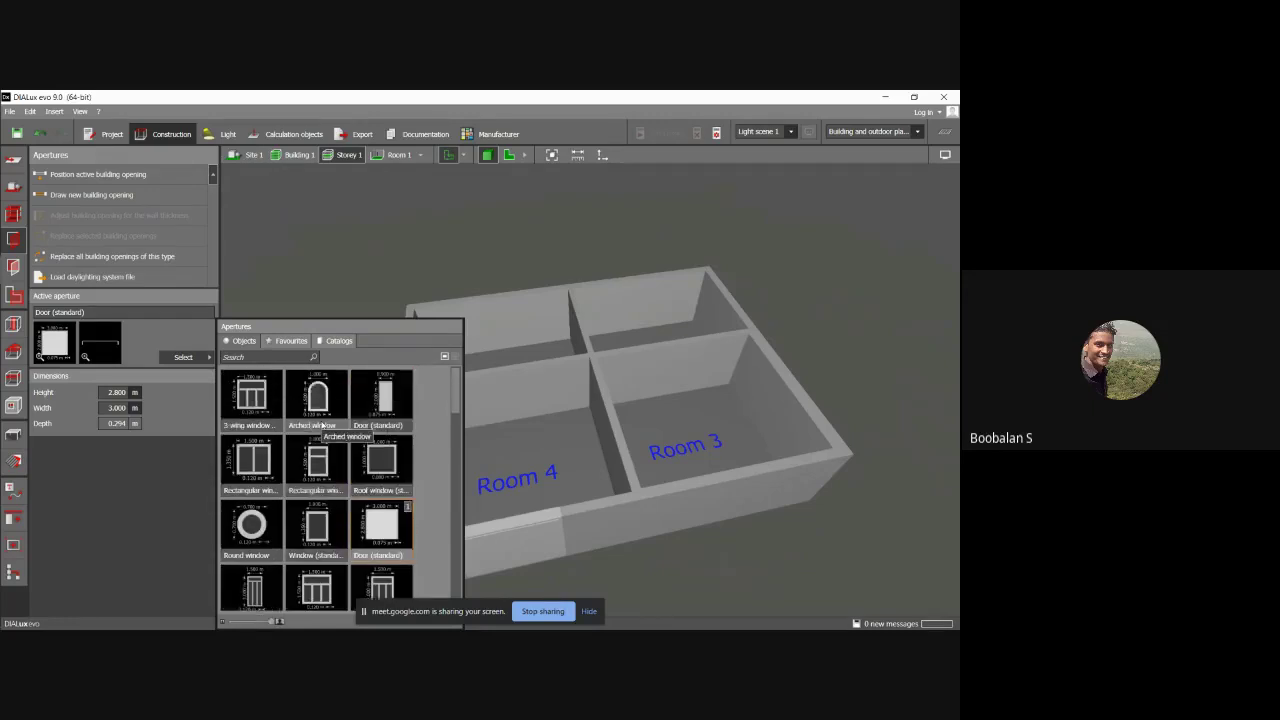
scroll(320, 426, down, 5)
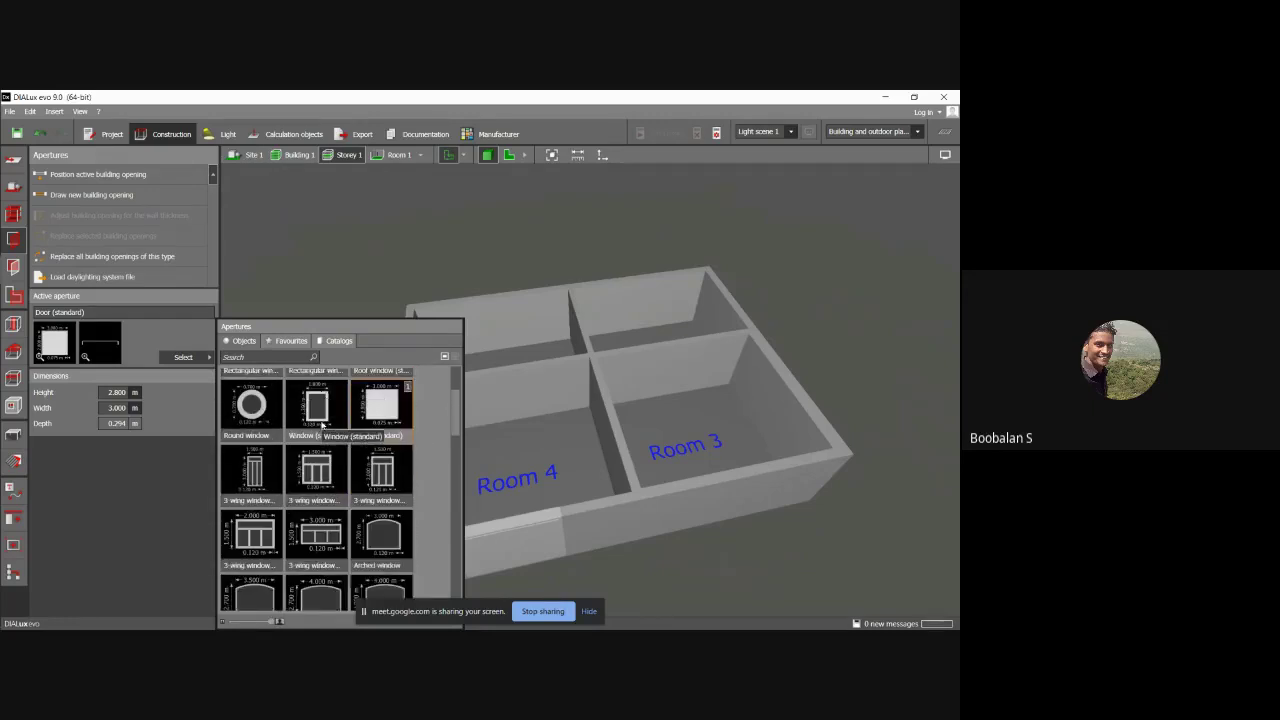
double_click(334, 510)
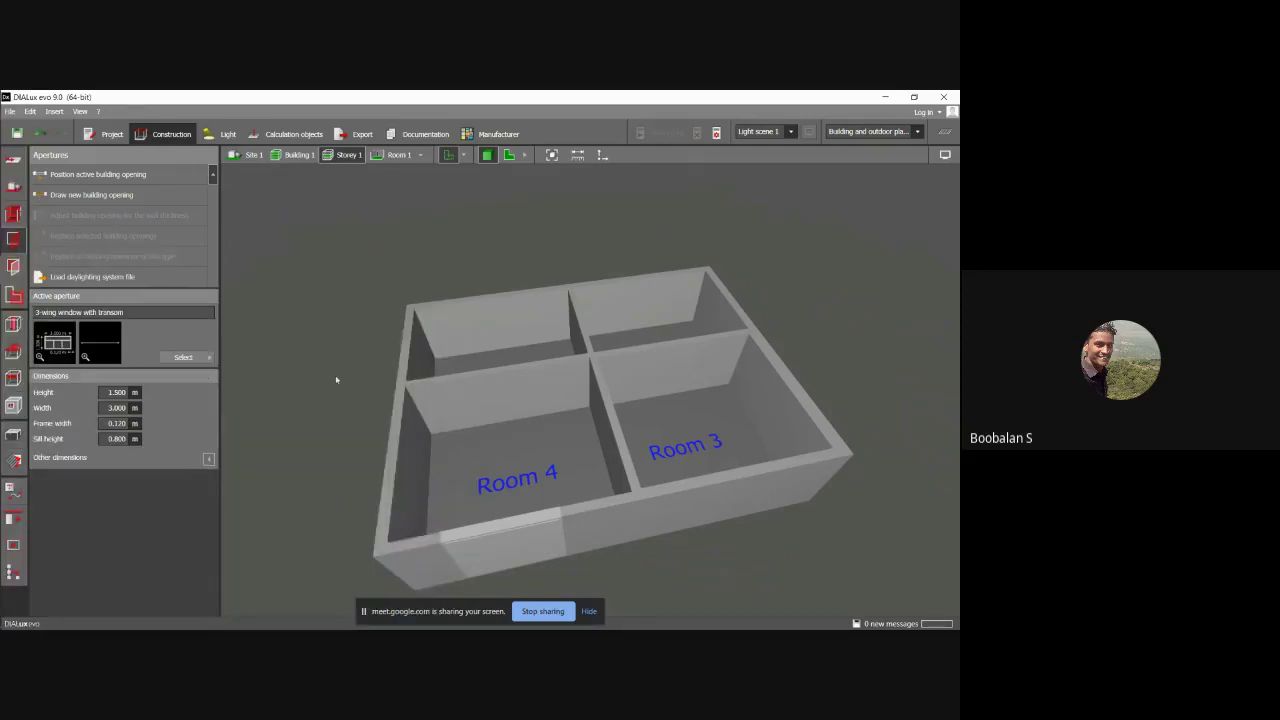
mouse_move(336, 380)
mouse_down()
mouse_move(309, 377)
mouse_move(317, 366)
mouse_up()
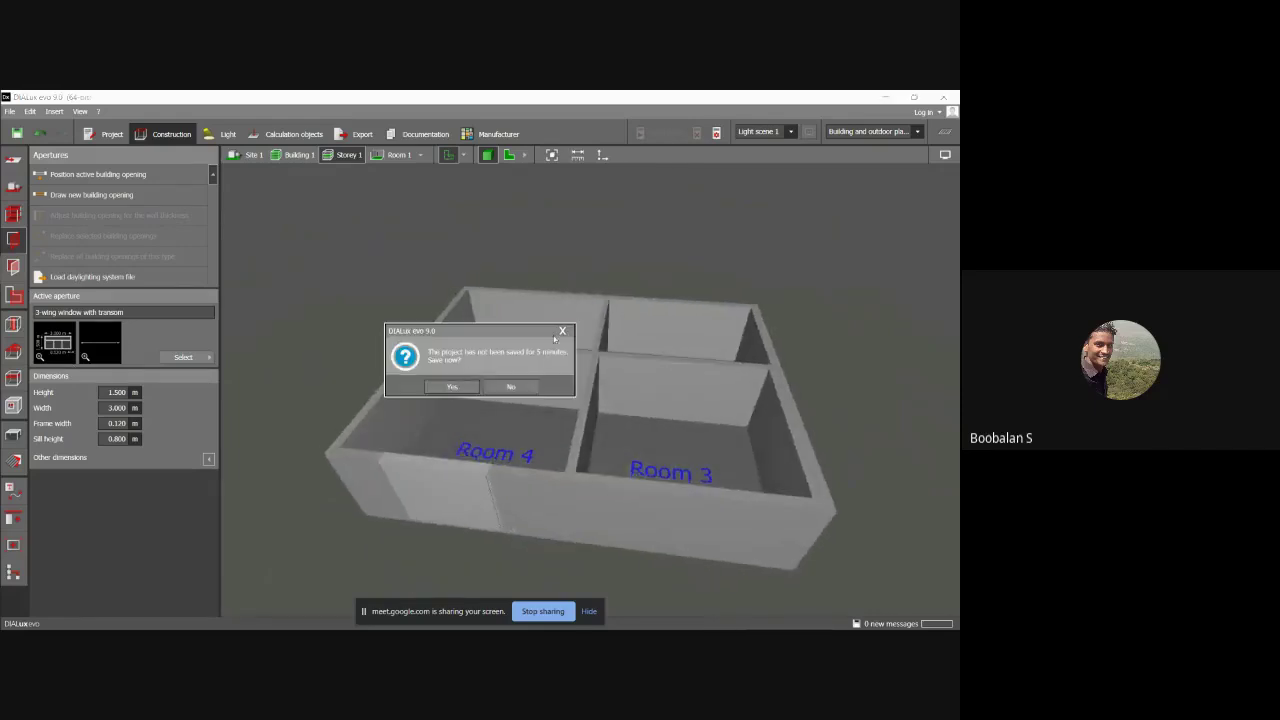
click(562, 331)
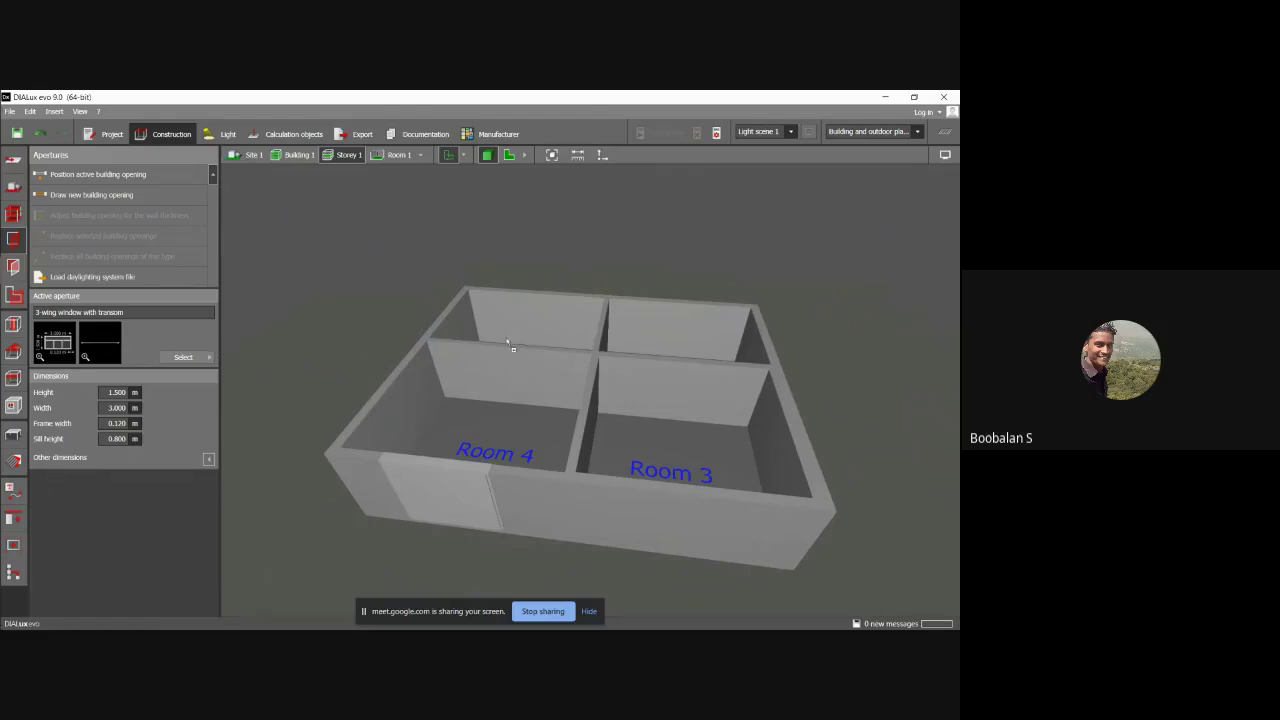
click(391, 410)
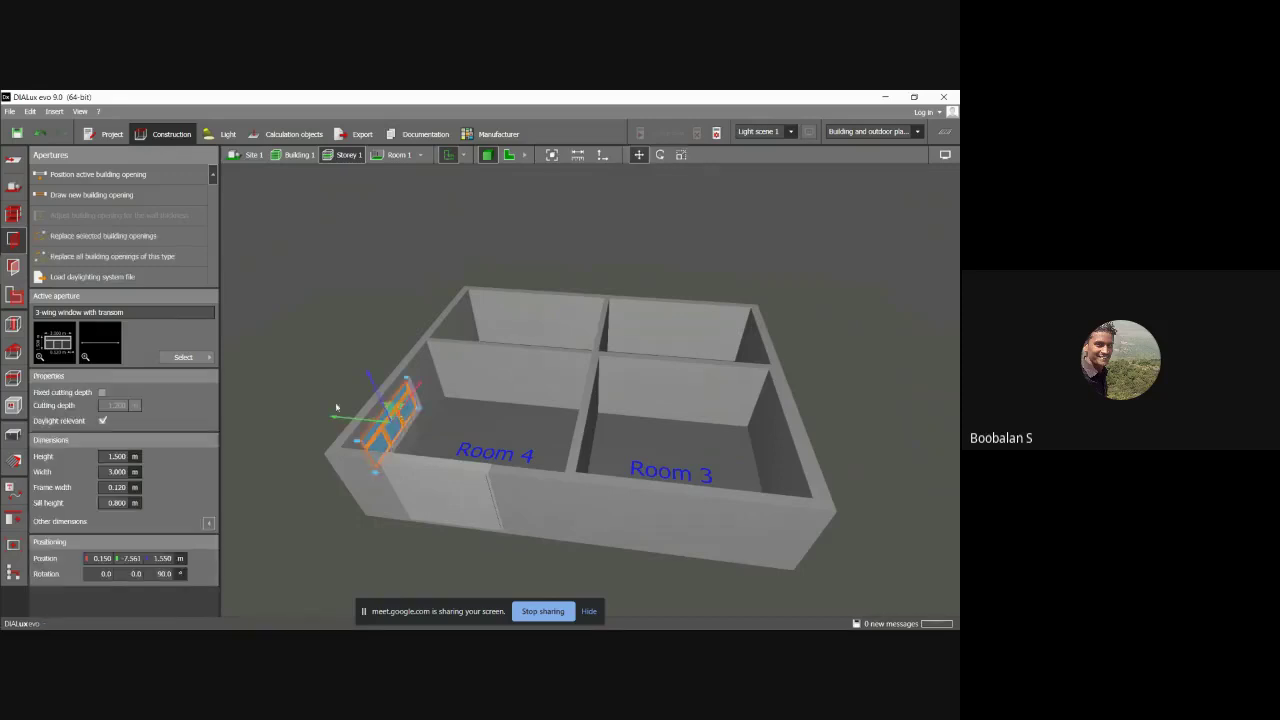
click(309, 391)
right_drag(309, 391, 362, 423)
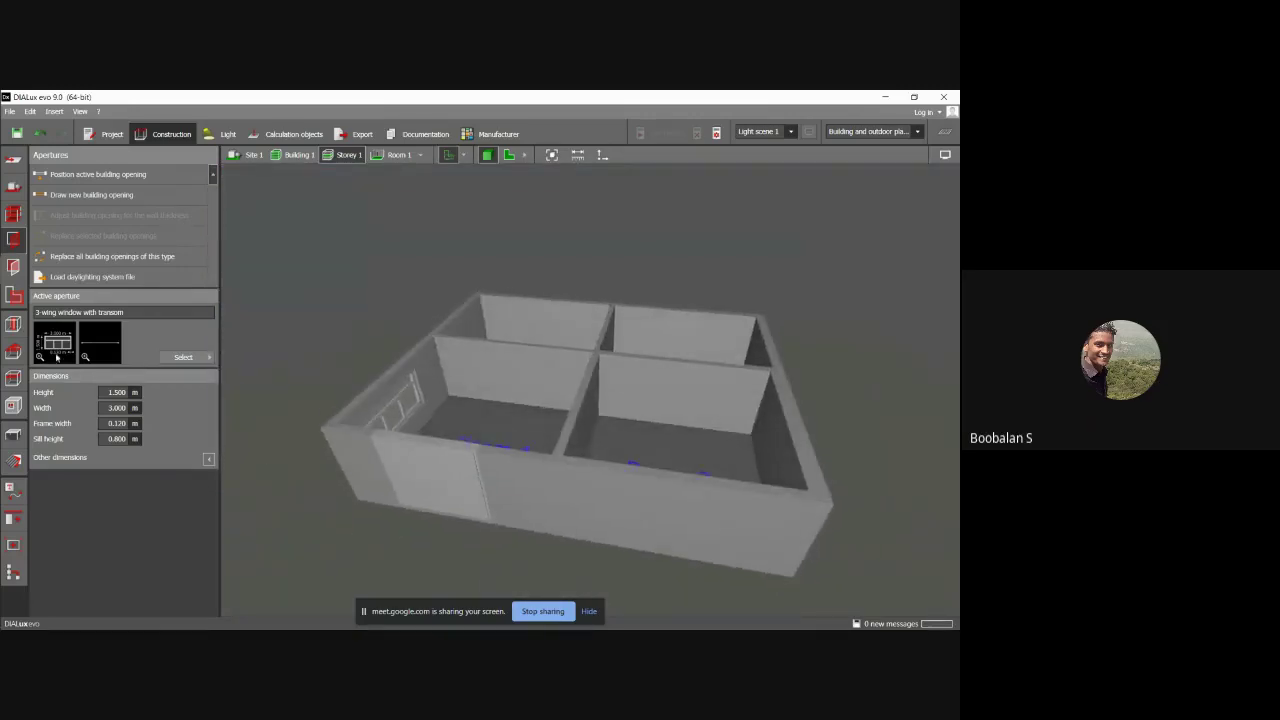
Place another 3-wing window with transom in Room 1's left-hand outer wall, undoing the first placement and positioning it again.
click(533, 323)
right_drag(533, 323, 455, 372)
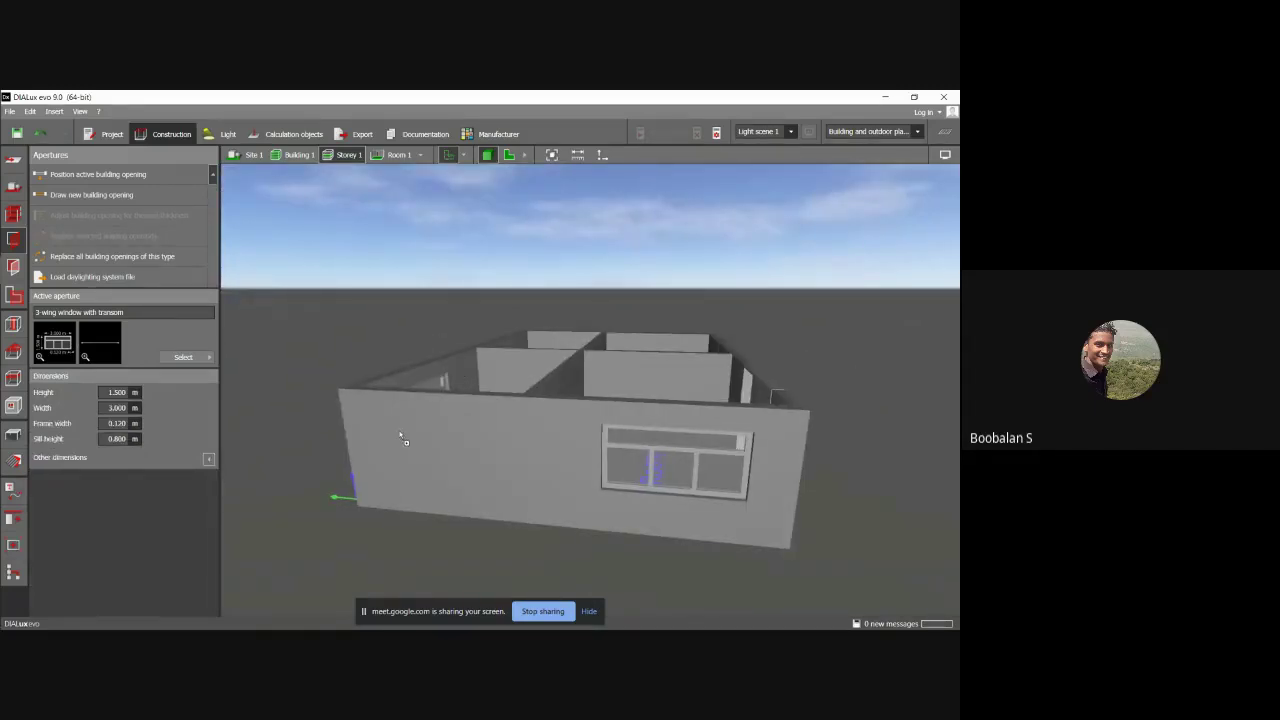
click(424, 451)
key(ctrl+z)
click(443, 449)
key(Escape)
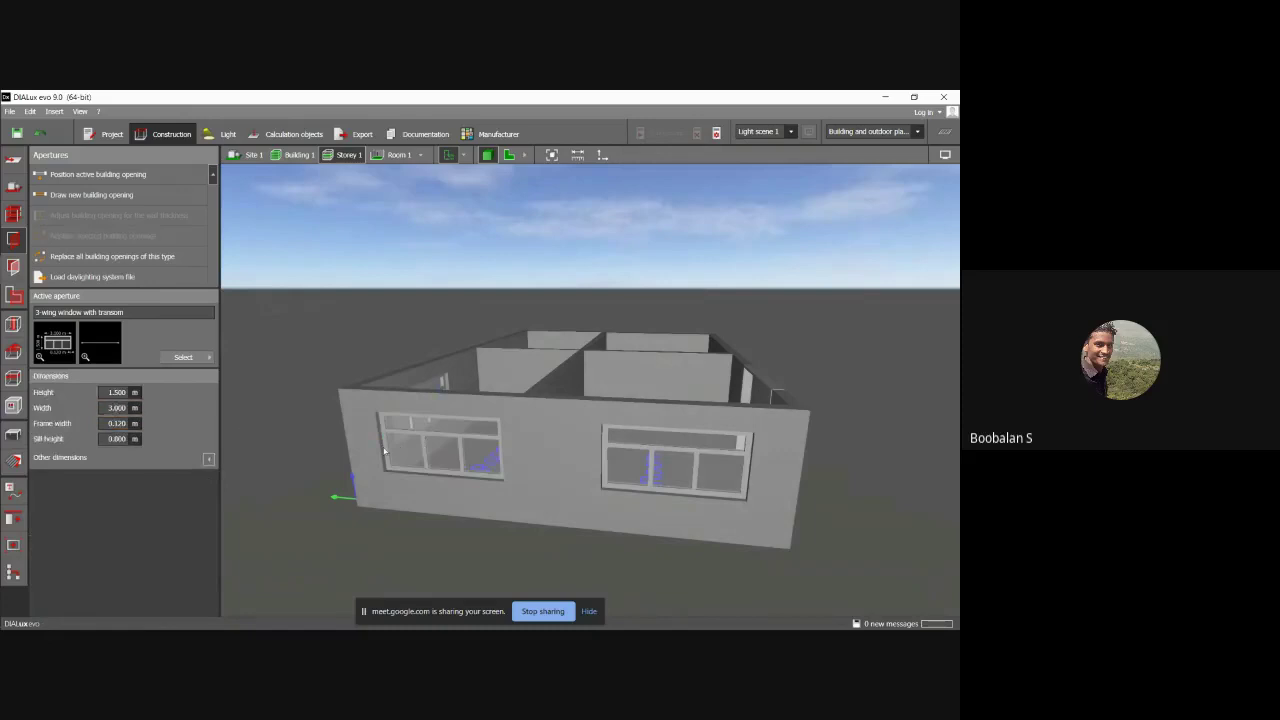
Set the width of the 3-wing window in Room 1's left-hand outer wall to 2.5 m.
click(386, 452)
click(118, 471)
text(2.5)
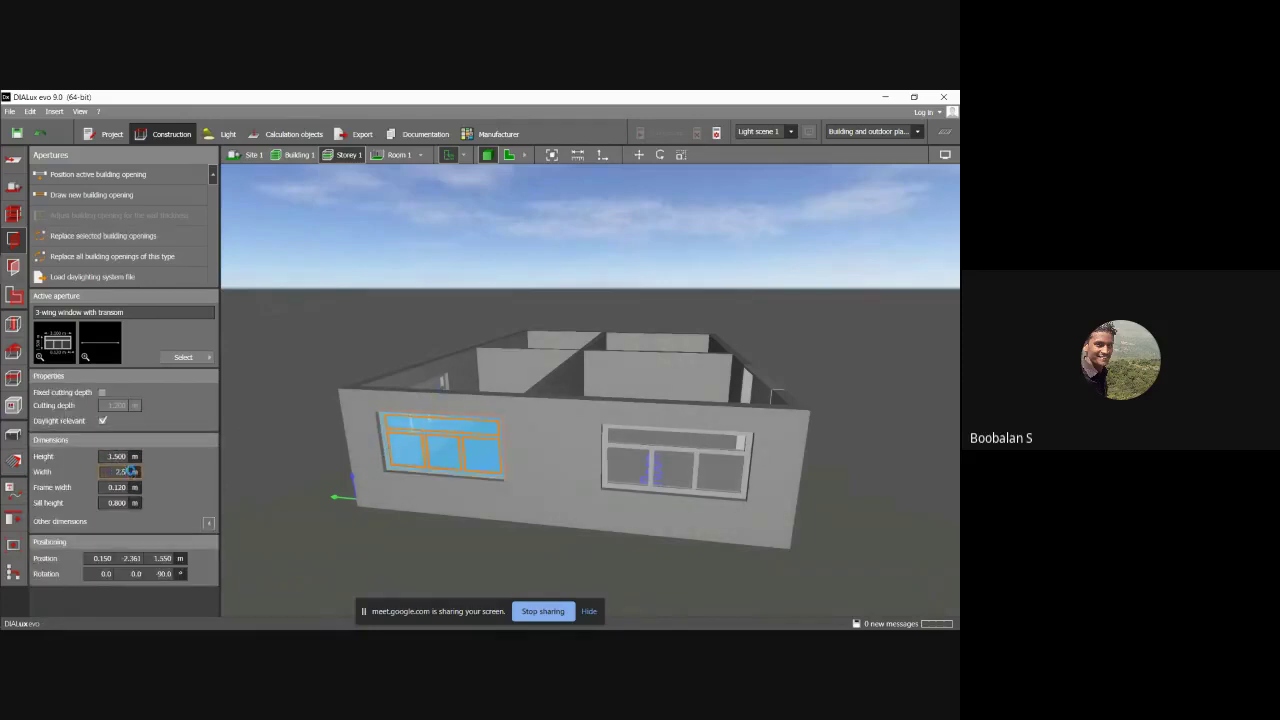
key(Return)
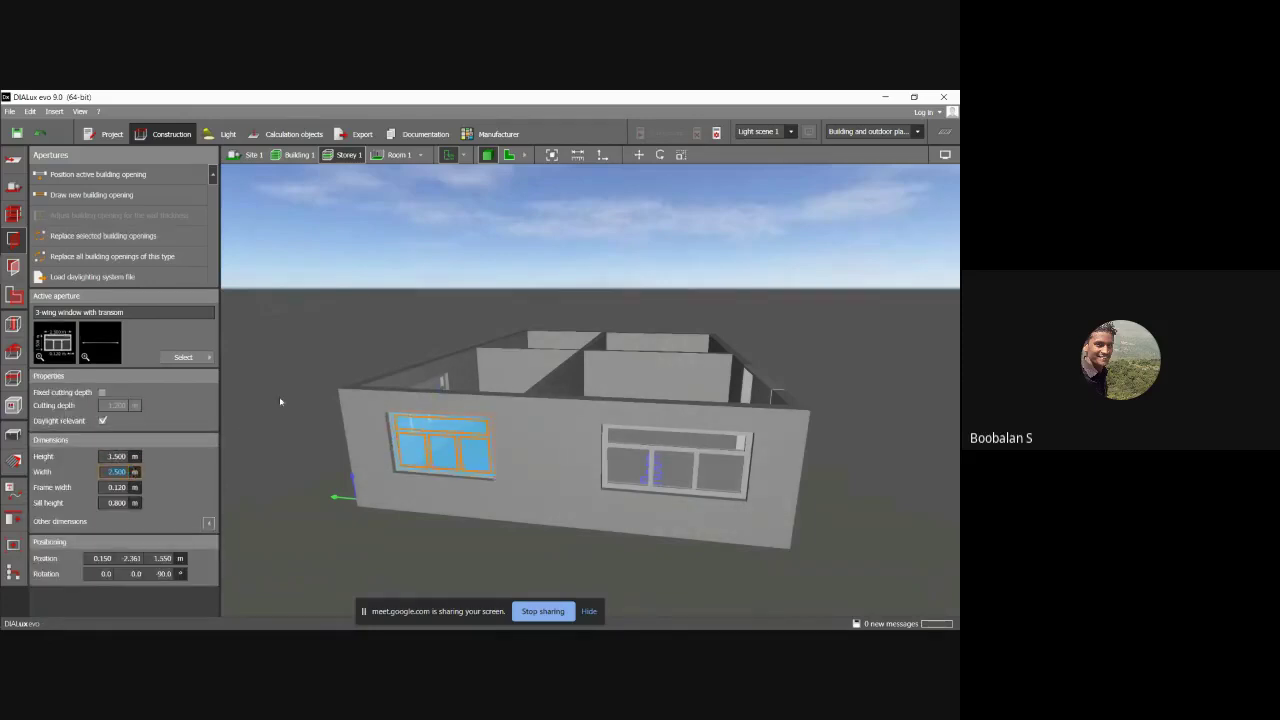
Place 2.5 m wide 3-wing windows with transom in the upper outer walls of Room 1 and Room 2.
click(299, 389)
middle_drag(461, 434, 563, 451)
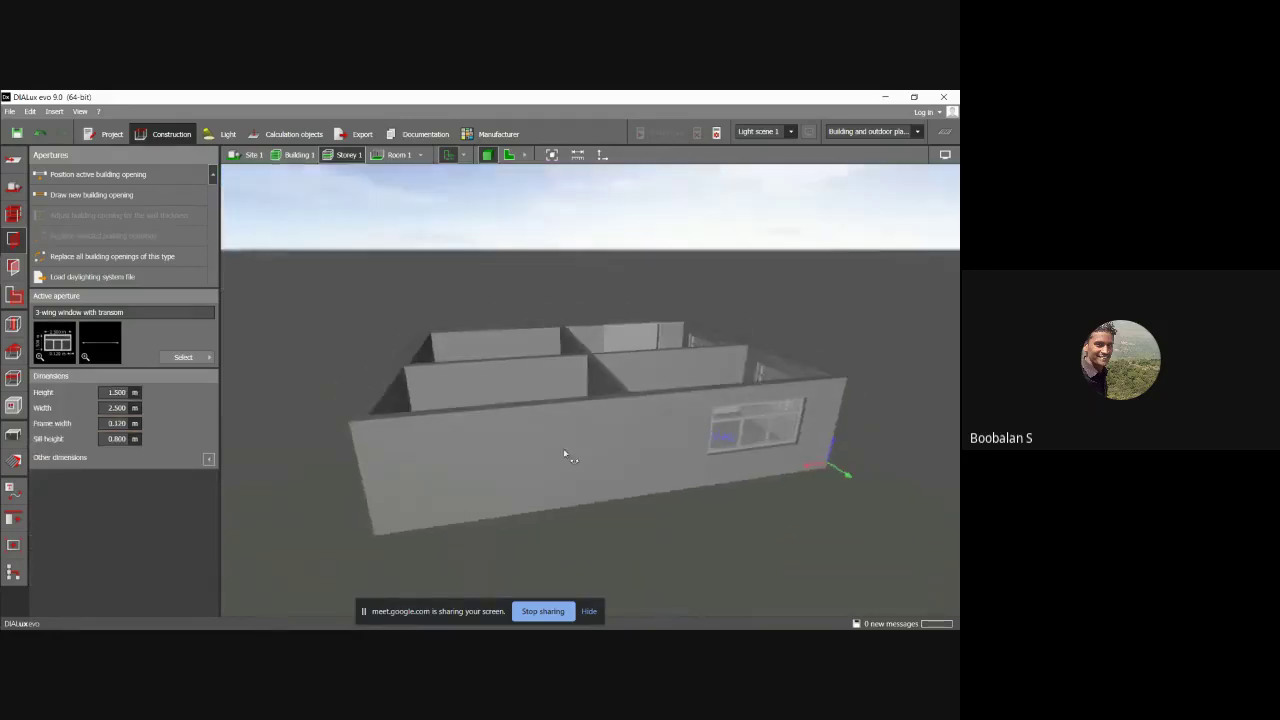
click(483, 450)
middle_drag(318, 430, 349, 432)
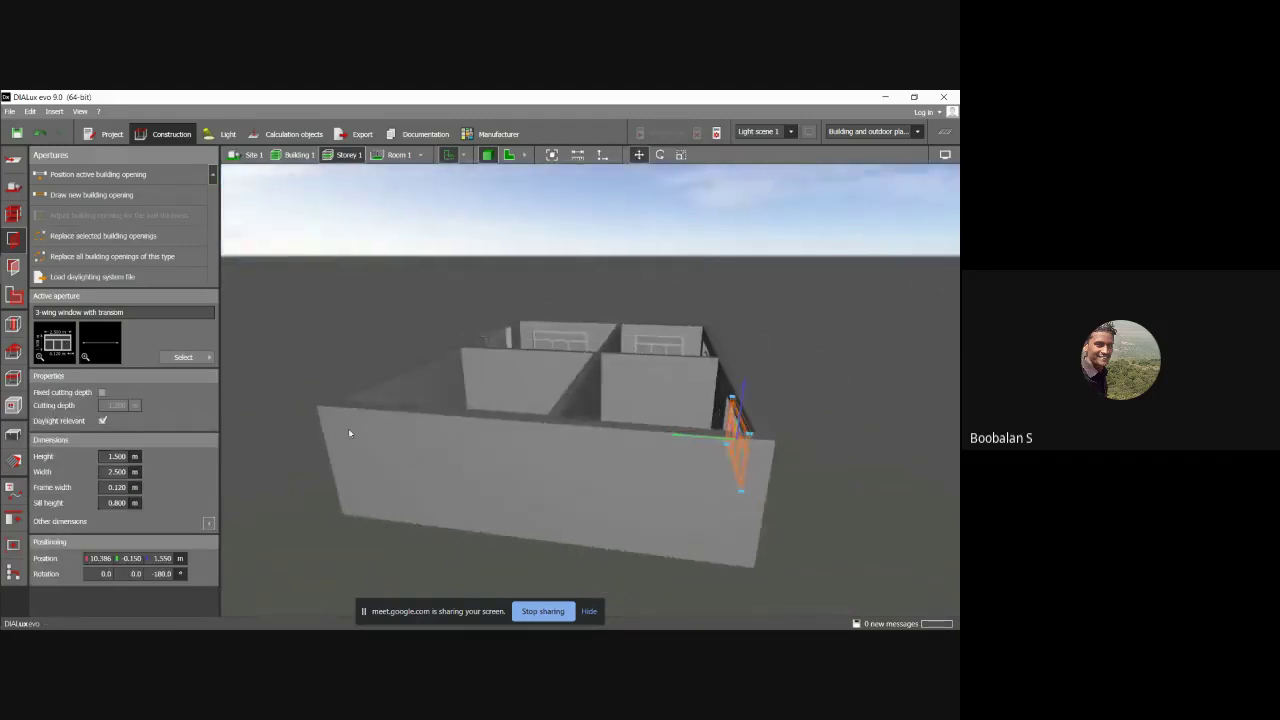
Place 2.5 m wide 3-wing windows in the right-hand outer walls of Rooms 2 and 3, deleting and re-placing Room 2's window.
click(621, 484)
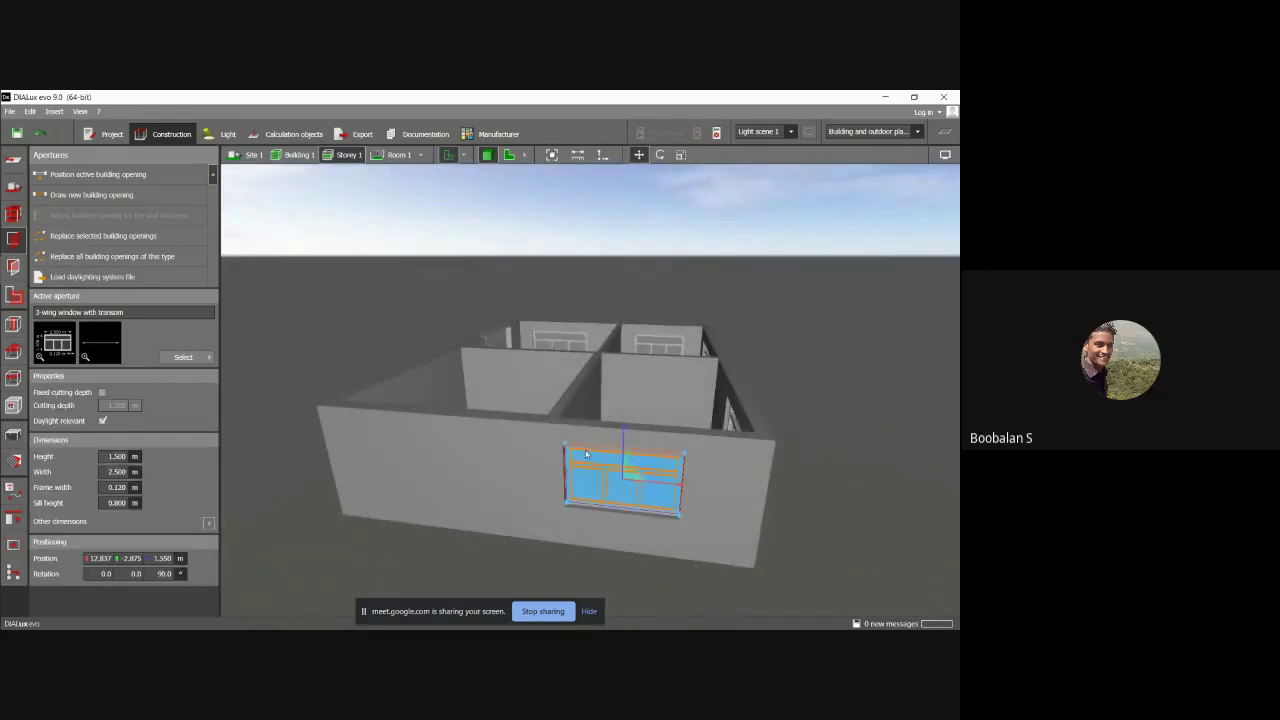
key(Delete)
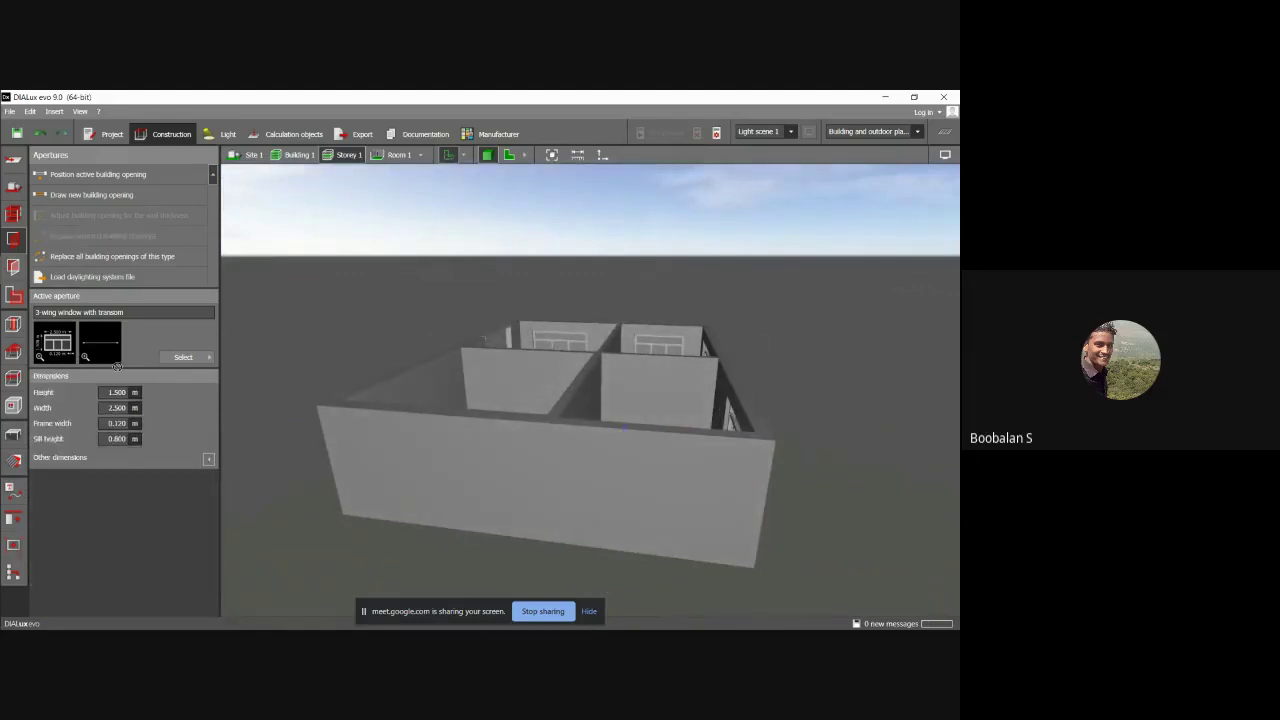
click(645, 482)
right_drag(439, 462, 330, 413)
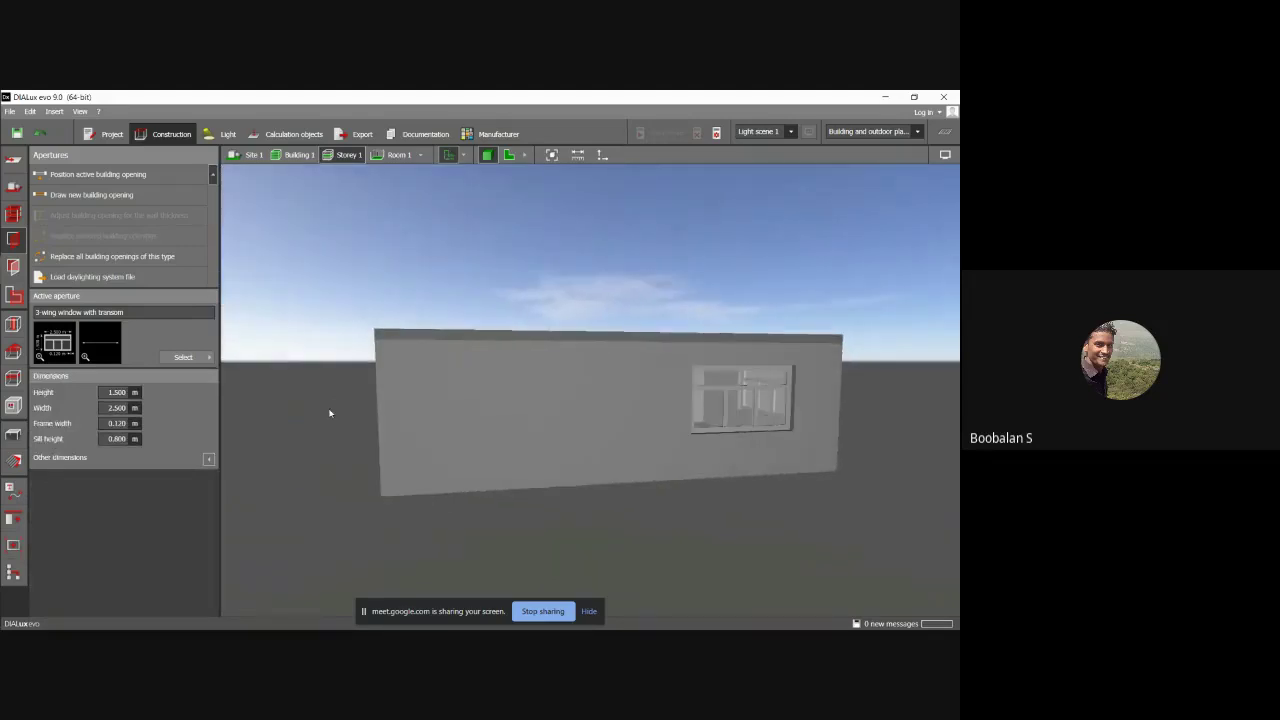
click(414, 423)
right_drag(414, 423, 446, 449)
Place a 2.5 m wide 3-wing window in Room 3's lower outer wall and inspect all windows in 3D.
click(321, 348)
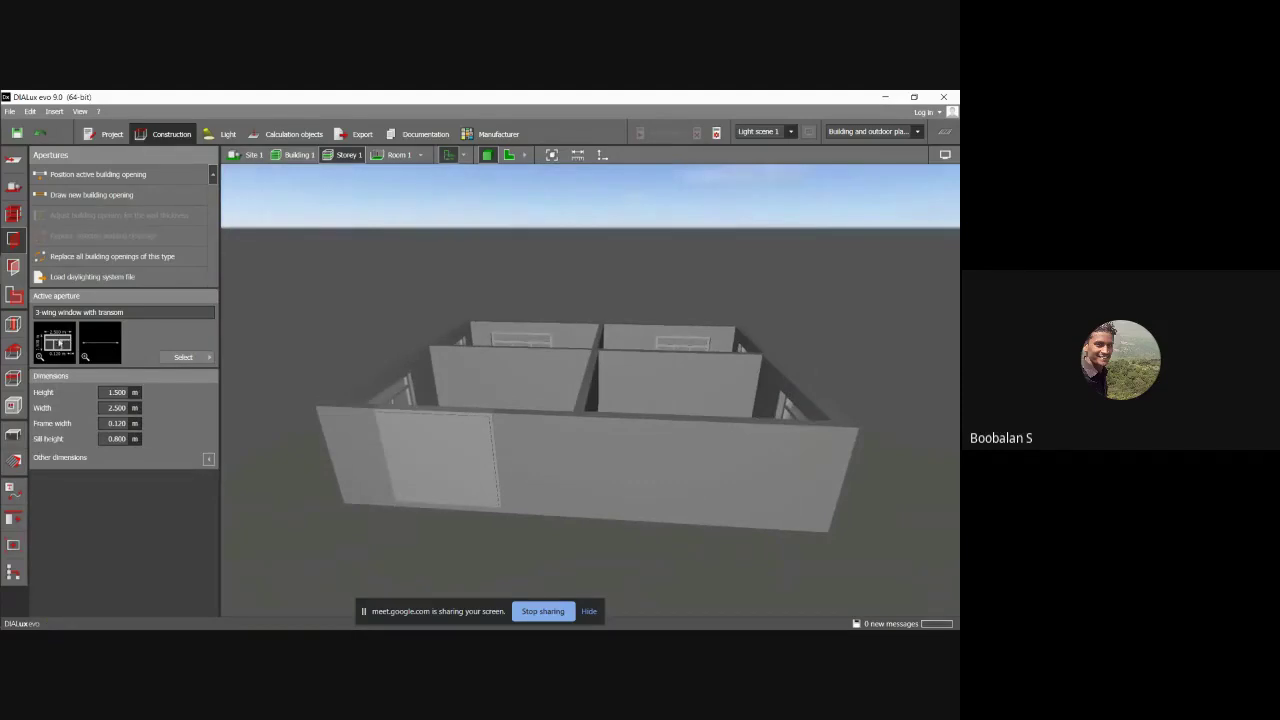
click(679, 466)
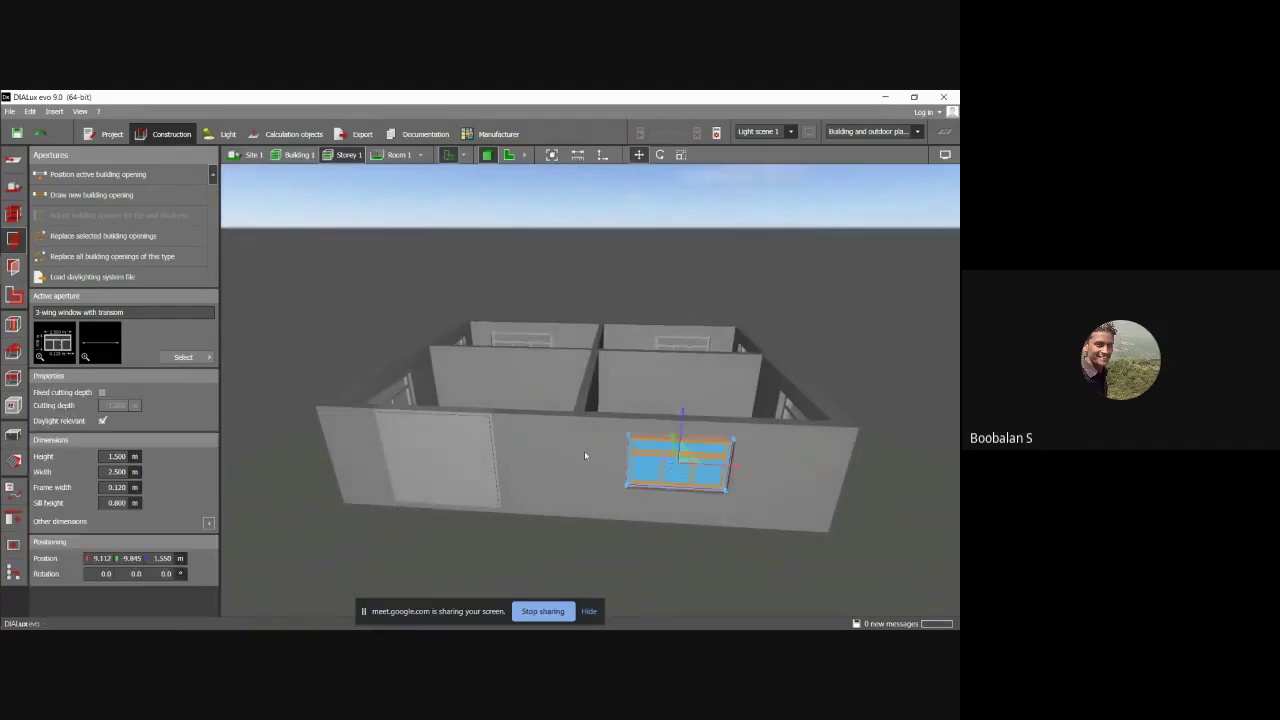
right_drag(664, 395, 503, 348)
right_drag(486, 385, 658, 447)
right_drag(479, 414, 502, 409)
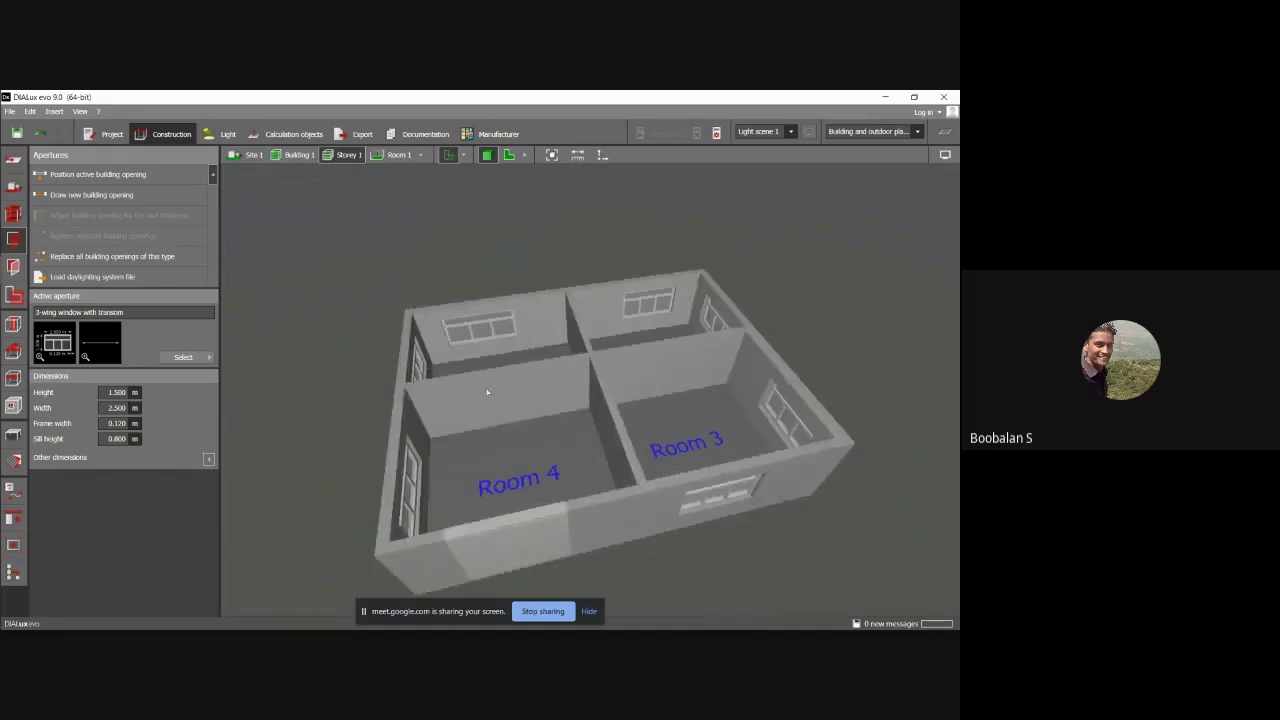
right_drag(484, 375, 535, 441)
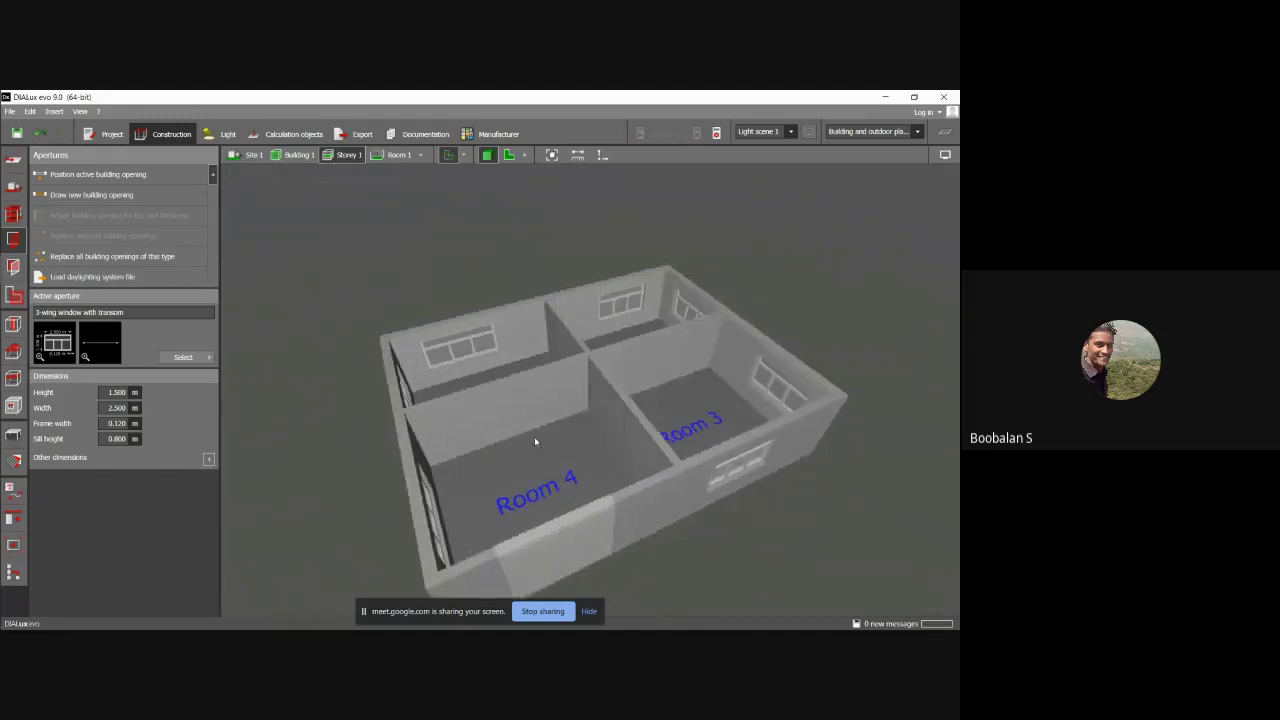
Choose the 1 m wide, 1.5 m high arched window from the aperture catalogue and place it in the wall between Rooms 4 and 1.
click(184, 357)
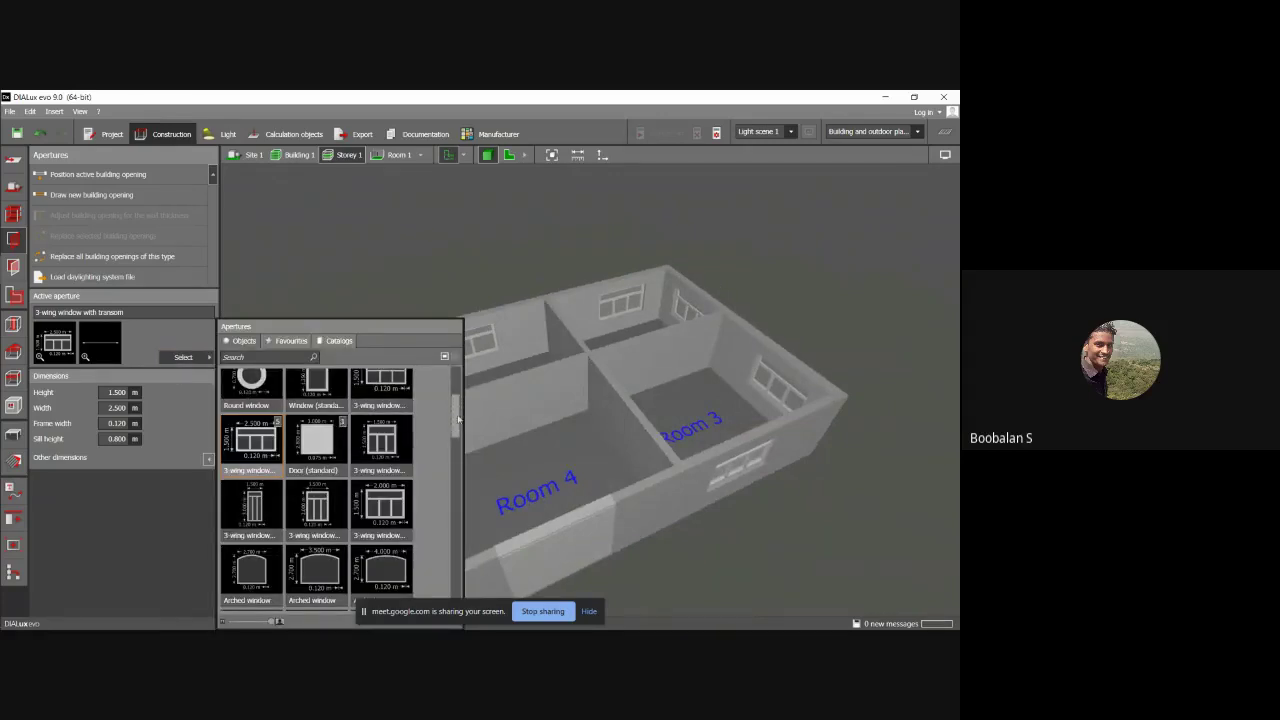
scroll(380, 445, down, 2)
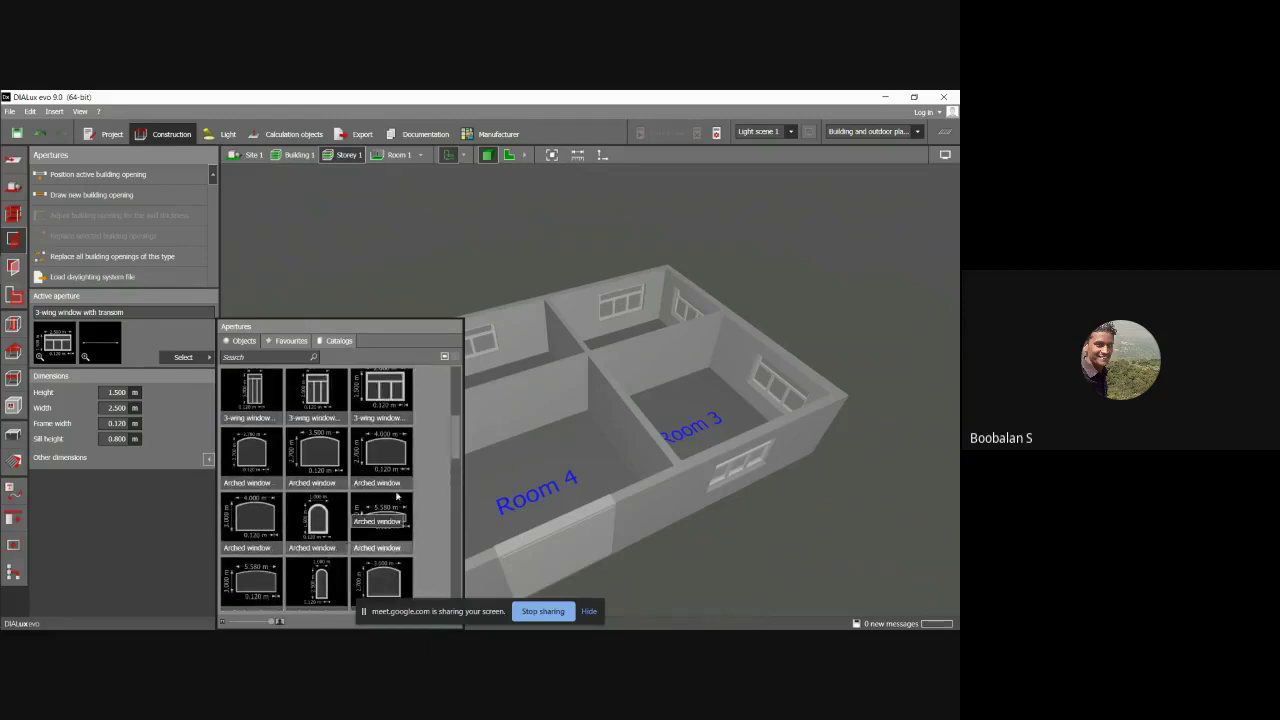
click(588, 390)
right_drag(566, 417, 506, 436)
click(184, 357)
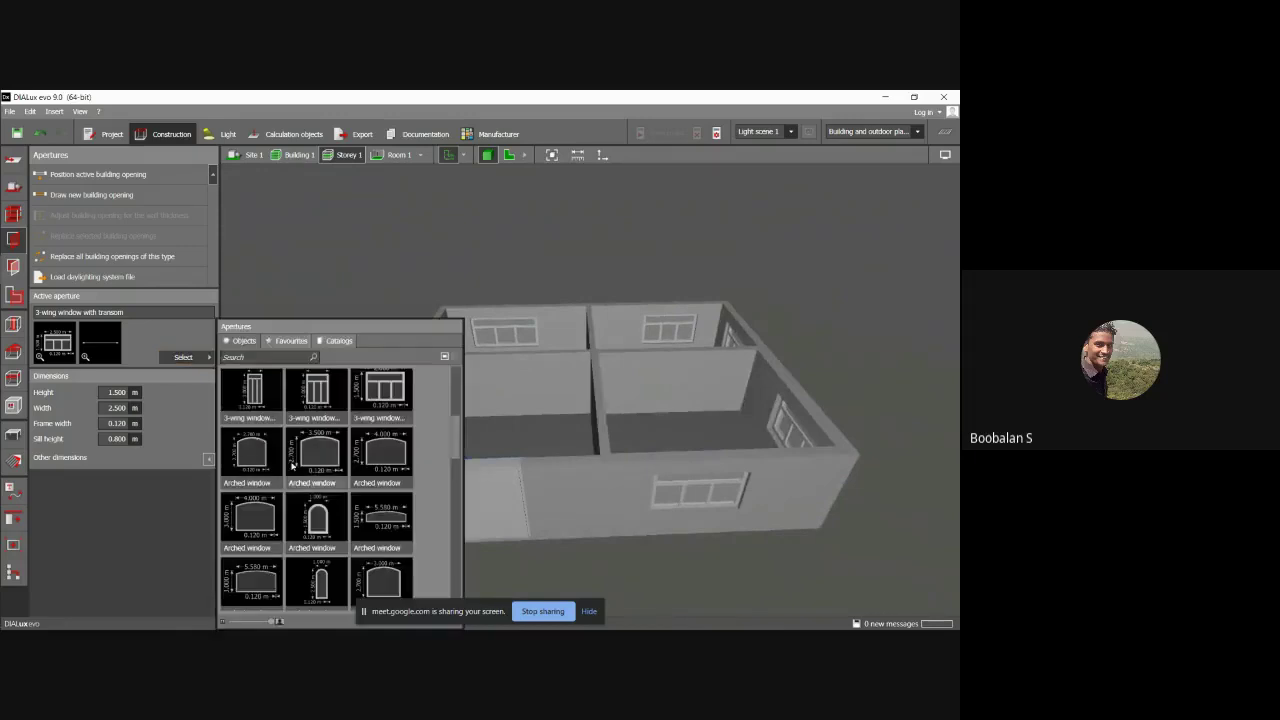
click(320, 519)
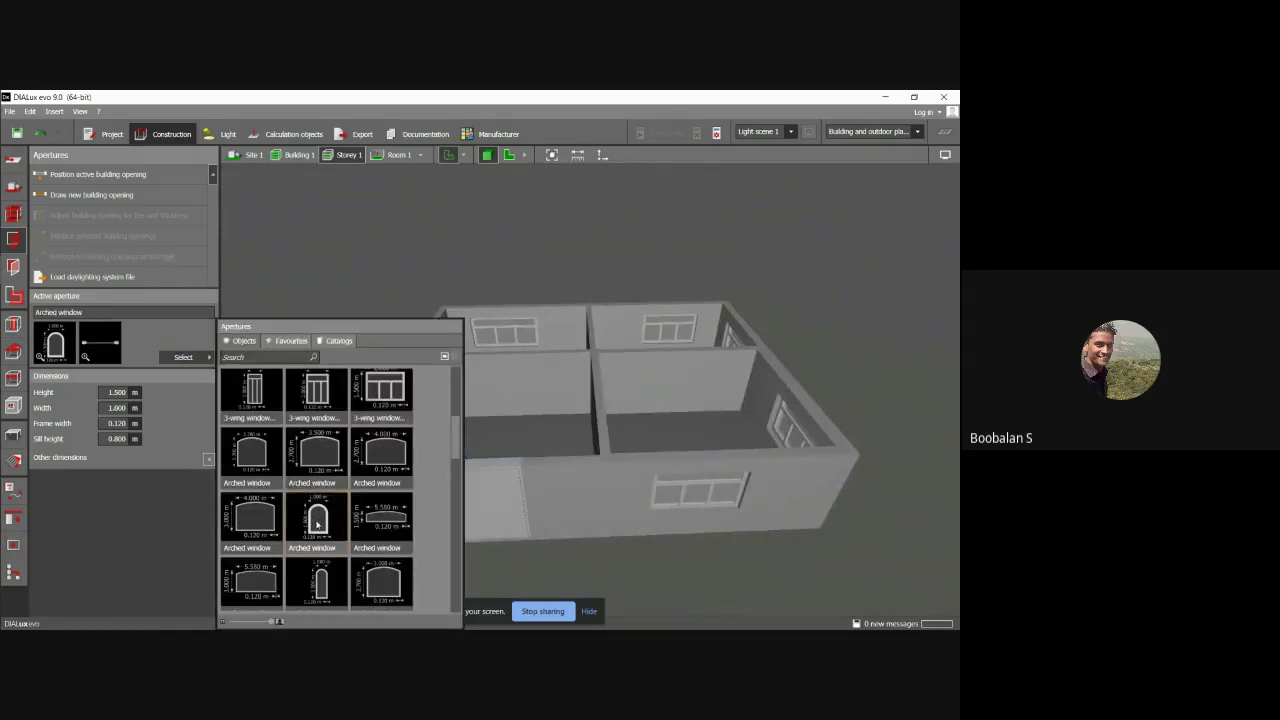
click(480, 377)
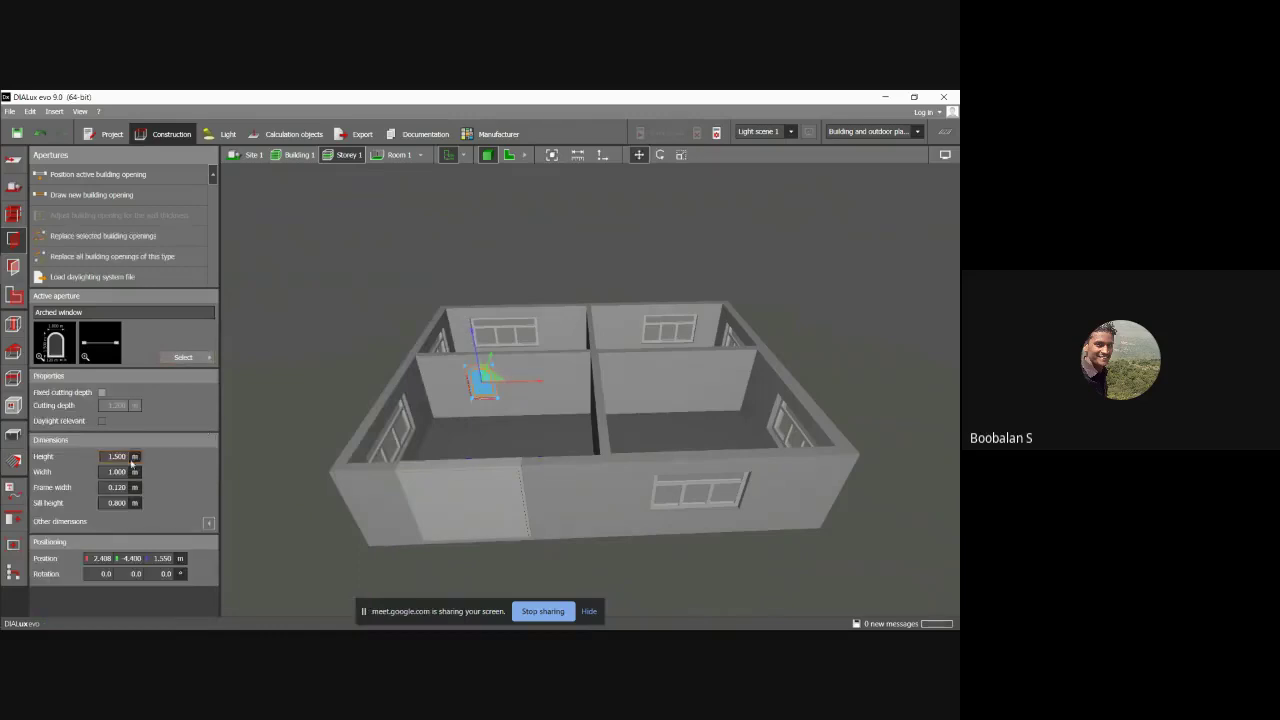
Set the arched window's sill height to 0.2 m and its height to 2.5 m.
double_click(118, 503)
text(0.2)
key(Return)
click(117, 456)
text(2.5)
key(Return)
key(Escape)
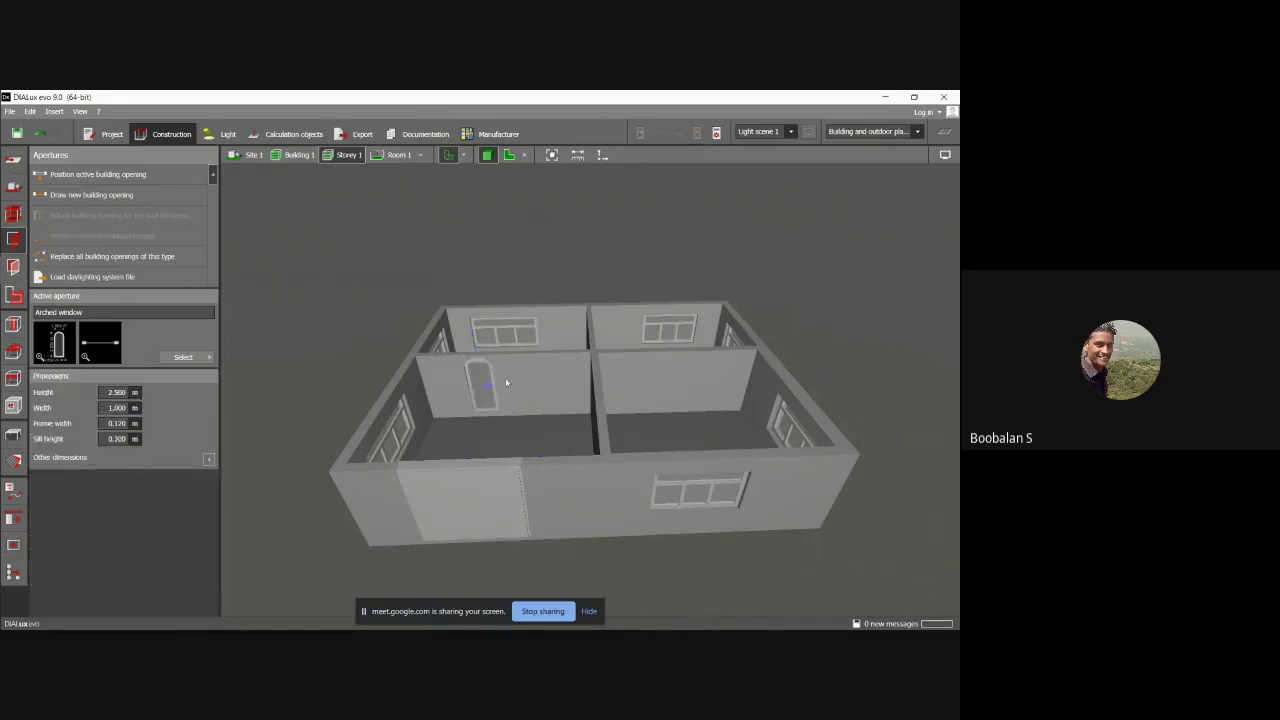
Place further 2.5 m high arched windows in the wall between Rooms 4 and 3 and in the wall between Rooms 3 and 2.
drag(505, 377, 629, 393)
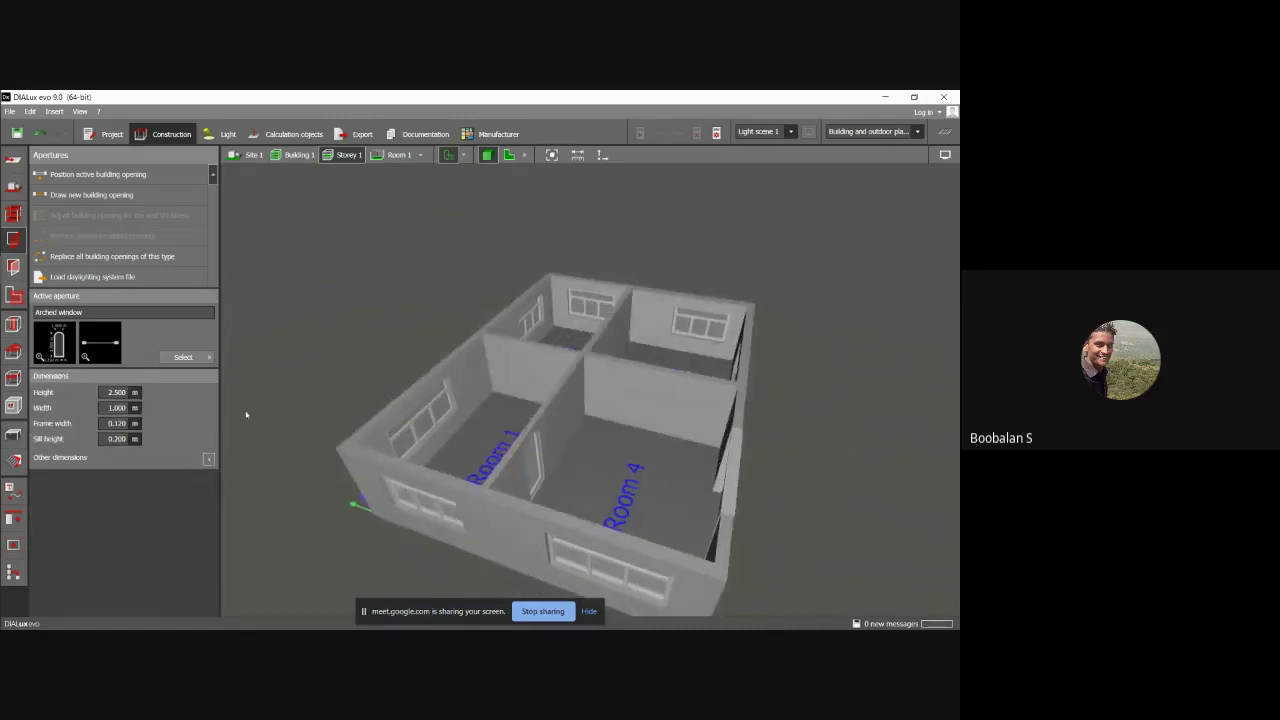
click(643, 397)
drag(643, 397, 515, 393)
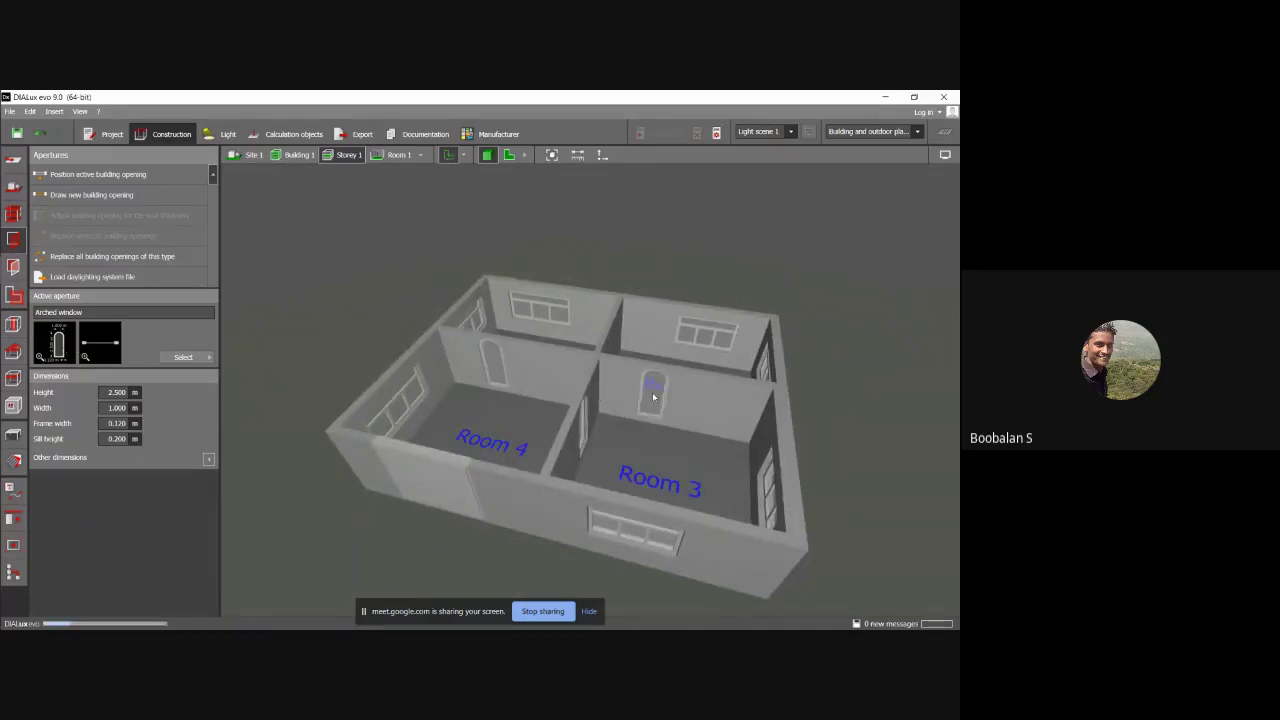
Select the arched window in the wall between Rooms 3 and 2 and inspect the building's openings in 3D.
click(651, 398)
click(649, 421)
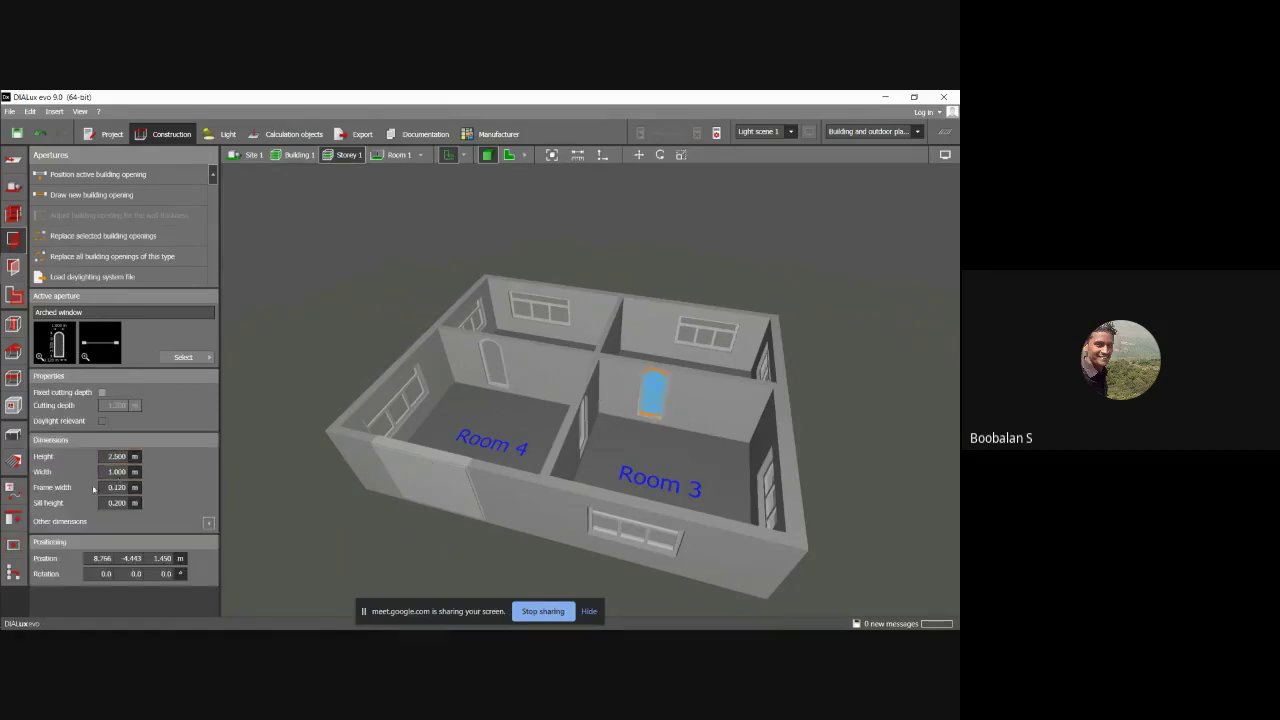
middle_drag(484, 399, 507, 386)
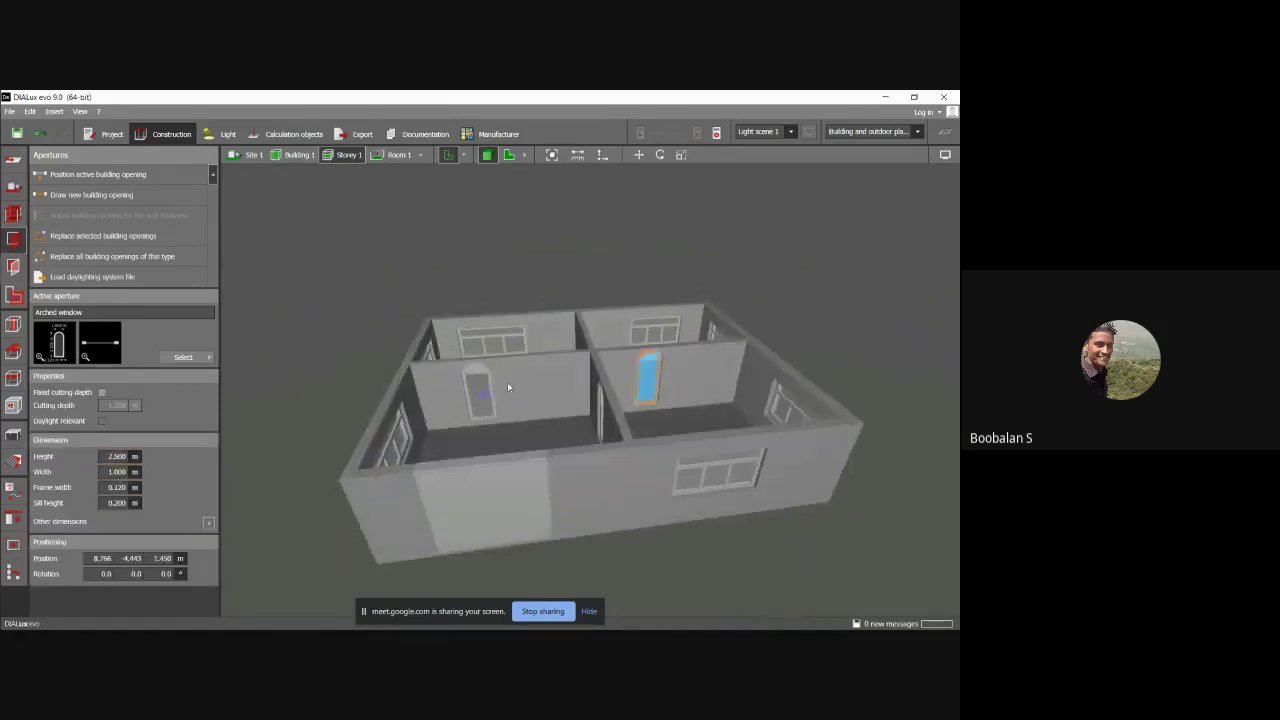
middle_drag(447, 421, 383, 408)
mouse_move(366, 357)
middle_down()
mouse_move(323, 346)
mouse_move(278, 362)
mouse_move(323, 314)
mouse_move(386, 360)
mouse_move(326, 389)
mouse_move(397, 331)
mouse_move(363, 333)
middle_up()
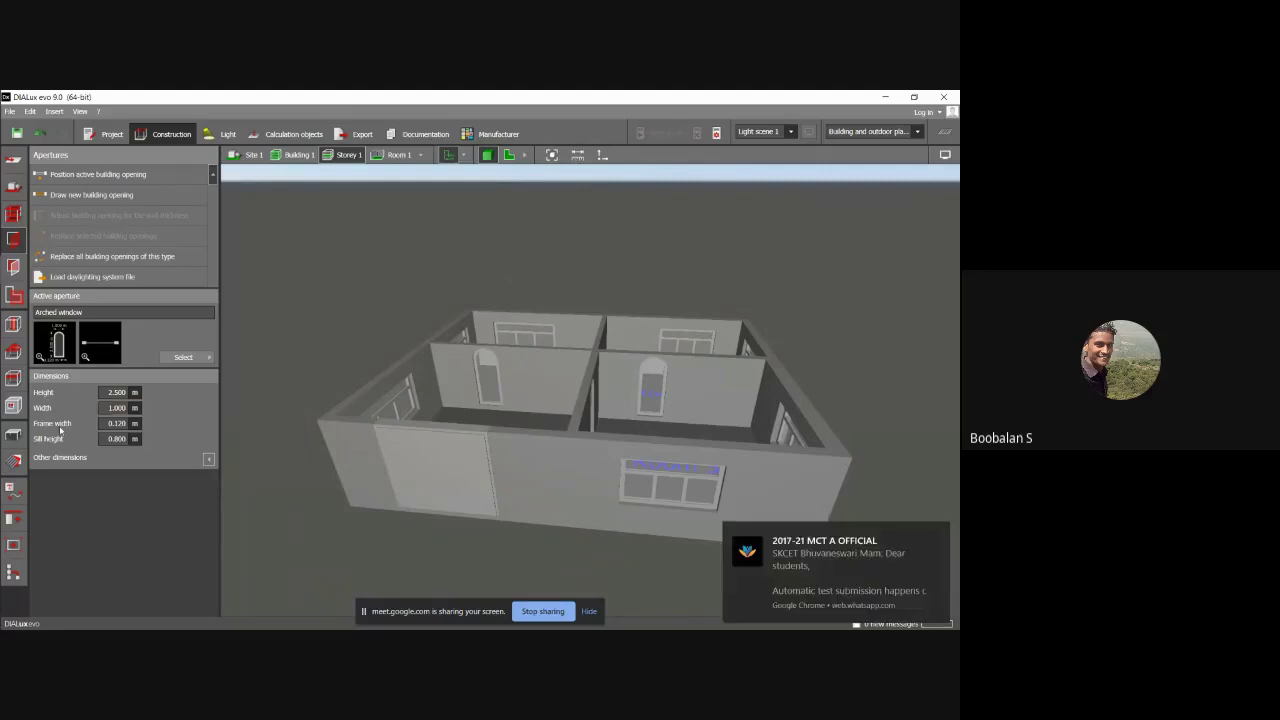
click(939, 531)
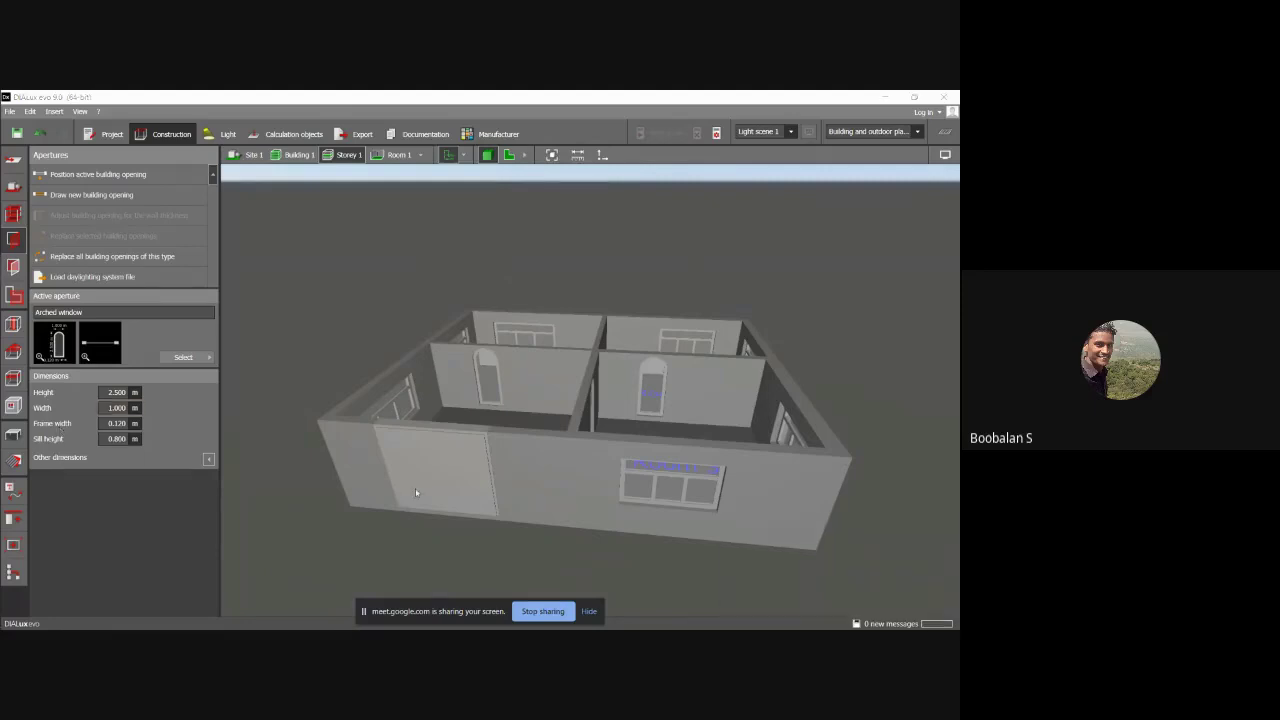
Switch to the materials tool and open the DIALux evo material catalogue.
click(15, 460)
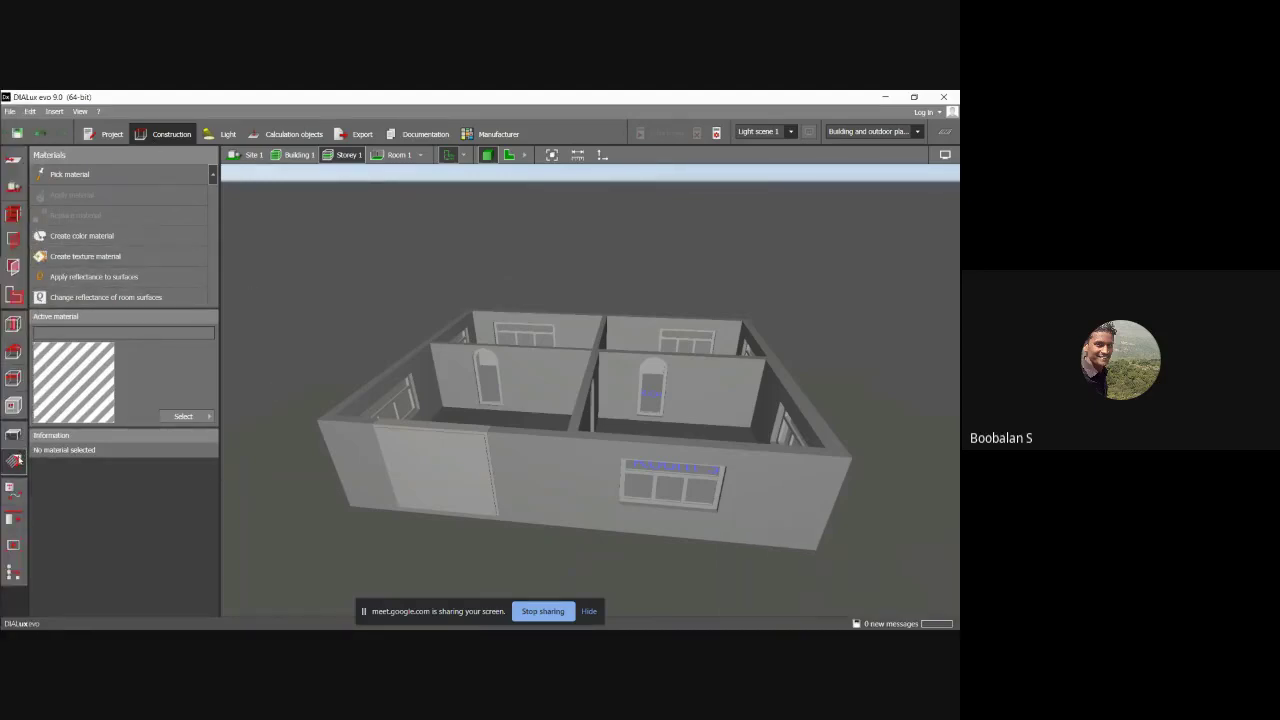
click(18, 434)
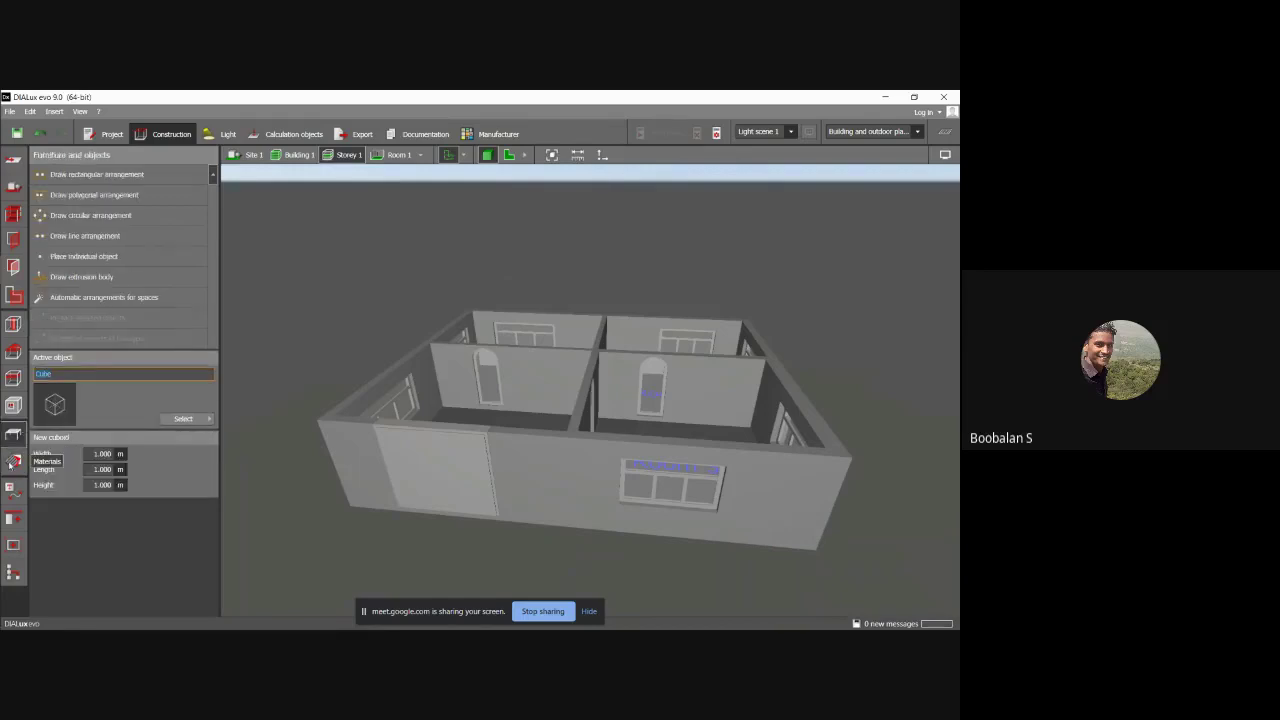
click(13, 461)
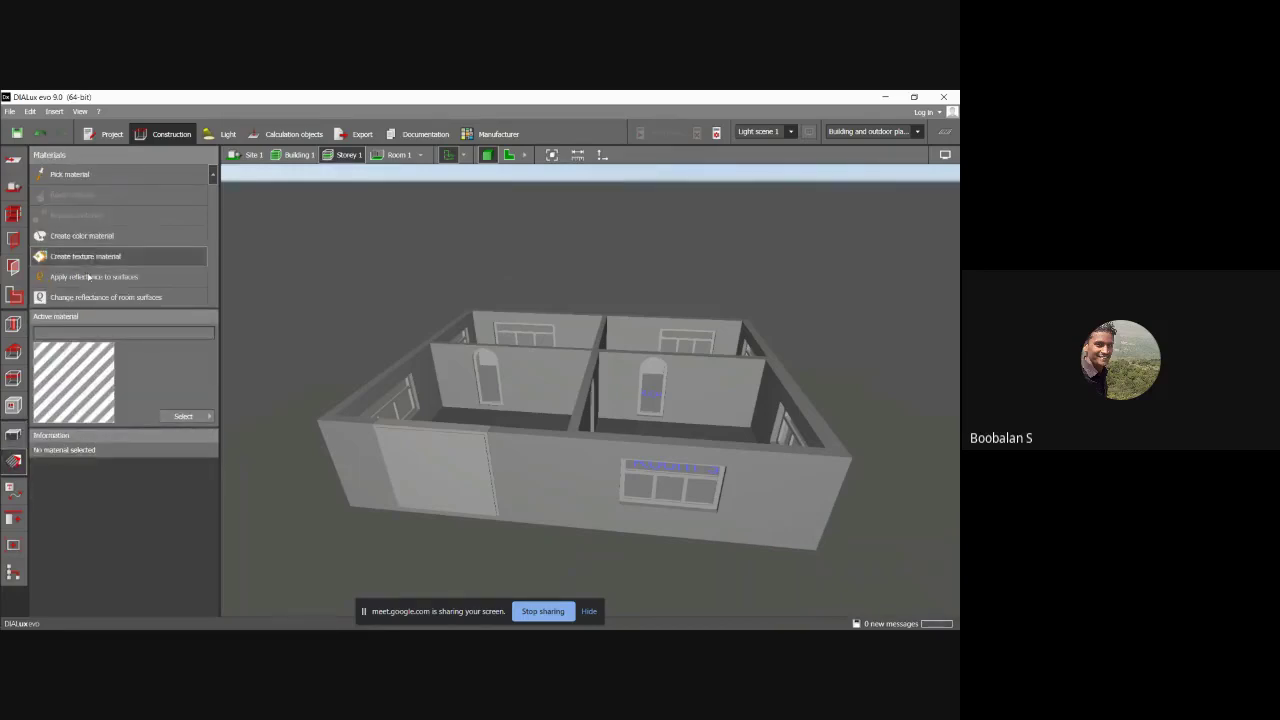
click(205, 417)
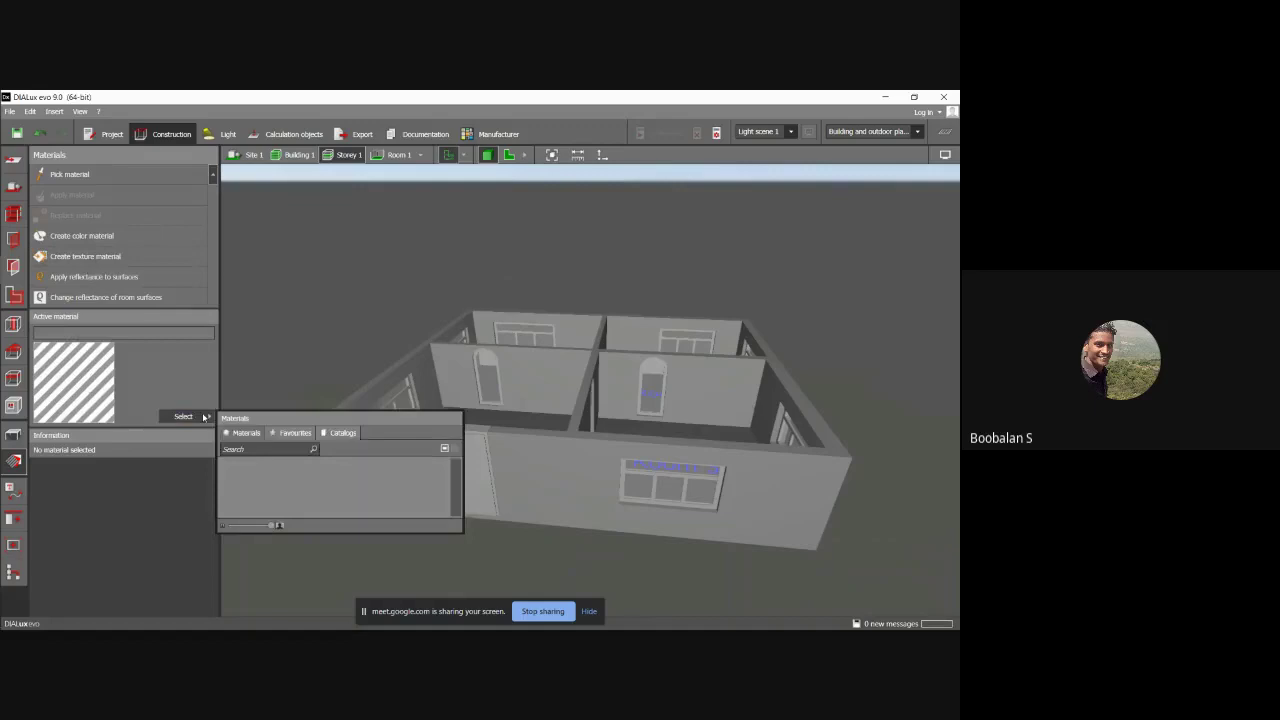
click(296, 433)
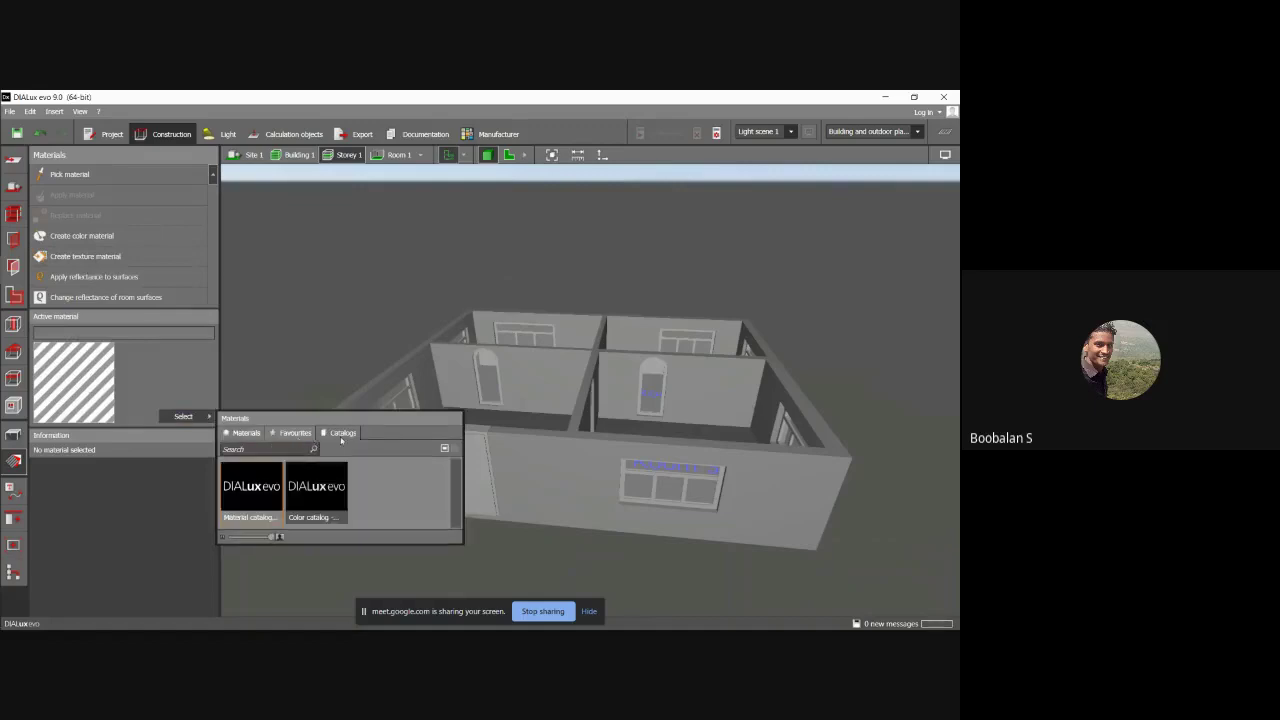
click(251, 493)
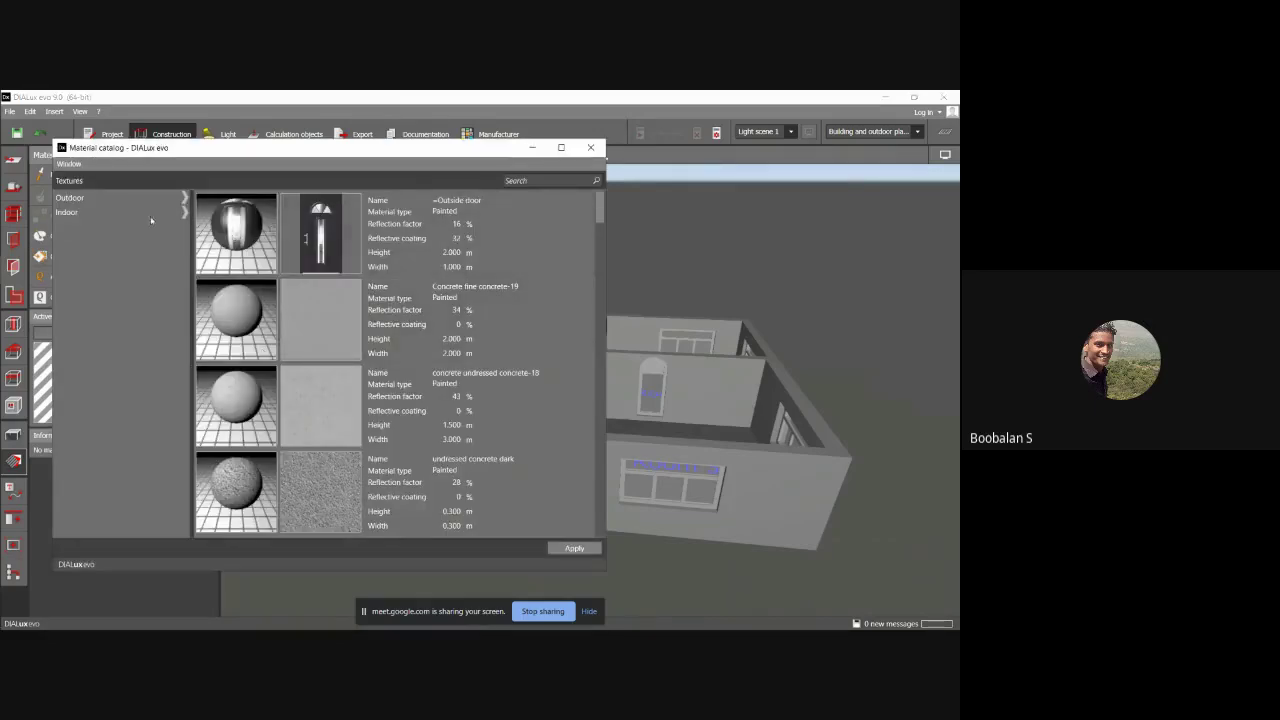
Choose the new boards+02 texture from the material catalogue and apply it to the building's walls.
scroll(238, 300, down, 5)
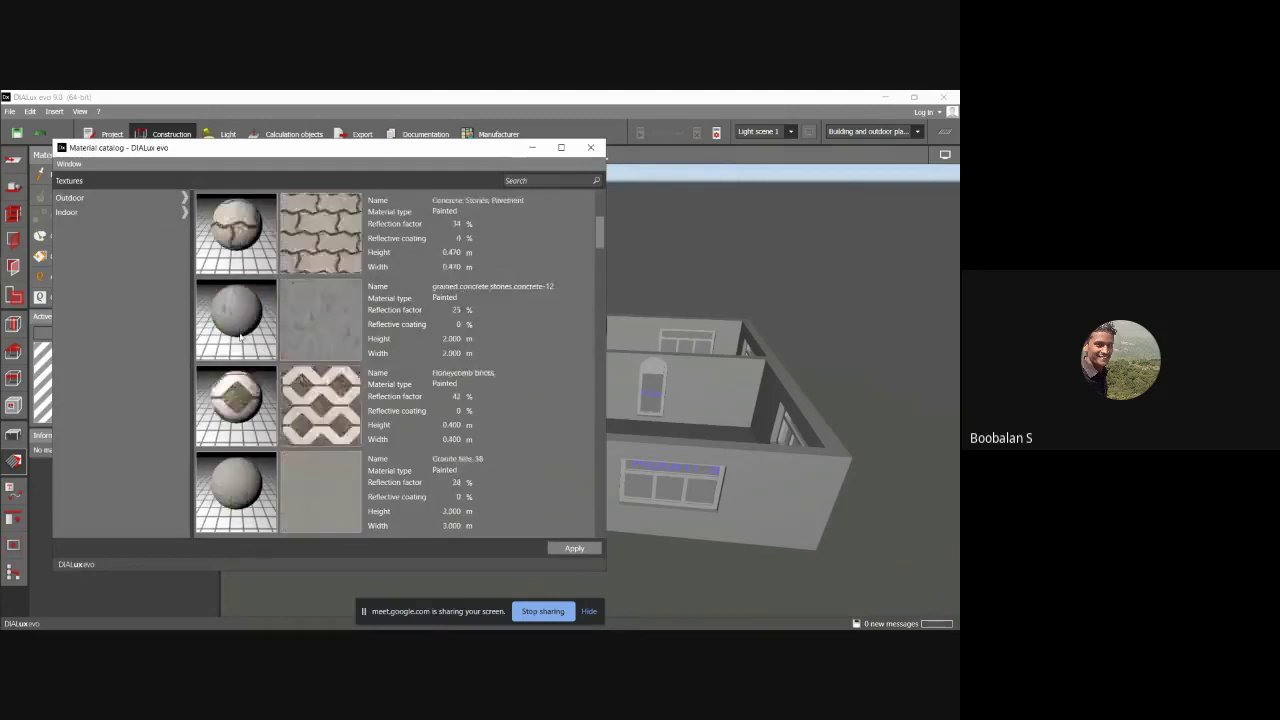
scroll(240, 340, down, 8)
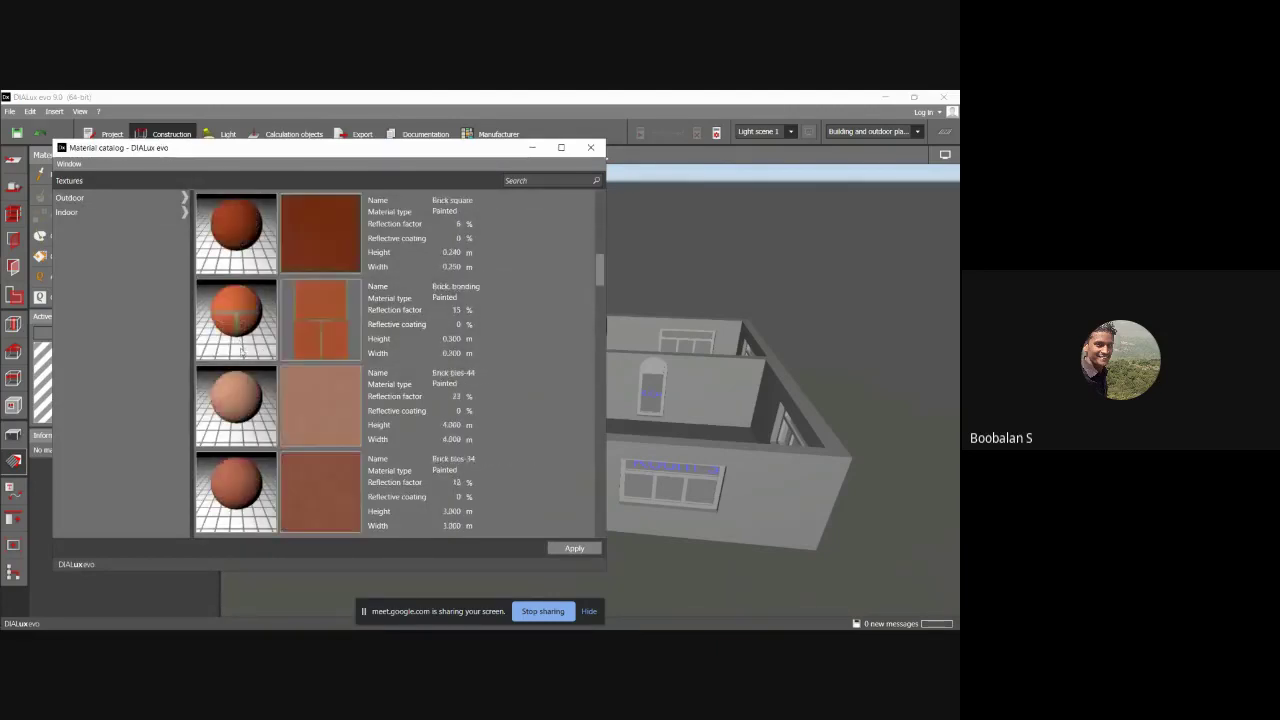
click(245, 228)
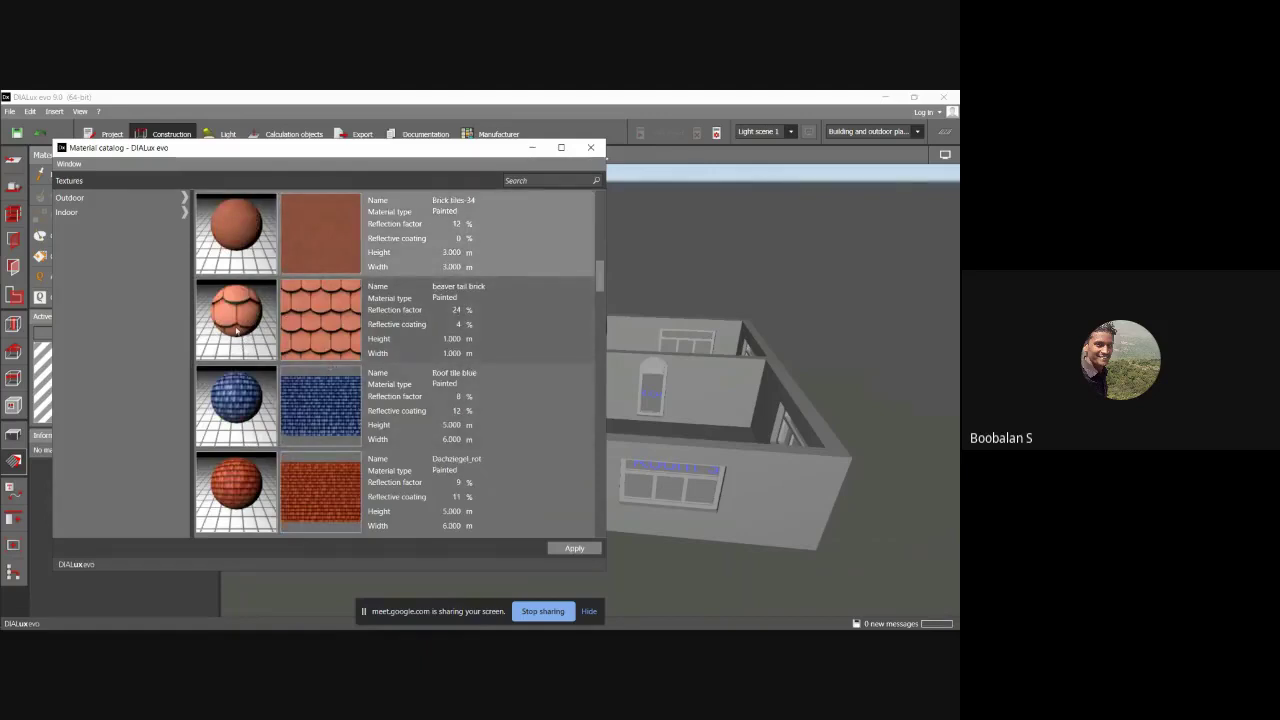
scroll(237, 330, down, 3)
scroll(240, 327, down, 3)
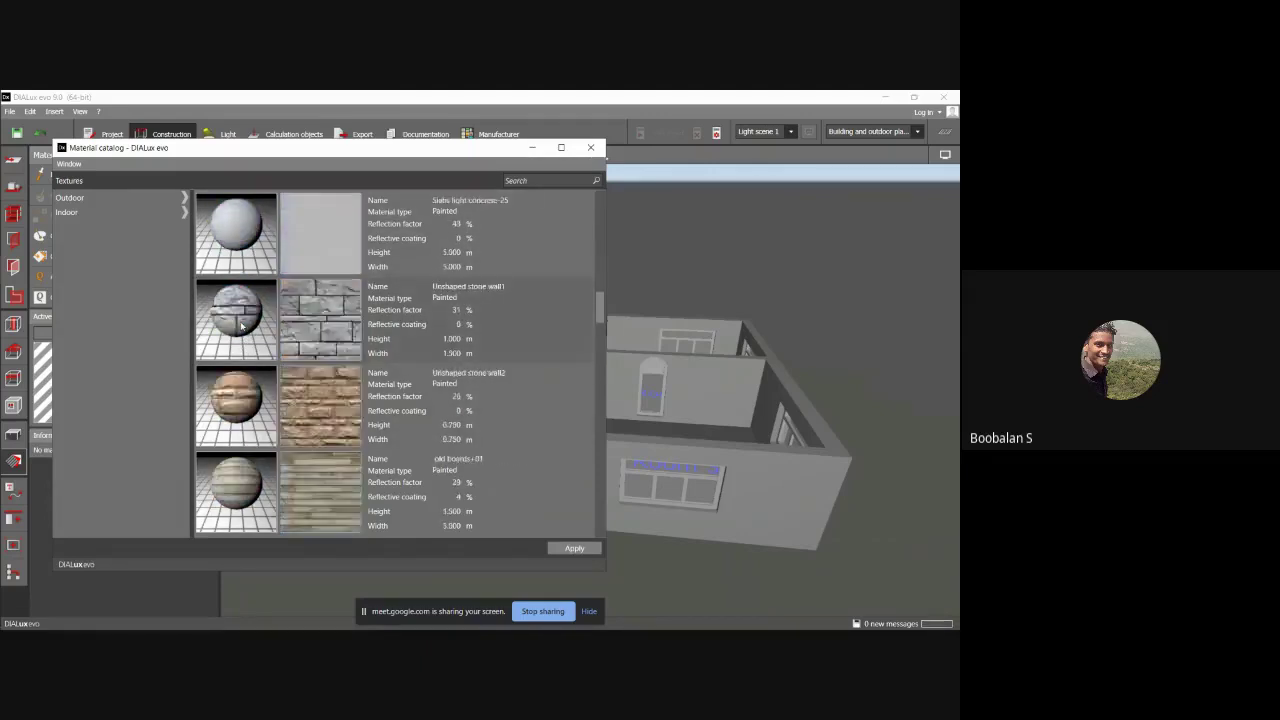
scroll(240, 326, down, 3)
scroll(240, 464, down, 3)
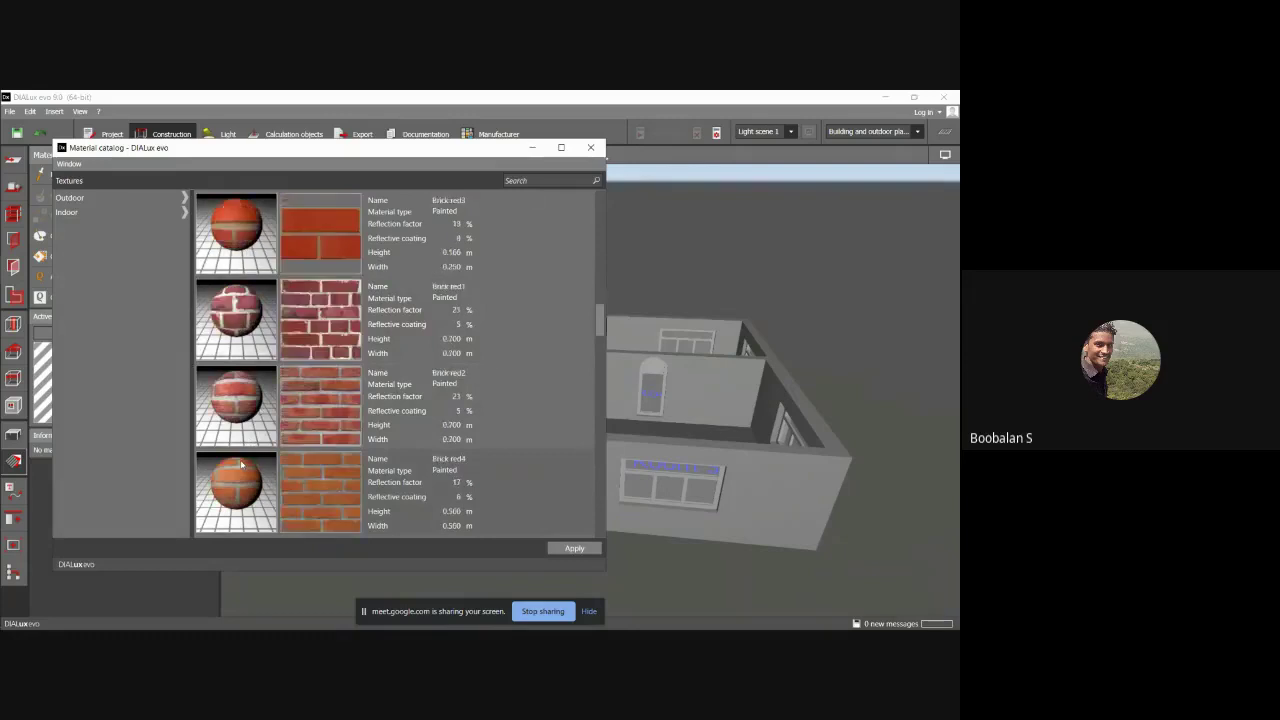
scroll(241, 466, down, 3)
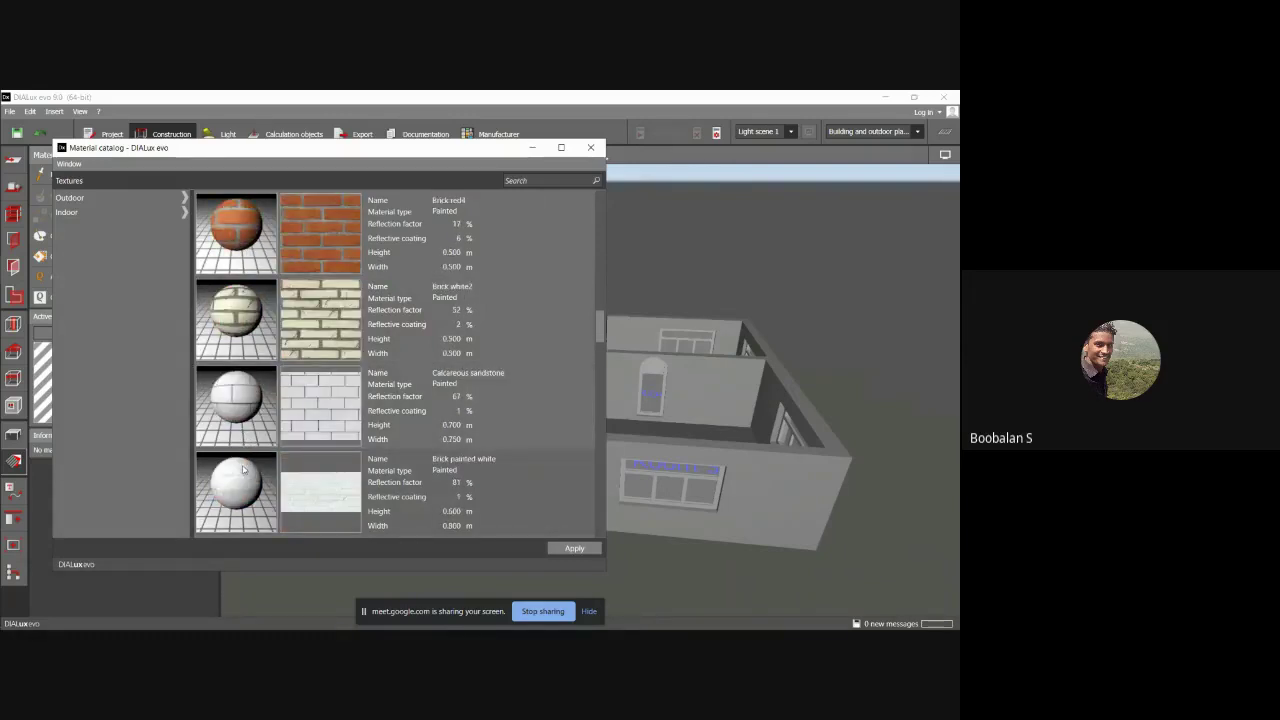
scroll(240, 460, down, 10)
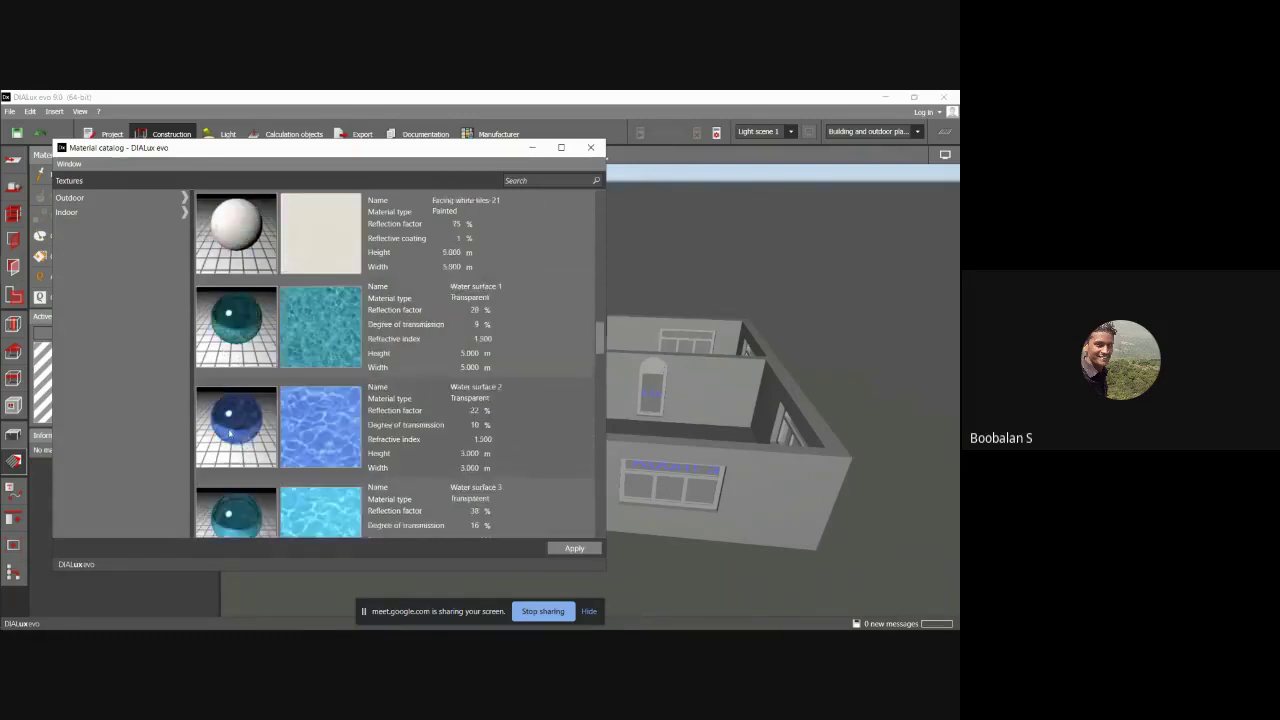
scroll(230, 433, down, 3)
scroll(230, 433, up, 3)
scroll(230, 435, up, 10)
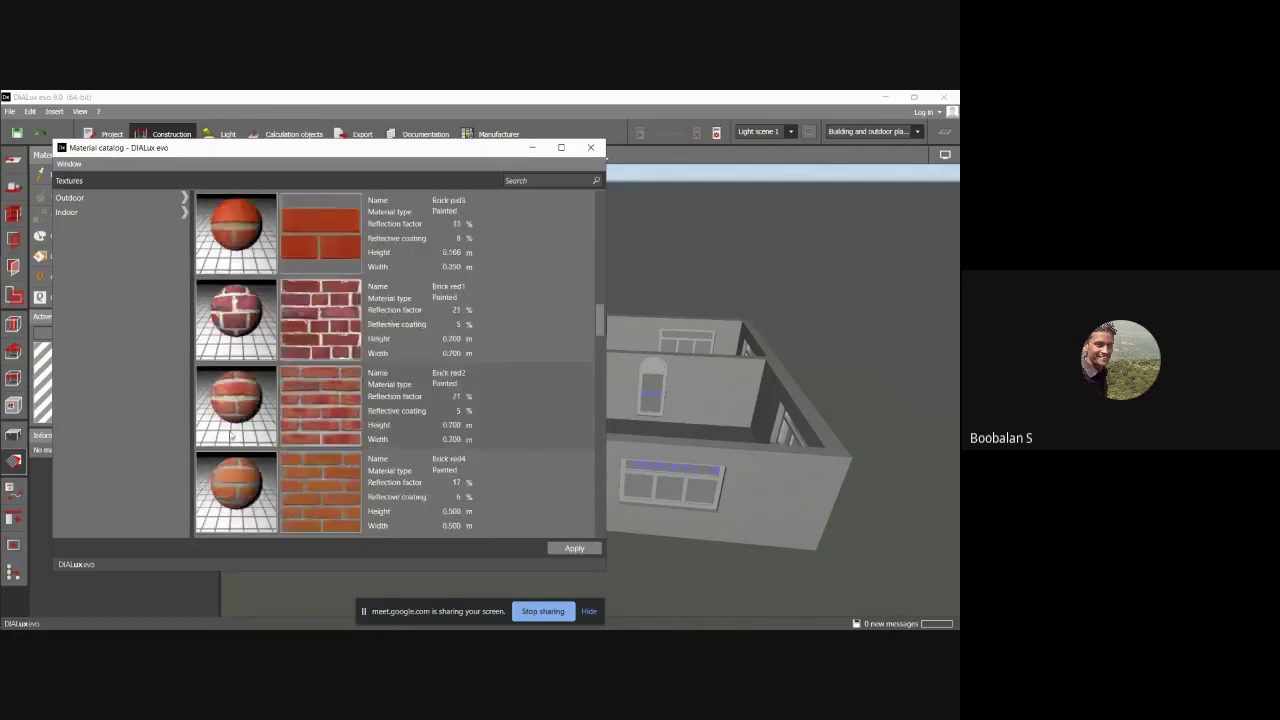
scroll(232, 435, down, 3)
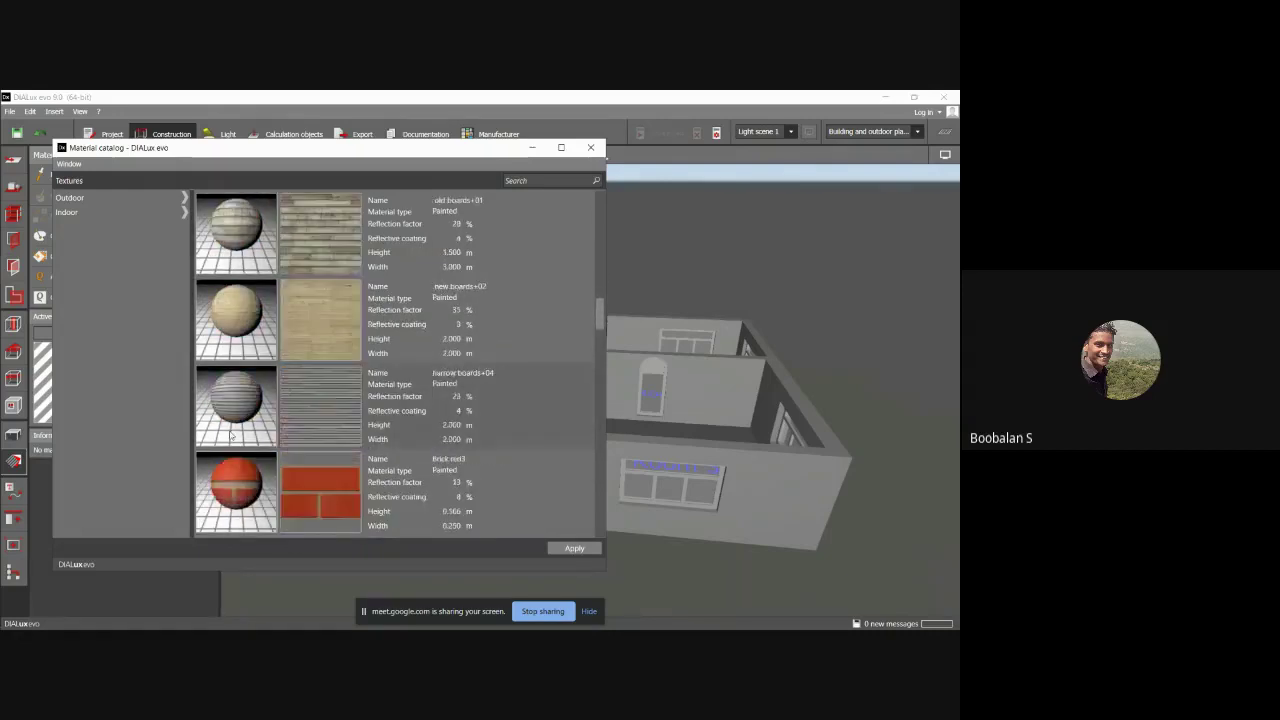
click(238, 315)
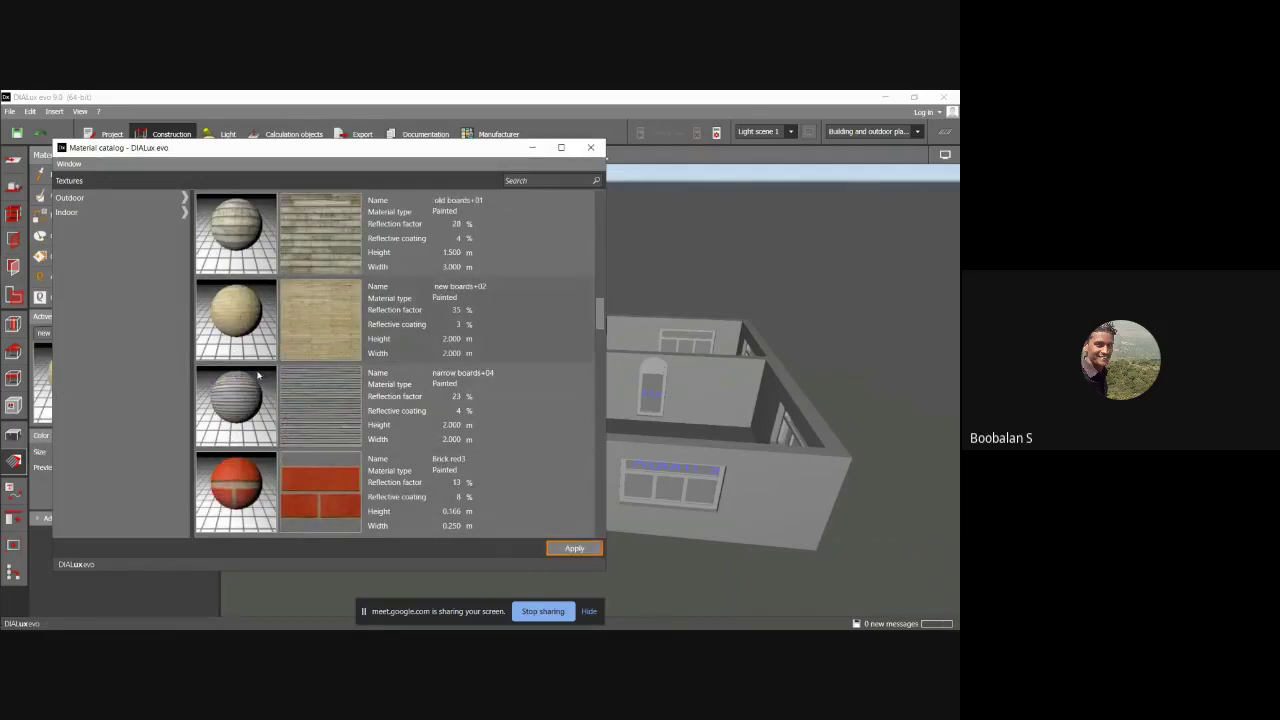
click(590, 147)
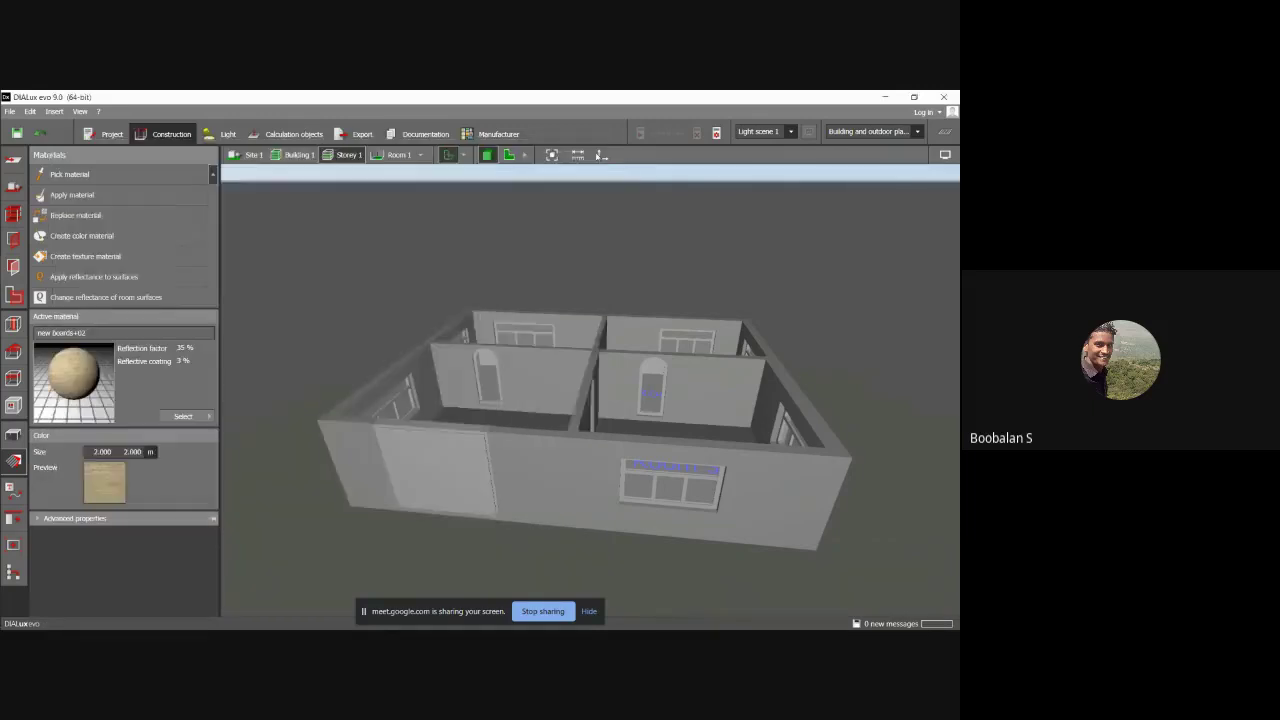
click(517, 466)
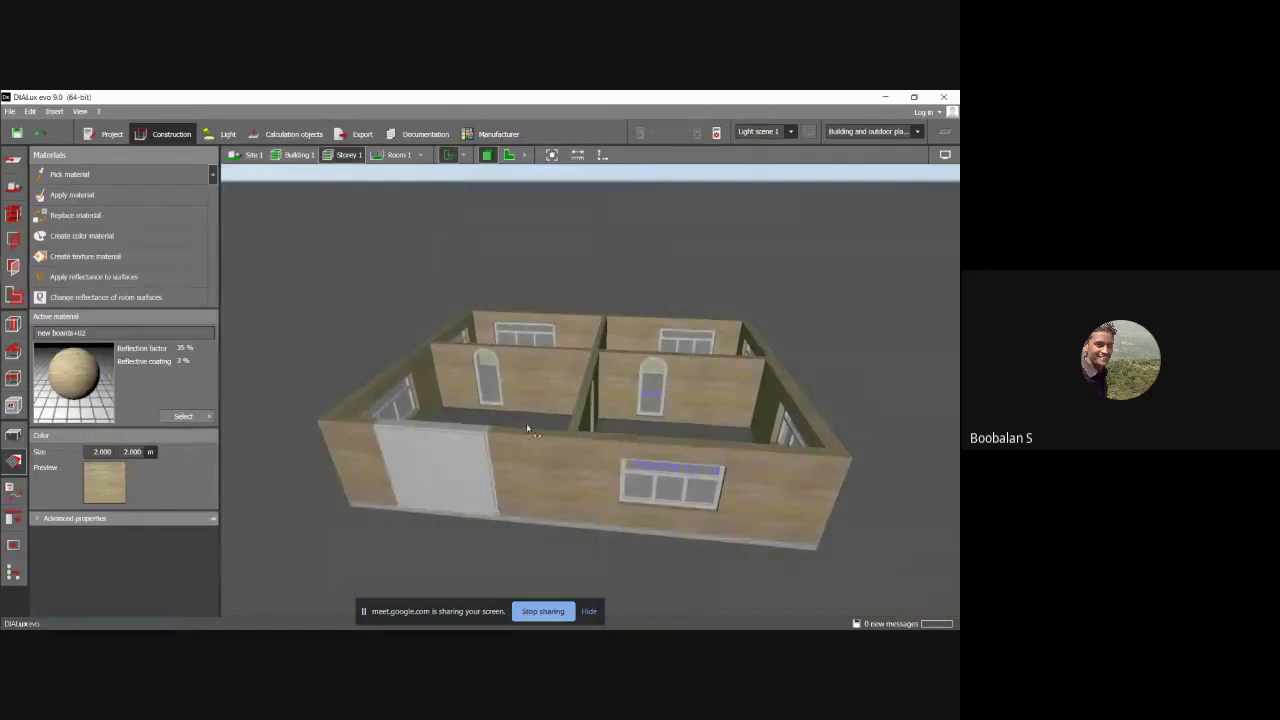
right_drag(527, 427, 552, 415)
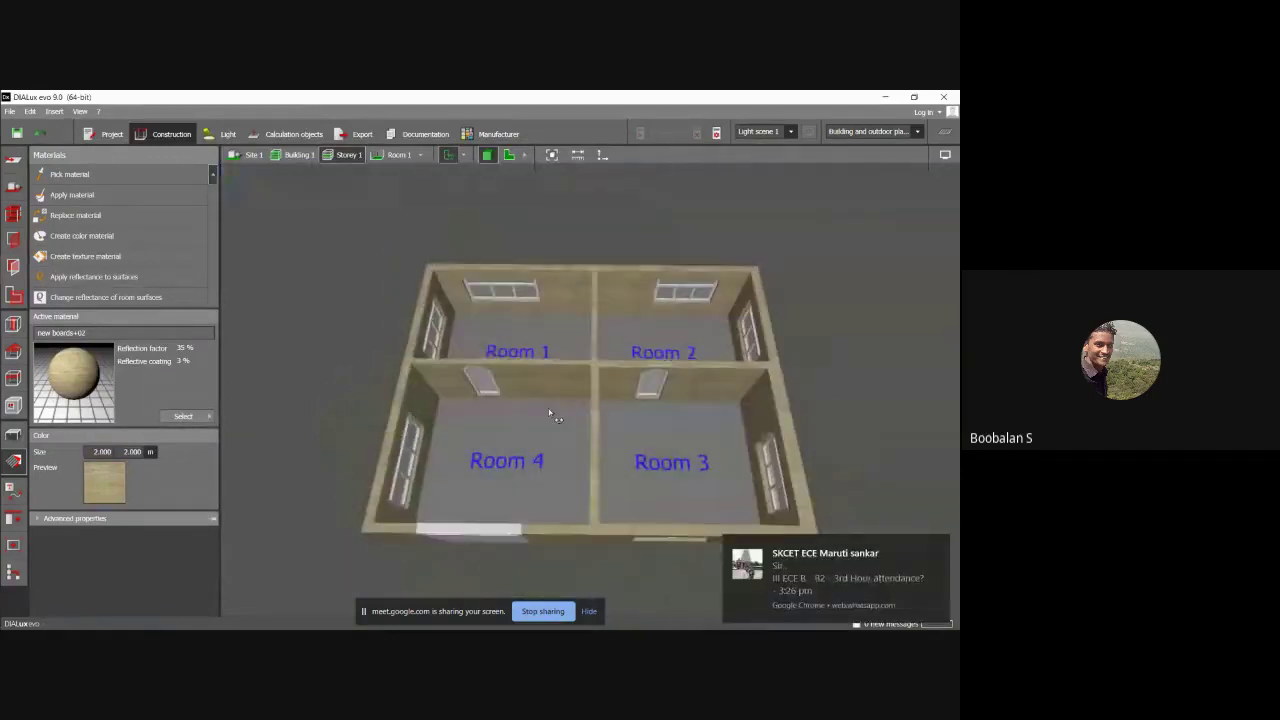
Look through the material catalogue's concrete, stone, ground-cover, roof-tile and wall textures, and close it without choosing another material.
click(183, 416)
click(246, 497)
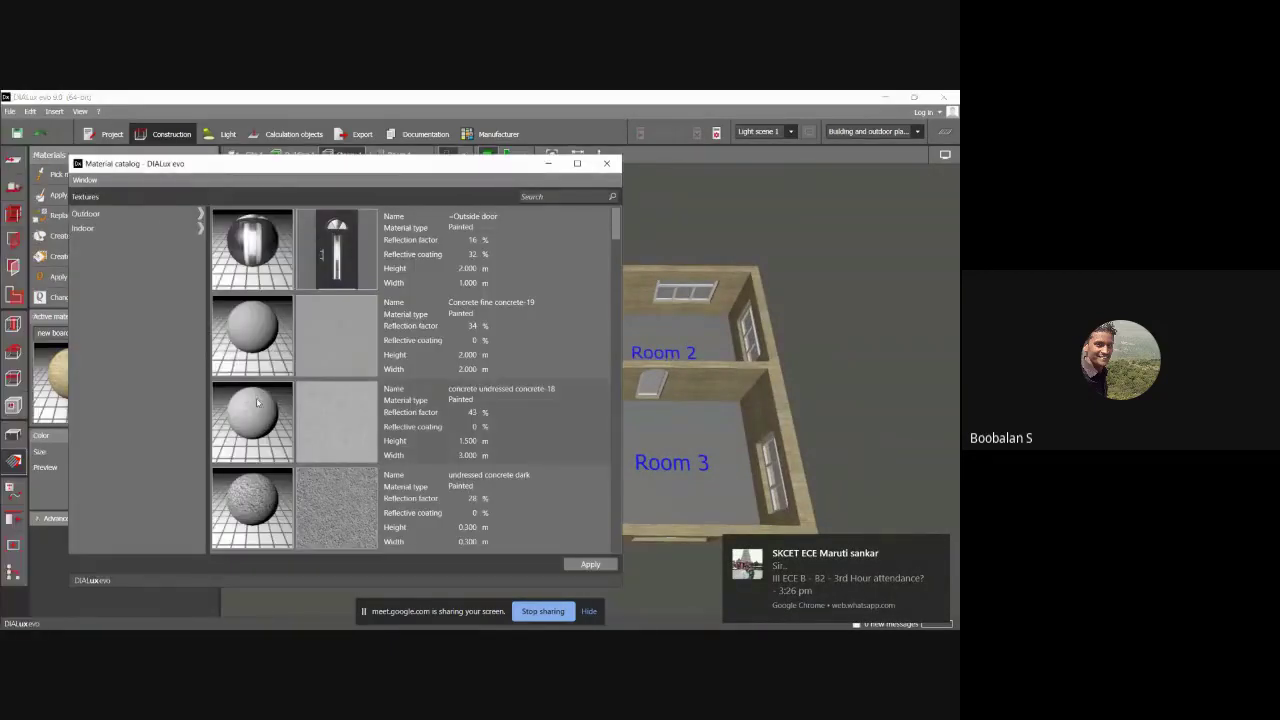
scroll(255, 425, down, 5)
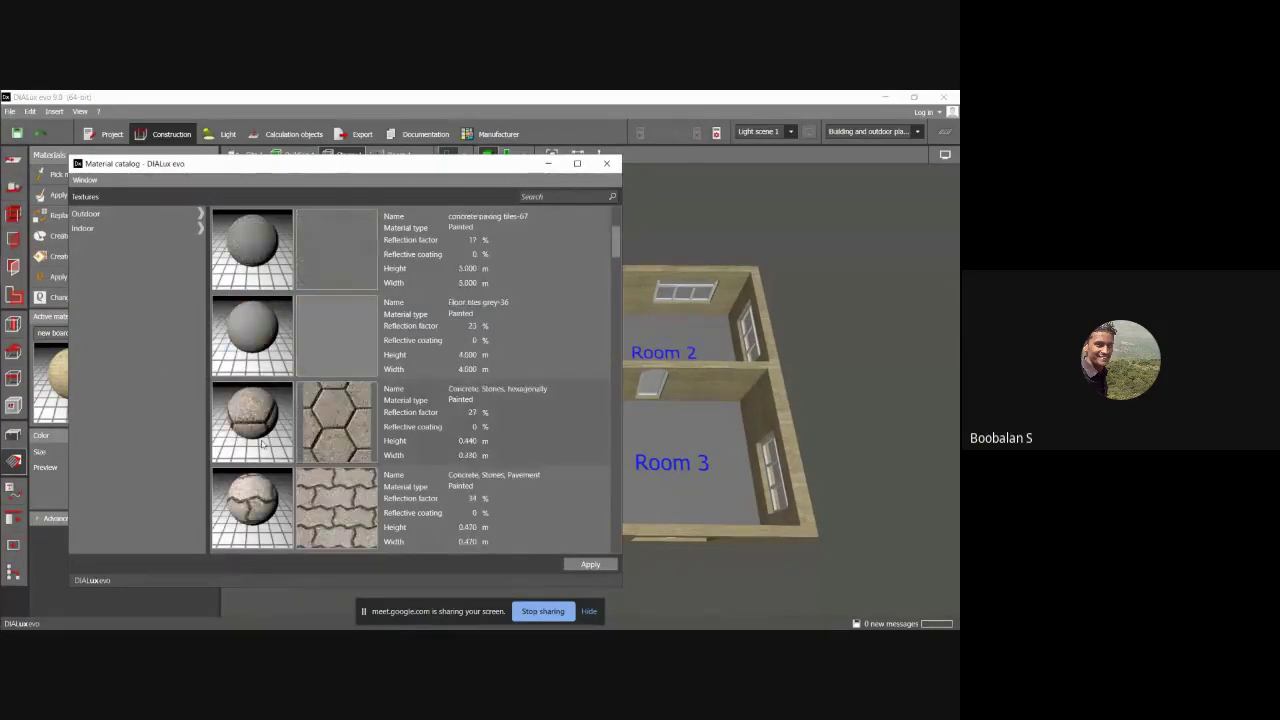
scroll(261, 431, down, 3)
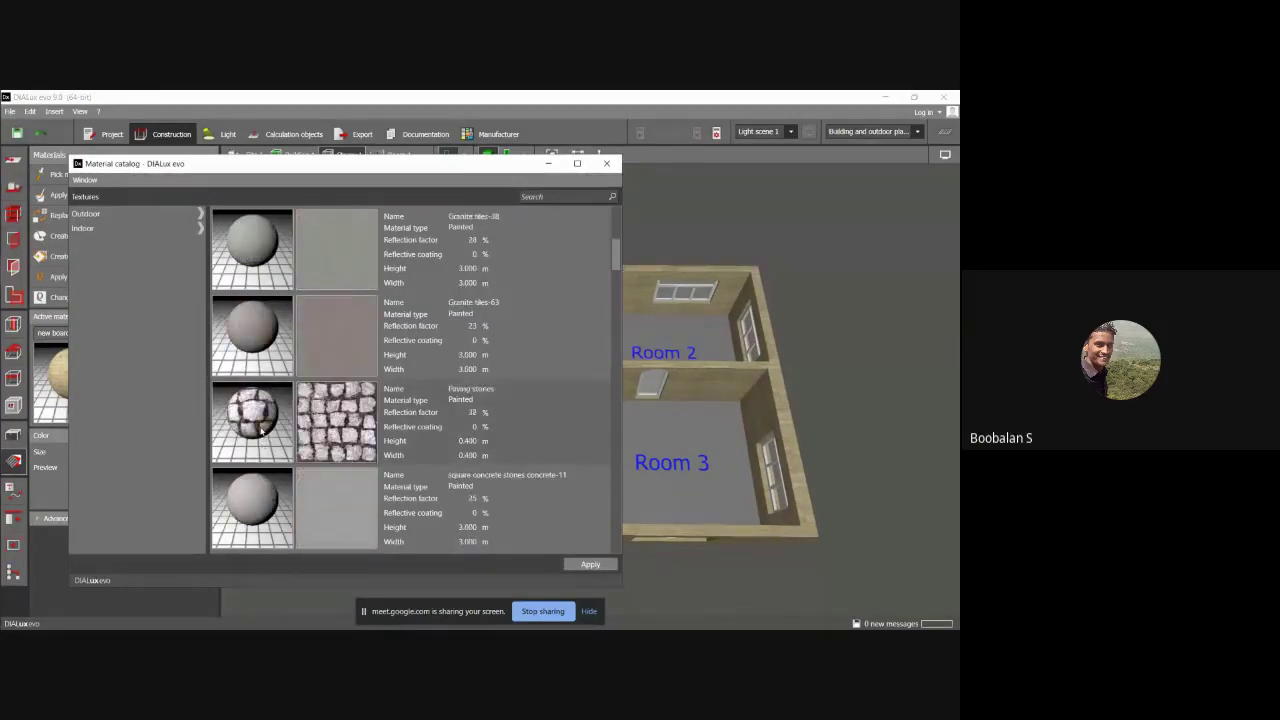
scroll(261, 431, down, 3)
scroll(261, 431, down, 3)
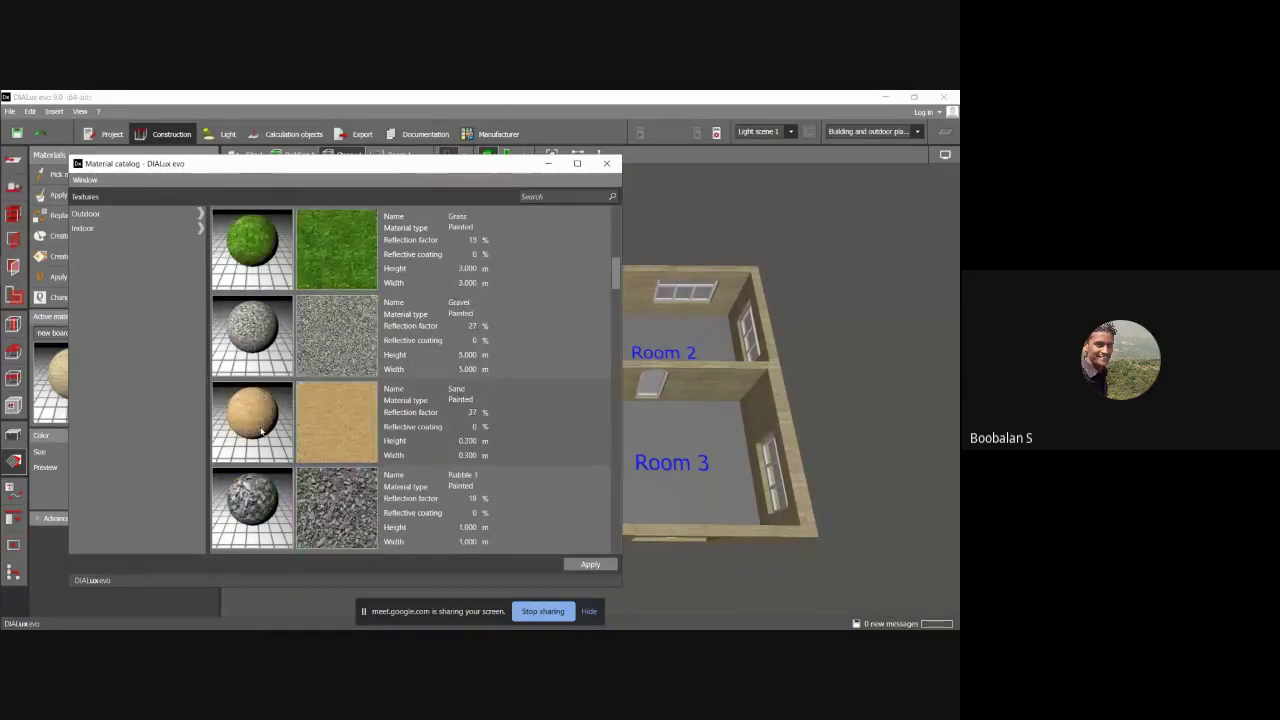
scroll(261, 428, down, 3)
scroll(261, 427, down, 3)
scroll(261, 427, down, 3)
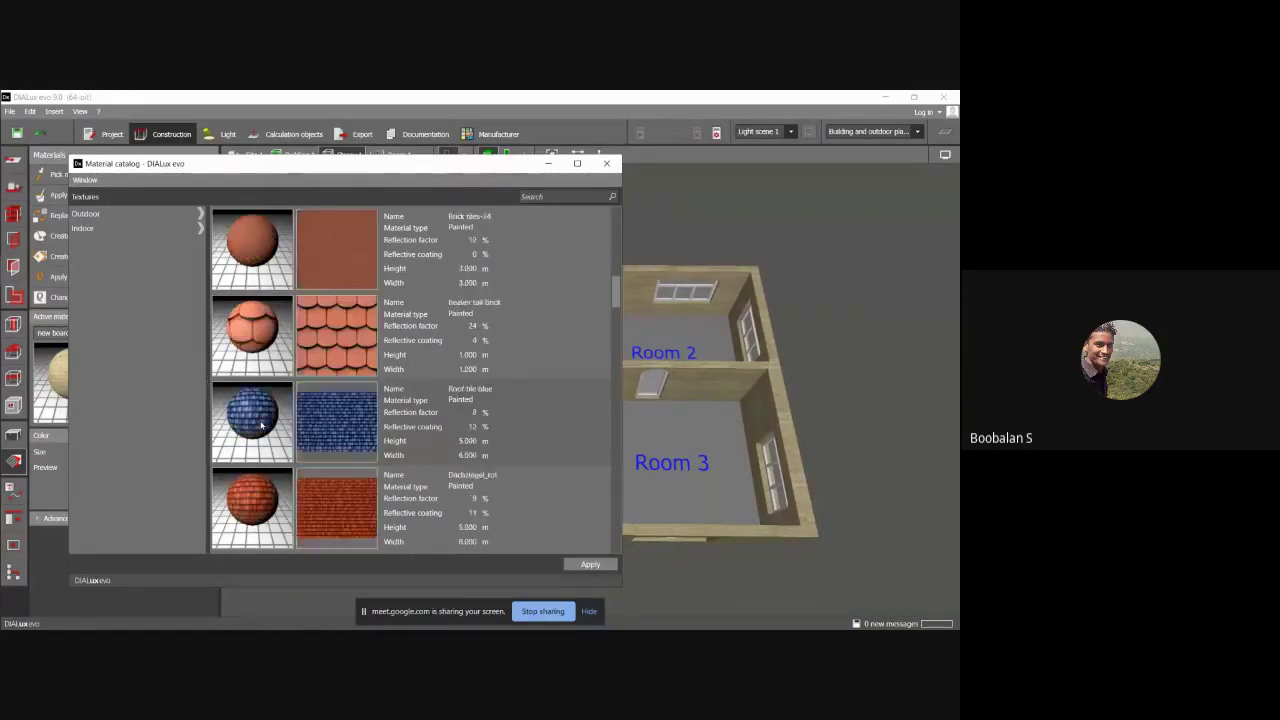
scroll(261, 427, down, 3)
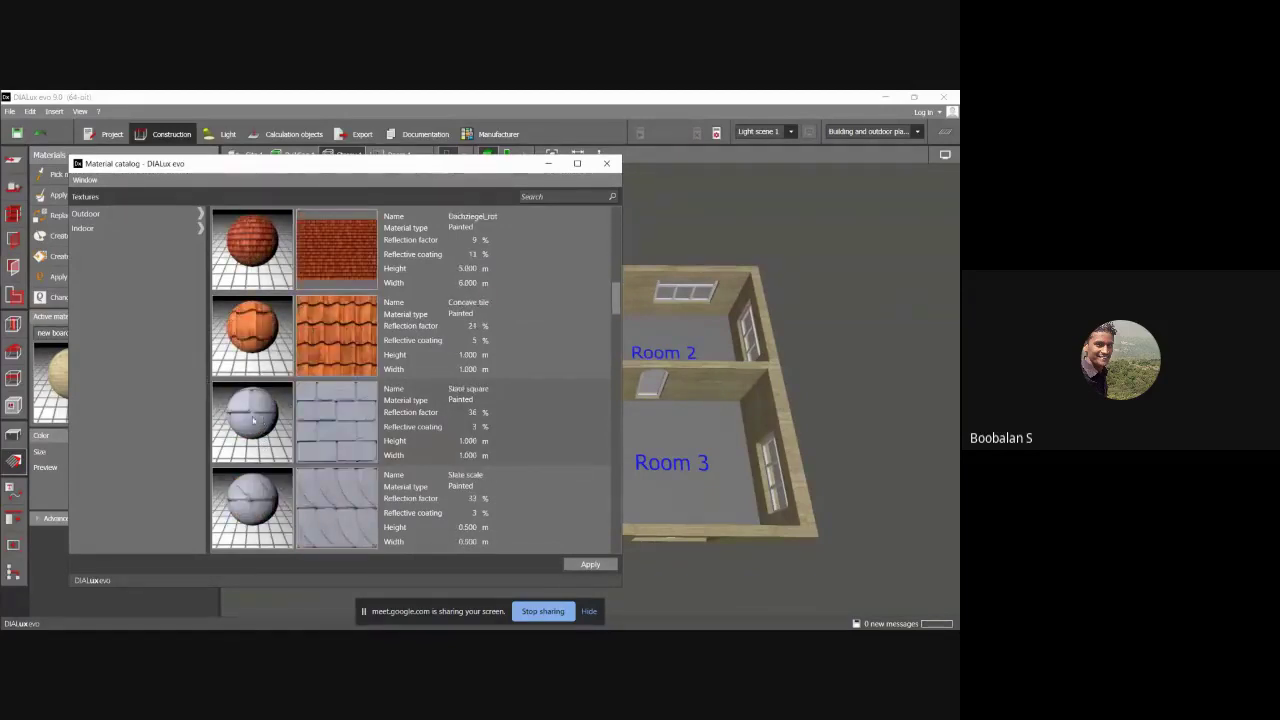
scroll(253, 420, down, 3)
scroll(253, 420, down, 3)
scroll(253, 420, down, 3)
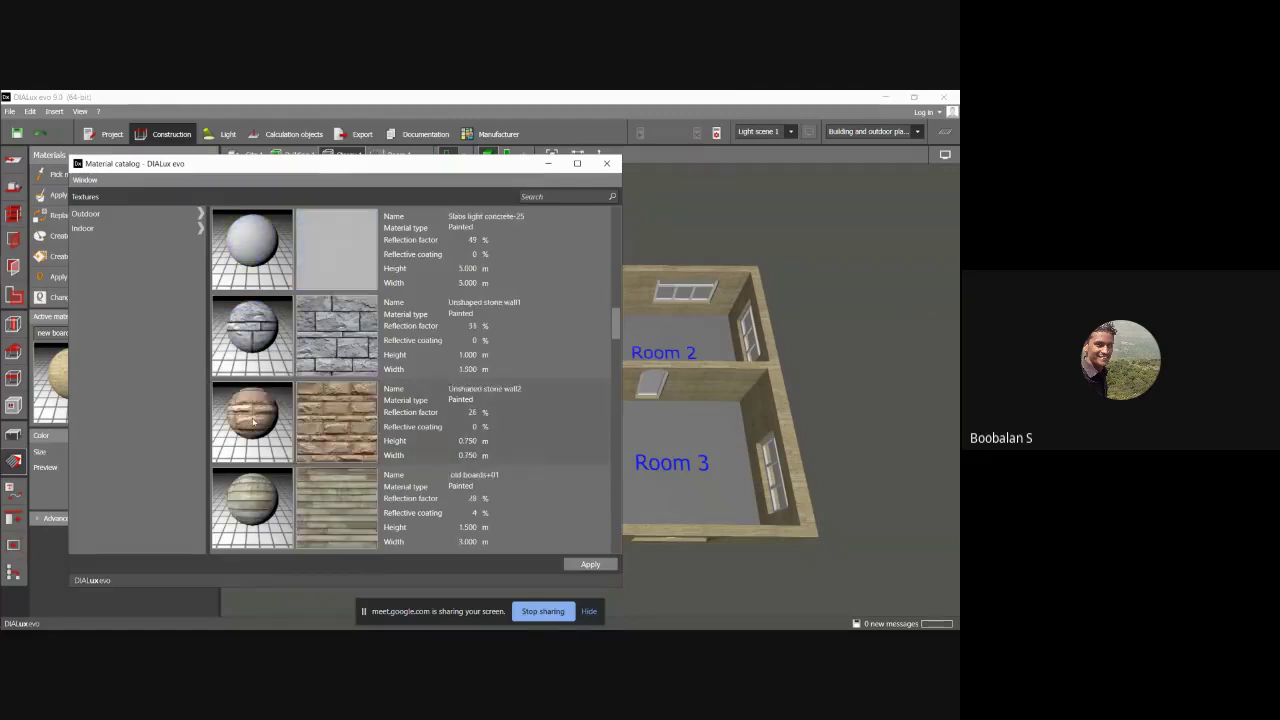
click(606, 163)
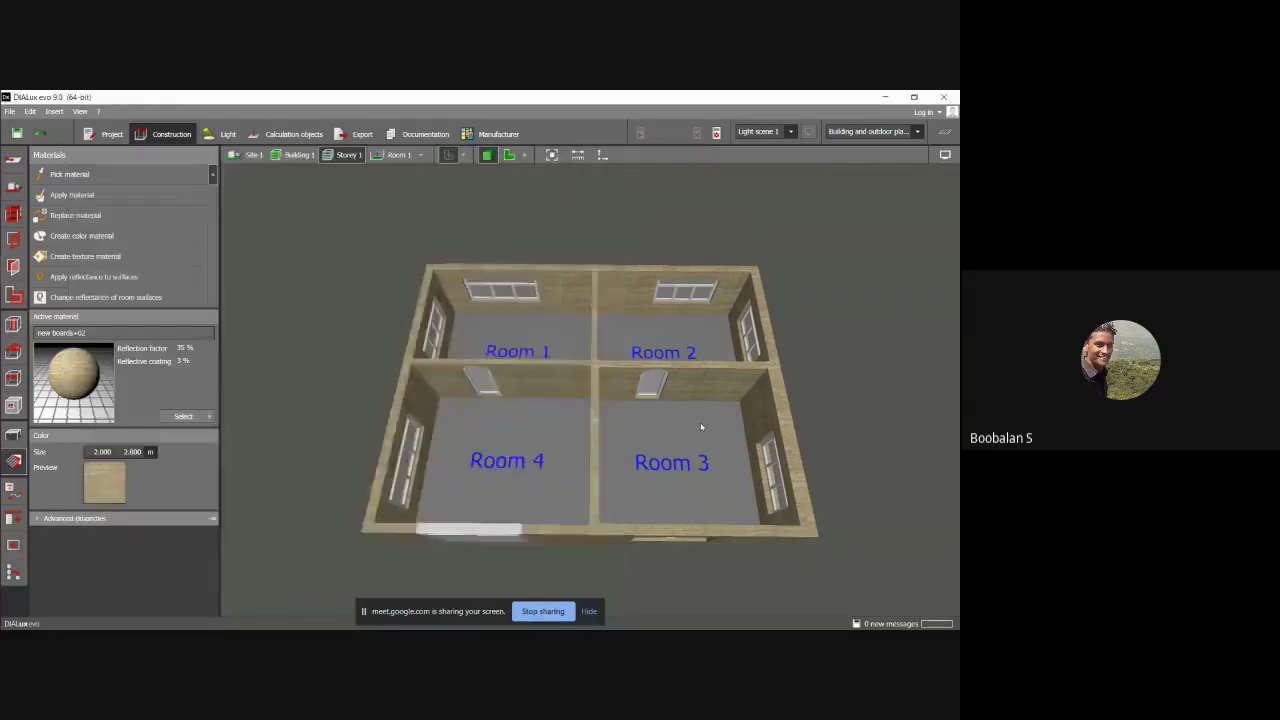
Inspect the board-textured walls, door and windows in 3D from several angles.
right_drag(485, 440, 482, 355)
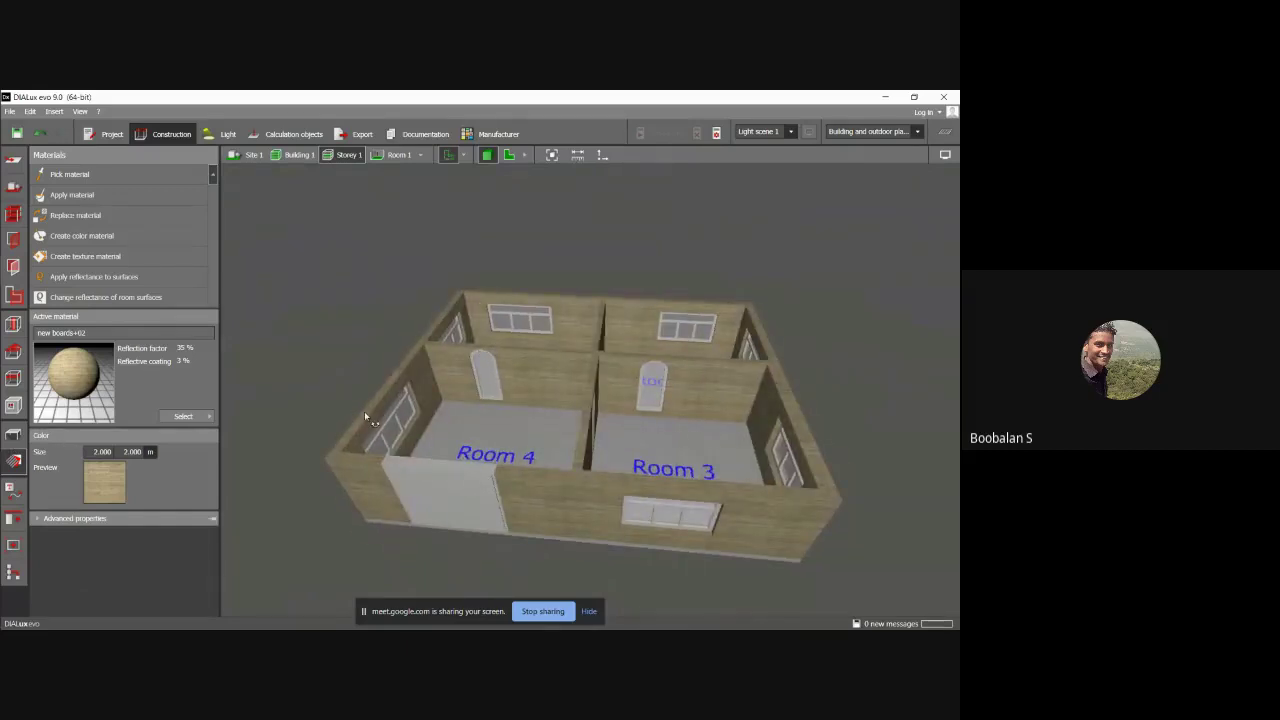
right_drag(366, 418, 200, 400)
mouse_move(20, 186)
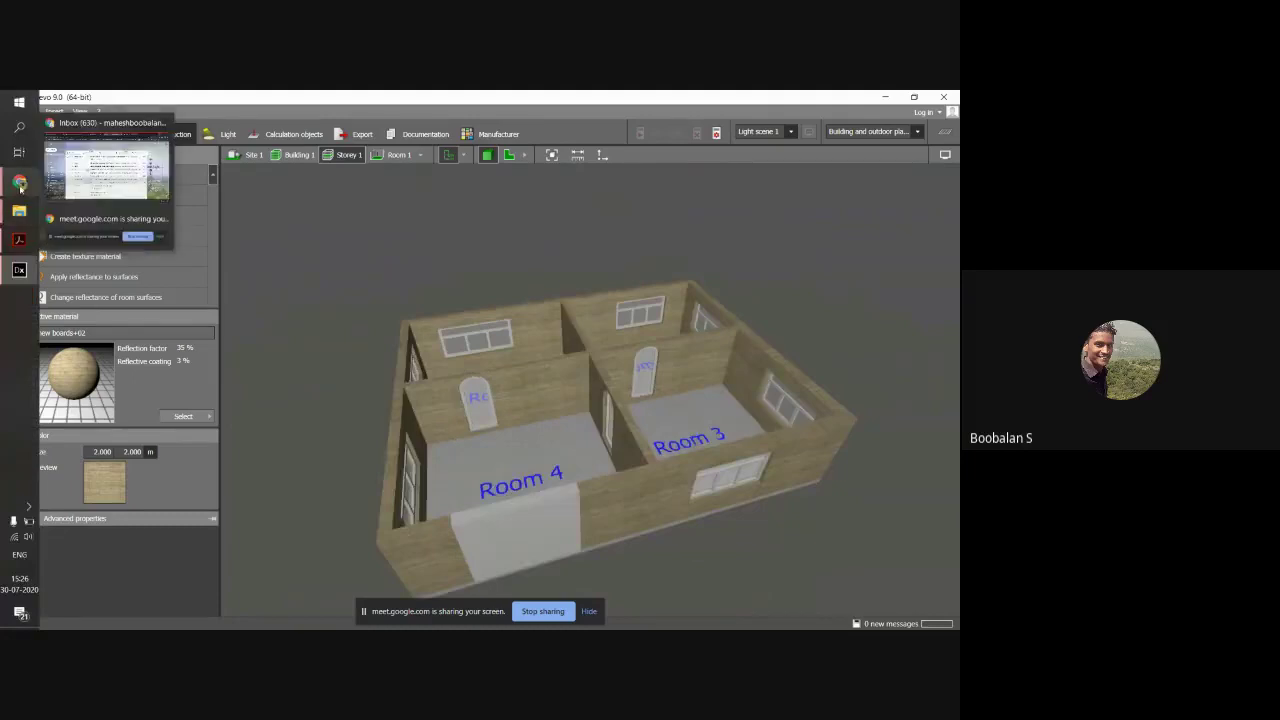
Switch to the furniture and objects tool and open its object catalogue.
right_drag(299, 405, 250, 422)
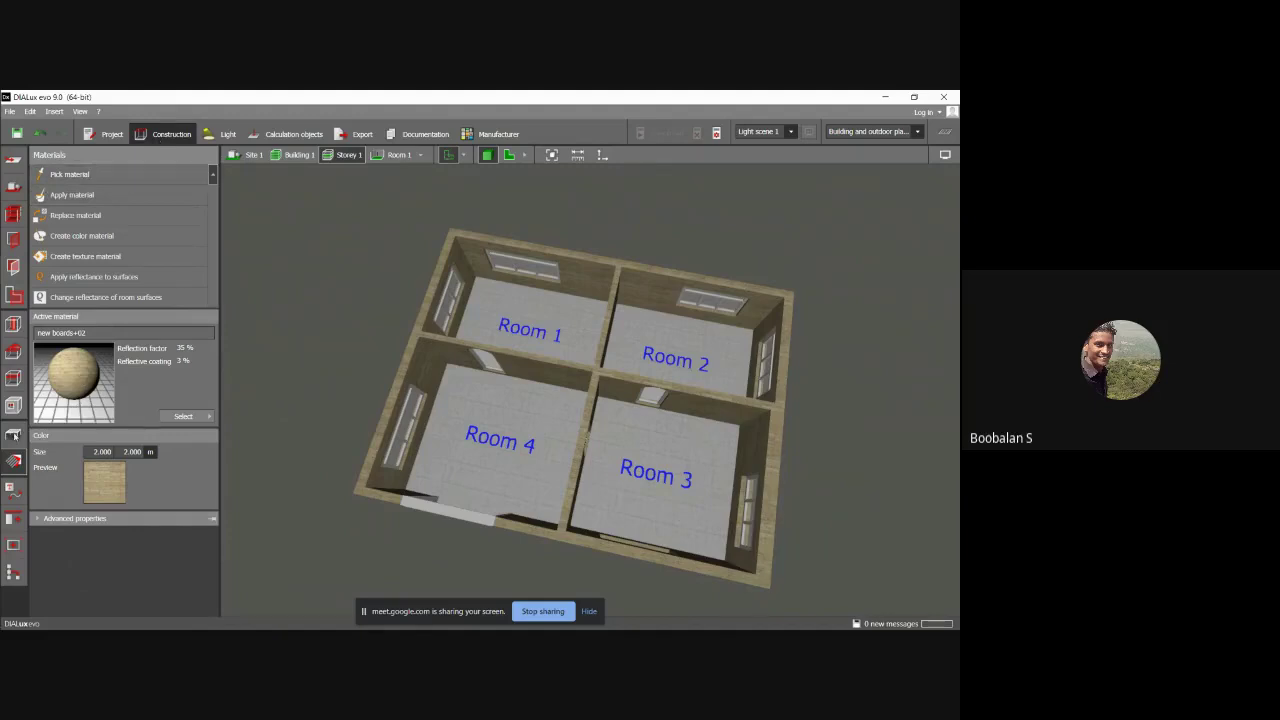
click(14, 436)
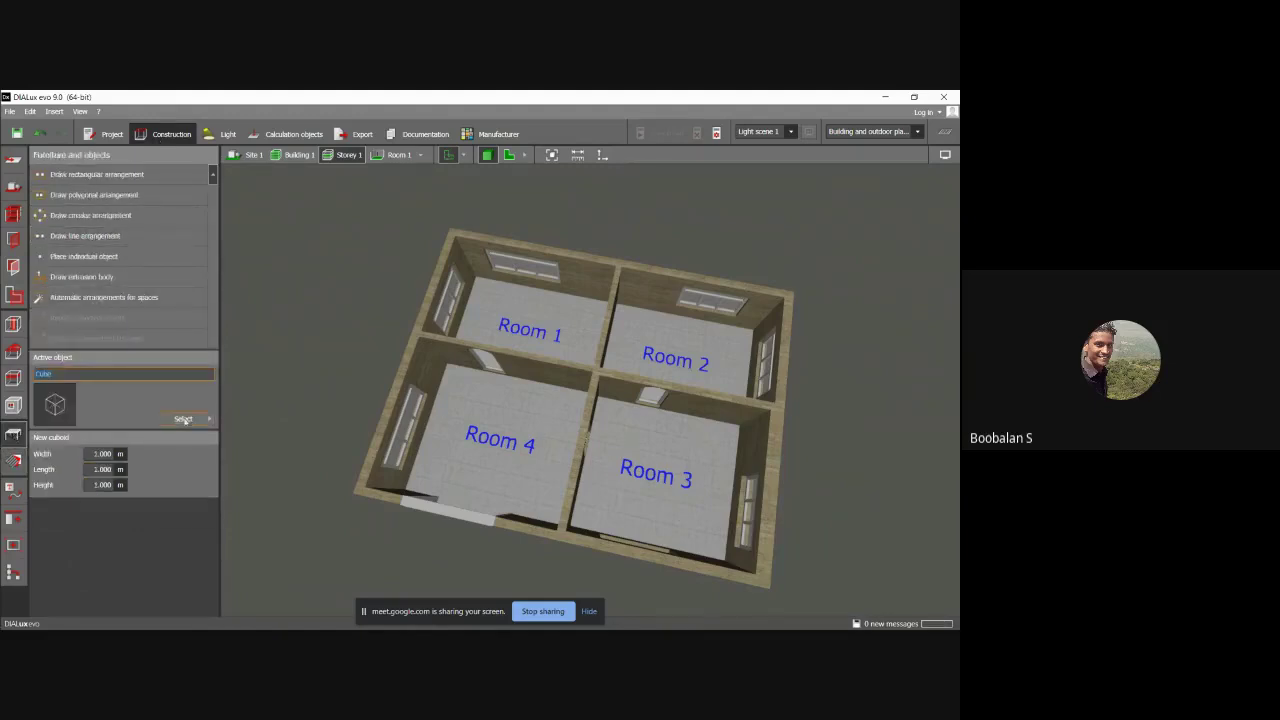
click(65, 408)
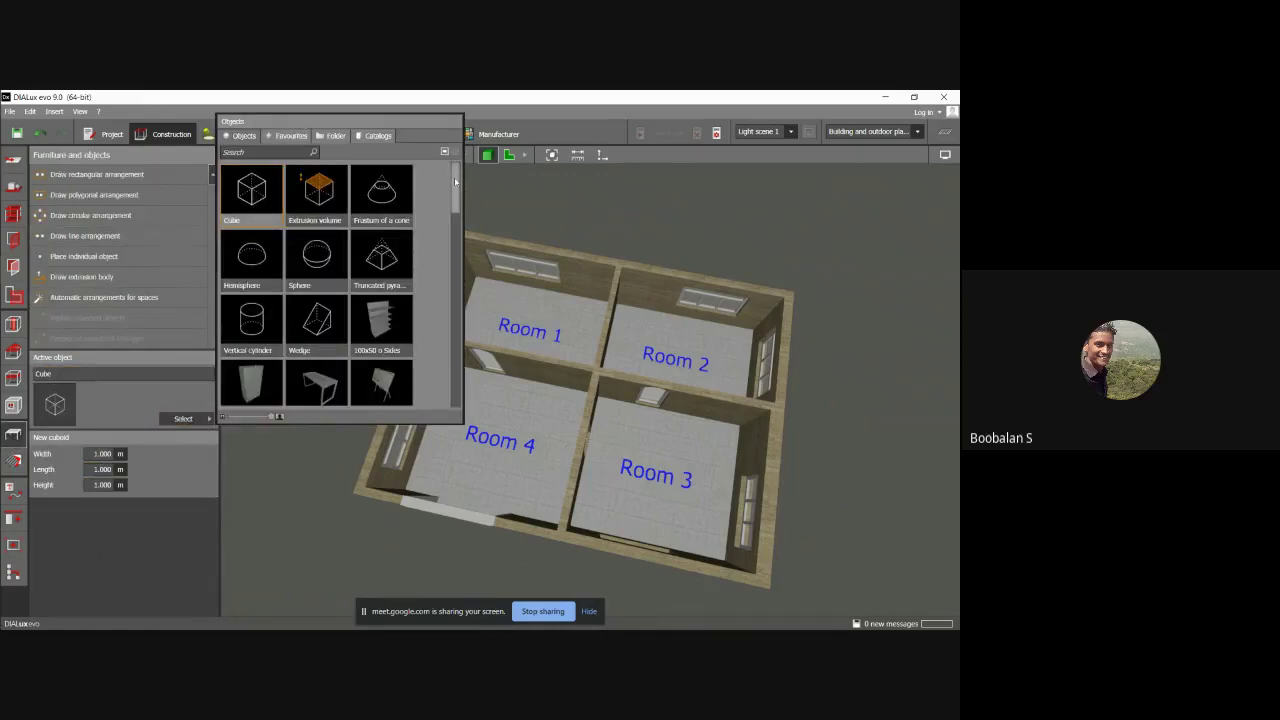
Look through the furniture, people and other models in the object catalogue and choose bed 3 as the active object.
drag(457, 185, 458, 225)
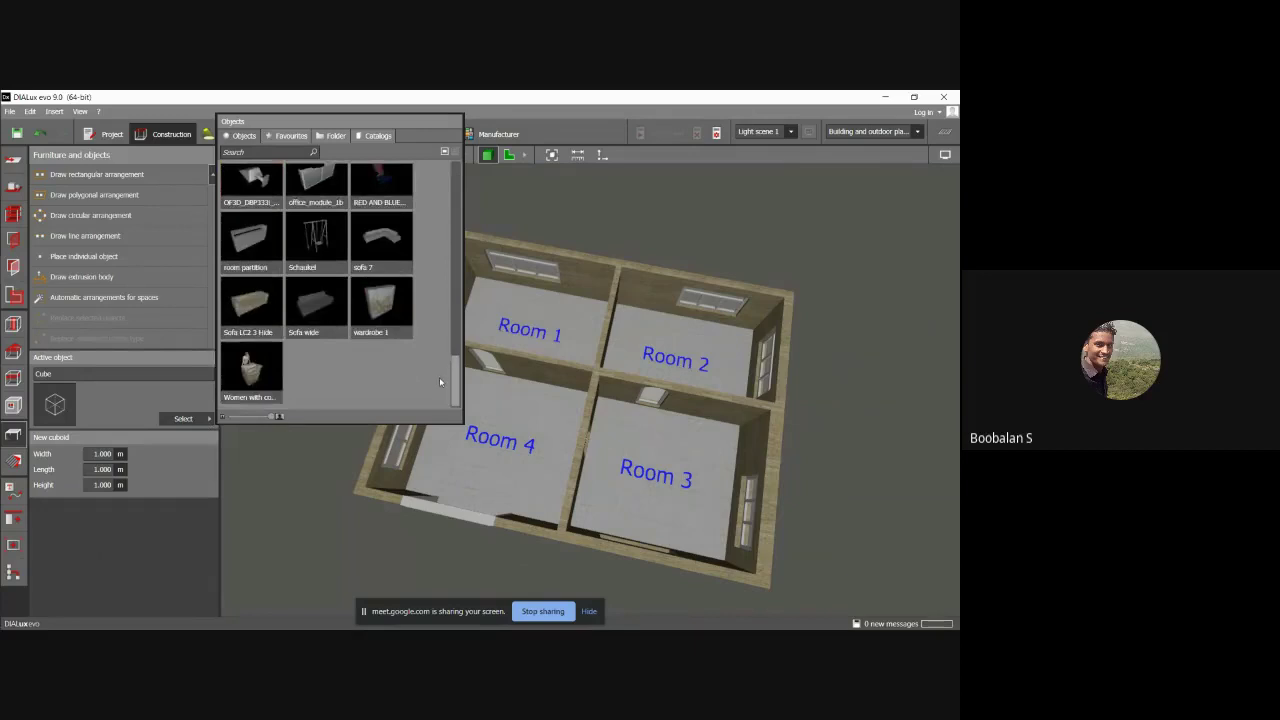
scroll(440, 375, up, 1)
scroll(439, 370, up, 6)
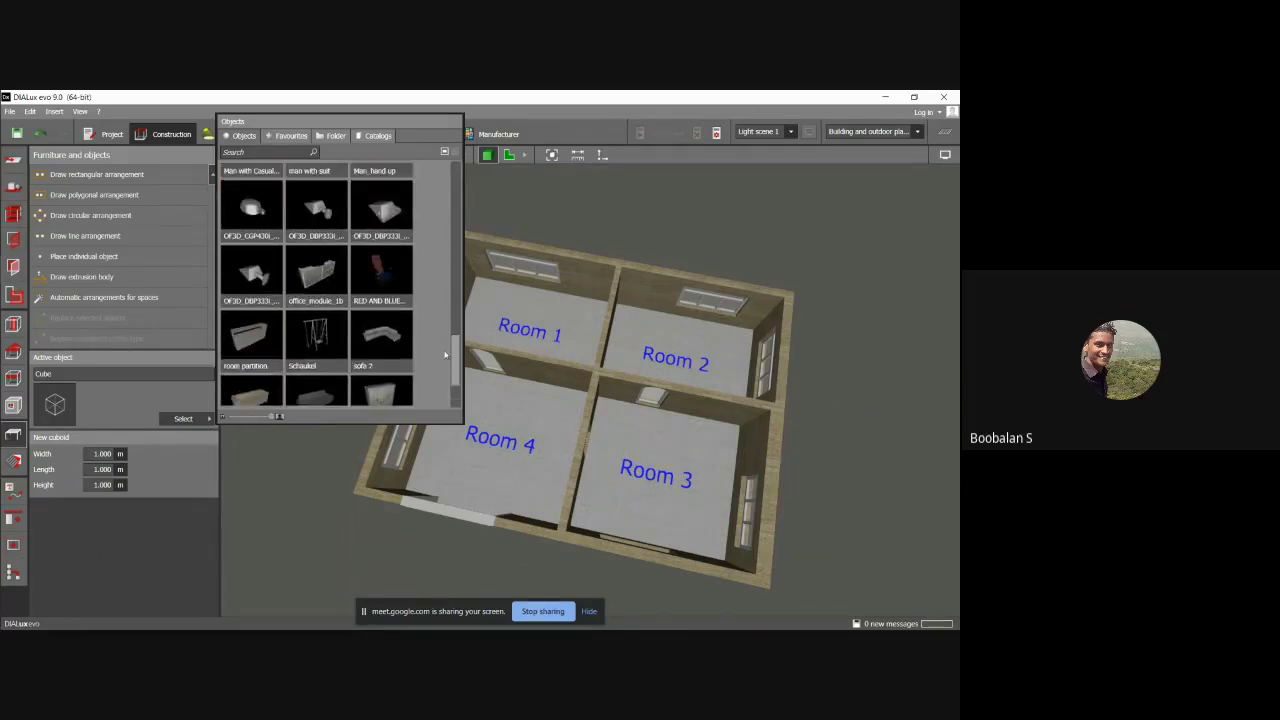
scroll(440, 300, up, 10)
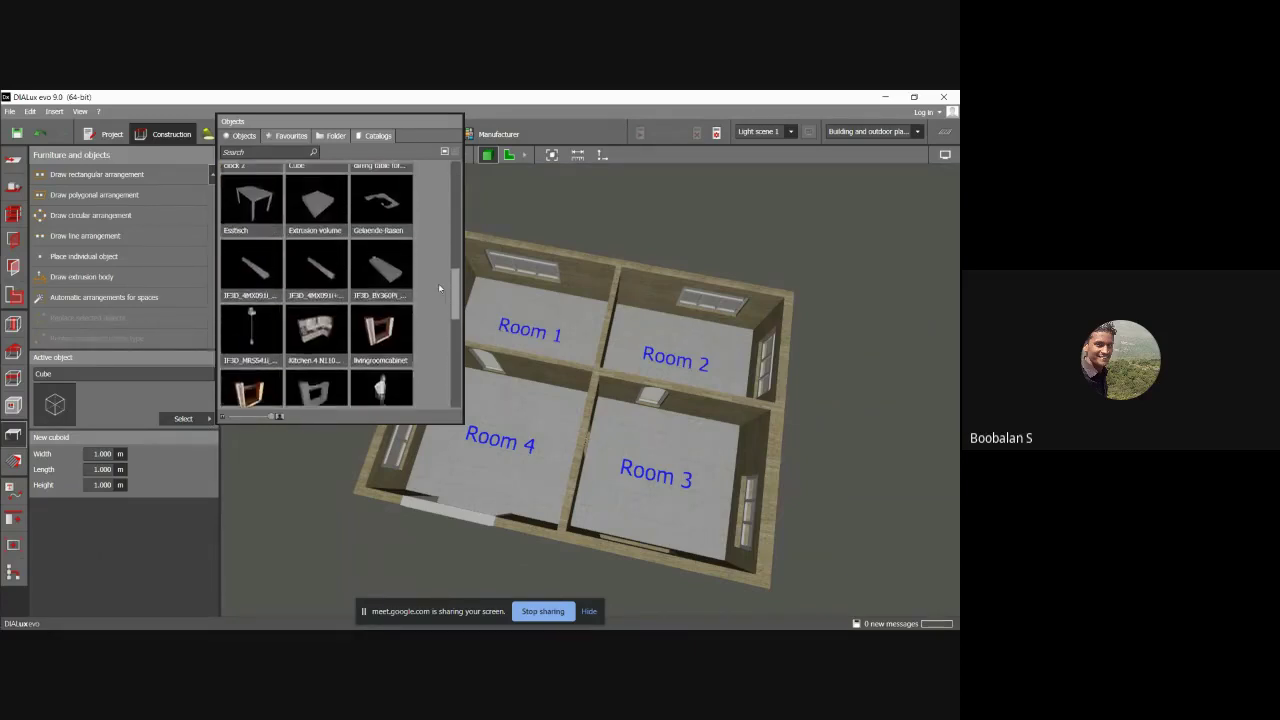
scroll(438, 267, up, 8)
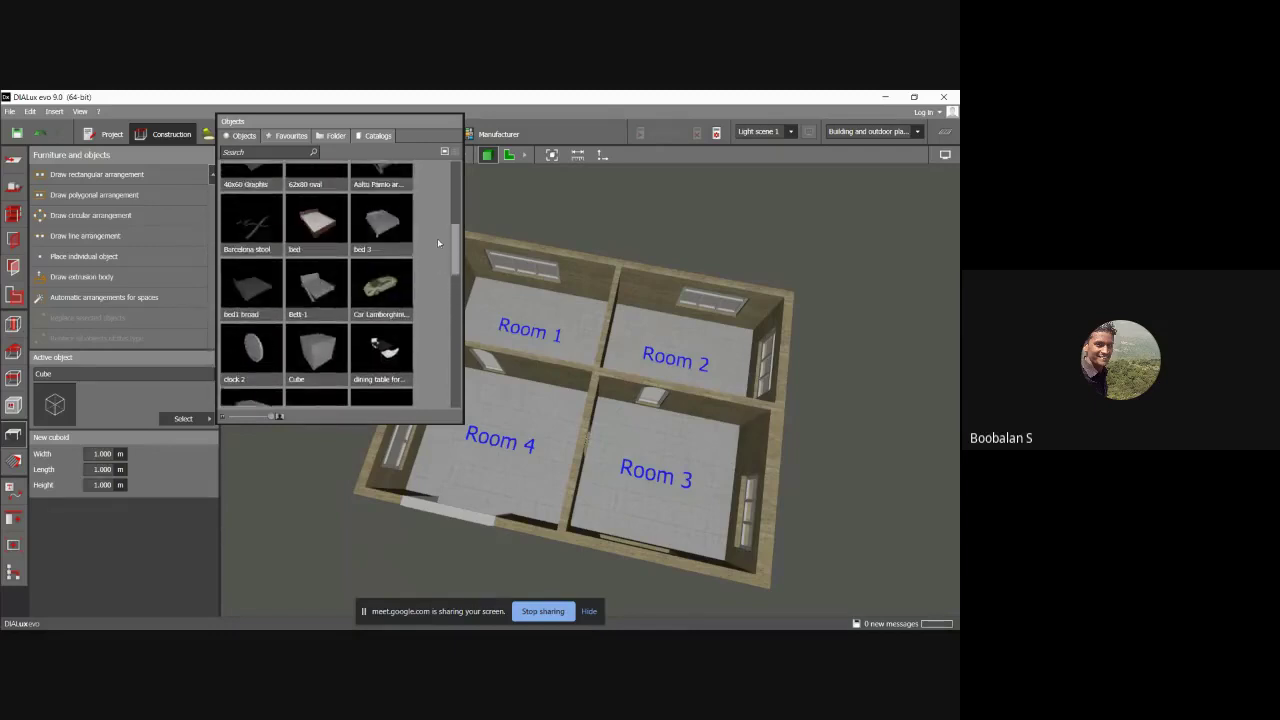
scroll(438, 225, down, 2)
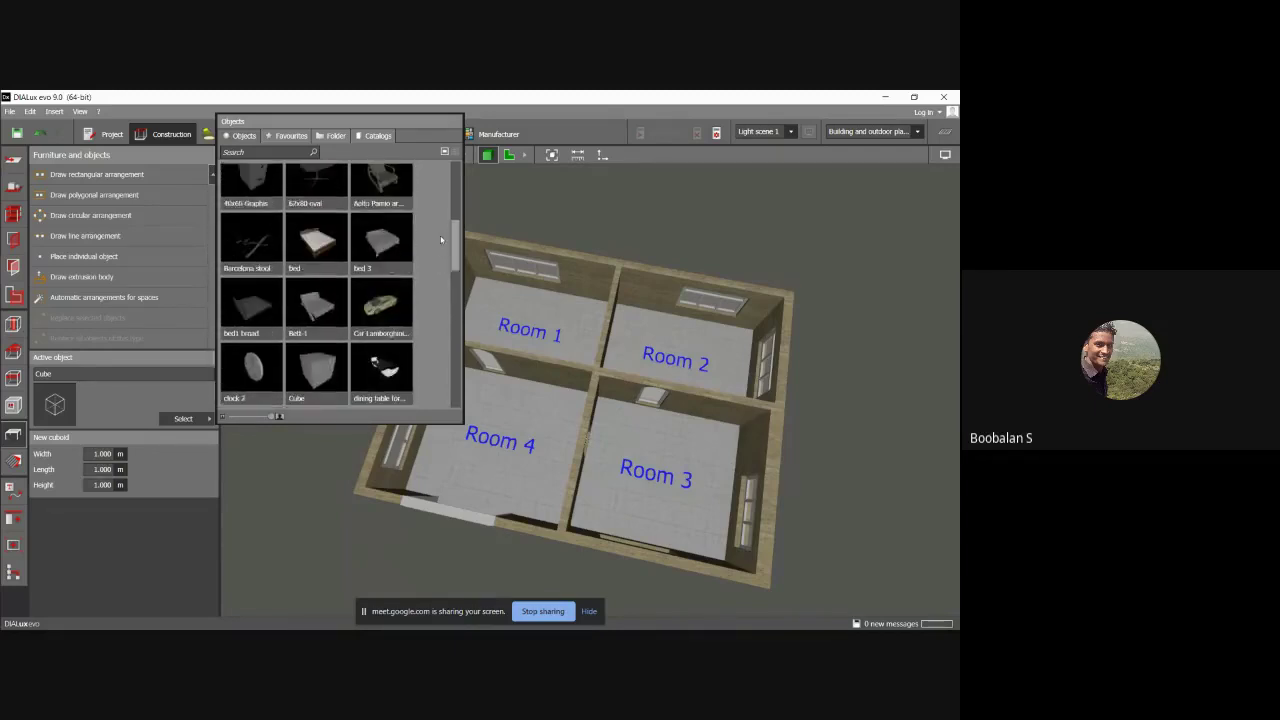
scroll(444, 338, down, 15)
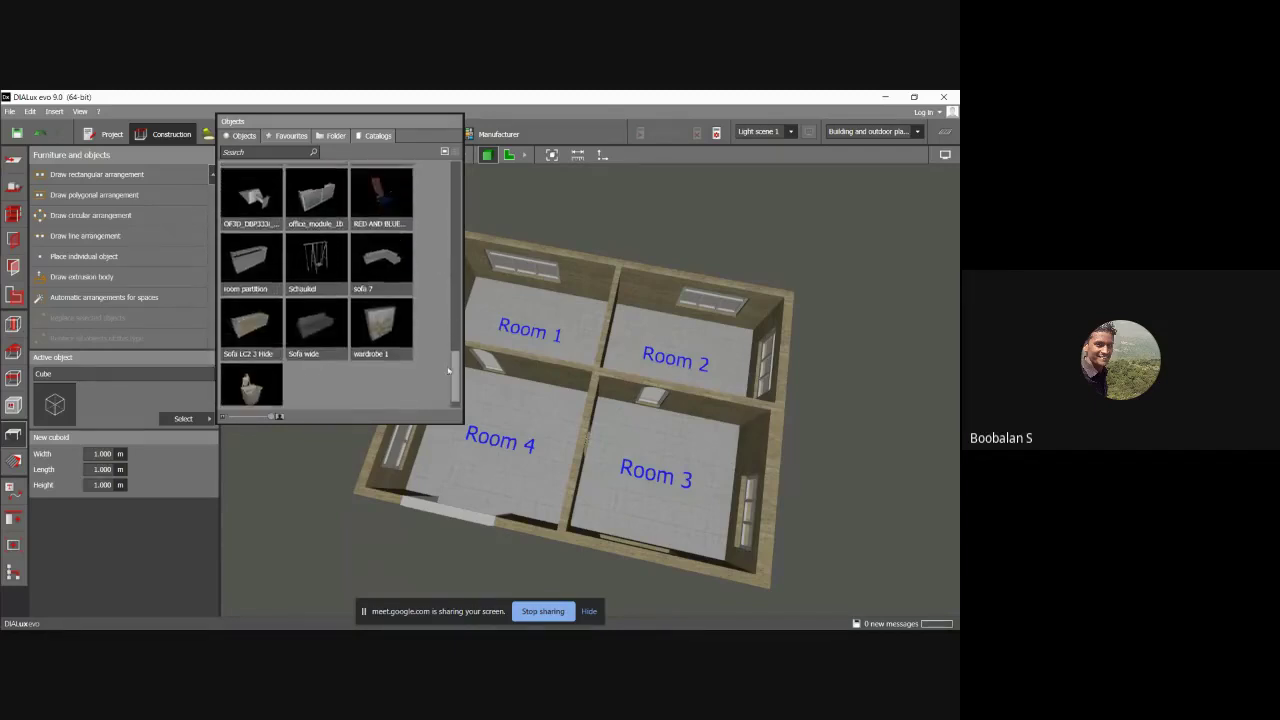
scroll(449, 355, up, 15)
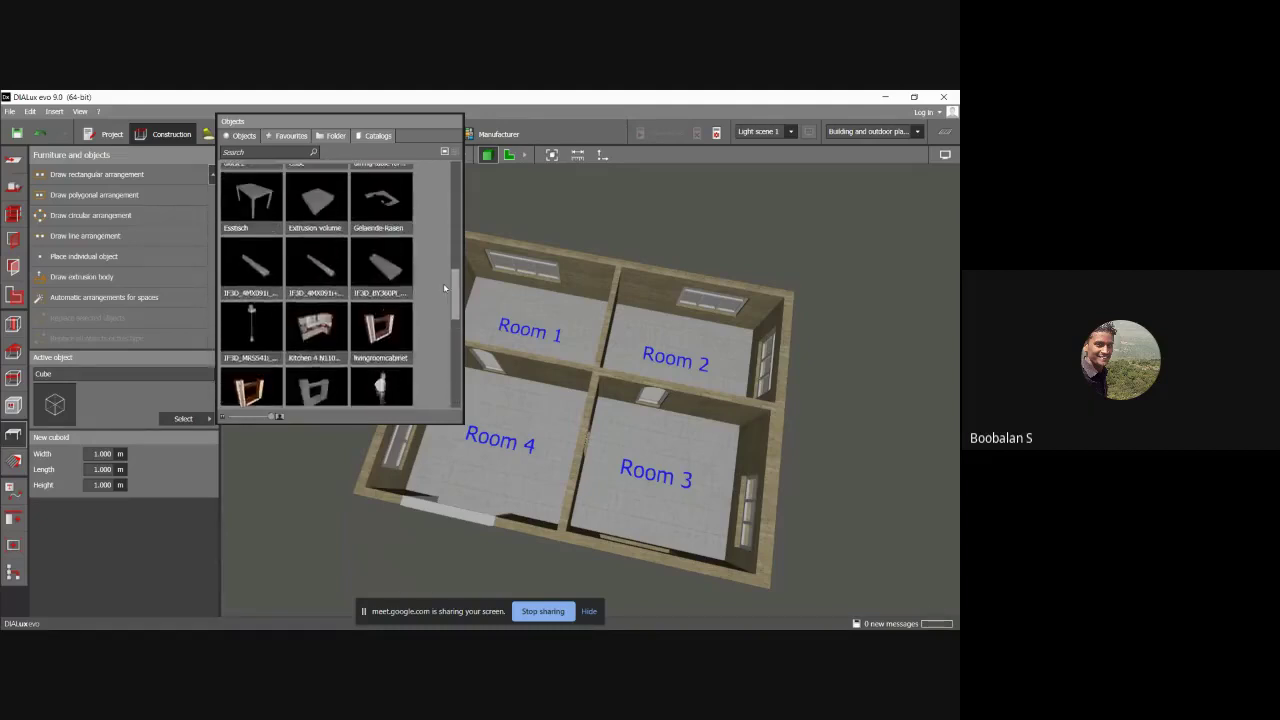
scroll(442, 266, up, 3)
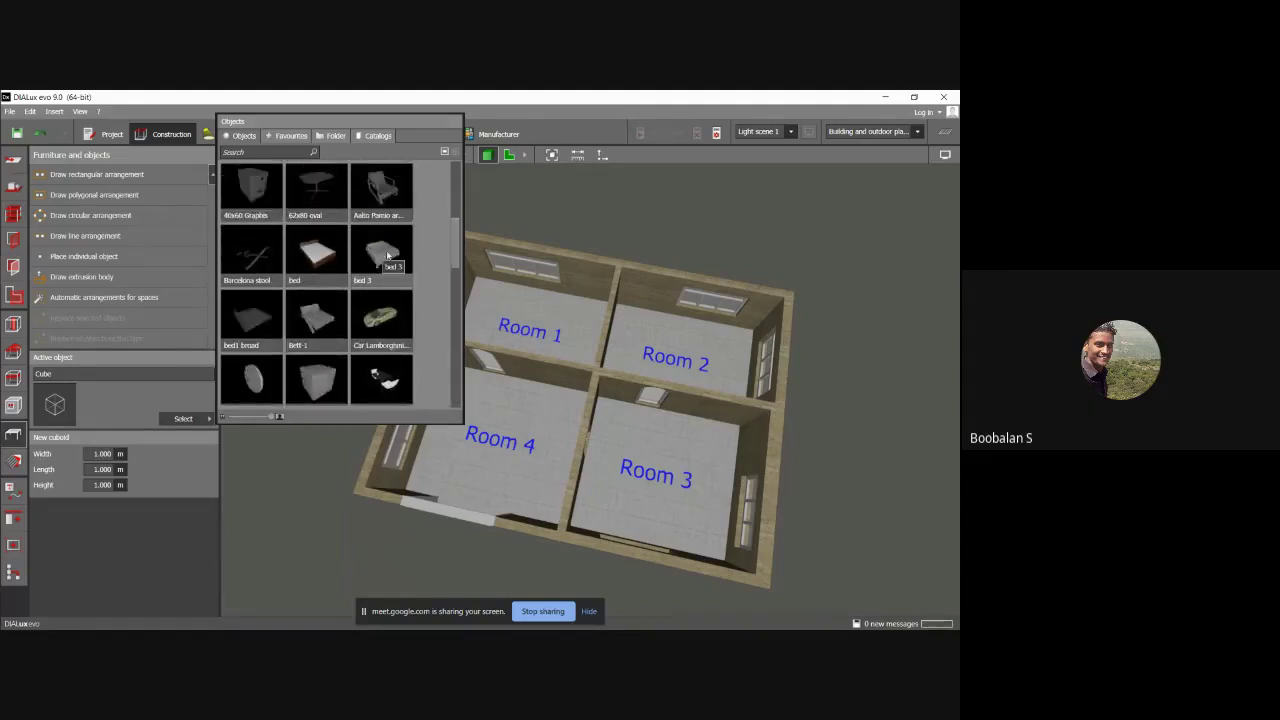
click(389, 255)
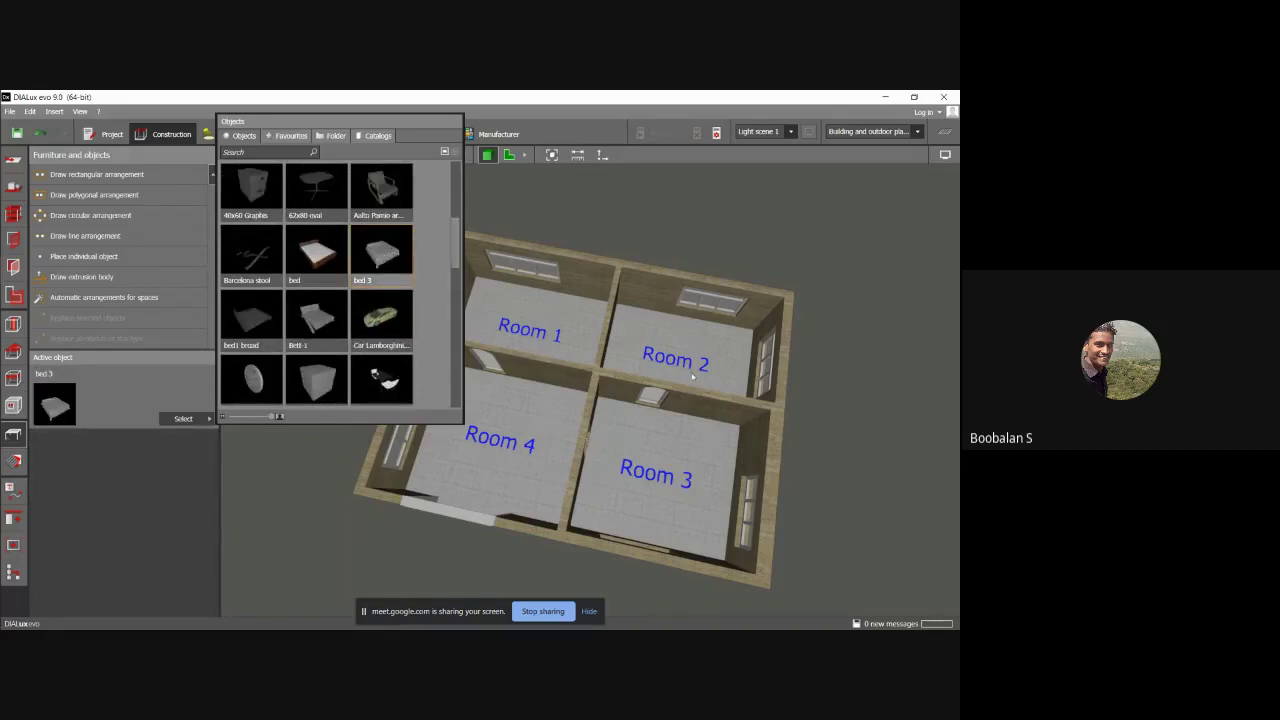
Place a bed 3 near the outer window wall of Room 2 at about 9.536, -1.029 m, and dismiss the save prompt.
mouse_move(843, 386)
right_down()
mouse_move(849, 357)
mouse_move(868, 391)
right_up()
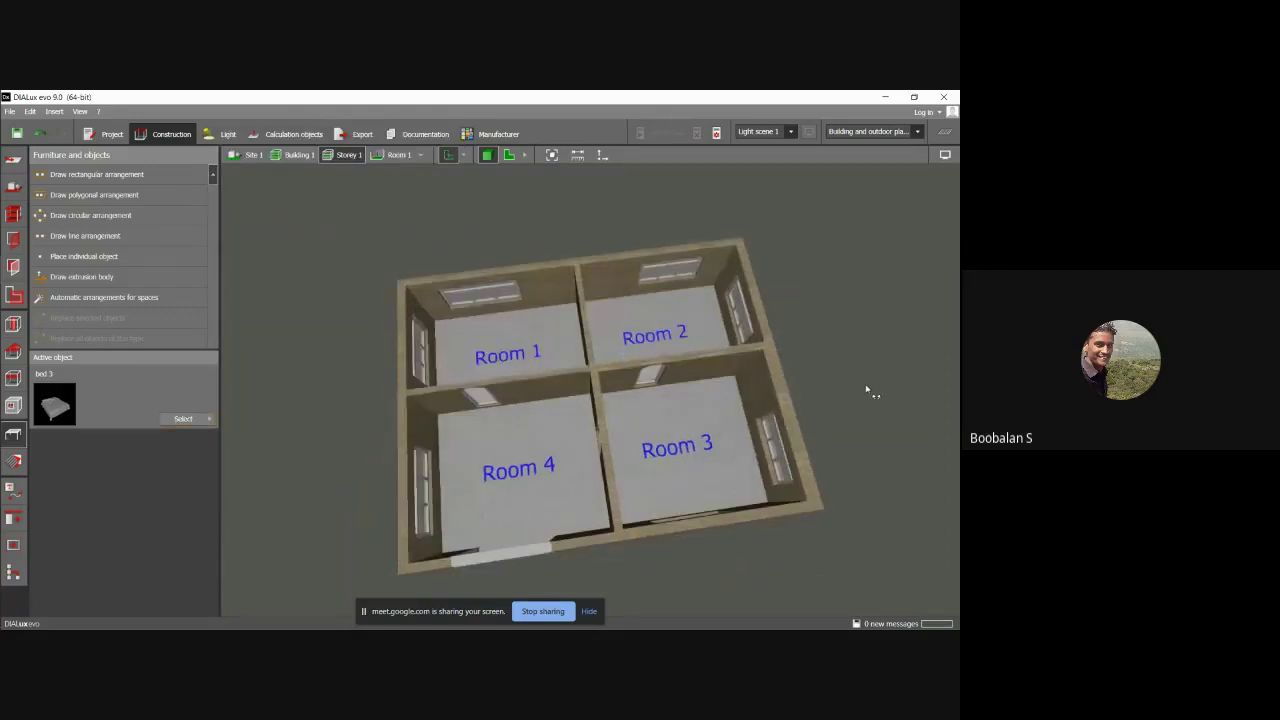
mouse_move(19, 269)
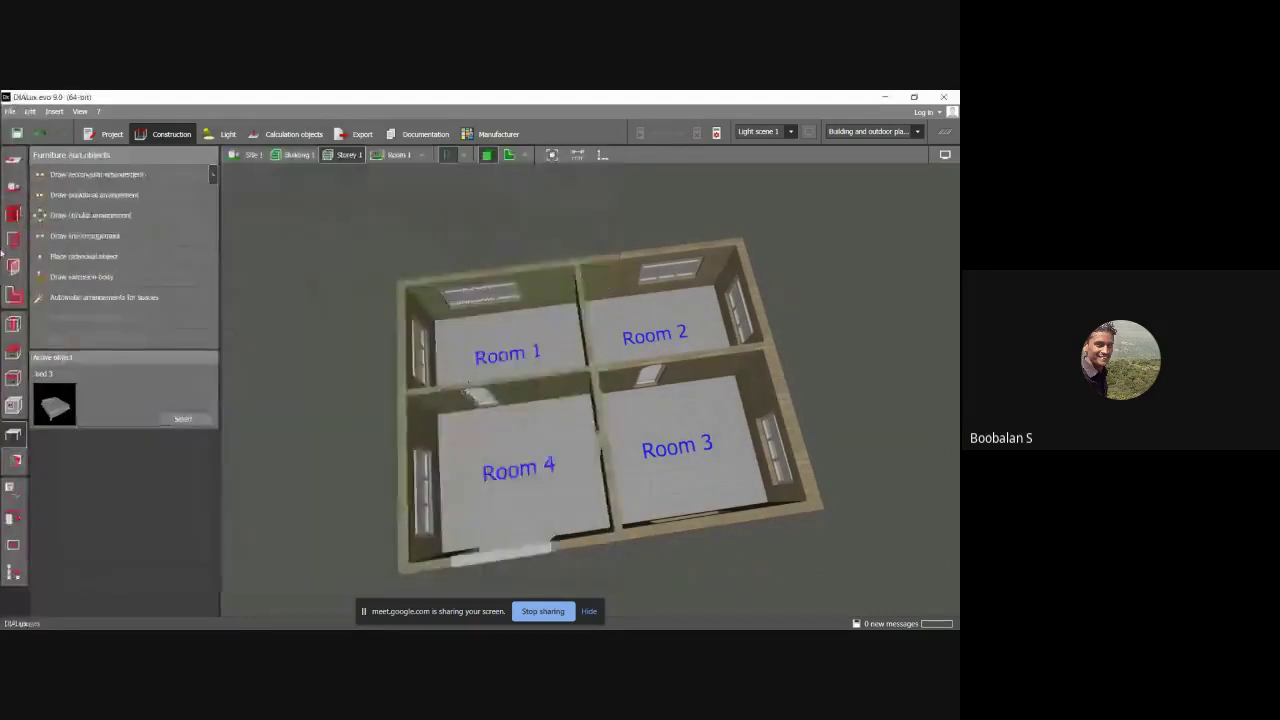
click(183, 418)
click(377, 247)
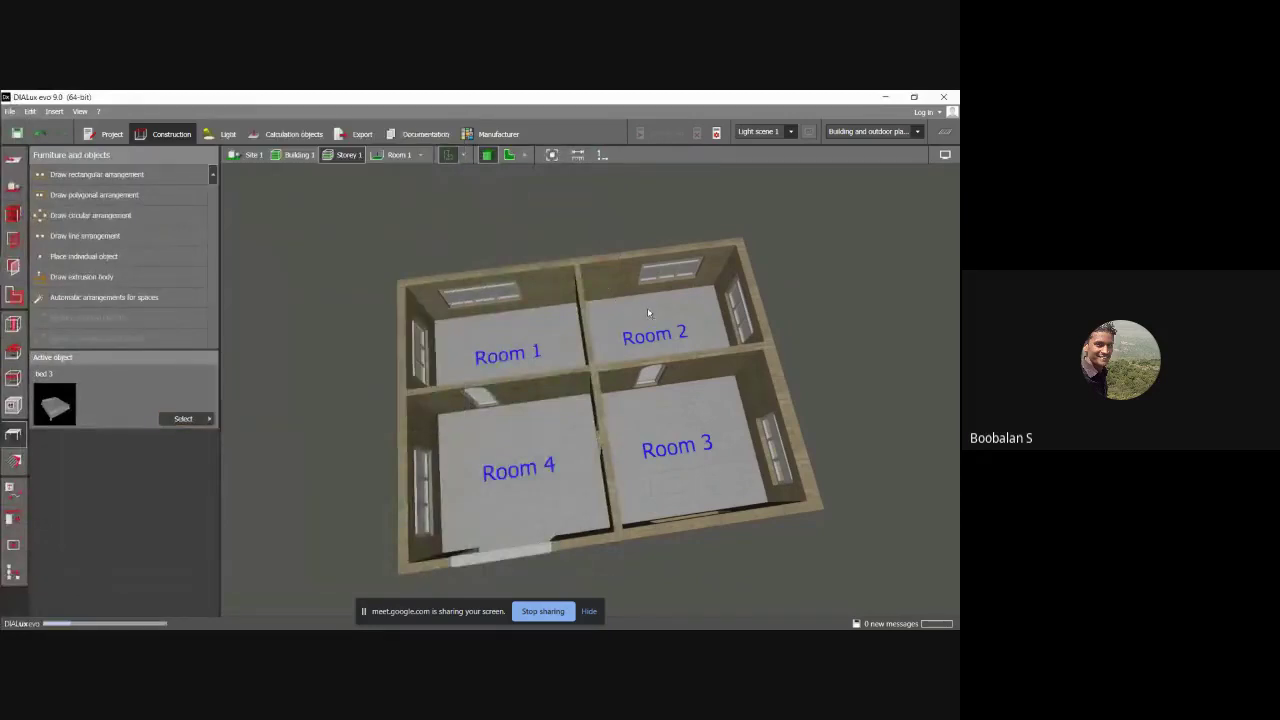
click(647, 309)
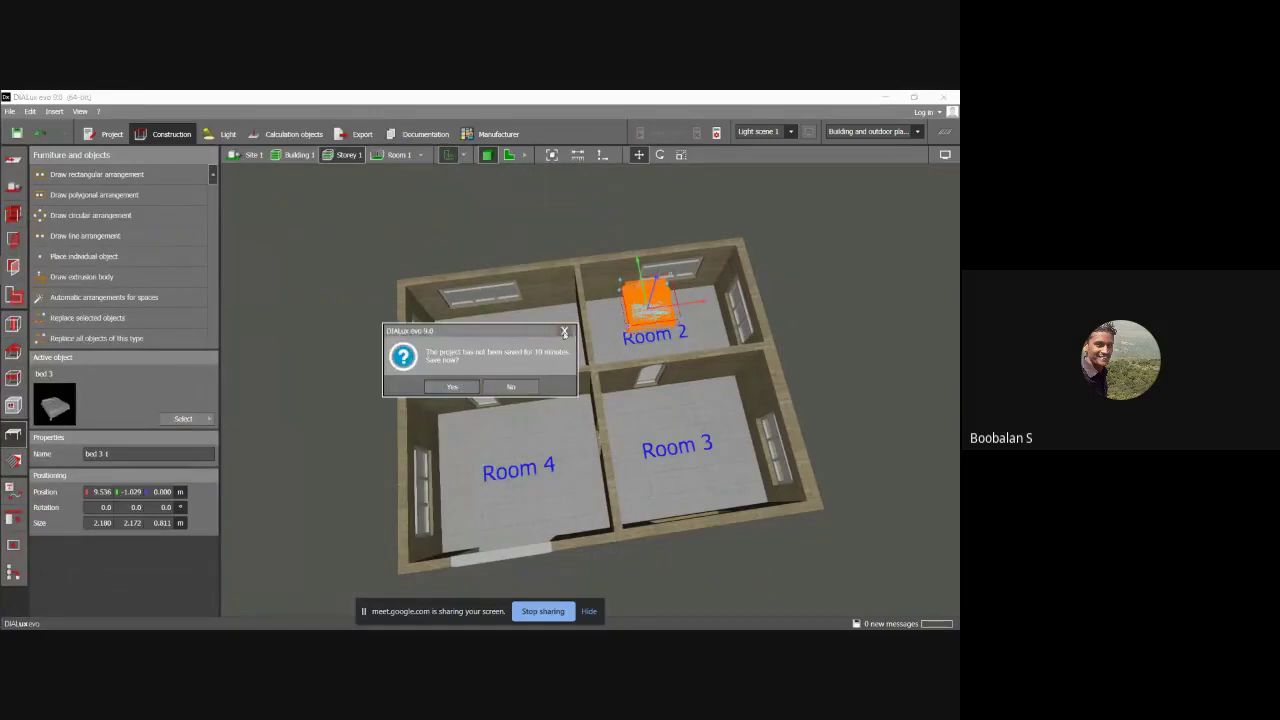
click(565, 332)
click(677, 330)
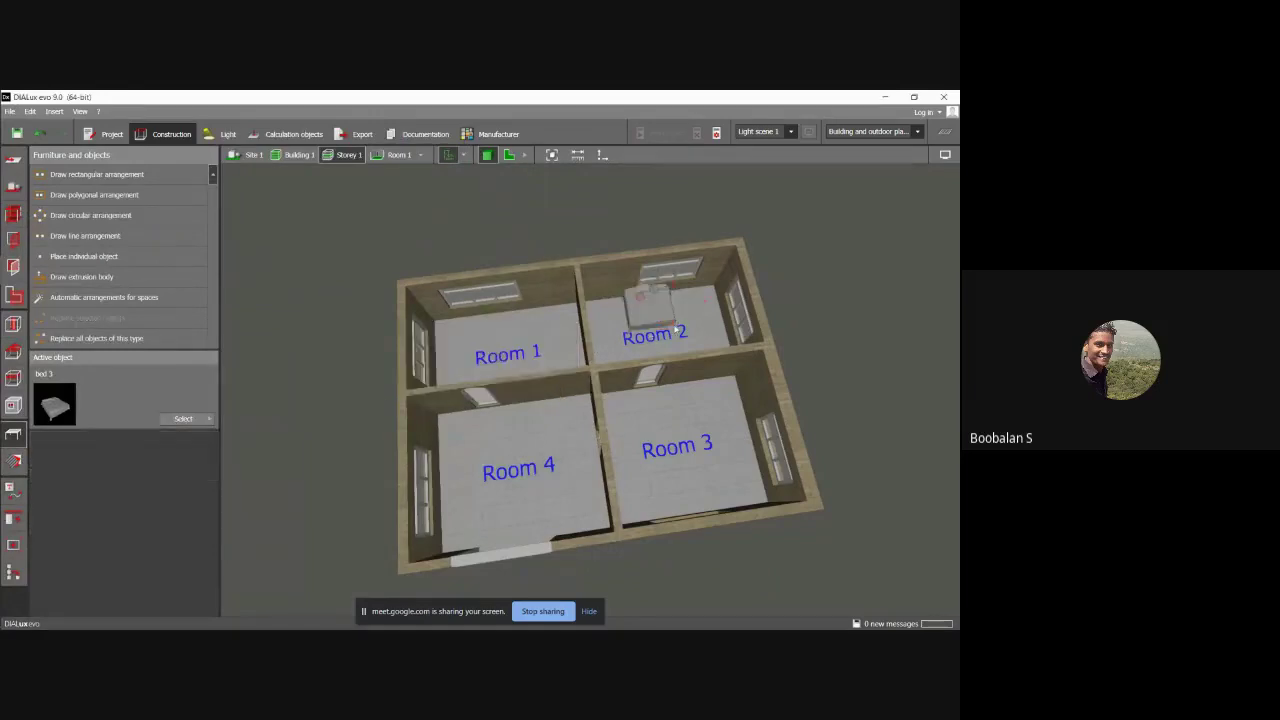
Move the bed towards the middle of Room 2 at about 10.100, -2.400 m and rotate it -90° about its vertical axis.
scroll(654, 316, up, 8)
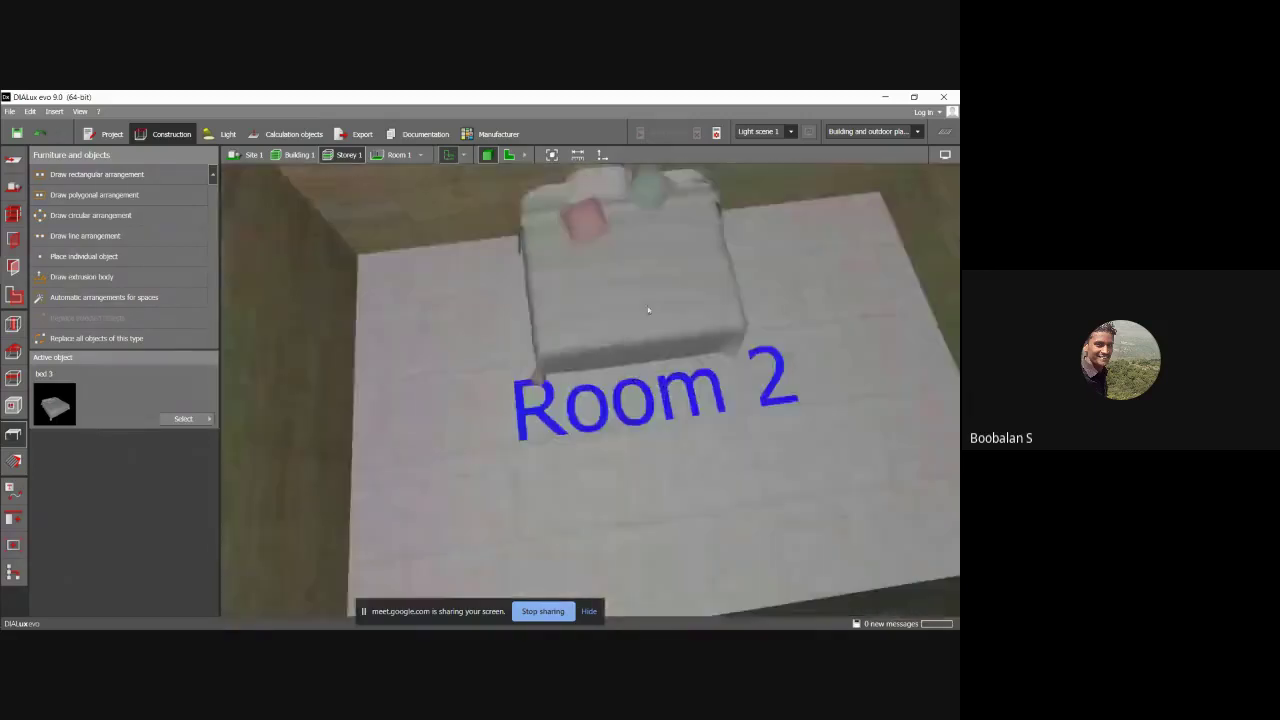
right_drag(614, 281, 645, 267)
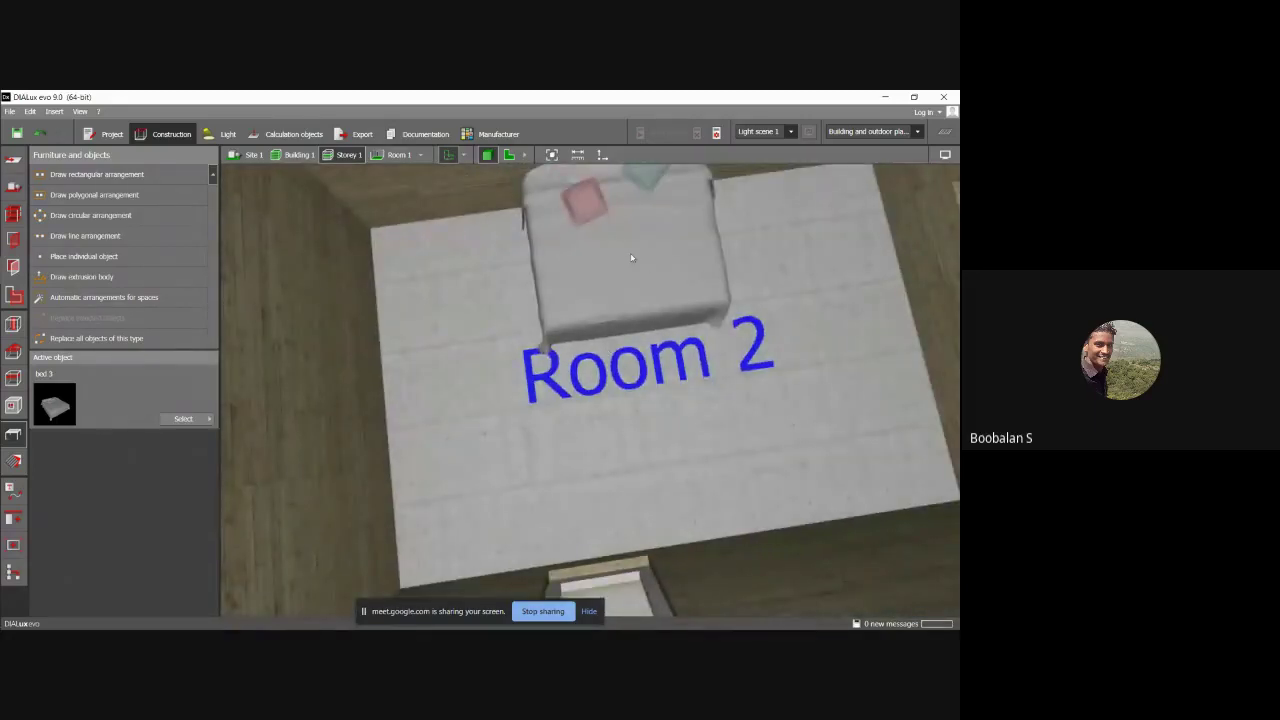
click(580, 200)
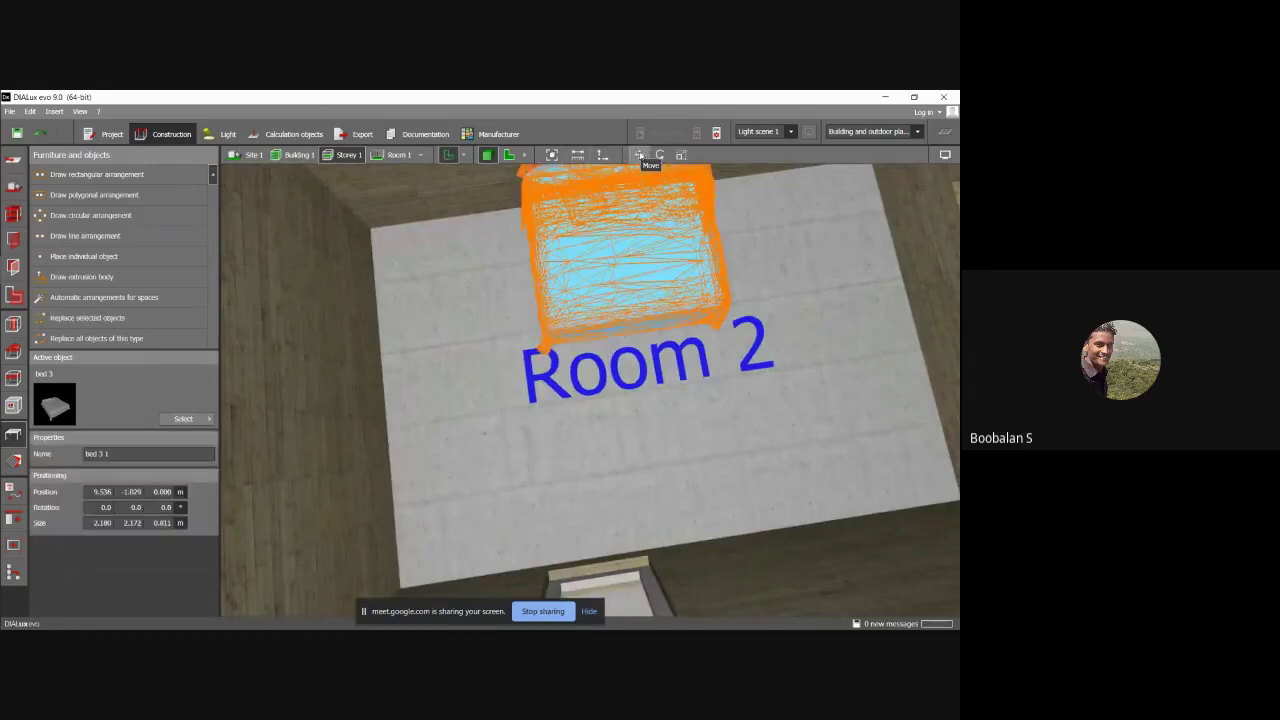
click(639, 155)
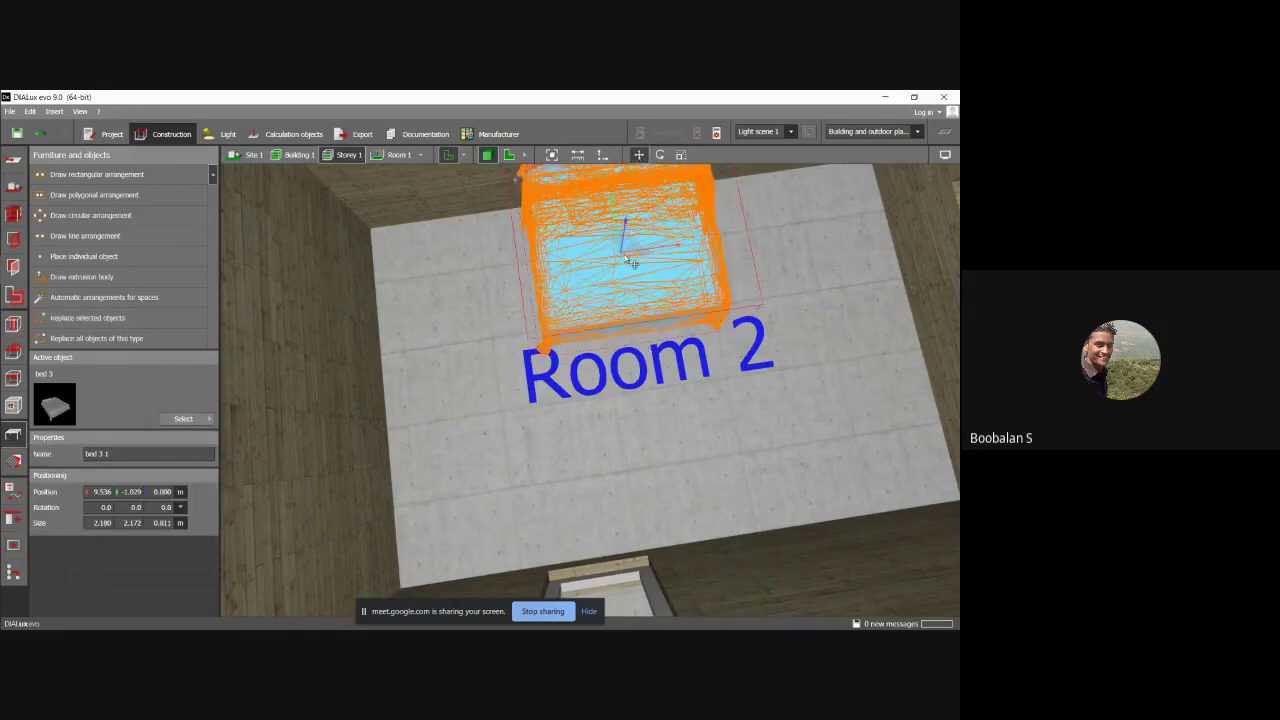
drag(623, 257, 689, 371)
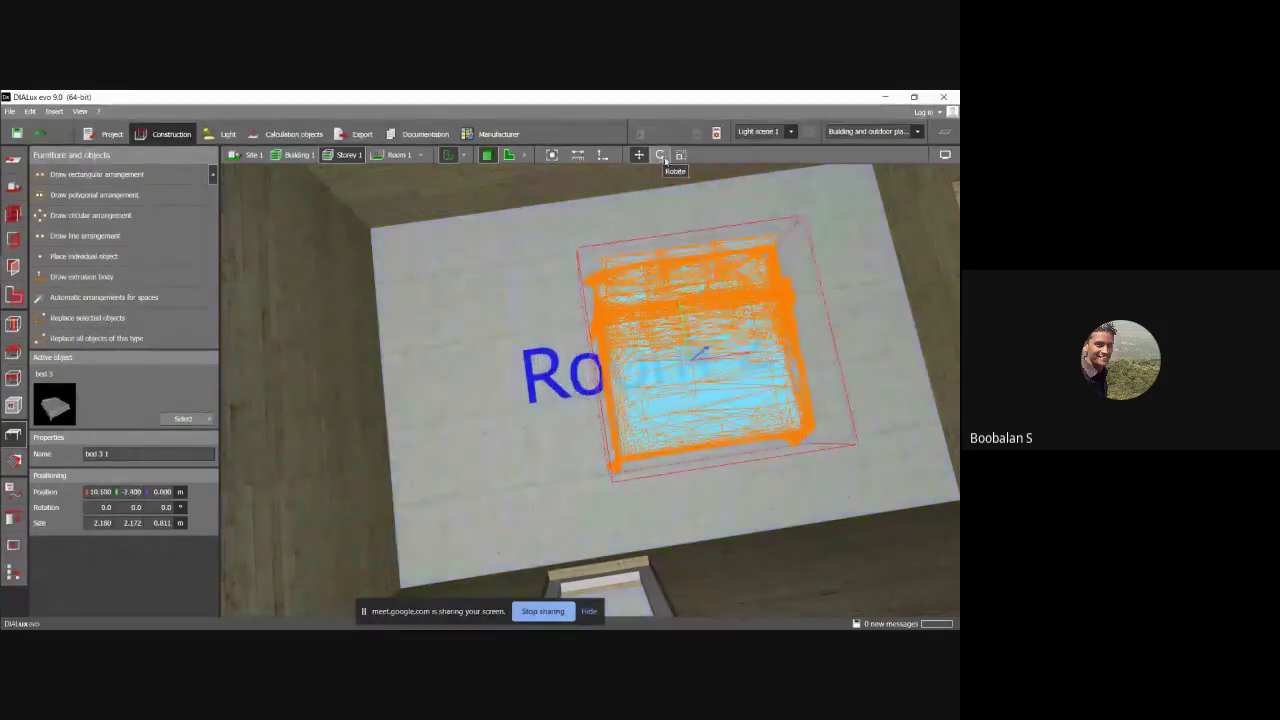
click(660, 155)
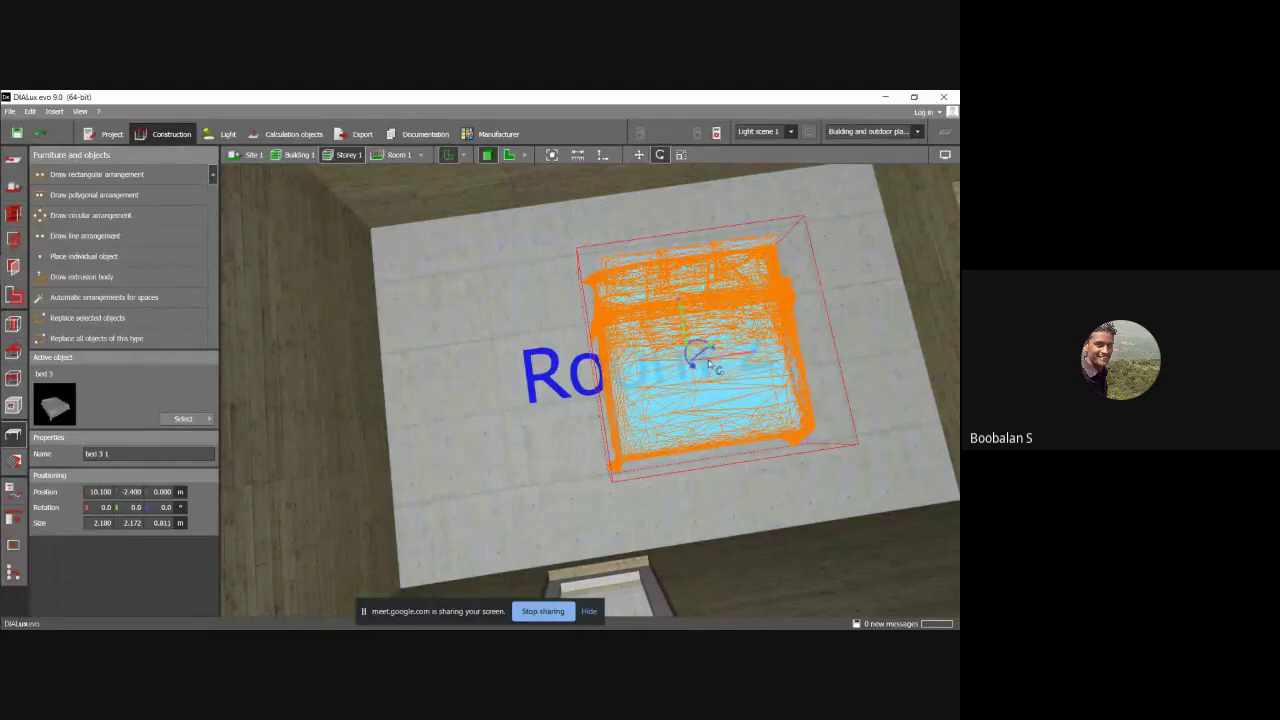
mouse_move(709, 368)
mouse_down()
mouse_move(695, 380)
mouse_move(699, 368)
mouse_up()
click(524, 362)
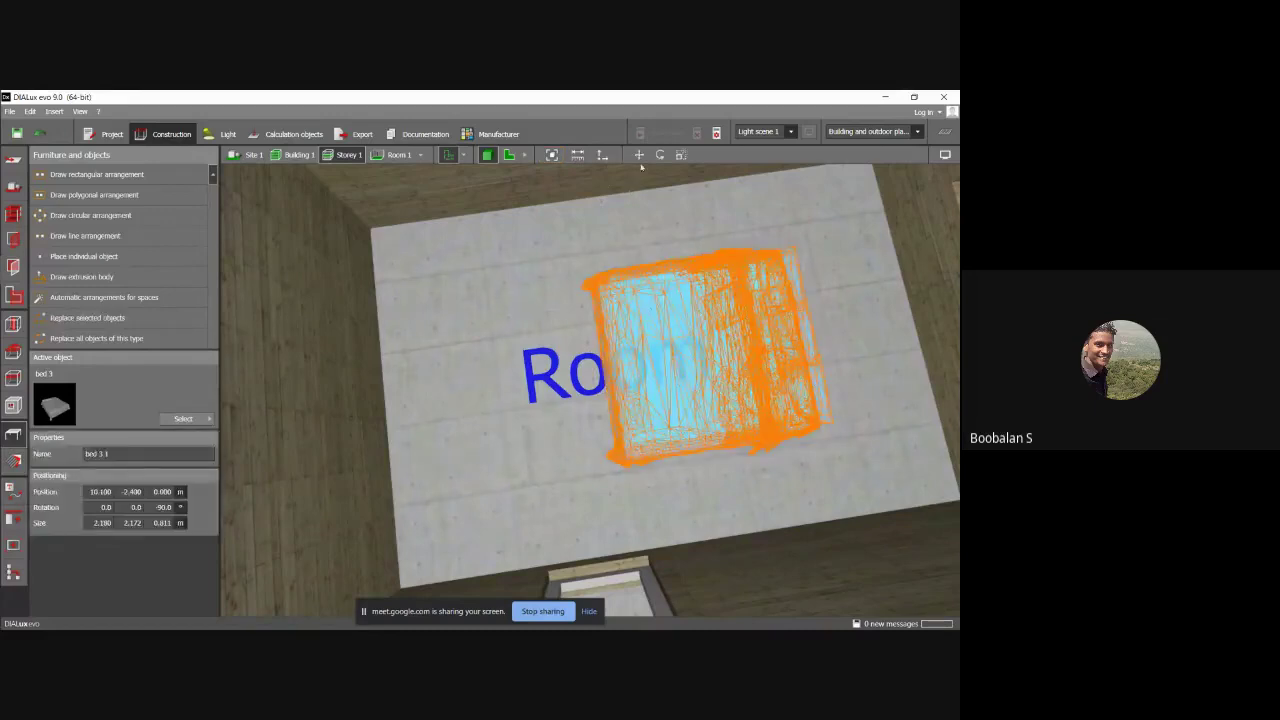
Move the rotated bed in Room 2 up to the side wall's window at about 11.587, -2.445 m, and deselect it.
click(639, 156)
scroll(777, 410, down, 3)
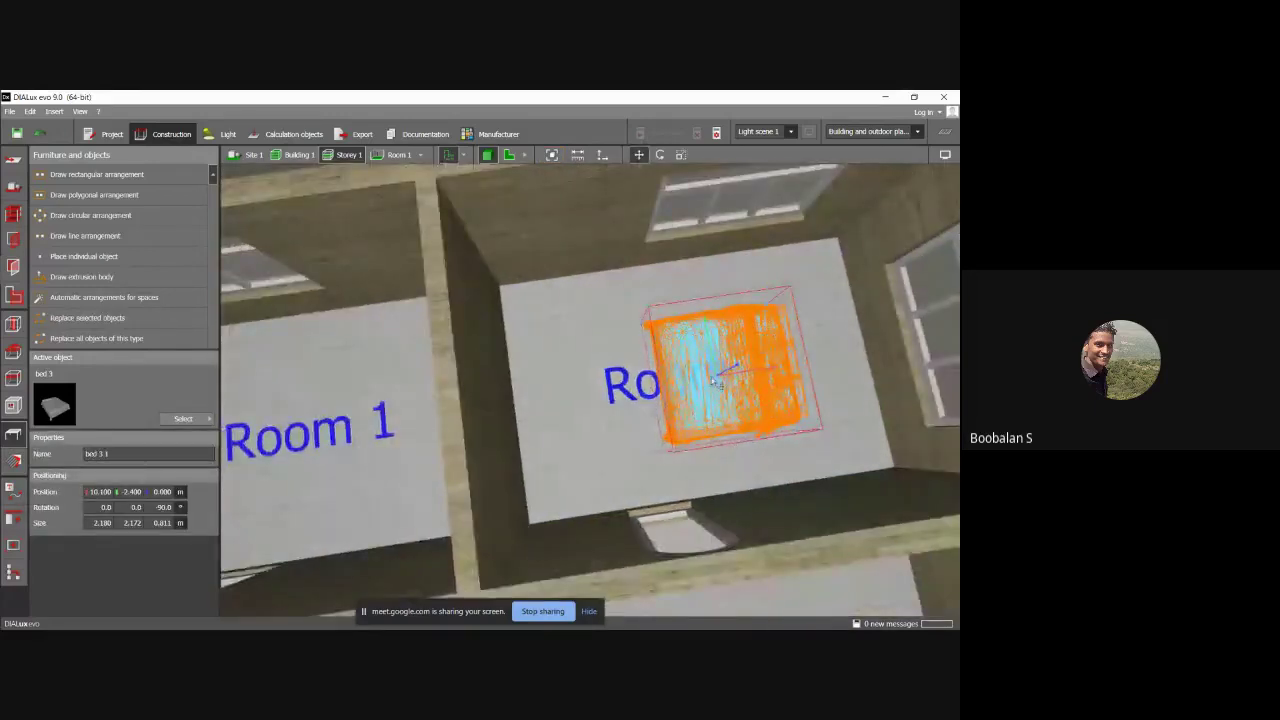
drag(717, 383, 771, 370)
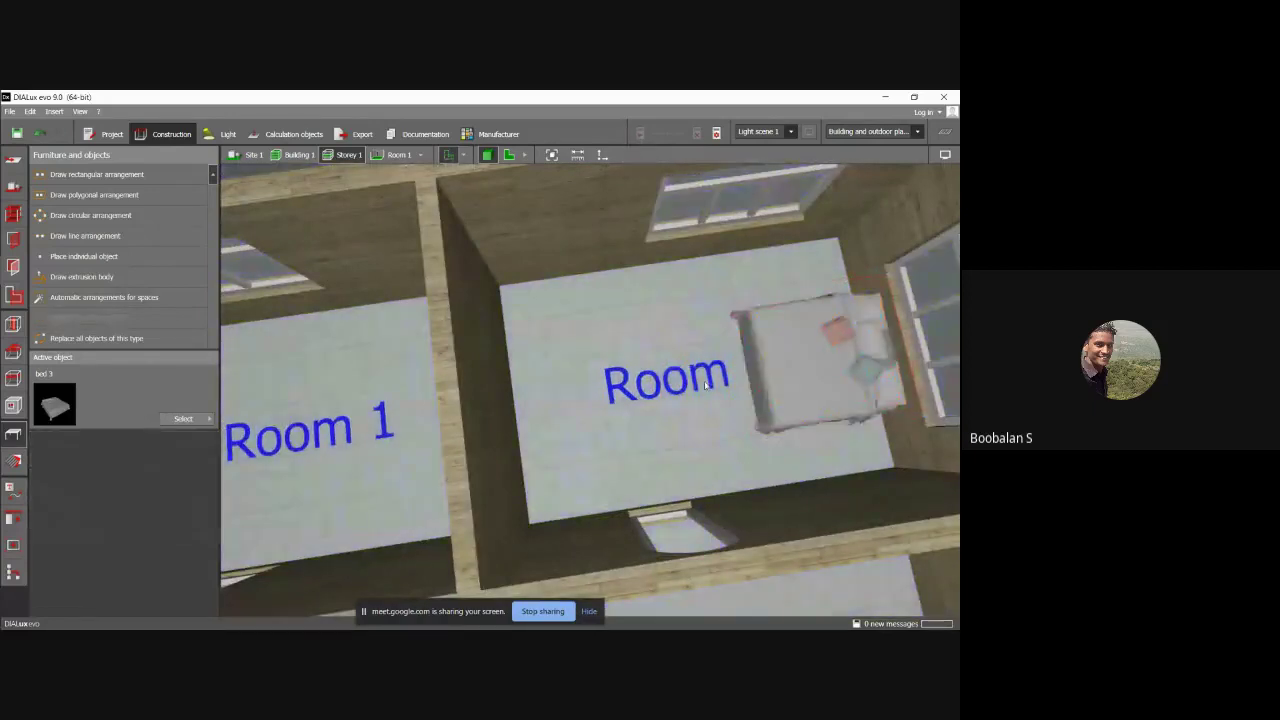
scroll(705, 385, down, 3)
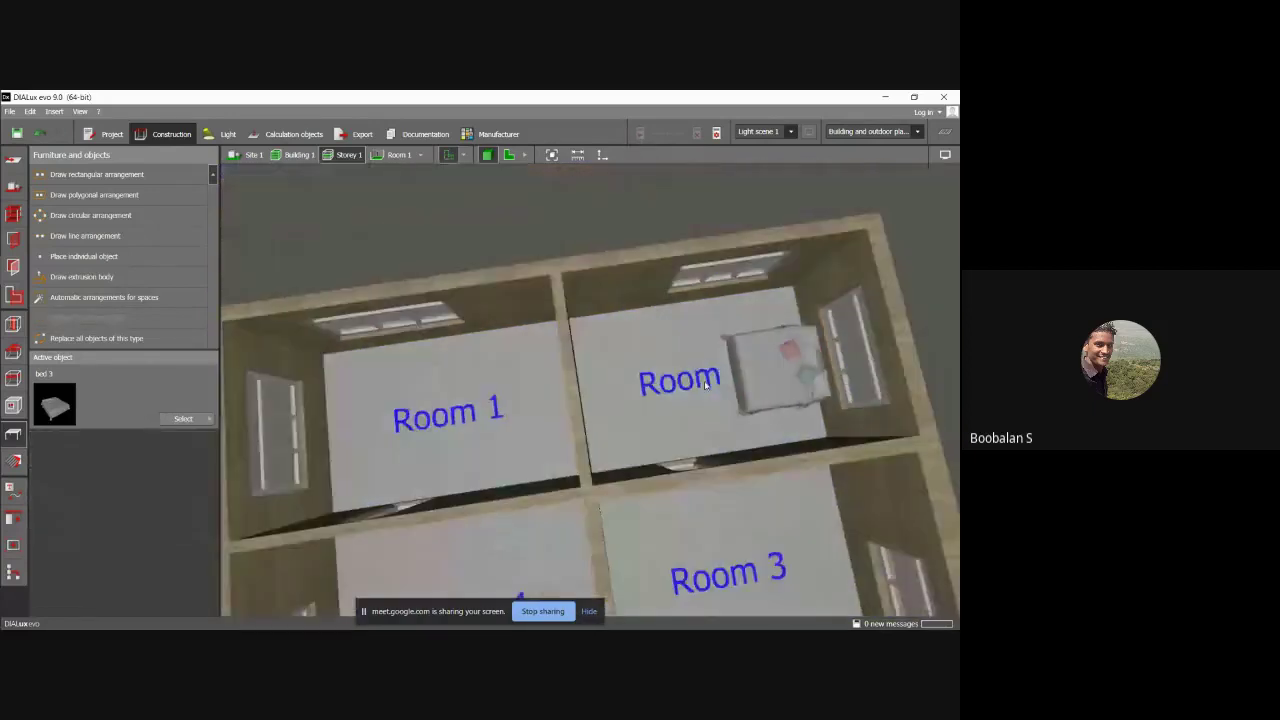
click(760, 370)
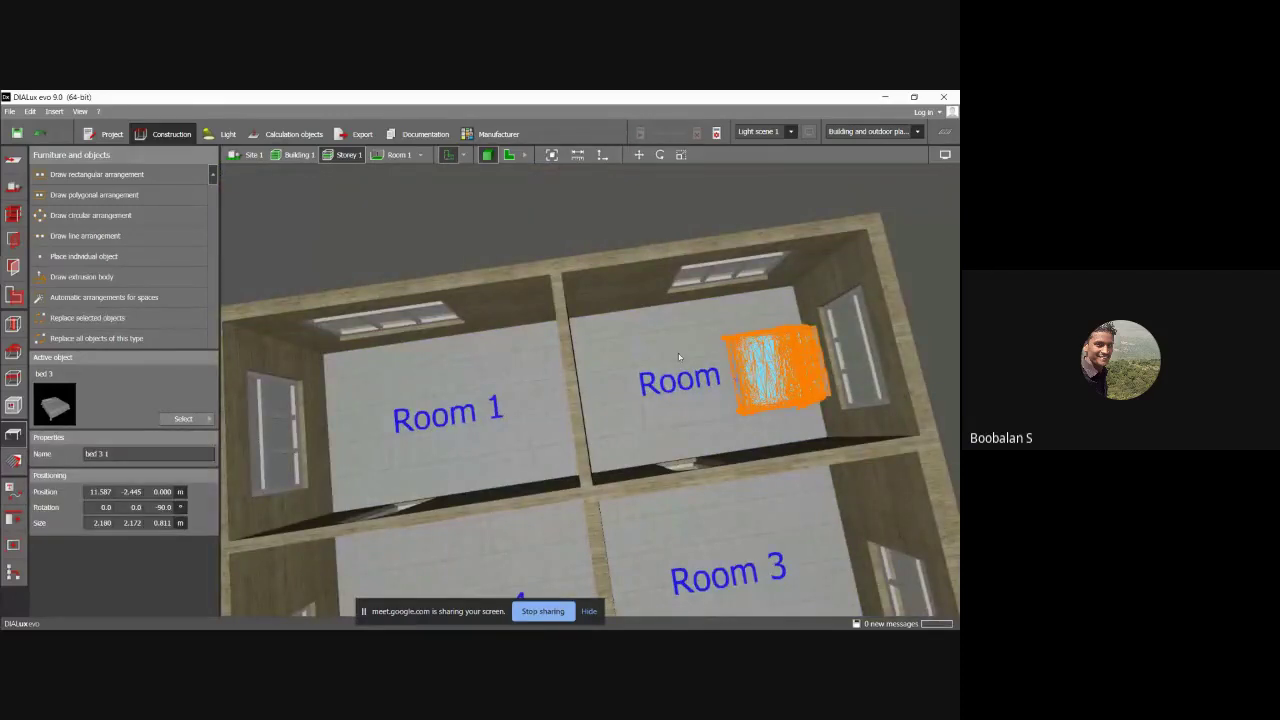
click(678, 353)
Choose wardrobe 1 from the object catalogue and place it by the outer wall of Room 2 at about 9.136, -0.629 m.
click(207, 419)
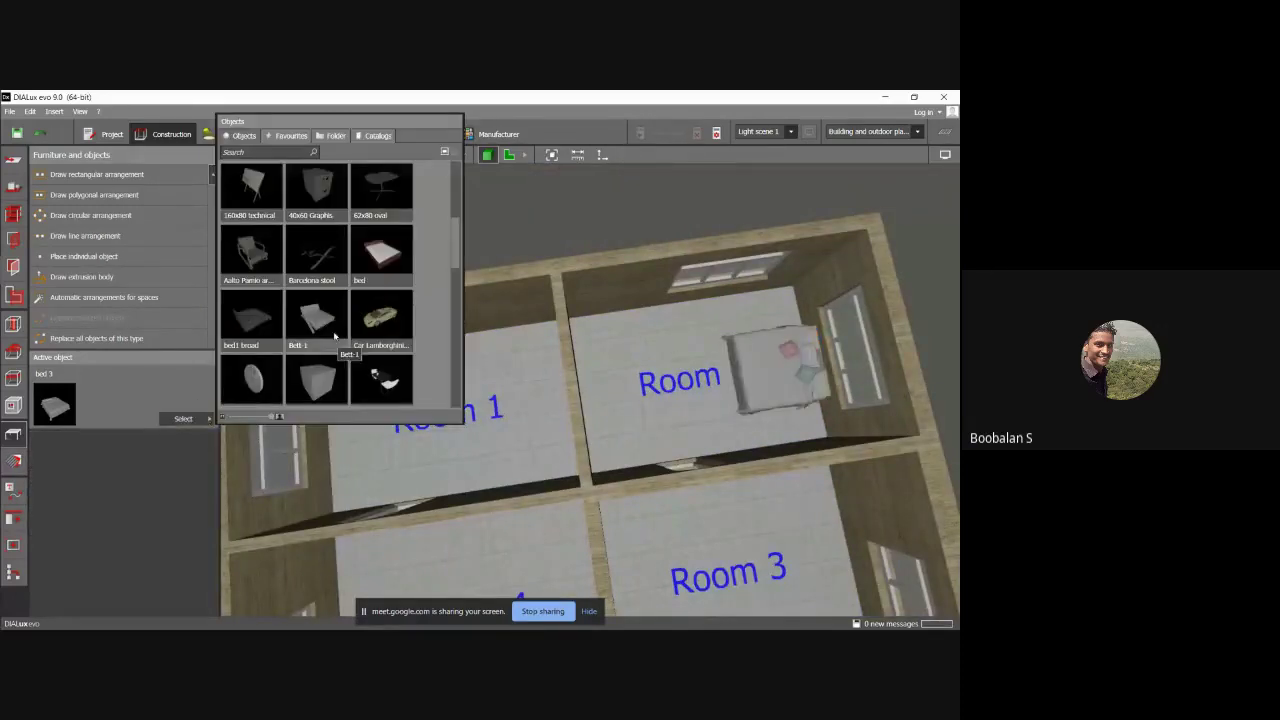
scroll(336, 350, down, 2)
scroll(336, 357, down, 2)
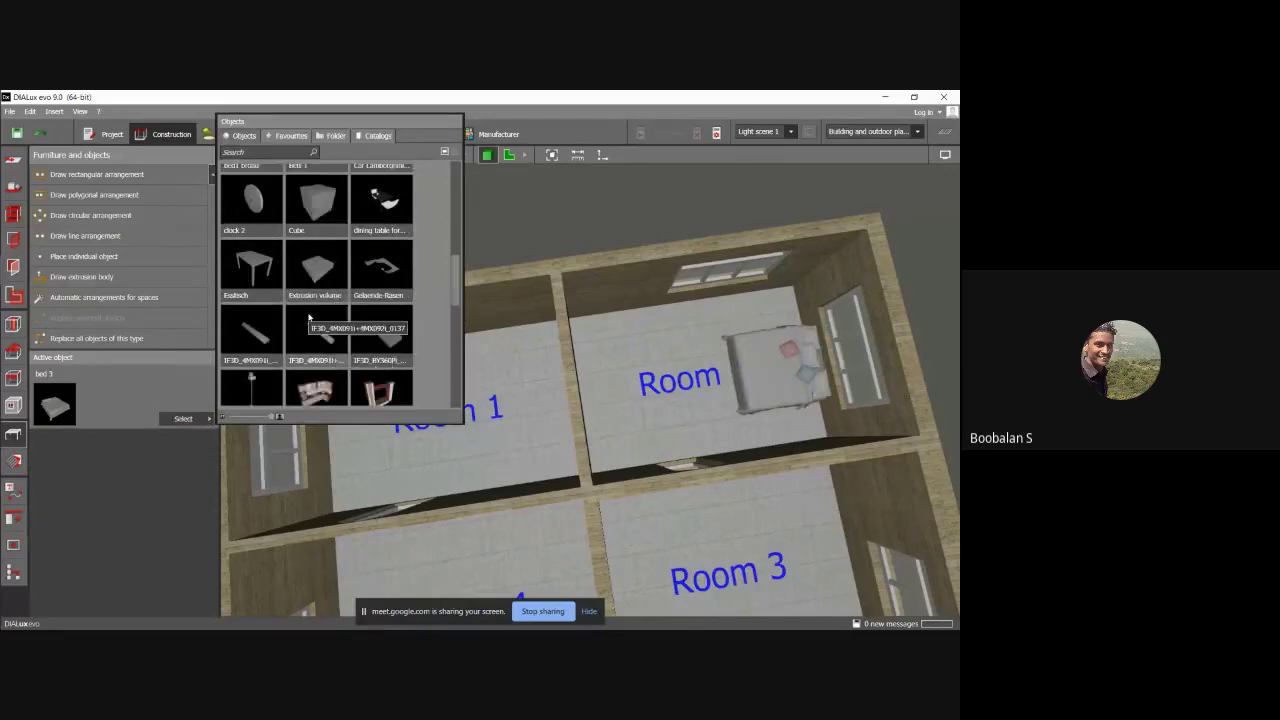
scroll(336, 360, down, 3)
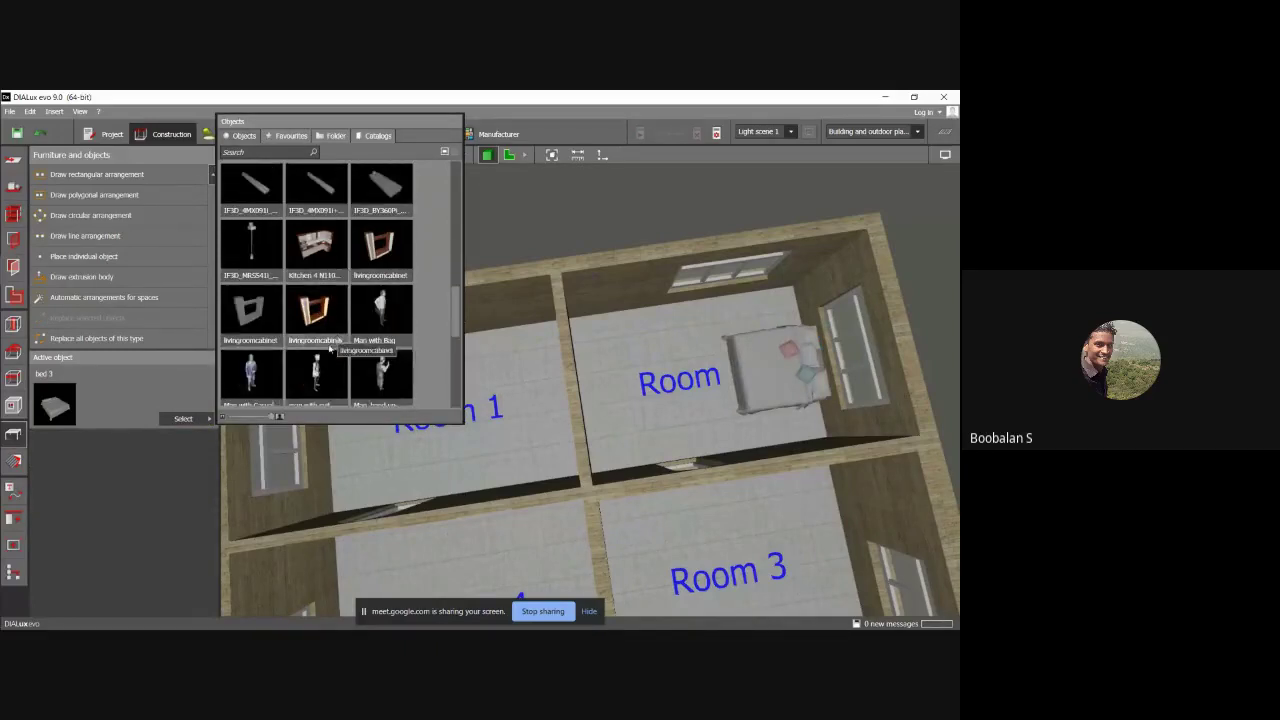
scroll(348, 358, down, 1)
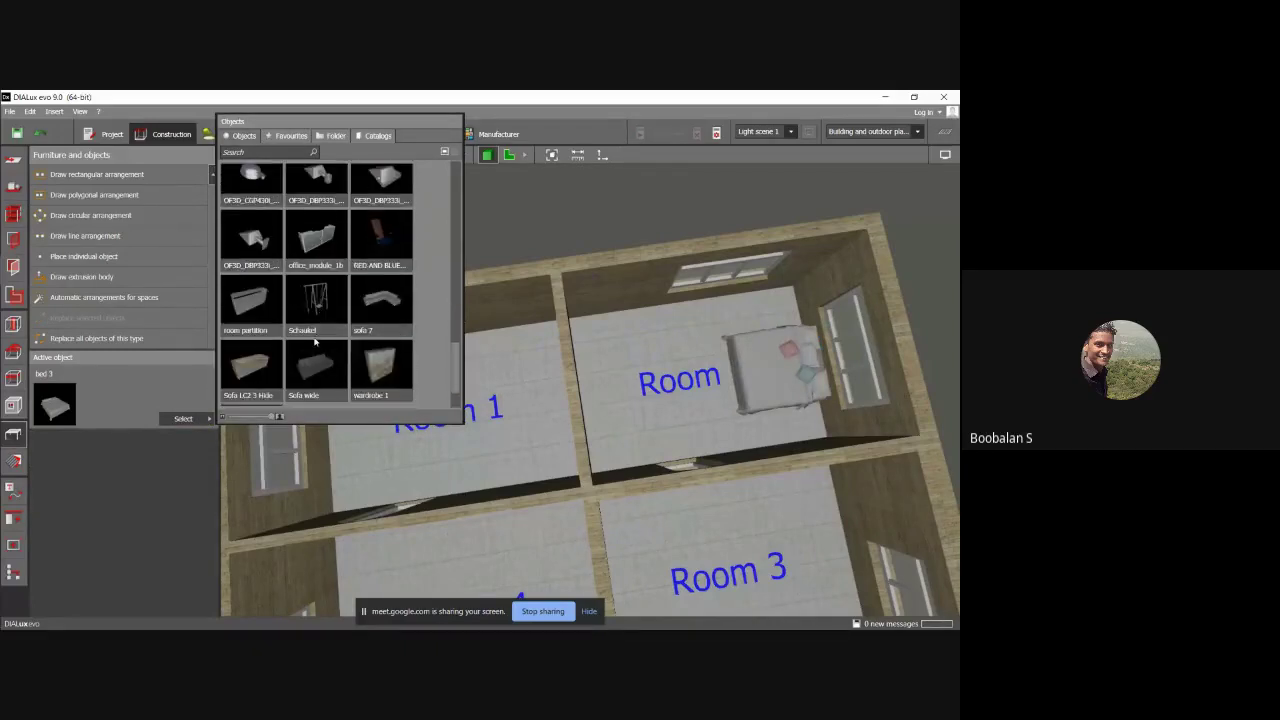
click(384, 365)
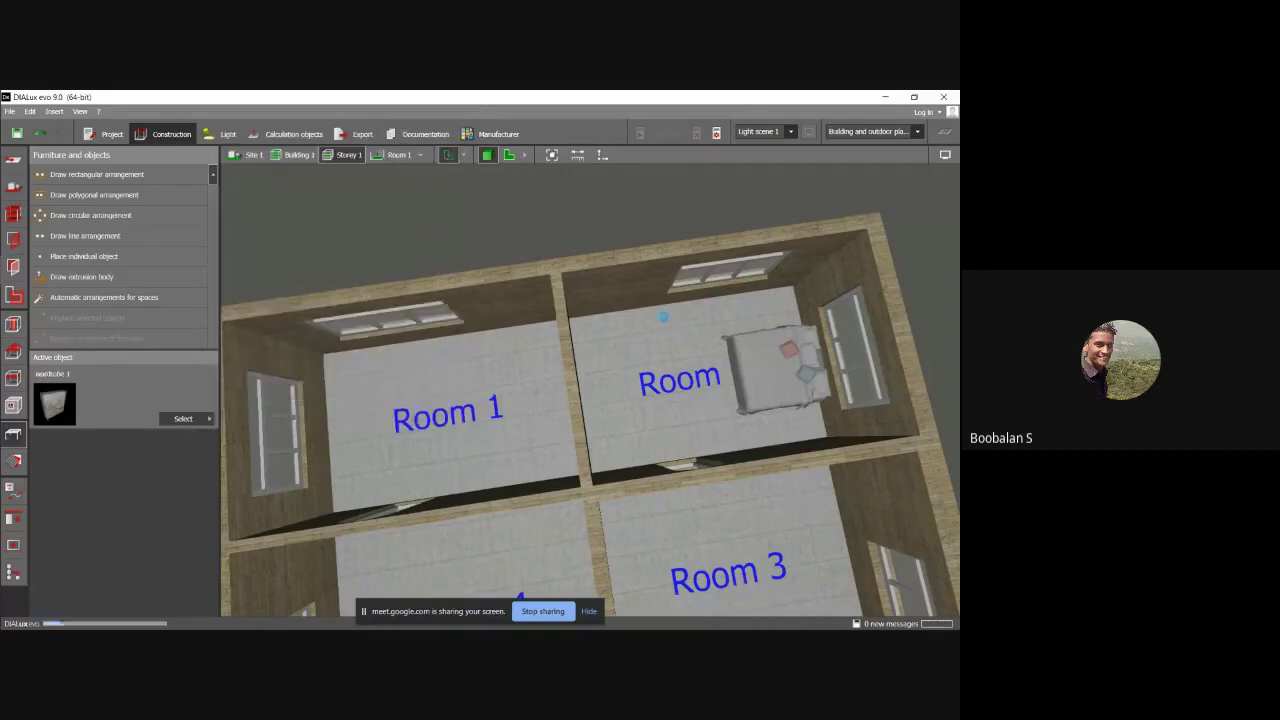
click(658, 297)
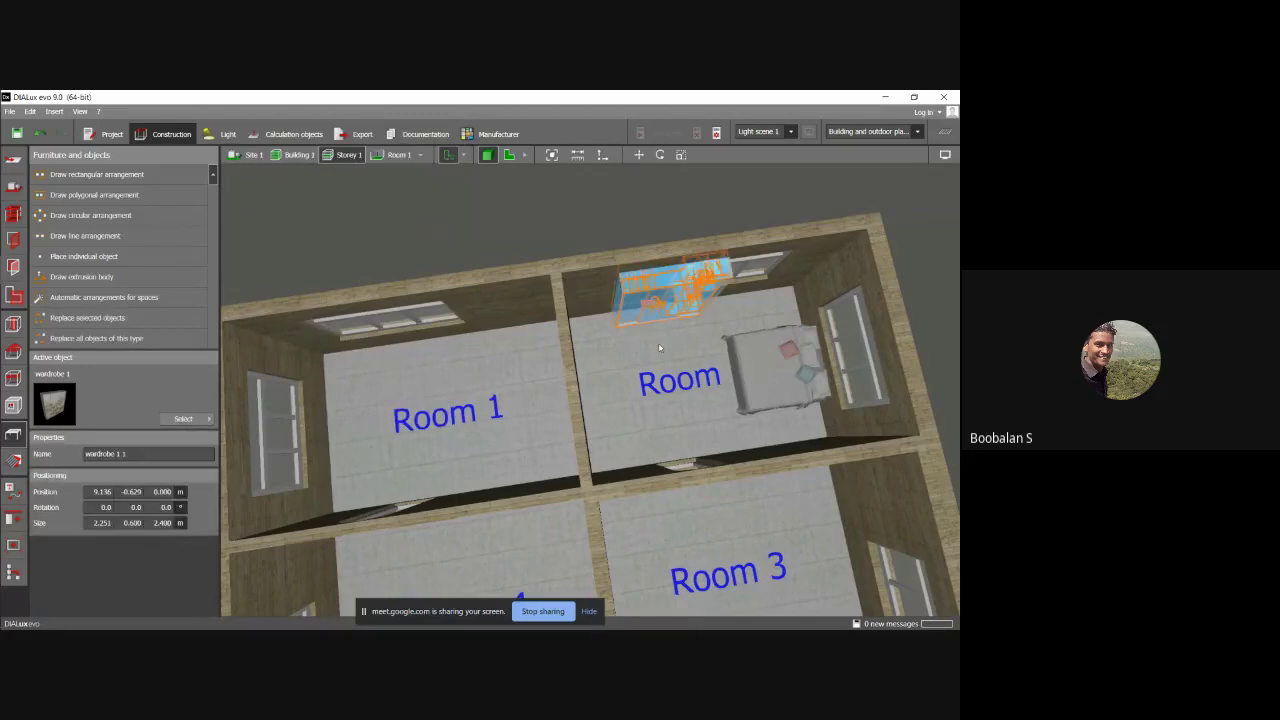
Move the wardrobe along the outer wall of Room 2 into the corner beside the bed, and deselect it.
scroll(659, 345, up, 2)
mouse_move(612, 424)
right_down()
mouse_move(603, 371)
mouse_move(625, 413)
right_up()
click(624, 412)
click(631, 353)
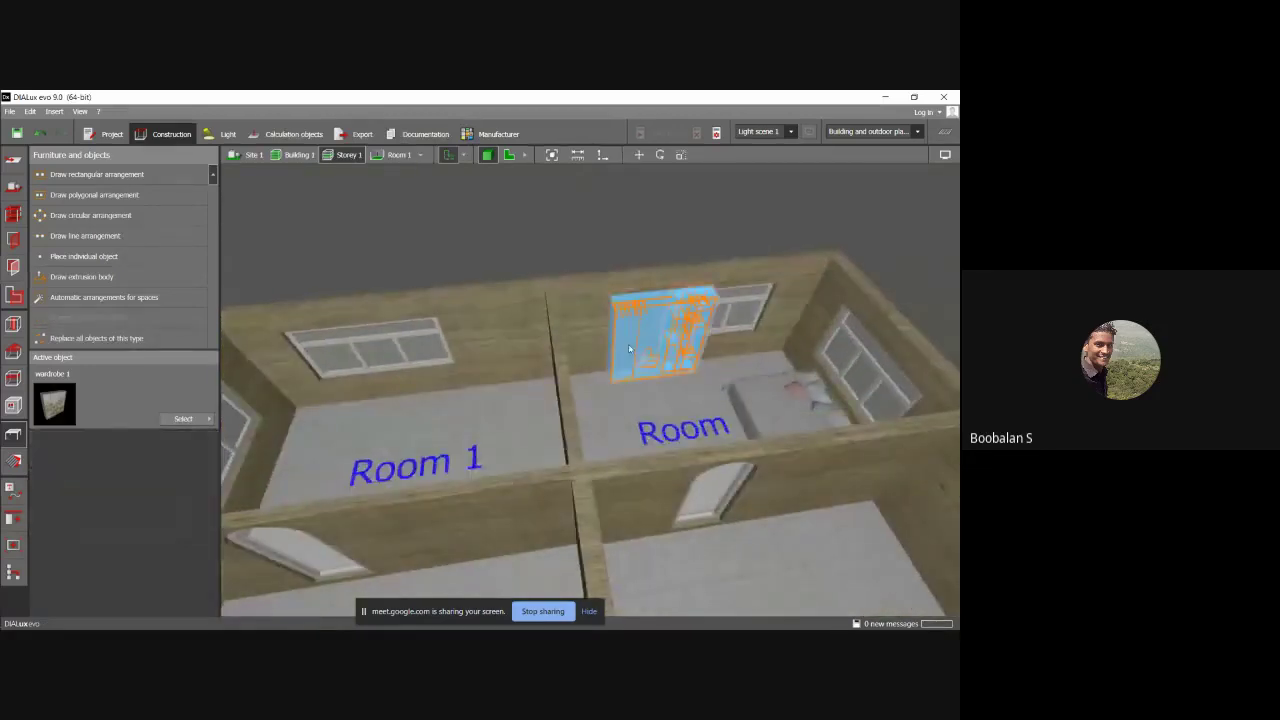
click(642, 159)
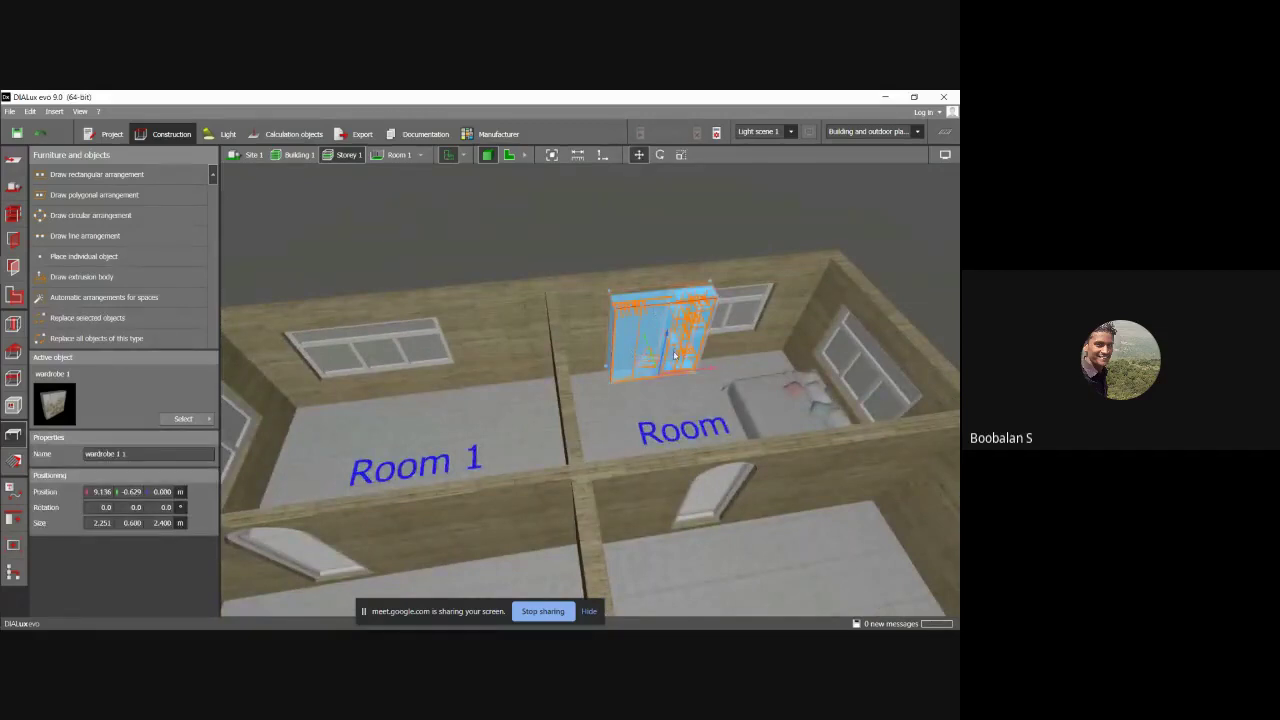
drag(671, 375, 771, 381)
click(652, 382)
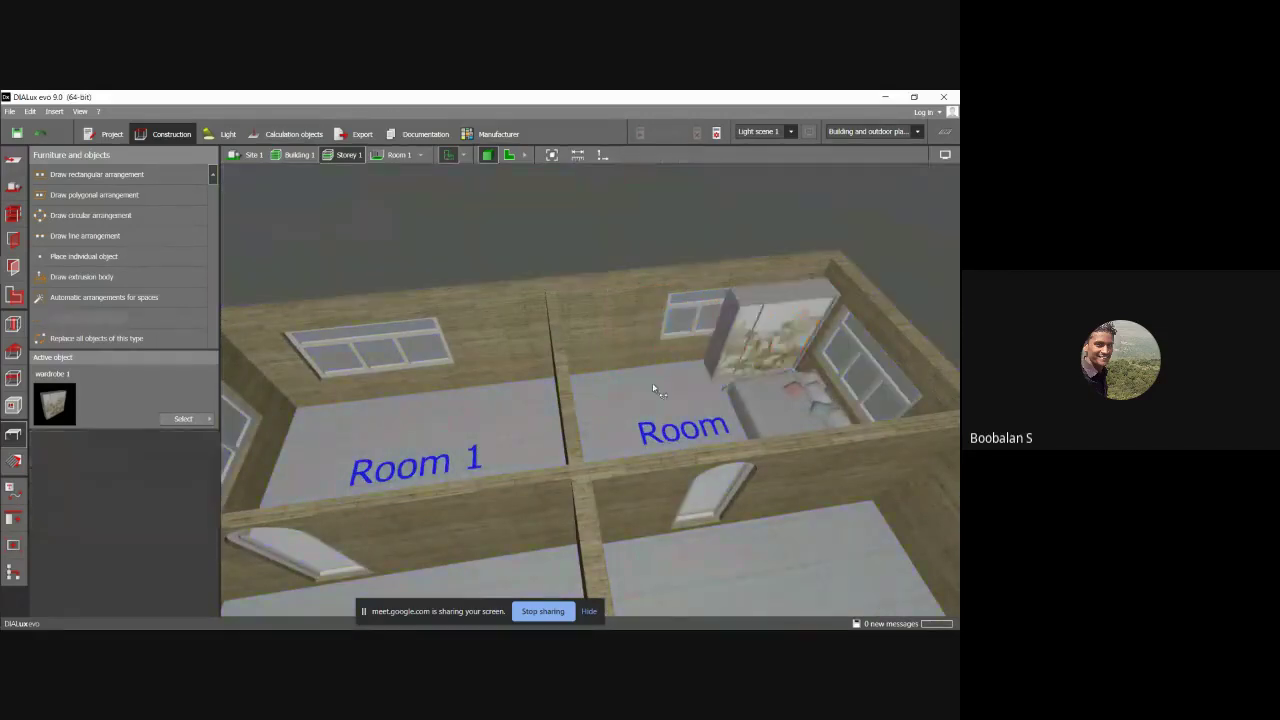
Choose the Women with copy machine object from the catalogue and place it in Room 3 at about 9.791, -7.892 m.
right_drag(652, 382, 461, 329)
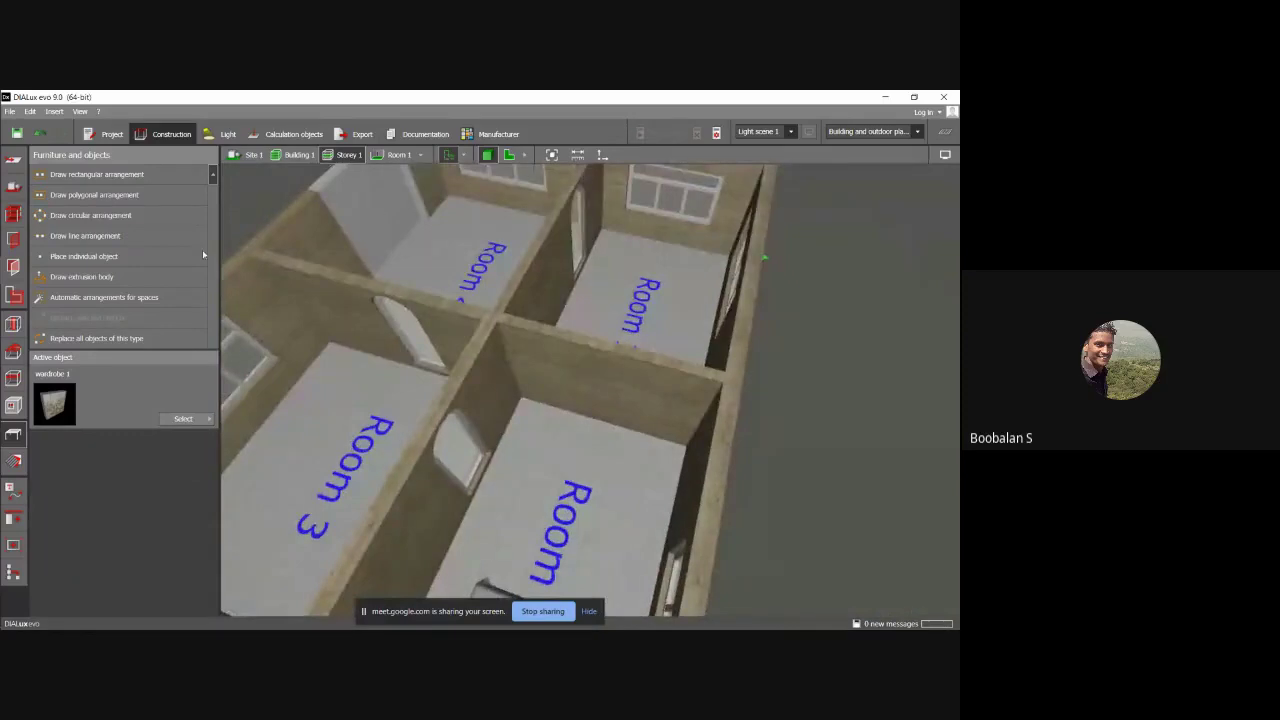
click(207, 419)
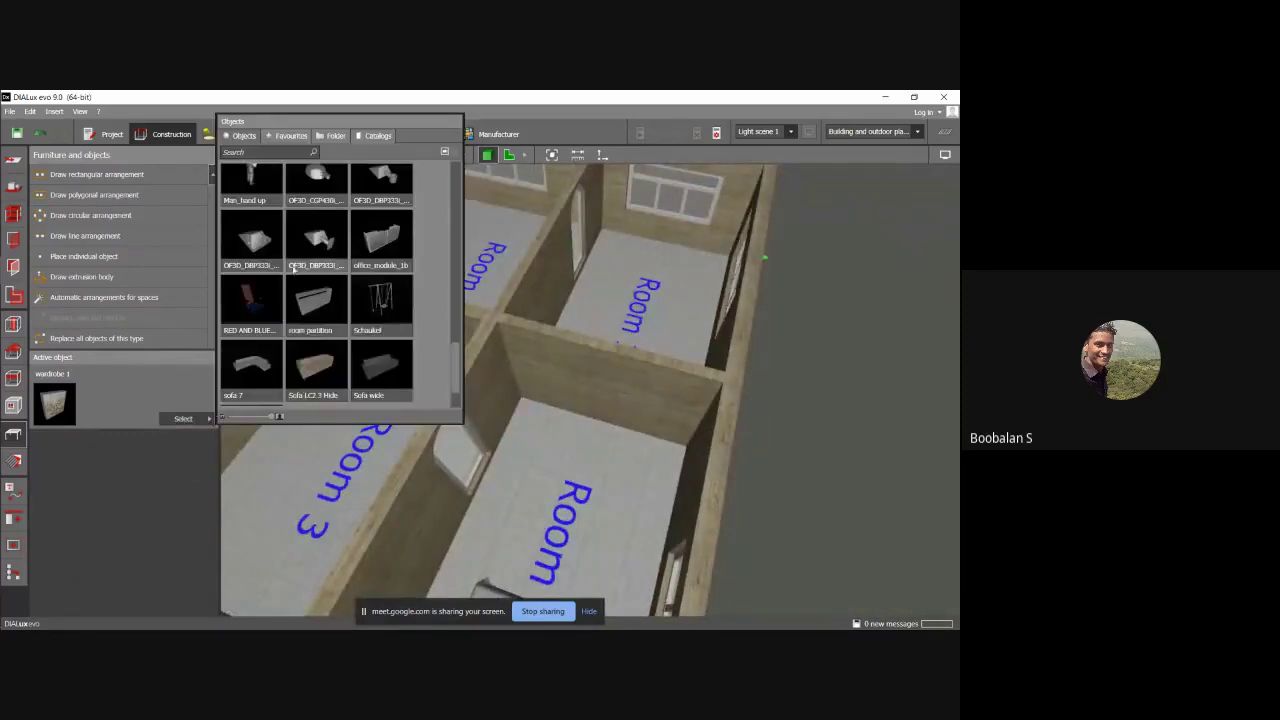
scroll(305, 300, down, 2)
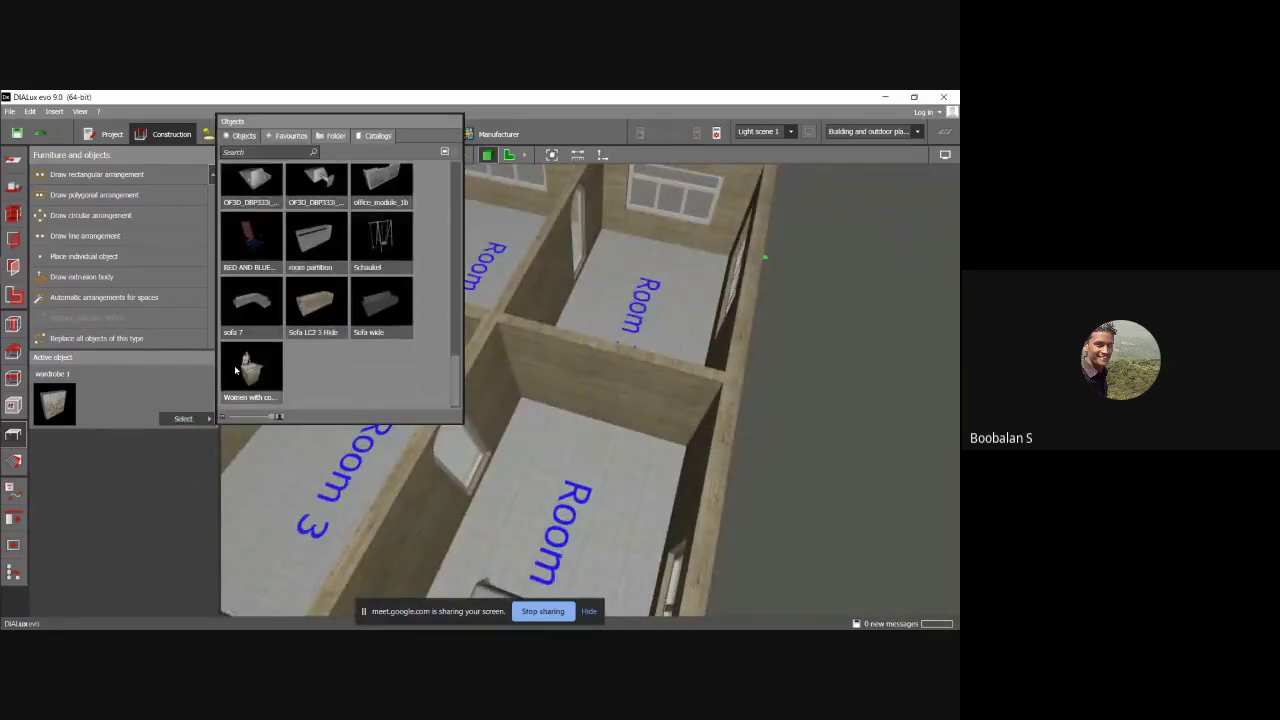
click(240, 370)
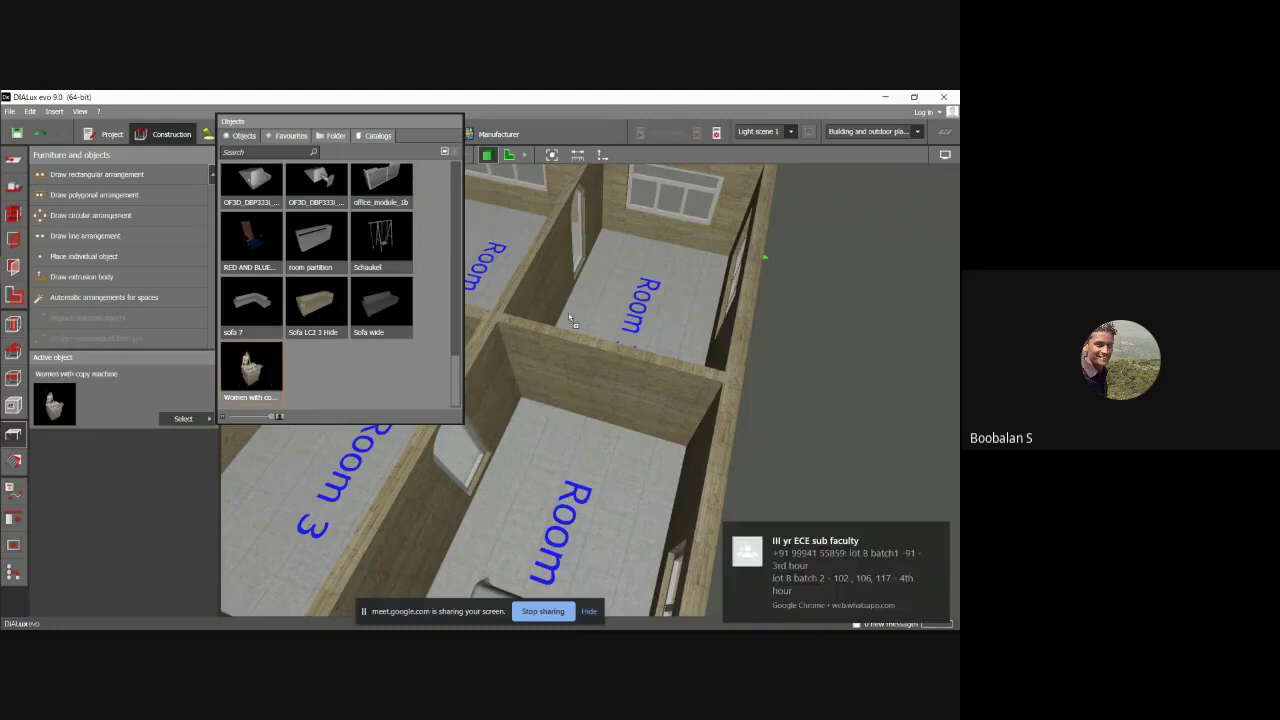
click(316, 476)
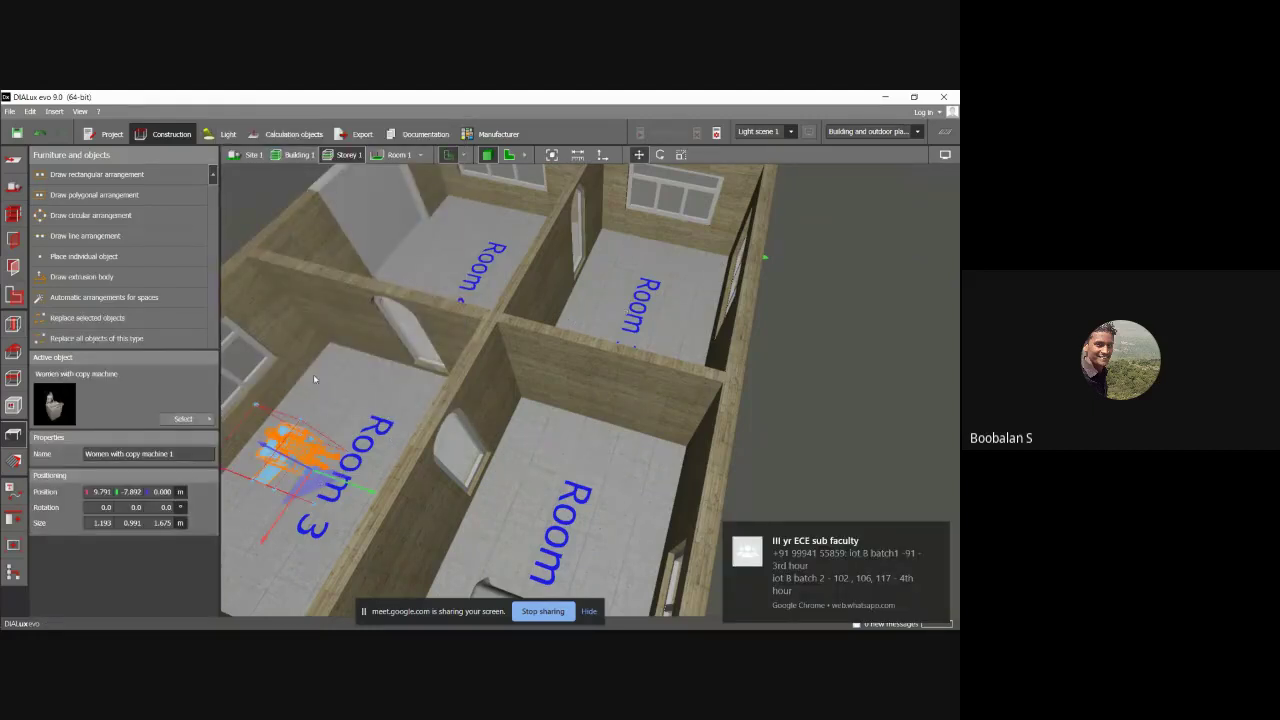
key(Escape)
Set the size of the copy machine object in Room 3 to 2.000 × 1.500 × 1.800 m, and deselect it.
drag(318, 416, 532, 381)
click(872, 416)
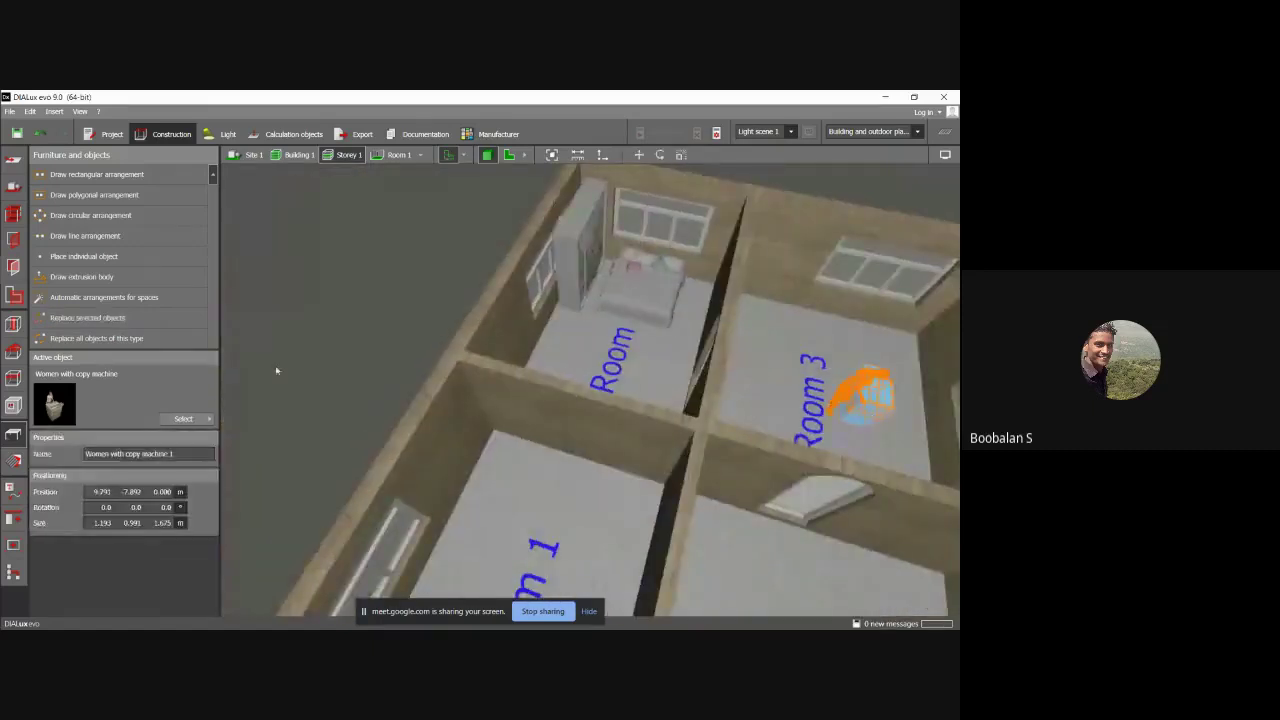
click(101, 523)
text(2)
key(Return)
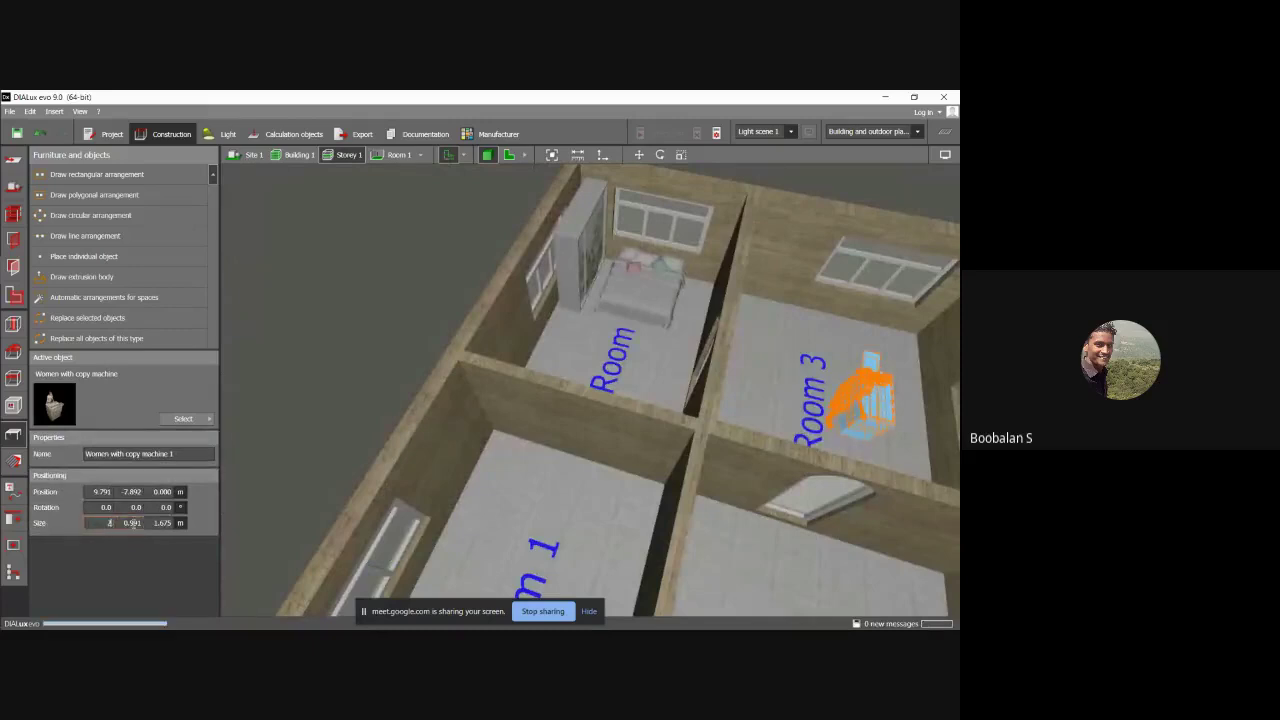
click(133, 523)
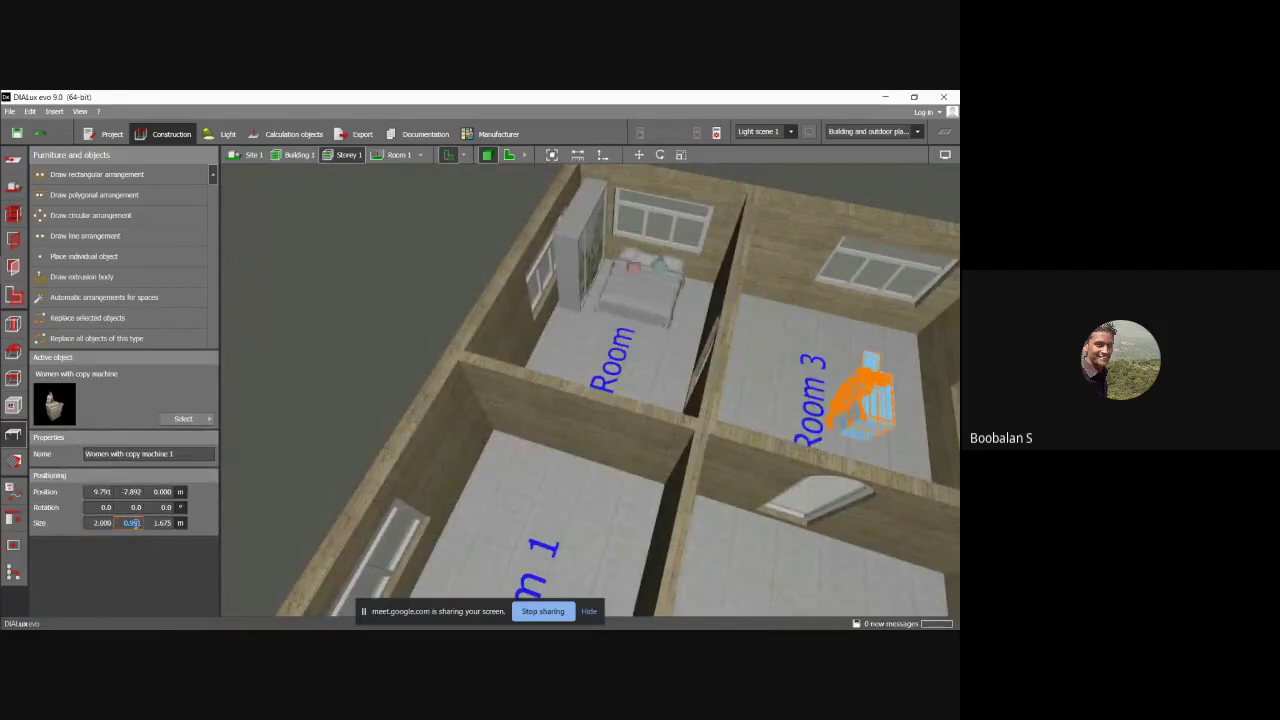
text(1.2)
key(Return)
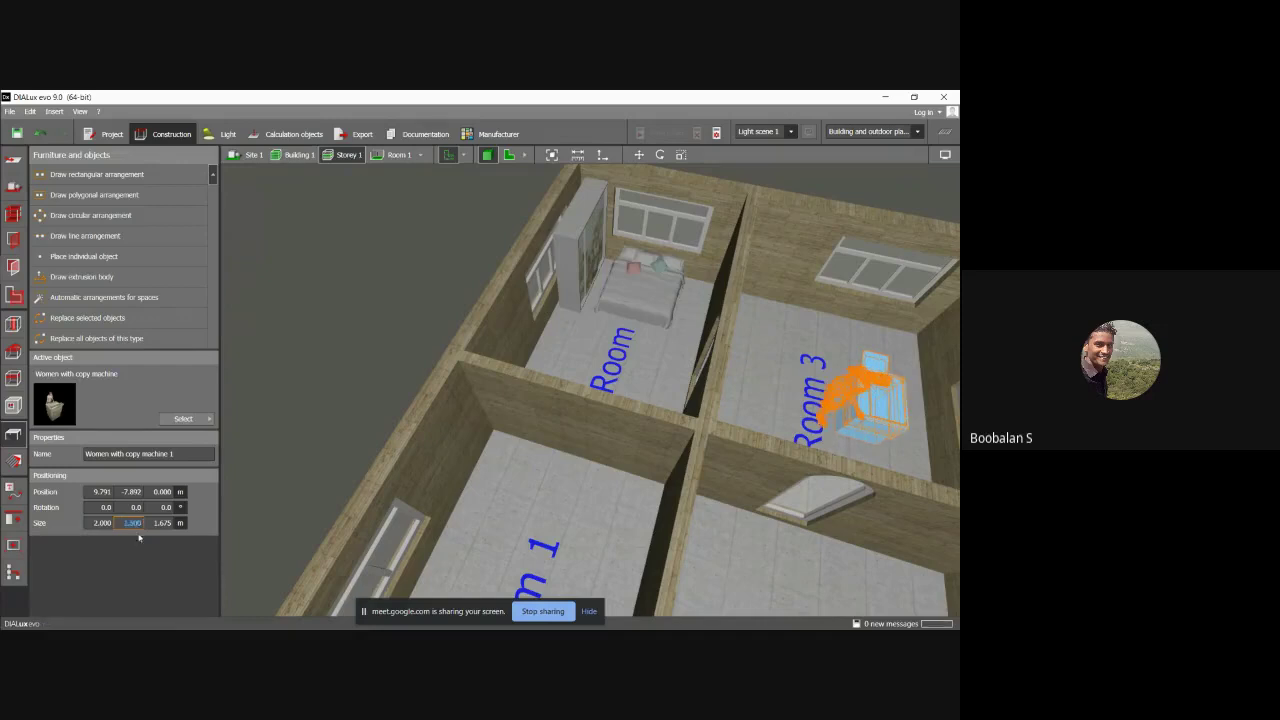
click(158, 523)
text(1.8)
key(Return)
click(771, 425)
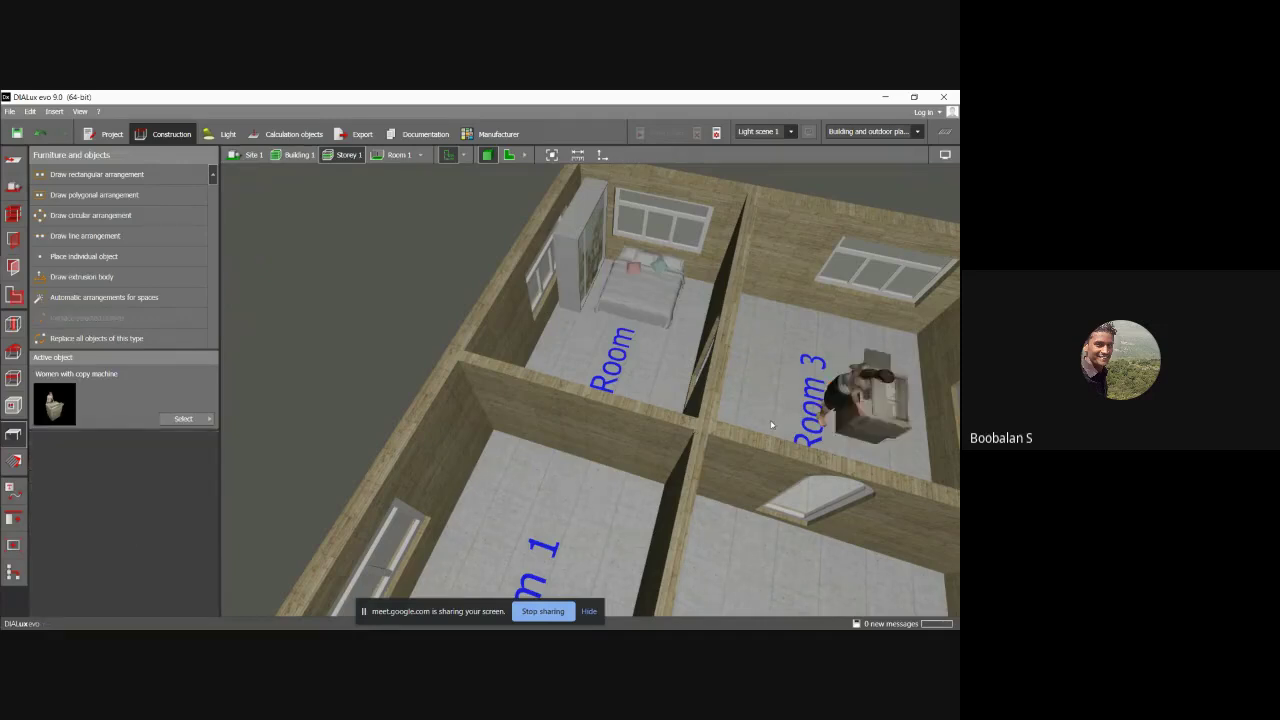
right_drag(843, 414, 528, 370)
right_drag(462, 281, 529, 271)
right_drag(587, 350, 547, 267)
click(483, 258)
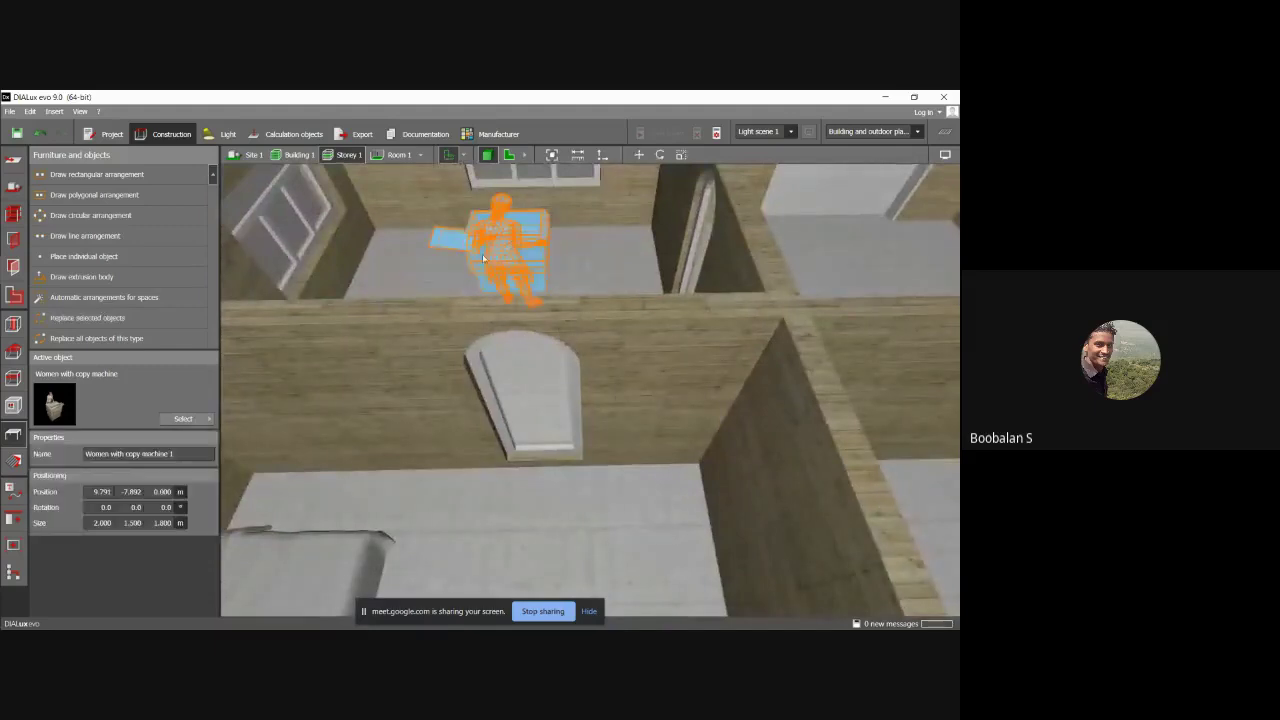
click(594, 267)
Choose the Man with Casual dress figure from the catalogue and place it in Room 2 at about 7.066, -1.231 m.
right_drag(575, 380, 435, 333)
click(208, 417)
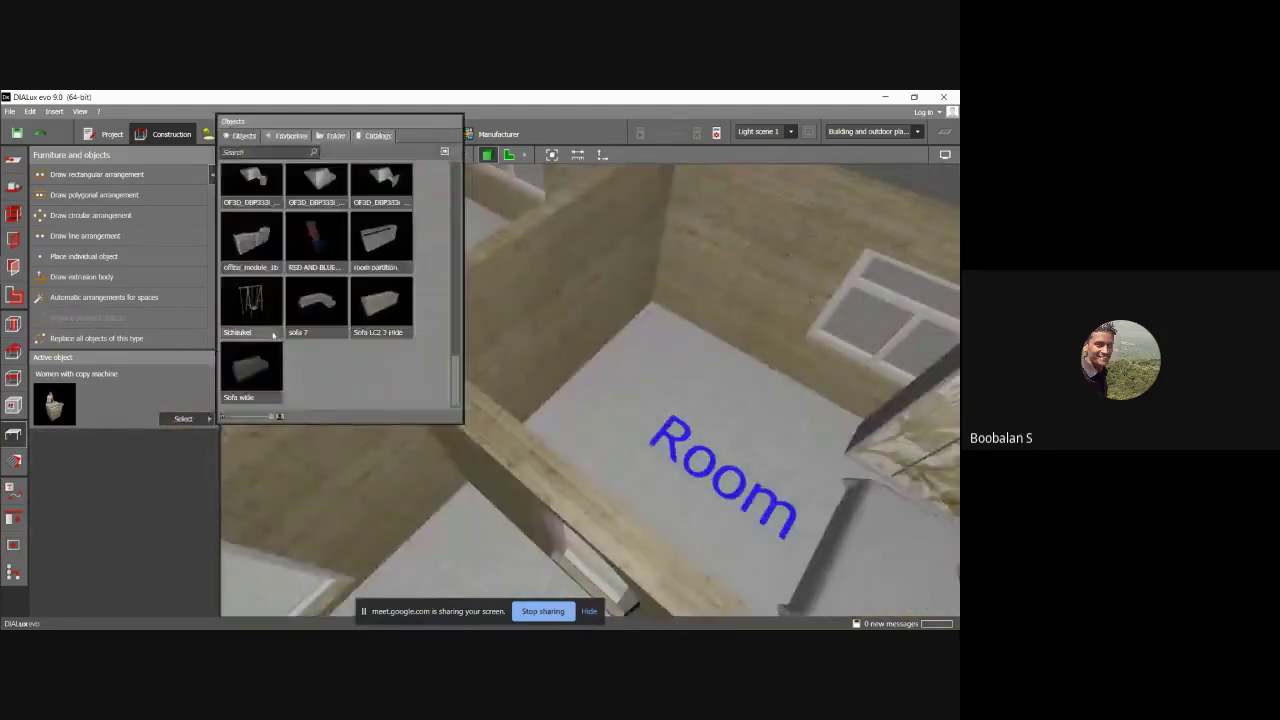
scroll(287, 313, up, 6)
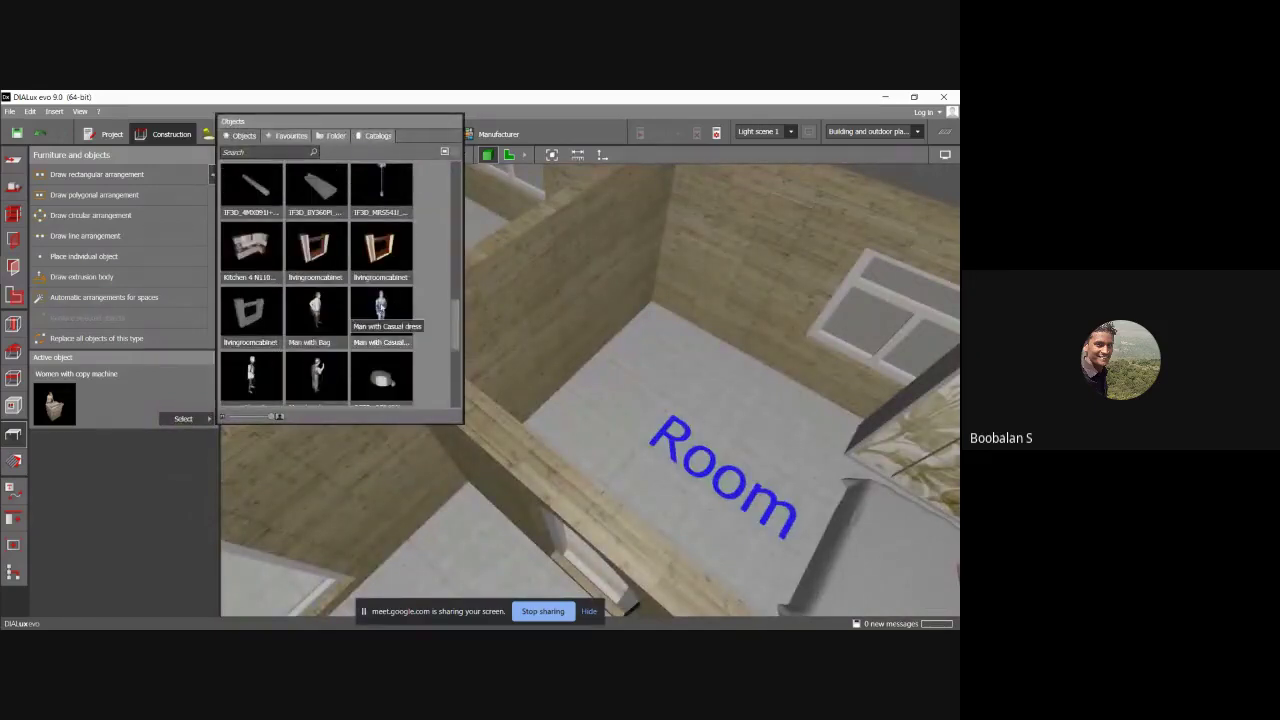
click(381, 310)
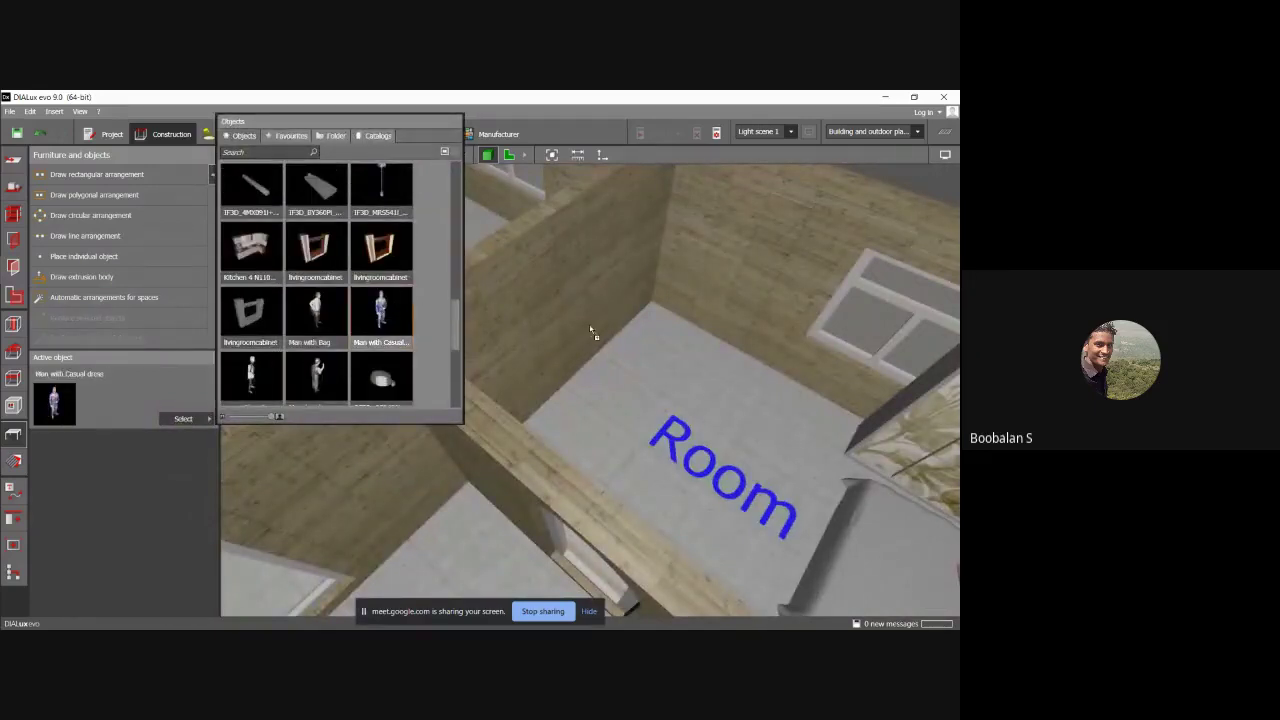
click(646, 342)
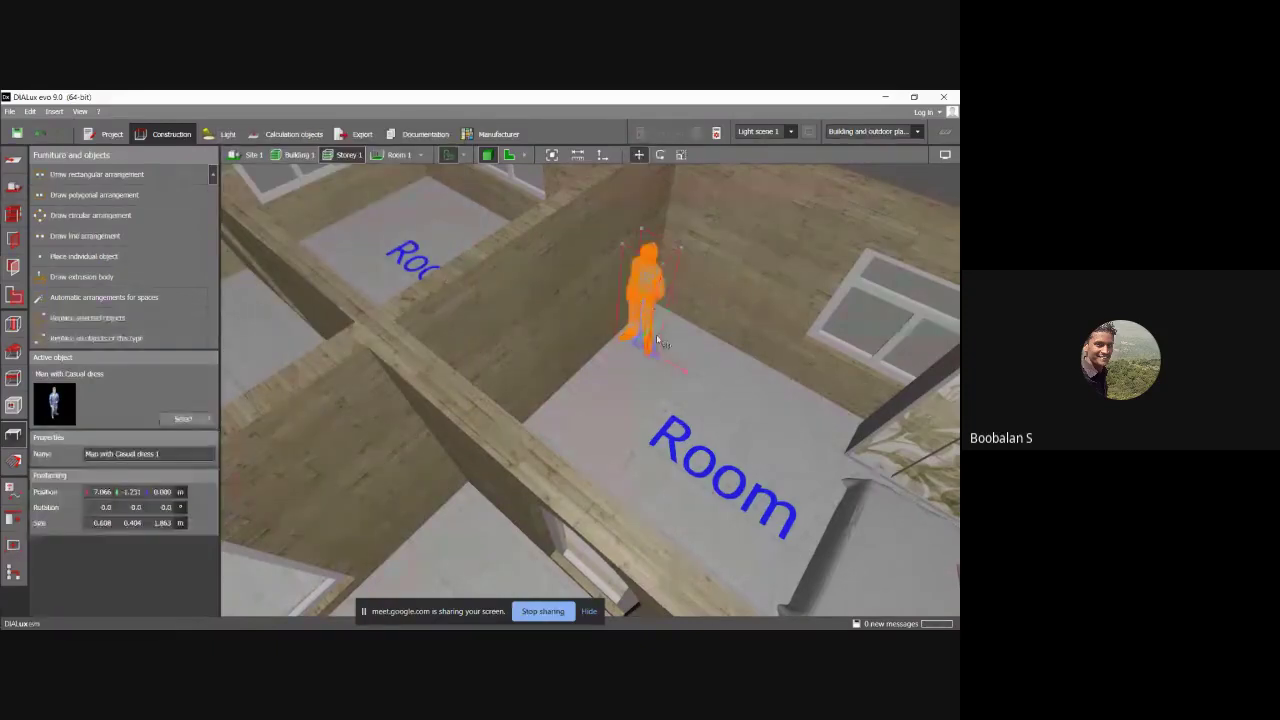
click(646, 288)
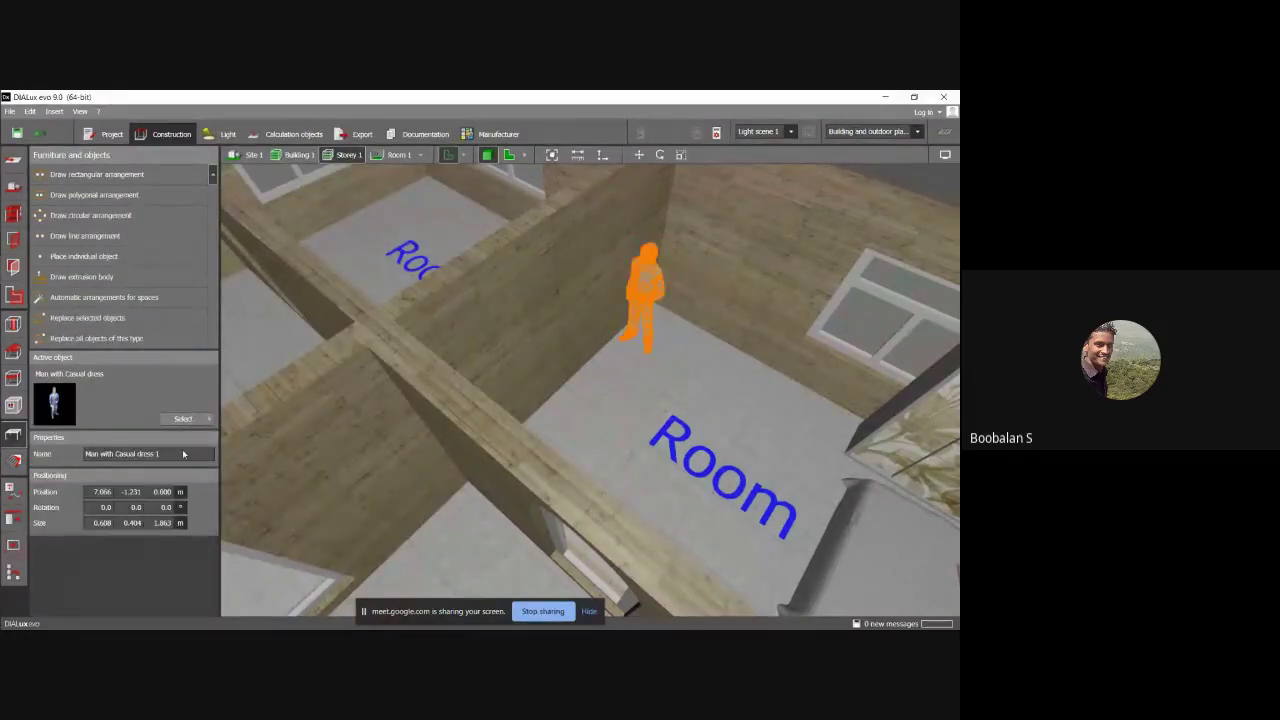
Move the man figure across Room 2 to the middle of the floor near the bed and wardrobe, and deselect it.
click(574, 326)
click(637, 304)
click(639, 154)
drag(647, 340, 746, 460)
click(580, 426)
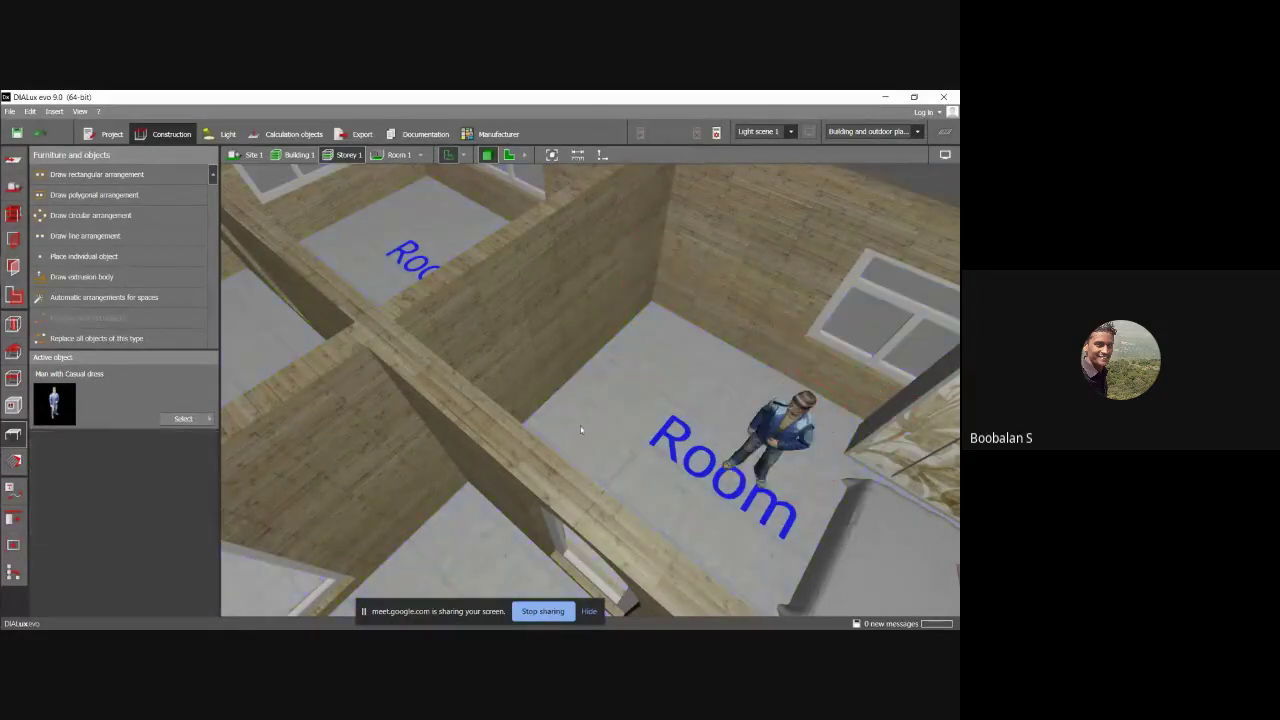
Choose the first livingroomcabinet from the catalogue and place it on Room 2's partition wall at about 6.705, -2.737, 0.701 m.
right_drag(580, 426, 476, 416)
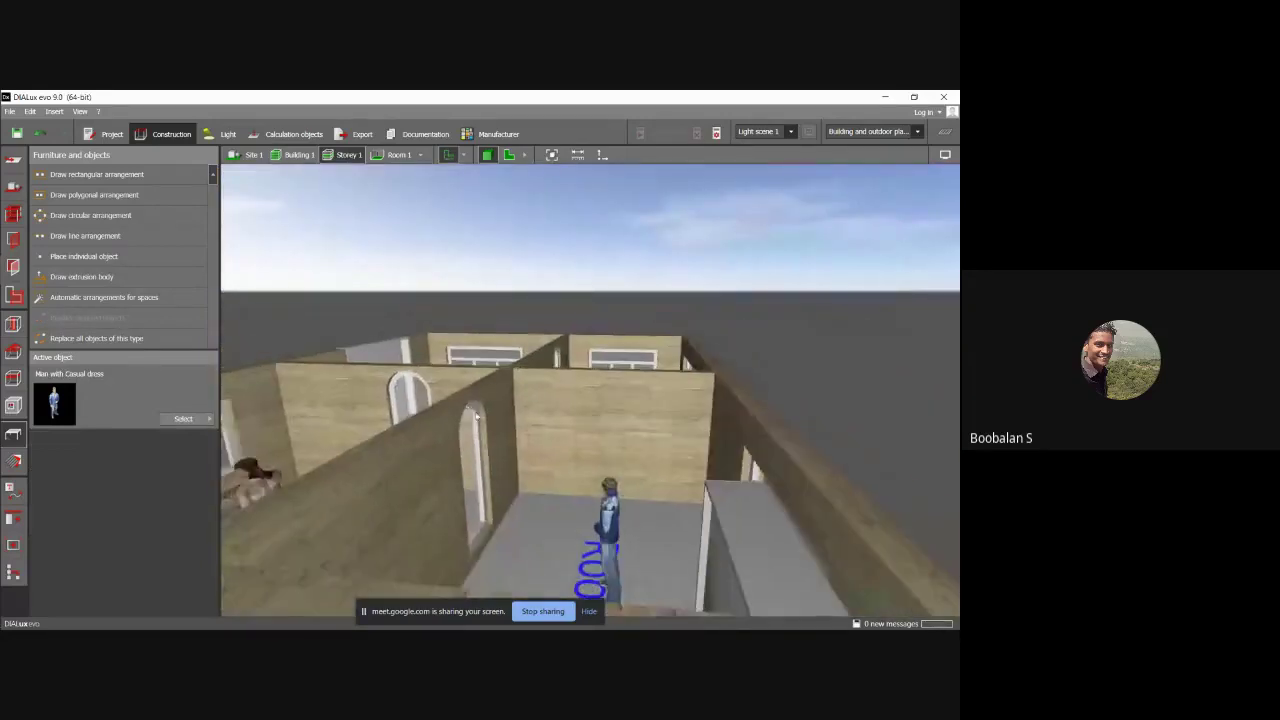
right_drag(465, 463, 368, 510)
scroll(406, 419, down, 3)
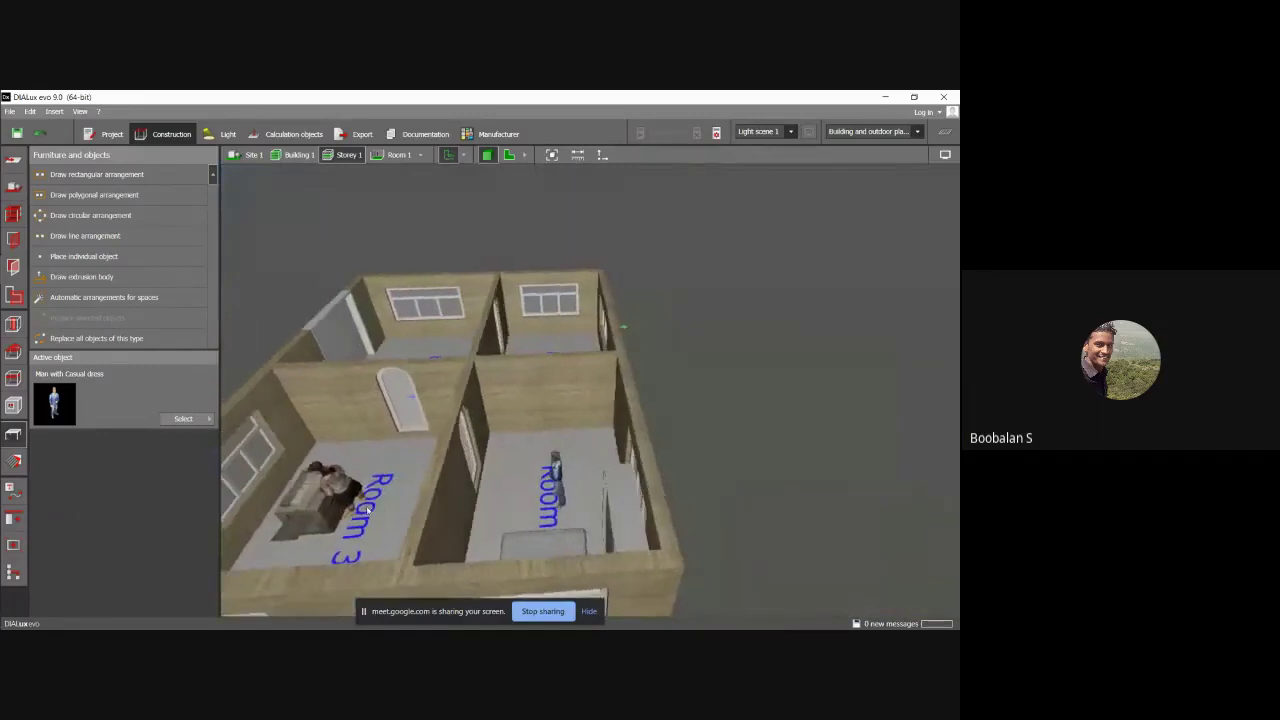
click(185, 418)
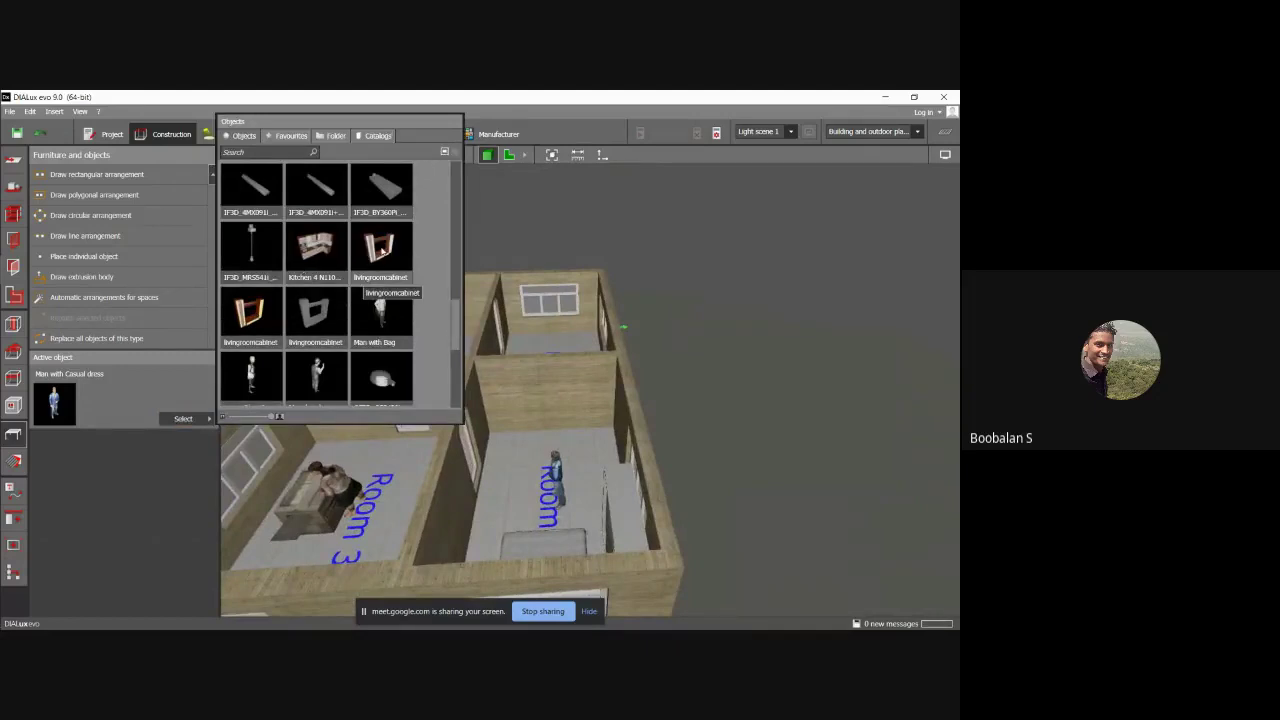
click(381, 251)
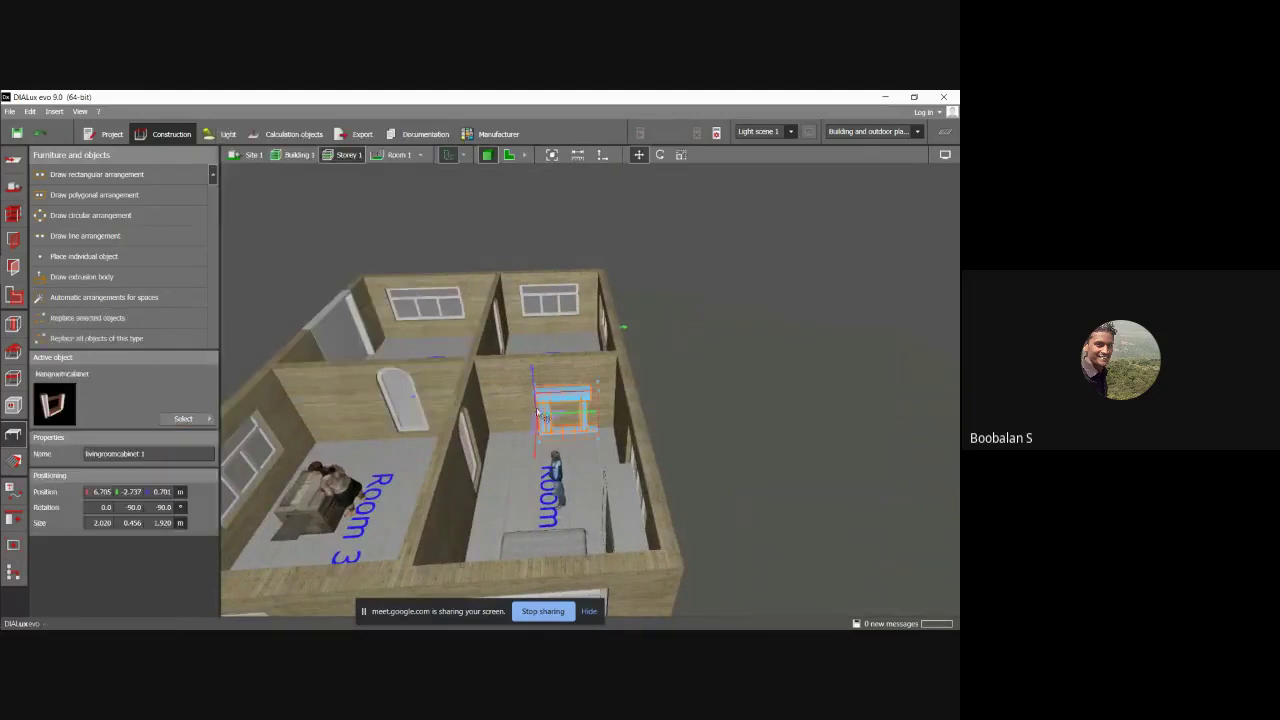
click(556, 403)
Try to rotate the wall-mounted cabinet in Room 2, and delete it.
click(659, 155)
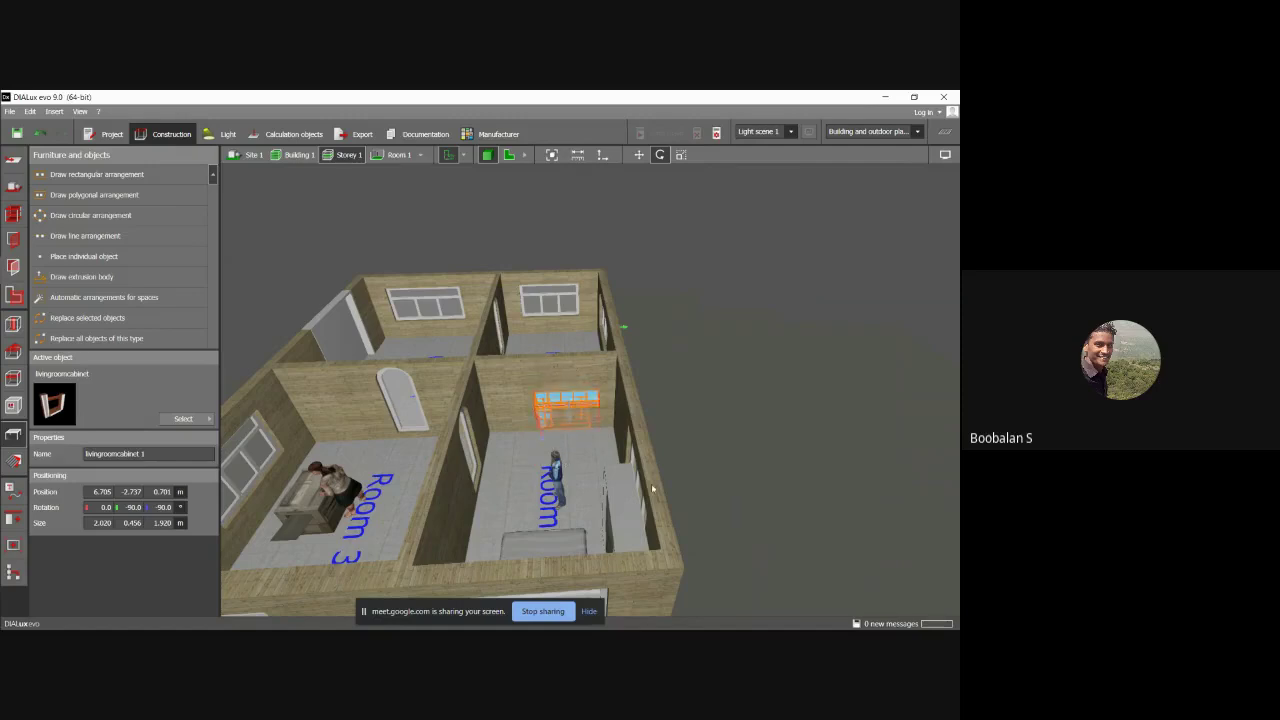
drag(652, 488, 643, 427)
click(548, 399)
key(Delete)
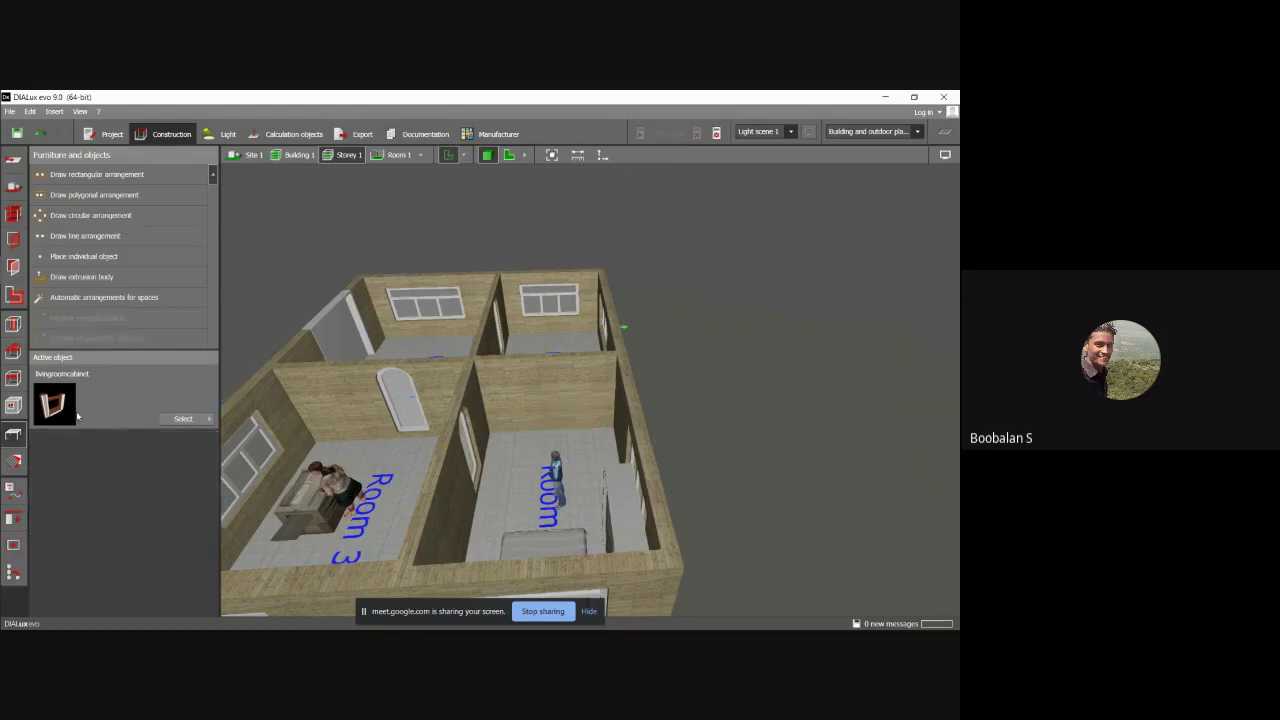
Place a livingroomcabinet on the floor of Room 2 near the inner door wall at about 8.179, -3.441 m.
key(ctrl+z)
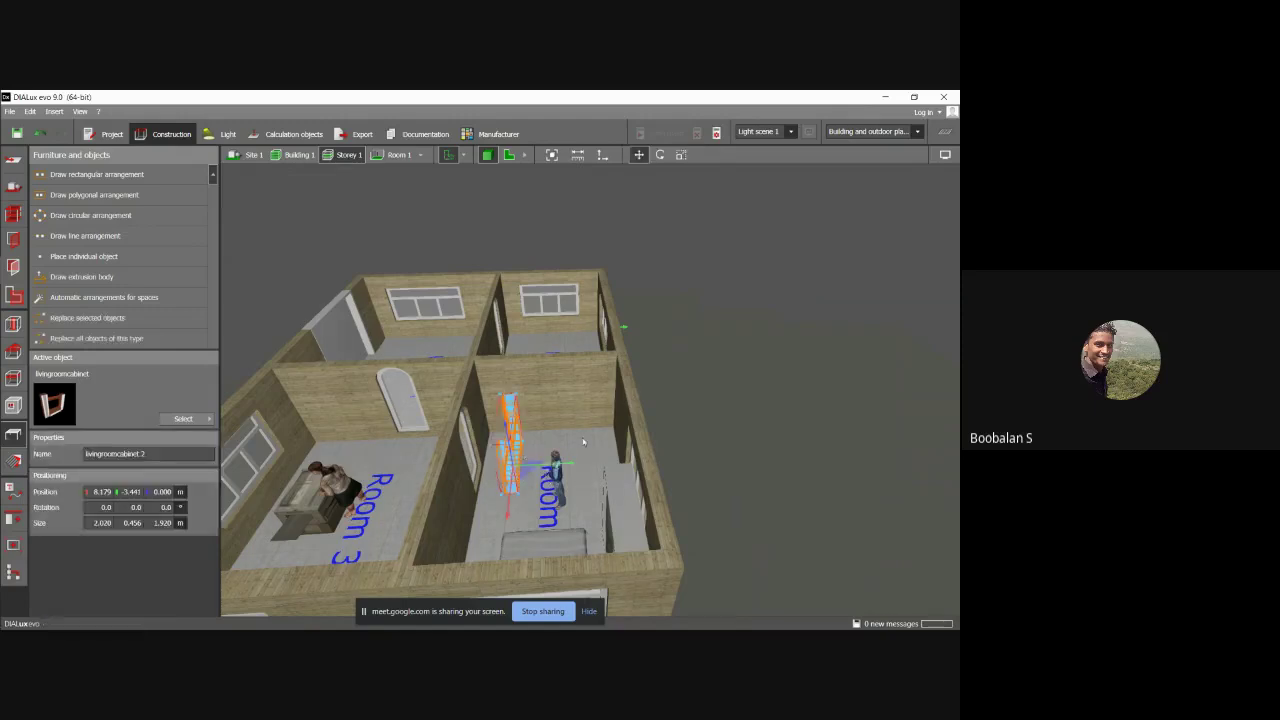
click(569, 487)
drag(569, 487, 548, 430)
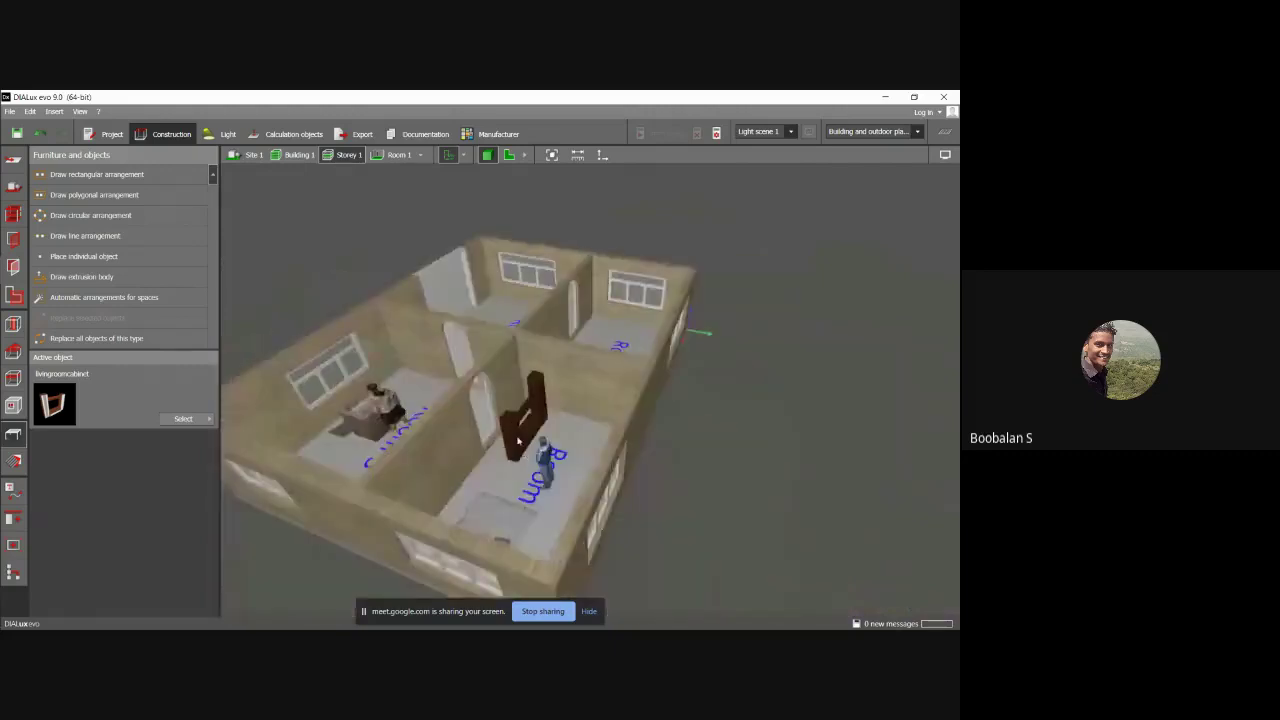
Rotate the floor-standing cabinet in Room 2 about its vertical axis to 82.0°.
click(545, 426)
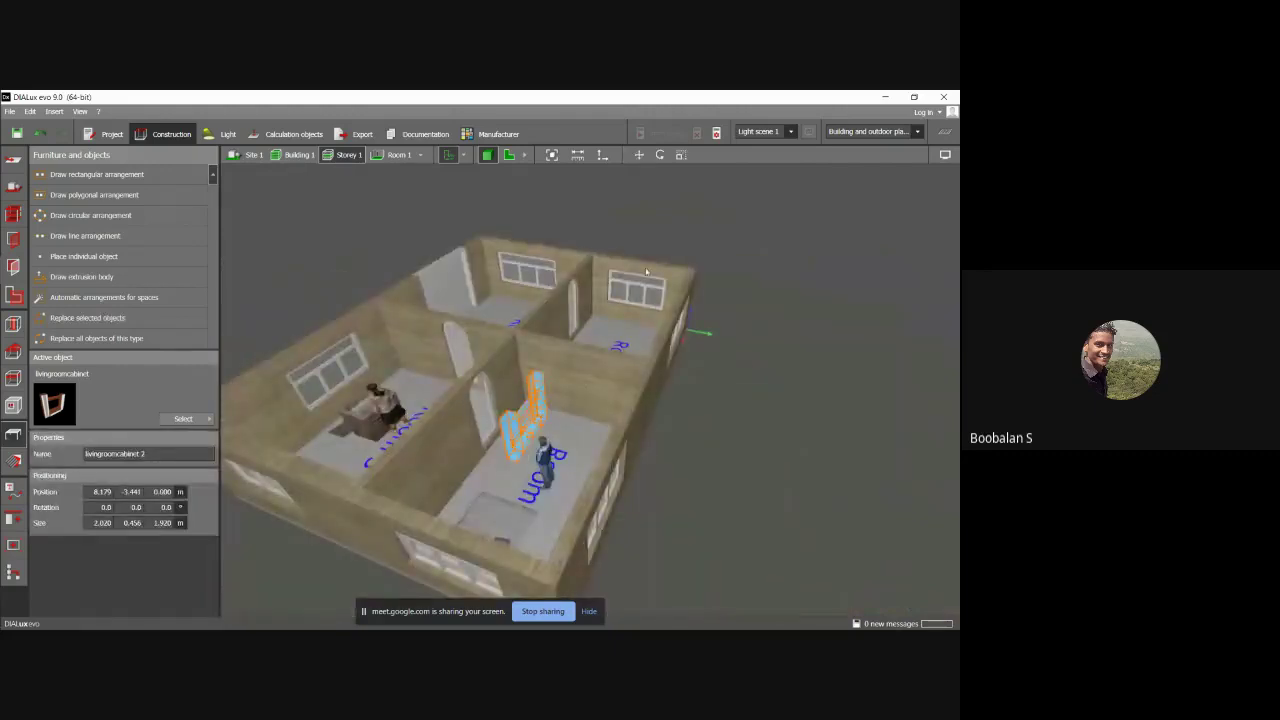
click(660, 155)
drag(507, 469, 501, 454)
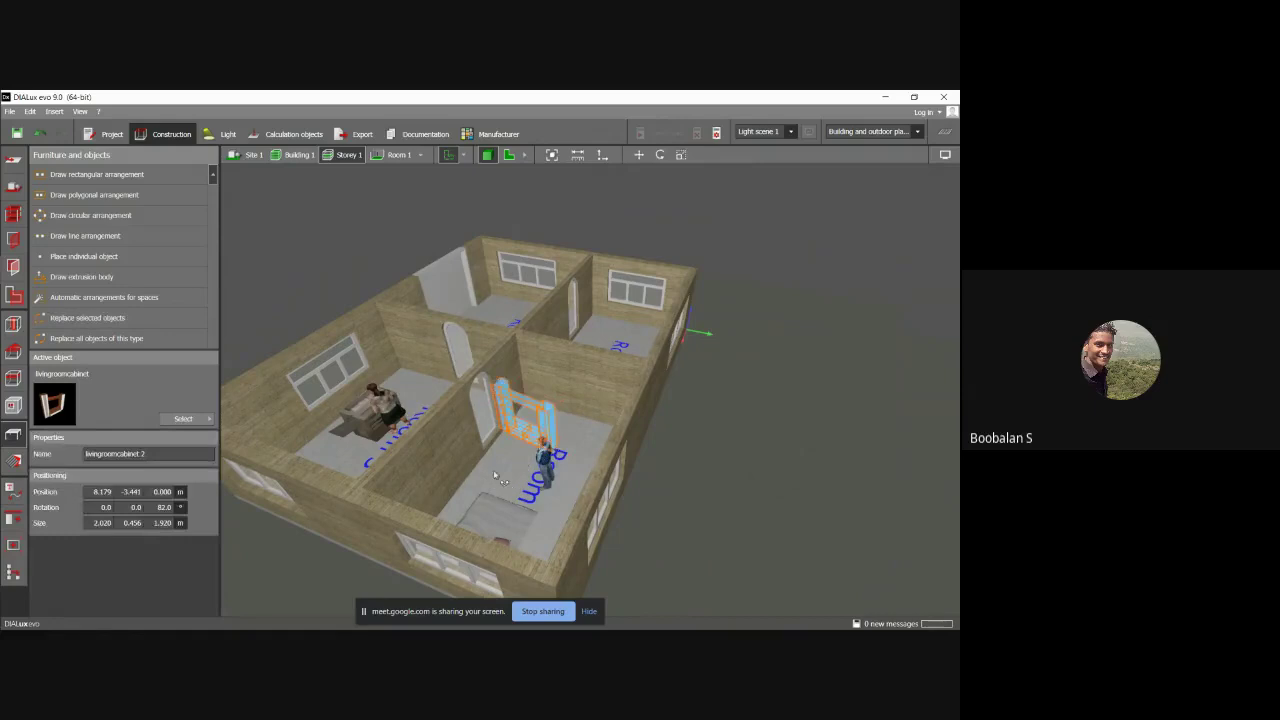
Move the rotated cabinet towards the partition wall between Room 1 and Room 2, at about 7.300, -2.600 m.
mouse_move(494, 475)
right_down()
mouse_move(510, 454)
mouse_move(515, 486)
right_up()
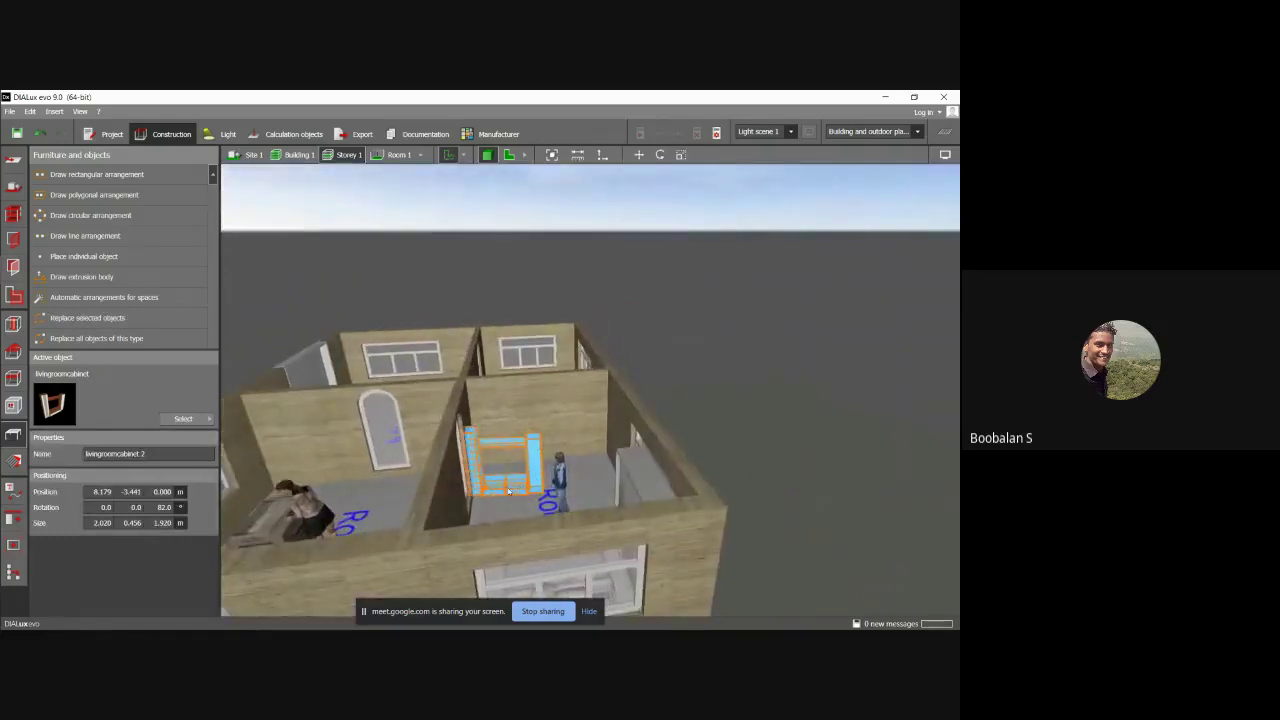
click(639, 154)
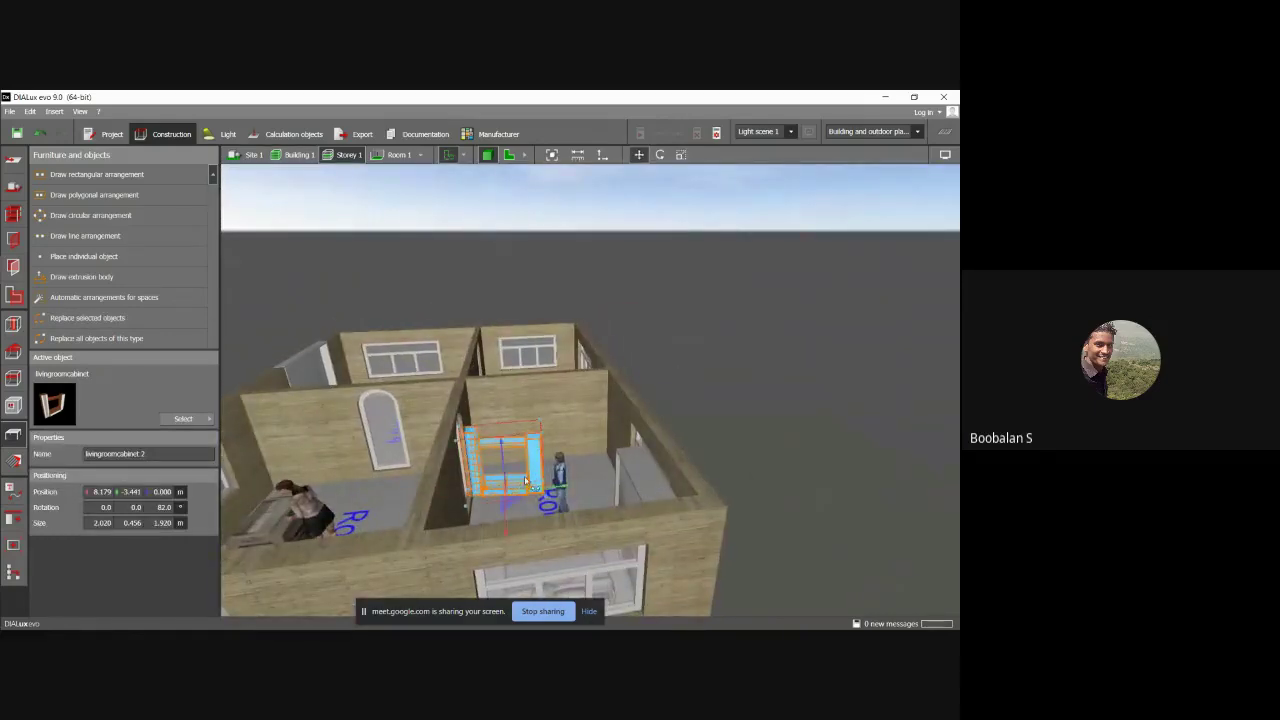
right_drag(525, 481, 535, 494)
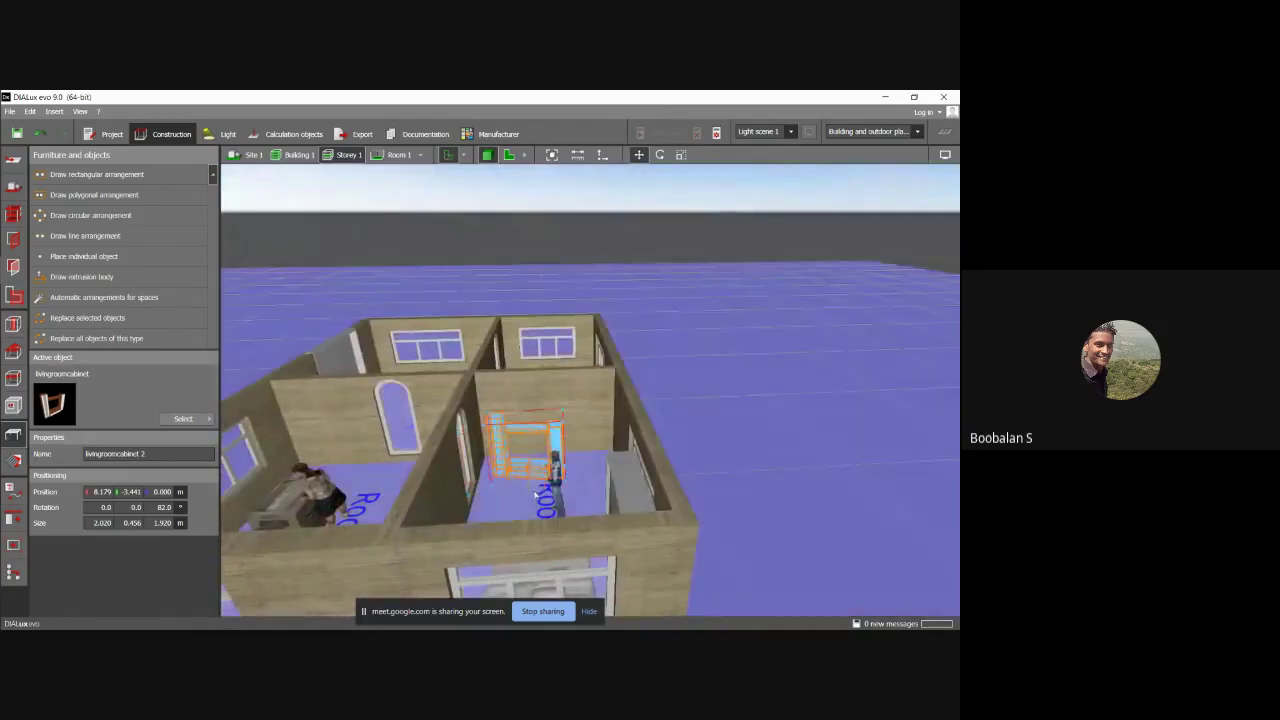
drag(535, 494, 512, 492)
right_drag(512, 492, 660, 432)
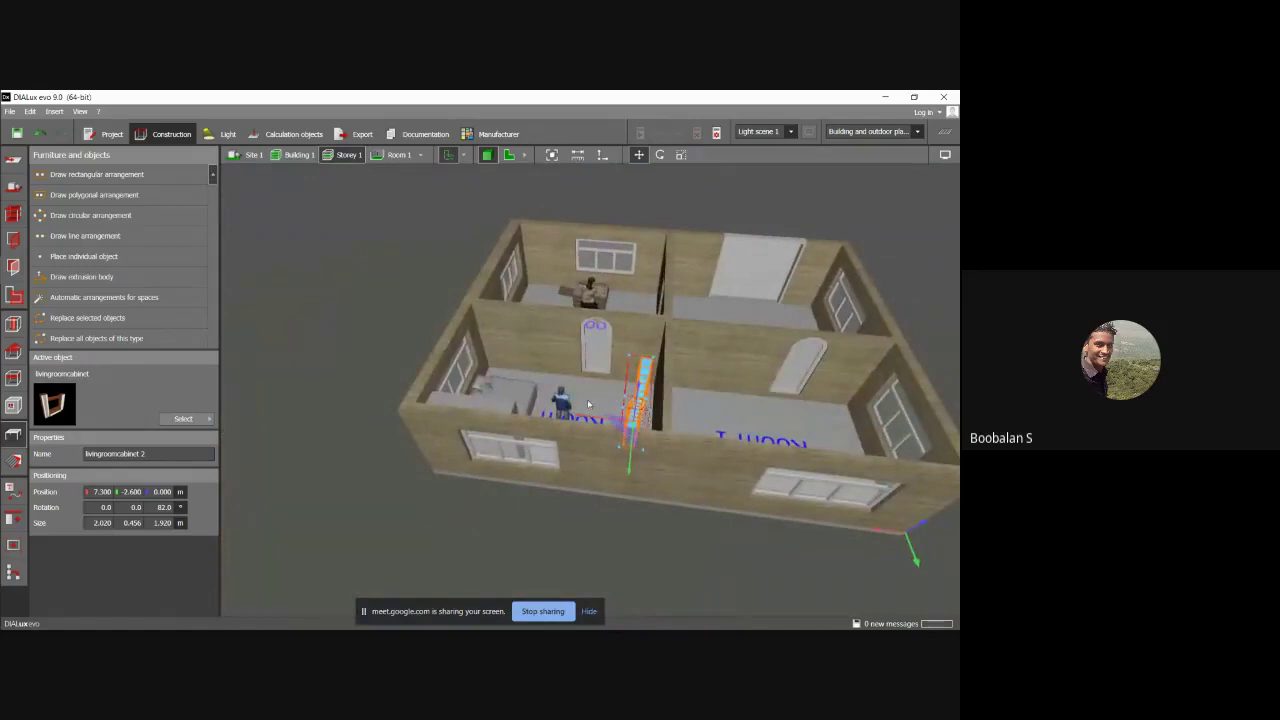
right_drag(589, 404, 592, 424)
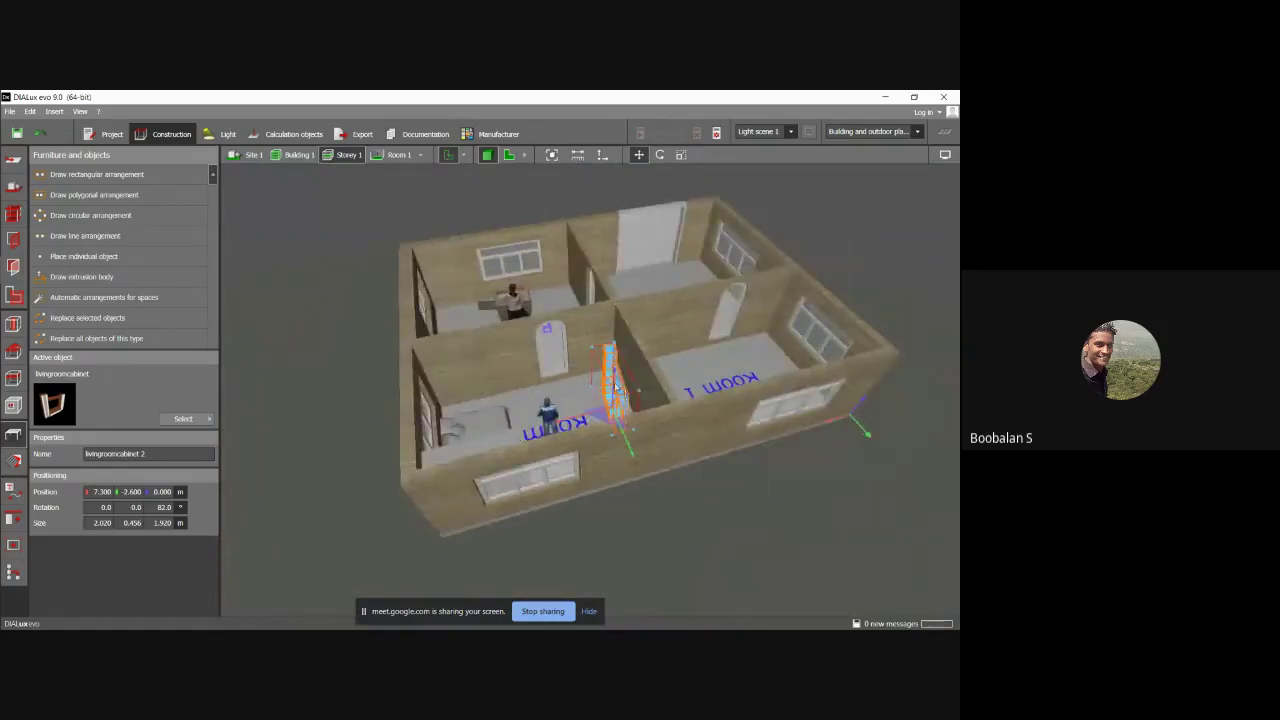
Rotate the livingroomcabinet in Room 2 about its vertical axis to 87.0°.
click(582, 397)
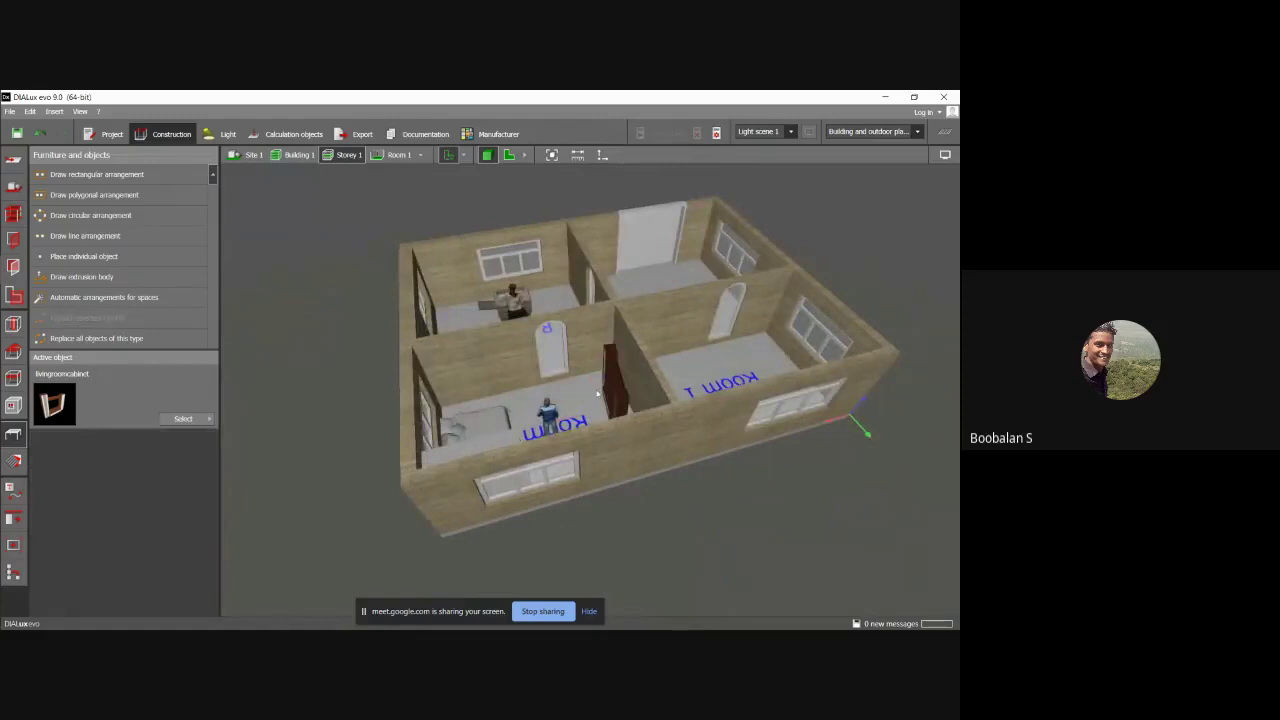
click(612, 408)
click(659, 154)
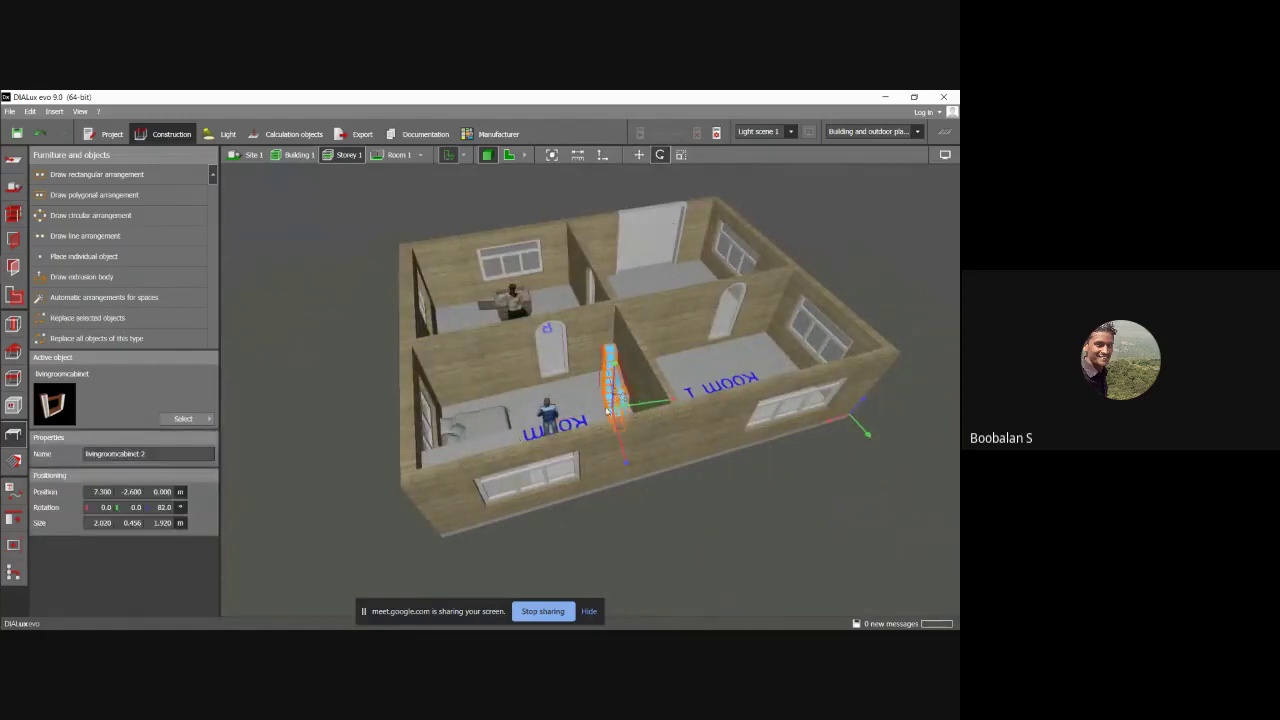
drag(613, 378, 595, 411)
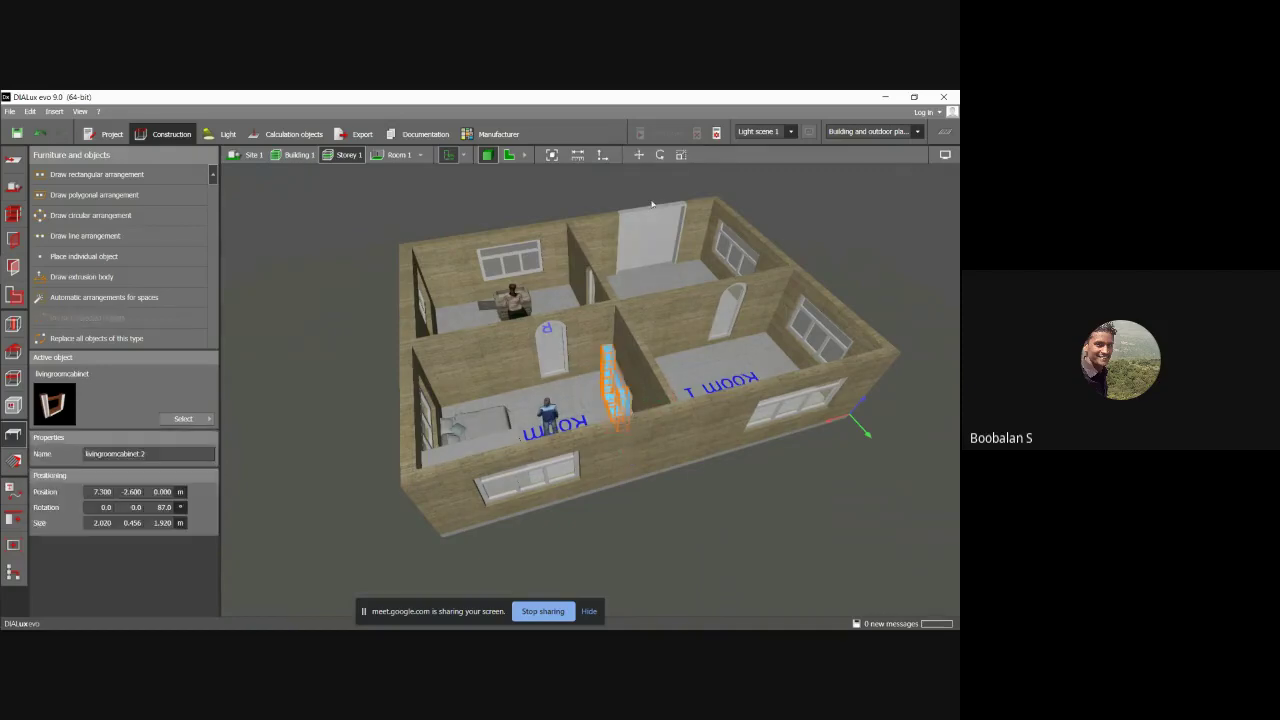
Move the cabinet against the partition wall between Room 1 and Room 2, at about 6.986, -2.646 m.
click(639, 154)
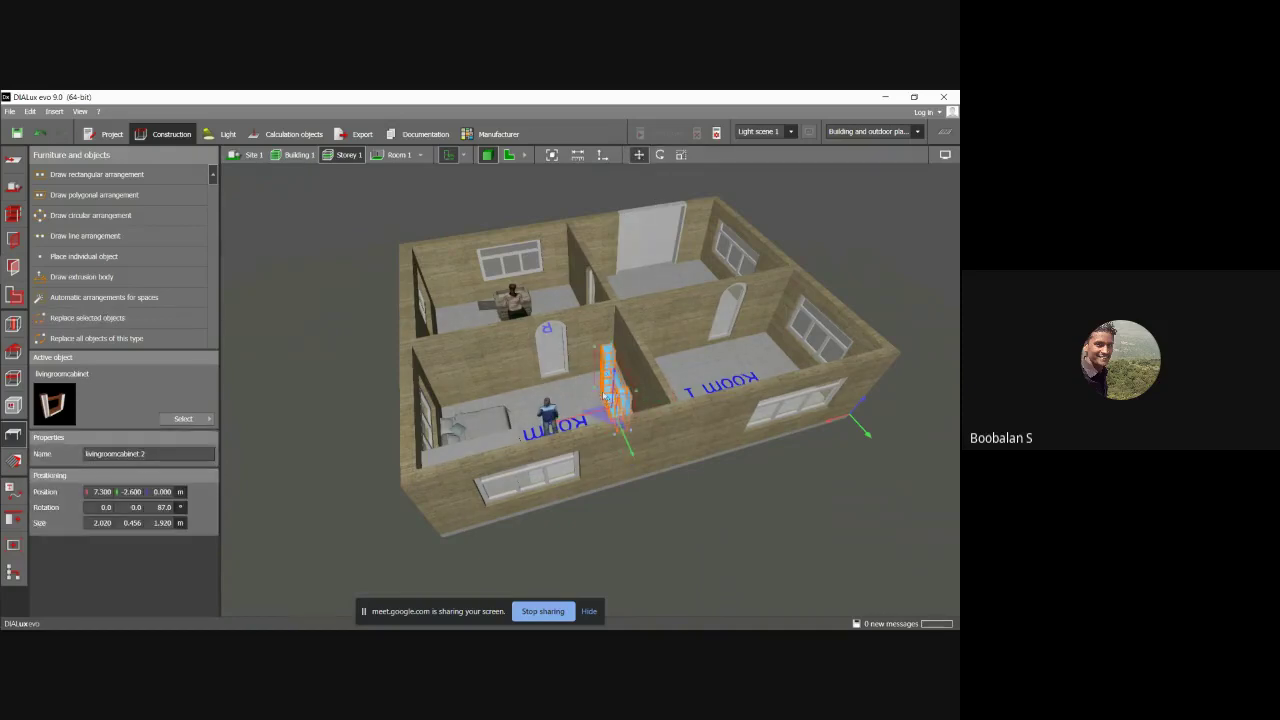
drag(604, 400, 643, 420)
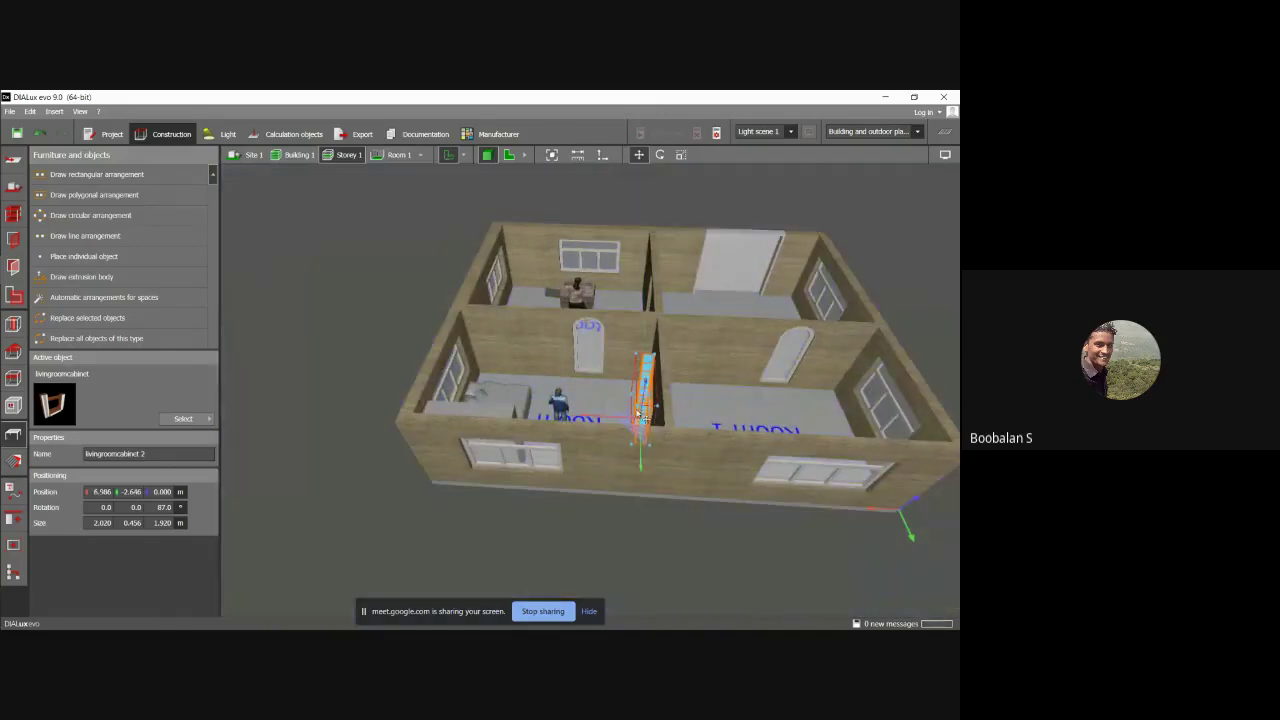
click(602, 388)
Choose the sofa 7 object from the catalog and place it in Room 4 by the large door, at about 1.633, -9.986 m.
drag(572, 385, 229, 376)
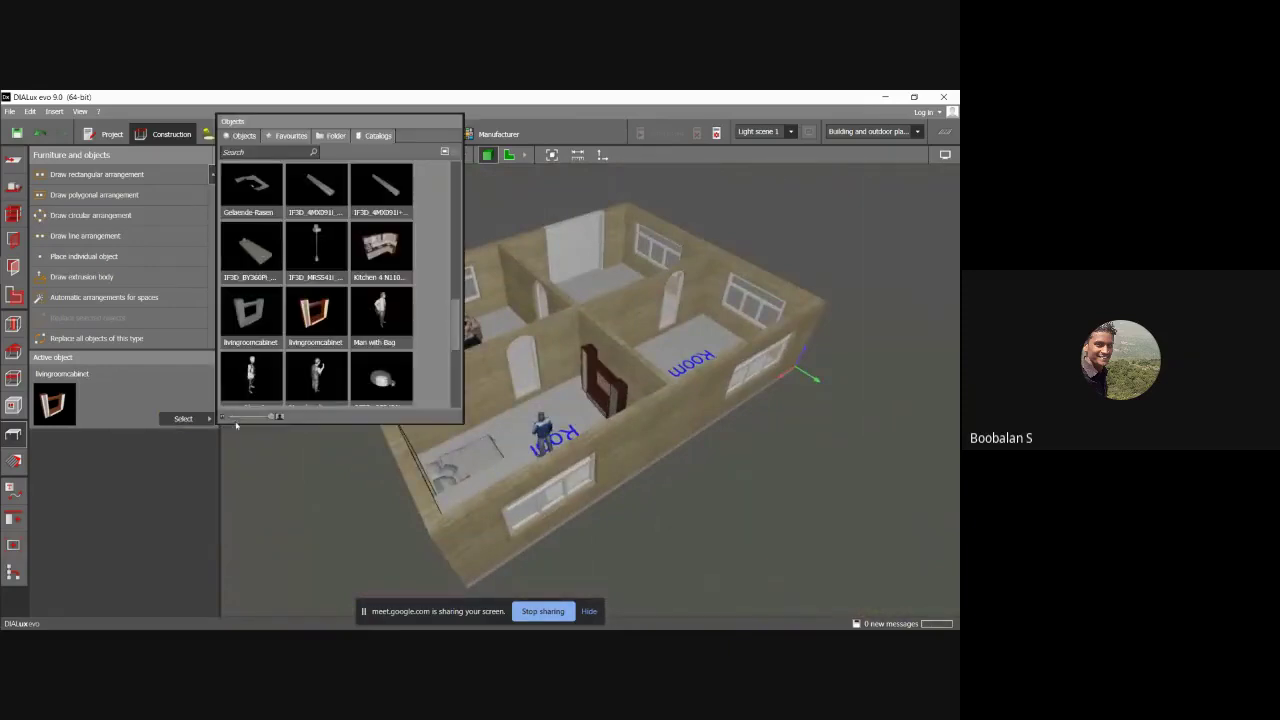
click(212, 418)
scroll(314, 311, down, 5)
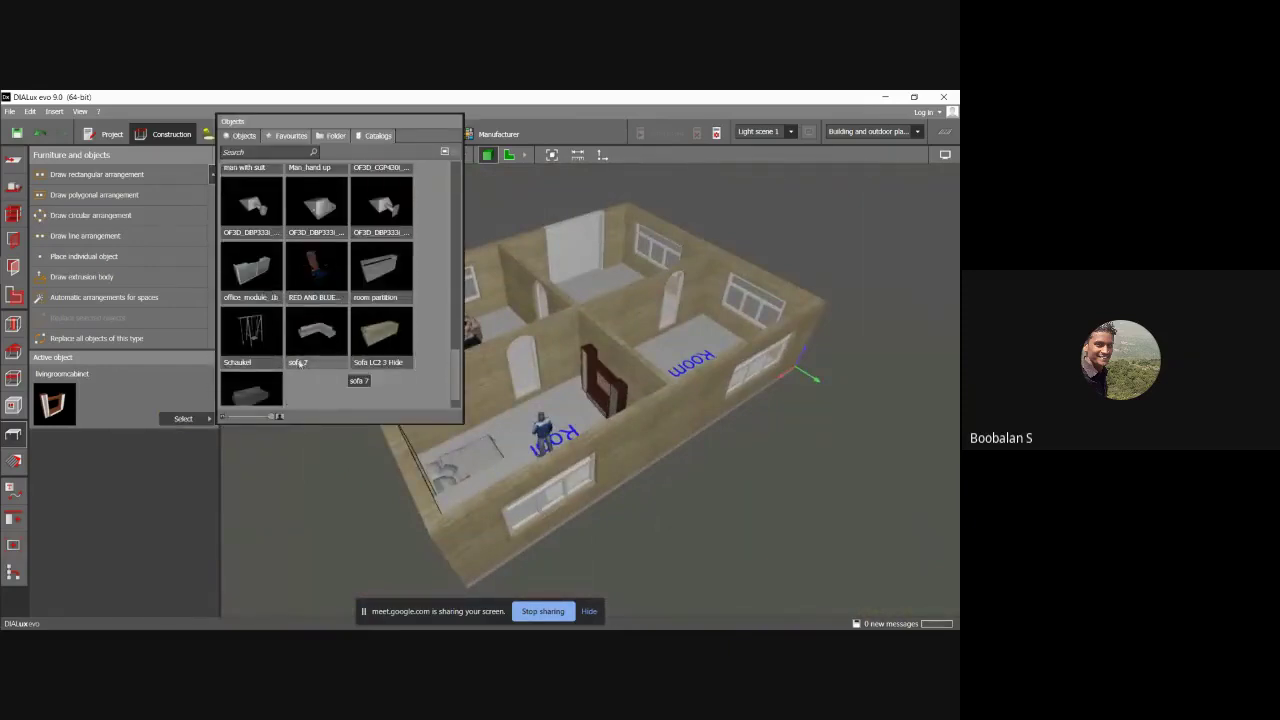
scroll(298, 364, down, 1)
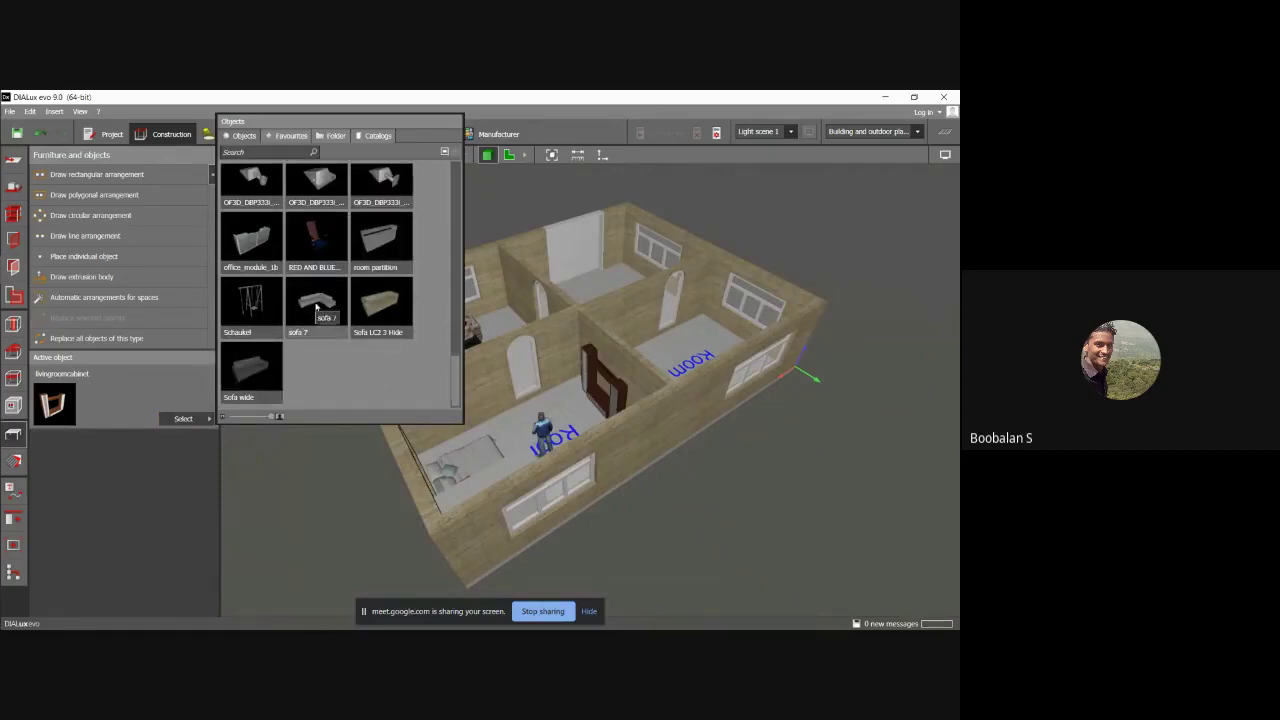
click(316, 305)
click(596, 262)
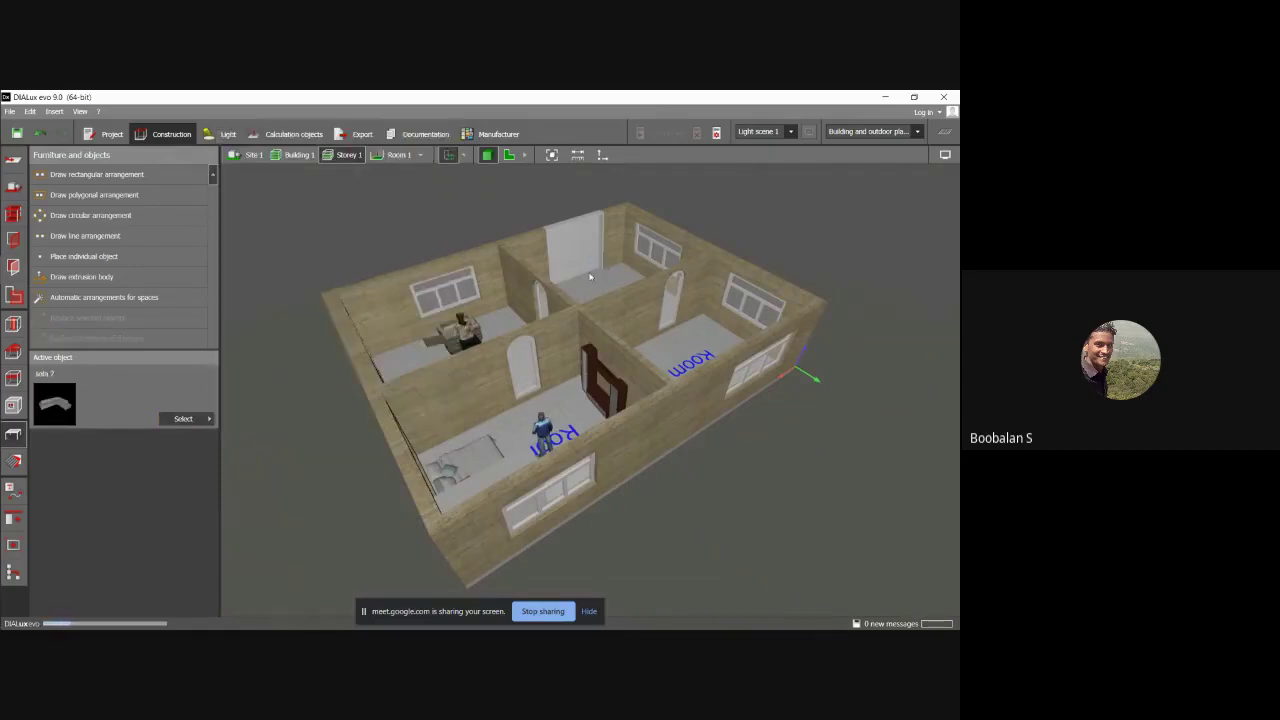
click(641, 253)
click(590, 249)
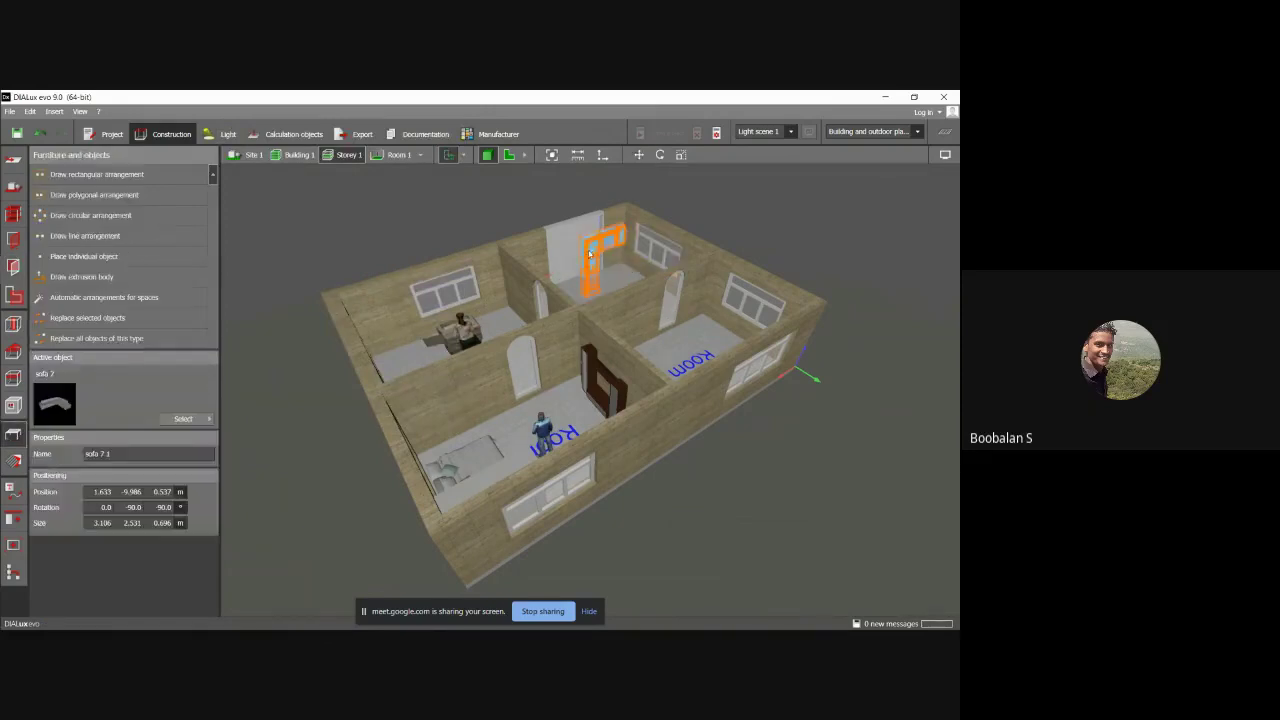
Rotate the upright sofa in Room 4 so that its seats lie roughly parallel to the floor.
click(638, 154)
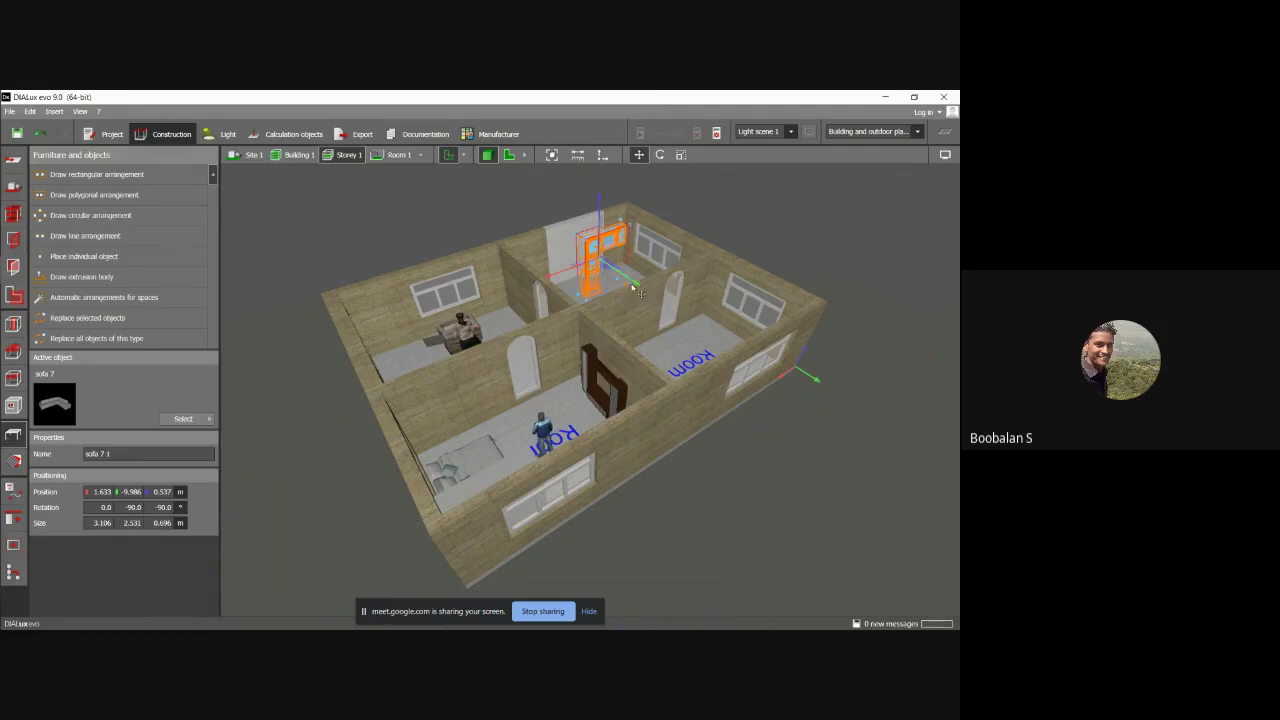
click(660, 154)
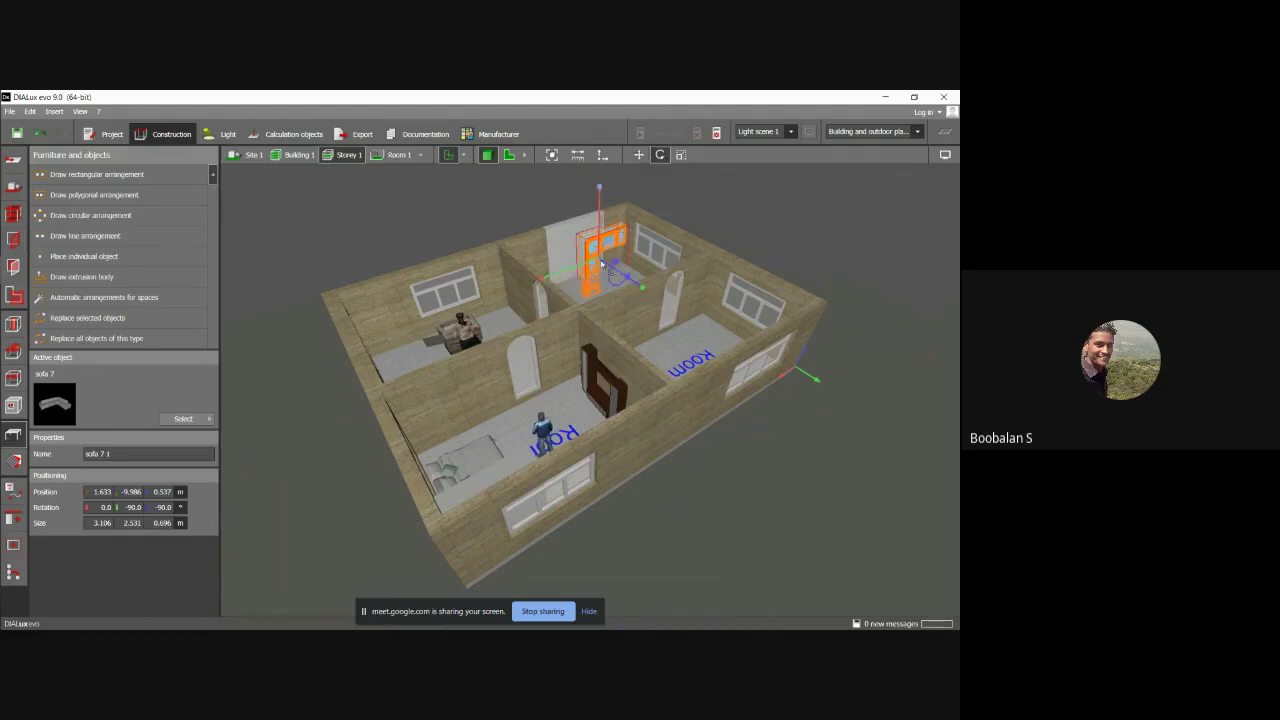
drag(624, 266, 577, 278)
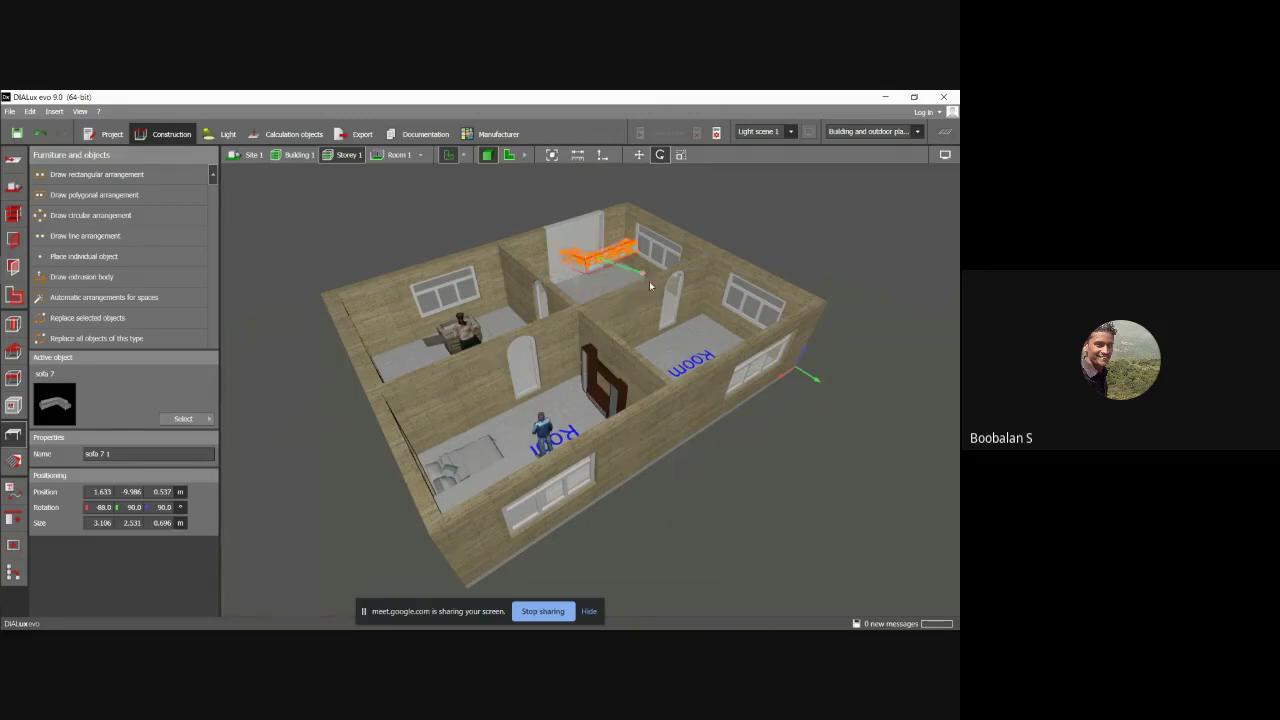
click(598, 286)
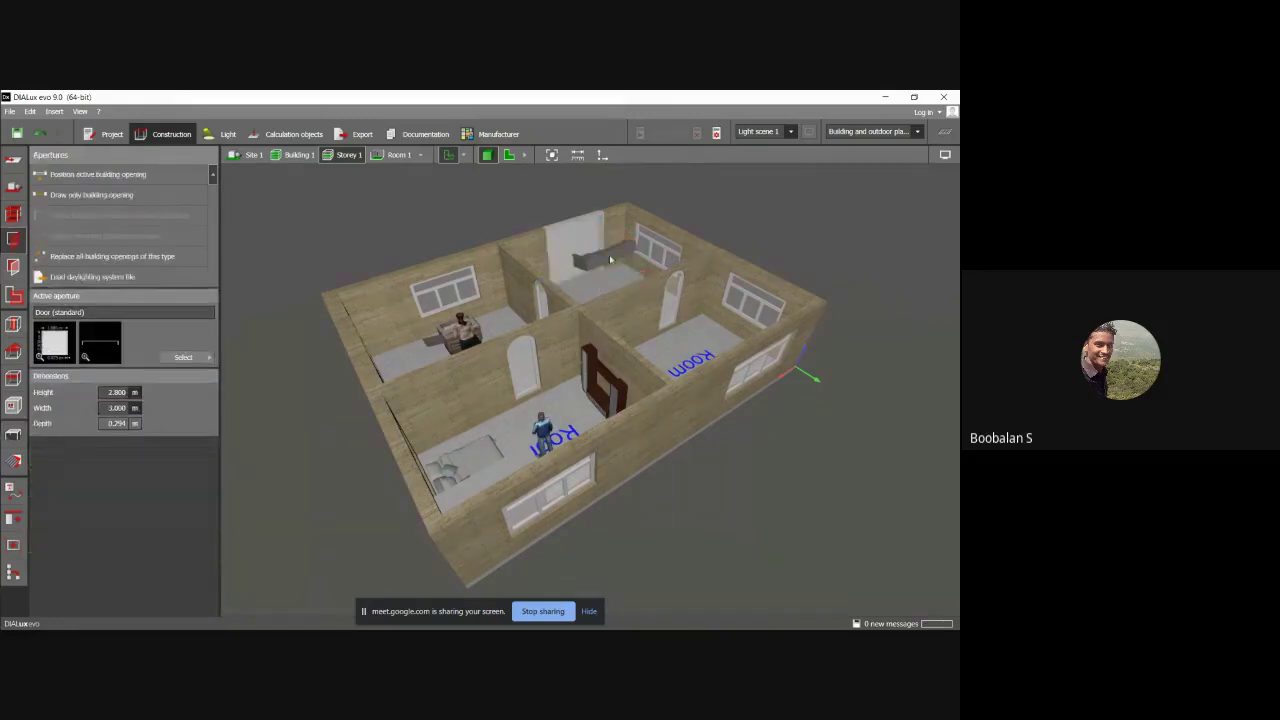
Rotate the sofa in Room 4 about its vertical axis to about 173.5°.
click(607, 260)
click(660, 155)
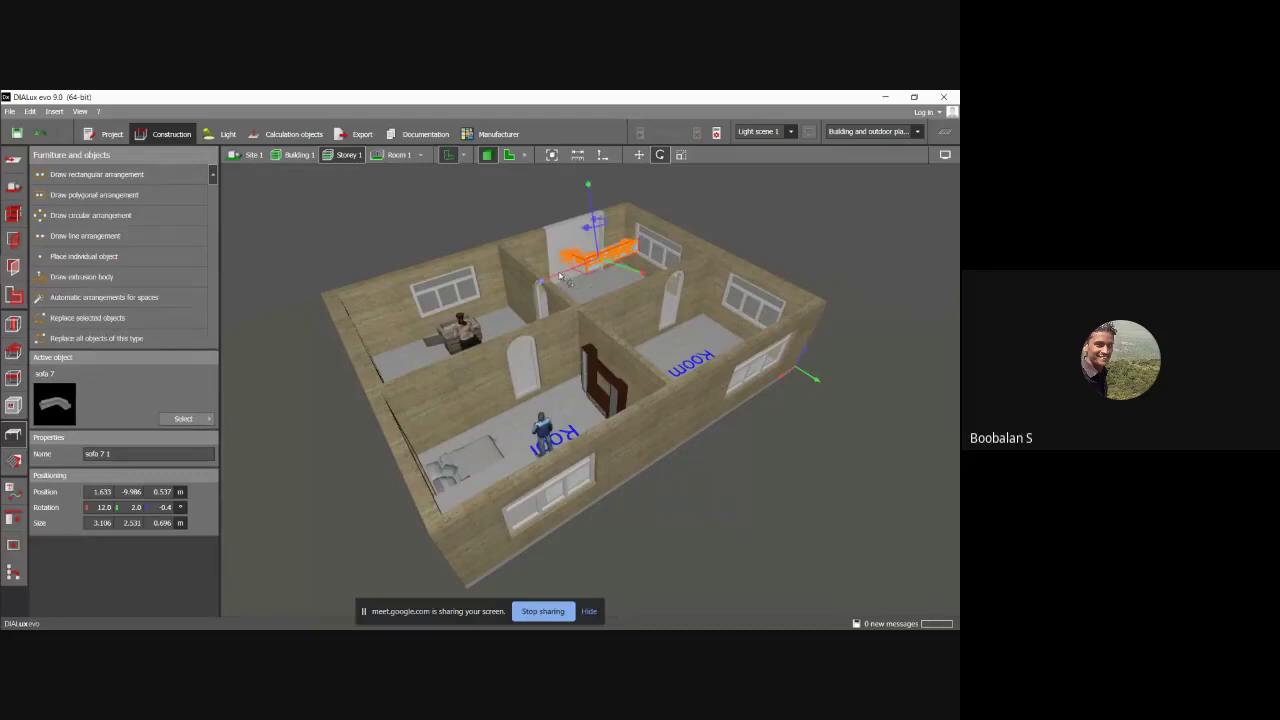
click(652, 289)
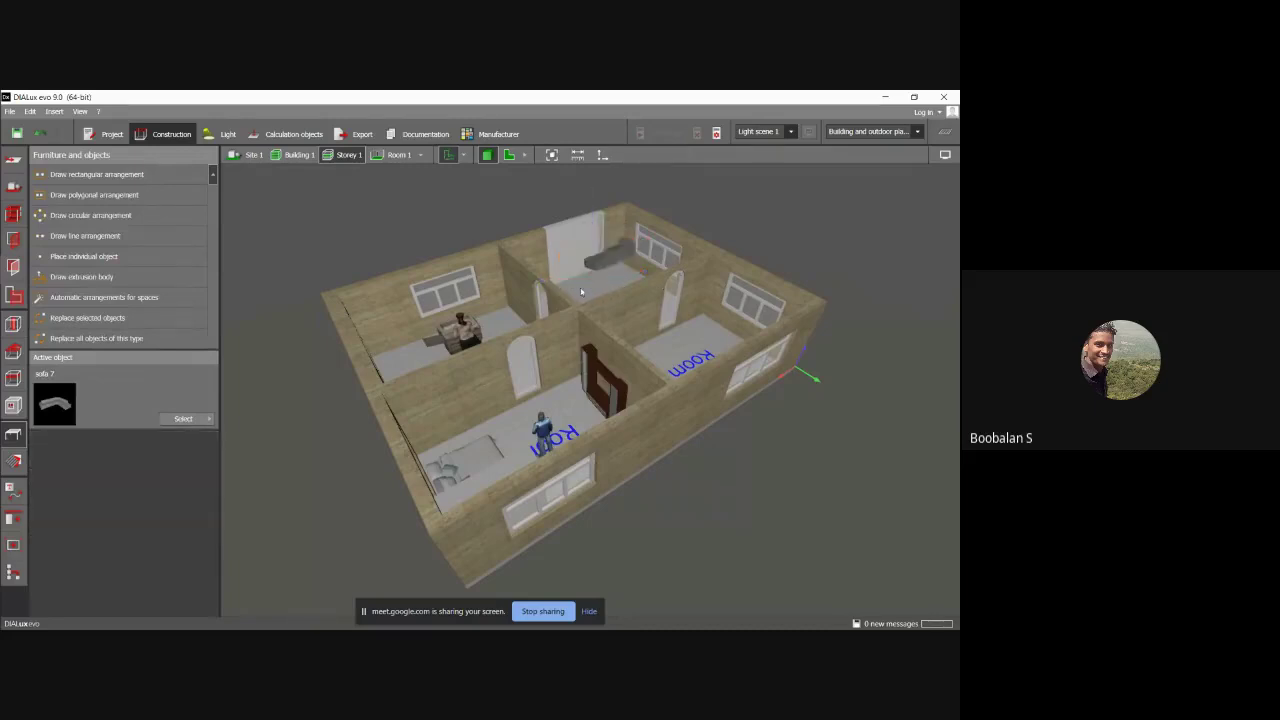
drag(652, 289, 550, 297)
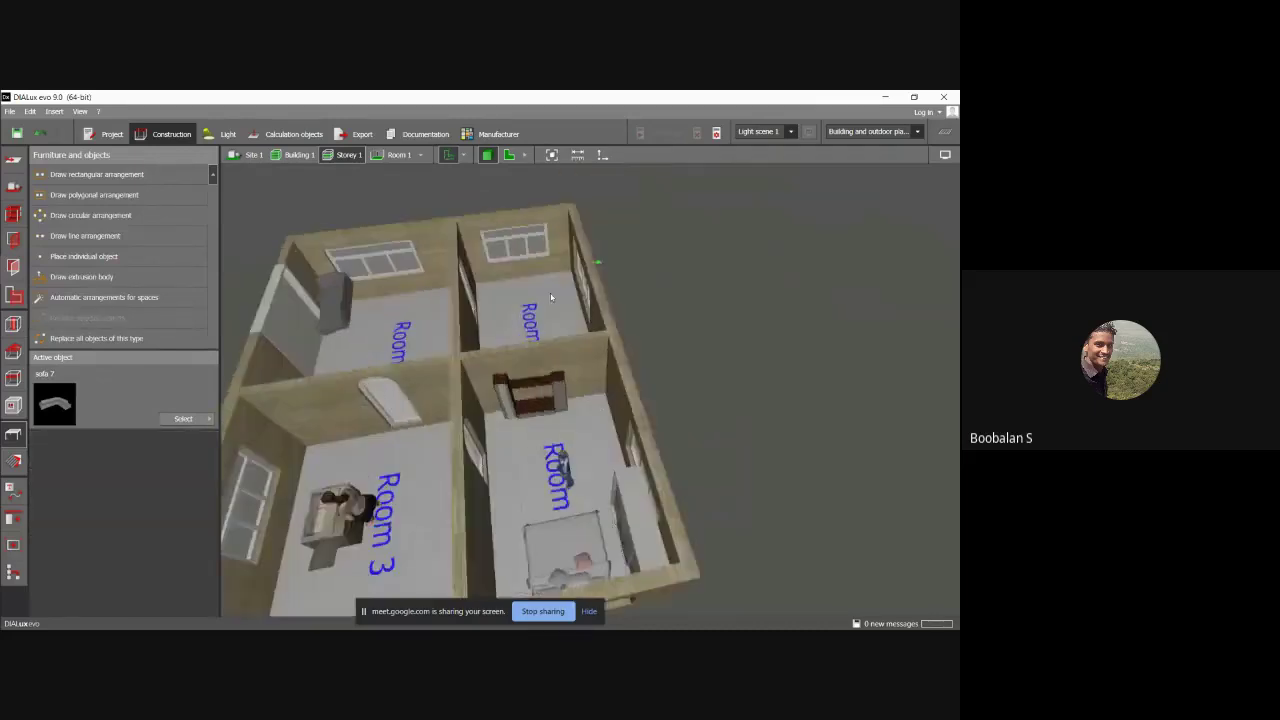
click(349, 296)
click(659, 155)
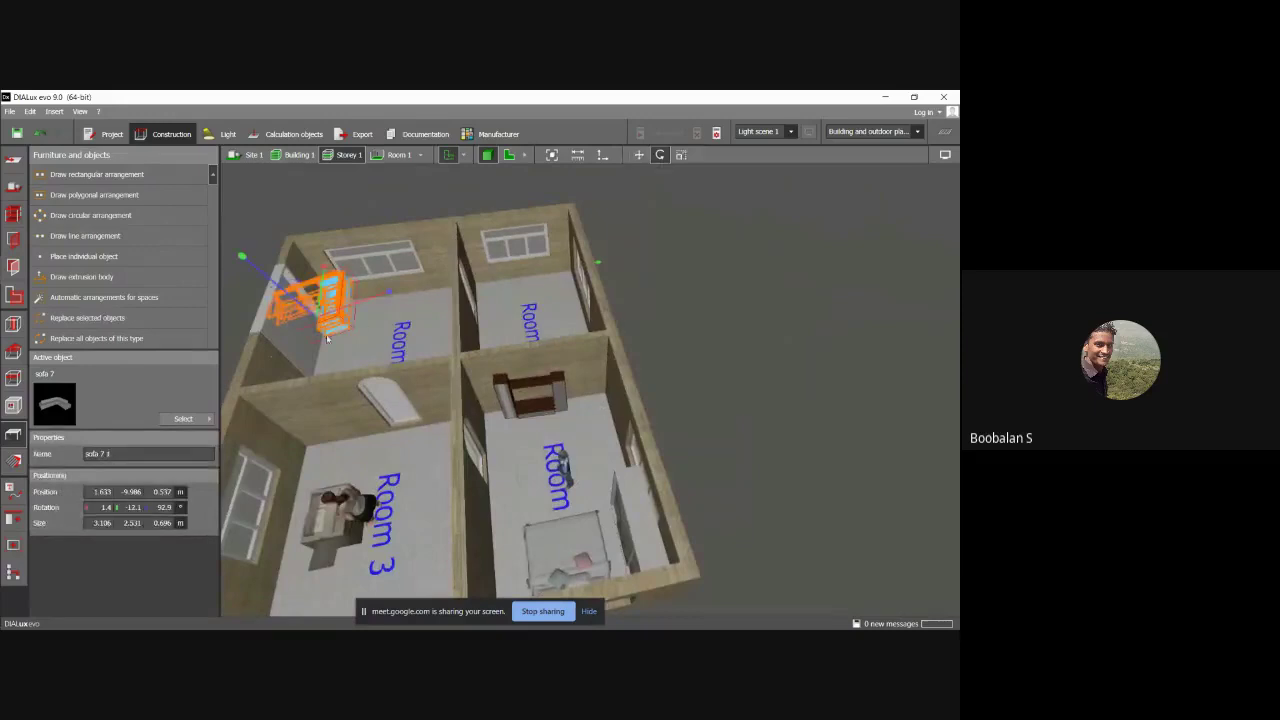
drag(327, 339, 368, 240)
click(368, 228)
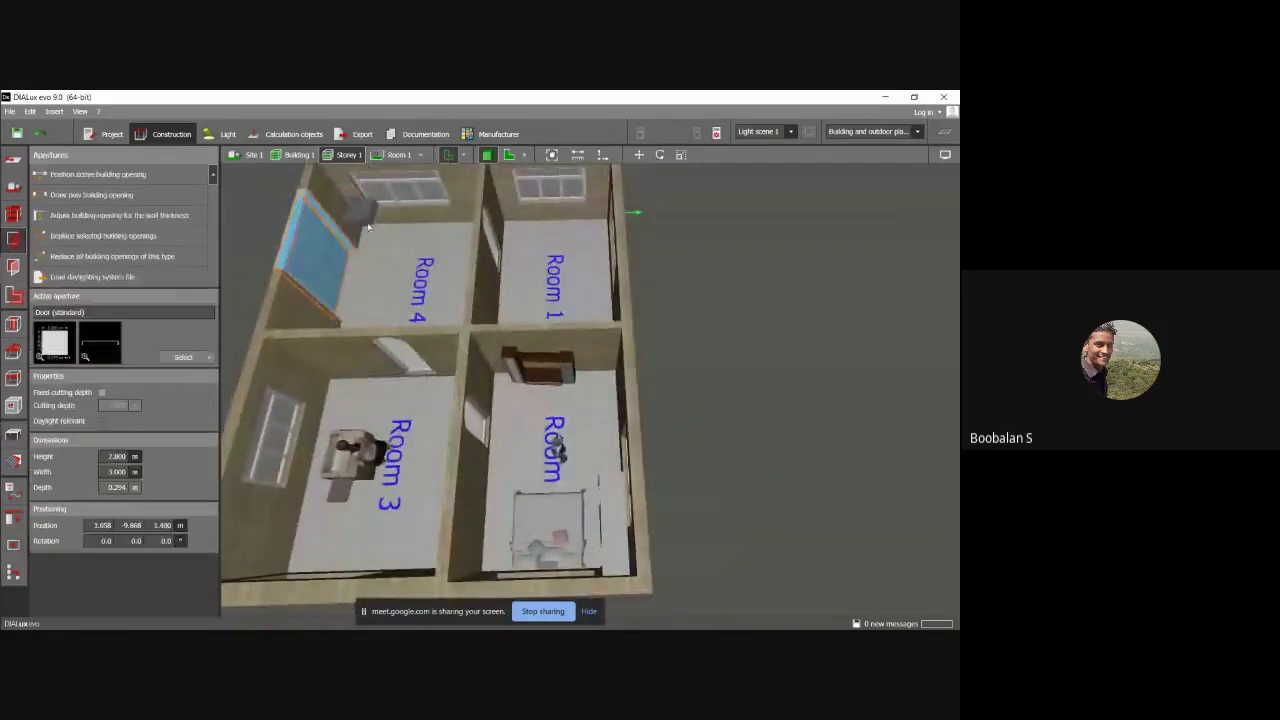
Move the sofa away from the large door and fully inside Room 4, at about 2.058, -8.201 m.
click(363, 217)
click(638, 154)
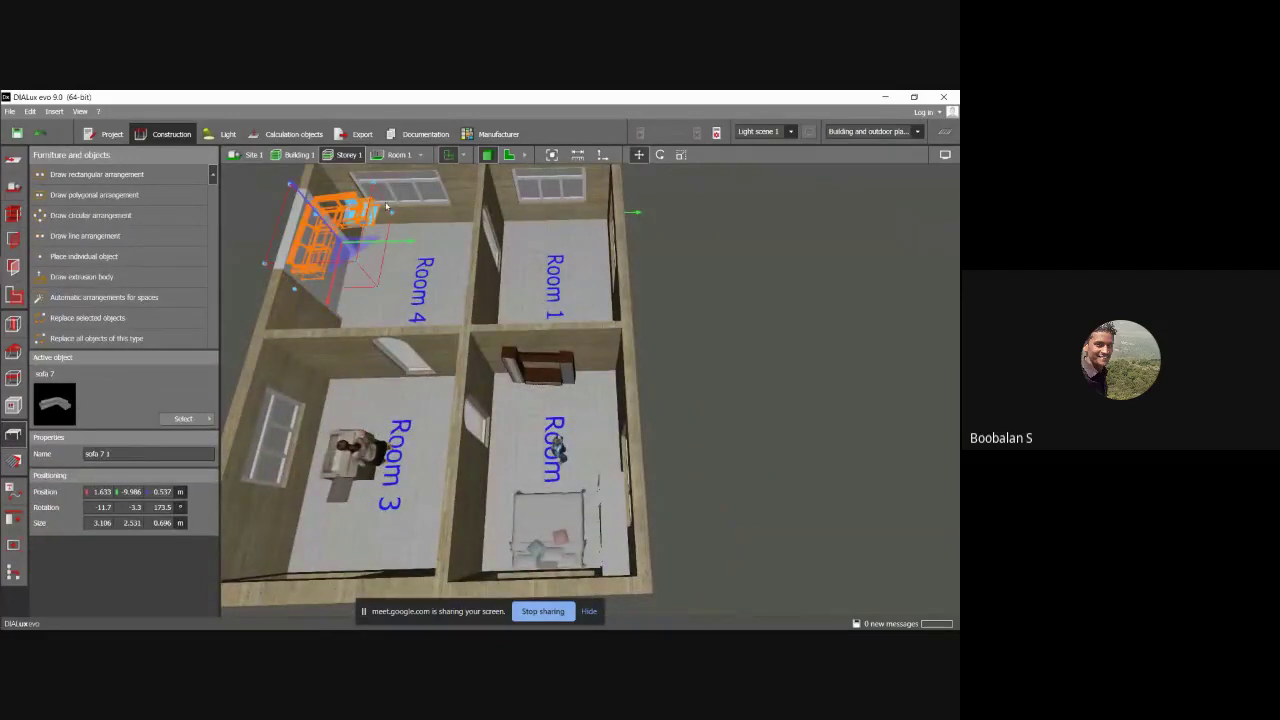
key(Delete)
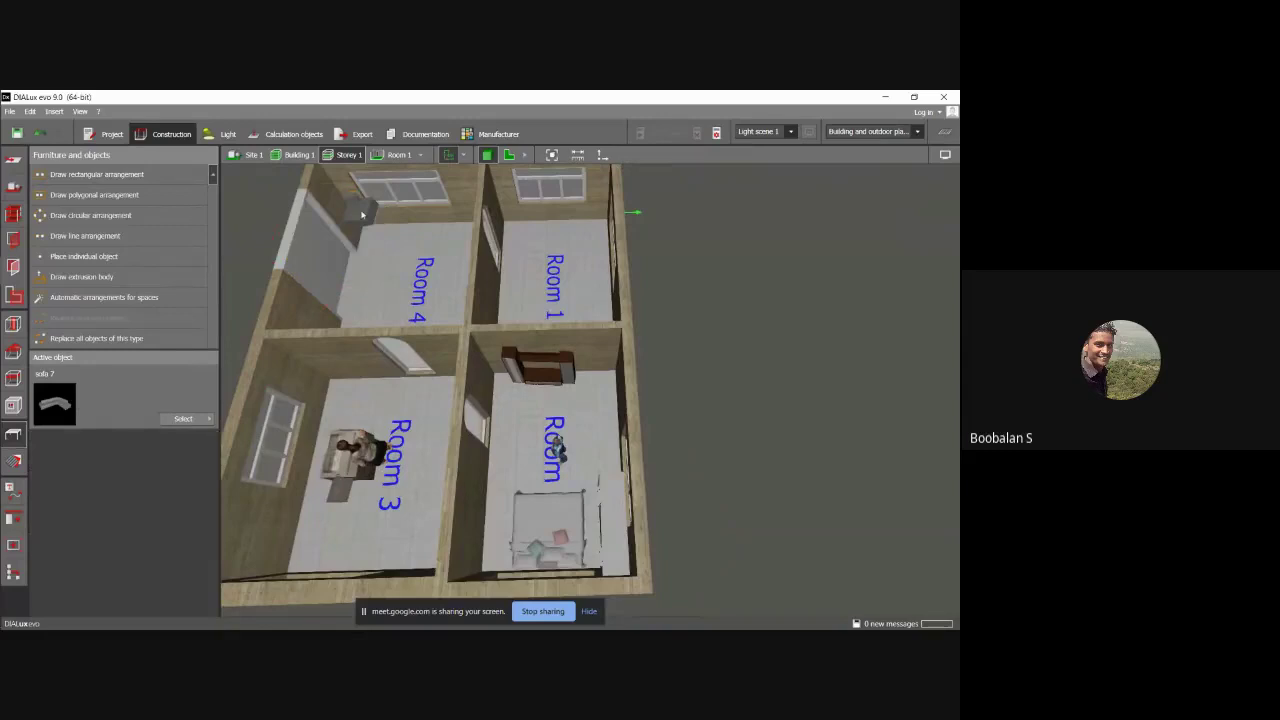
key(ctrl+z)
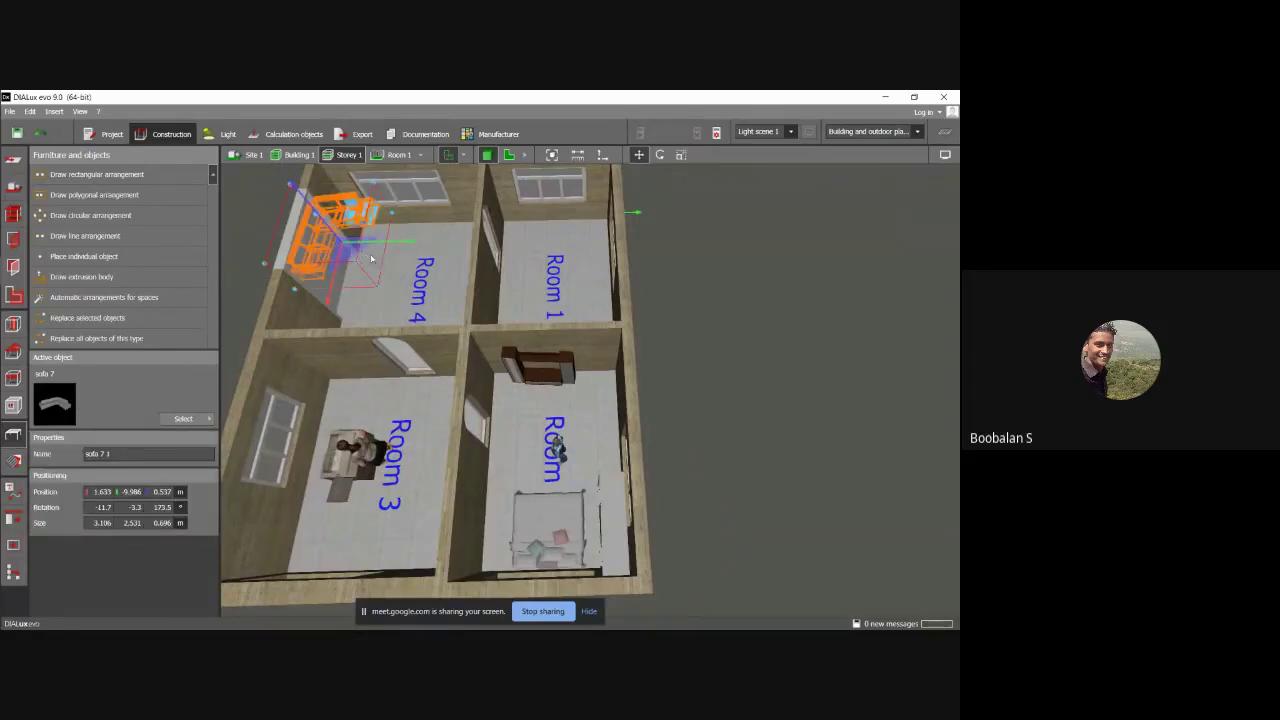
drag(370, 257, 436, 262)
click(433, 277)
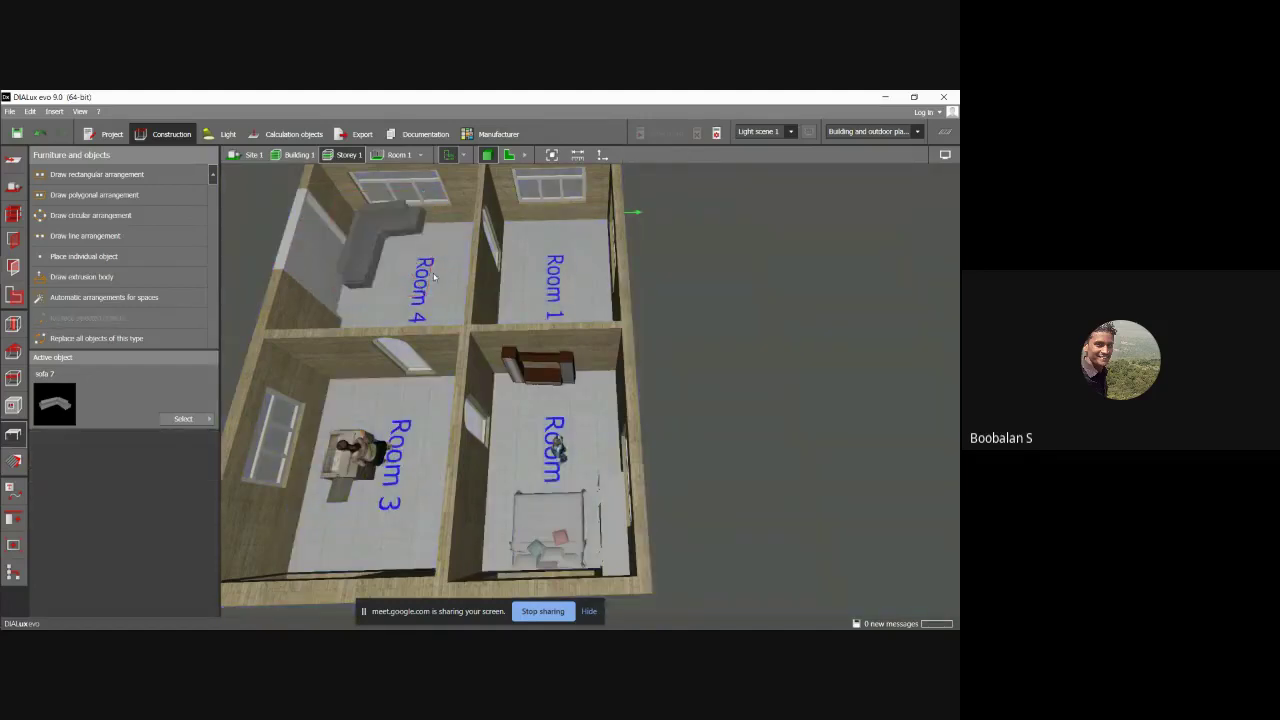
Turn the sofa about its vertical axis to about 84.1° so its long side follows the Room 4 window wall.
click(371, 262)
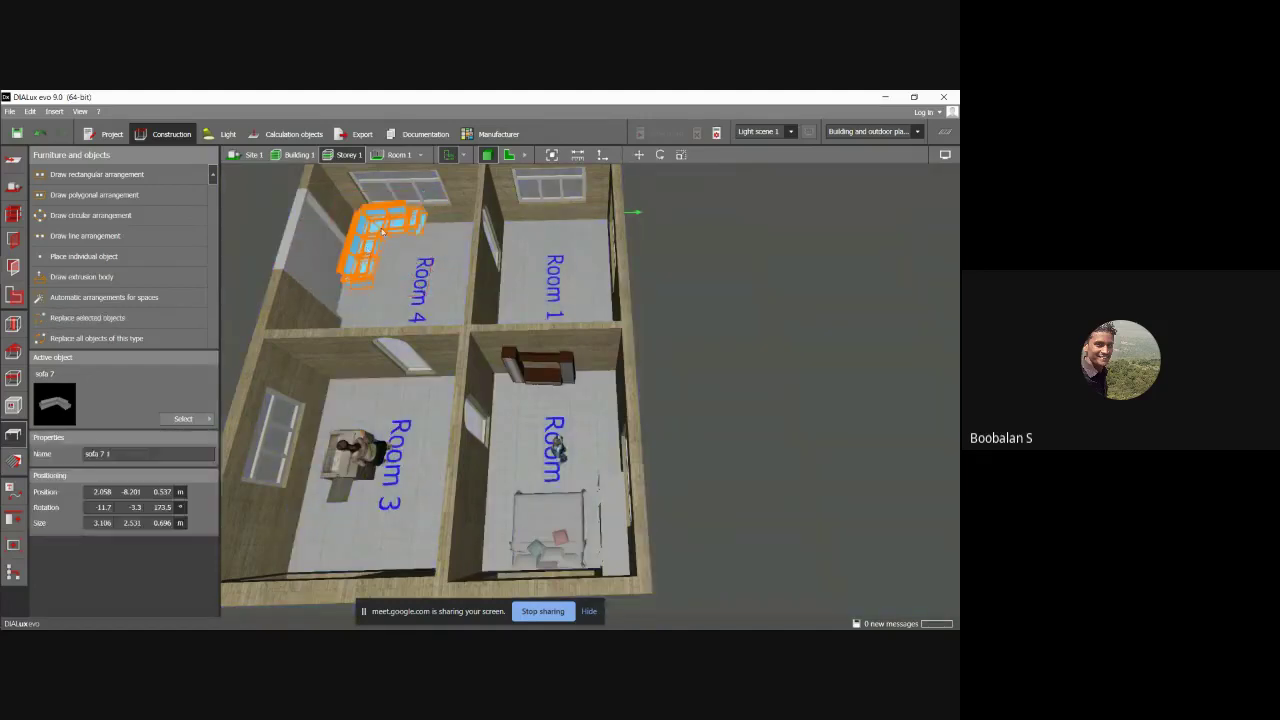
click(660, 154)
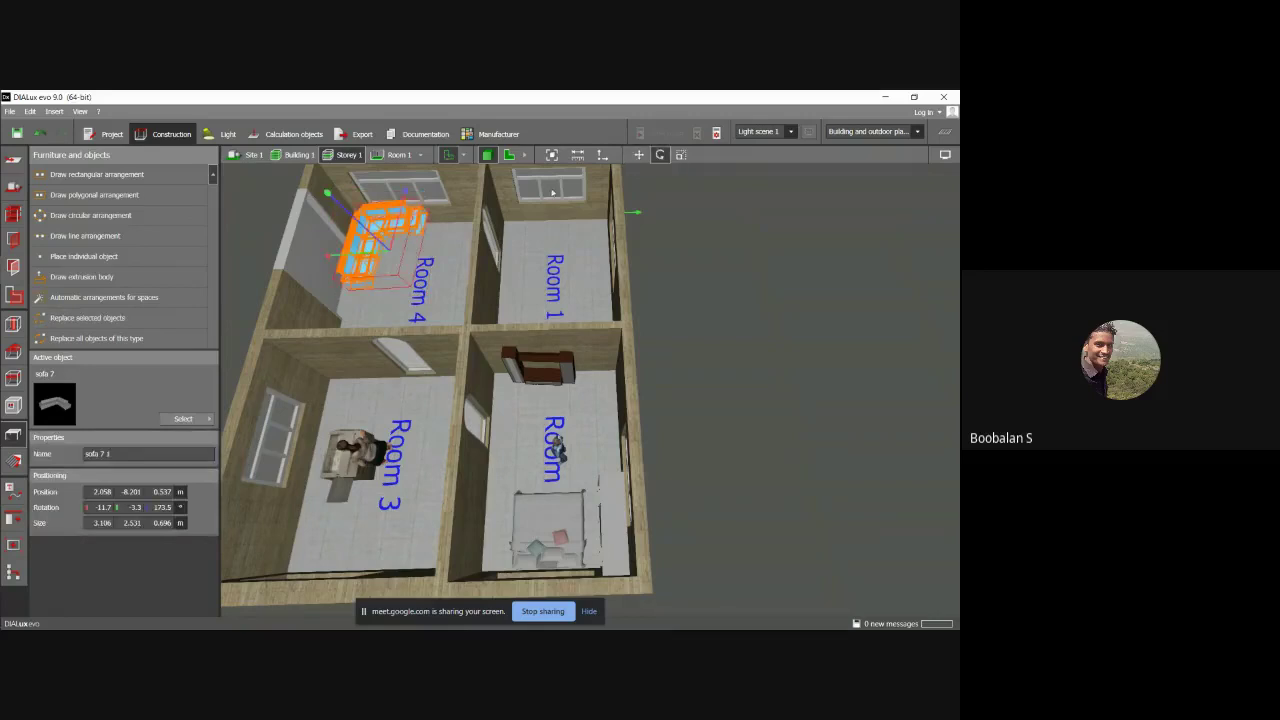
click(392, 200)
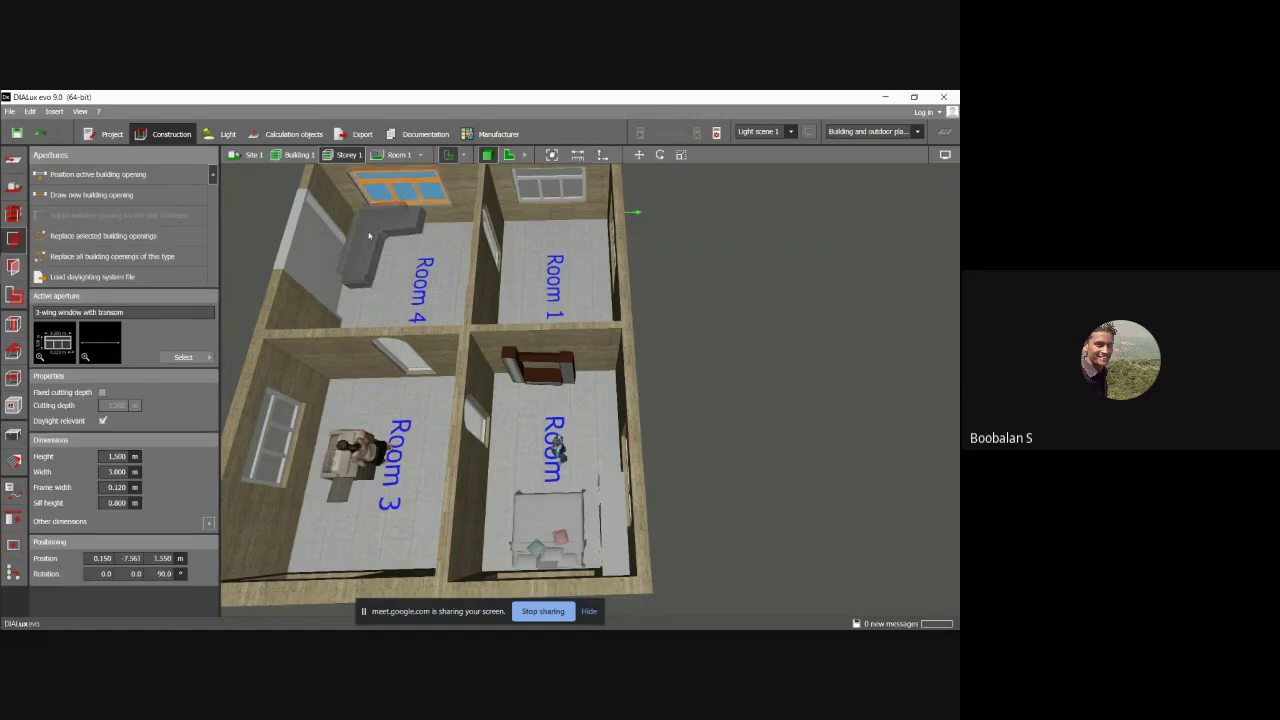
click(378, 238)
click(660, 154)
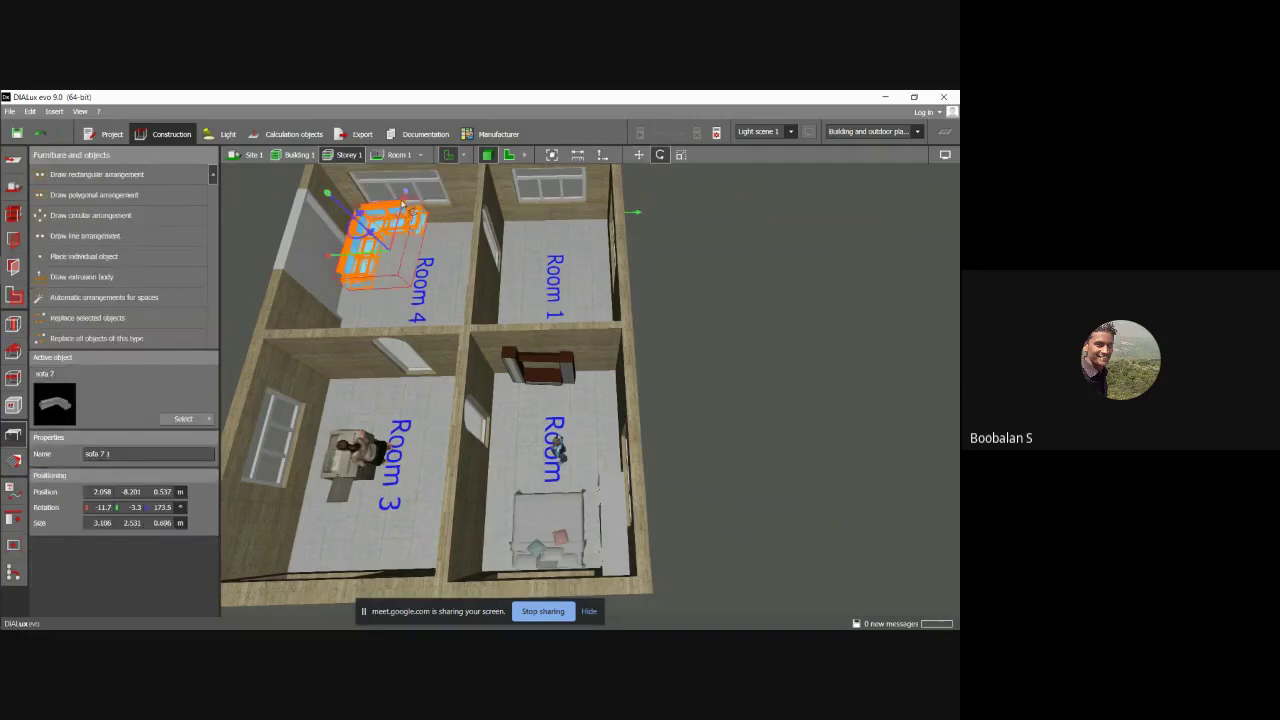
drag(415, 203, 474, 241)
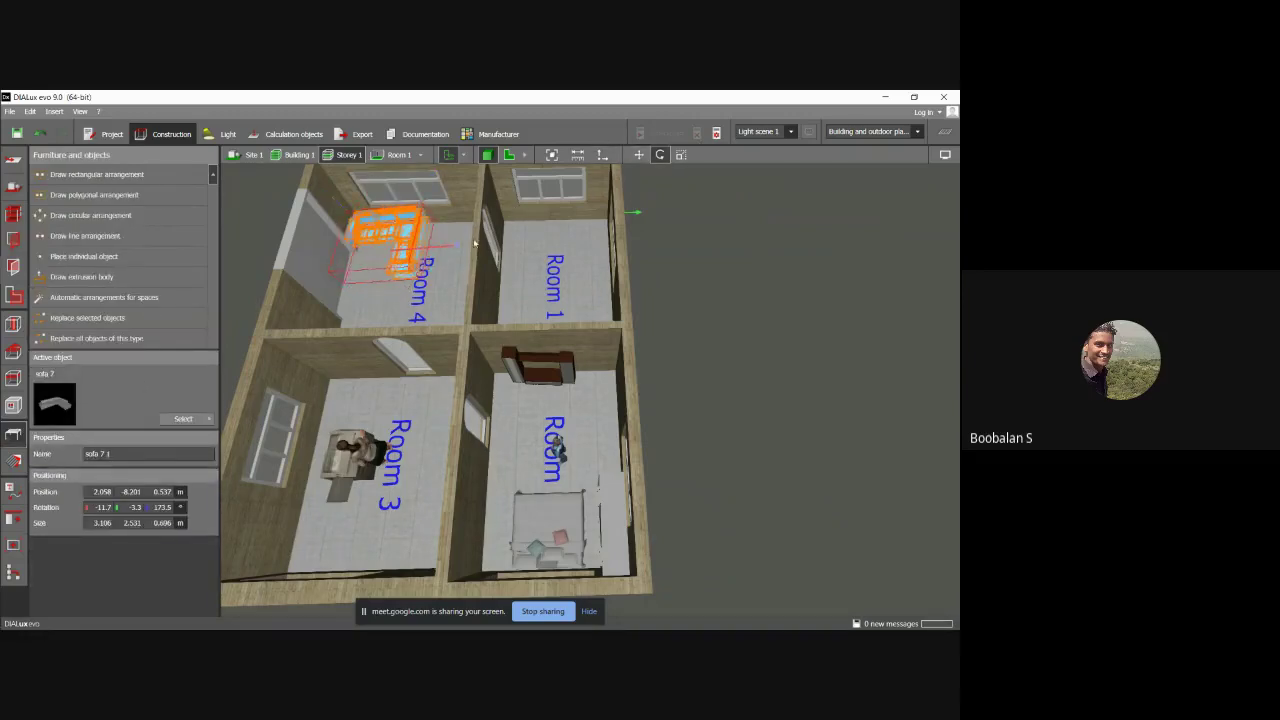
Move the sofa into the Room 4 corner between the window wall and the Room 1 partition, at about 1.397, -6.140 m.
click(639, 154)
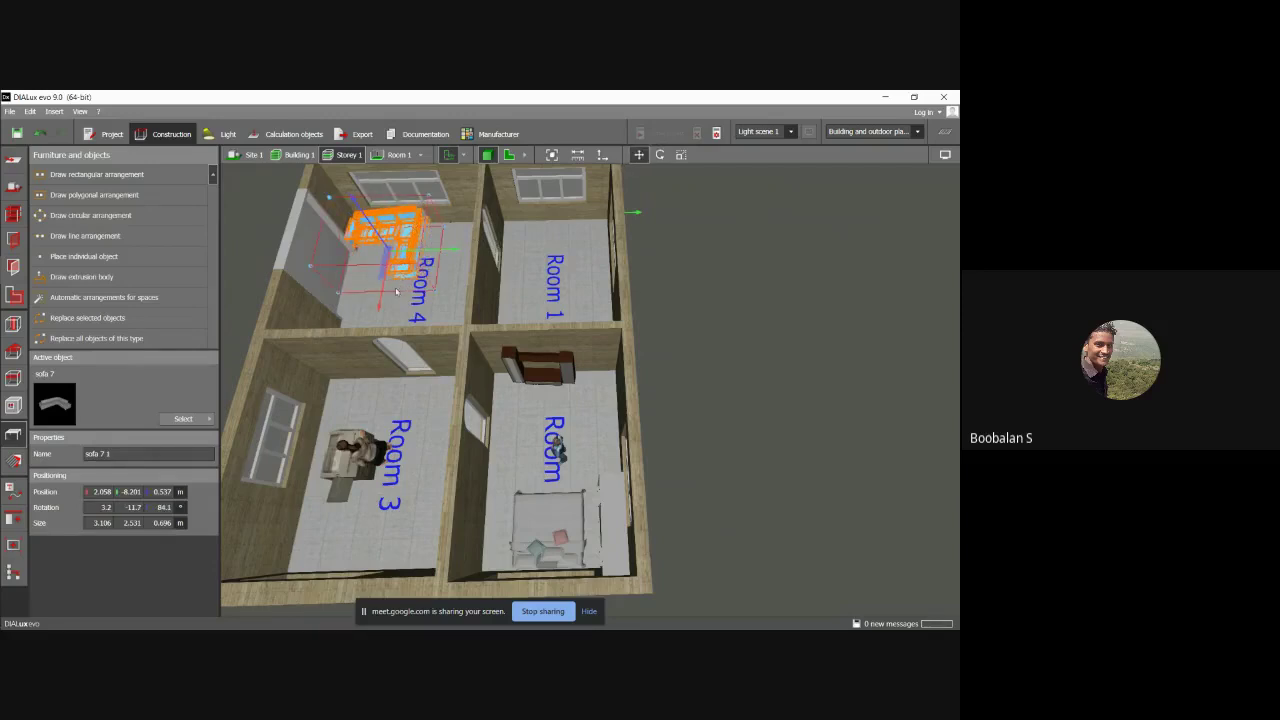
right_drag(348, 313, 305, 385)
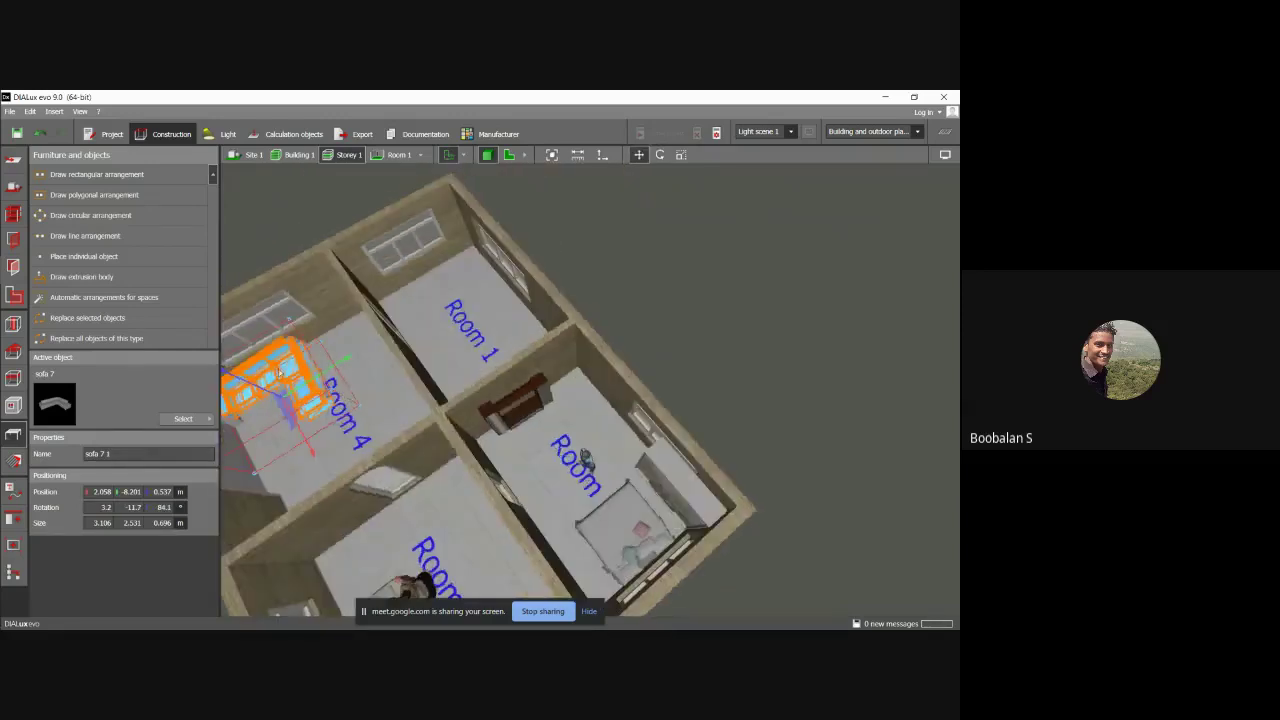
drag(305, 385, 354, 336)
click(319, 404)
right_drag(319, 404, 347, 404)
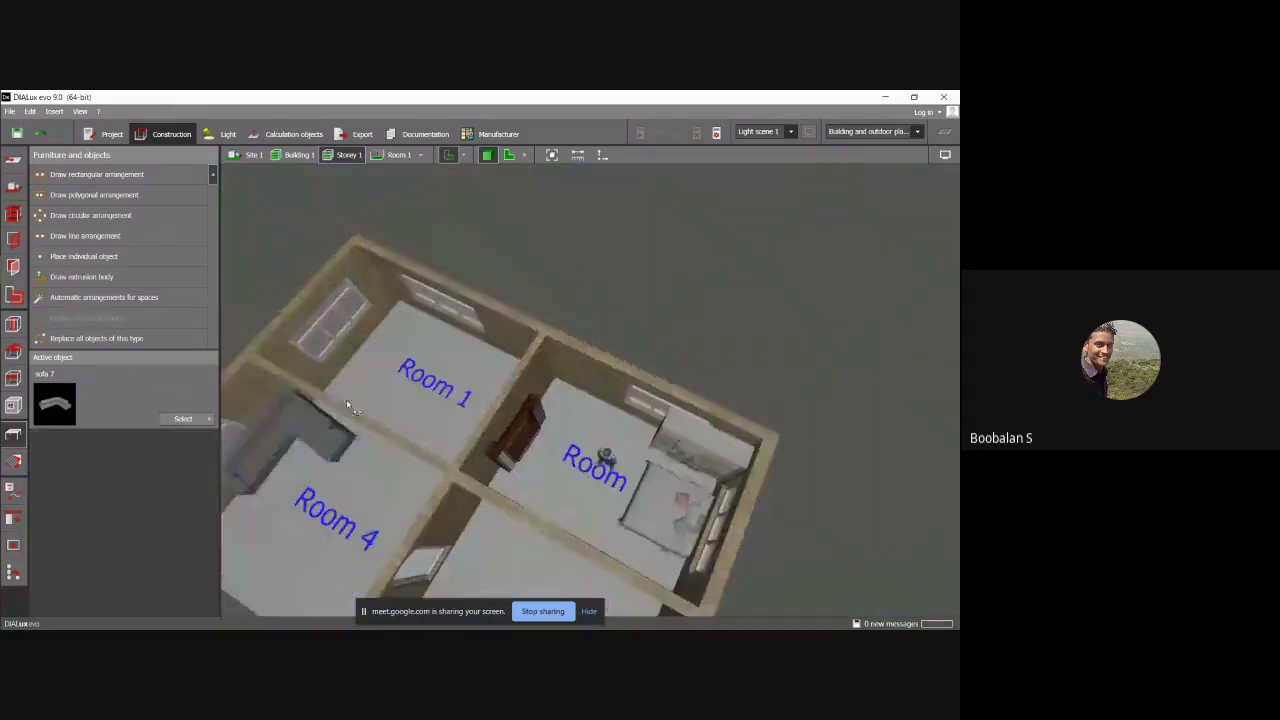
Fine-tune the sofa's rotation in the Room 4 corner to align it with the walls, and view the whole building.
click(347, 404)
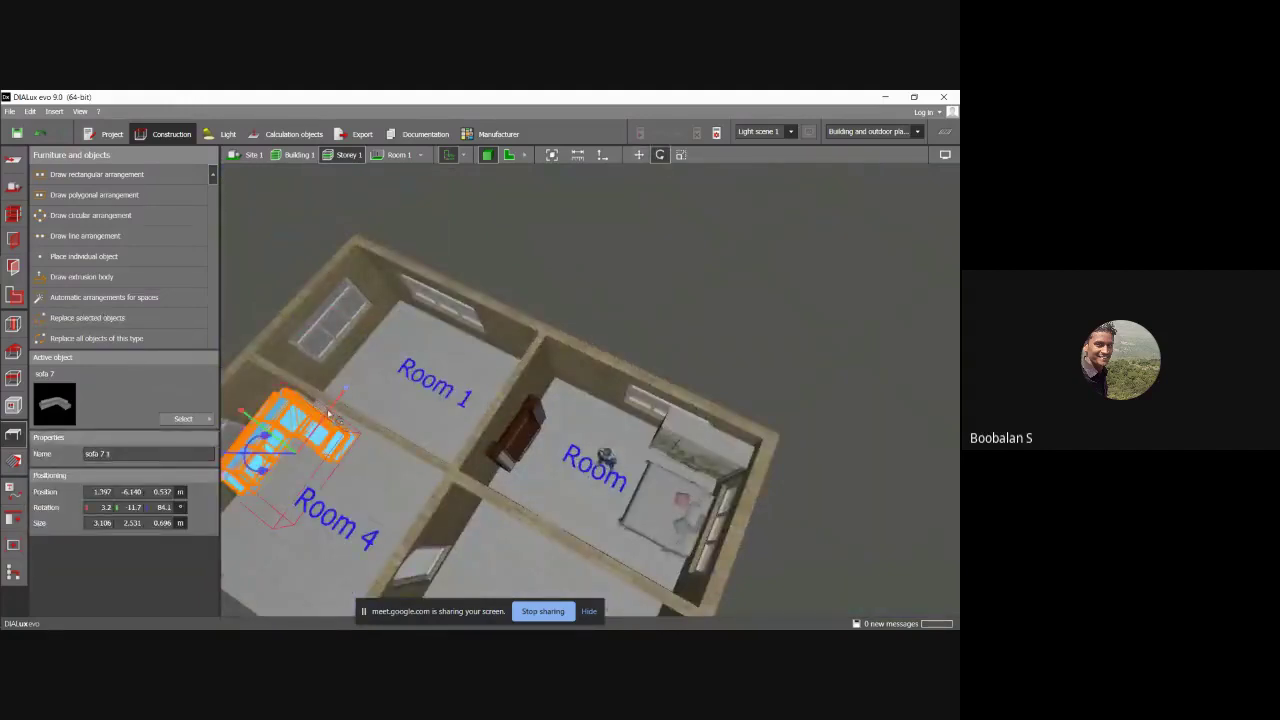
click(511, 387)
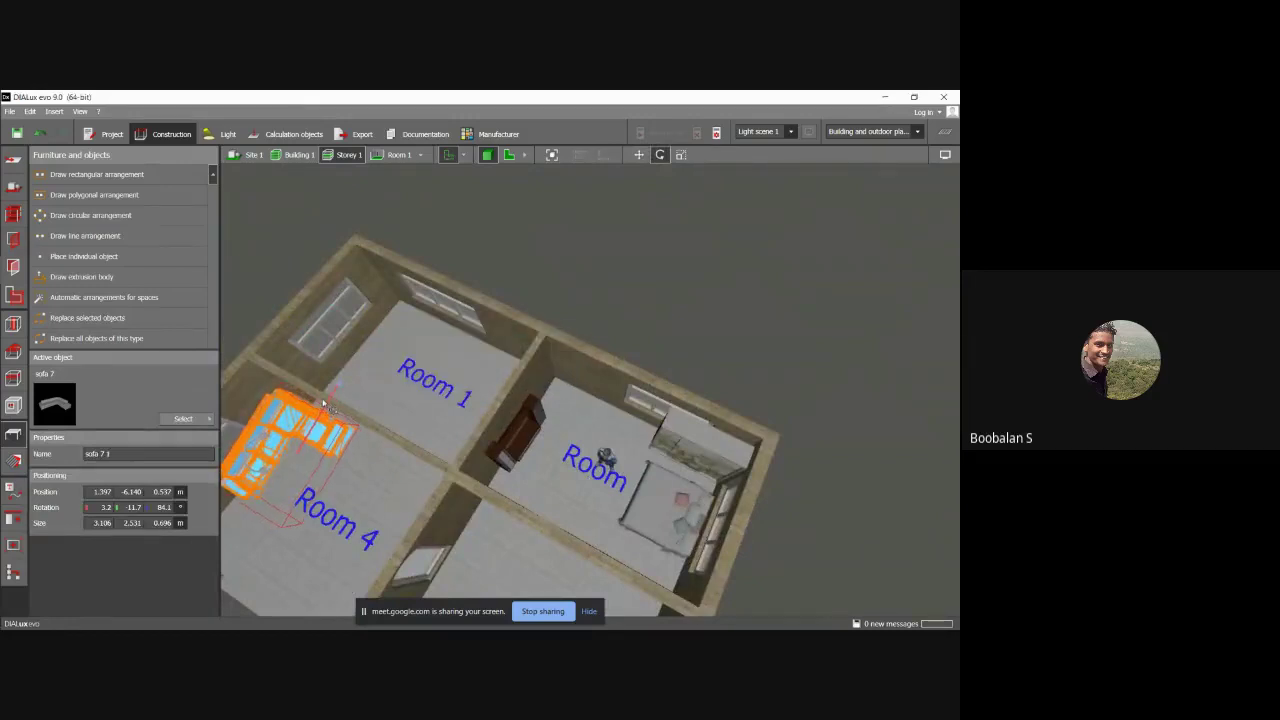
click(436, 388)
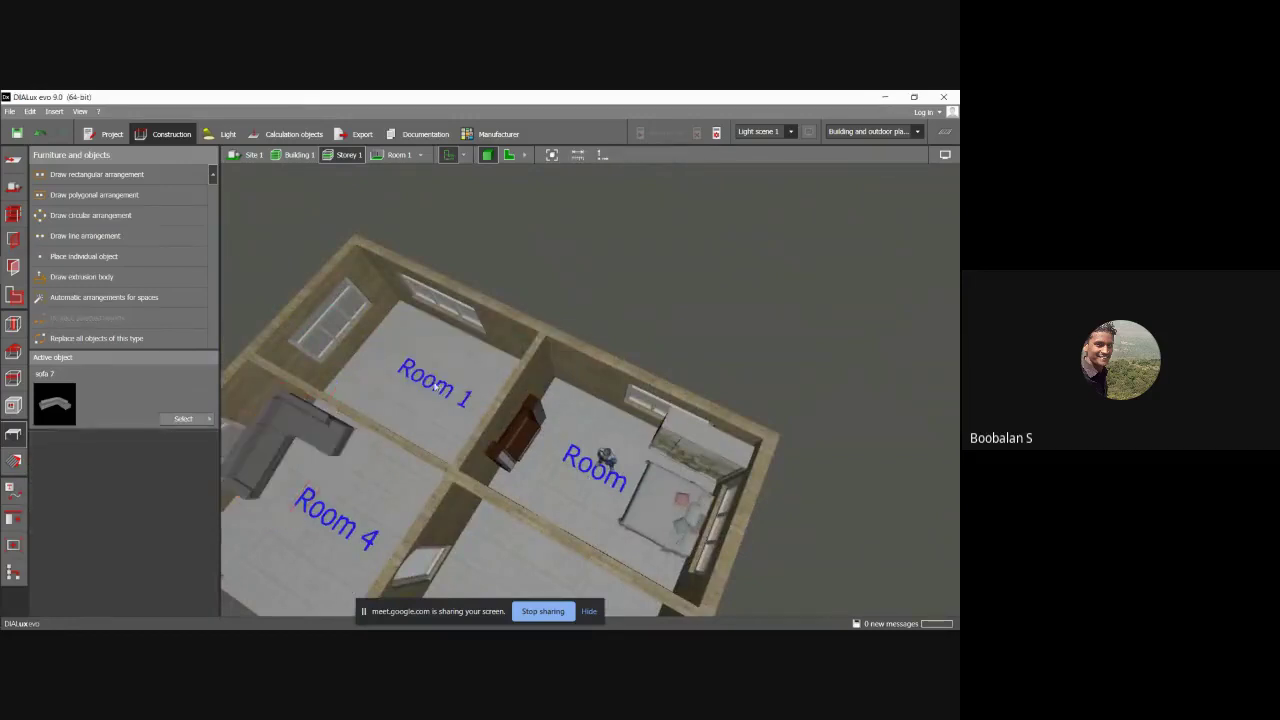
click(275, 446)
click(268, 474)
drag(268, 474, 601, 479)
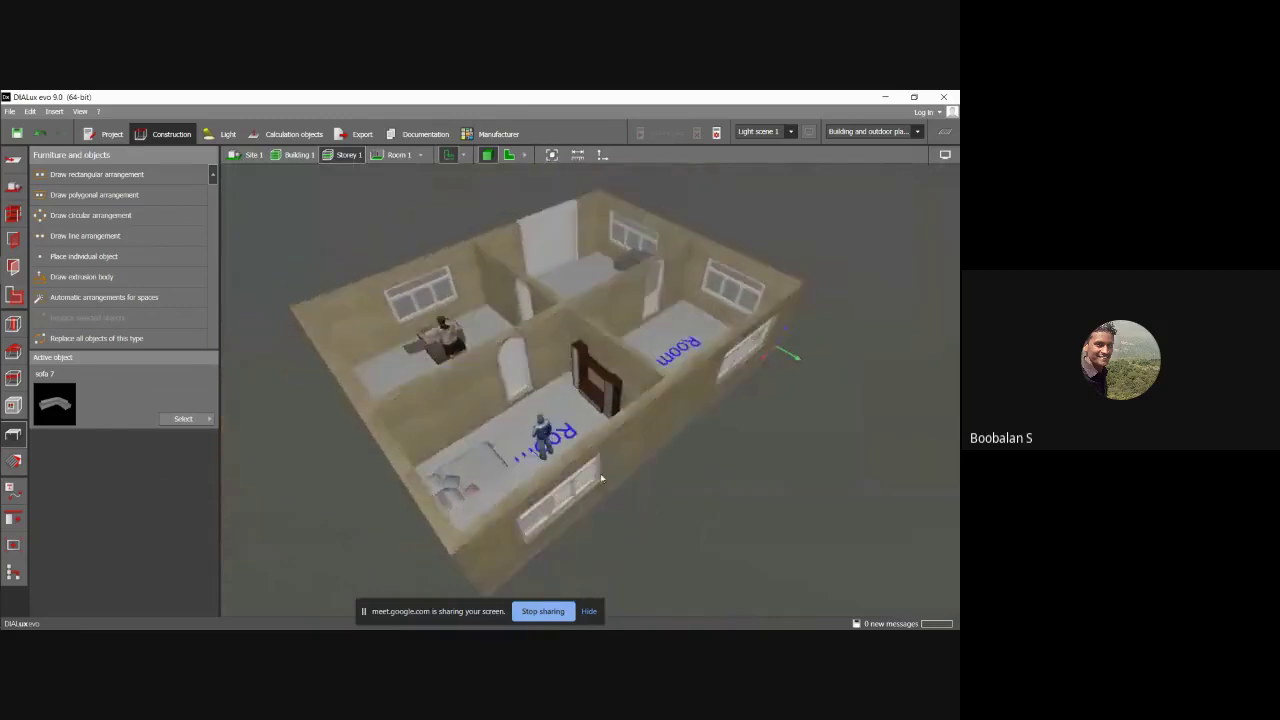
Switch to light planning, view all four rooms from above, and inspect the available luminaires in the selection list.
mouse_move(19, 270)
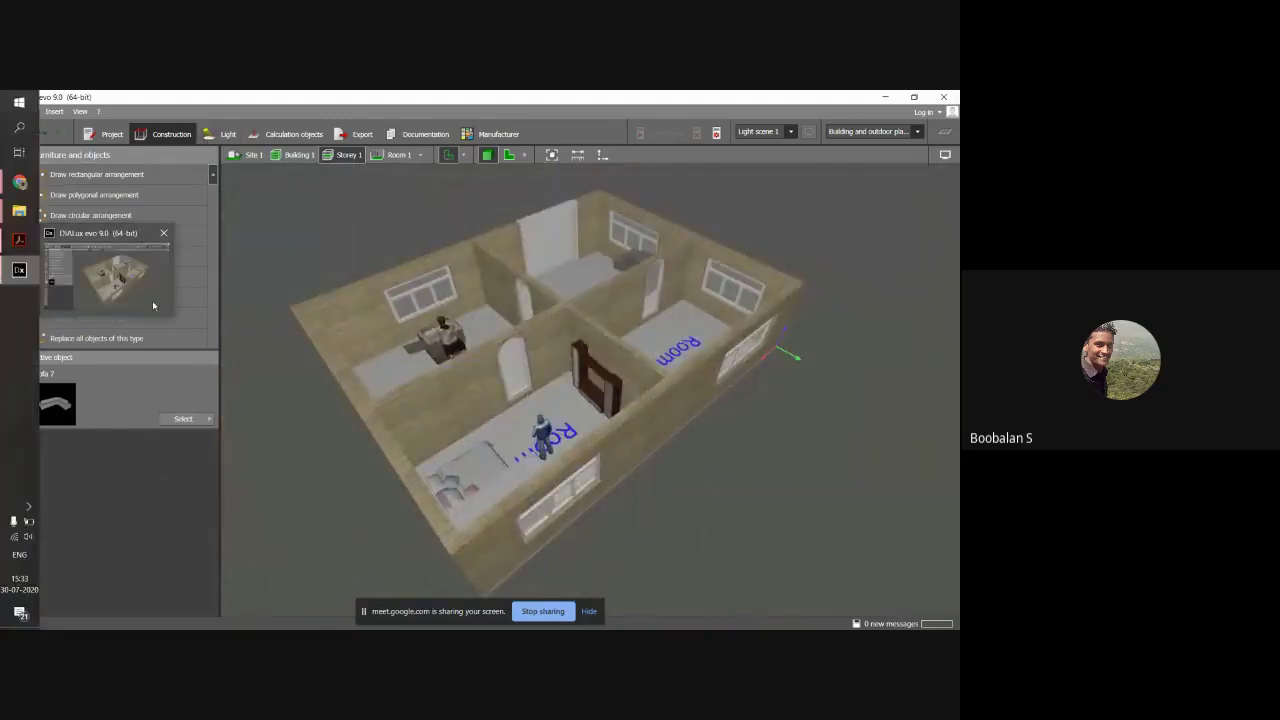
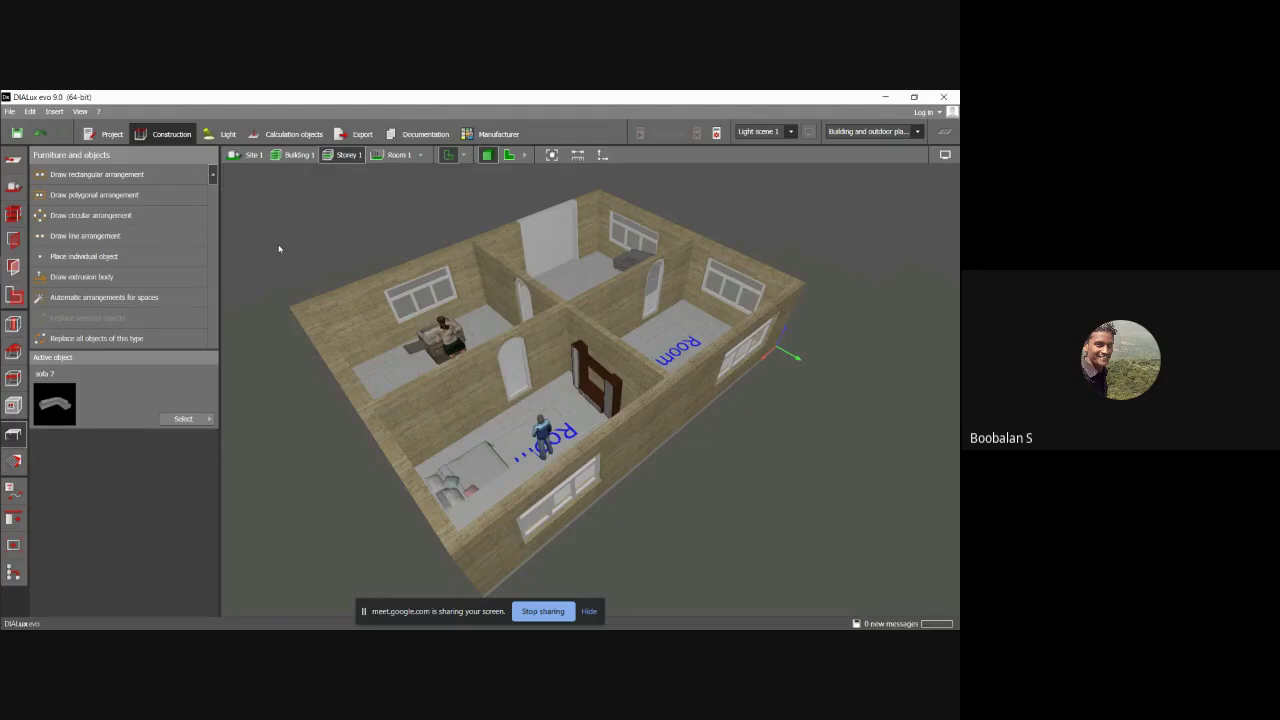
click(220, 136)
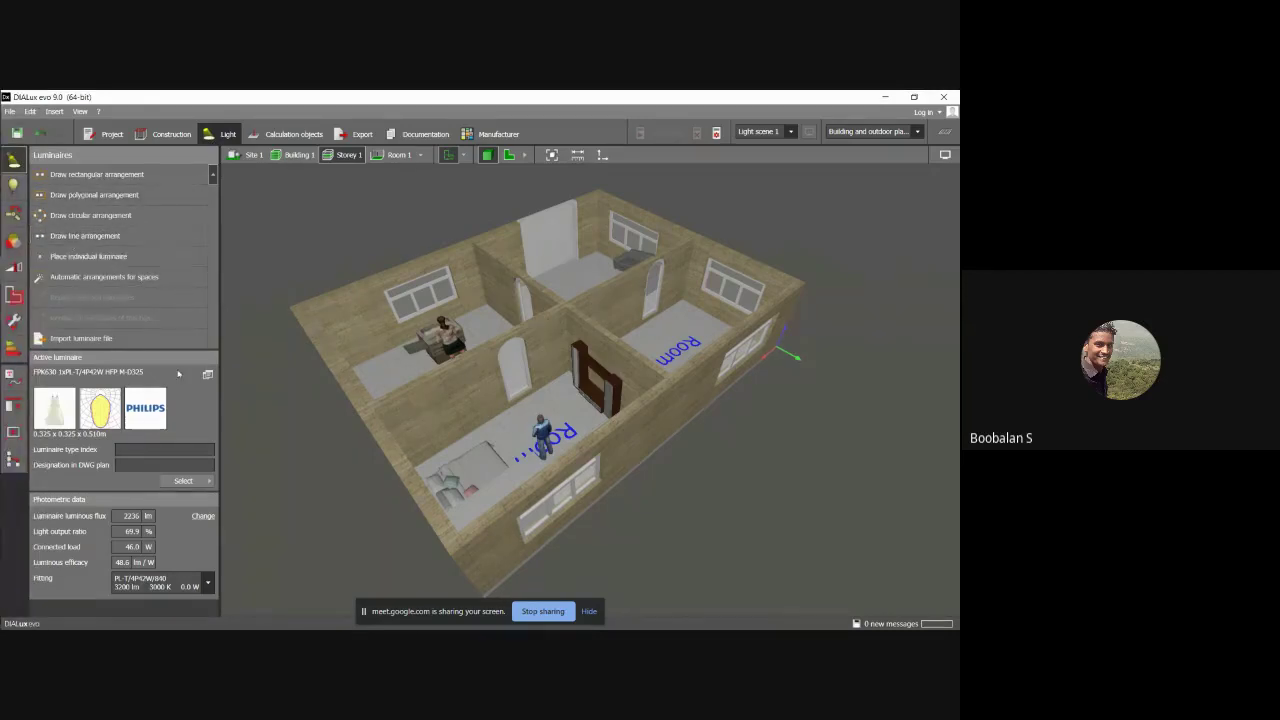
right_drag(385, 355, 437, 437)
right_drag(404, 447, 560, 452)
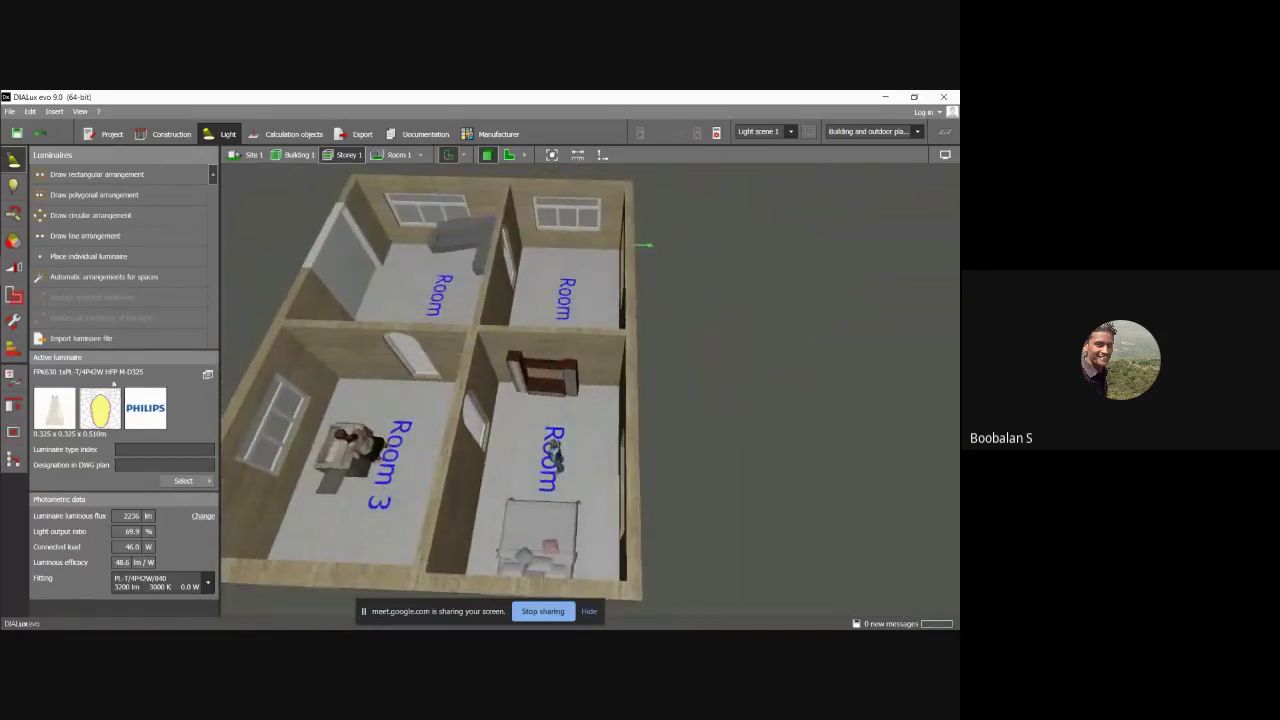
right_drag(360, 466, 546, 484)
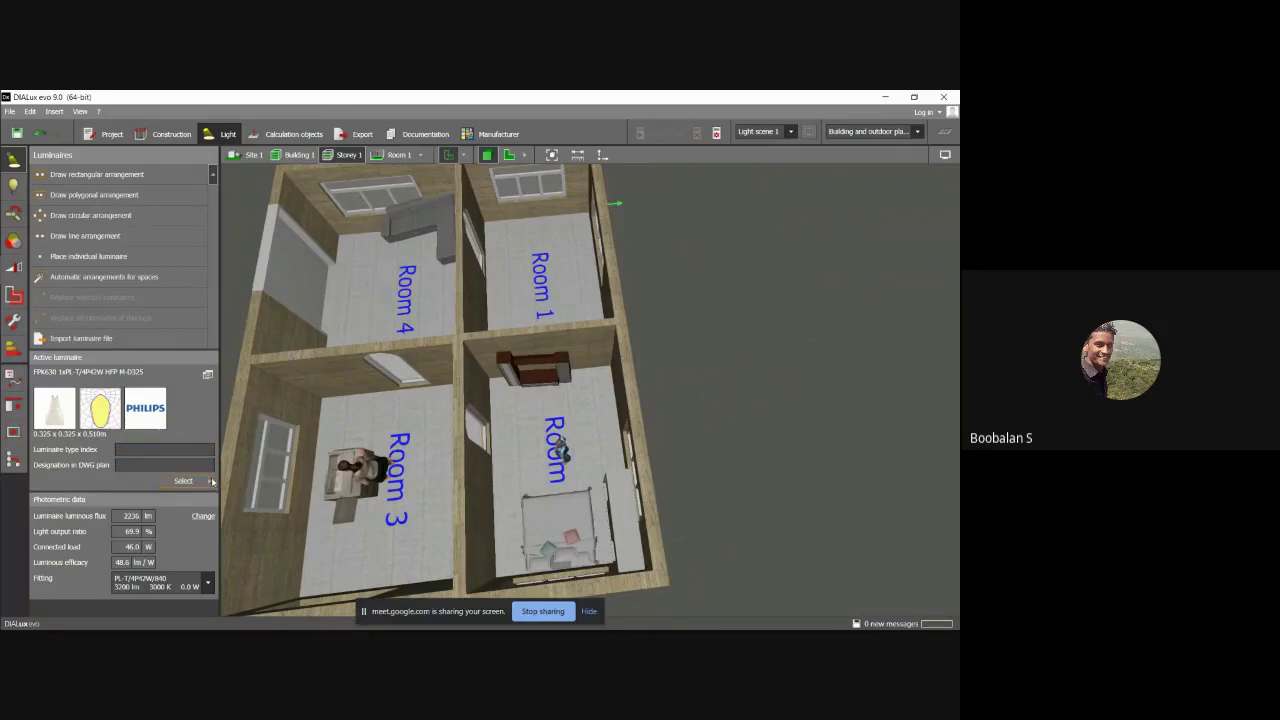
click(210, 481)
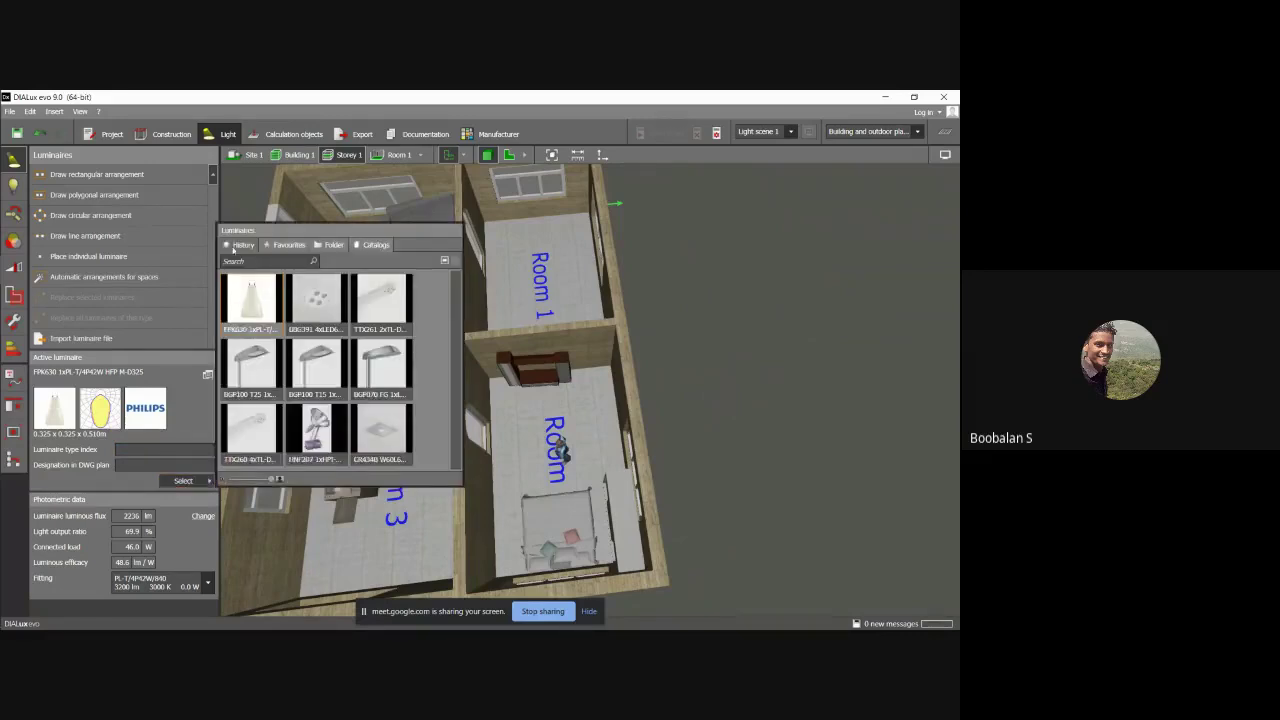
click(649, 286)
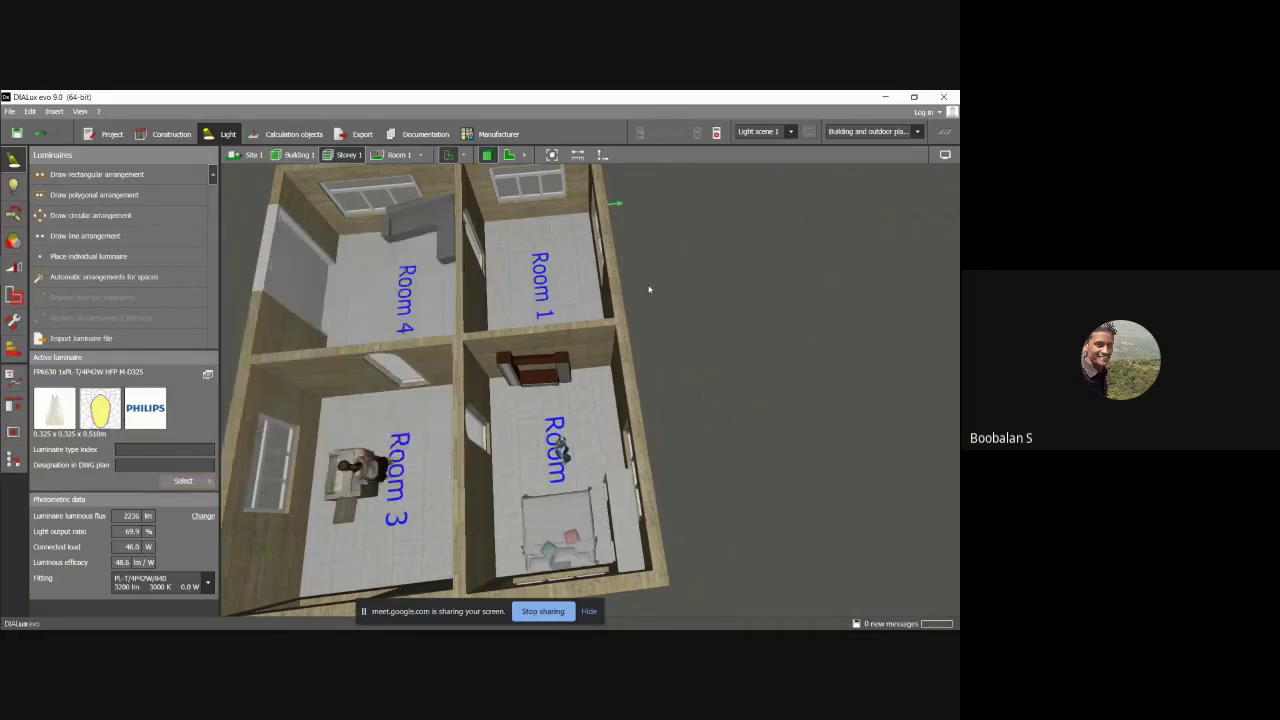
click(167, 135)
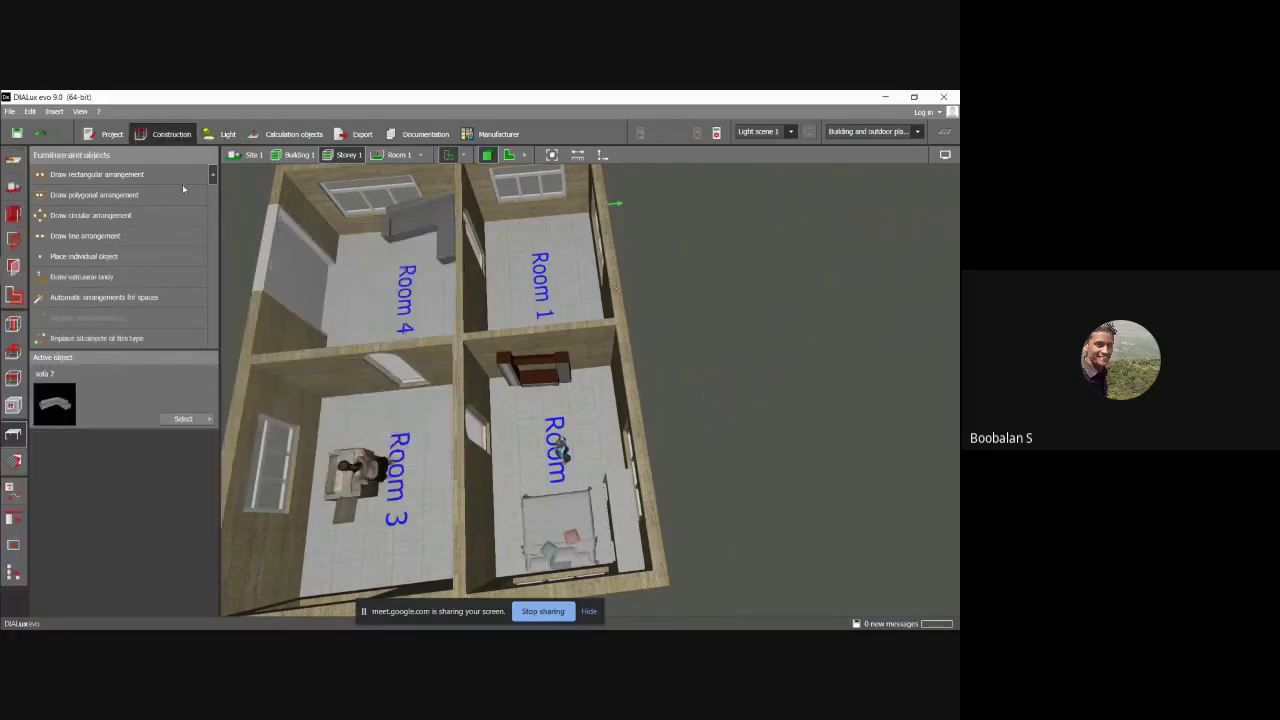
click(218, 134)
mouse_move(19, 184)
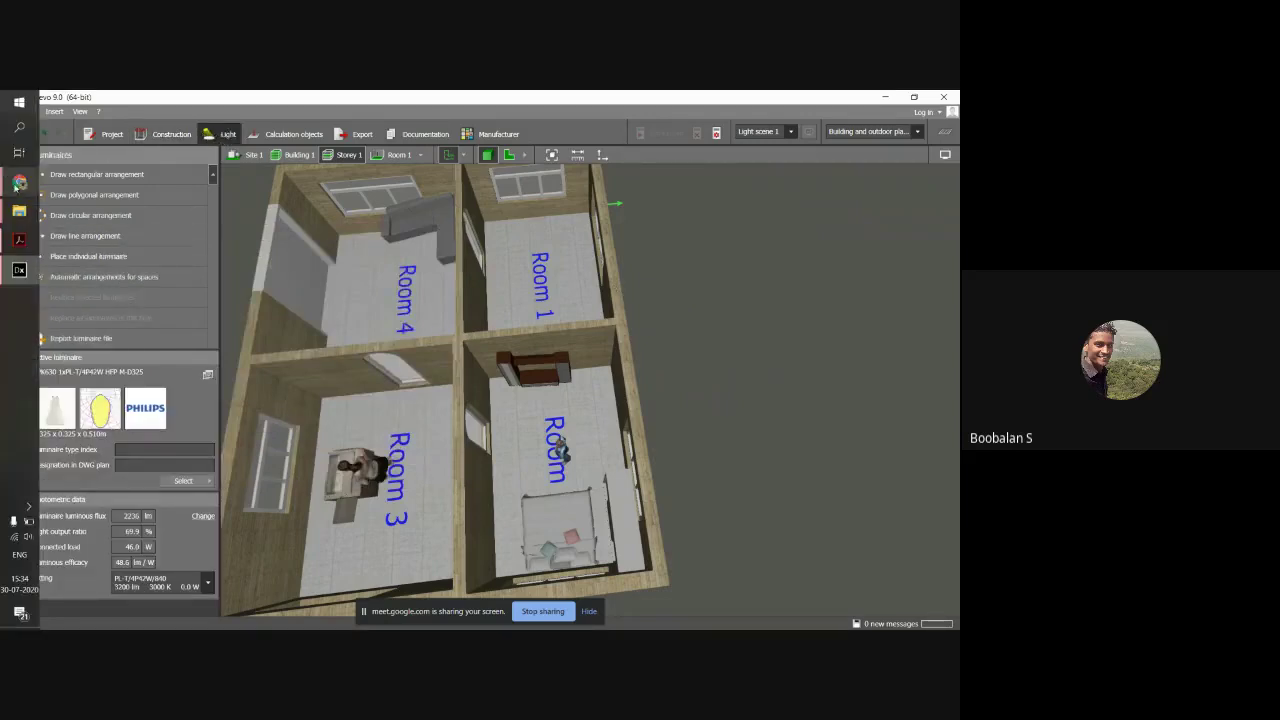
click(114, 169)
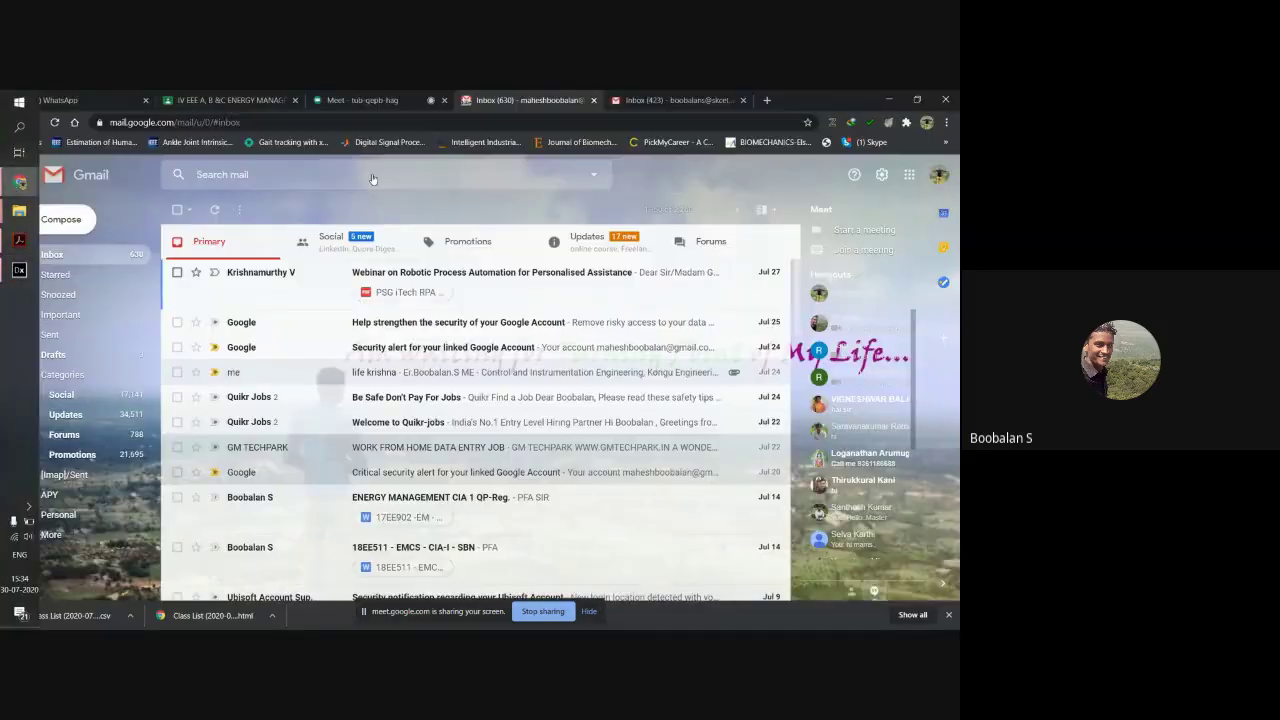
key(ctrl+Tab)
click(362, 98)
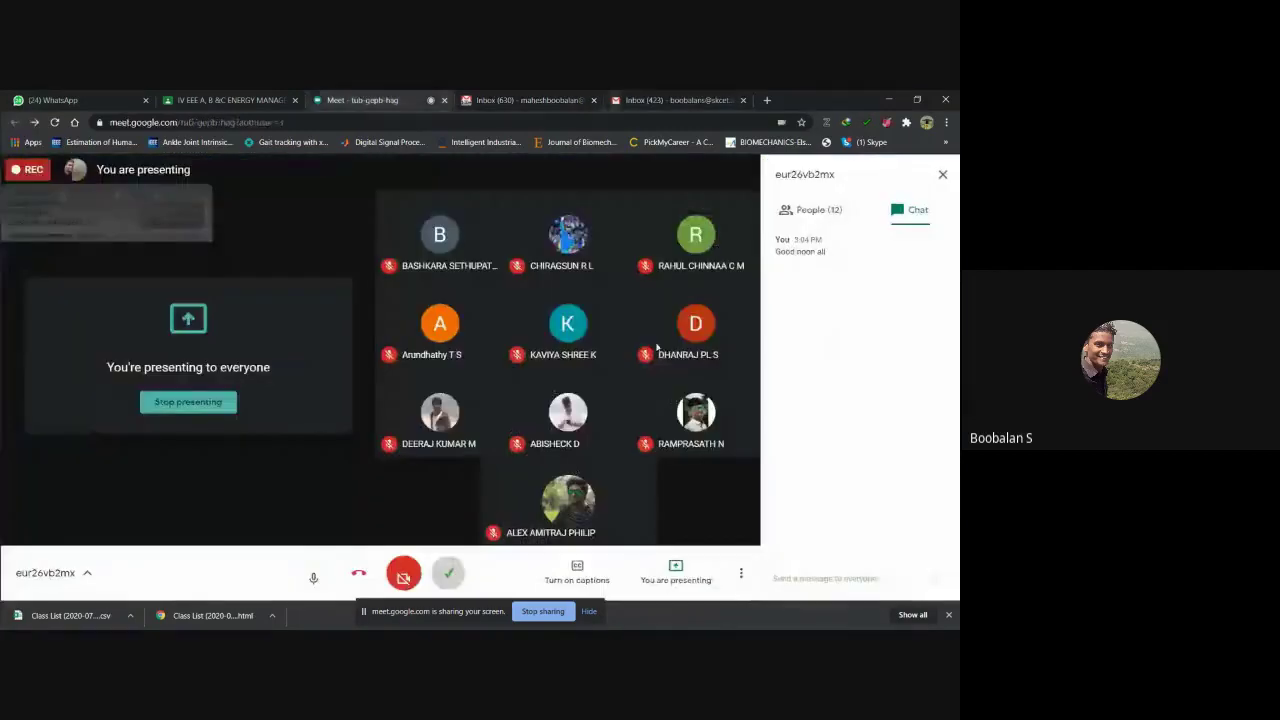
click(888, 99)
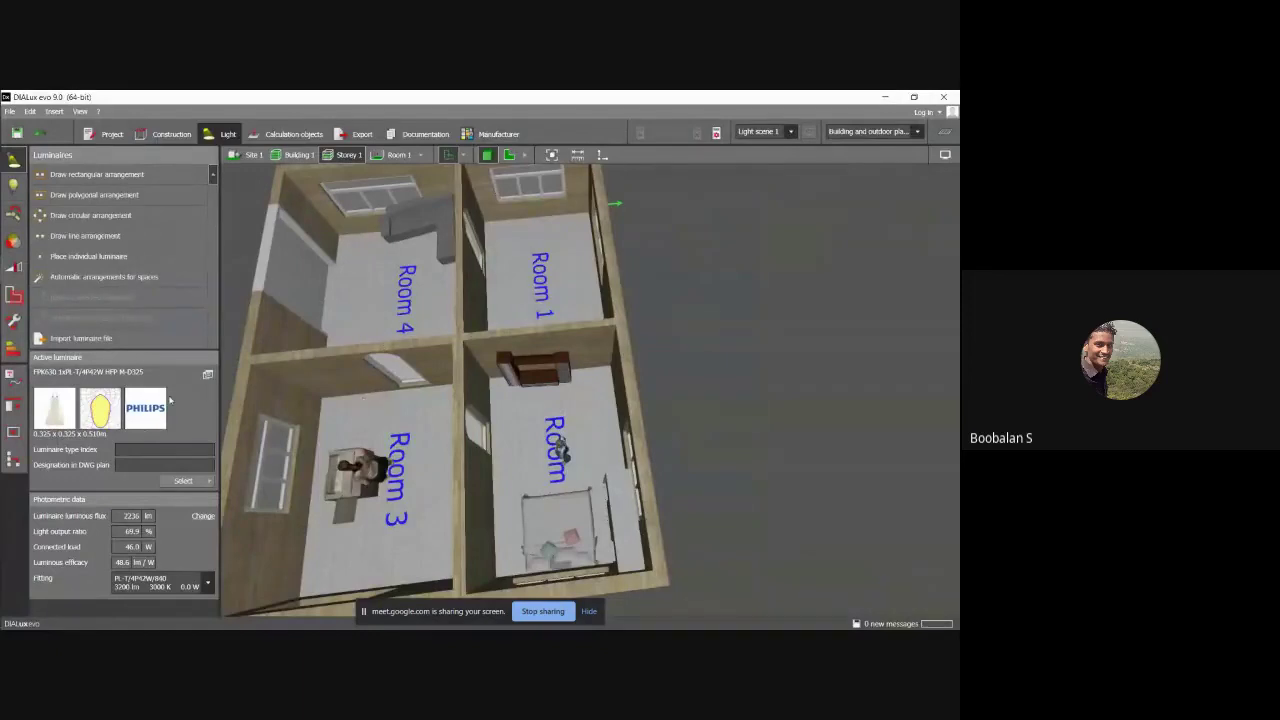
click(165, 134)
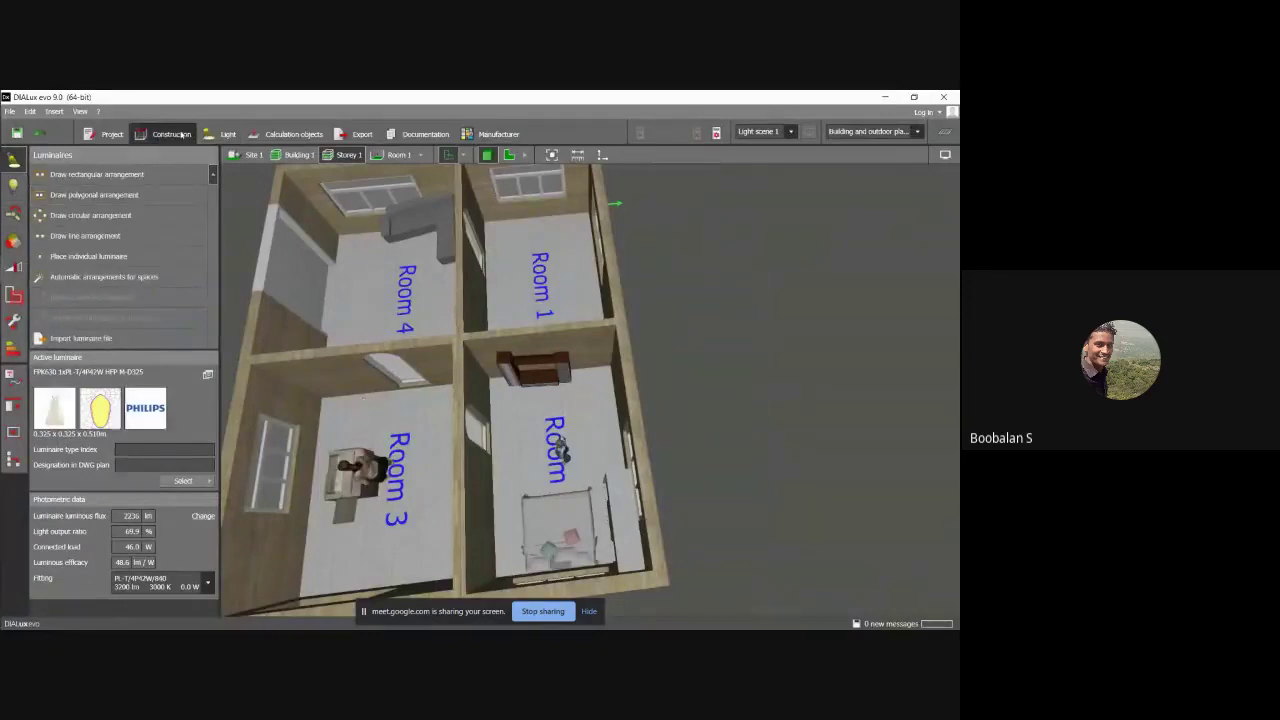
click(229, 134)
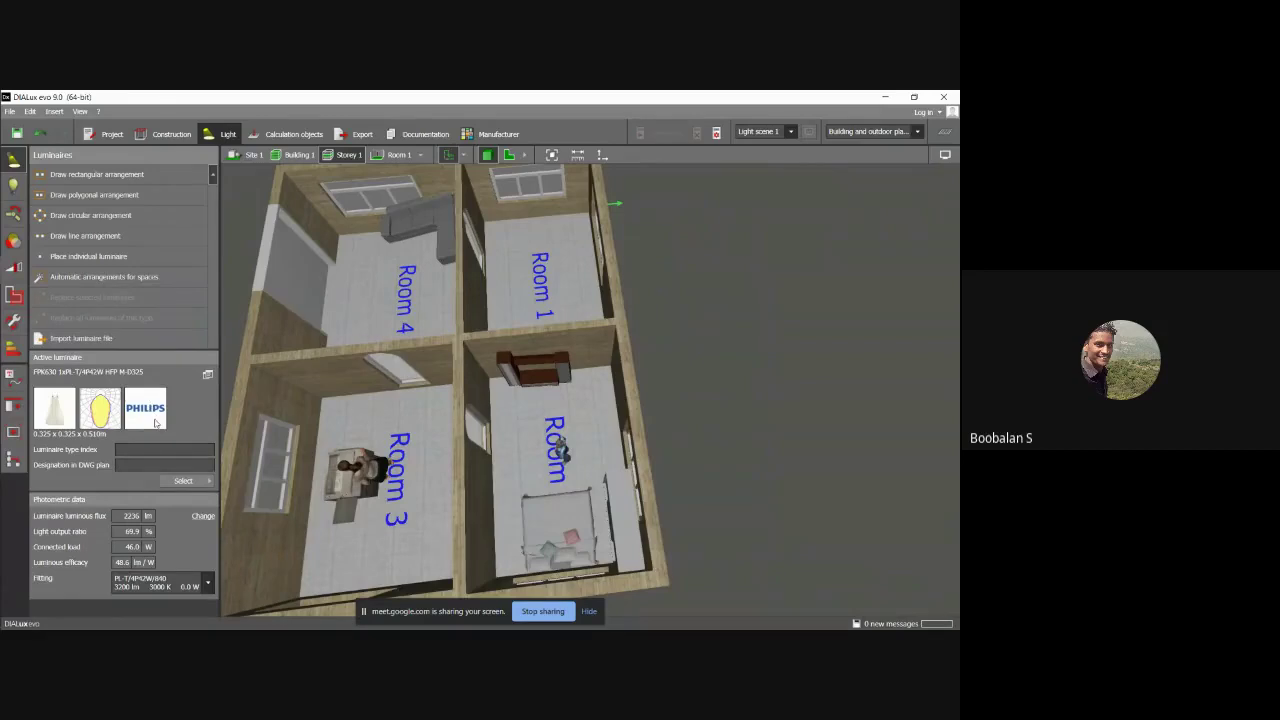
Find OSRAM luminaires in the manufacturer overview and open the manufacturer's catalog download page in the browser.
click(497, 134)
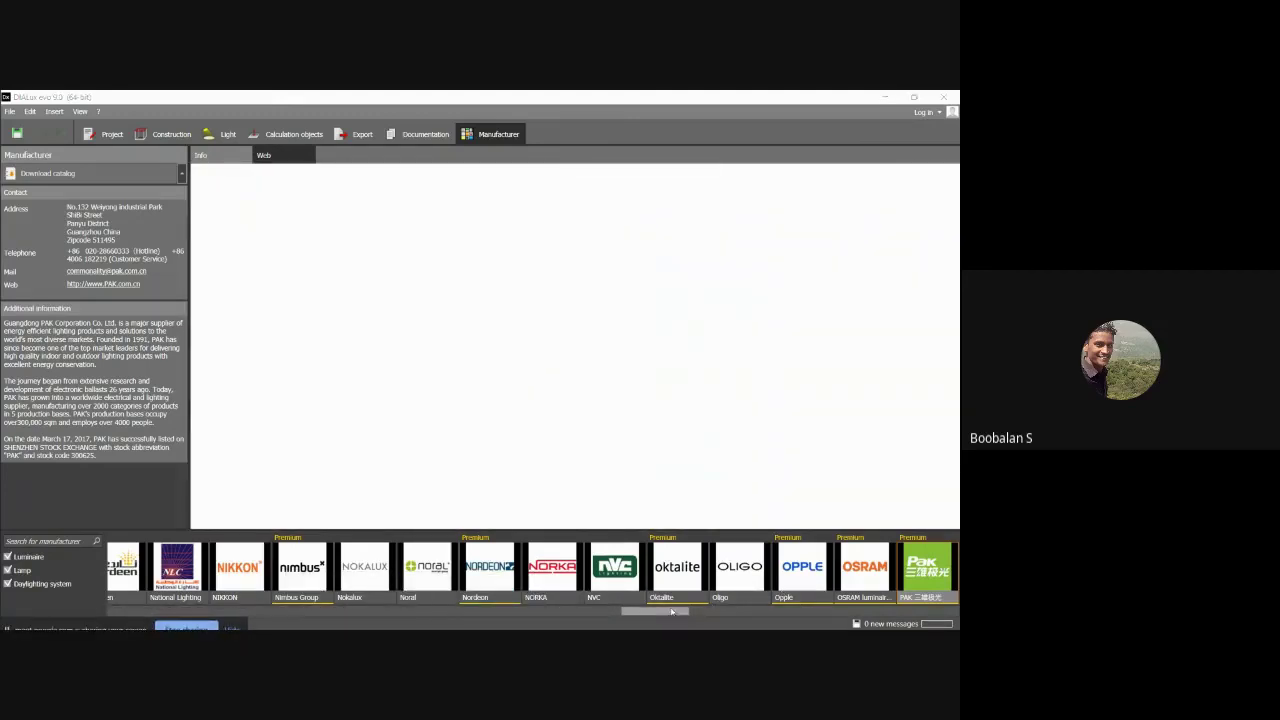
mouse_move(672, 611)
mouse_down()
mouse_move(776, 613)
mouse_move(657, 612)
mouse_up()
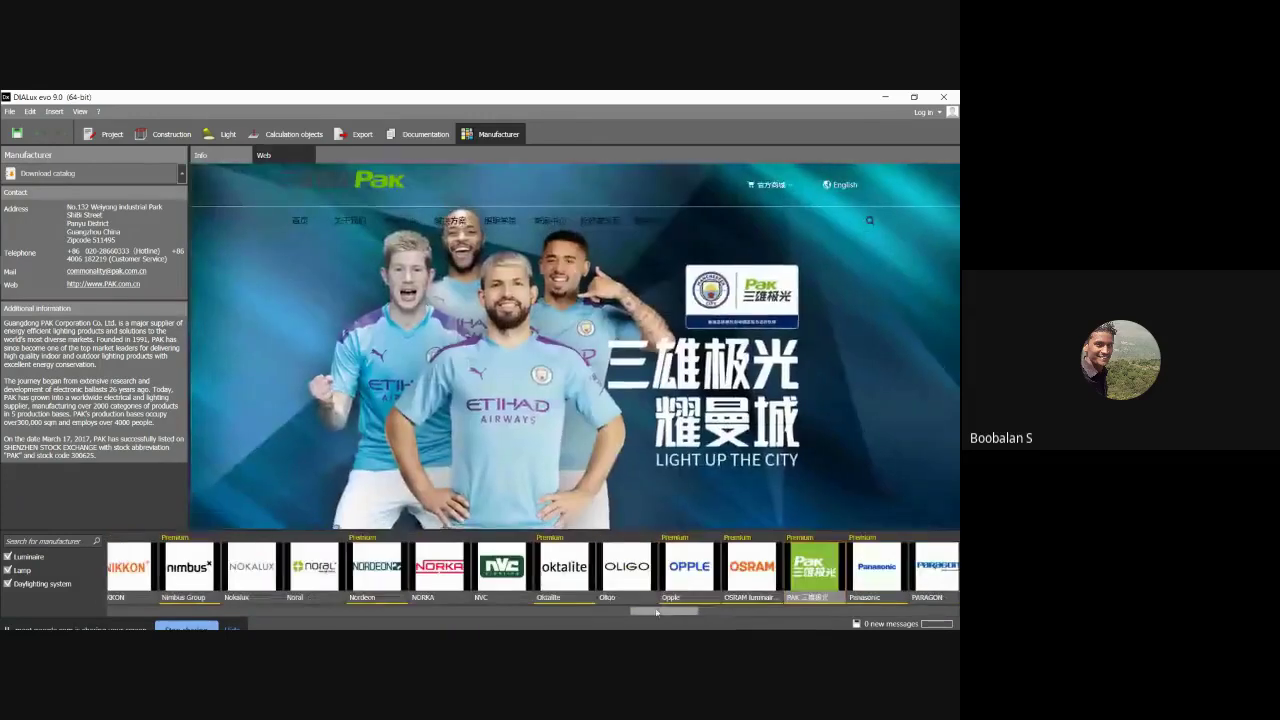
click(764, 572)
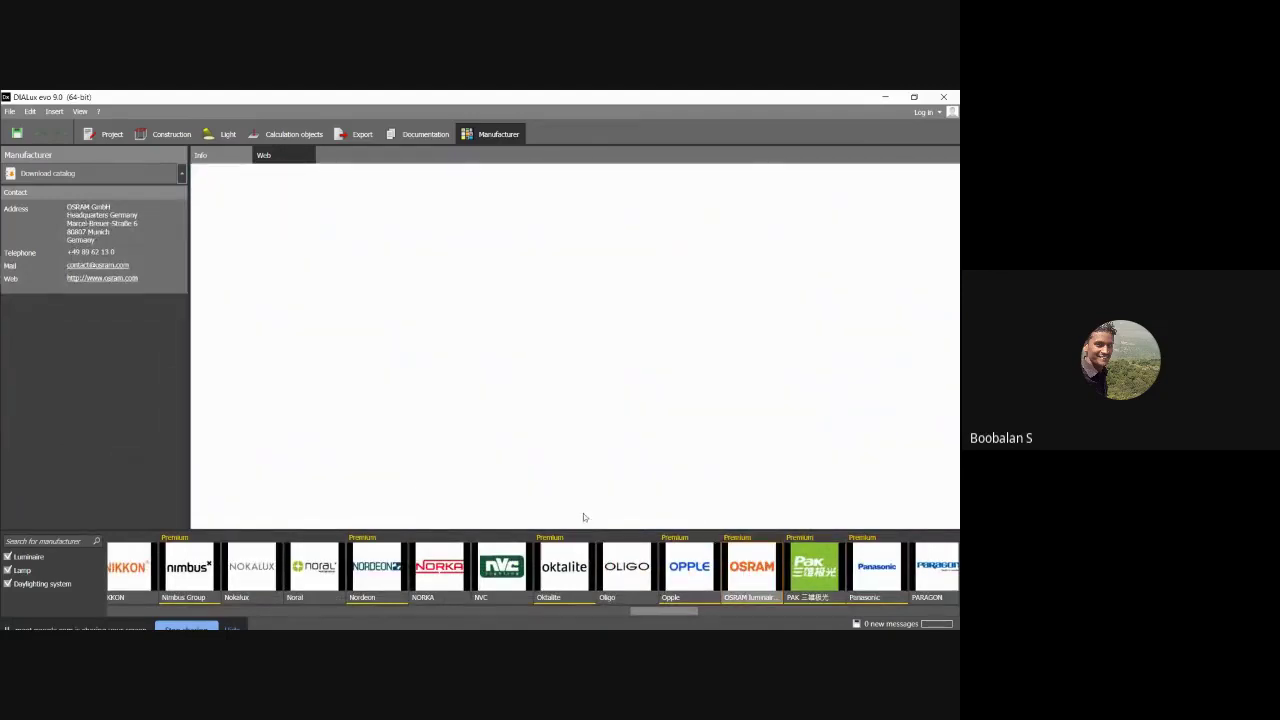
click(33, 174)
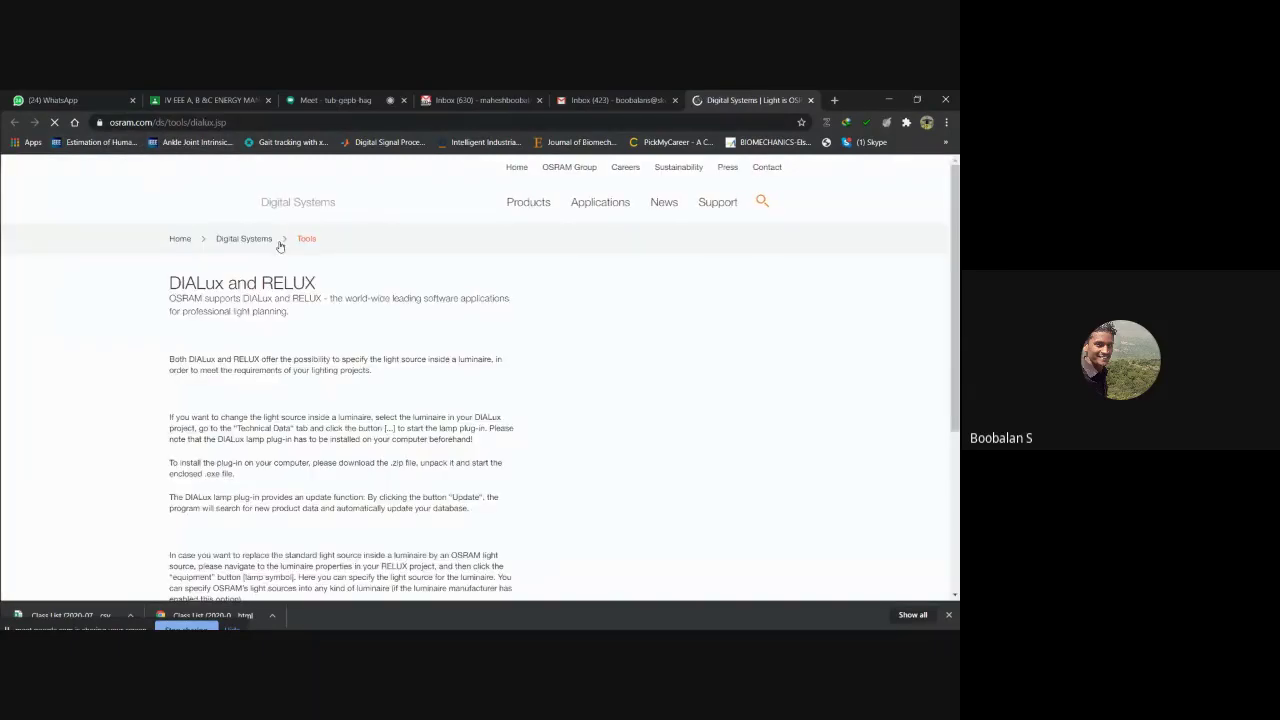
Follow the OSRAM page's software download link to the myOSRAM login, close both OSRAM pages, and return to DIALux evo.
scroll(259, 379, down, 3)
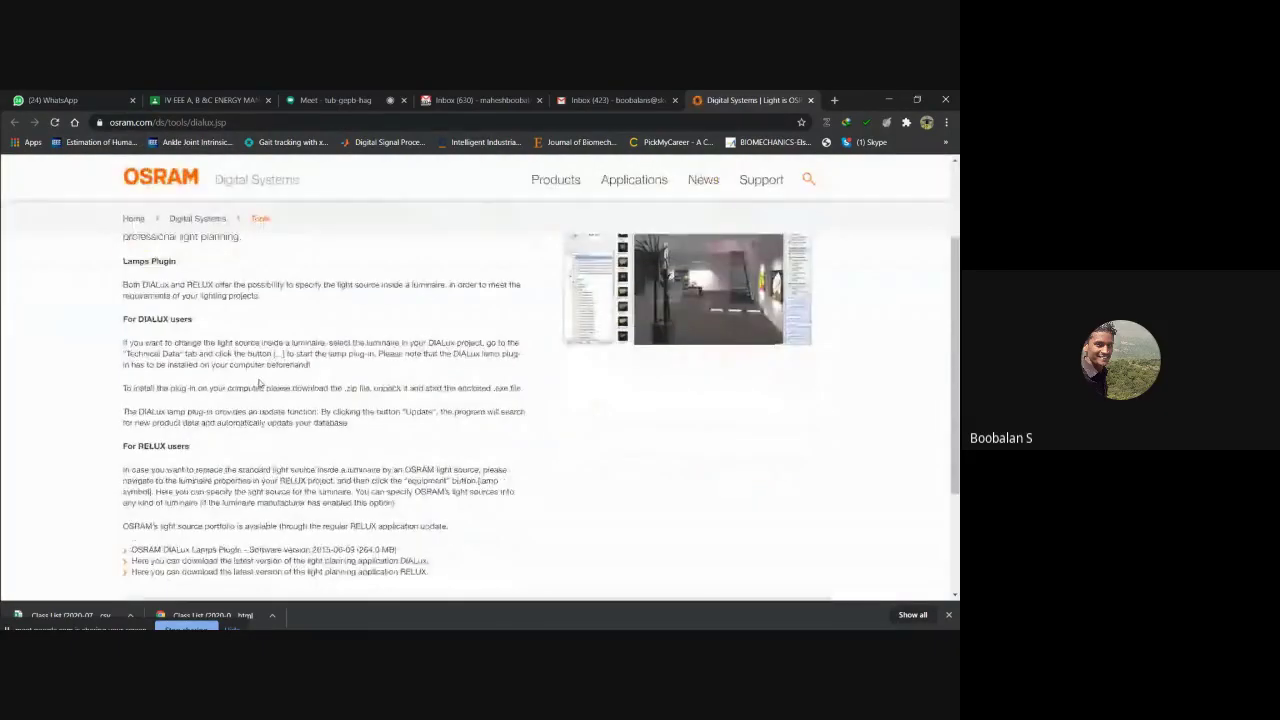
scroll(580, 486, down, 2)
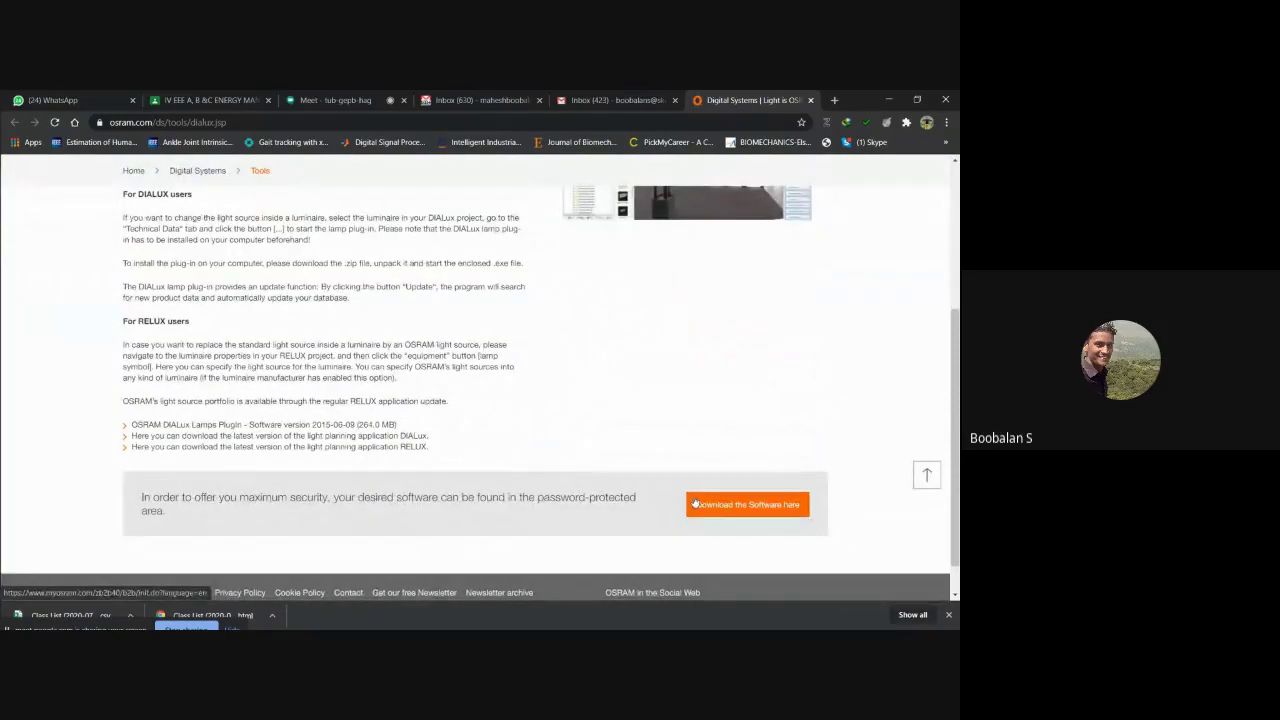
click(729, 509)
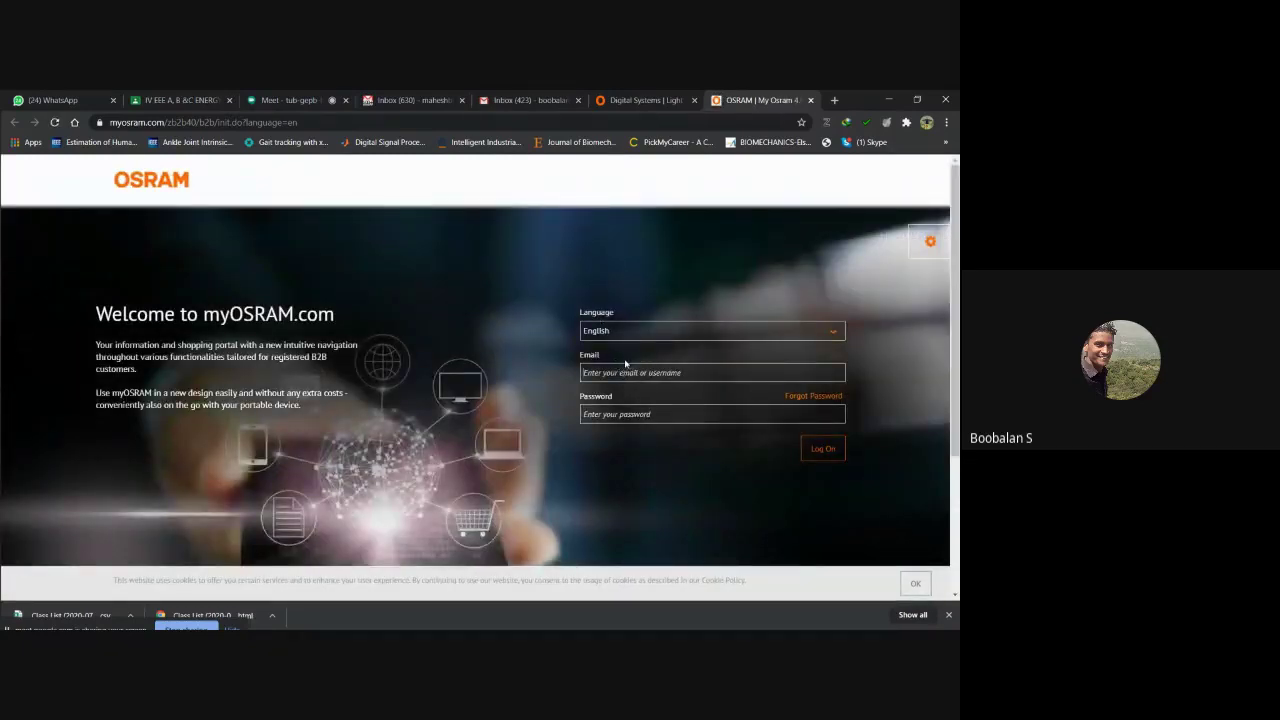
click(811, 100)
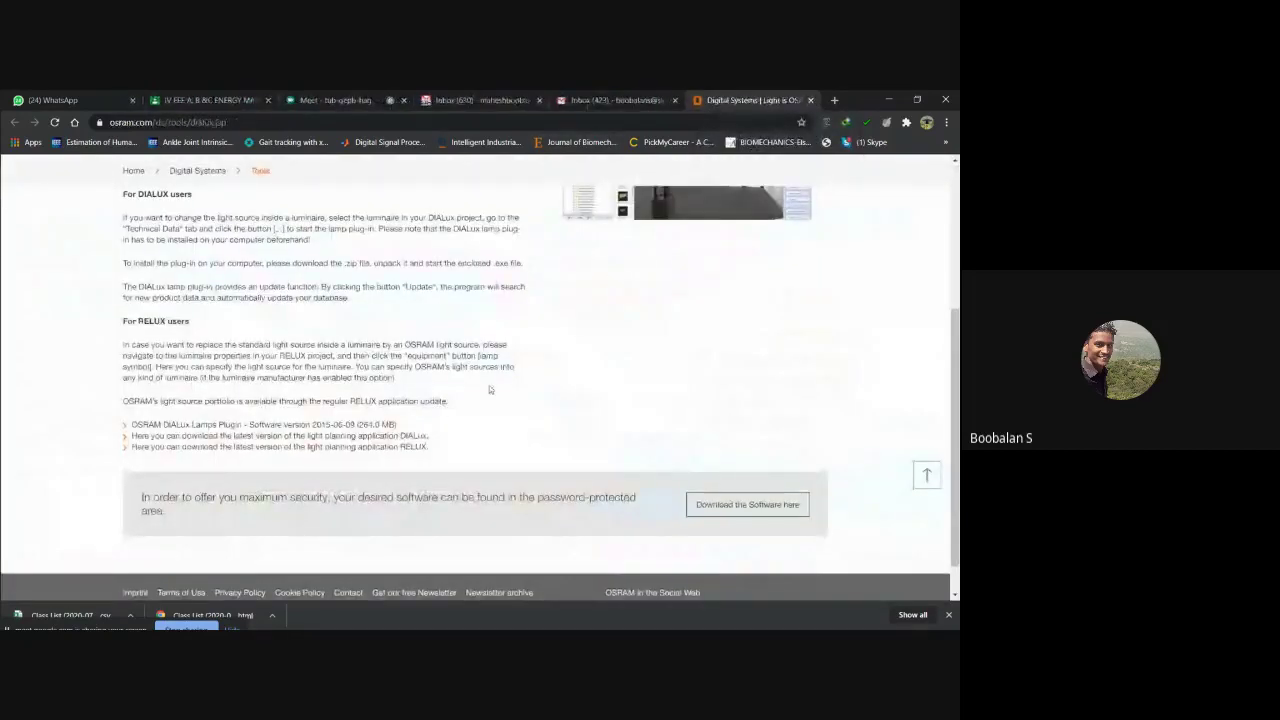
click(810, 100)
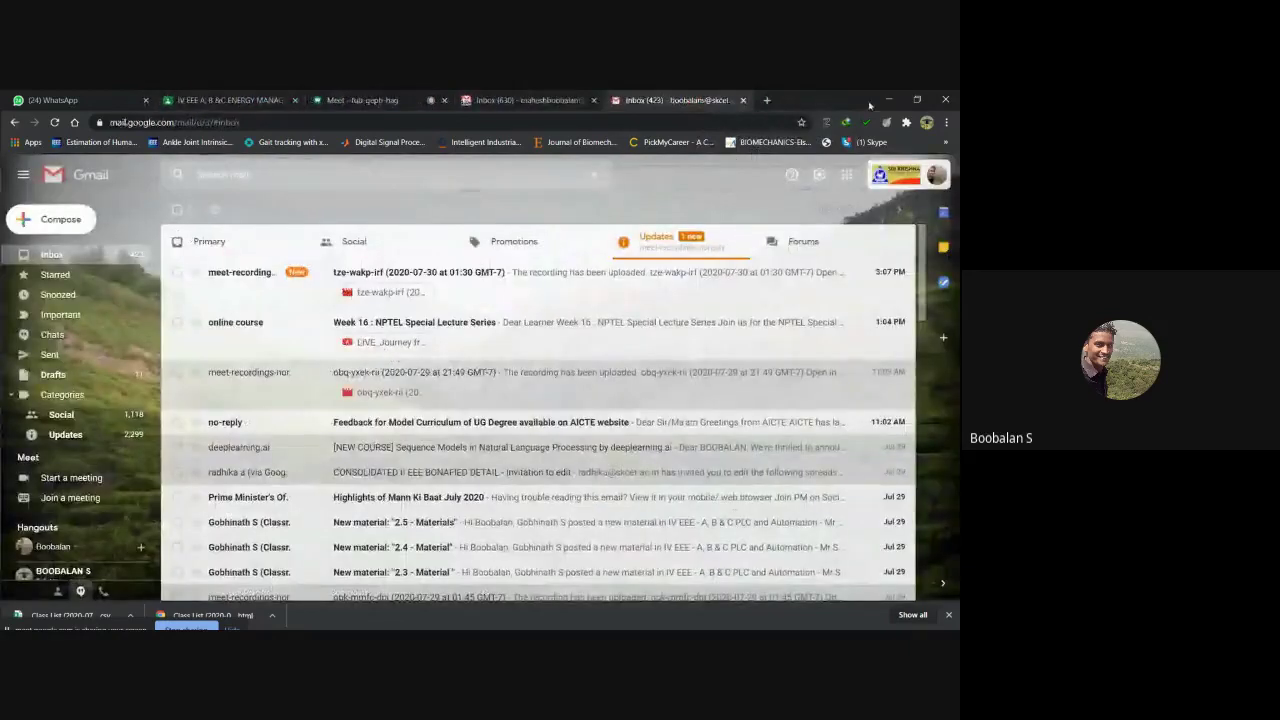
click(888, 100)
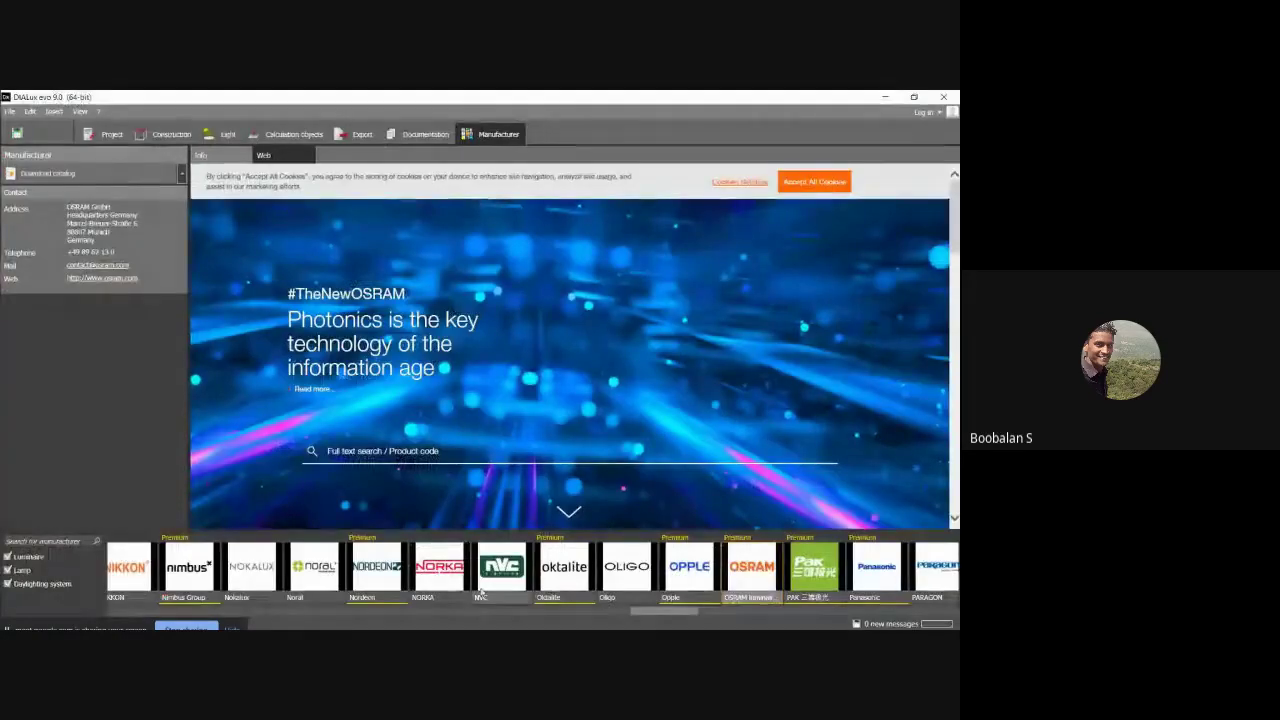
Find Mitsubishi Electric in the manufacturer list and open its manufacturer page.
drag(645, 617, 587, 621)
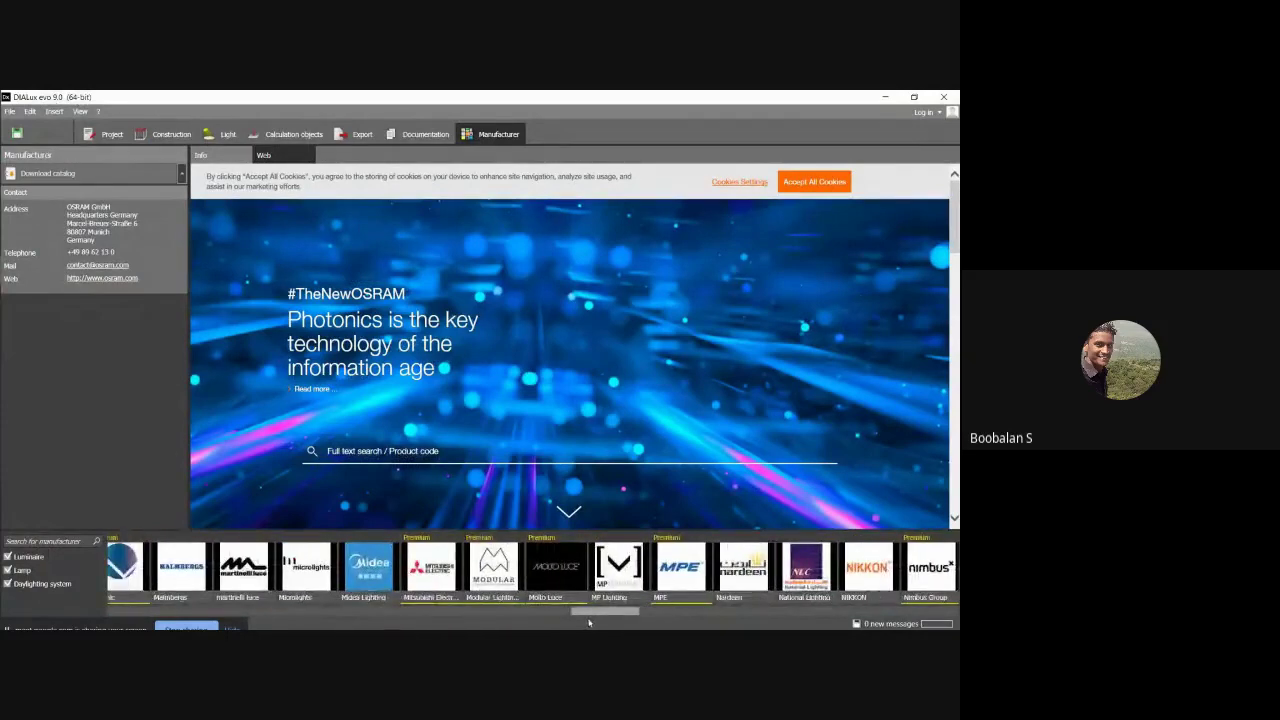
click(433, 575)
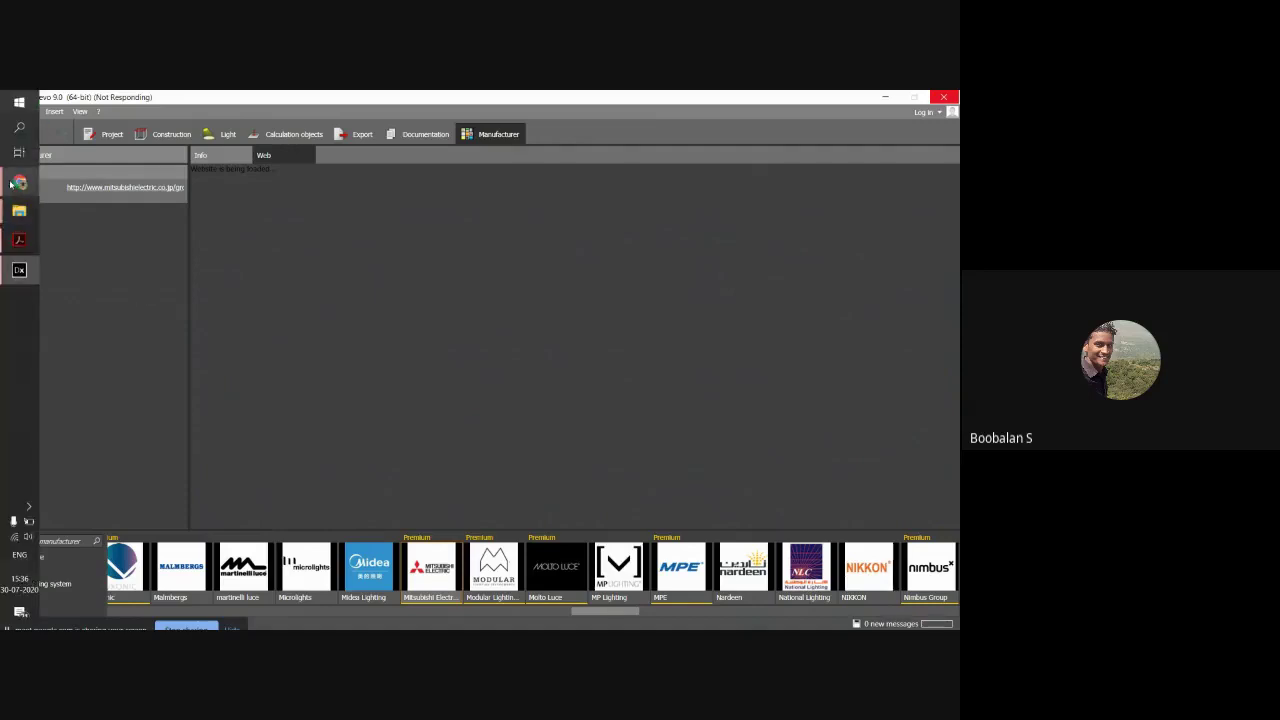
mouse_move(39, 186)
click(105, 168)
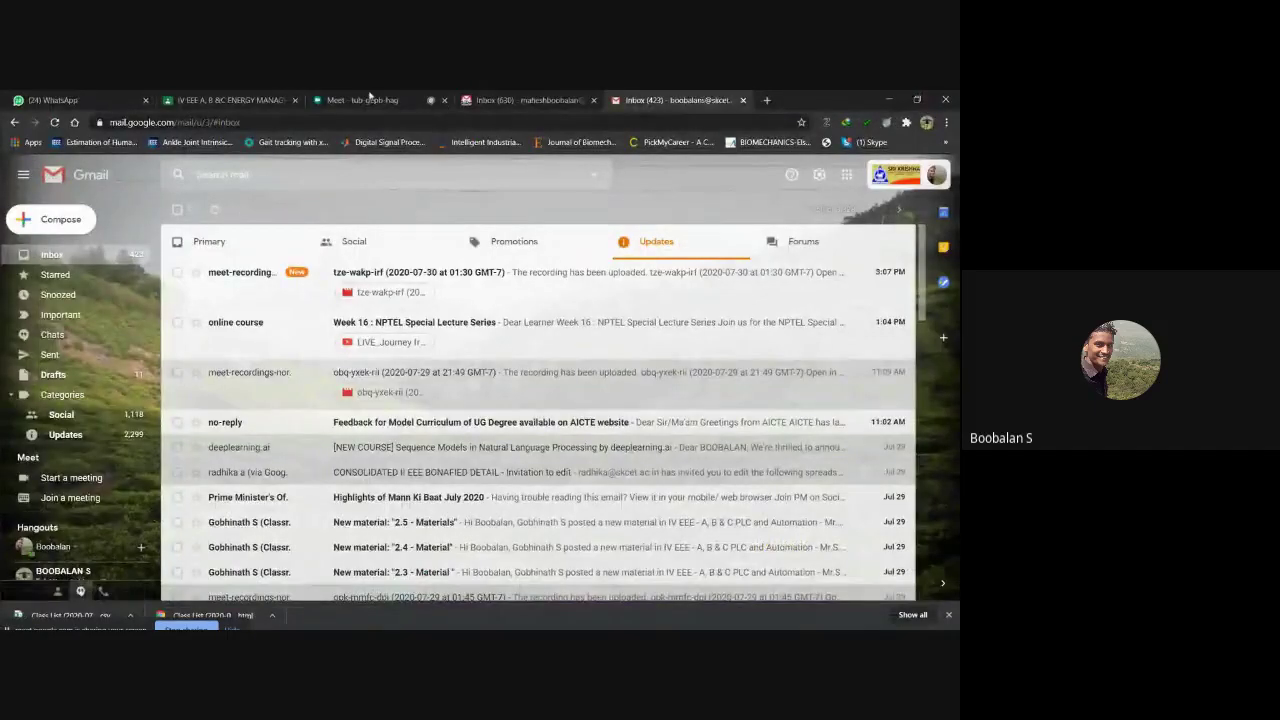
click(366, 100)
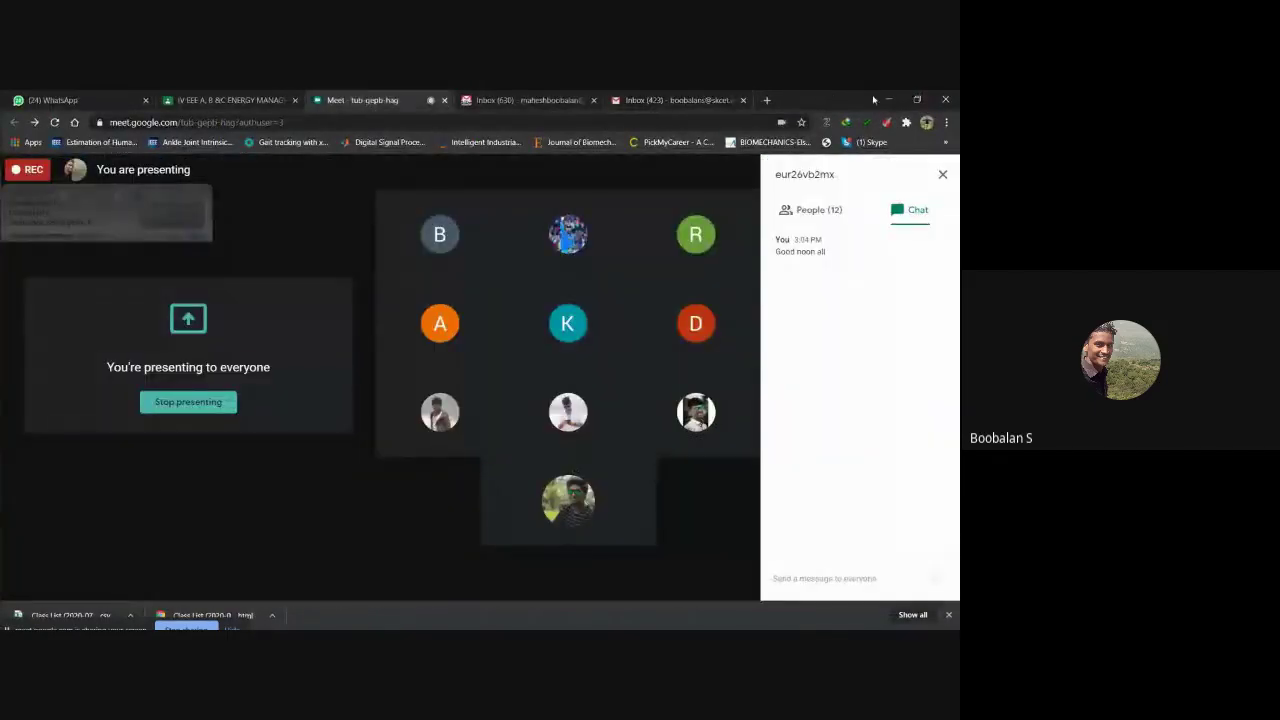
click(886, 99)
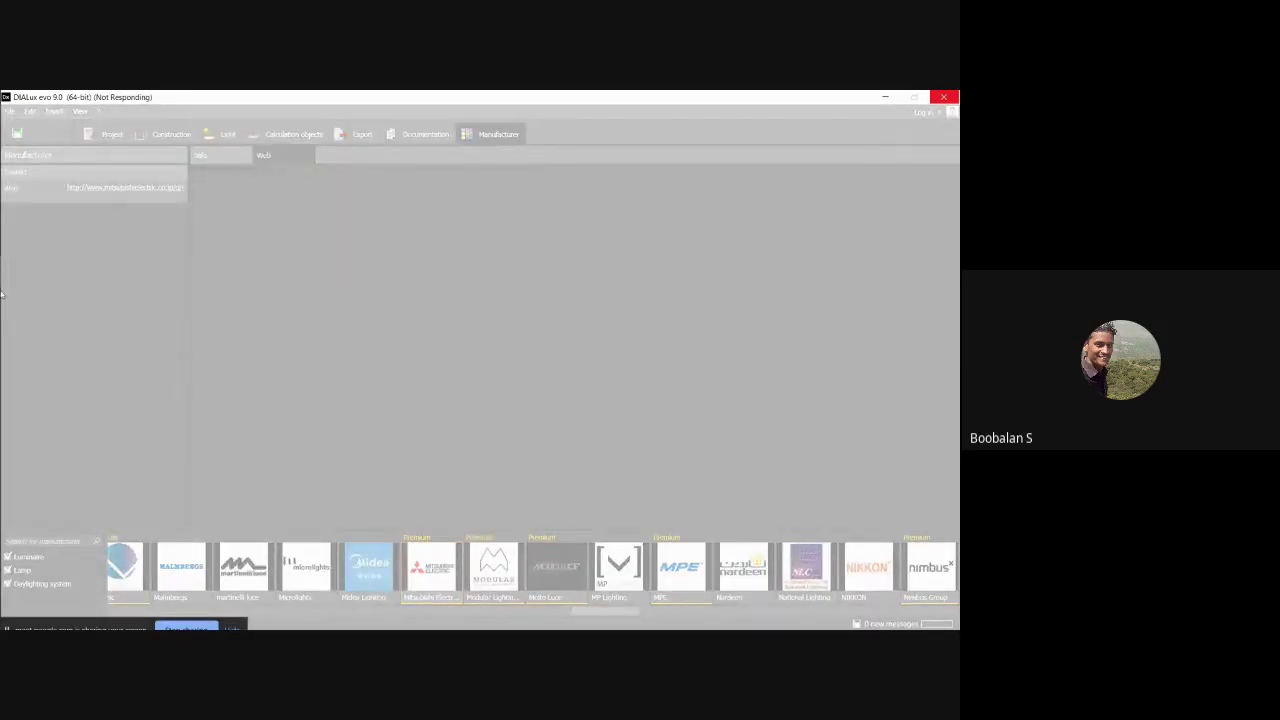
mouse_move(2, 293)
click(885, 97)
right_click(612, 226)
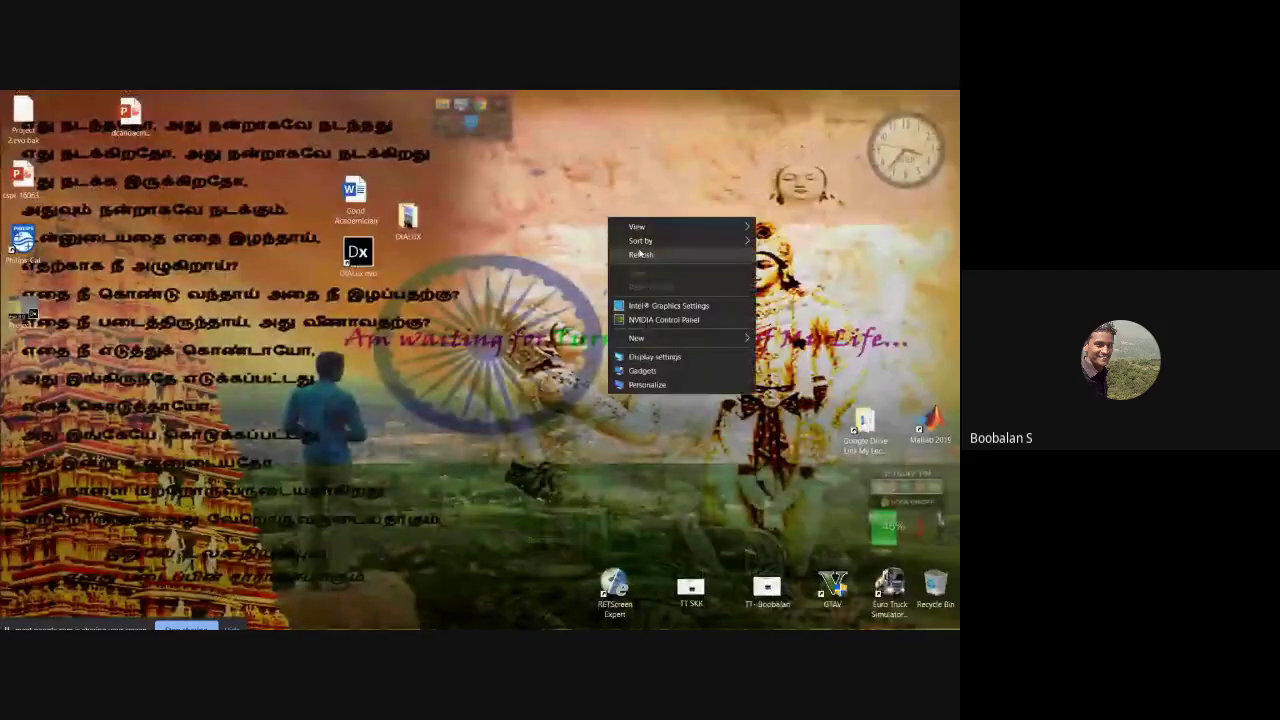
click(640, 252)
right_click(640, 249)
click(666, 284)
right_click(585, 231)
click(625, 269)
right_click(587, 241)
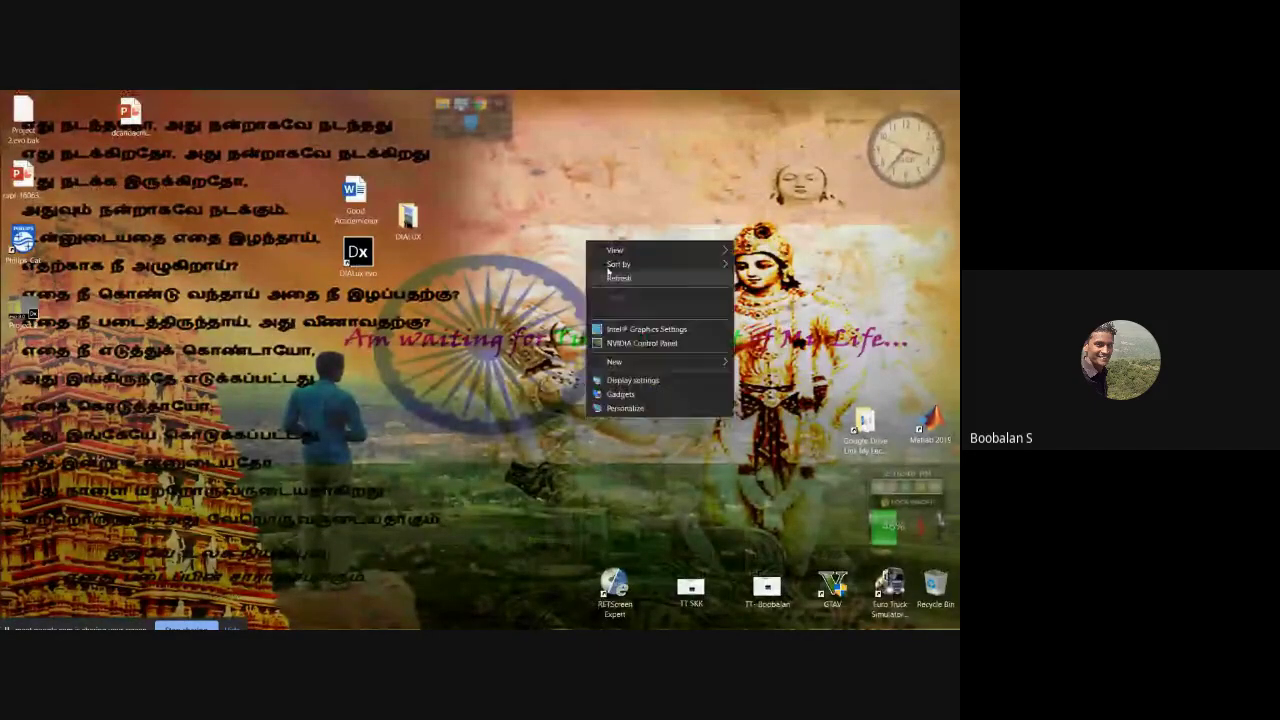
click(616, 278)
right_click(562, 241)
click(595, 278)
right_click(548, 241)
click(580, 279)
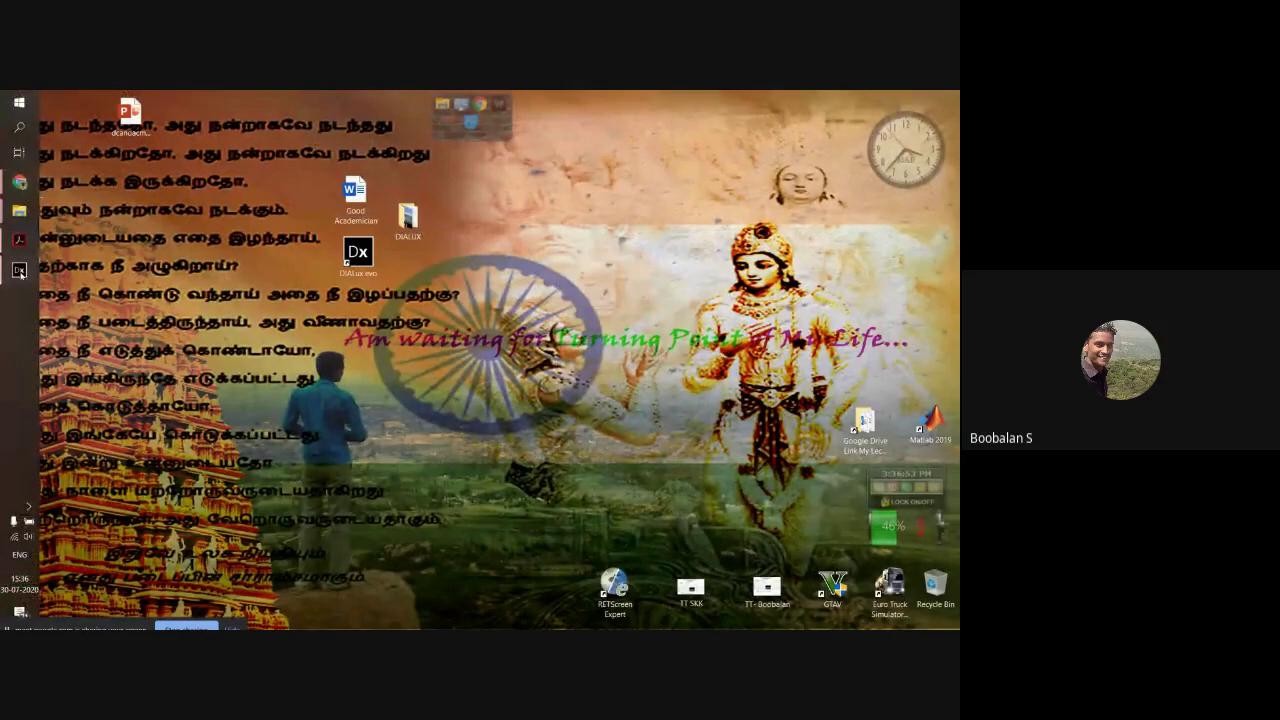
click(19, 271)
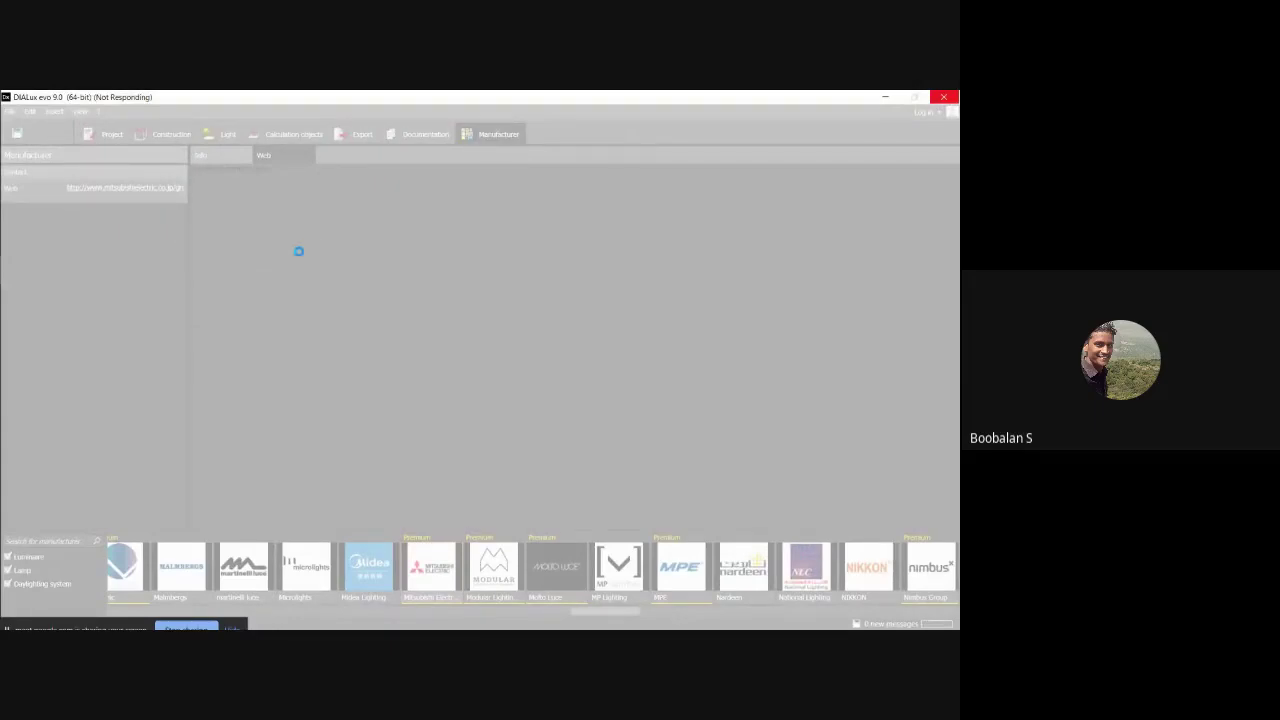
mouse_move(14, 263)
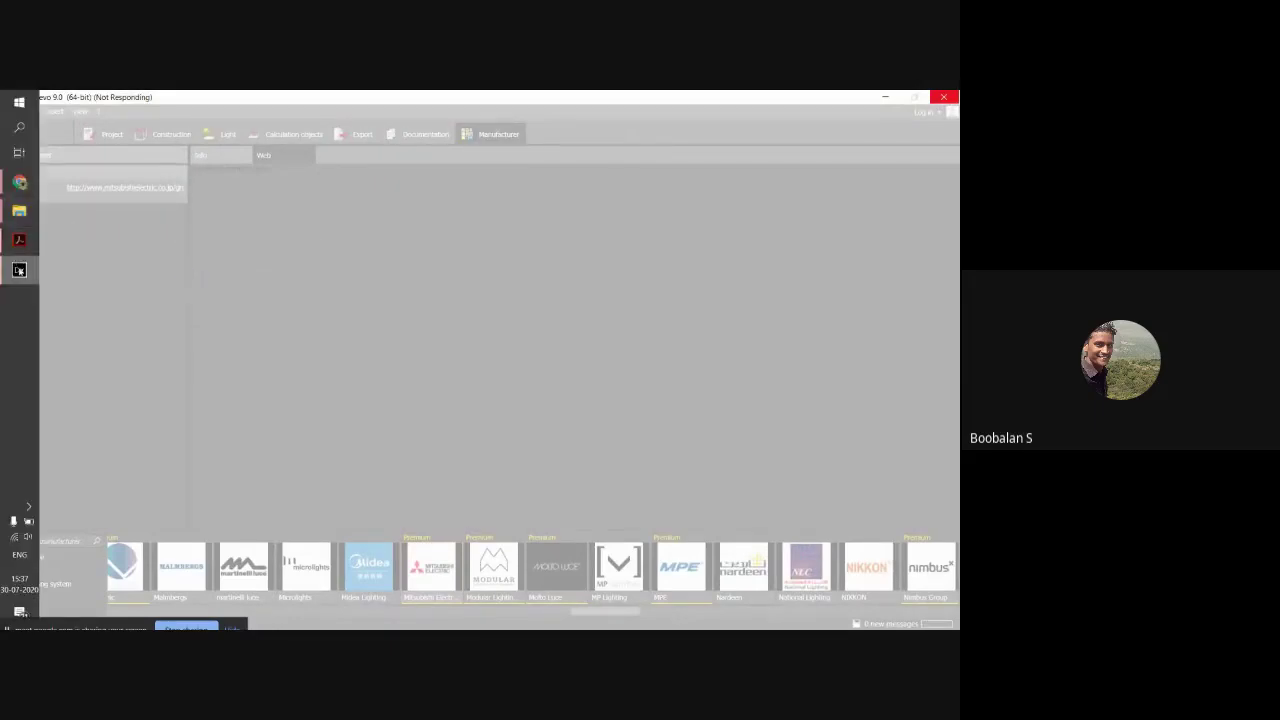
click(19, 240)
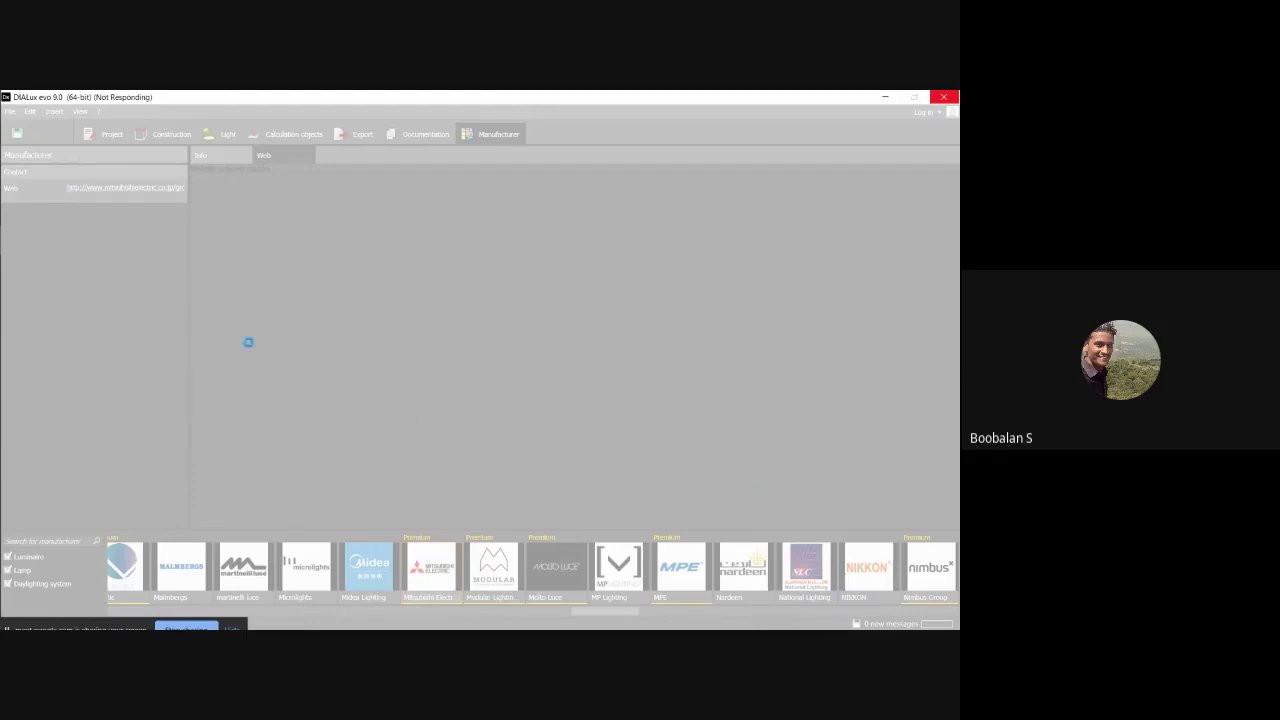
Check the Google Meet window in the browser and return to DIALux evo.
click(884, 100)
click(20, 237)
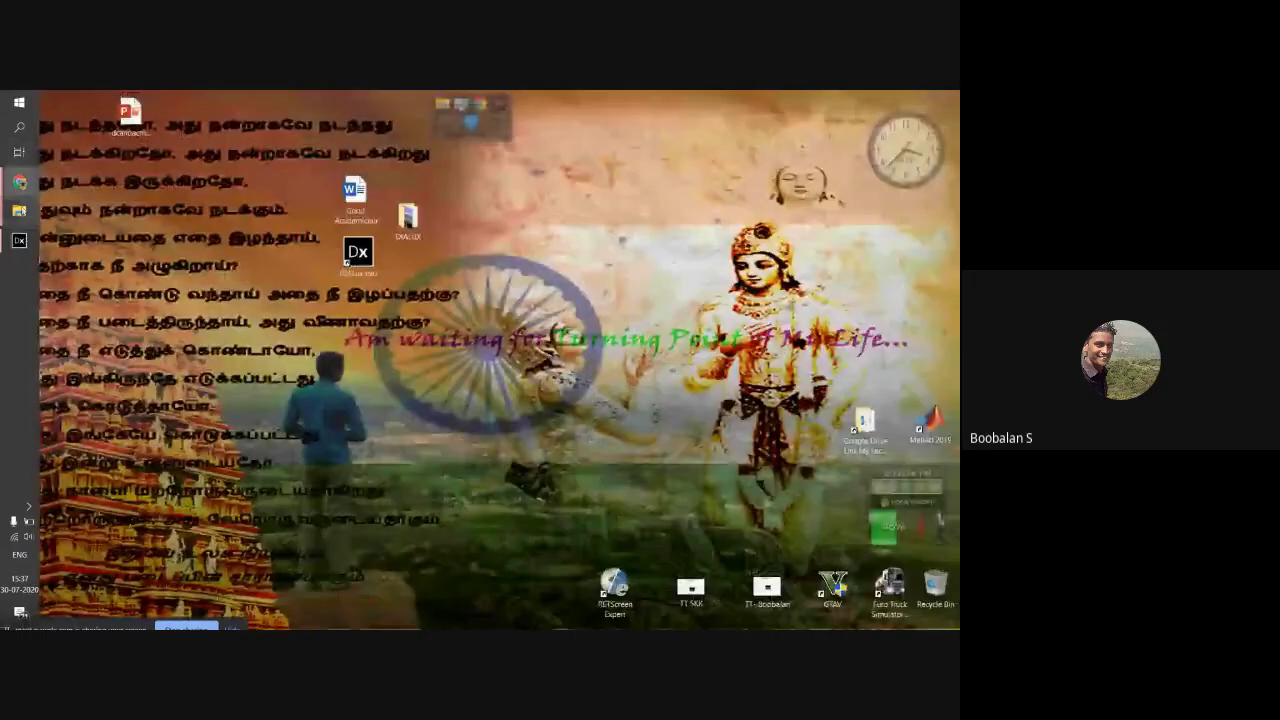
mouse_move(19, 181)
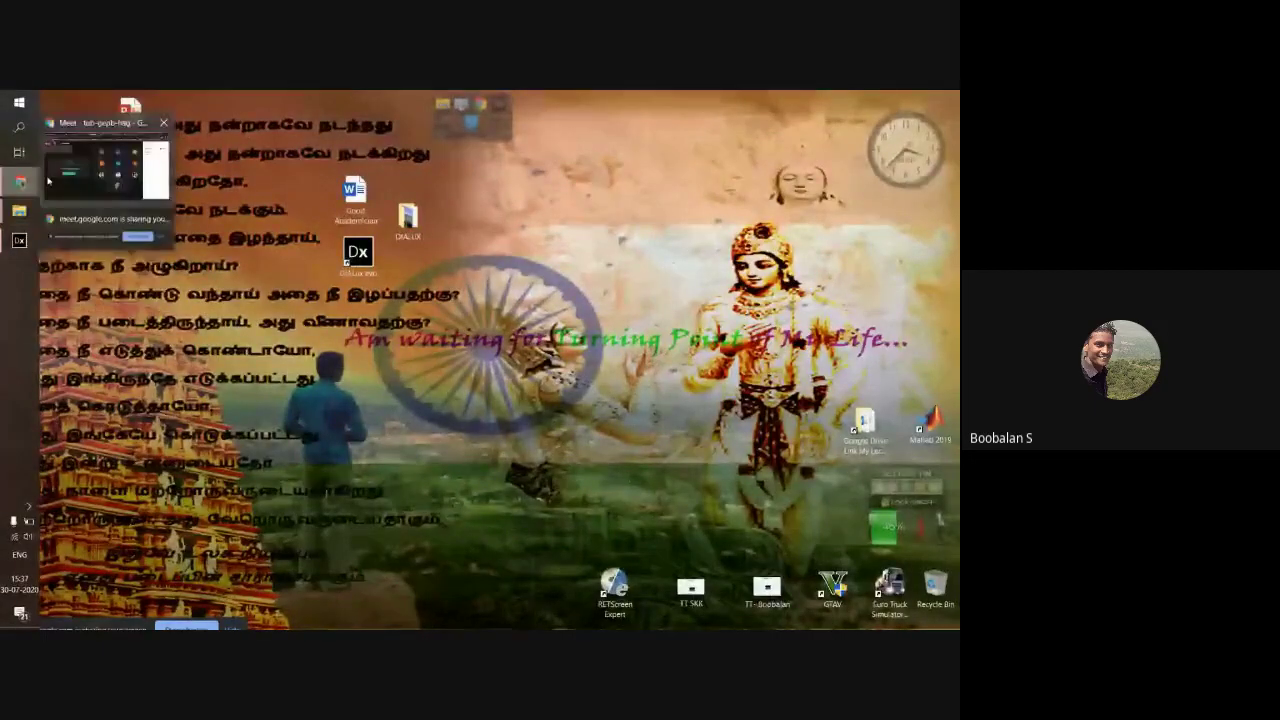
click(106, 157)
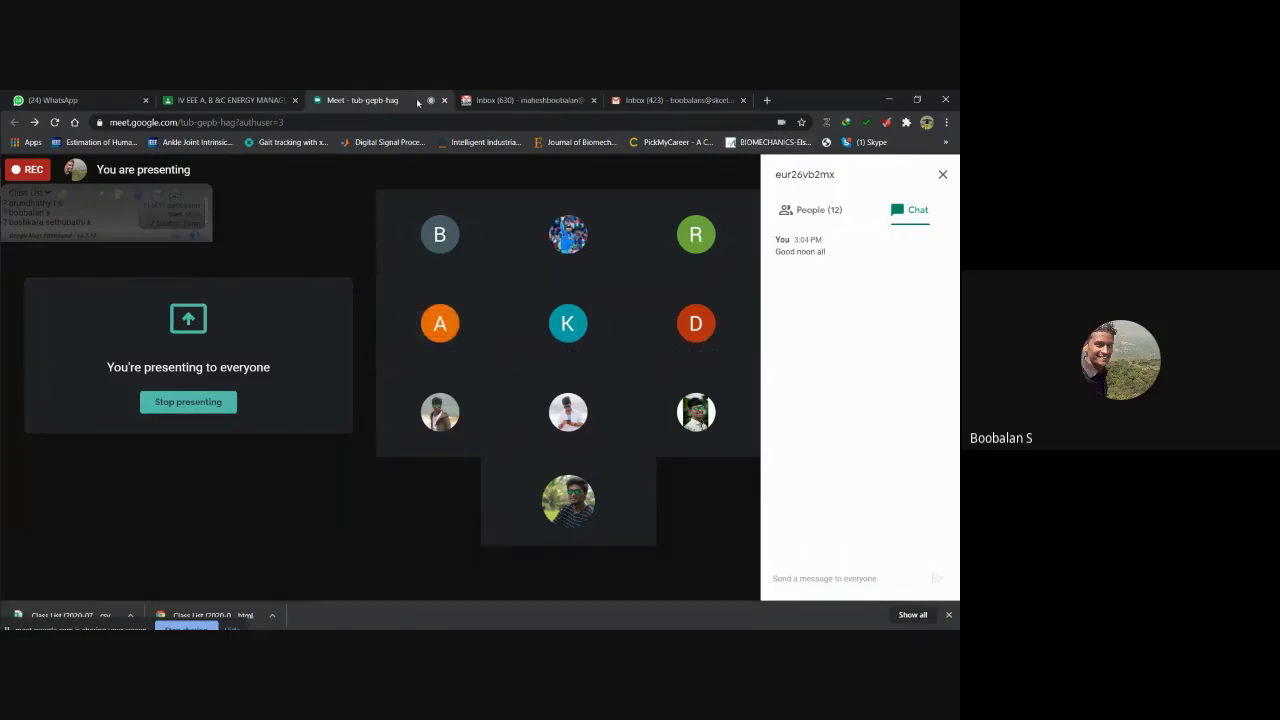
click(946, 98)
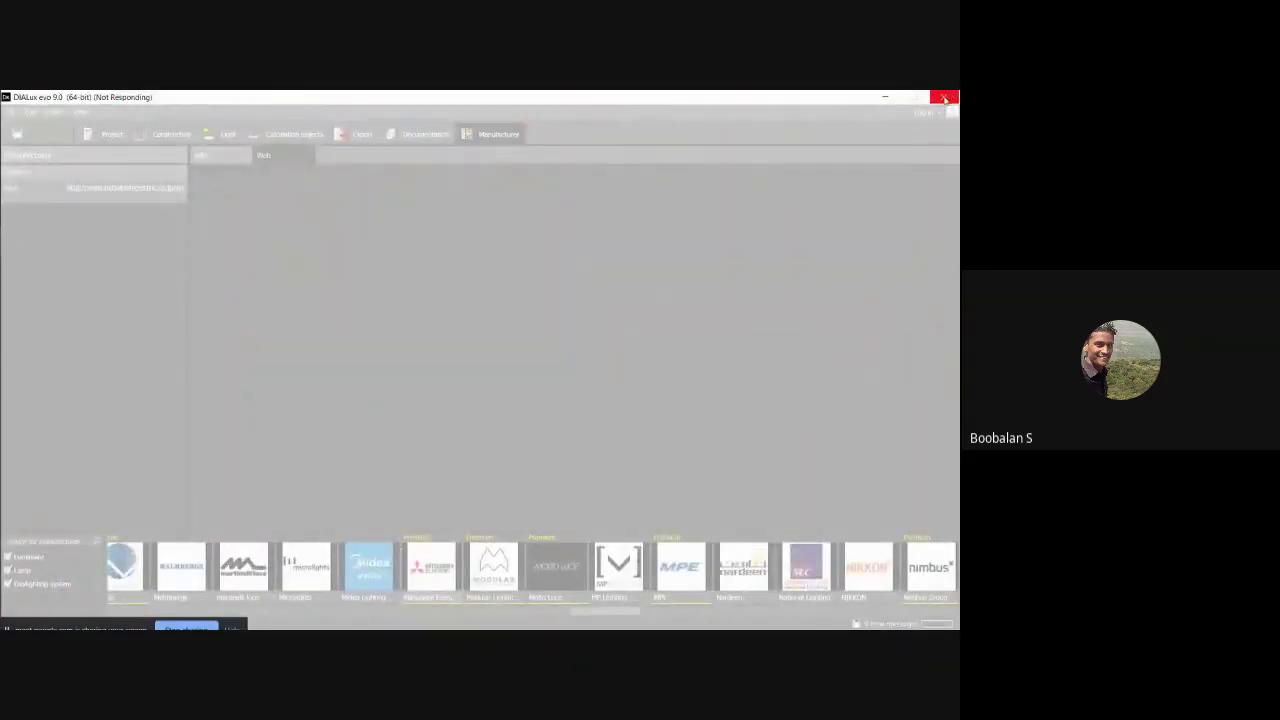
mouse_move(19, 182)
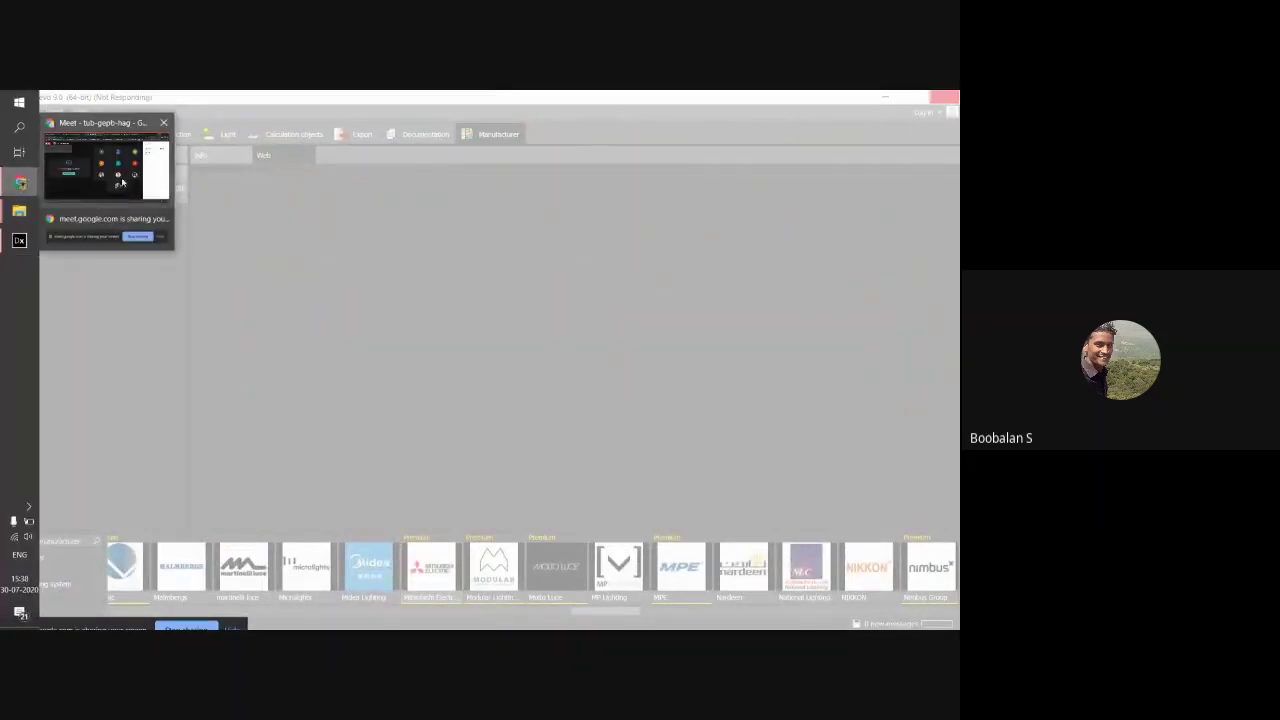
click(110, 165)
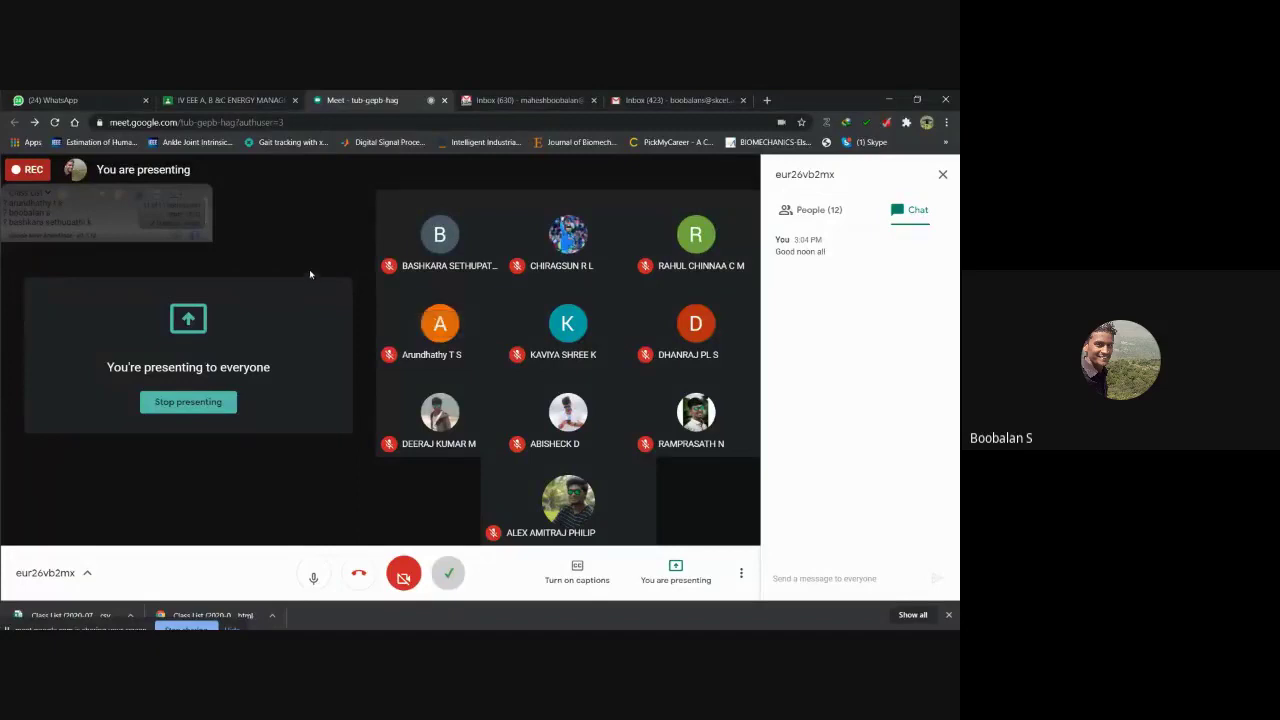
click(891, 98)
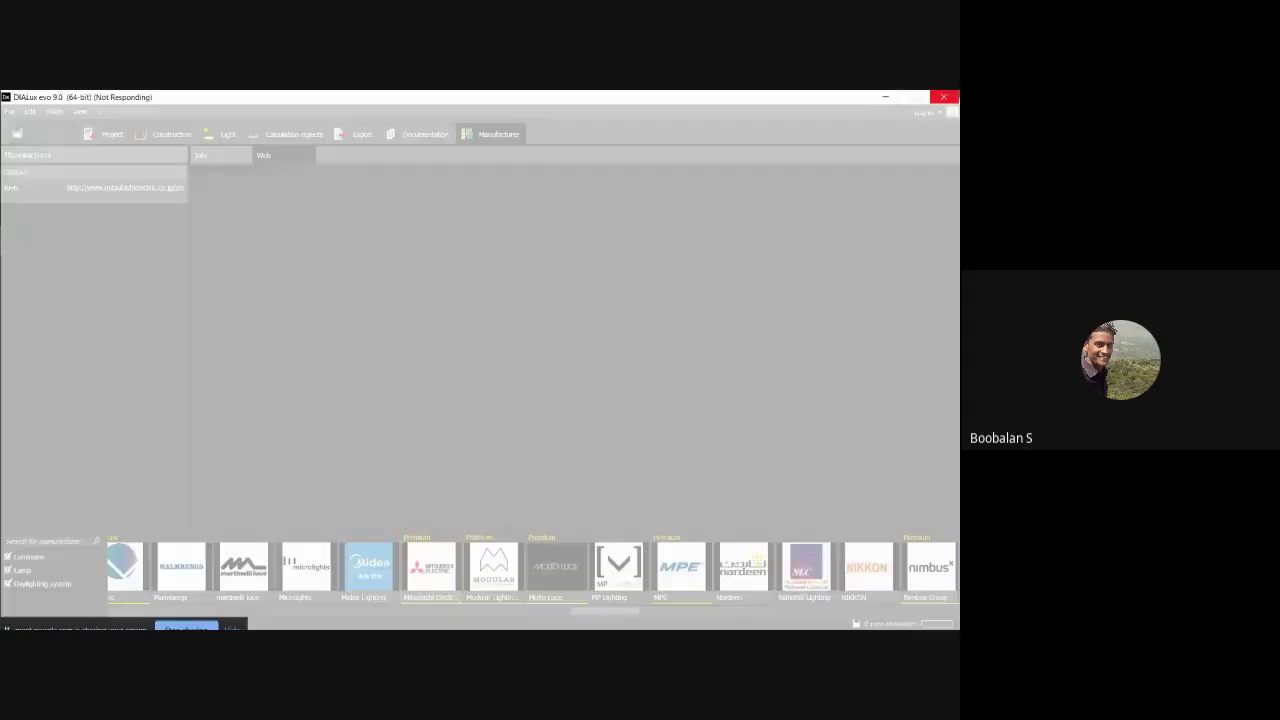
Force the unresponsive DIALux evo to close and cancel the Windows problem report.
click(955, 96)
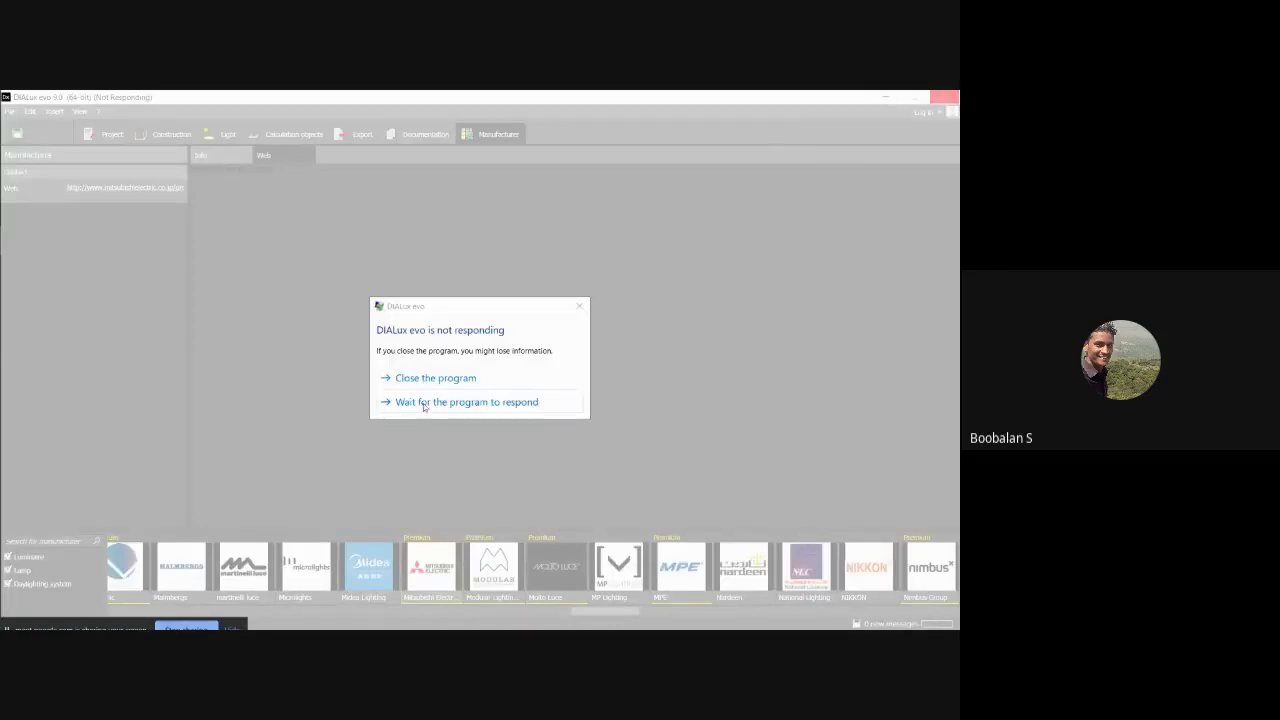
click(480, 378)
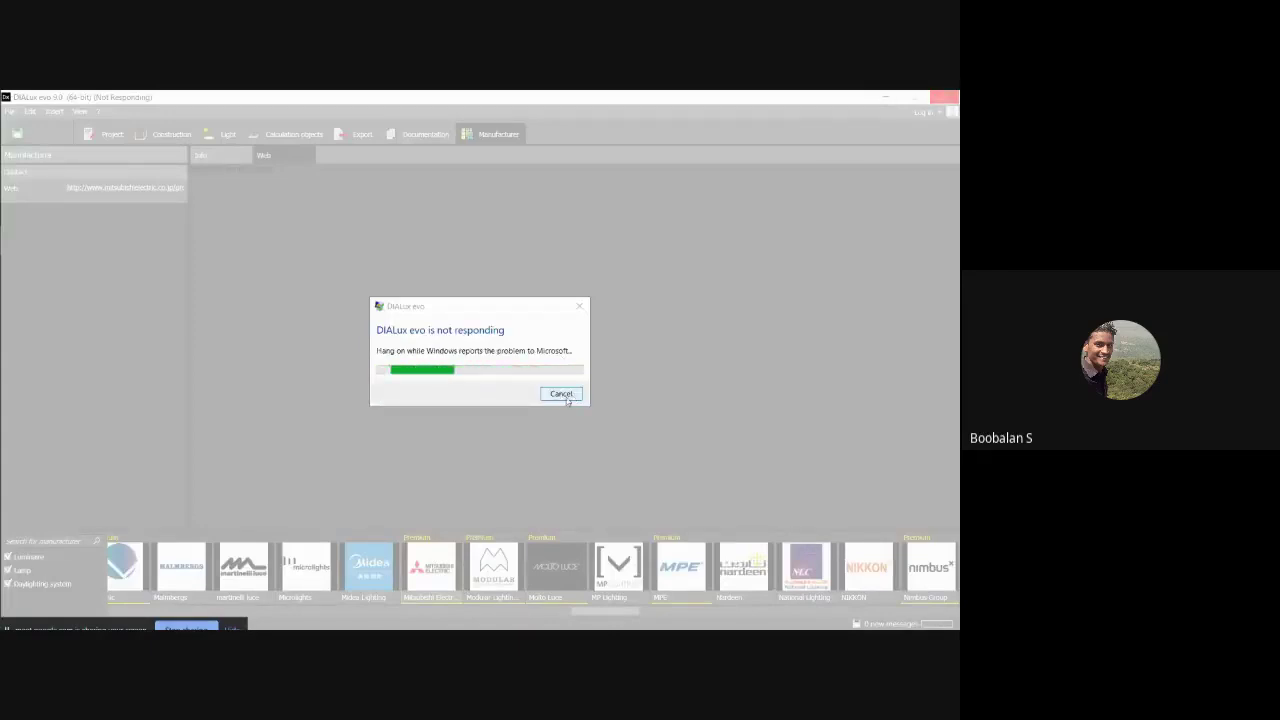
click(563, 396)
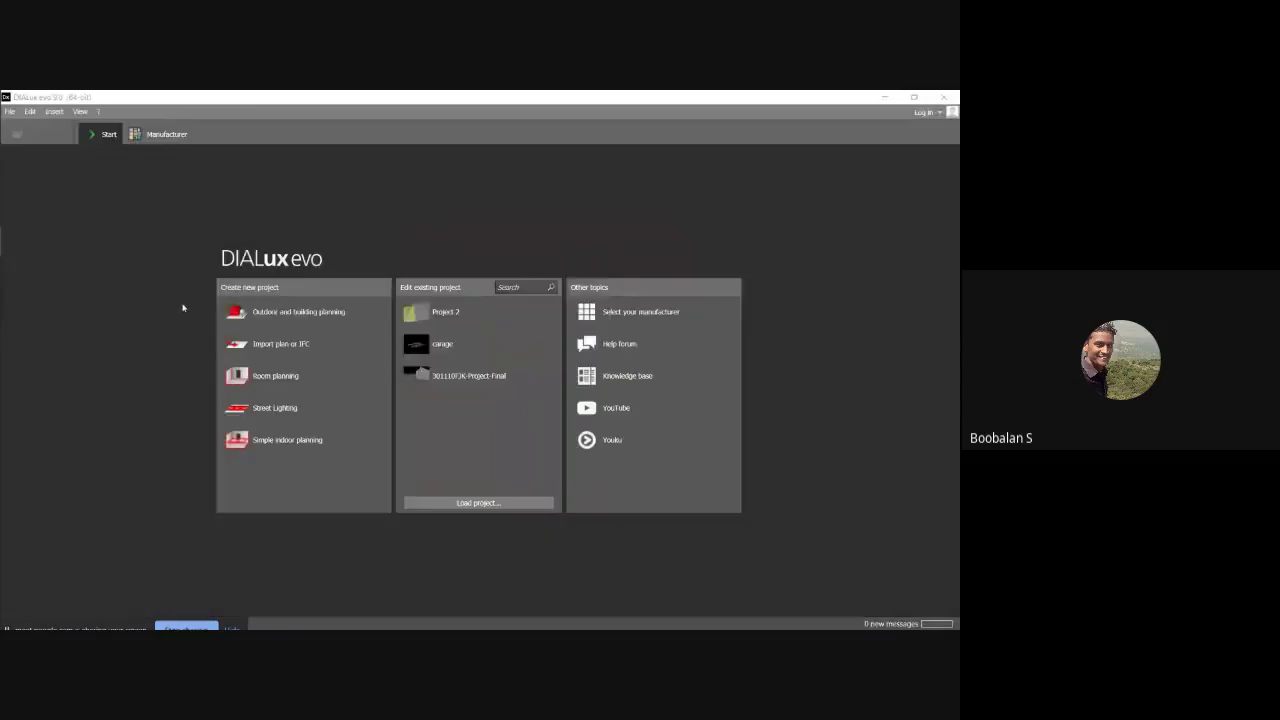
Open the "my home" project from the DIALUX folder on the desktop.
mouse_move(443, 313)
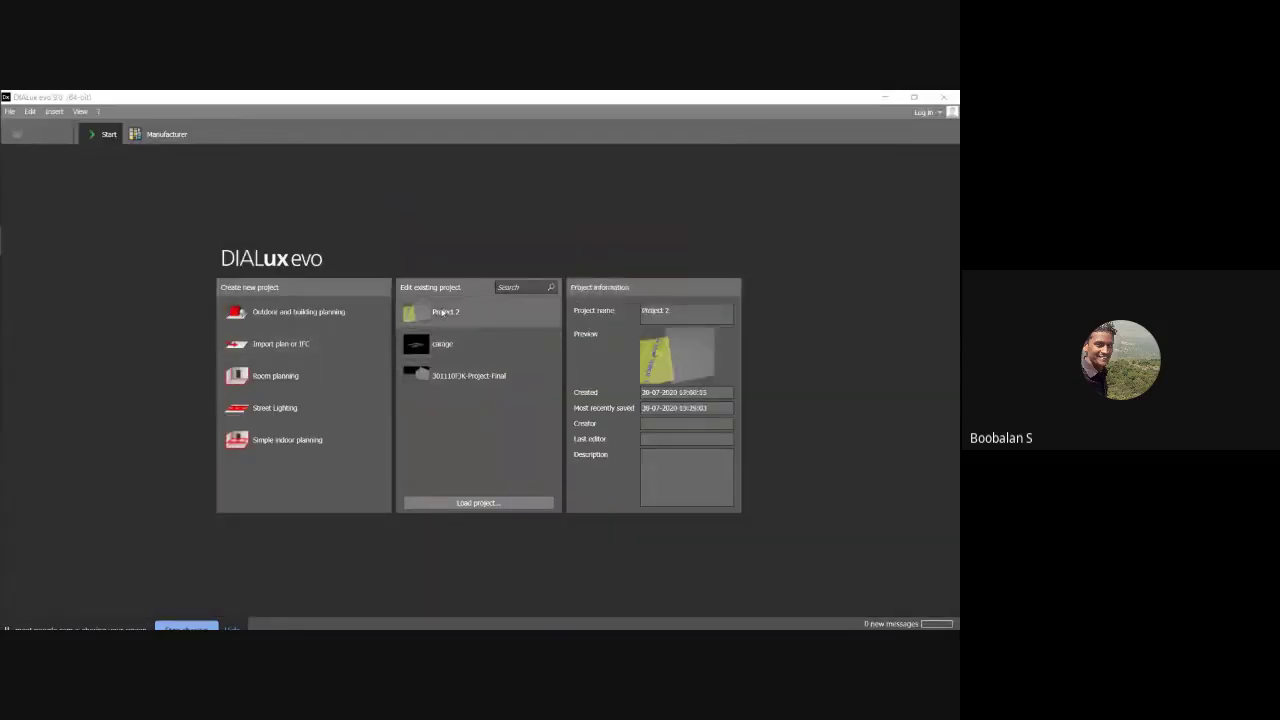
mouse_move(432, 352)
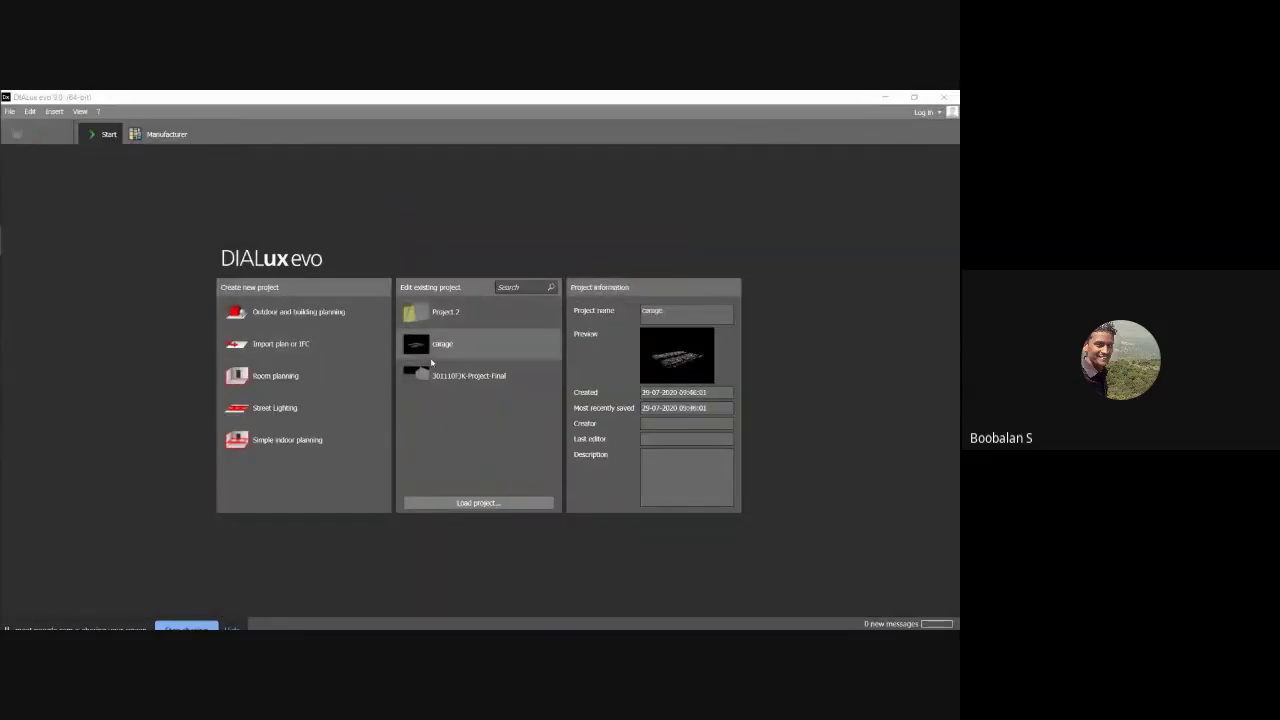
mouse_move(430, 377)
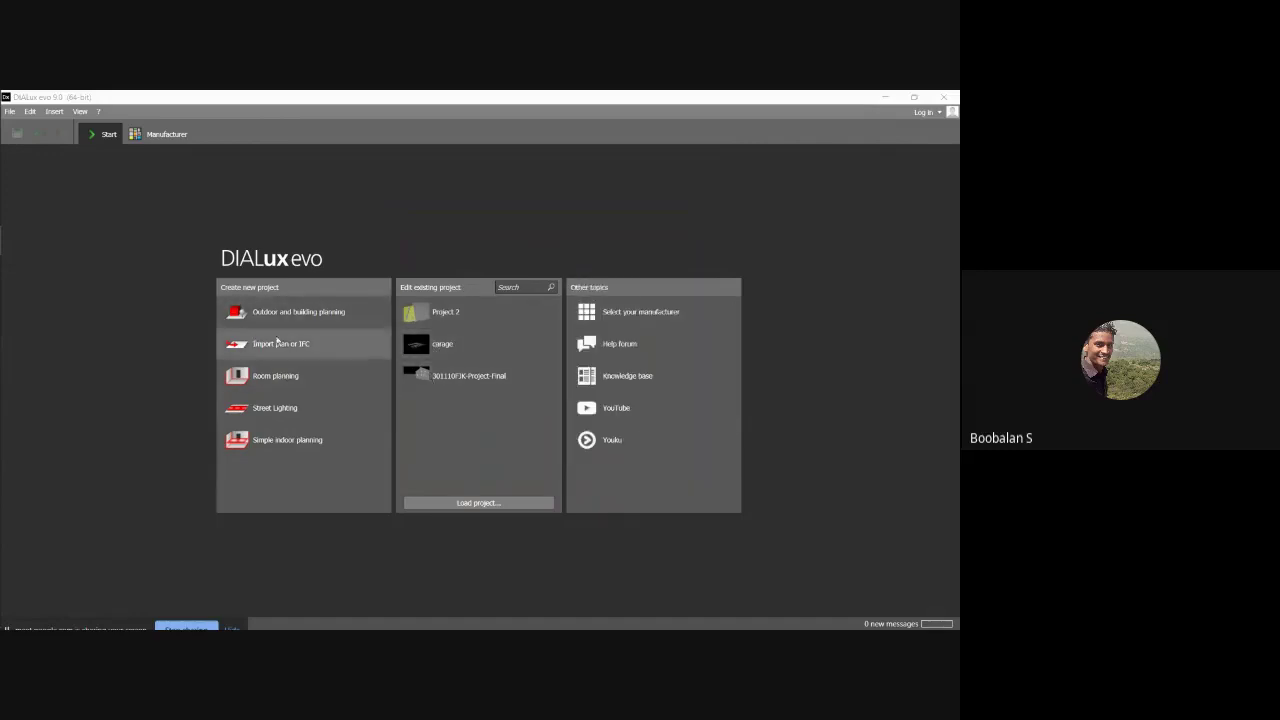
click(9, 111)
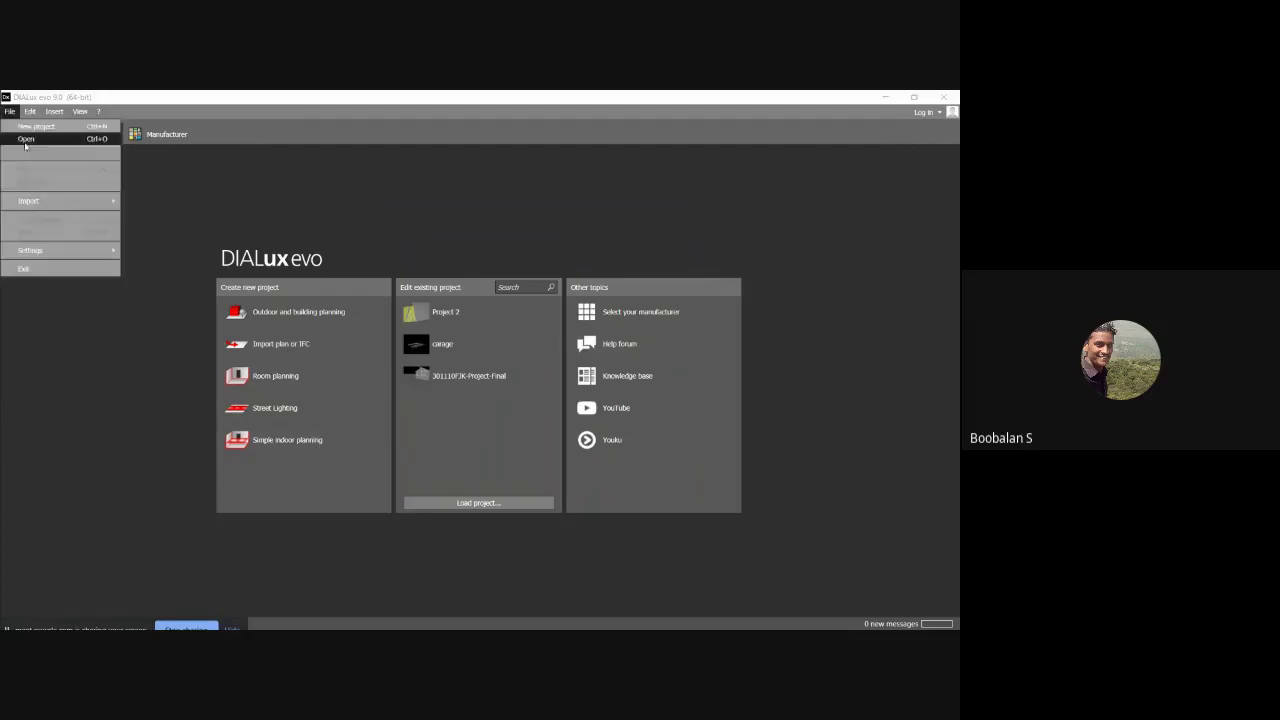
click(31, 141)
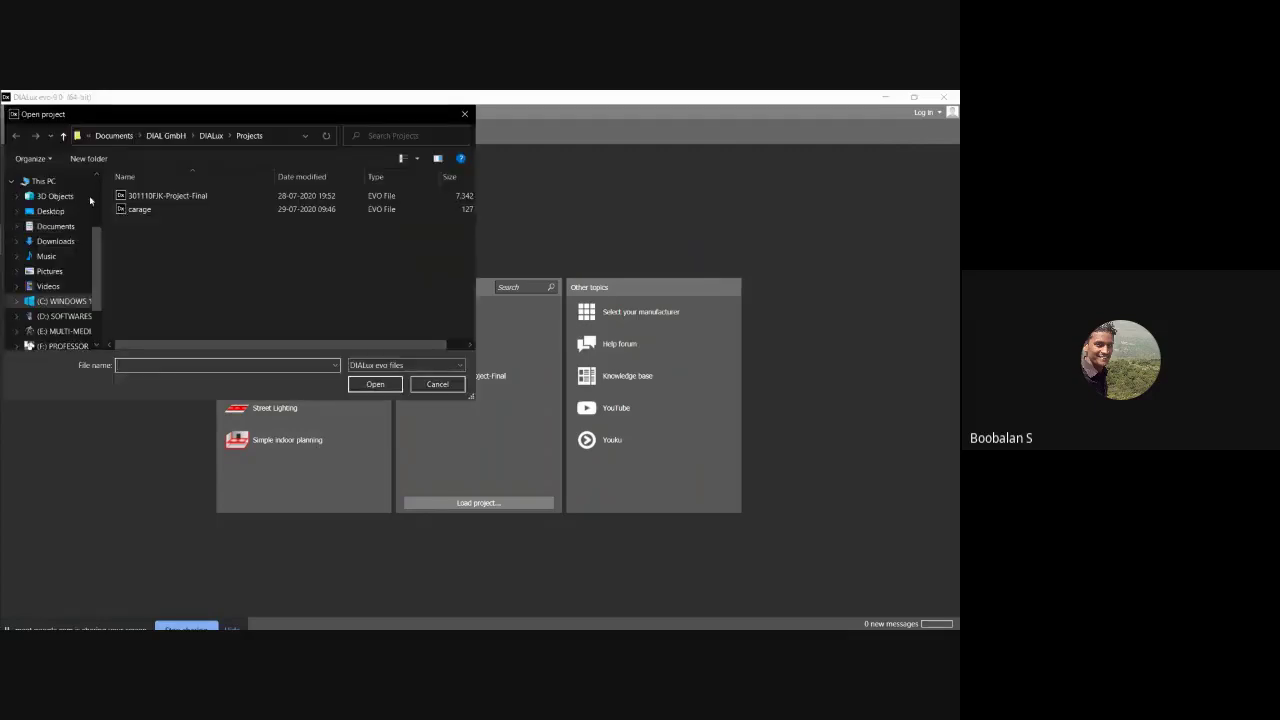
click(43, 181)
click(60, 211)
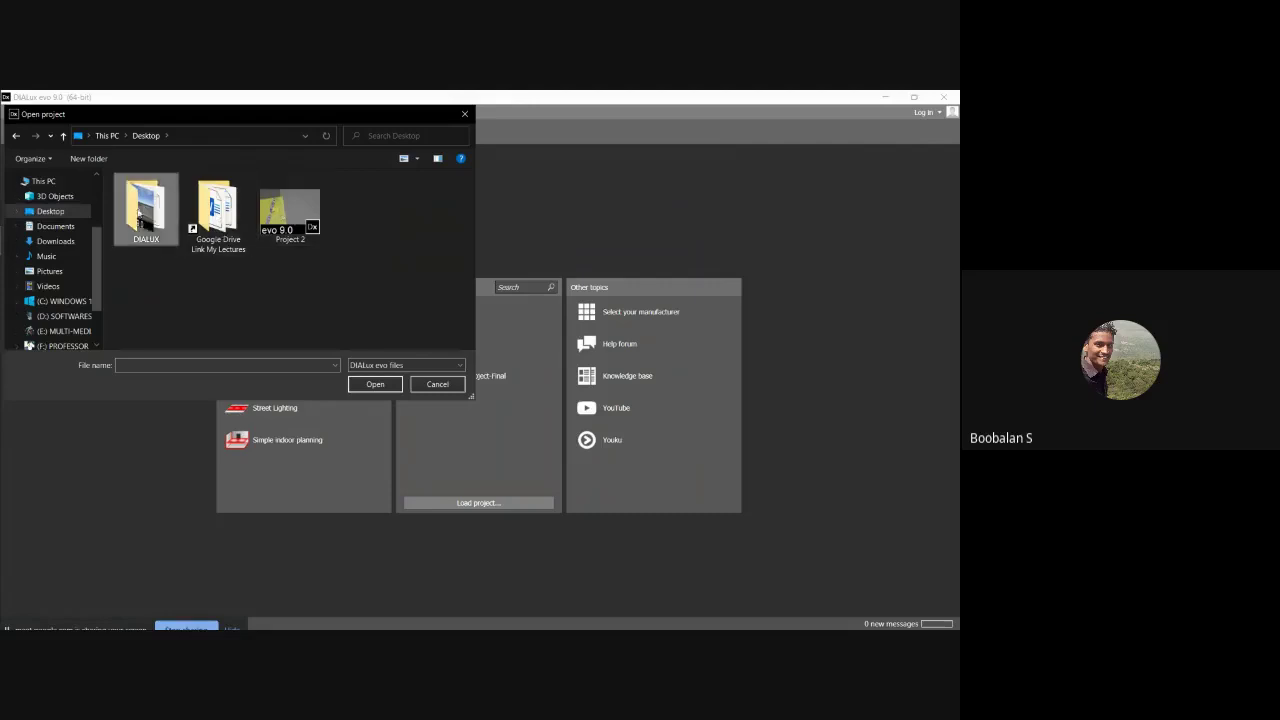
double_click(143, 210)
click(145, 195)
double_click(145, 195)
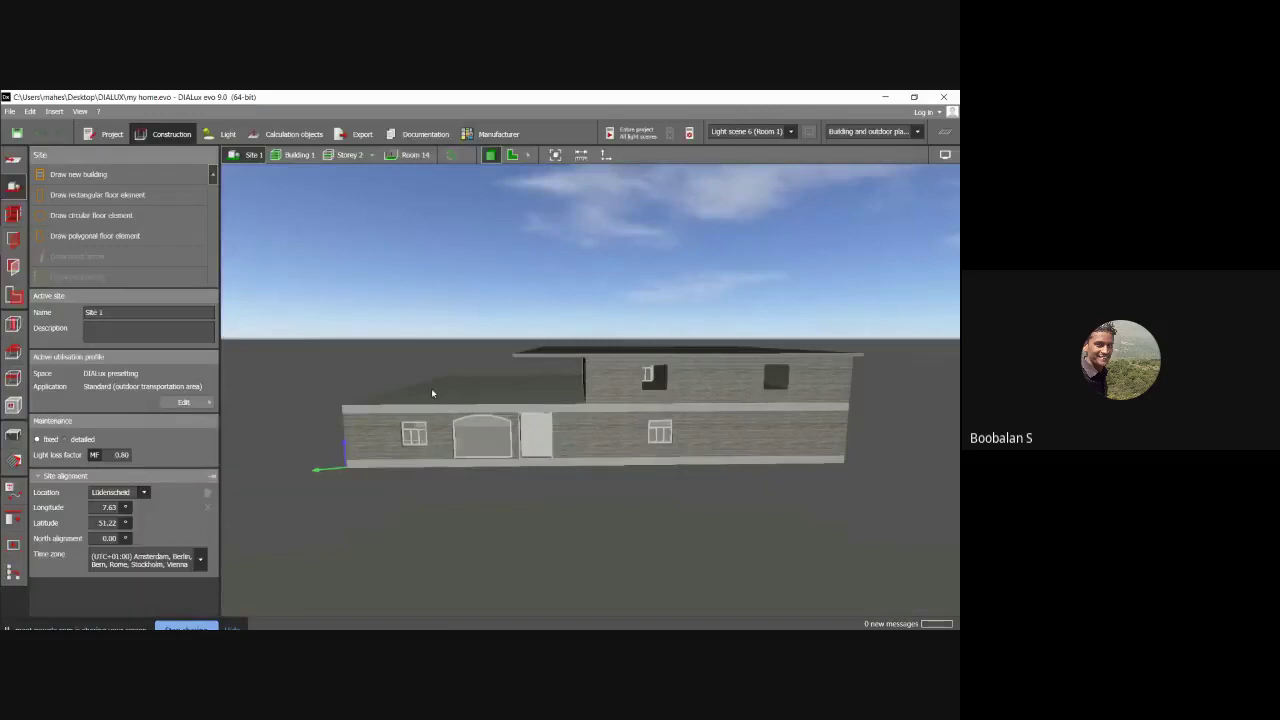
Examine the two-storey house's facade, upper storey and flat roof from several angles.
right_drag(432, 393, 331, 415)
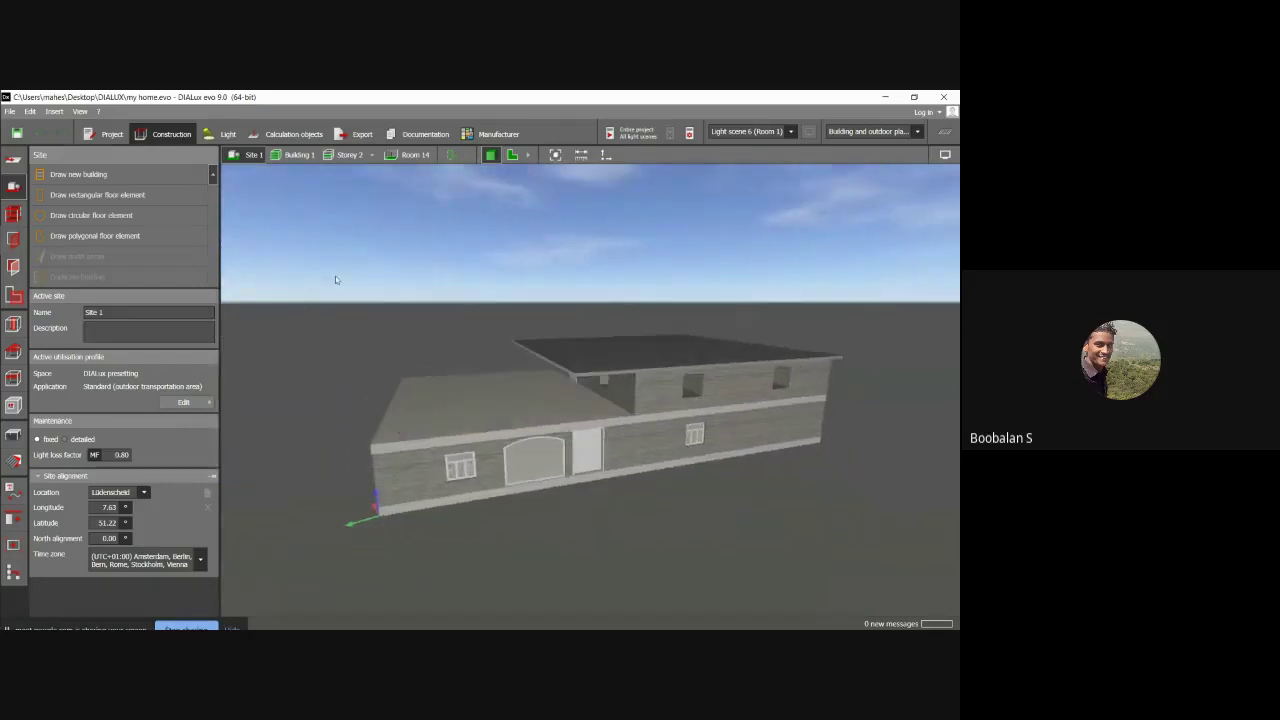
mouse_move(522, 402)
right_down()
mouse_move(417, 377)
mouse_move(524, 408)
right_up()
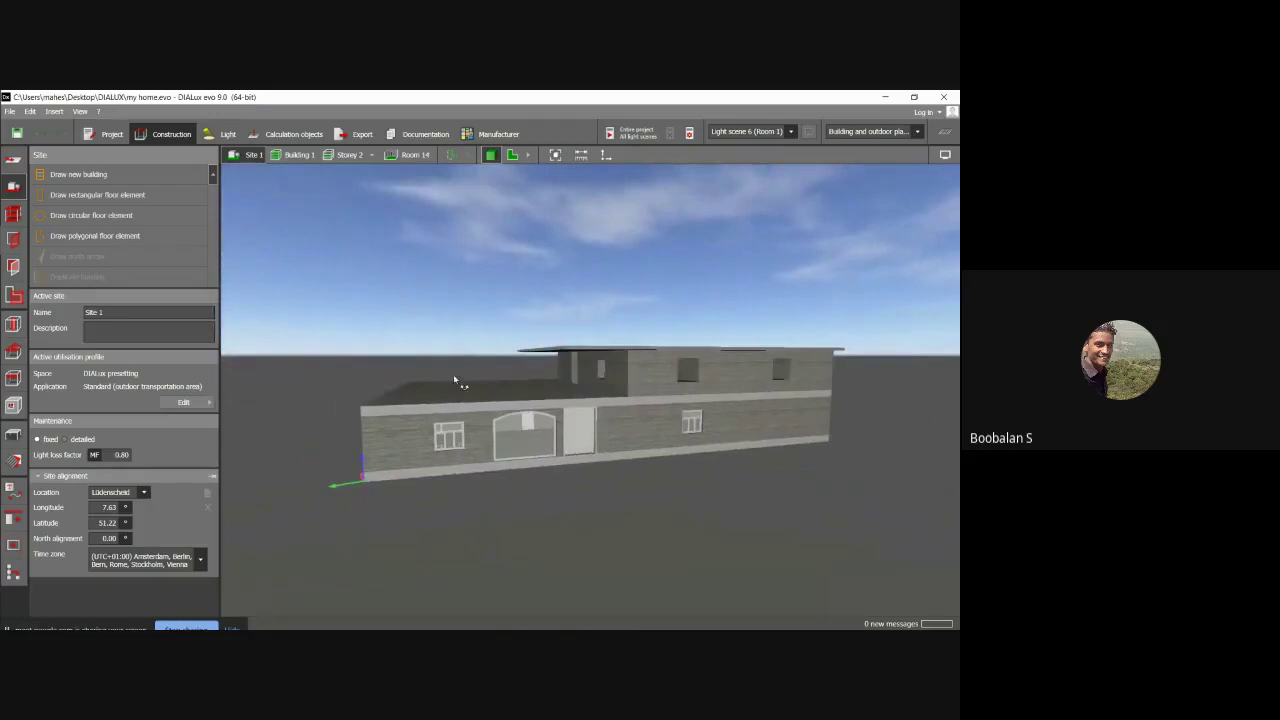
mouse_move(454, 378)
right_down()
mouse_move(575, 395)
mouse_move(545, 381)
mouse_move(410, 393)
mouse_move(449, 397)
right_up()
scroll(508, 400, up, 5)
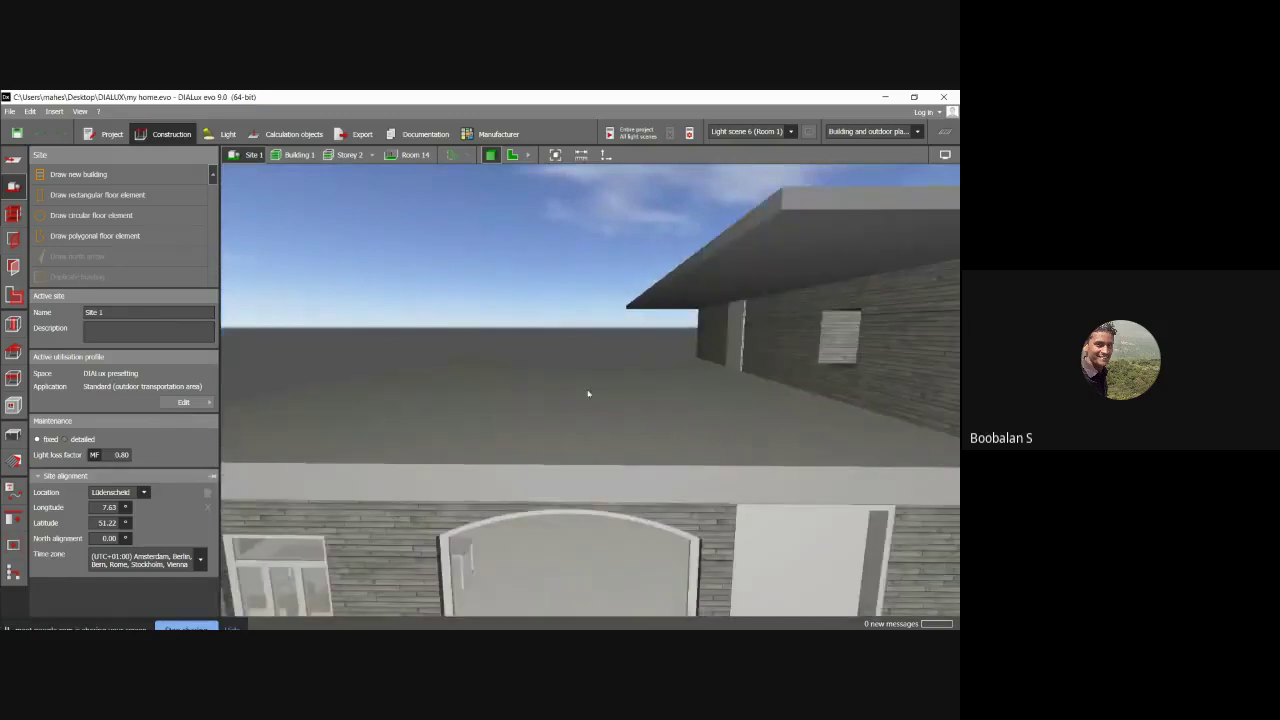
right_drag(548, 417, 560, 374)
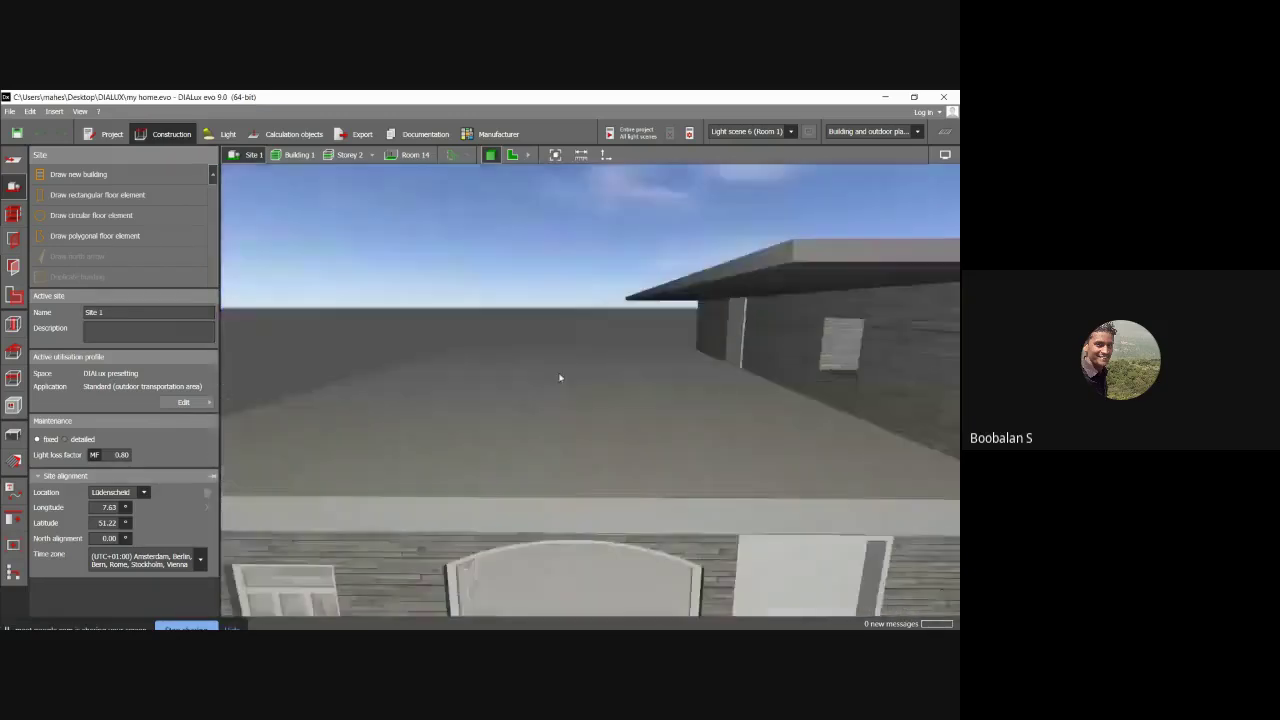
right_drag(442, 400, 463, 386)
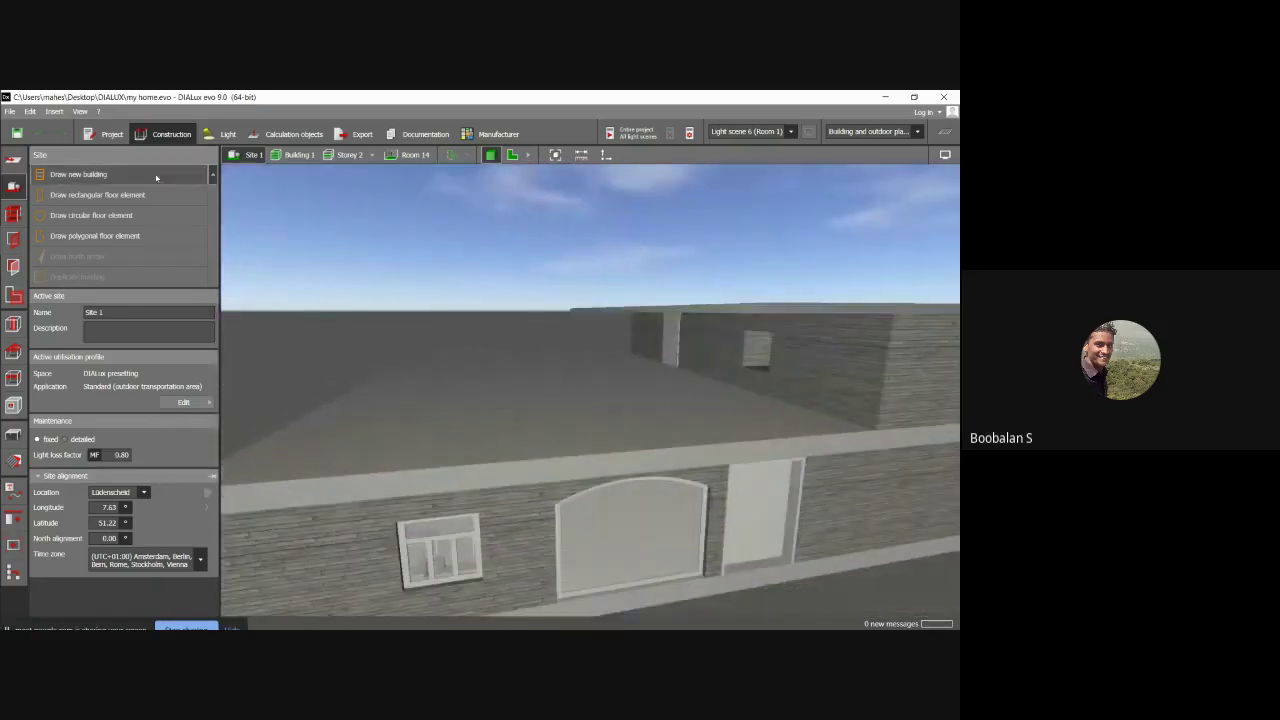
Switch to light planning and look through the Philips luminaires available in the selection list.
click(222, 134)
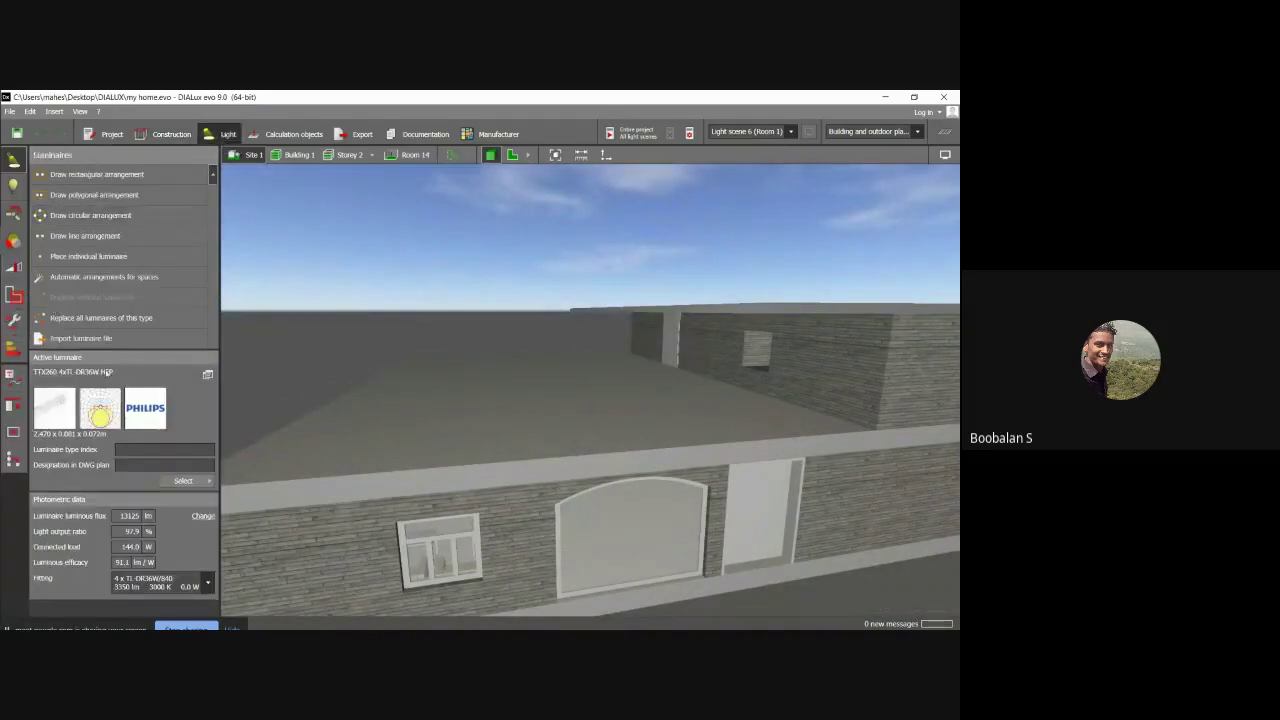
click(183, 481)
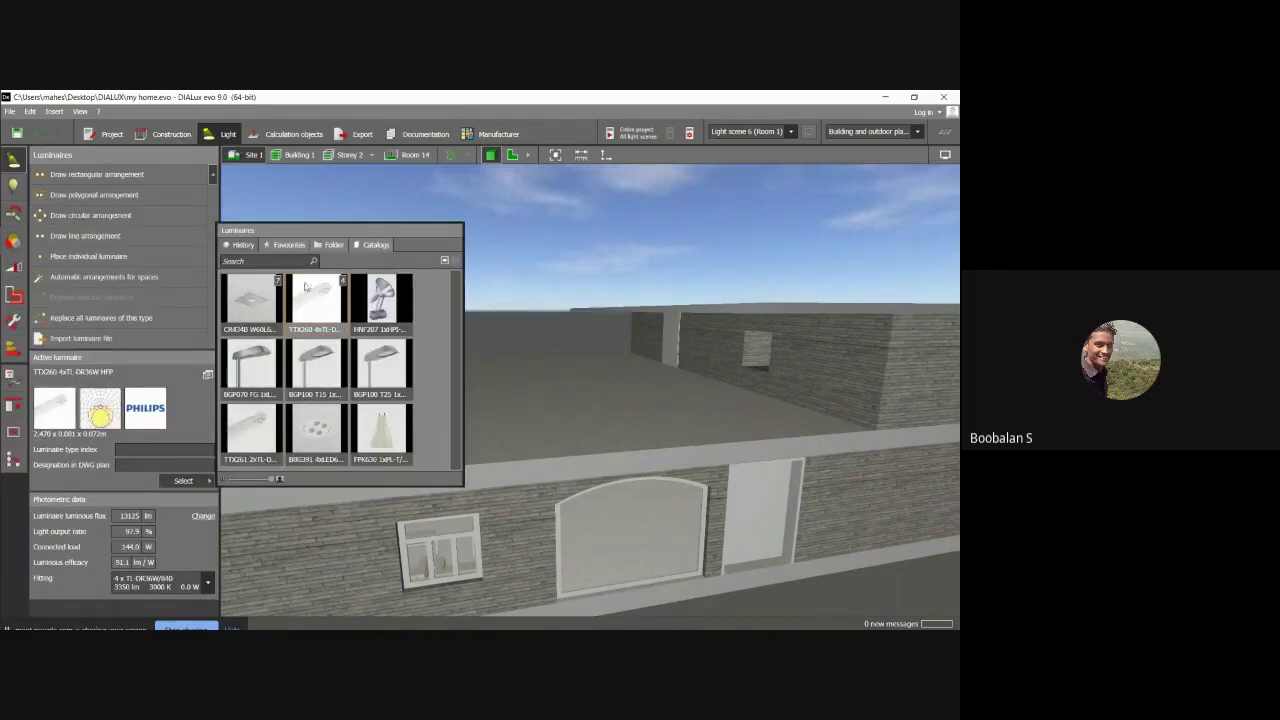
click(533, 359)
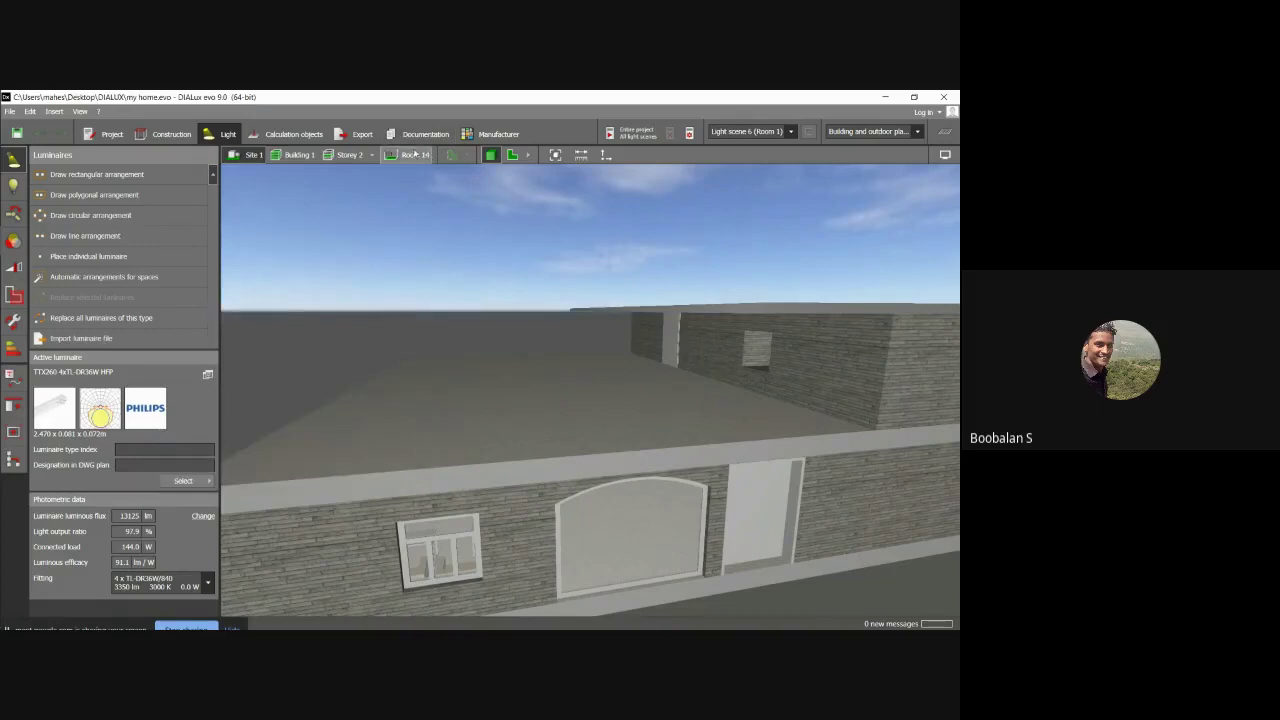
Look at the site in plan and 3D, and view Room 14 of Storey 2 on its own.
click(450, 157)
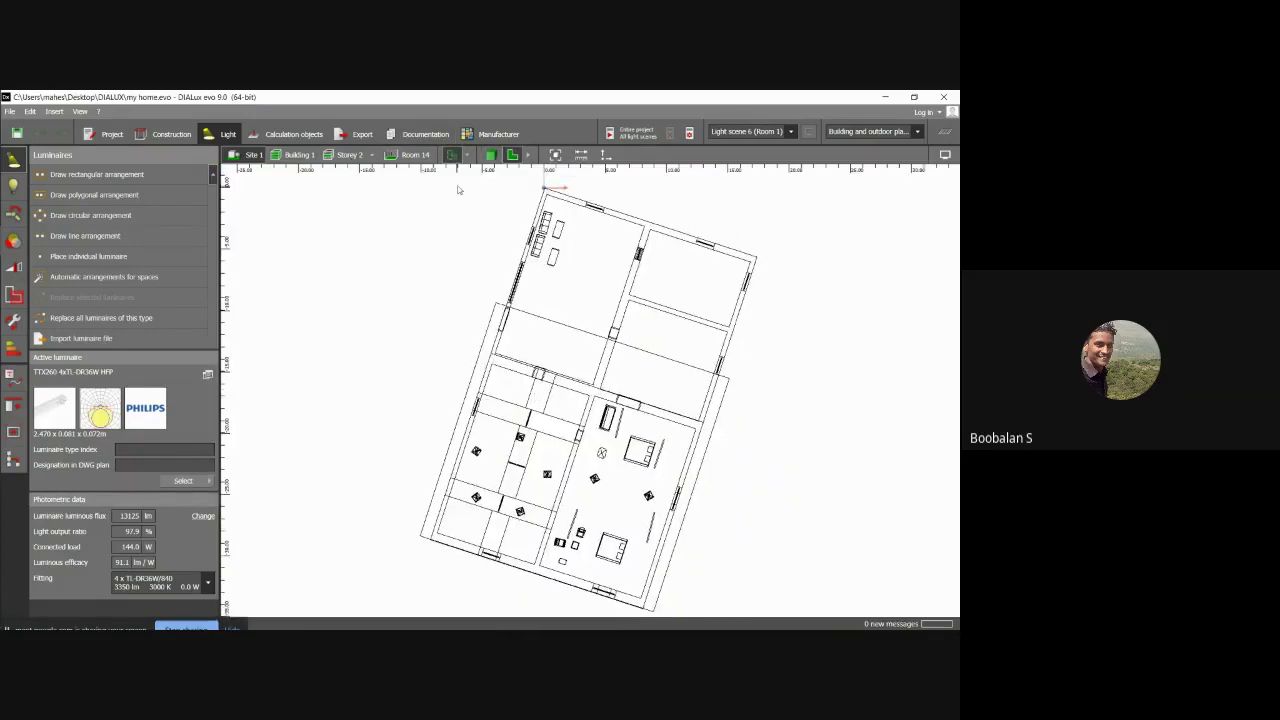
click(452, 157)
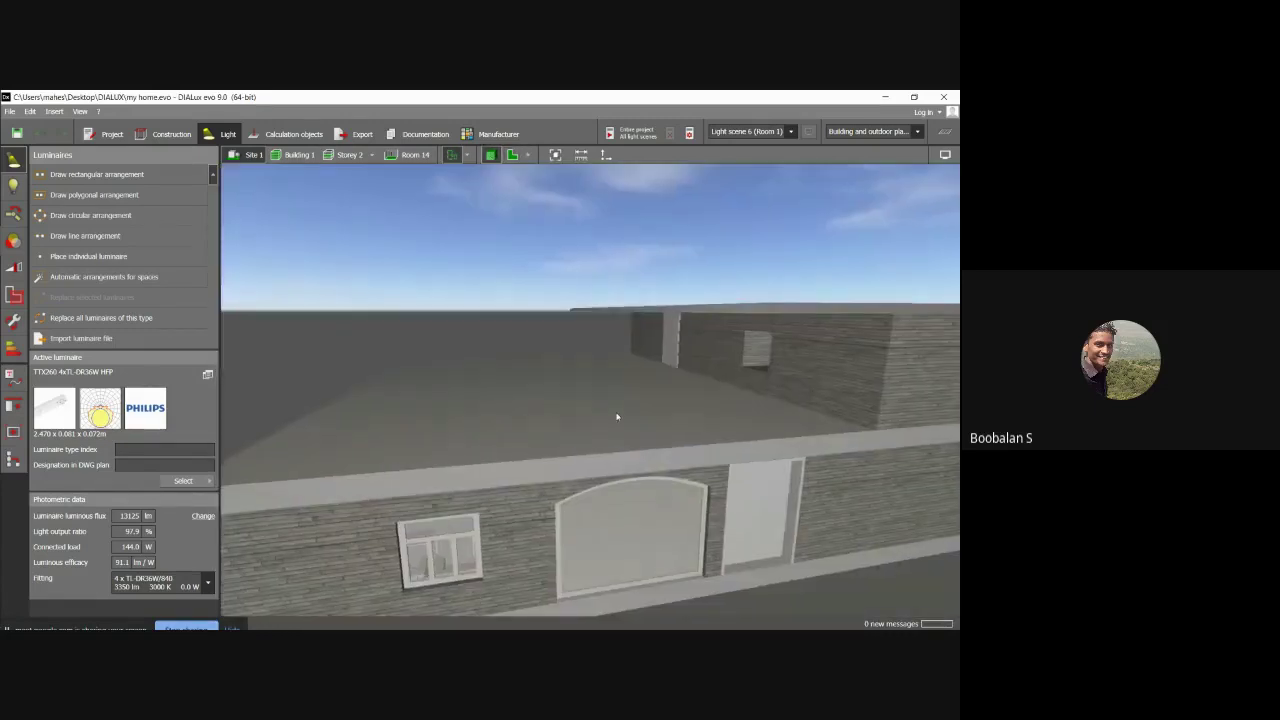
scroll(531, 417, up, 3)
scroll(531, 417, down, 3)
click(428, 156)
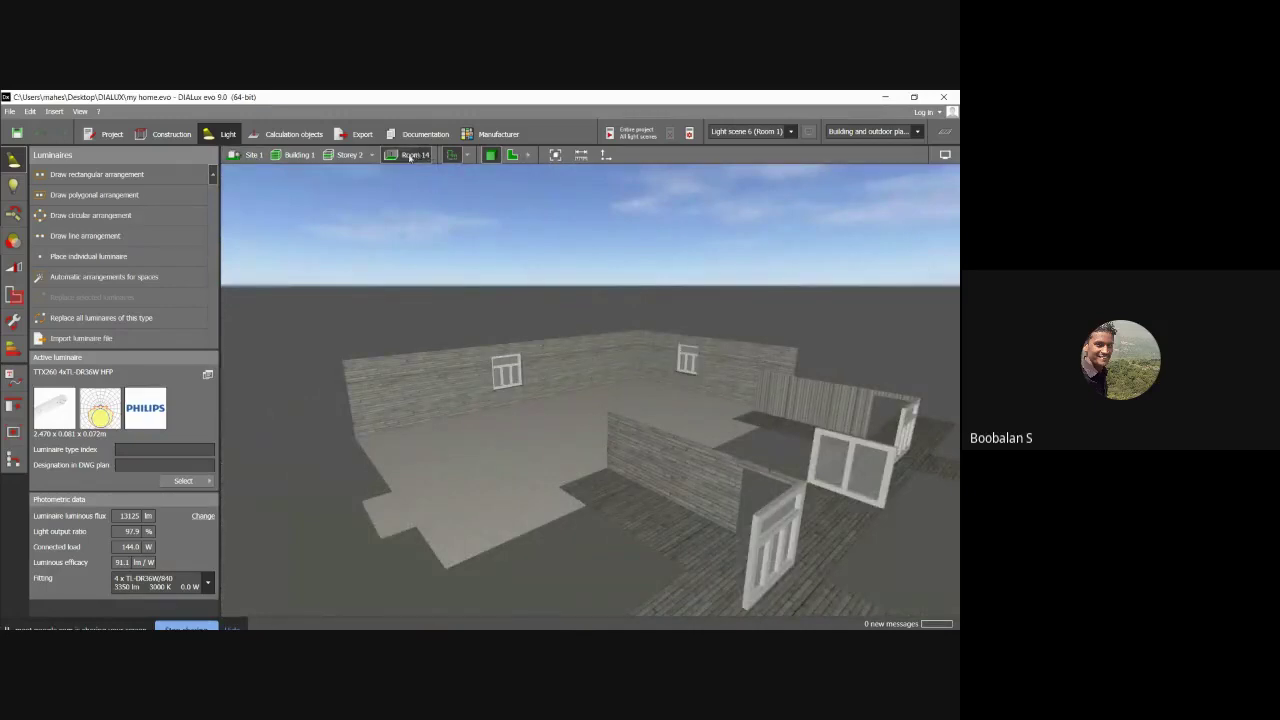
Show Storey 1 from above and delete luminaires from the furnished room with two beds.
click(371, 155)
click(397, 185)
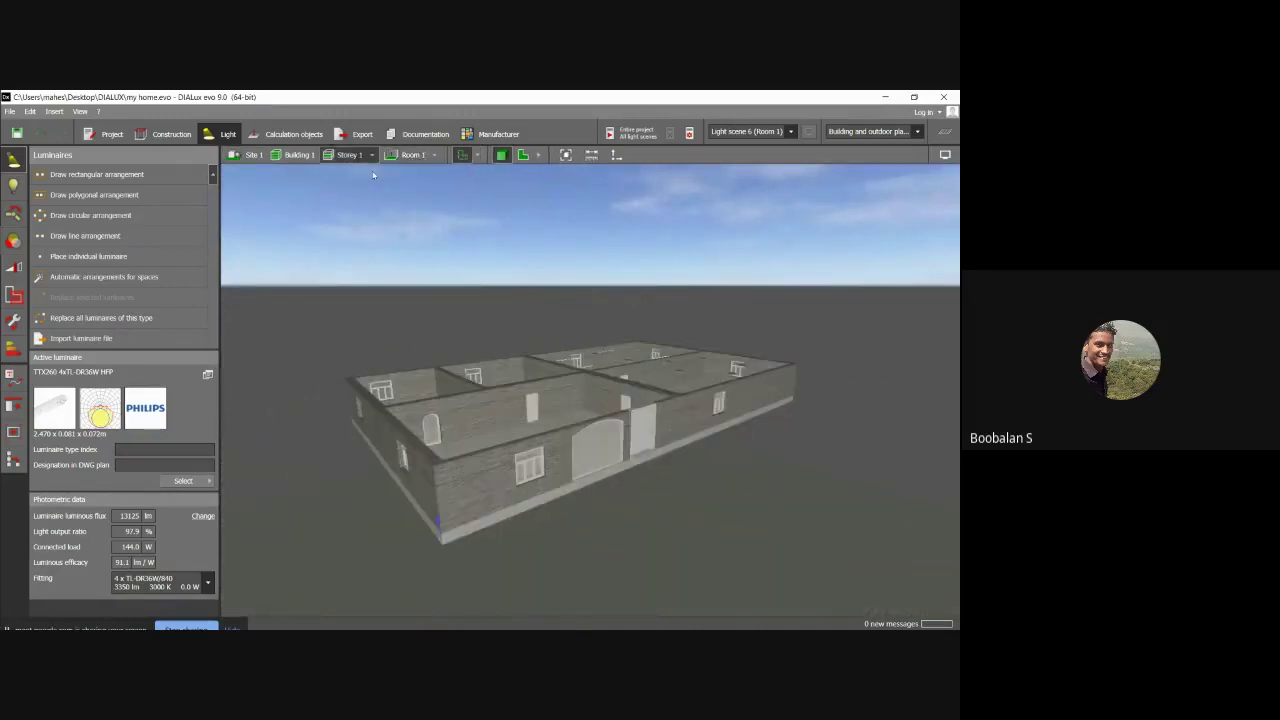
drag(447, 220, 440, 383)
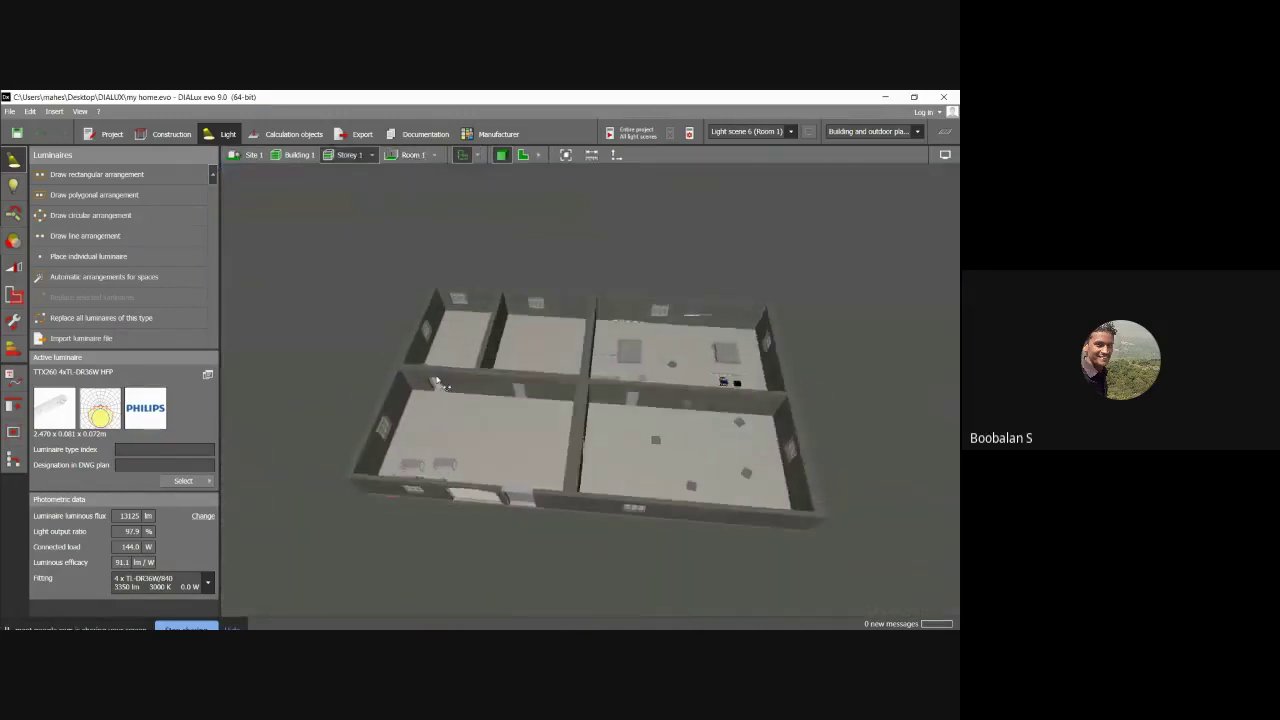
click(611, 357)
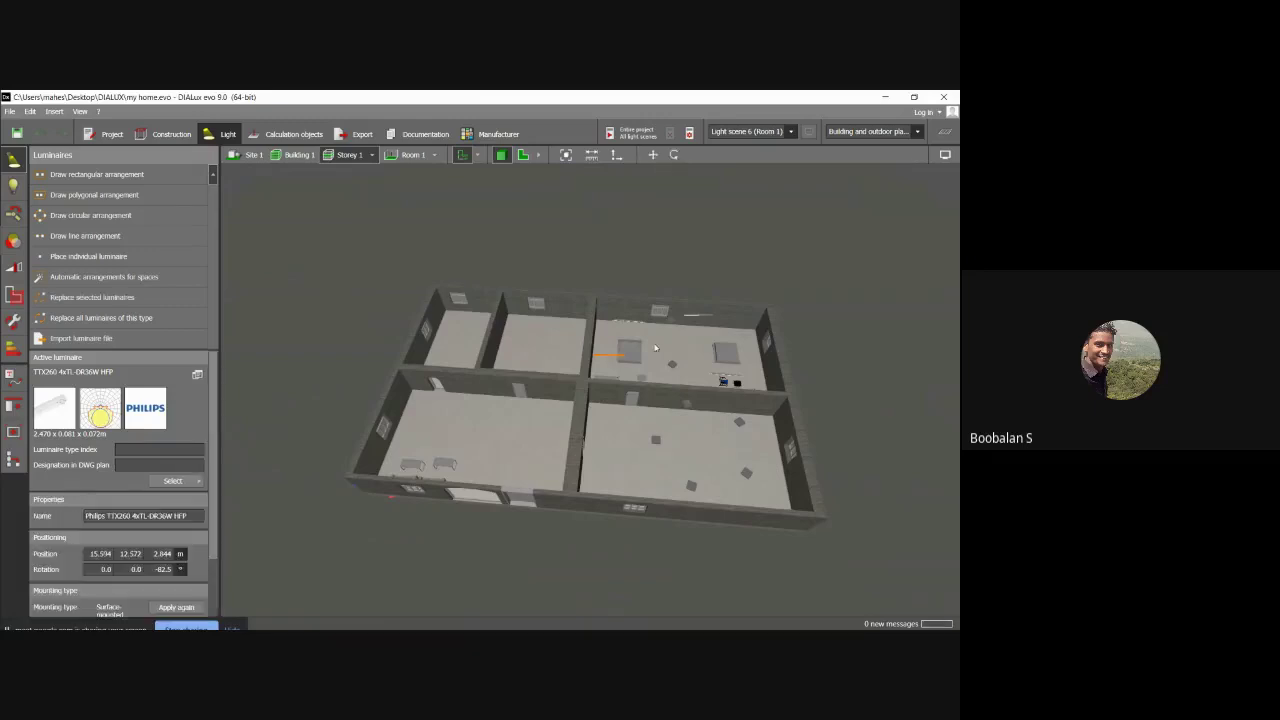
click(928, 578)
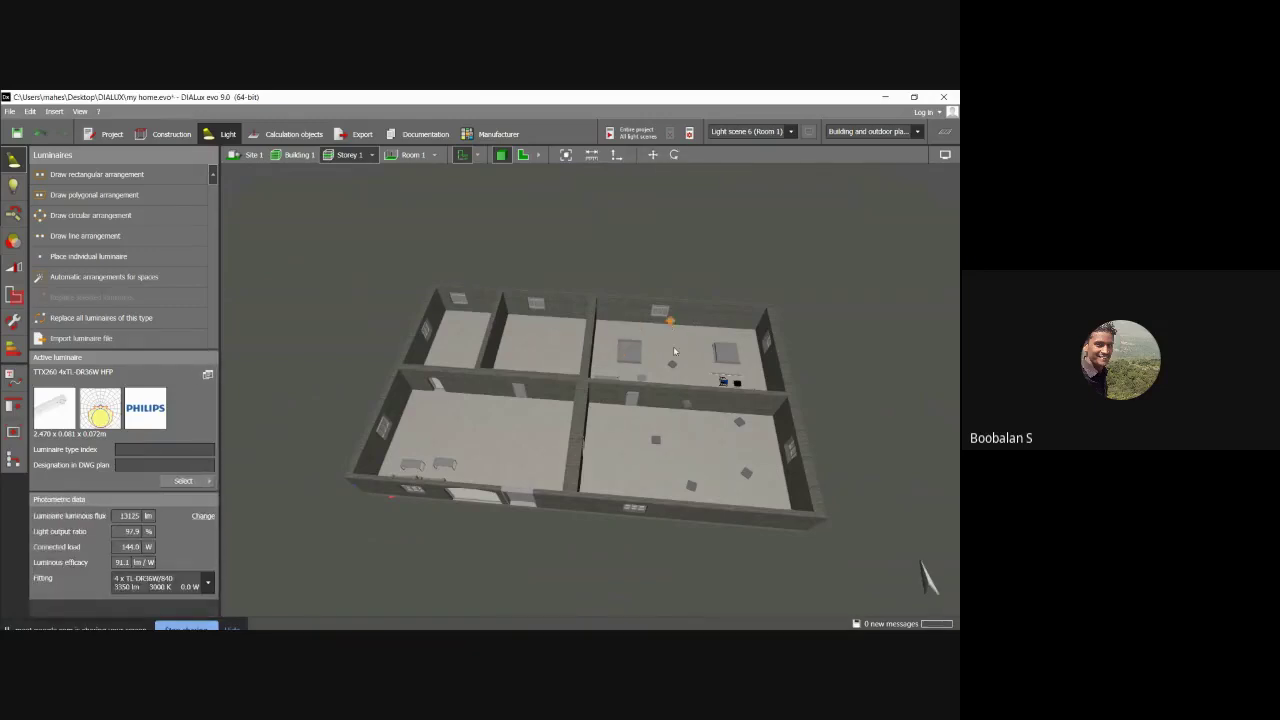
scroll(671, 350, up, 2)
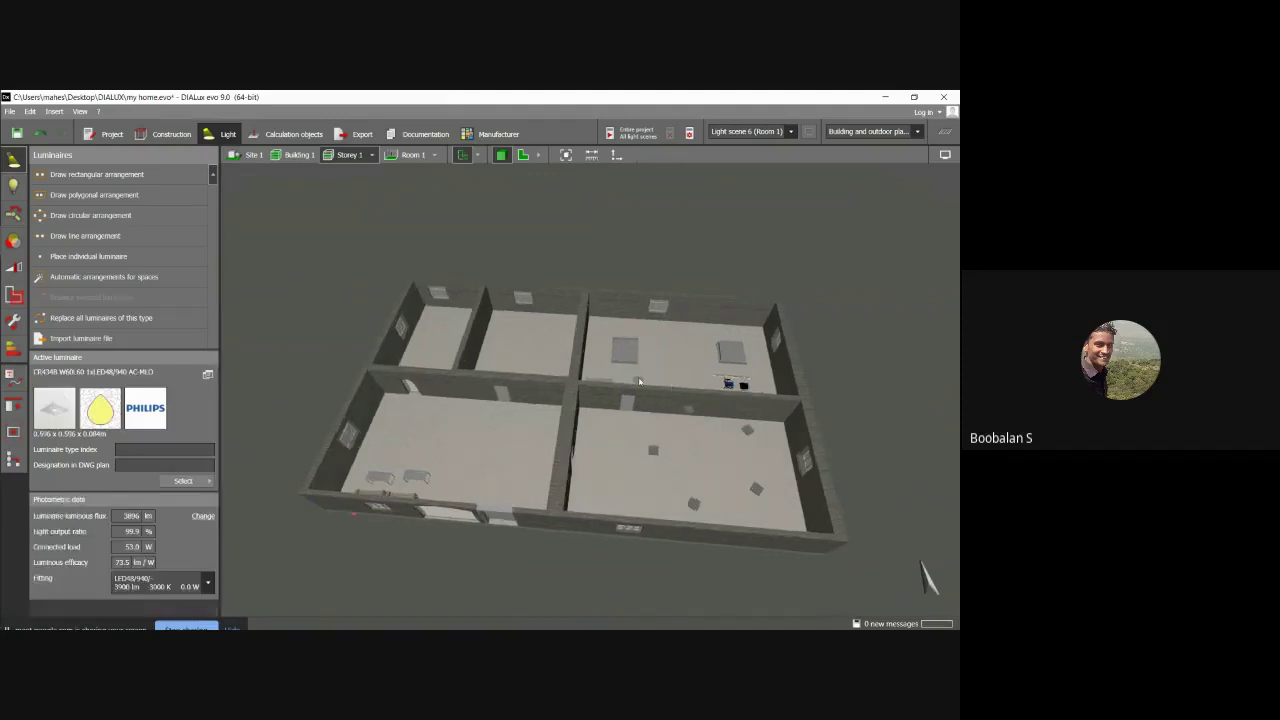
Display Room 1 on its own and delete its remaining Philips TTX260 4xTL-DR36W HFP luminaire.
double_click(646, 383)
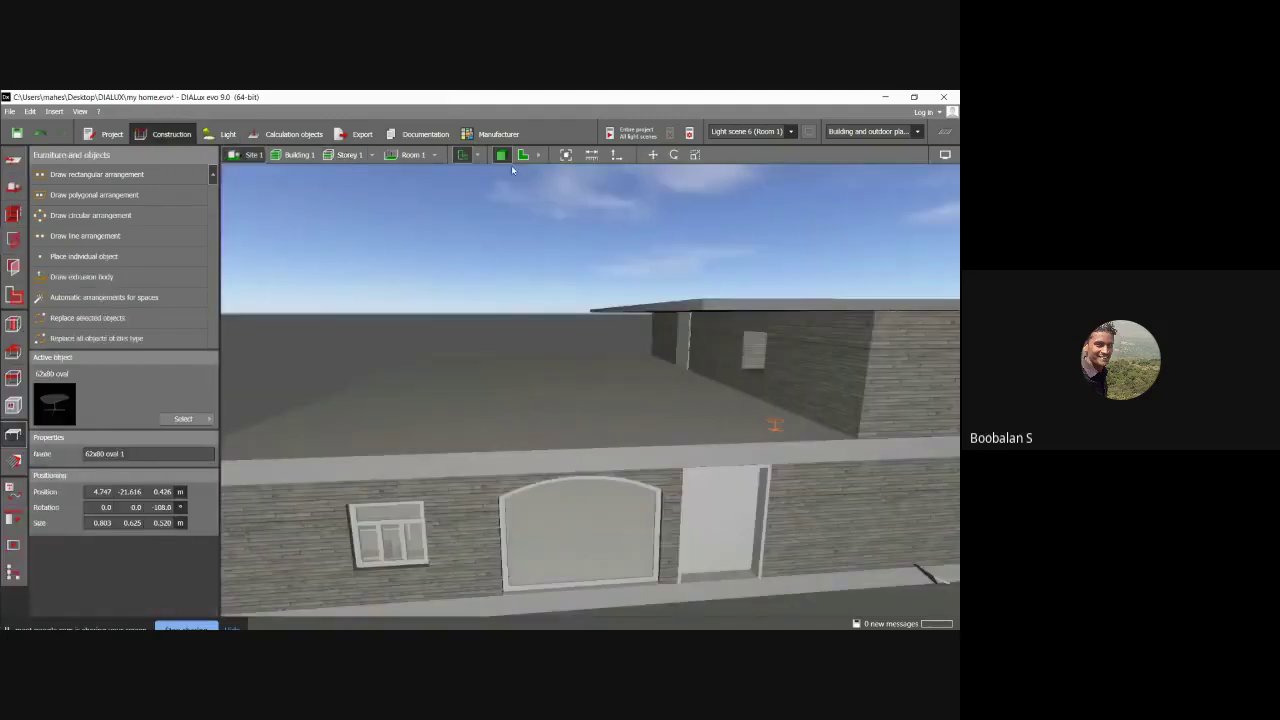
click(418, 159)
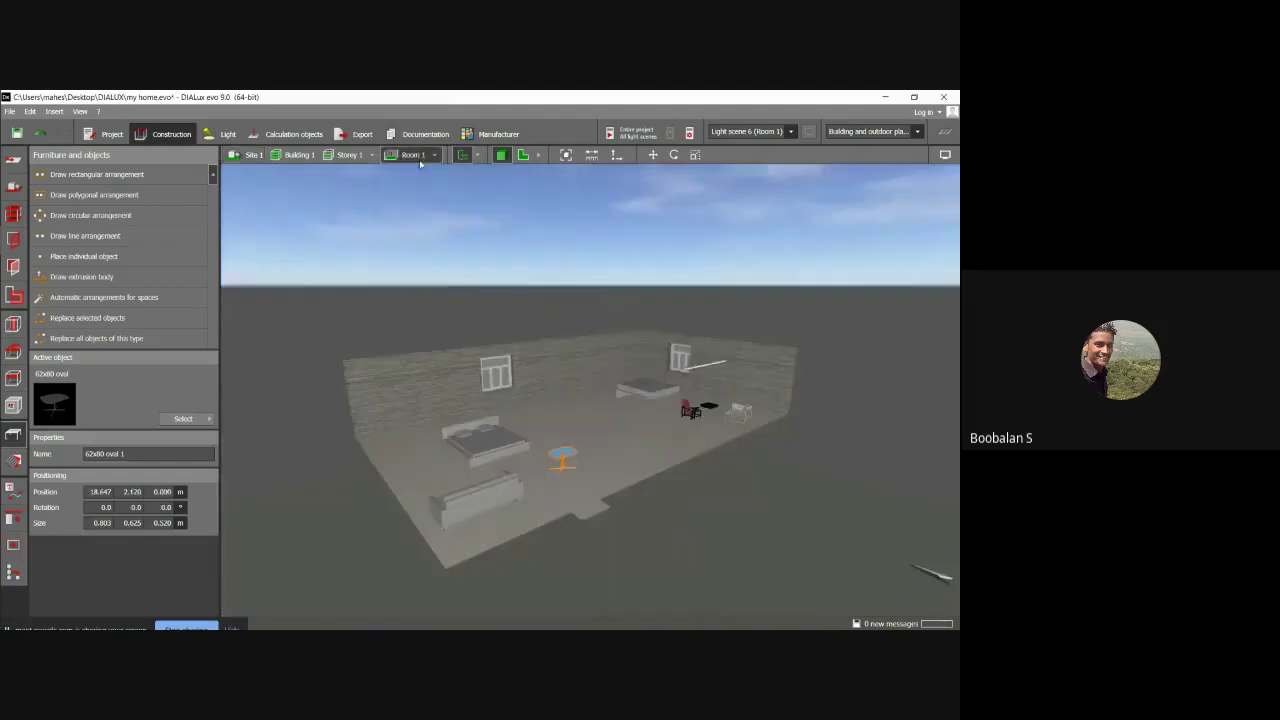
right_drag(473, 344, 650, 445)
double_click(688, 362)
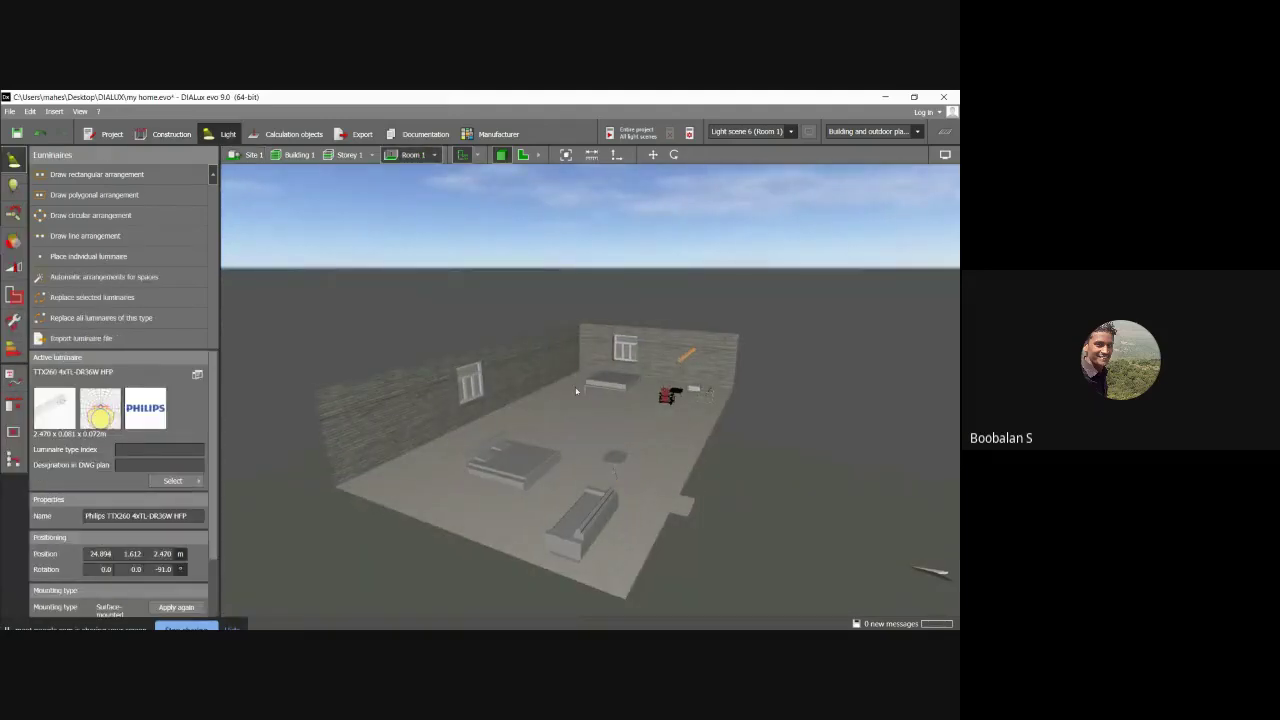
right_drag(688, 362, 598, 407)
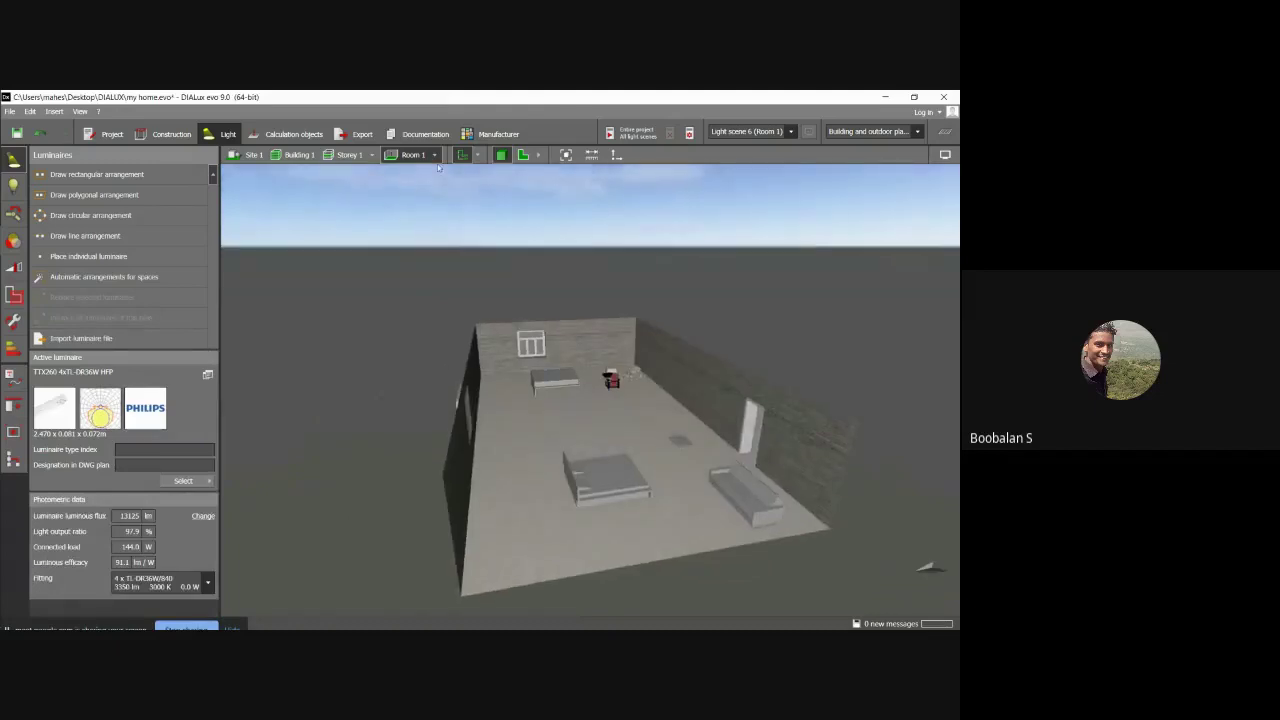
Return to Storey 1 and delete the circular arrangement of five Philips luminaires in the room beside Room 1.
click(352, 156)
right_drag(396, 267, 344, 336)
click(446, 306)
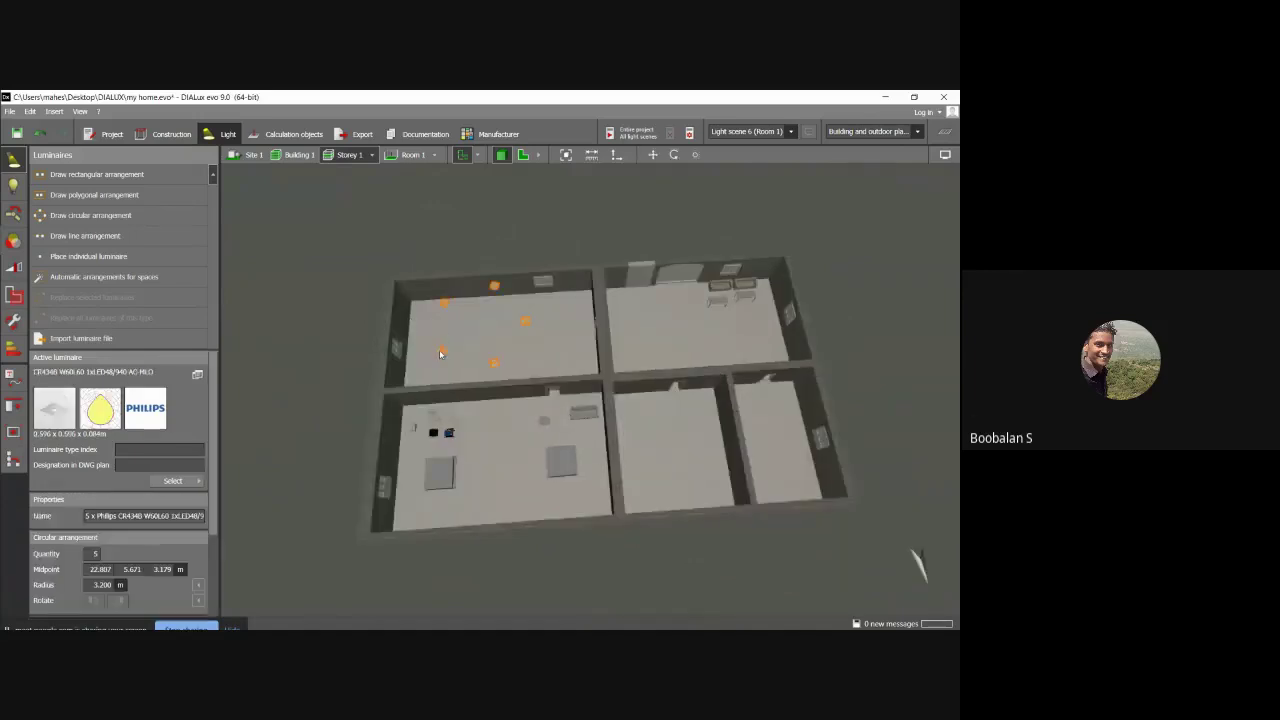
Delete the circular arrangement of five luminaires from the empty room.
key(Delete)
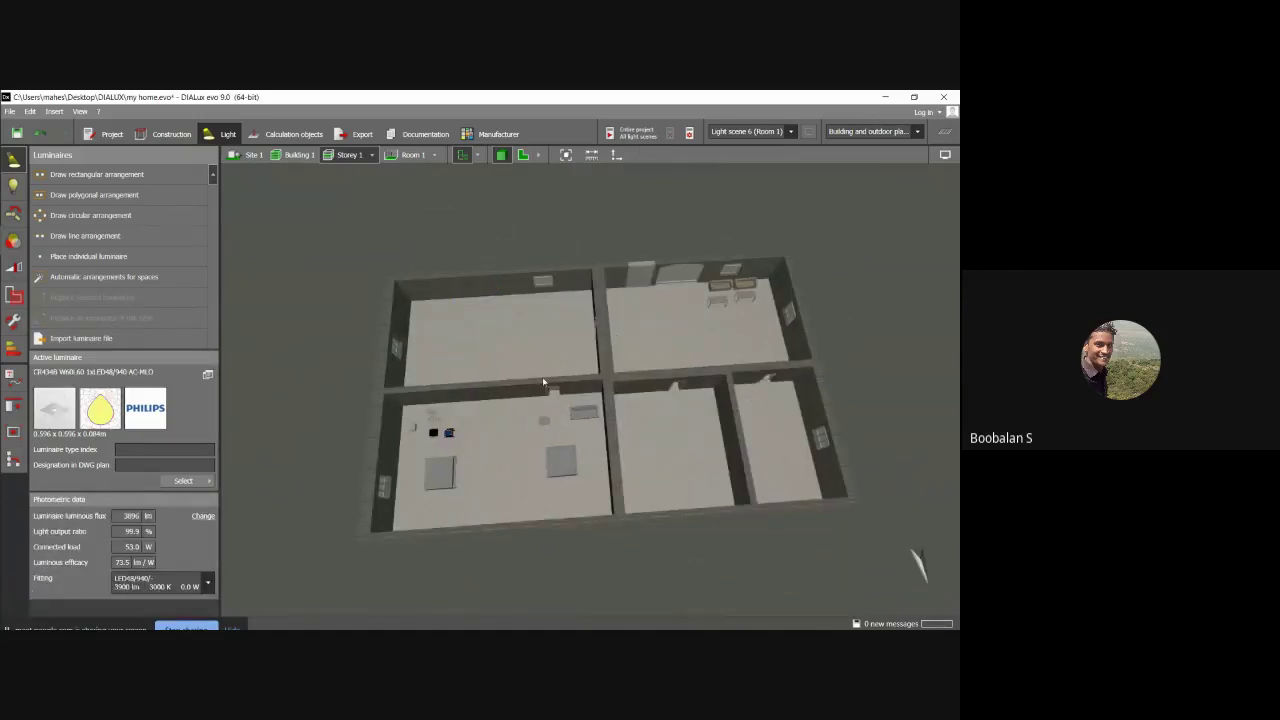
scroll(514, 427, up, 2)
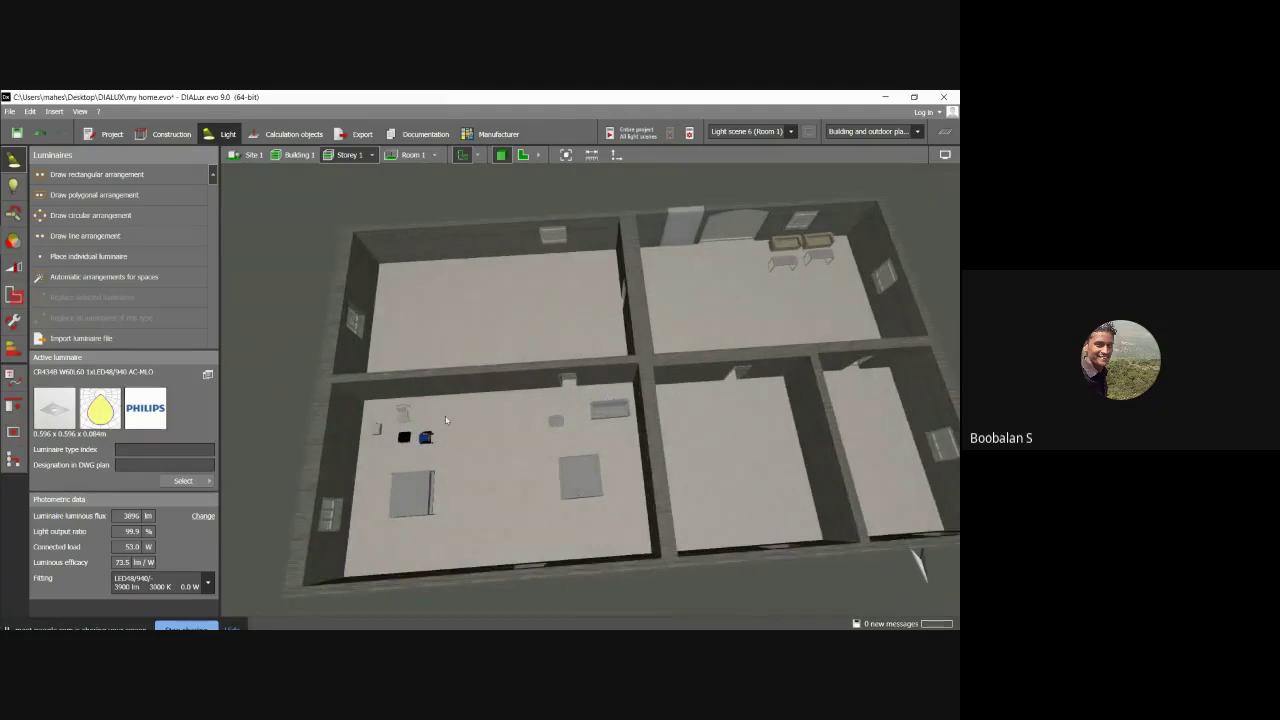
right_drag(445, 416, 464, 350)
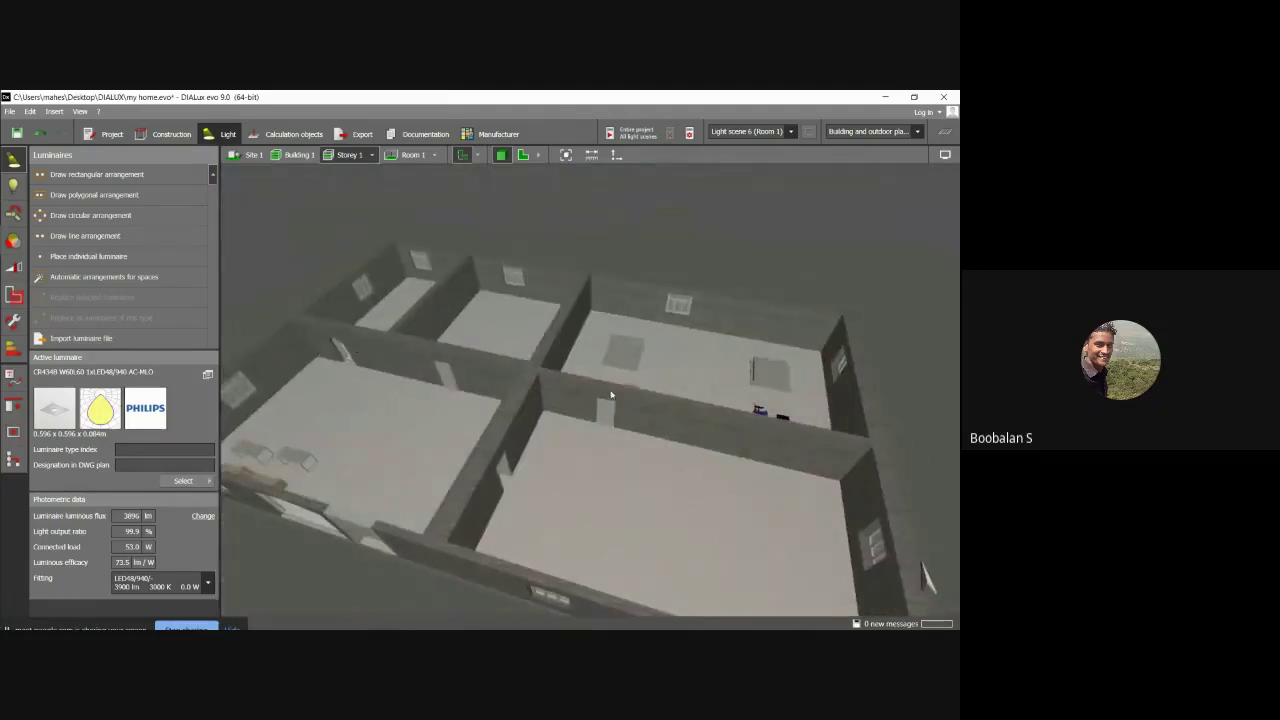
right_drag(611, 395, 639, 448)
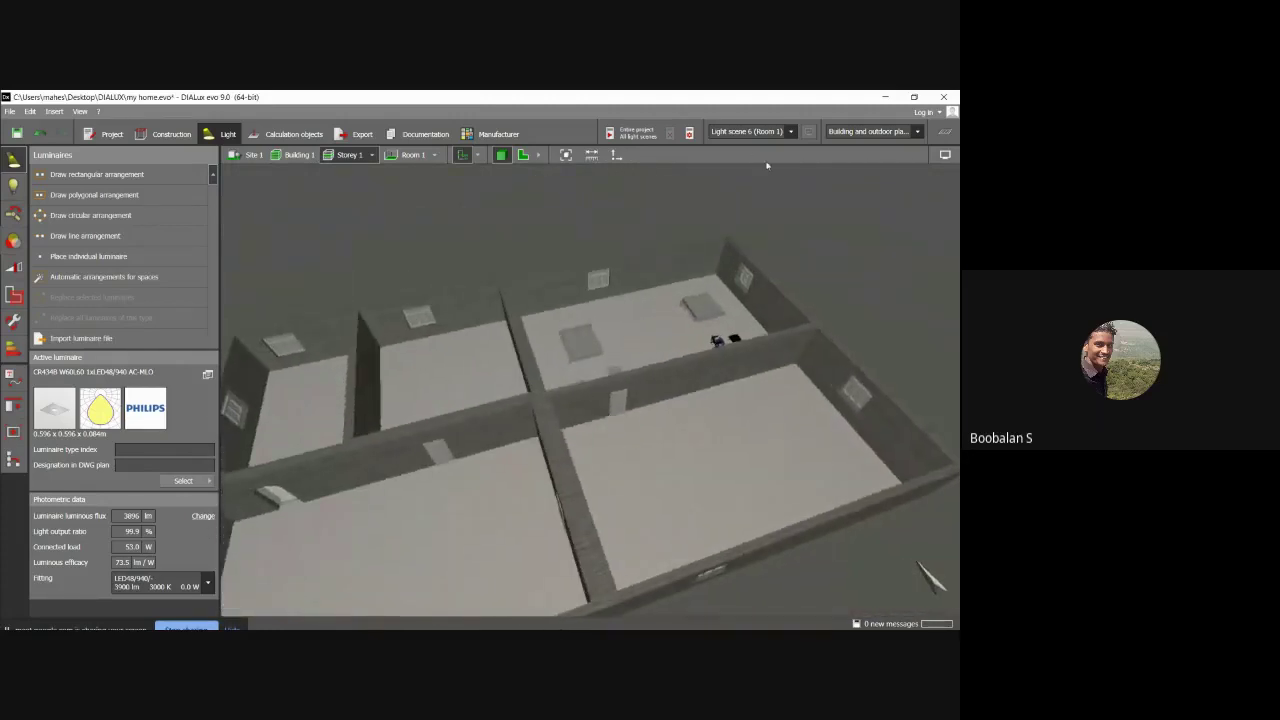
Turn on the room name labels in the 3D view, leaving work planes and wireframe display off.
click(944, 154)
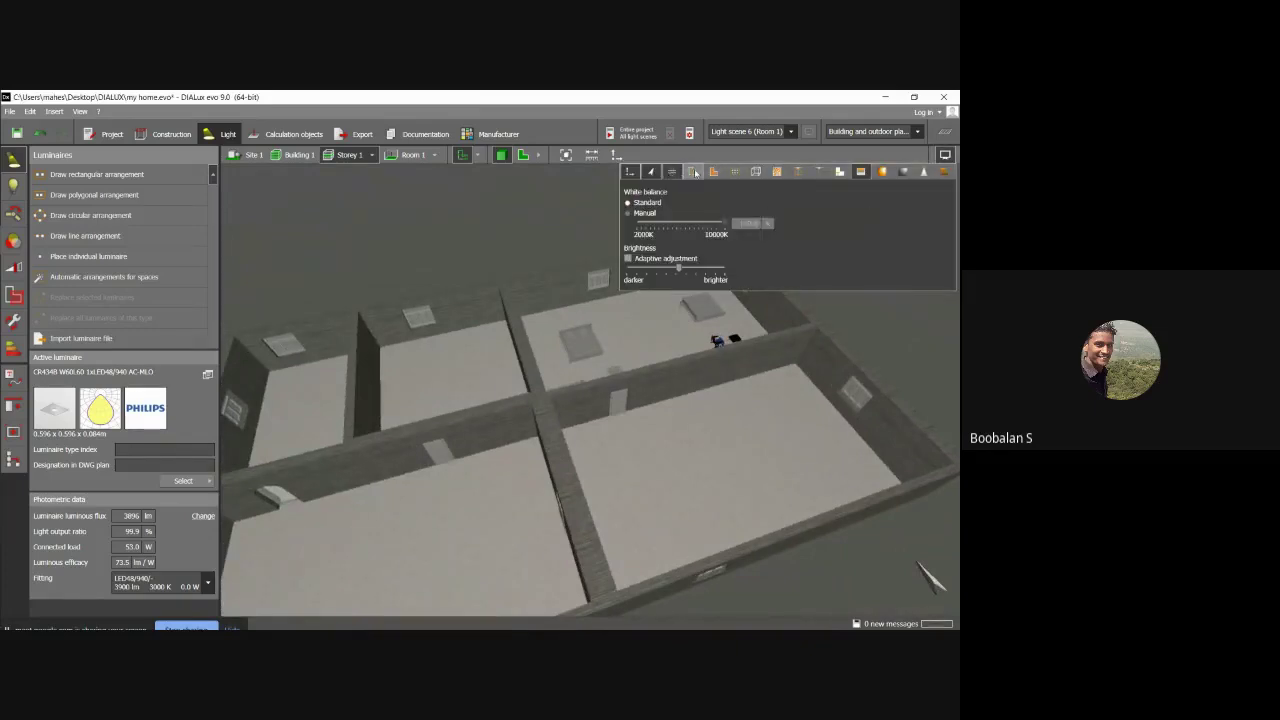
click(714, 172)
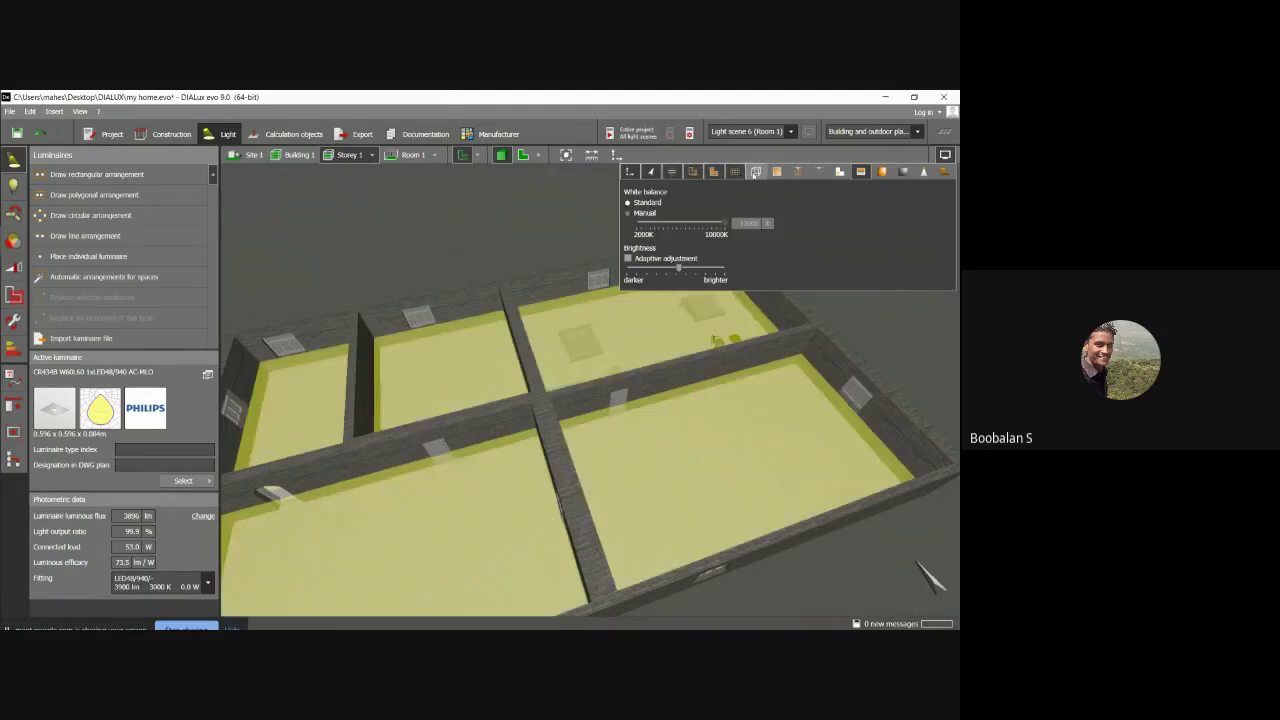
click(756, 171)
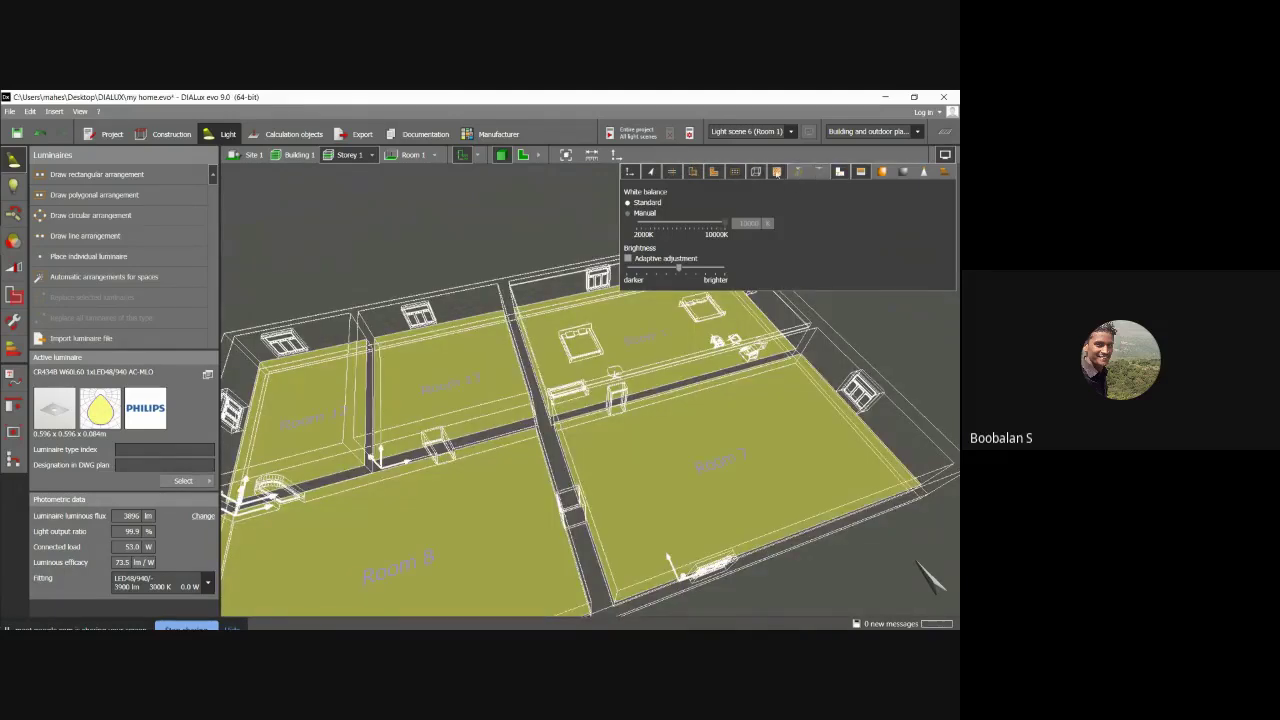
click(710, 172)
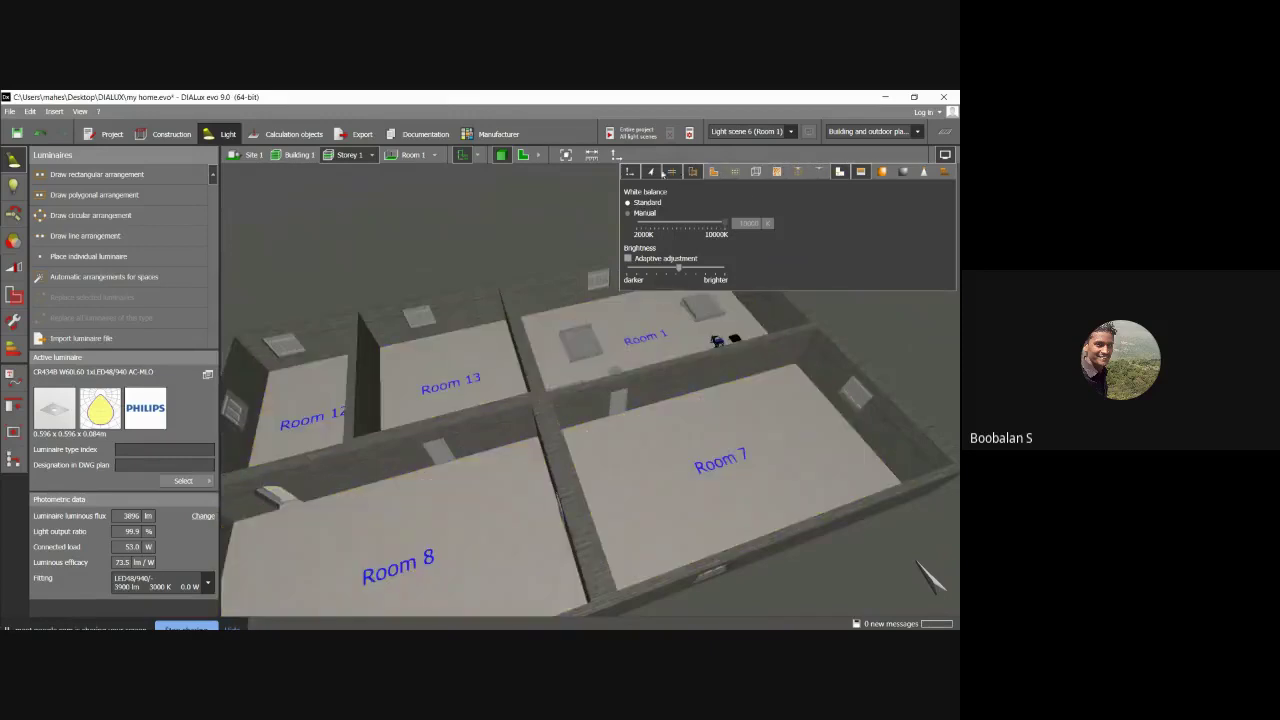
Examine the furnished interior of Room 1 and the adjoining rooms in the 3D view.
drag(589, 322, 630, 428)
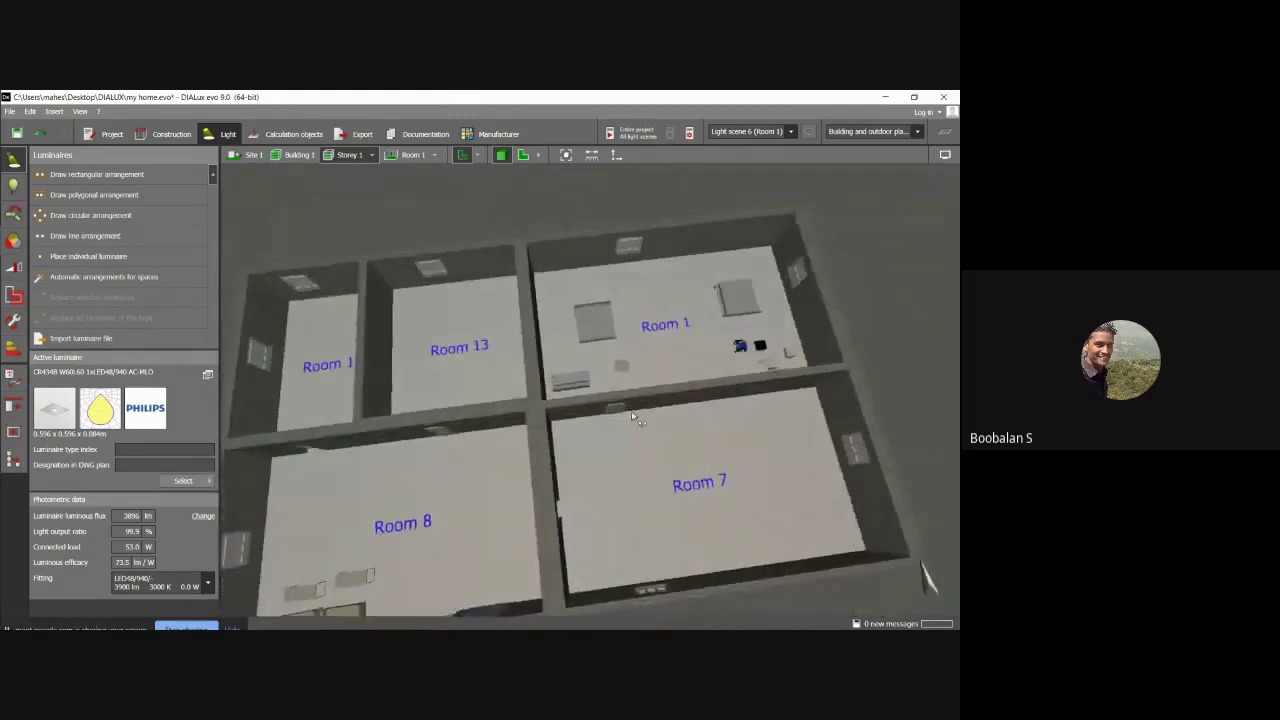
scroll(655, 349, up, 5)
scroll(651, 347, down, 3)
scroll(651, 349, up, 6)
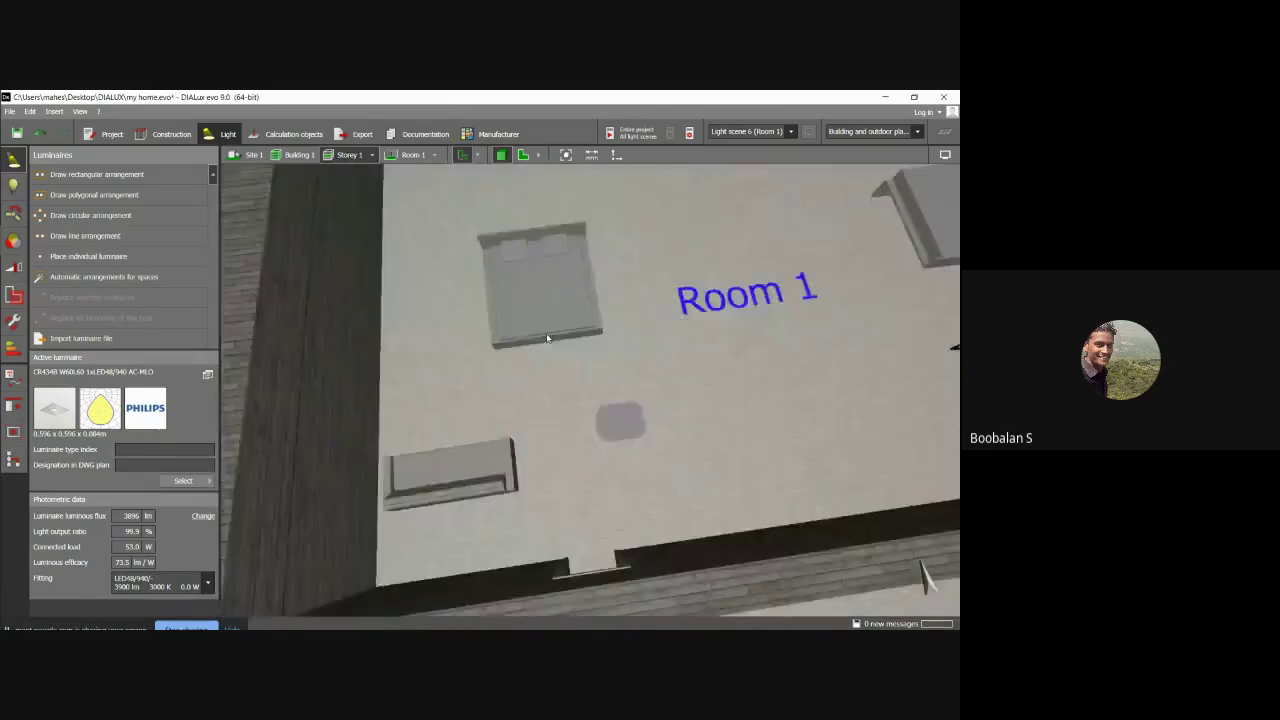
drag(571, 415, 484, 301)
scroll(486, 306, down, 5)
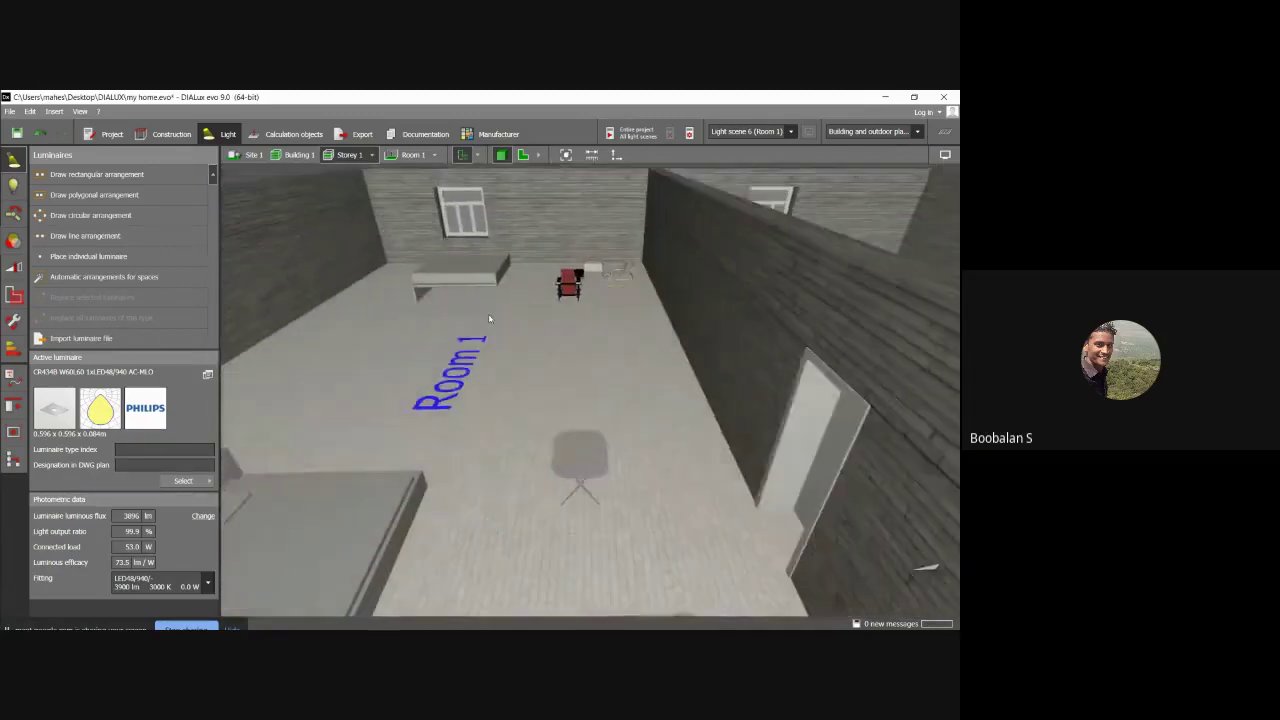
scroll(505, 320, up, 2)
drag(500, 357, 371, 306)
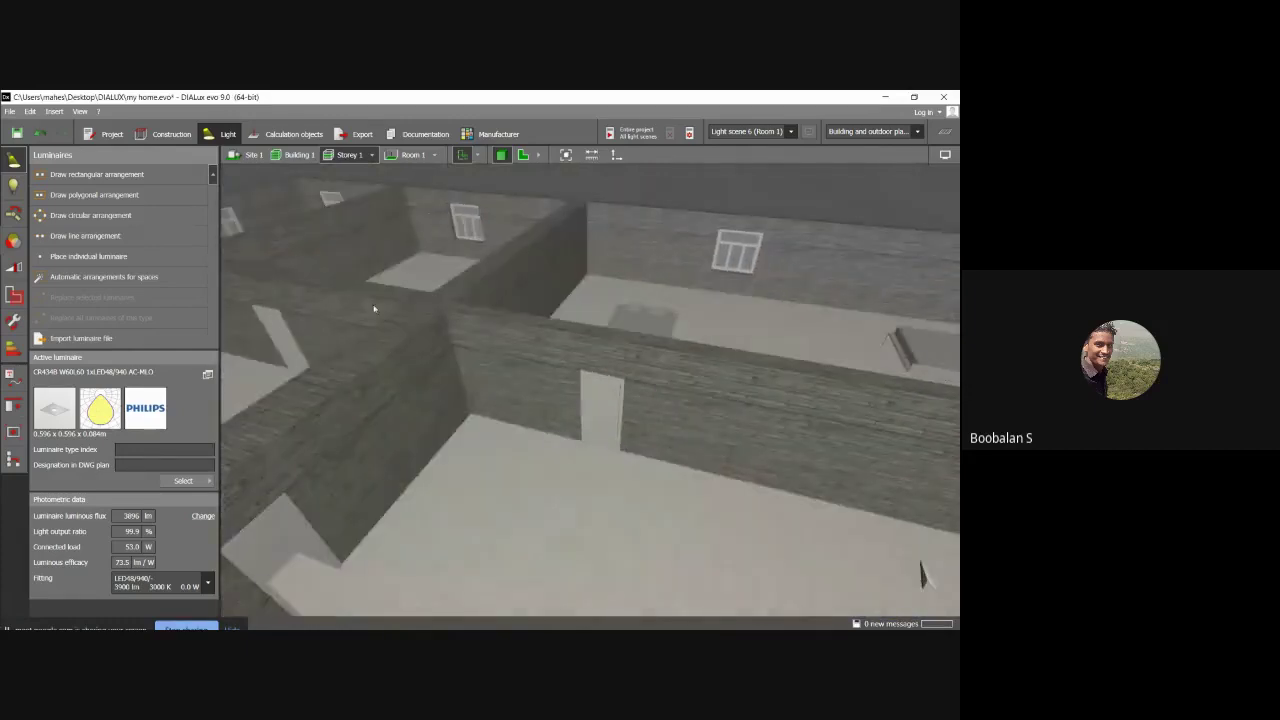
Open the Philips luminaire catalogue to select a new luminaire from its photometric database.
mouse_move(2, 319)
click(184, 481)
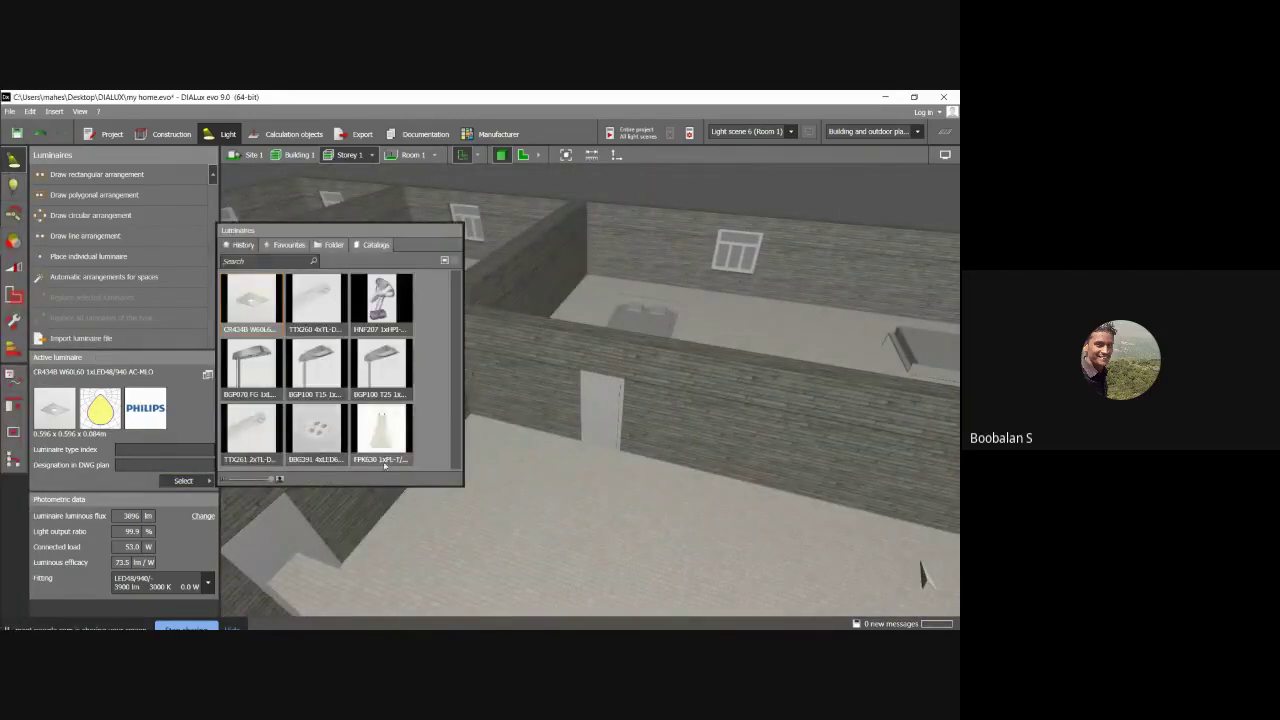
click(372, 246)
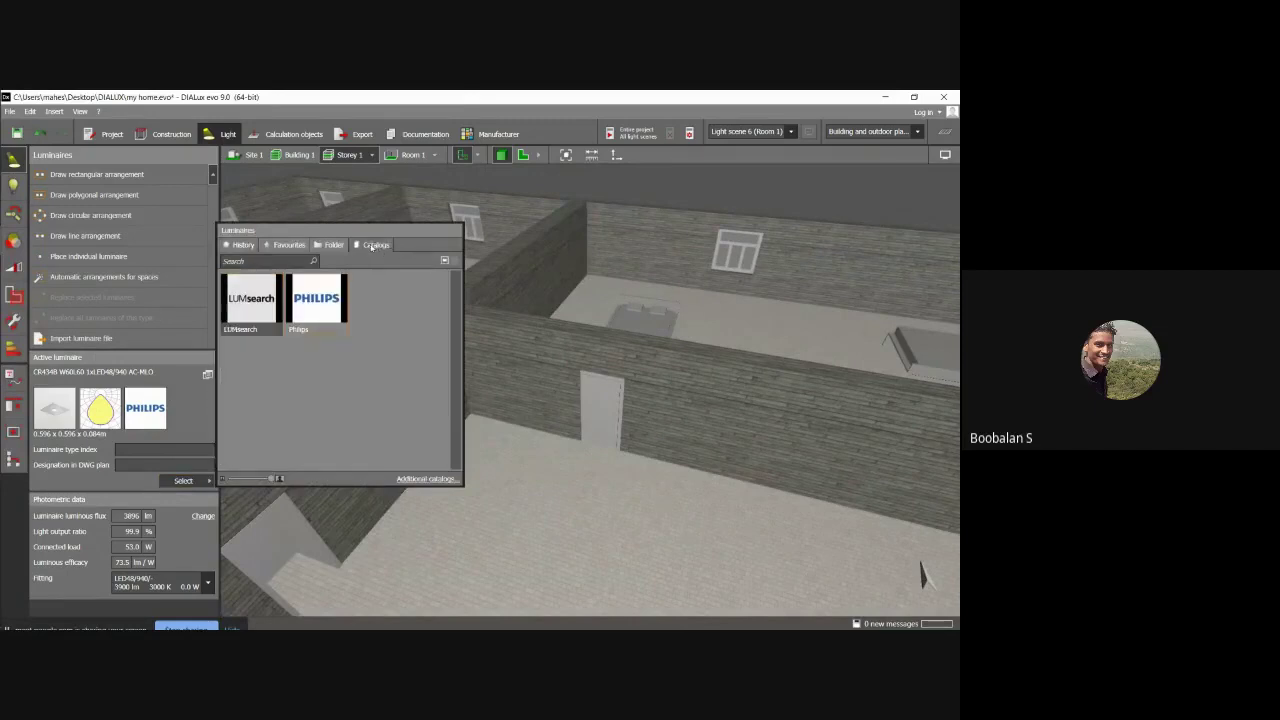
double_click(267, 320)
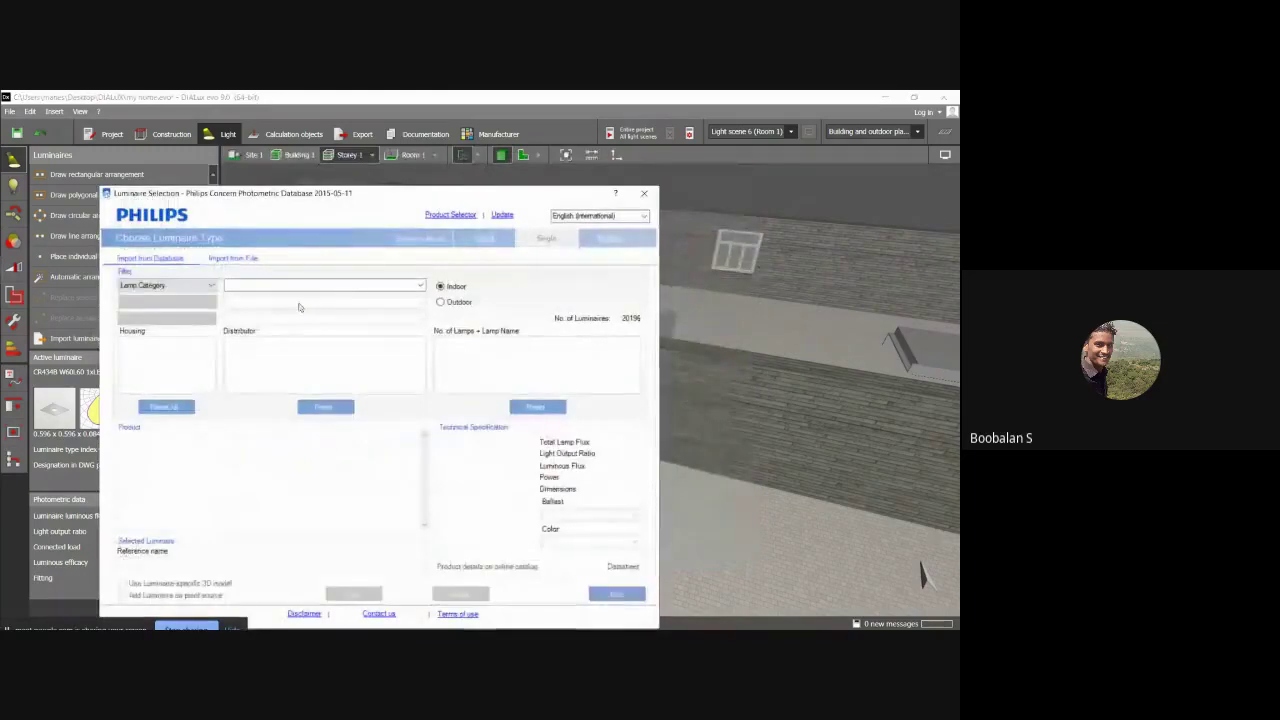
drag(243, 195, 345, 175)
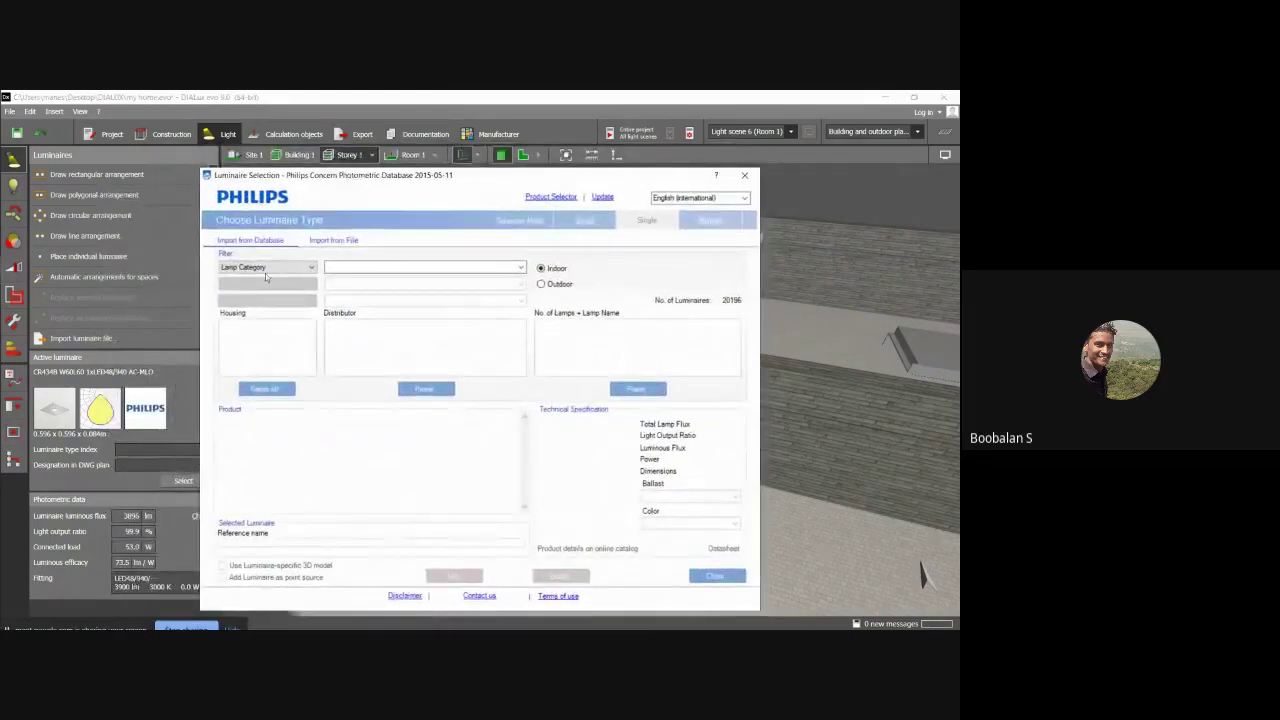
Filter the luminaires by Luminaire Category, Free Floor Standing Luminaires, and choose housing FFS644 3x55W with distributor PC-MLO.
click(312, 268)
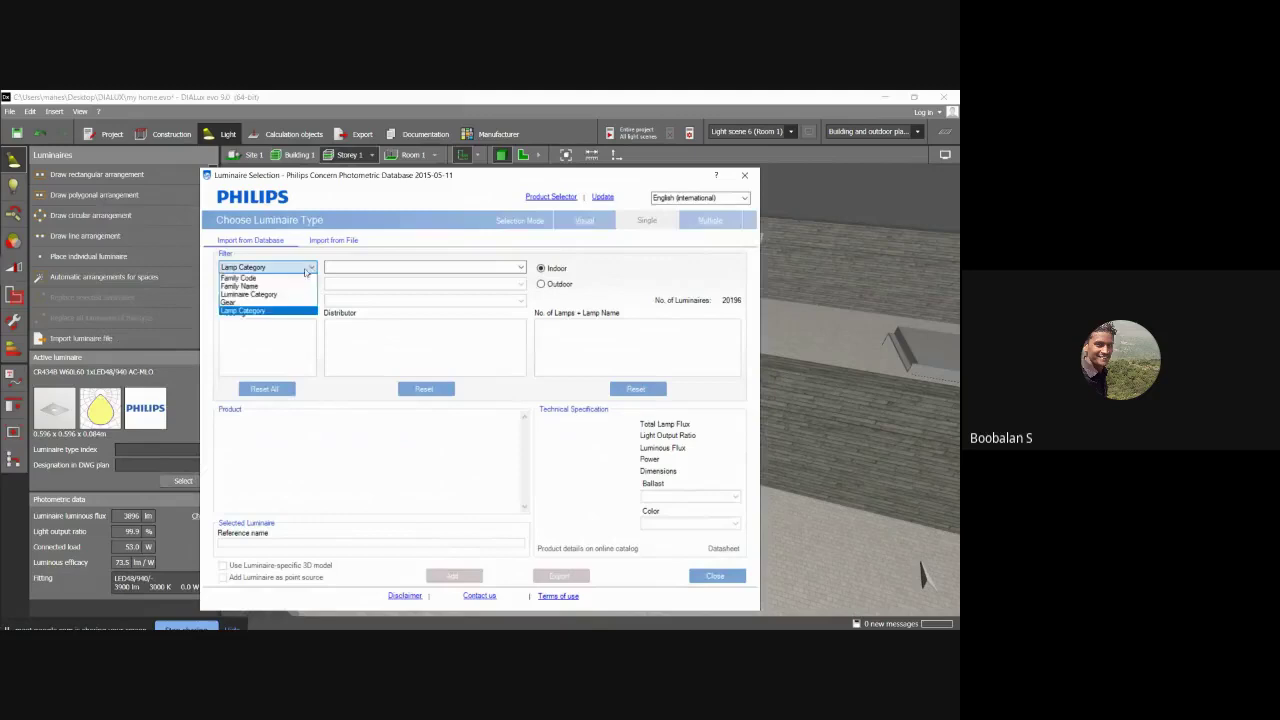
click(281, 296)
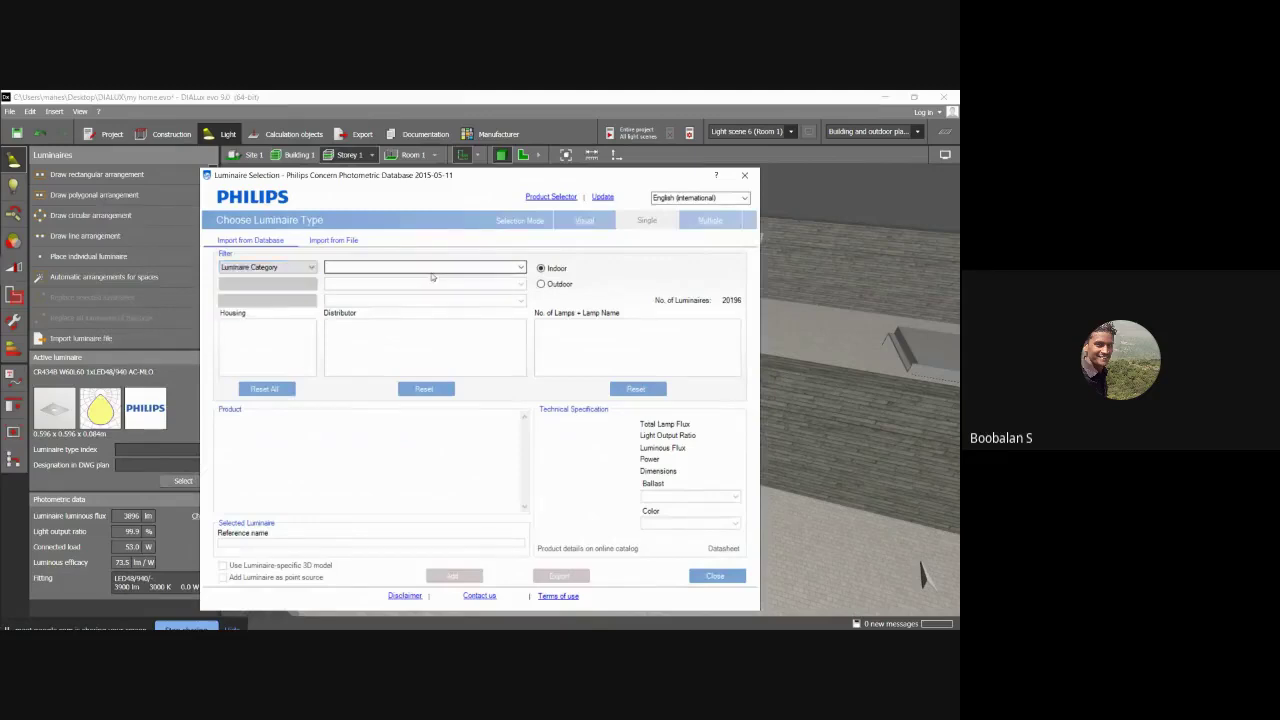
click(519, 268)
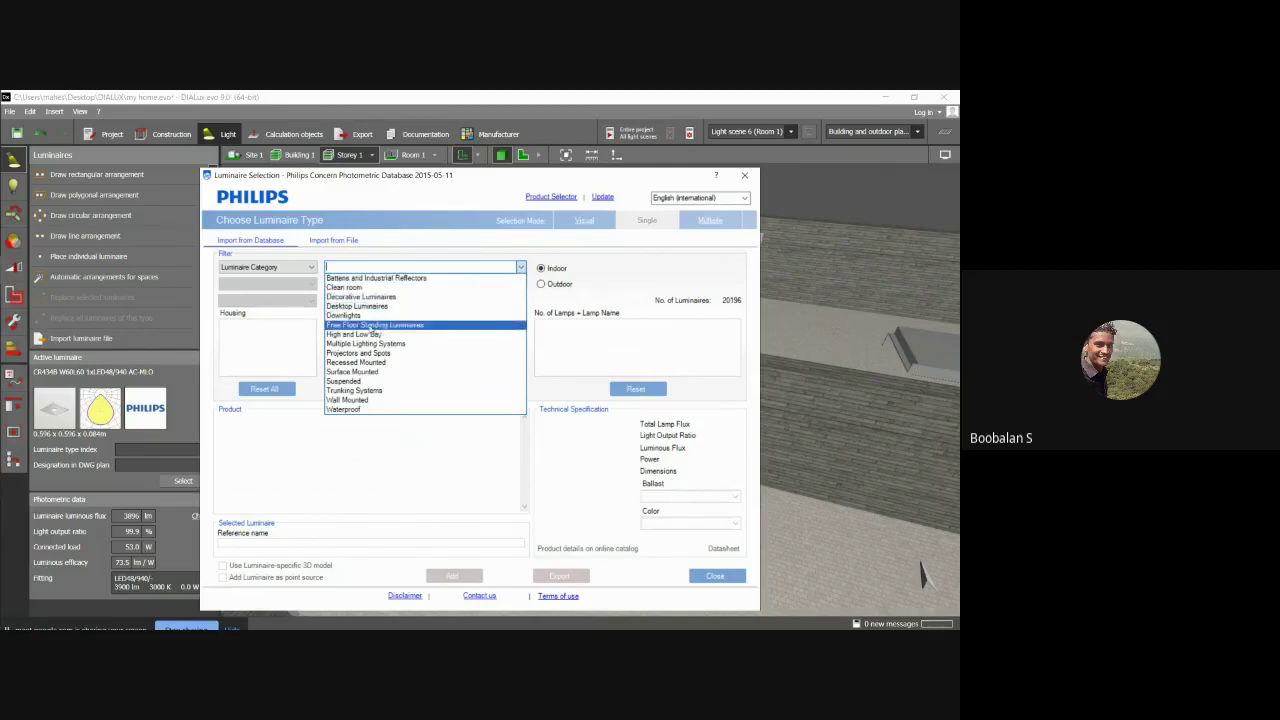
click(395, 328)
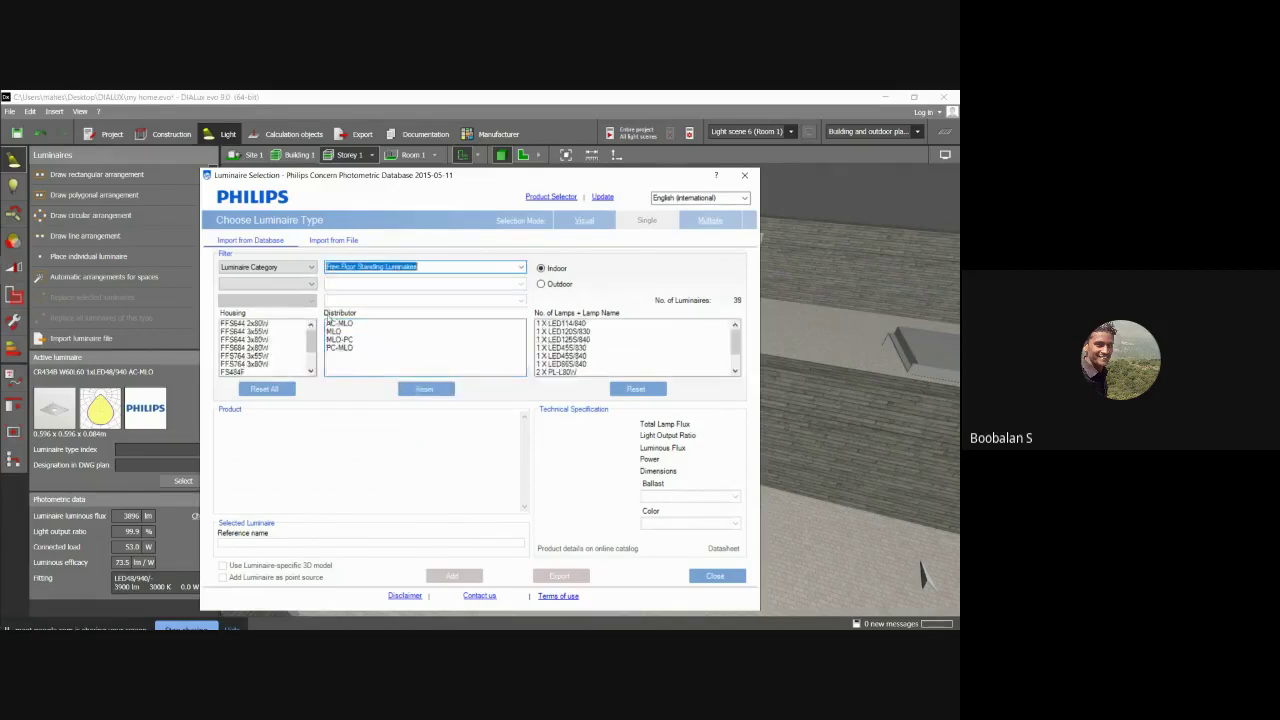
click(256, 334)
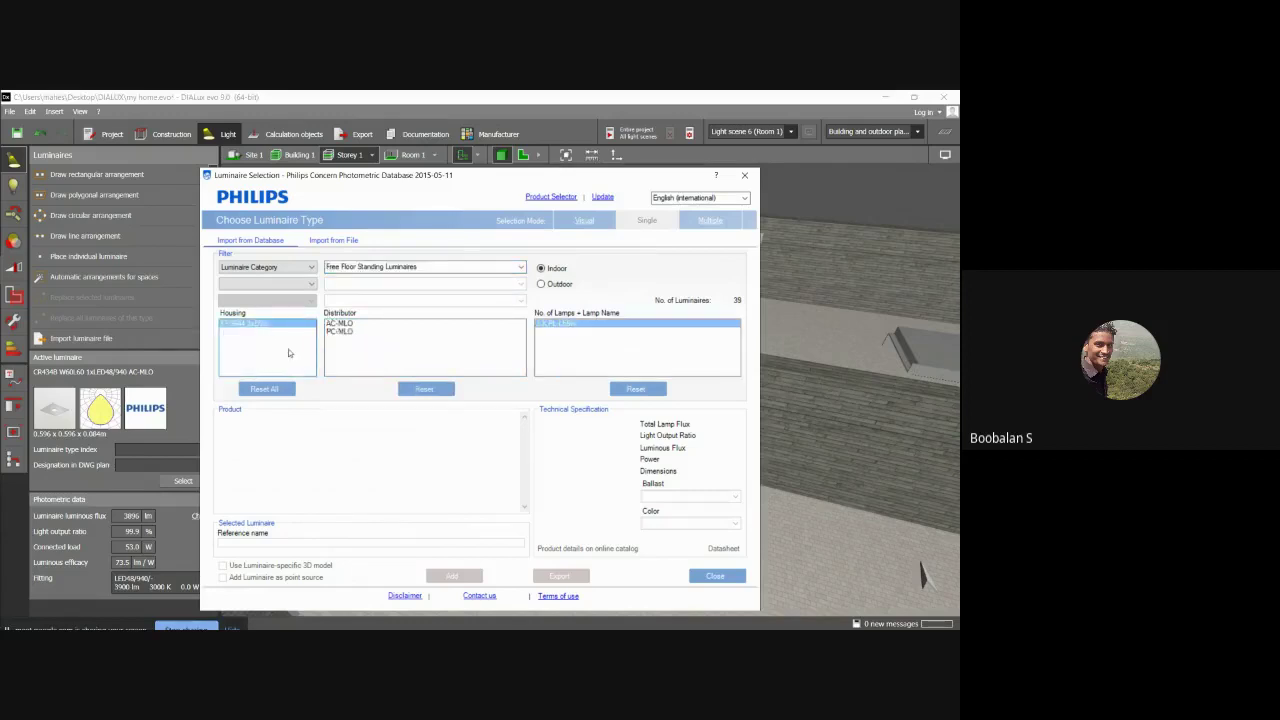
click(339, 331)
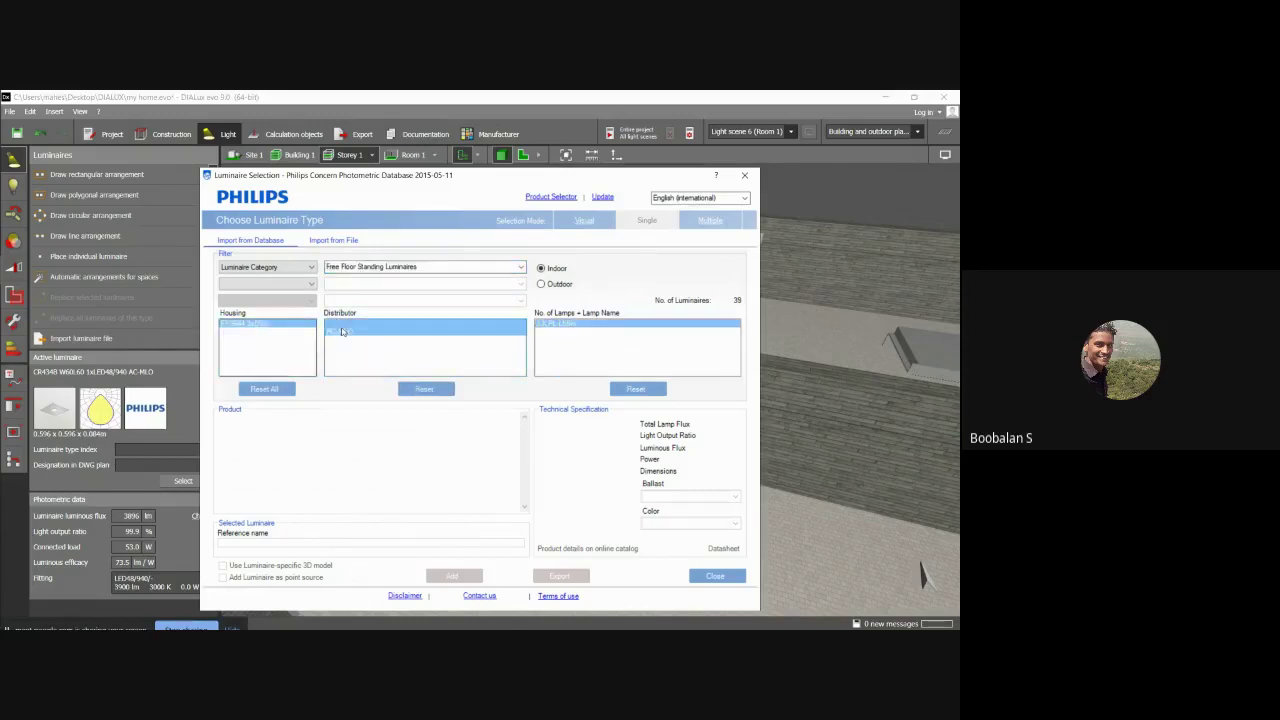
Filter the indoor luminaires by Lamp Category, Fluorescent Reflector Lamps uk.
click(285, 267)
click(270, 311)
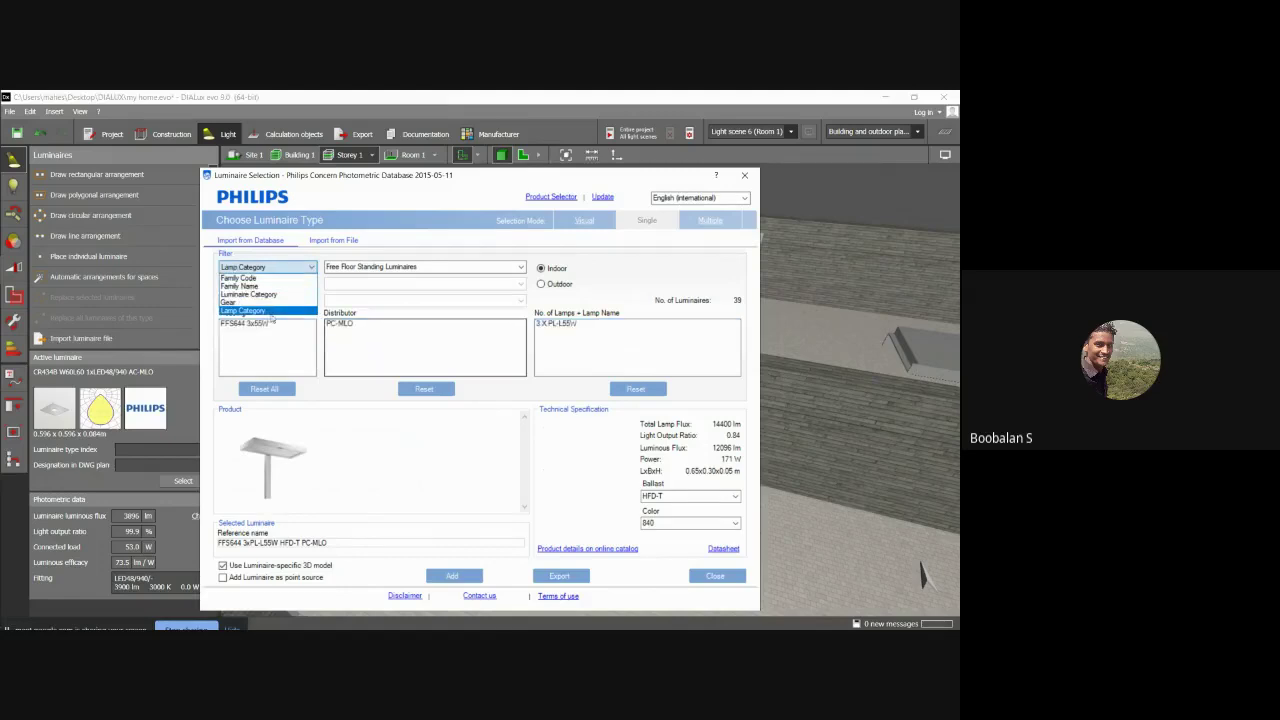
click(521, 270)
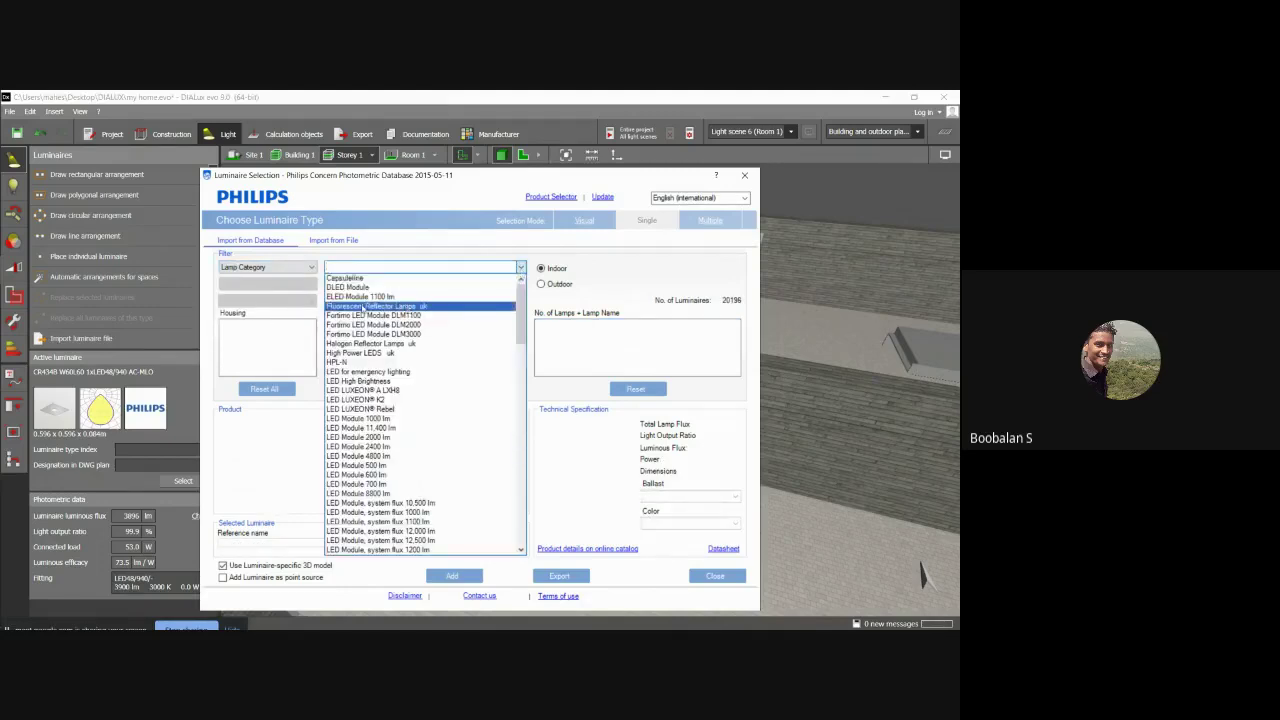
click(280, 268)
click(312, 269)
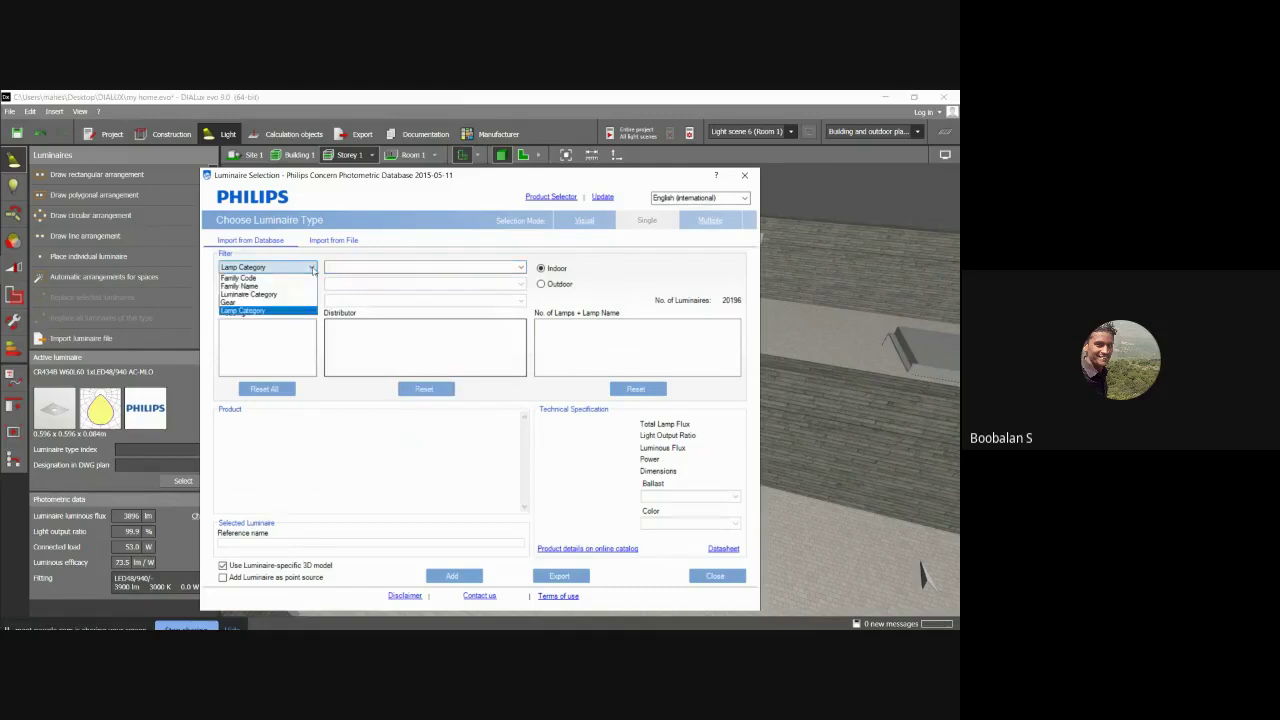
click(261, 313)
click(302, 270)
click(512, 268)
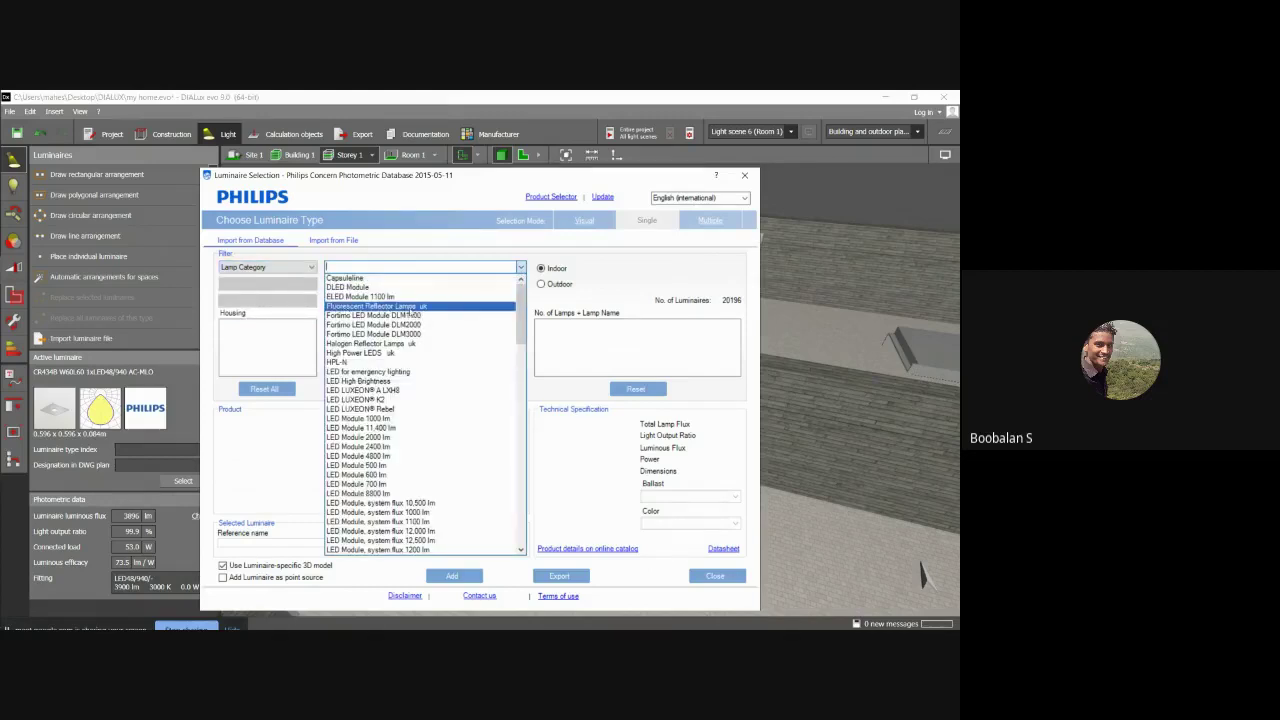
click(413, 306)
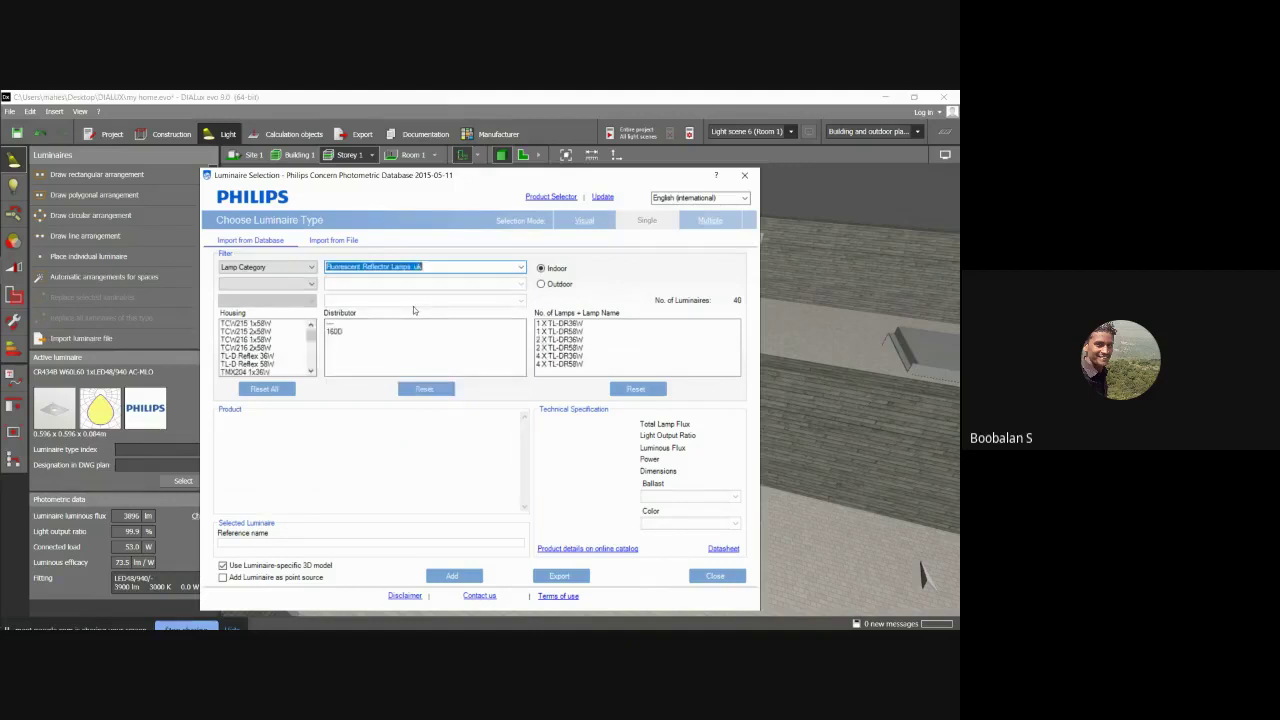
Compare the product previews and technical specifications of the TTX260 4x36W, TCW215 1x58W and TL-D Reflex 36W housings.
drag(311, 336, 312, 359)
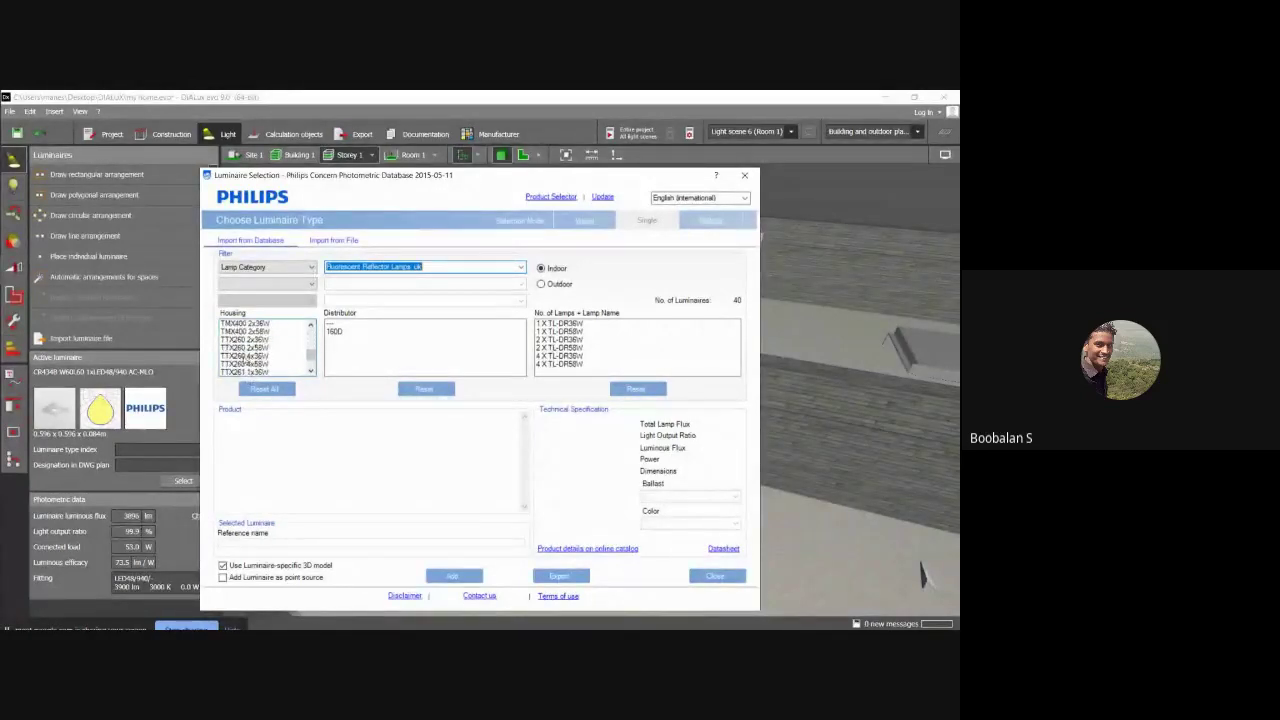
click(245, 356)
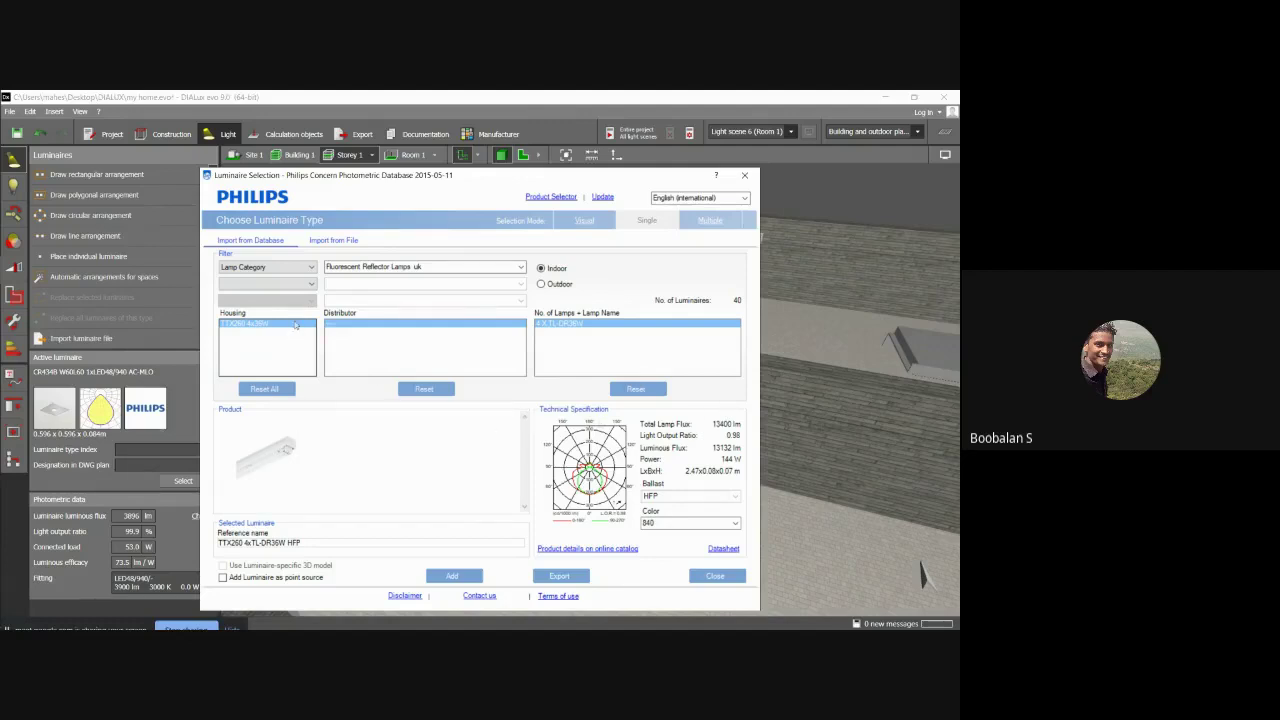
click(265, 388)
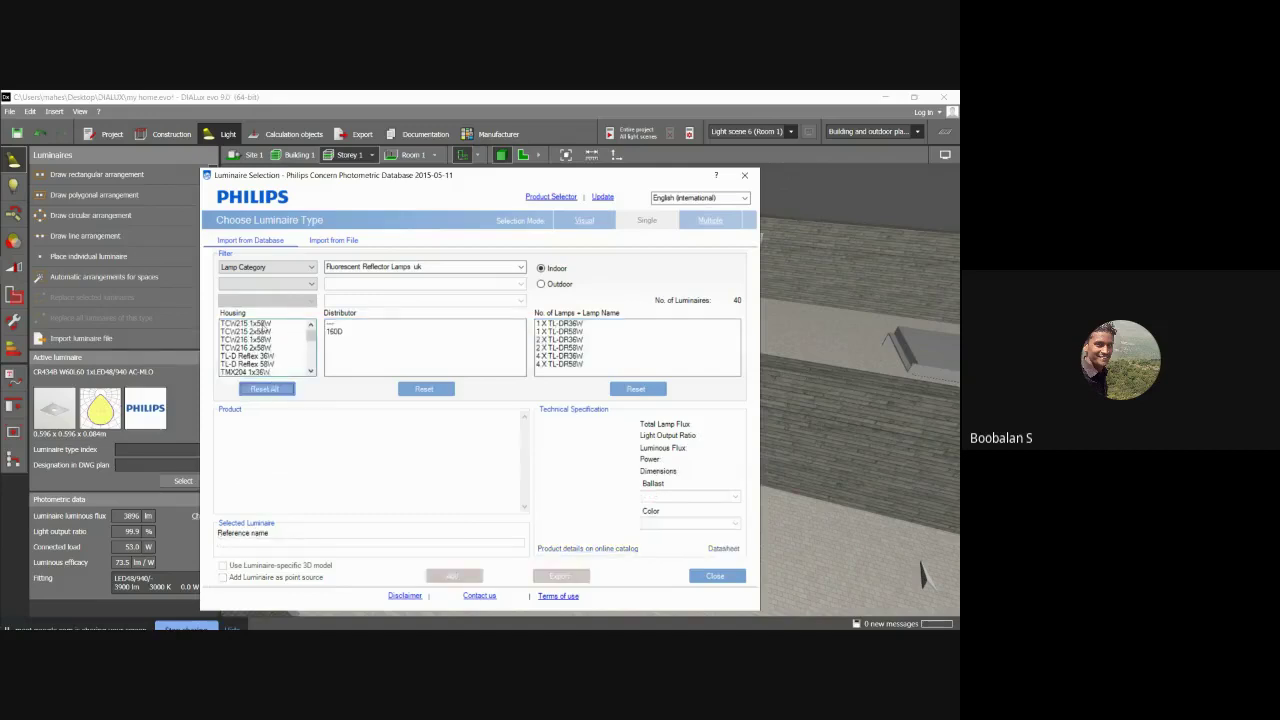
click(261, 327)
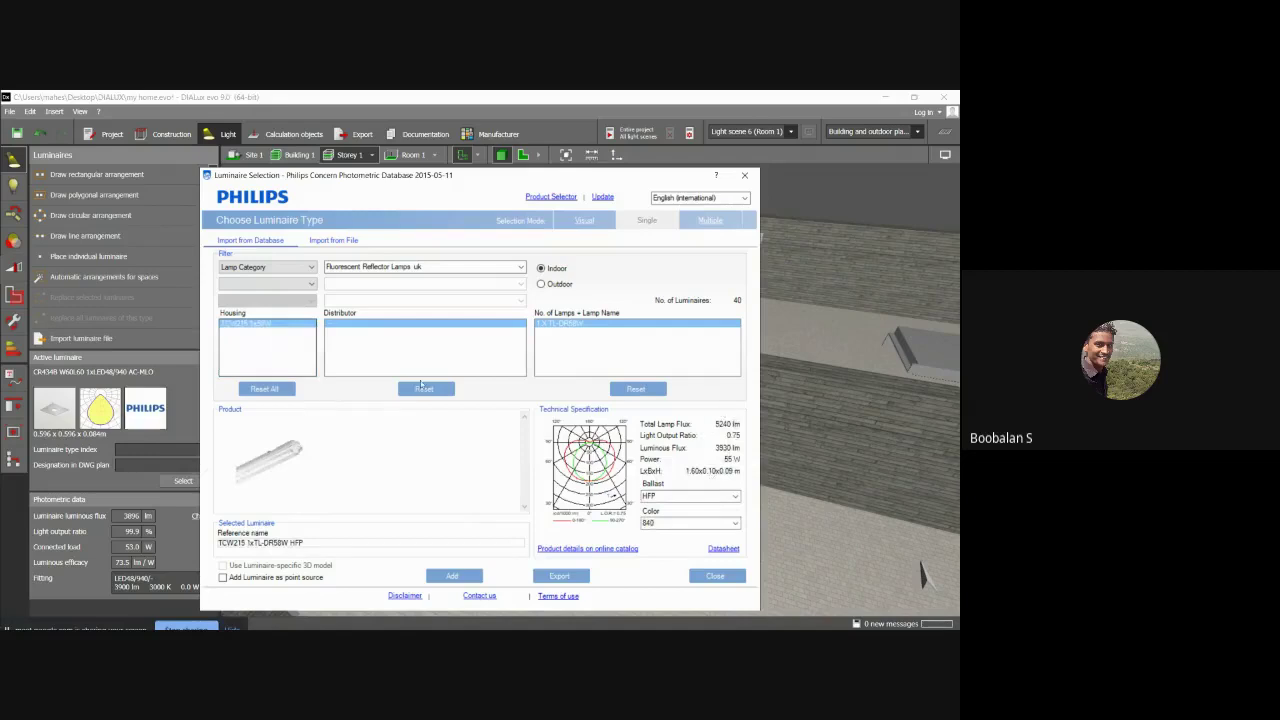
click(268, 389)
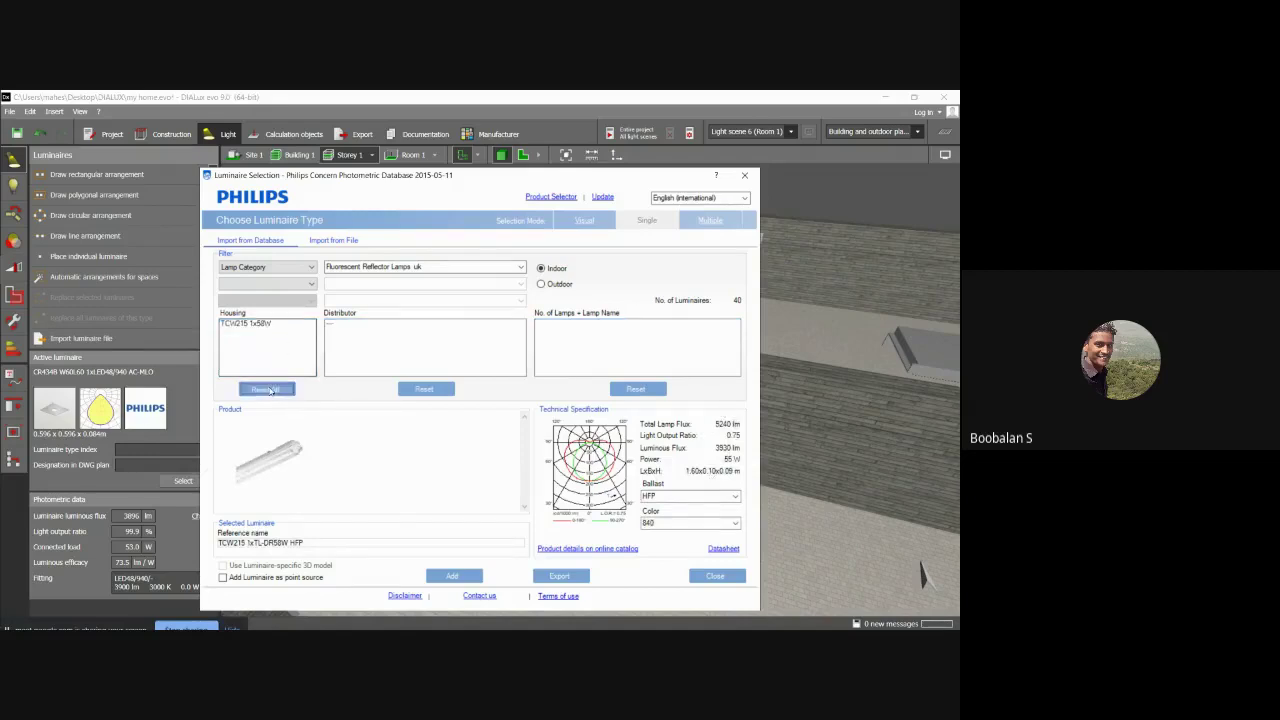
click(250, 356)
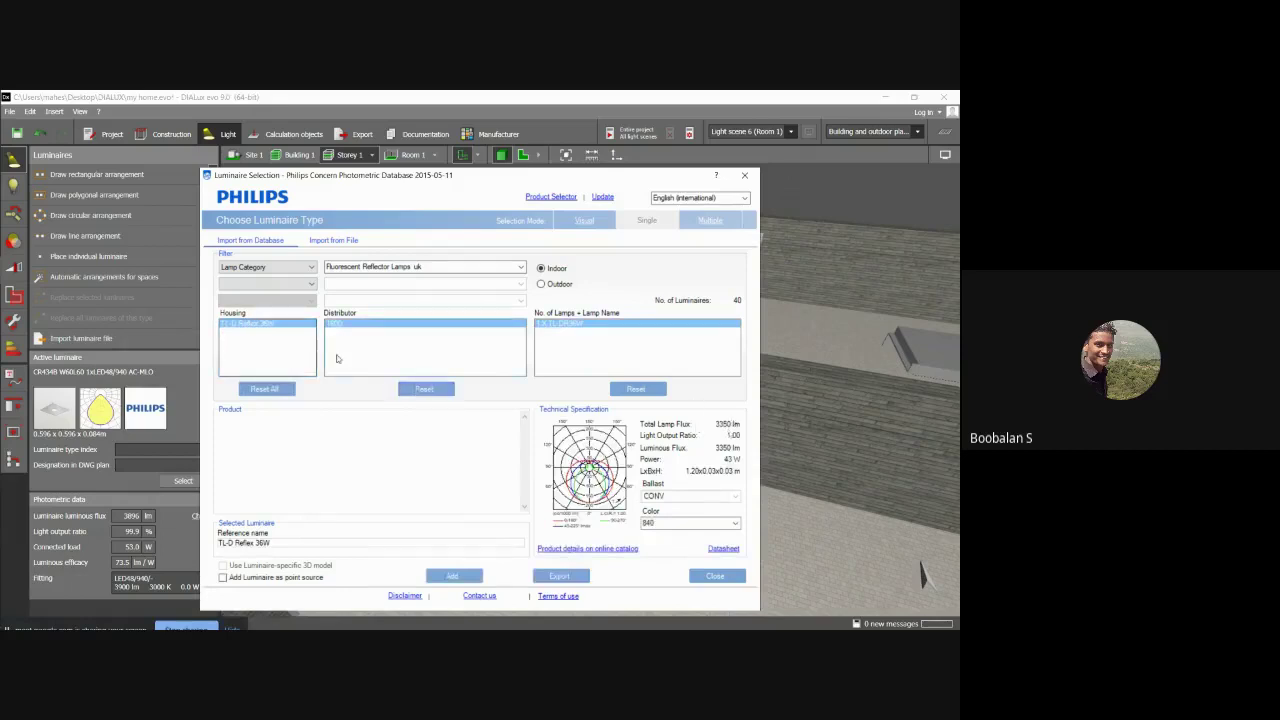
Reset the product selection and choose the TMX204 1x36W housing.
click(266, 389)
scroll(300, 345, down, 2)
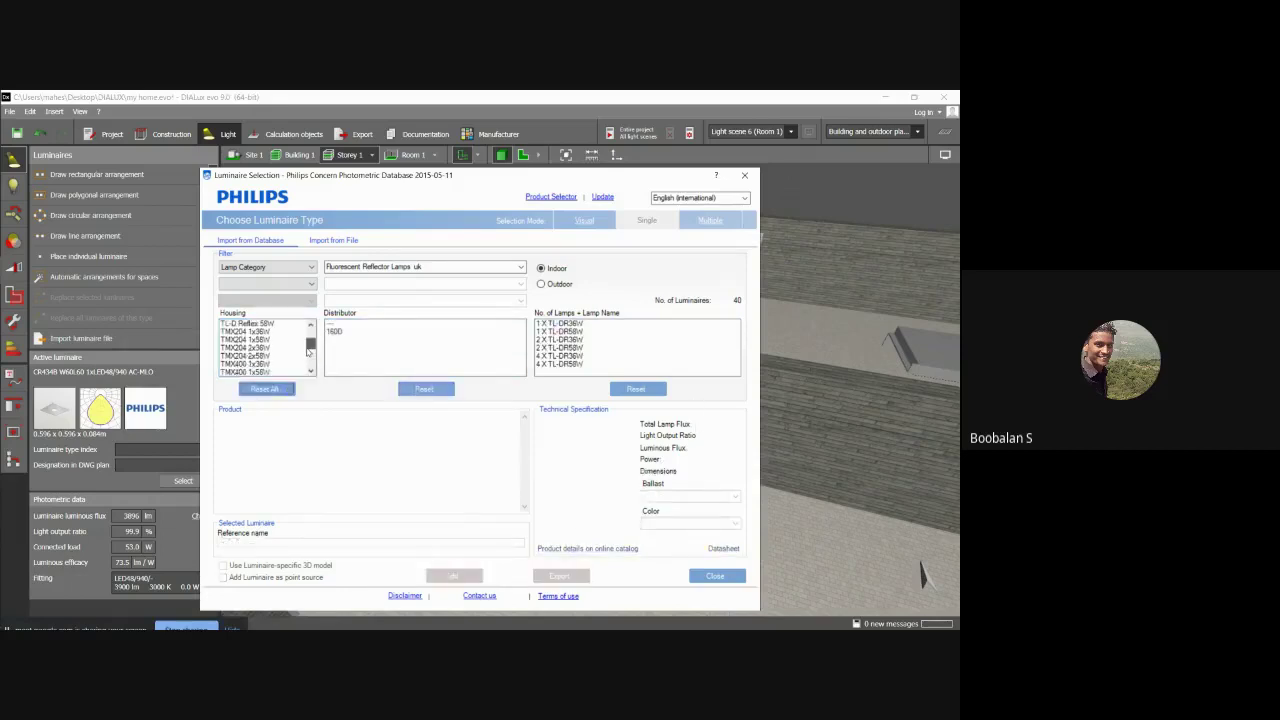
click(250, 331)
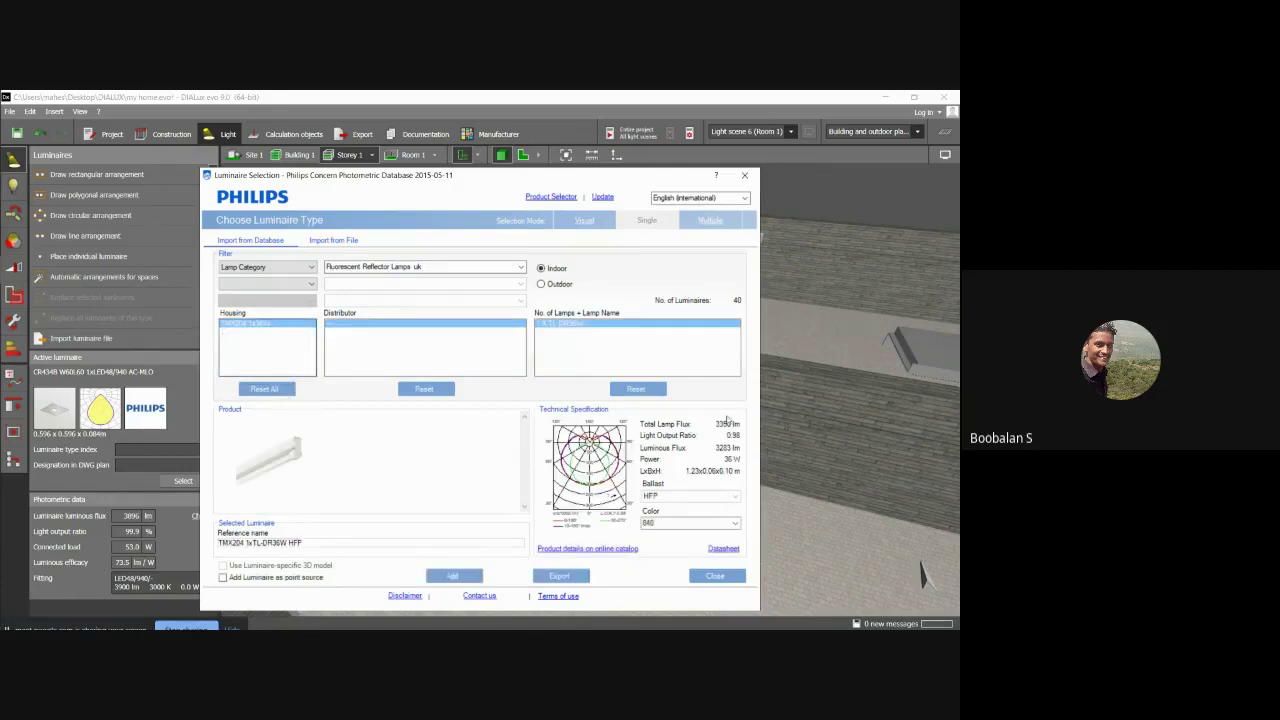
Filter the luminaire database again by Lamp Category, Fluorescent Reflector Lamps uk.
click(290, 268)
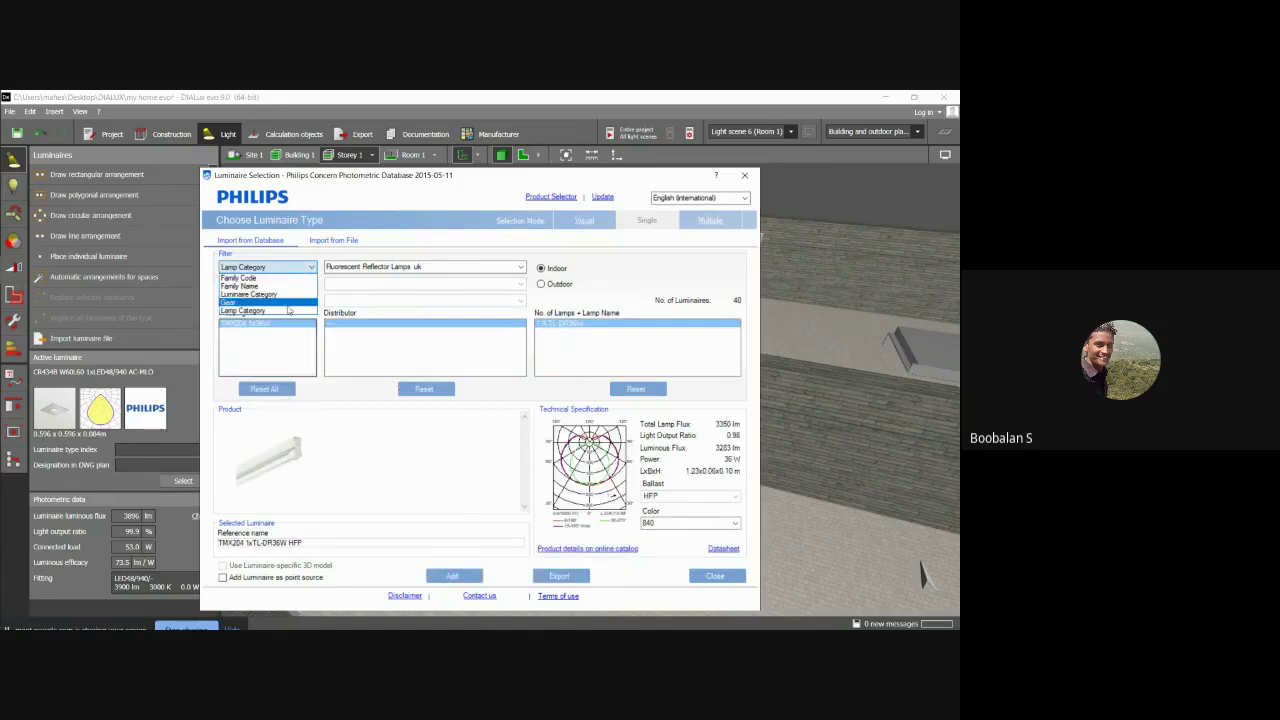
click(255, 311)
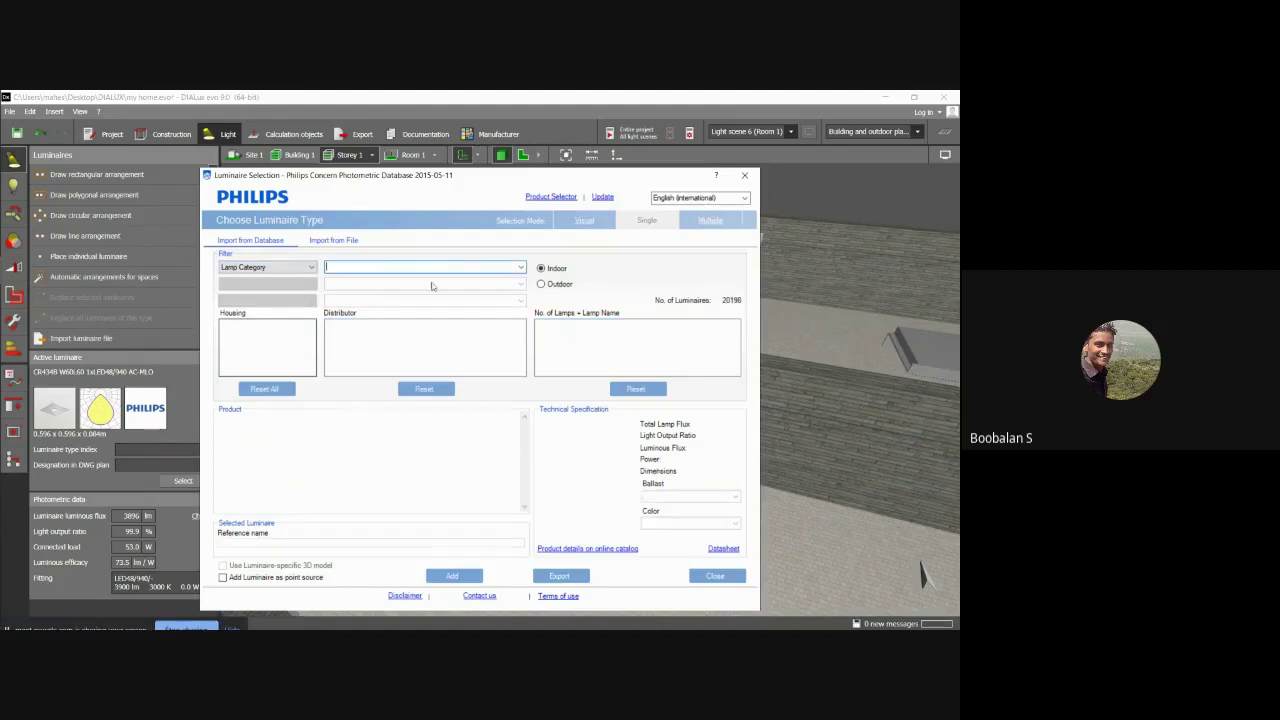
click(521, 267)
click(365, 306)
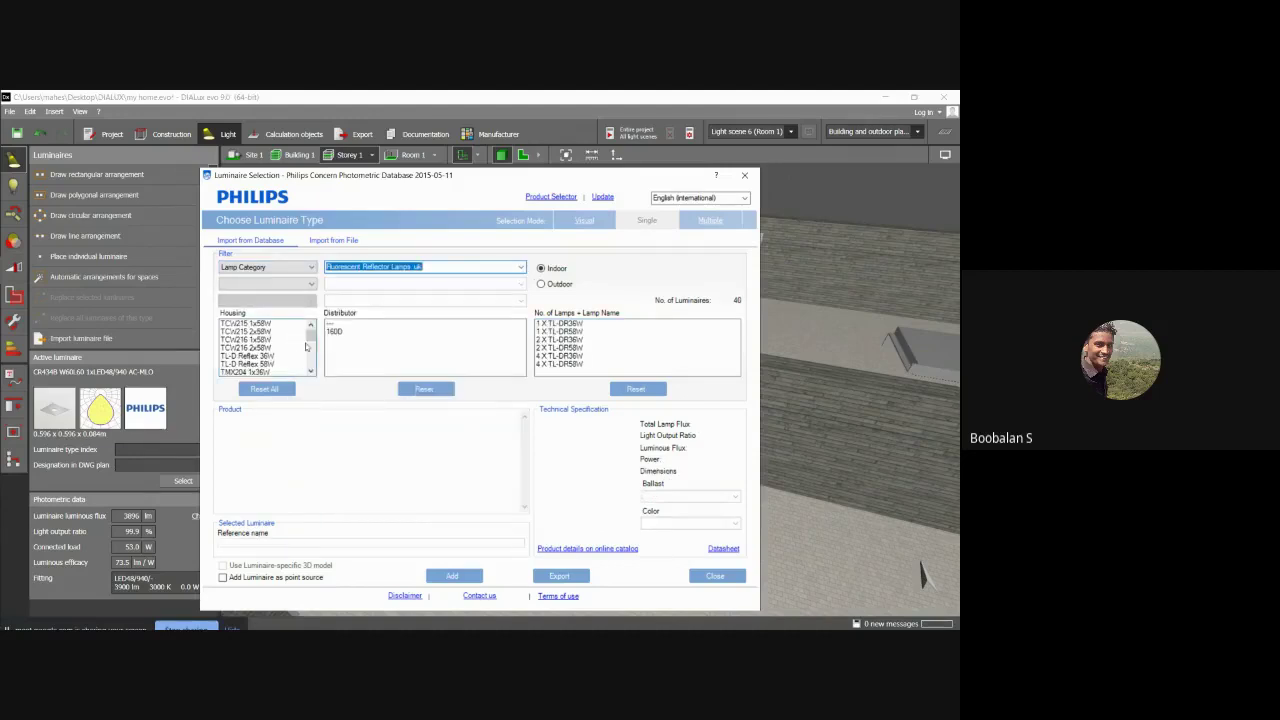
Choose the TTX260 4x58W housing, add it to the project as the active luminaire and close the catalogue.
drag(311, 338, 314, 363)
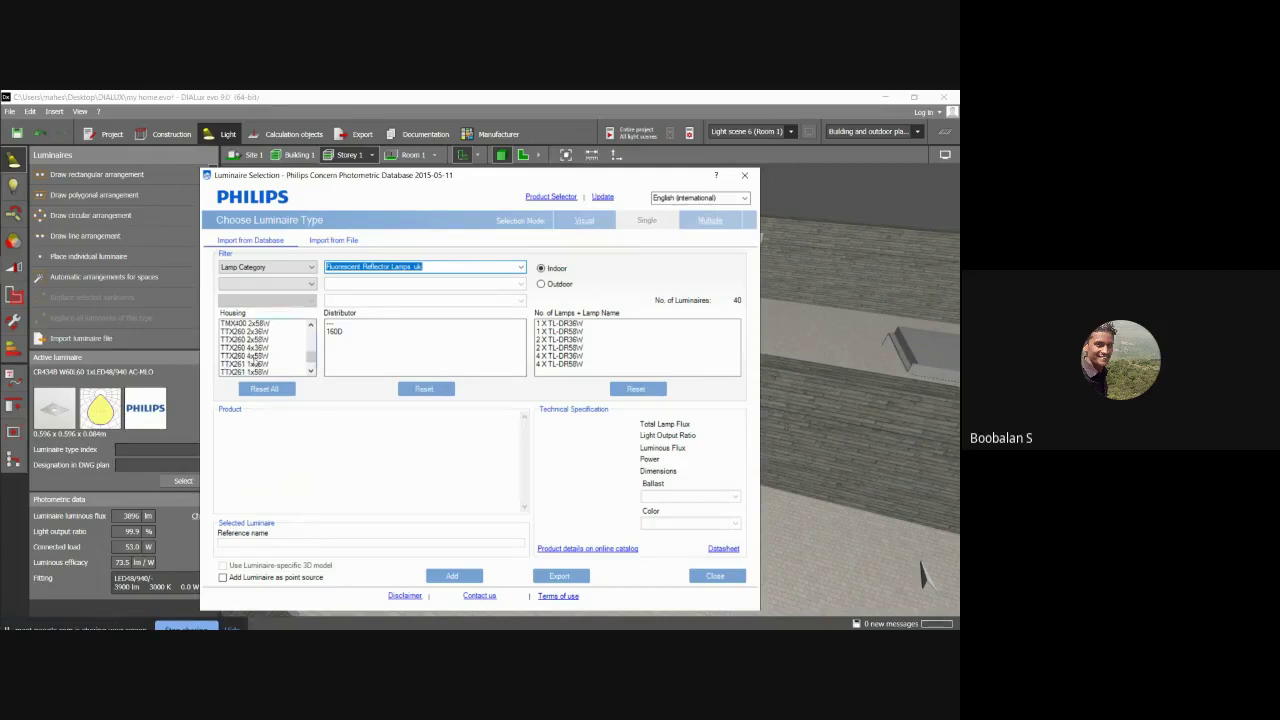
click(254, 356)
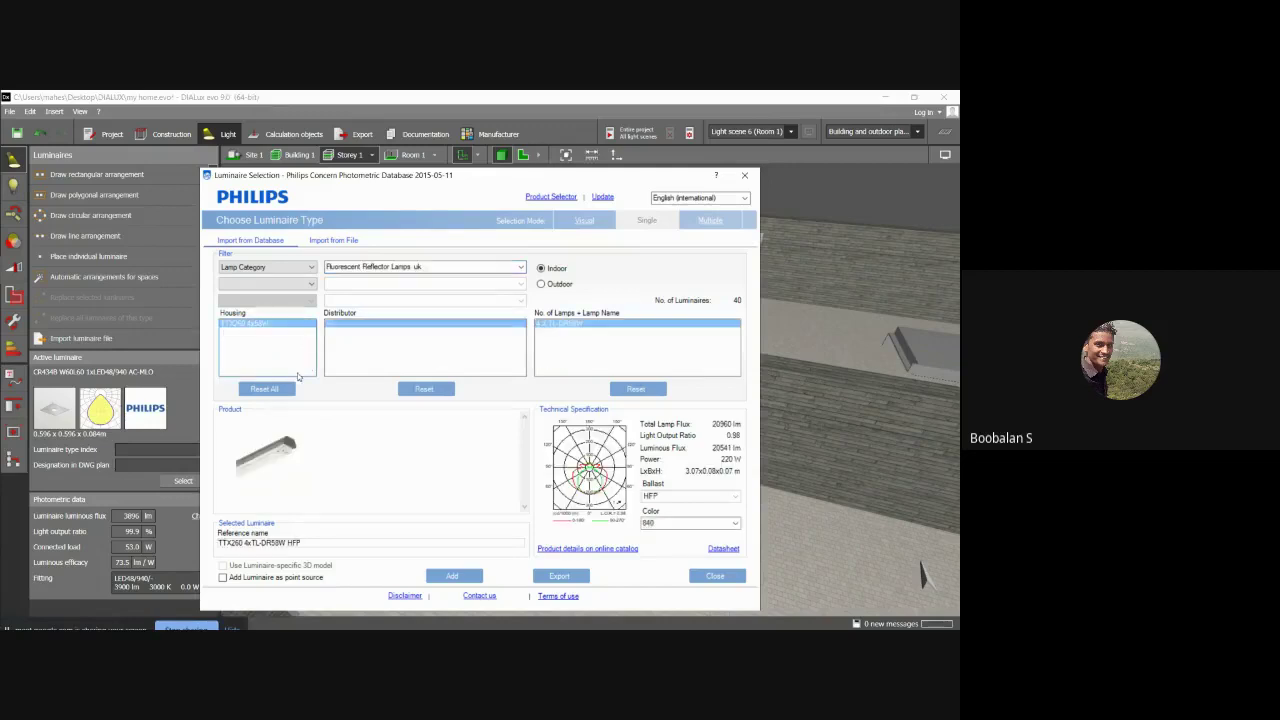
click(455, 572)
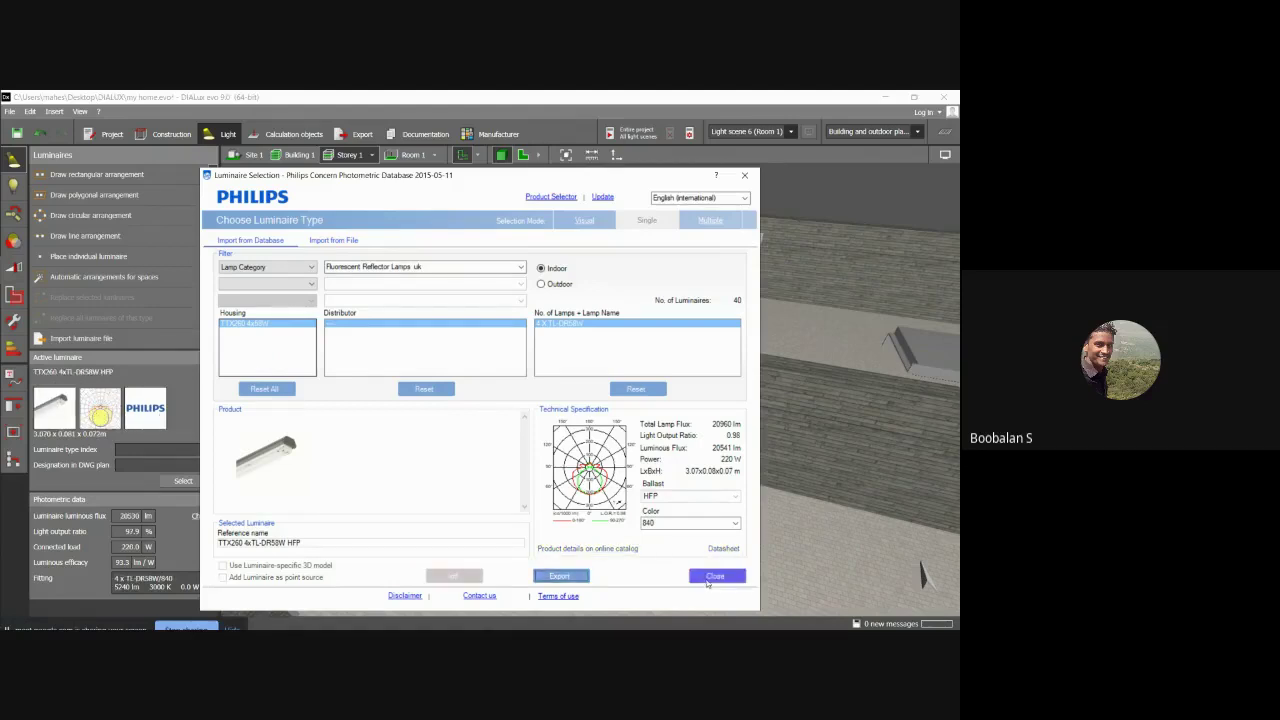
click(712, 577)
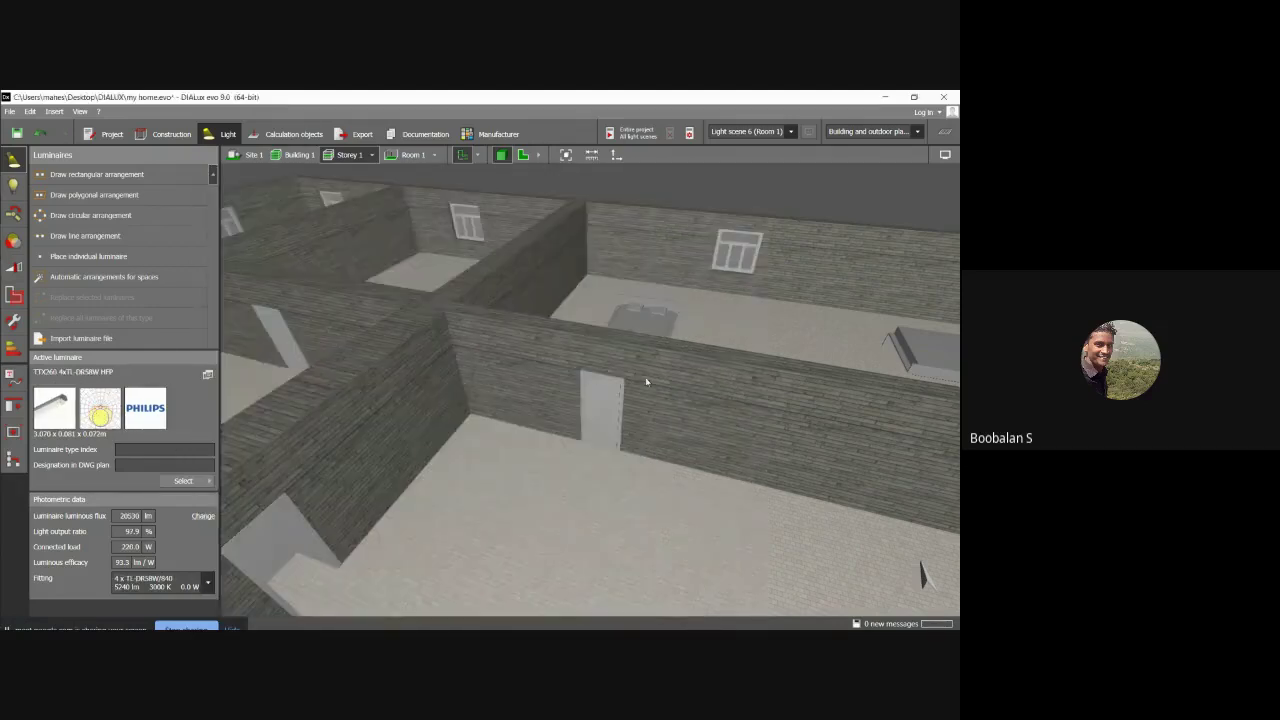
Place one TTX260 luminaire in Room 1 near the bed on the sofa side, at about 17.421, 16.451 m.
right_drag(646, 380, 425, 345)
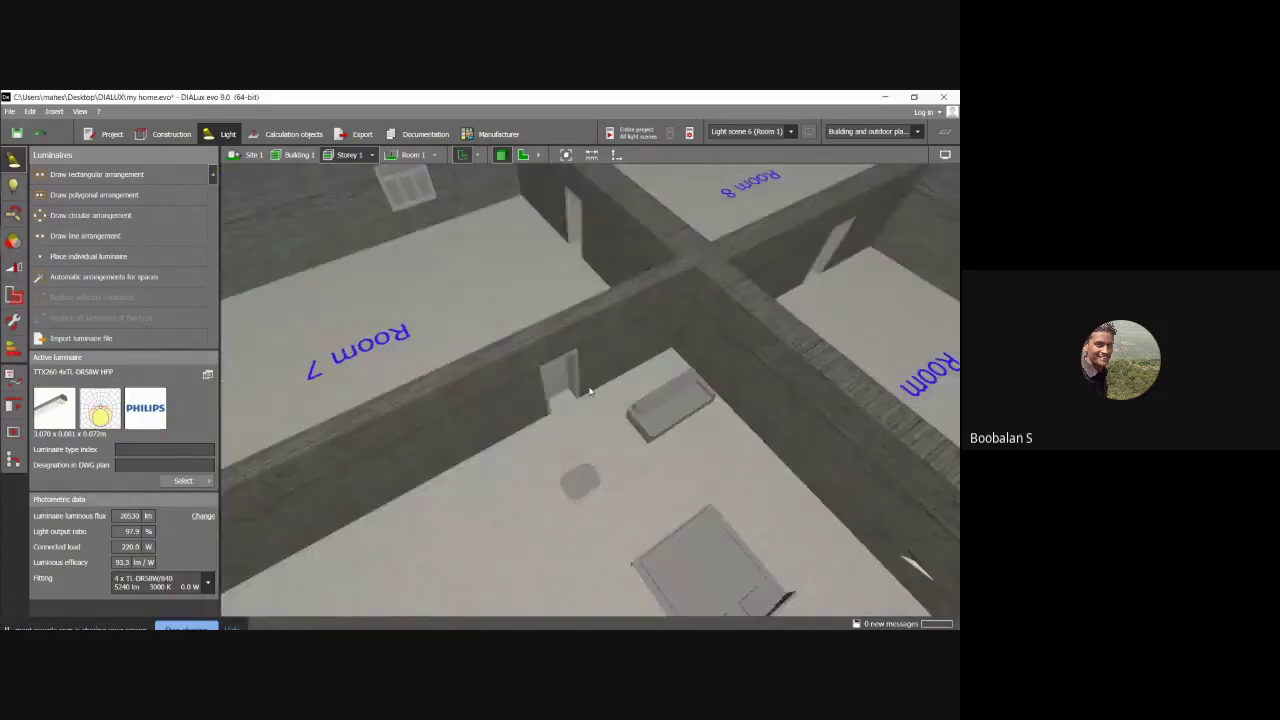
scroll(583, 414, down, 5)
right_drag(583, 414, 655, 486)
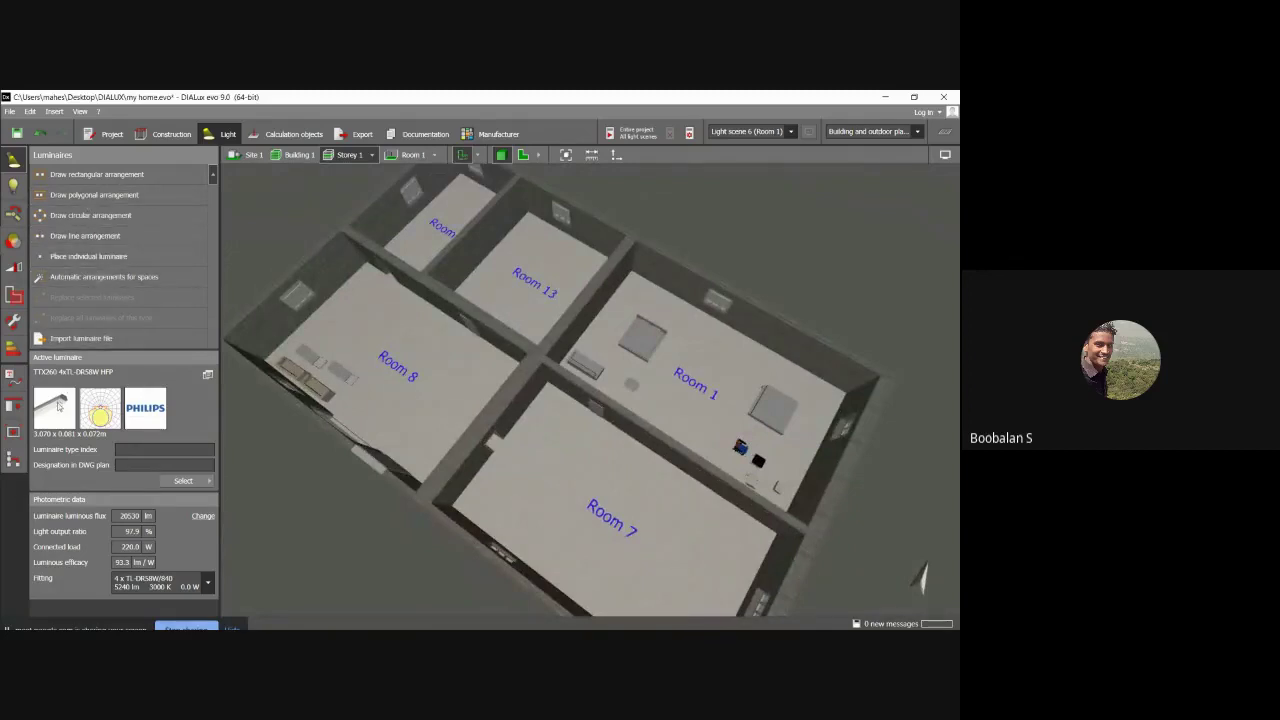
click(654, 338)
right_drag(636, 349, 755, 397)
click(620, 330)
scroll(650, 320, up, 10)
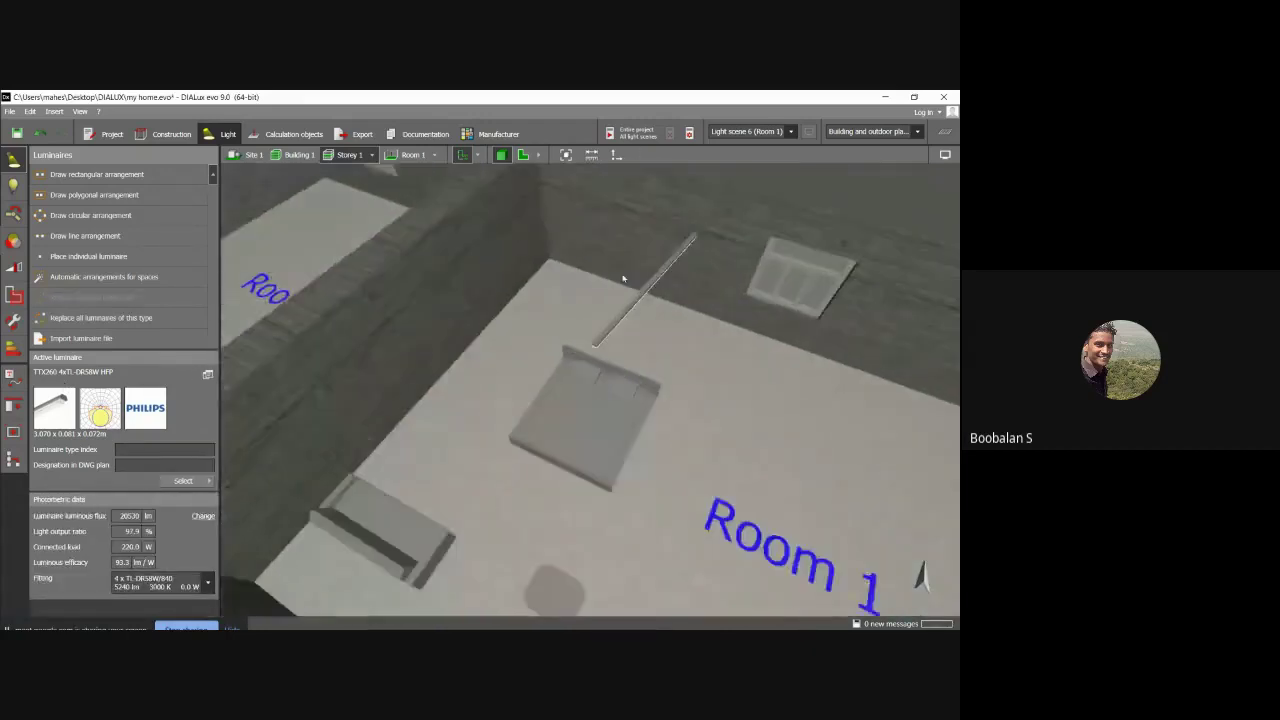
right_drag(652, 363, 581, 362)
scroll(580, 361, down, 5)
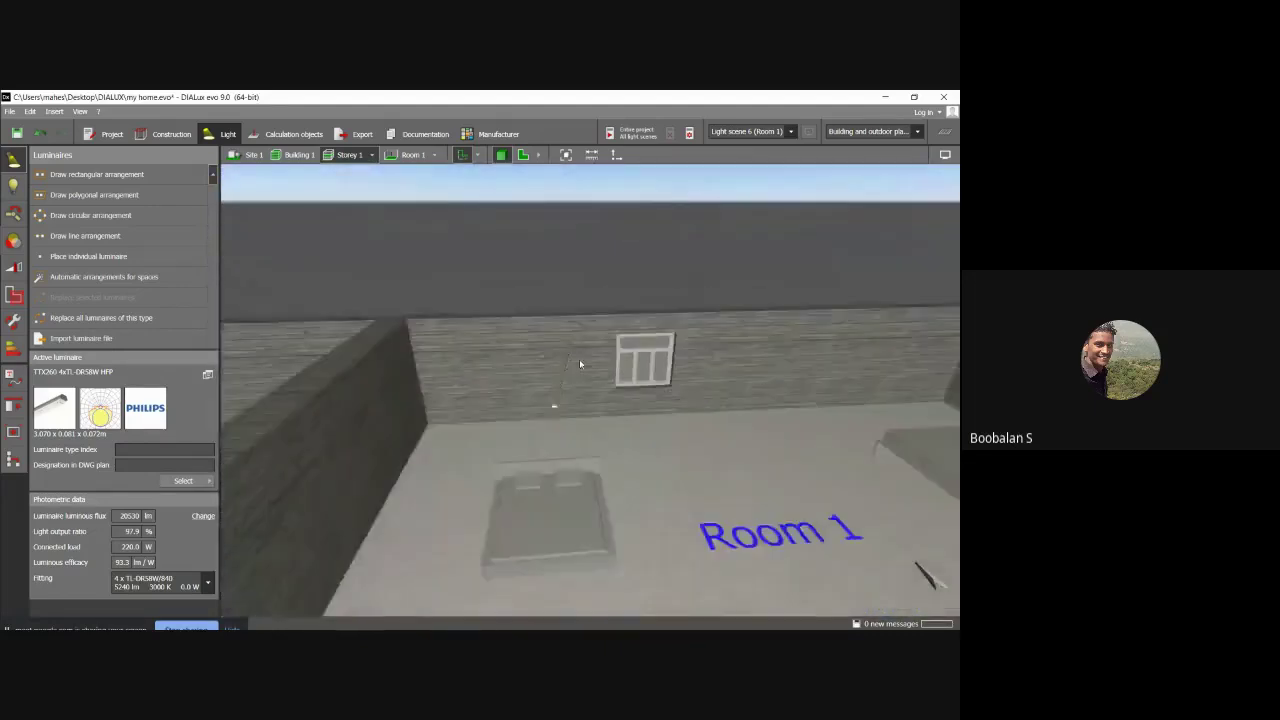
Move the luminaire in Room 1 towards the Room 13 wall, to about 16.135, 15.835 m.
click(574, 369)
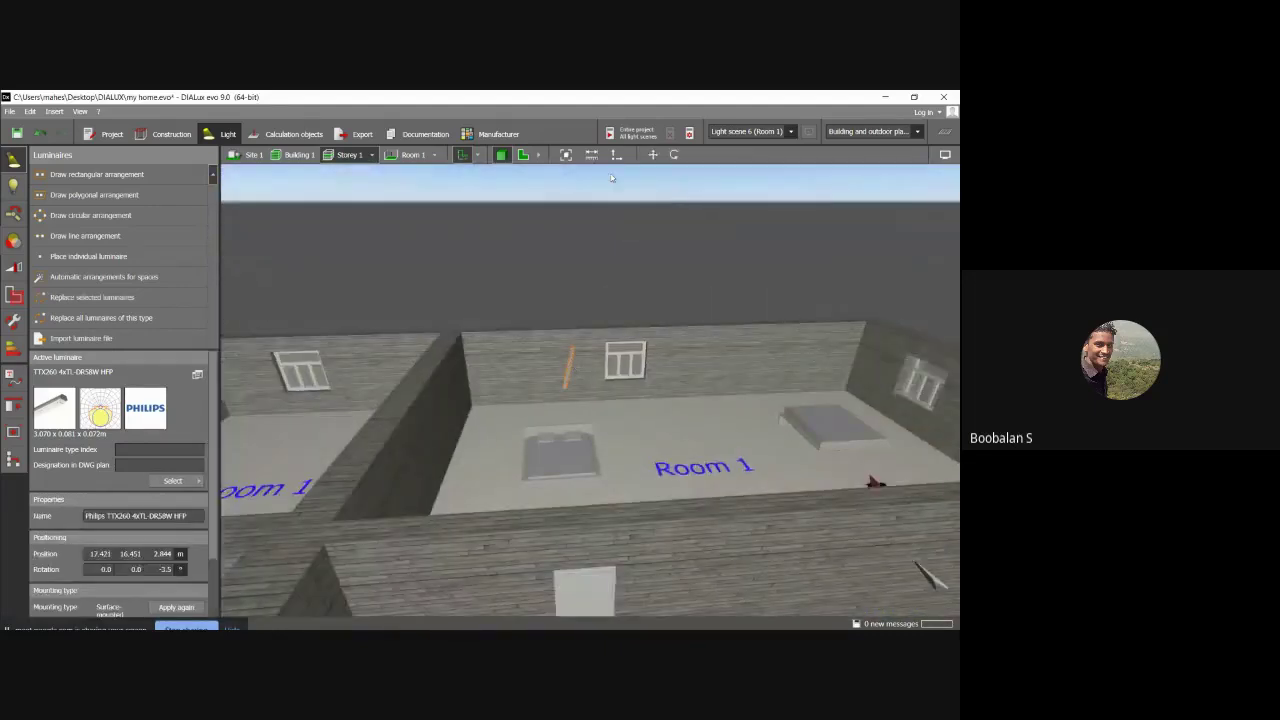
mouse_move(566, 380)
right_down()
mouse_move(600, 375)
mouse_move(562, 410)
mouse_move(566, 388)
right_up()
click(653, 156)
drag(566, 388, 512, 405)
right_drag(561, 427, 520, 521)
right_drag(594, 532, 602, 530)
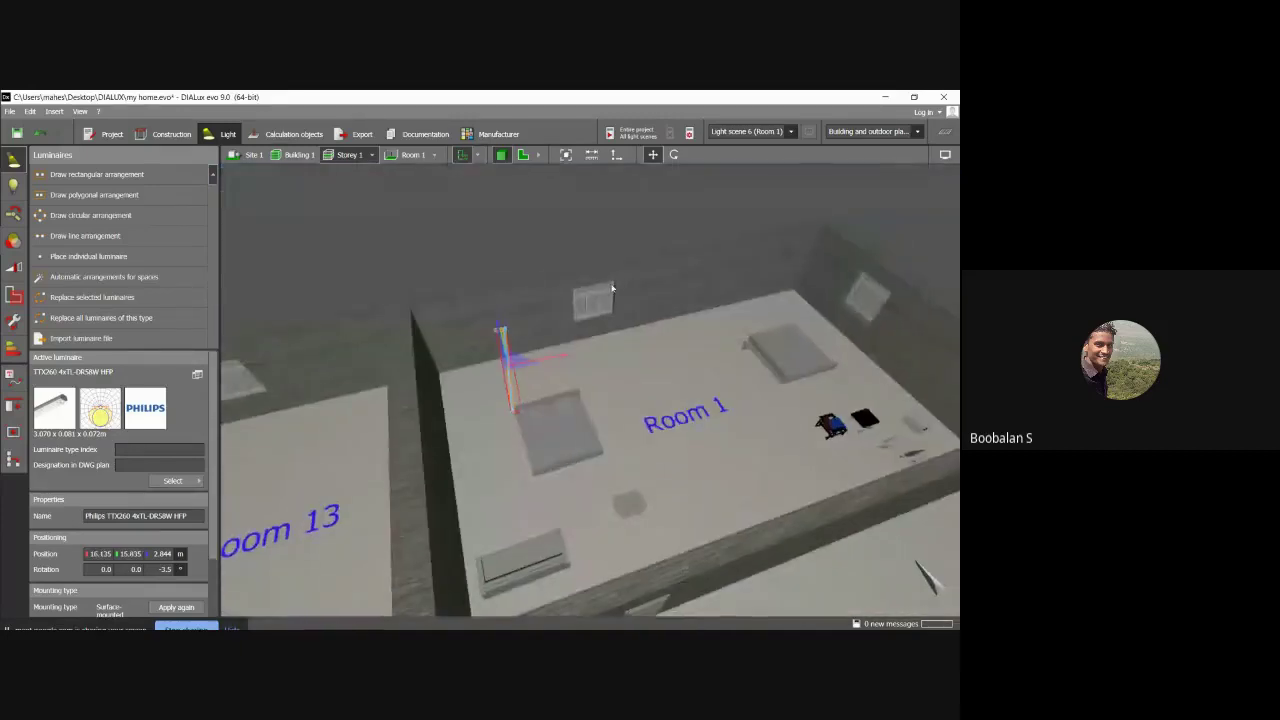
click(652, 155)
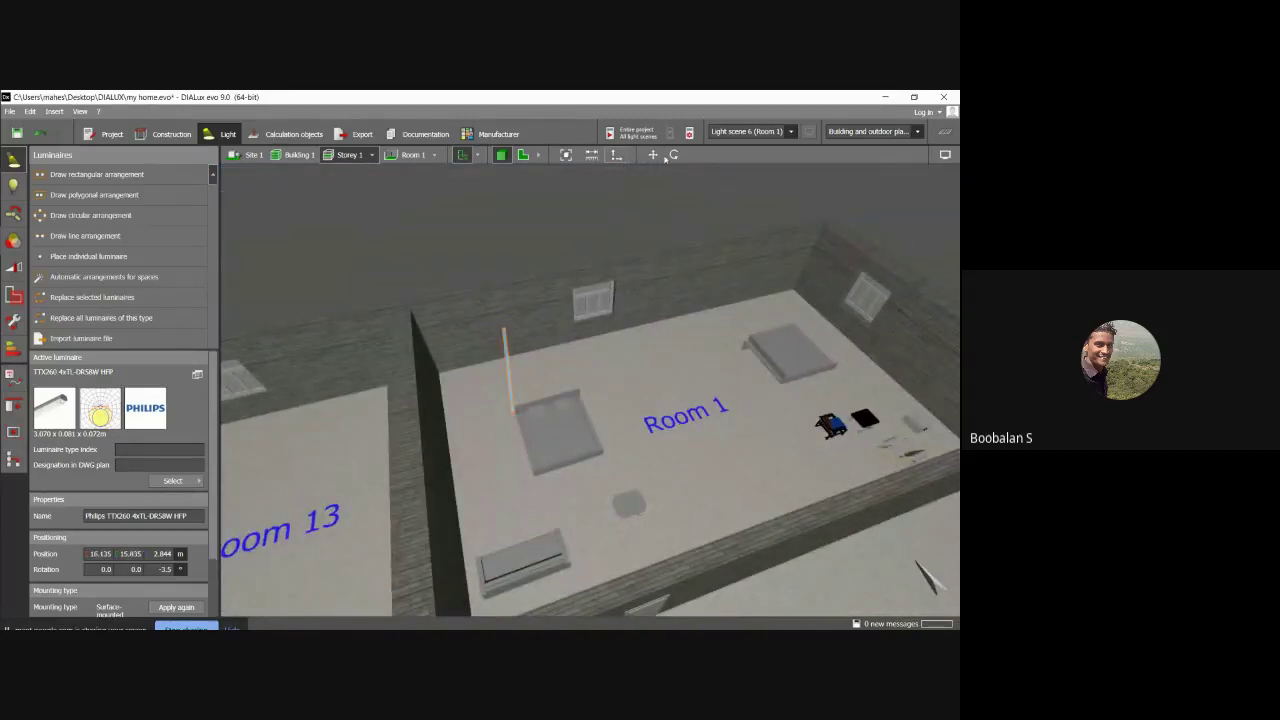
Rotate the placed luminaire about its vertical axis to about 2.5°.
click(670, 156)
drag(540, 367, 543, 363)
click(603, 360)
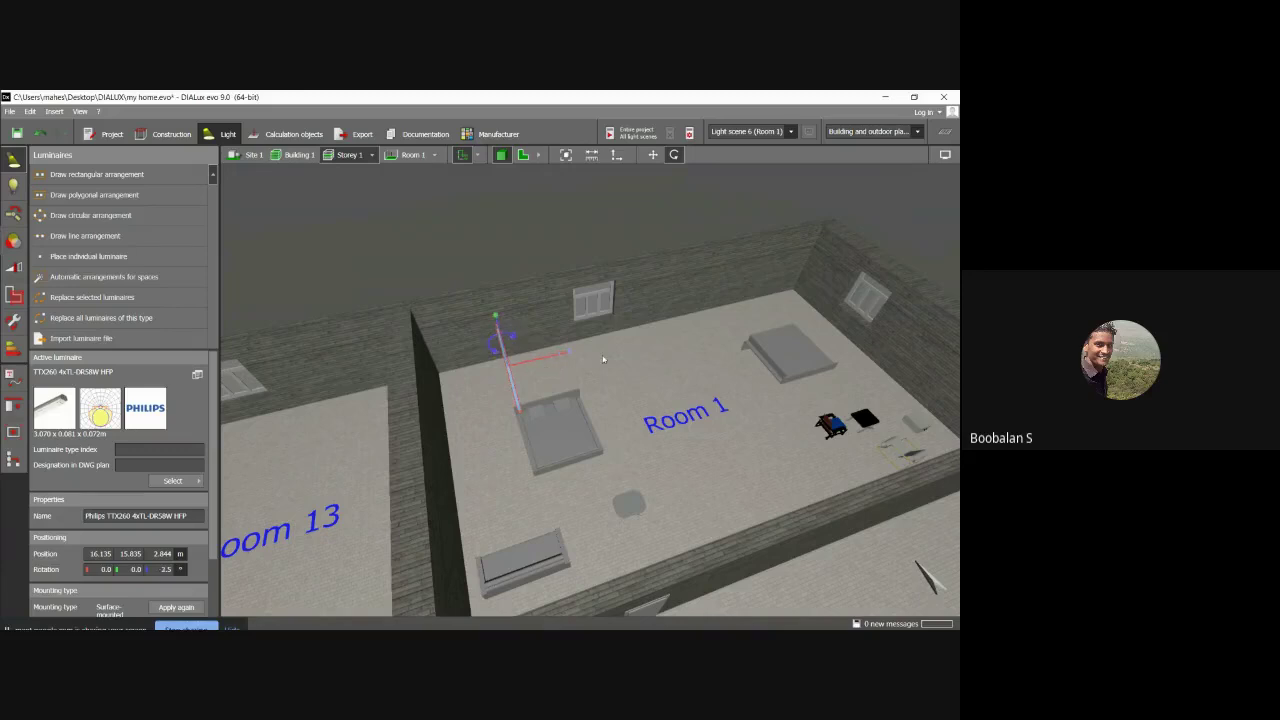
Place a second TTX260 luminaire in Room 1 between the bed and the sofa, at about 16.465, 12.335 m.
middle_drag(462, 398, 277, 395)
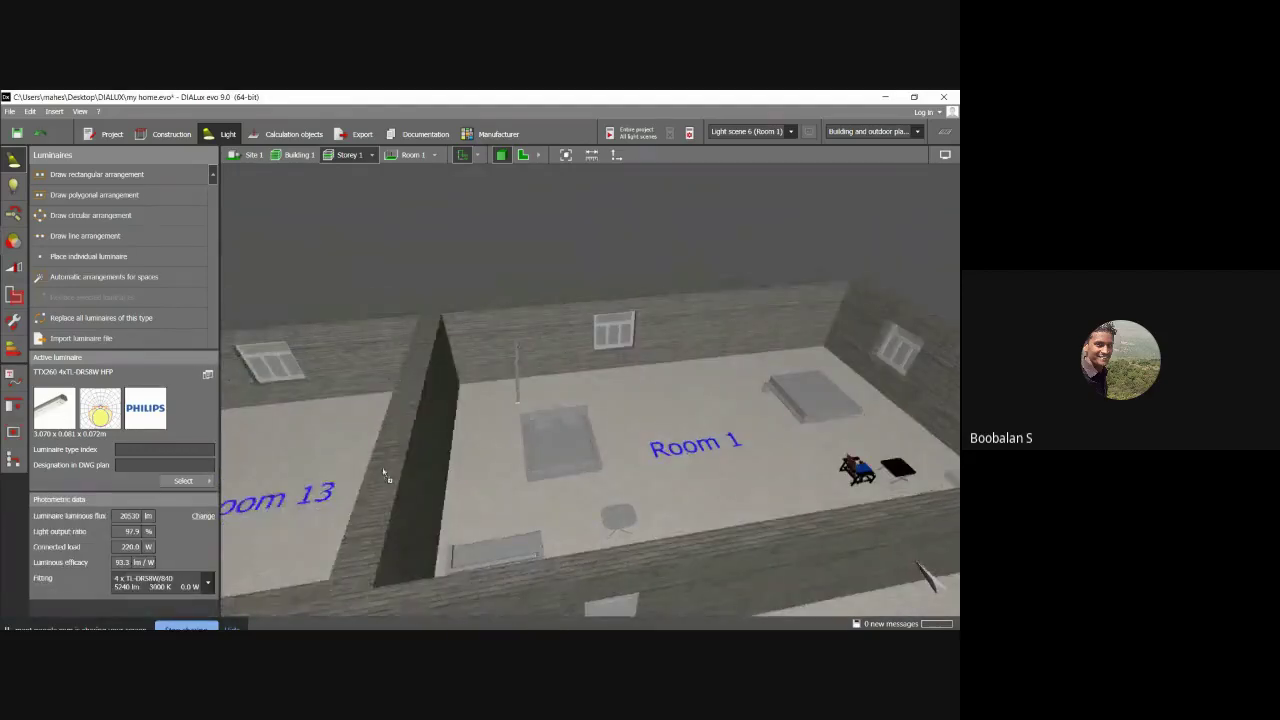
click(527, 497)
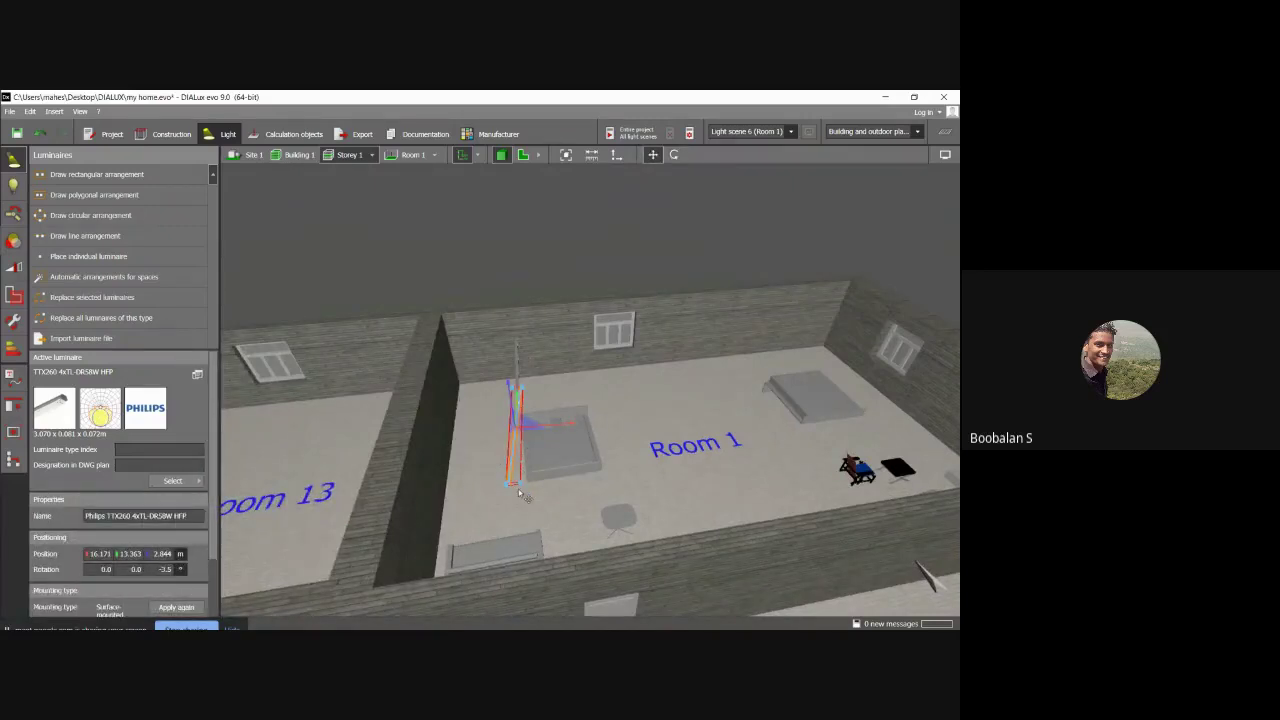
middle_drag(518, 489, 520, 463)
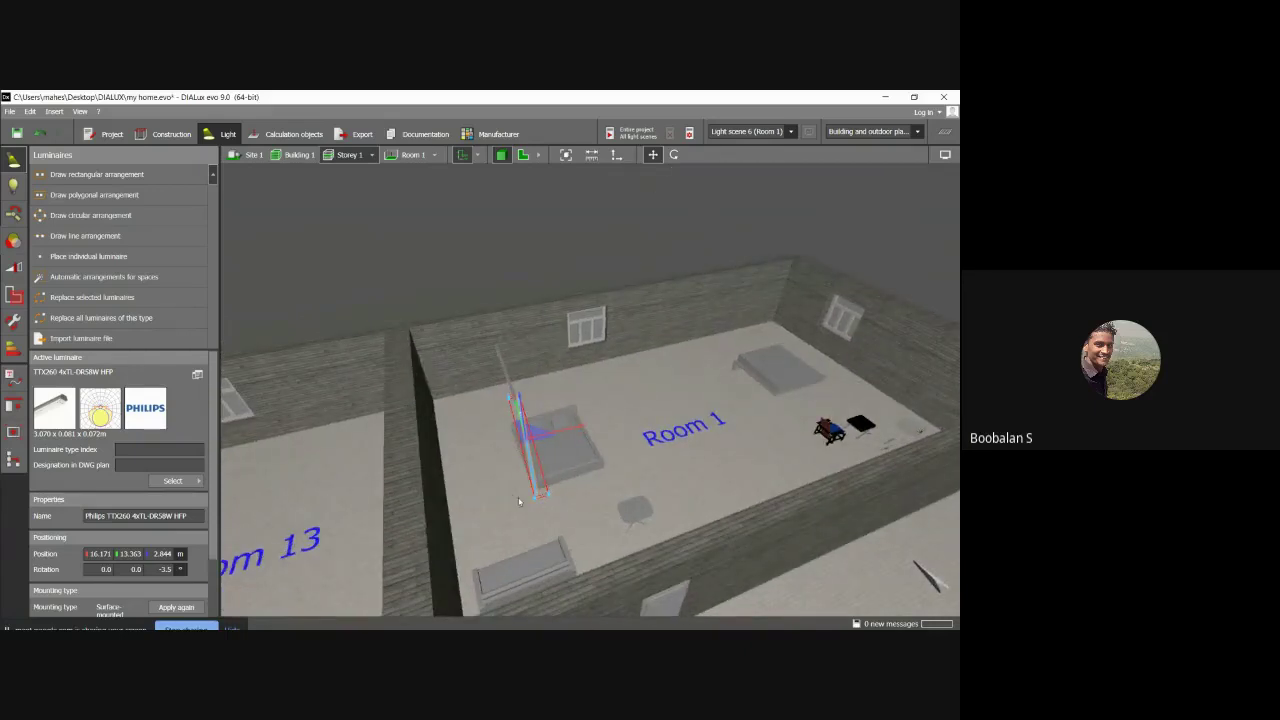
drag(552, 496, 577, 538)
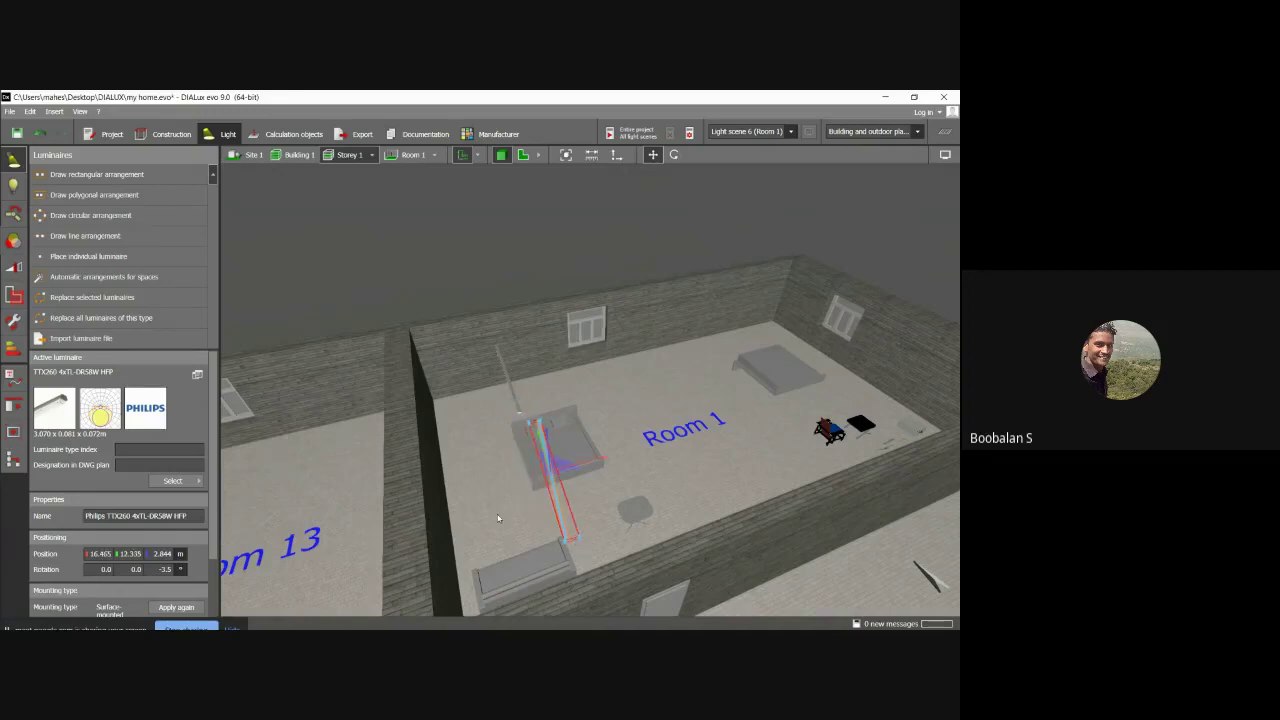
Rotate the second luminaire slightly about its vertical axis to line it up with the first one.
middle_drag(498, 518, 540, 508)
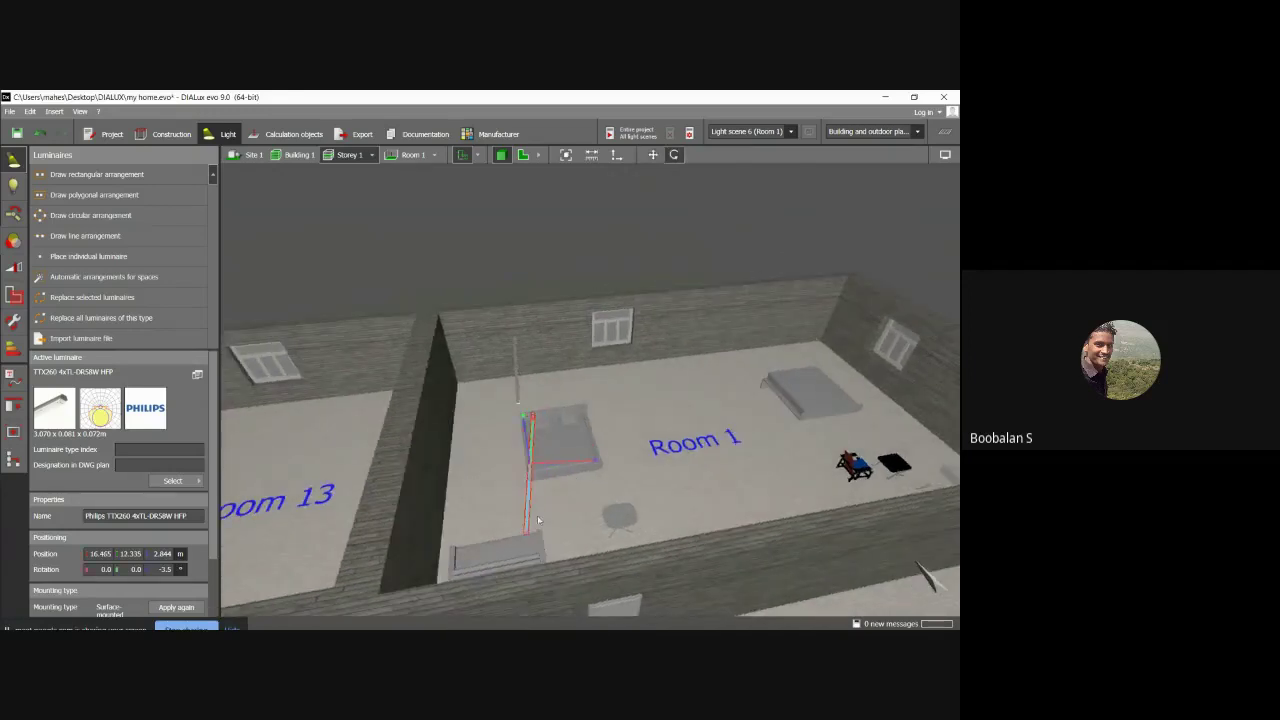
drag(534, 461, 574, 466)
right_drag(624, 431, 622, 447)
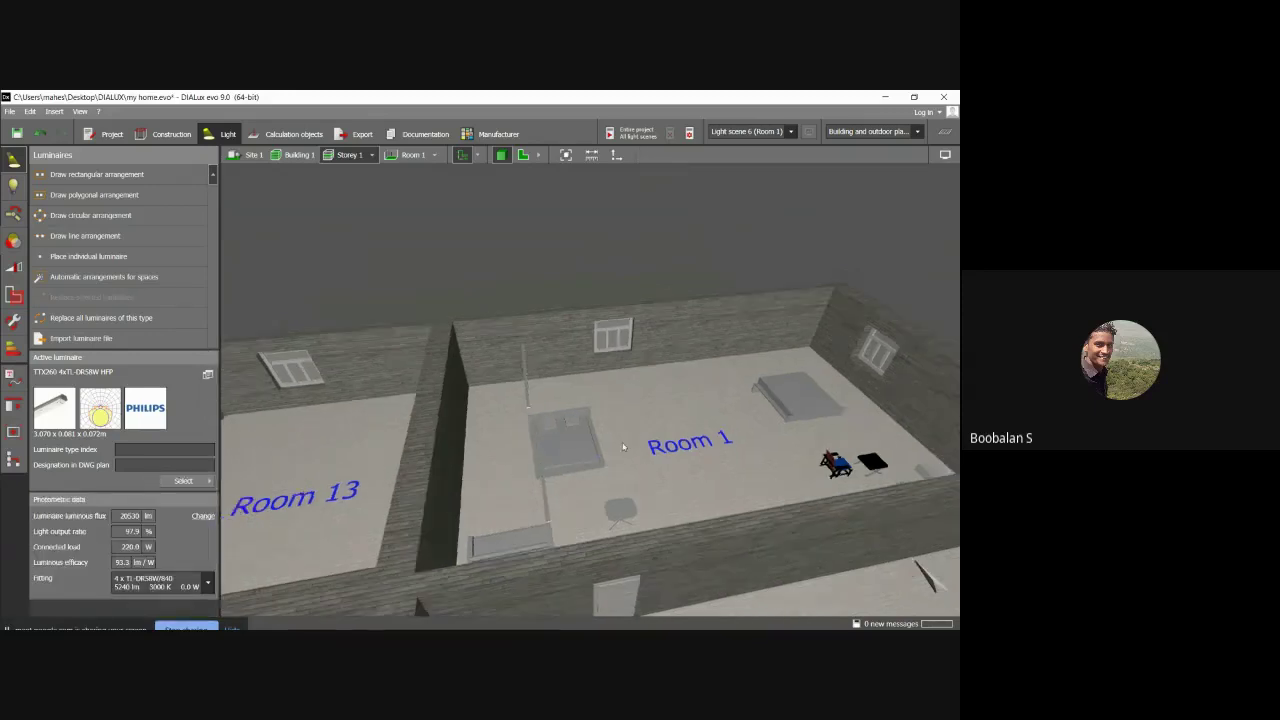
scroll(594, 418, up, 2)
scroll(448, 374, down, 2)
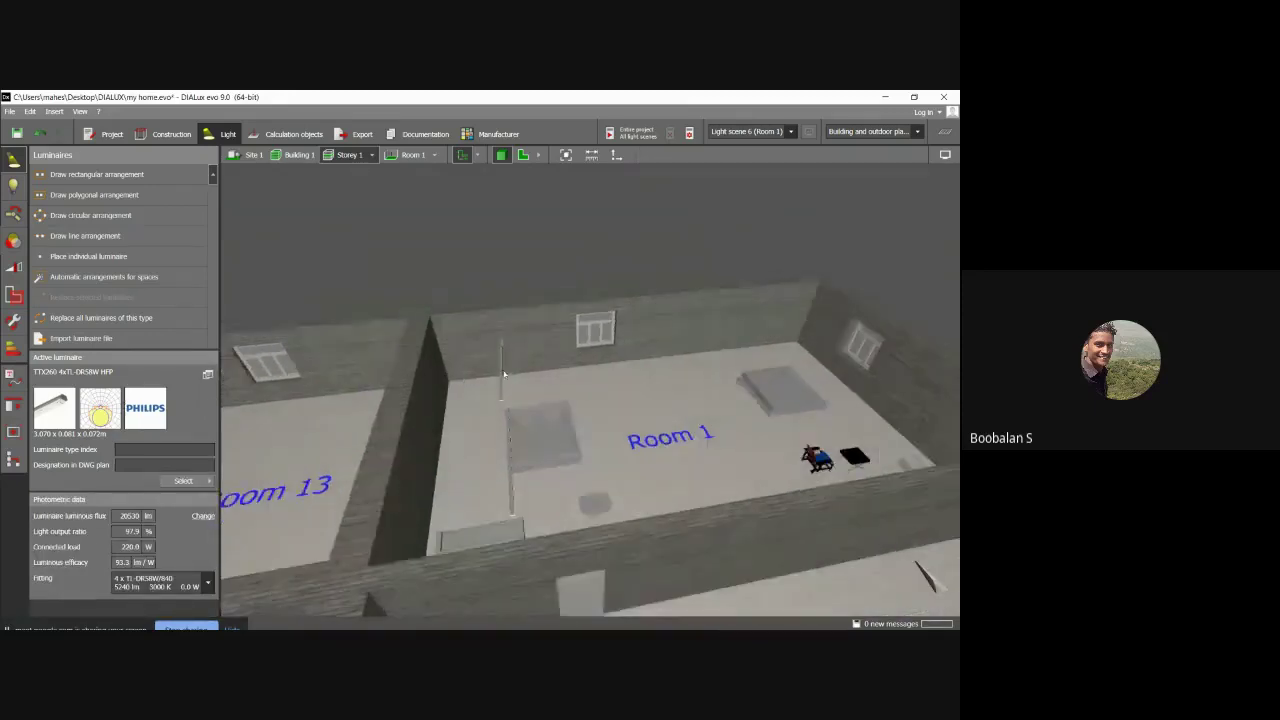
Copy the first luminaire to the far bed on the opposite side of Room 1, at about 23.600, 16.100 m.
click(501, 370)
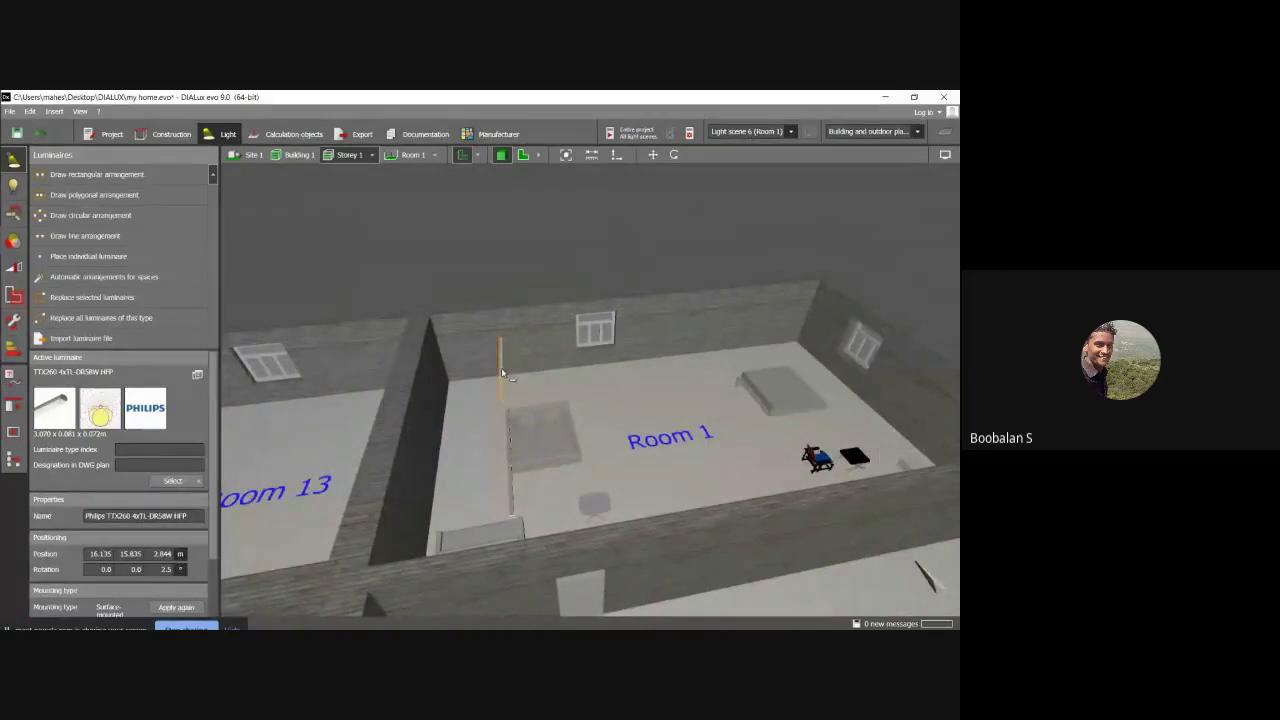
click(503, 370)
right_drag(524, 374, 571, 453)
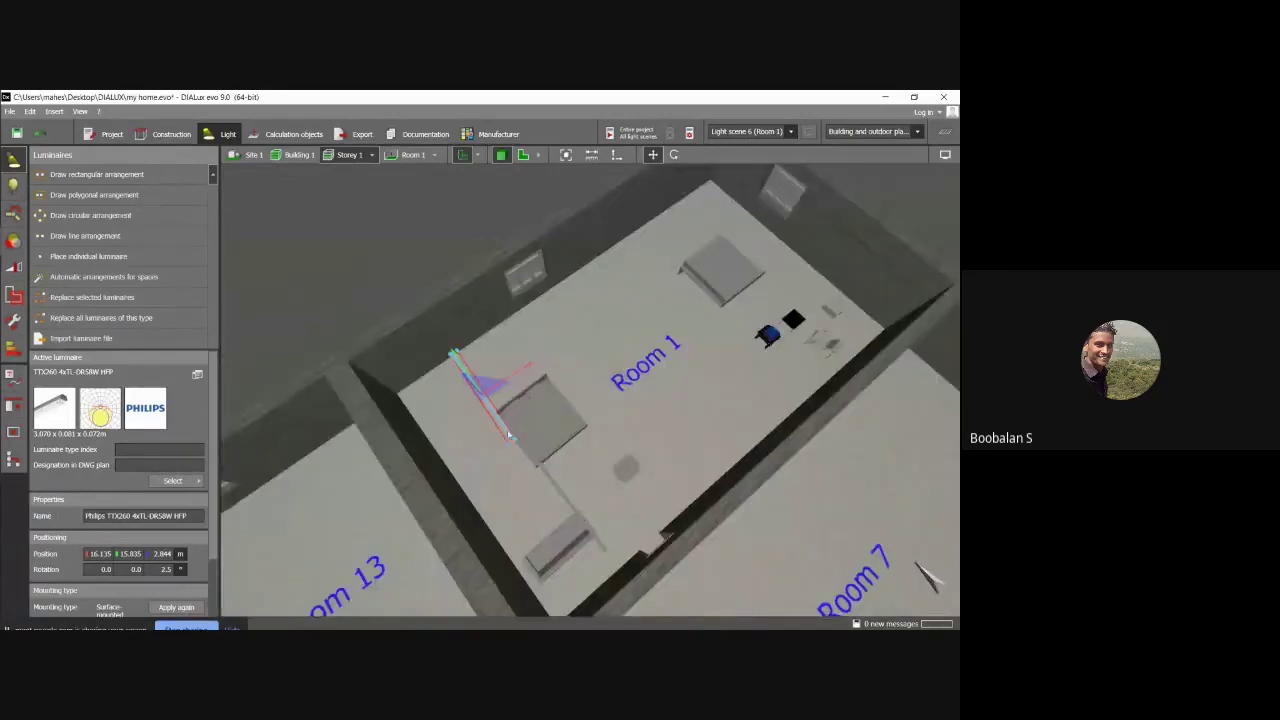
drag(494, 401, 694, 259)
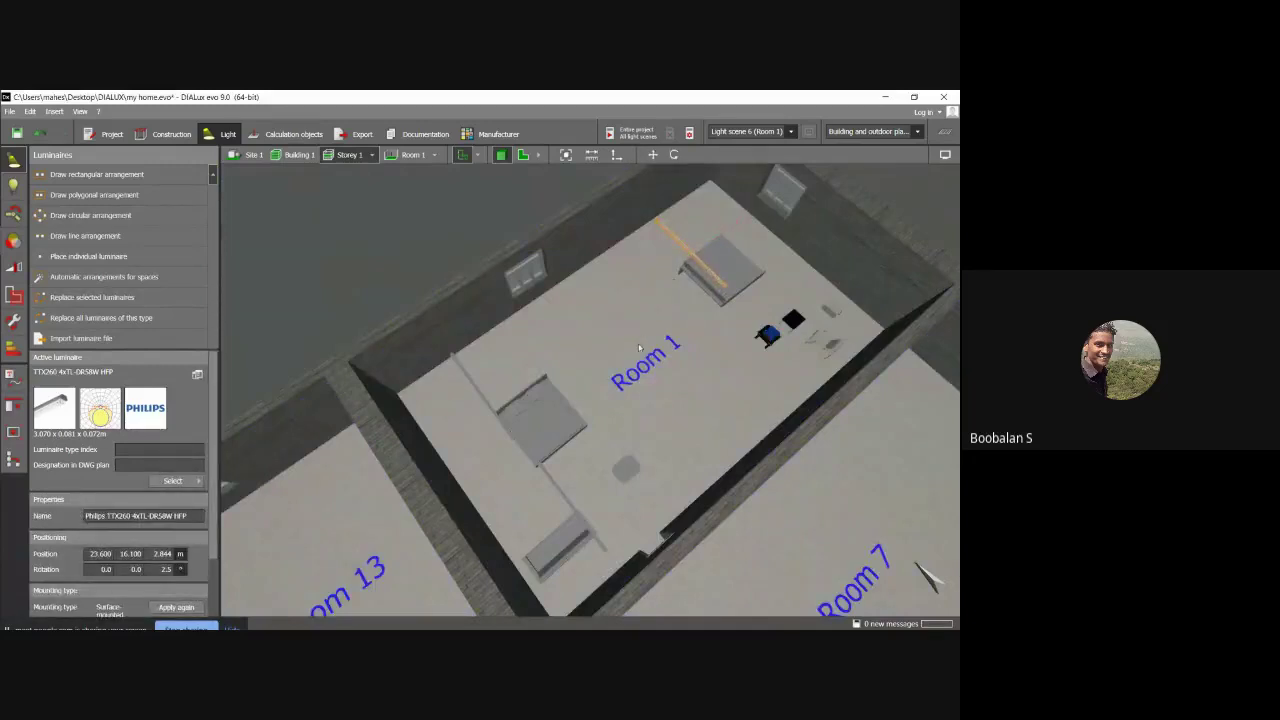
click(637, 339)
Copy the luminaire at the far bed to the area over the small black table and chair in Room 1.
click(689, 259)
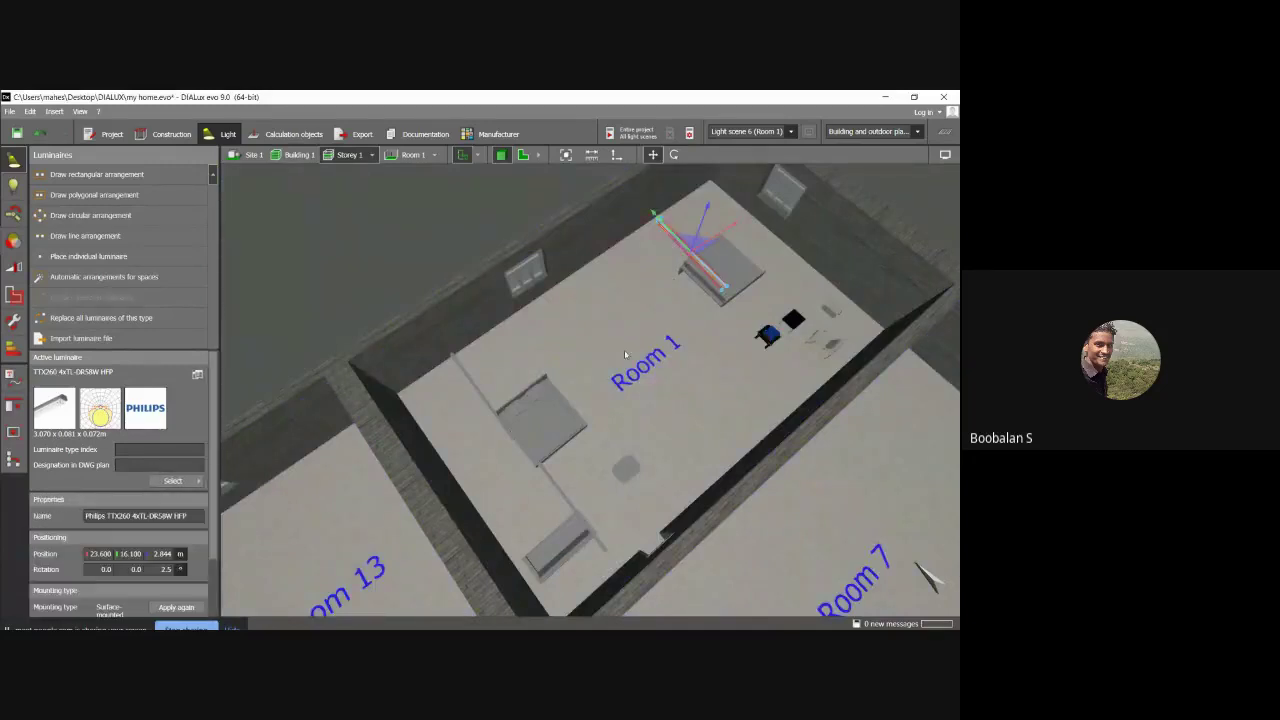
drag(689, 259, 777, 338)
click(667, 347)
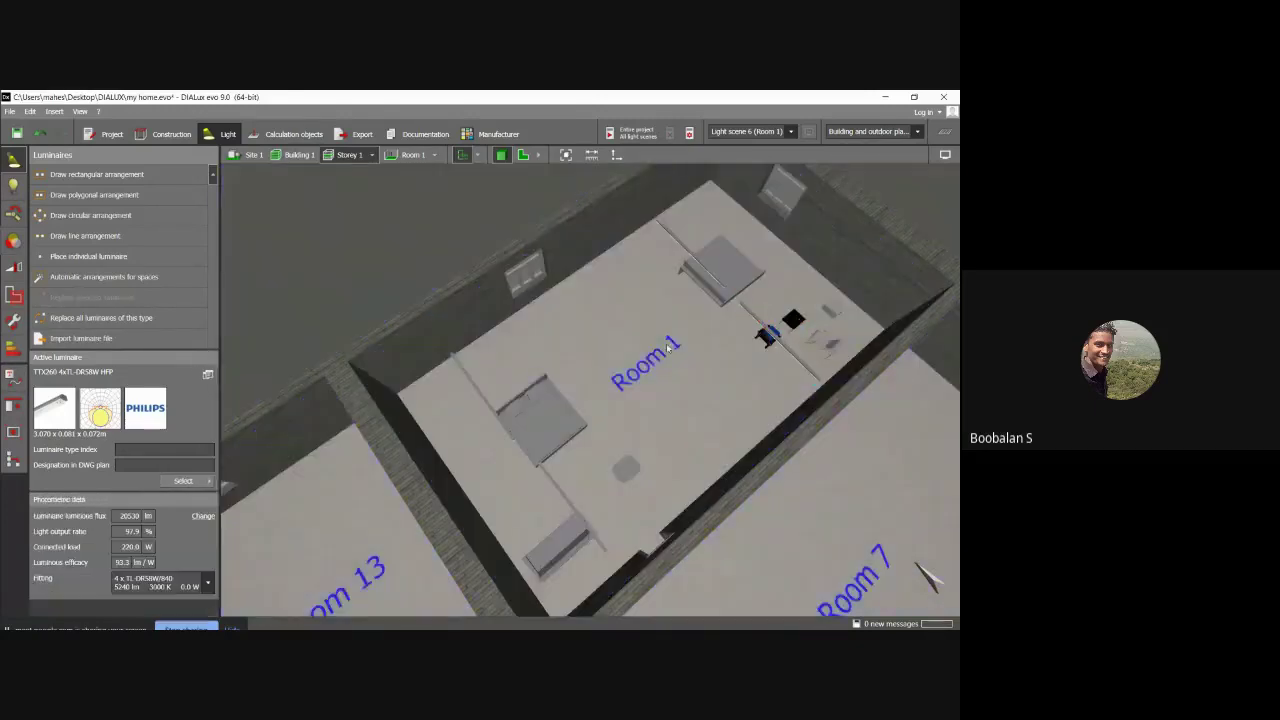
drag(658, 388, 236, 443)
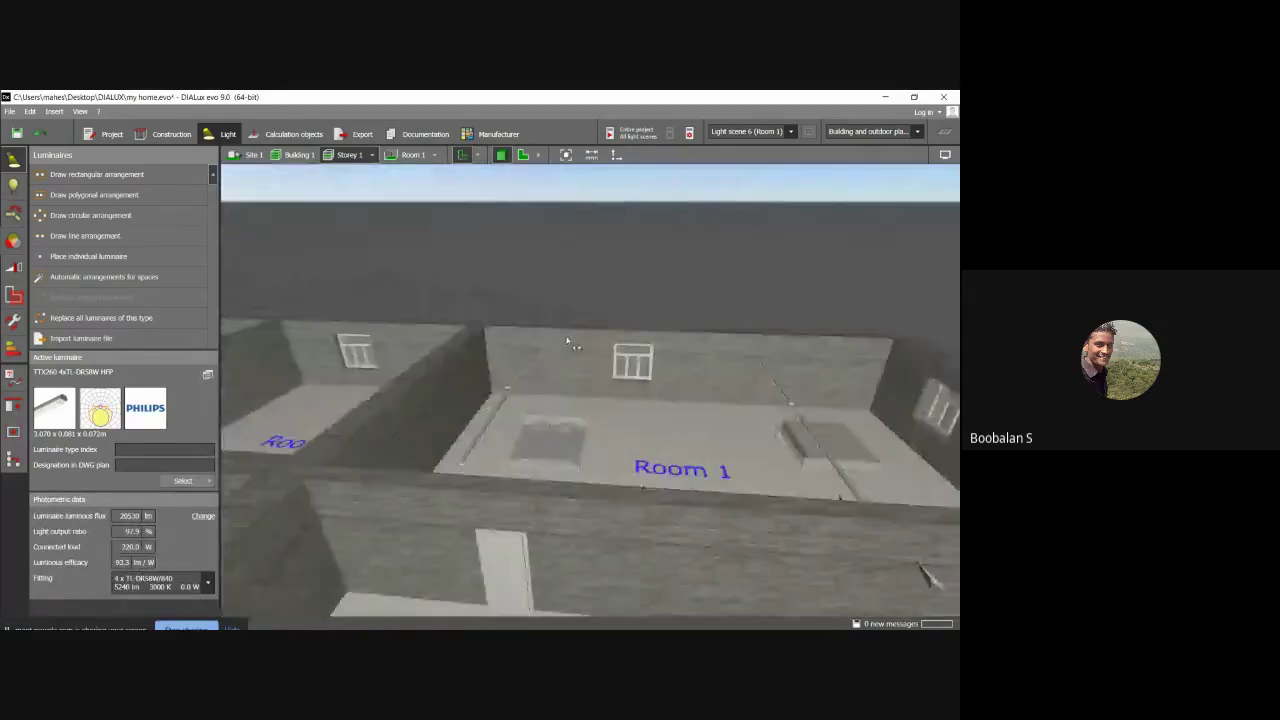
click(207, 373)
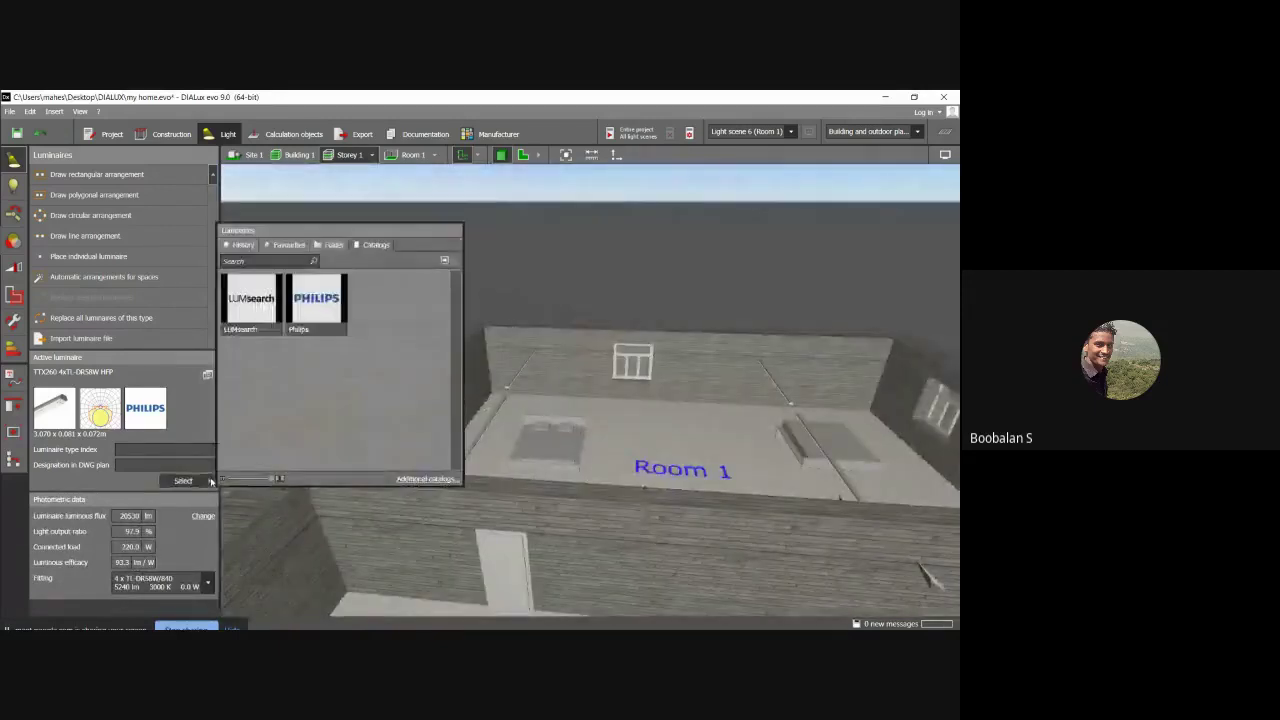
click(311, 303)
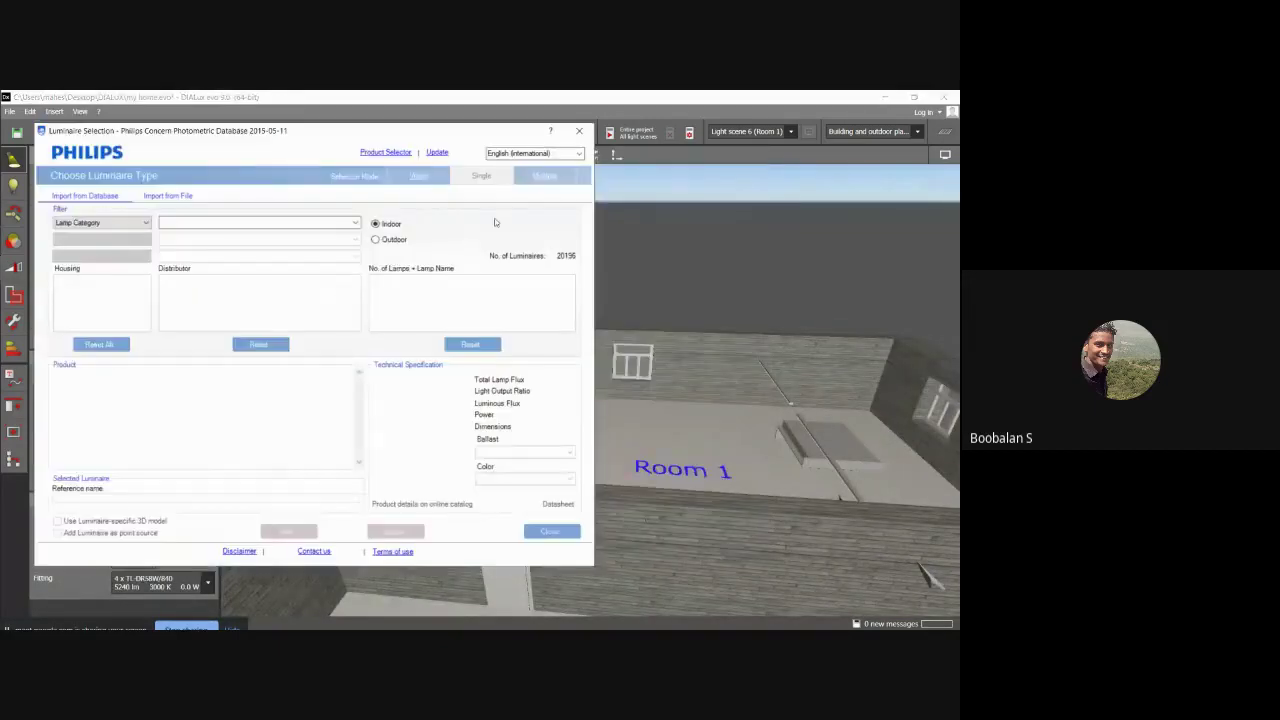
click(580, 131)
Make the CR434B W60L60 1xLED48/940 AC-MLO from the luminaire history the active luminaire.
click(183, 480)
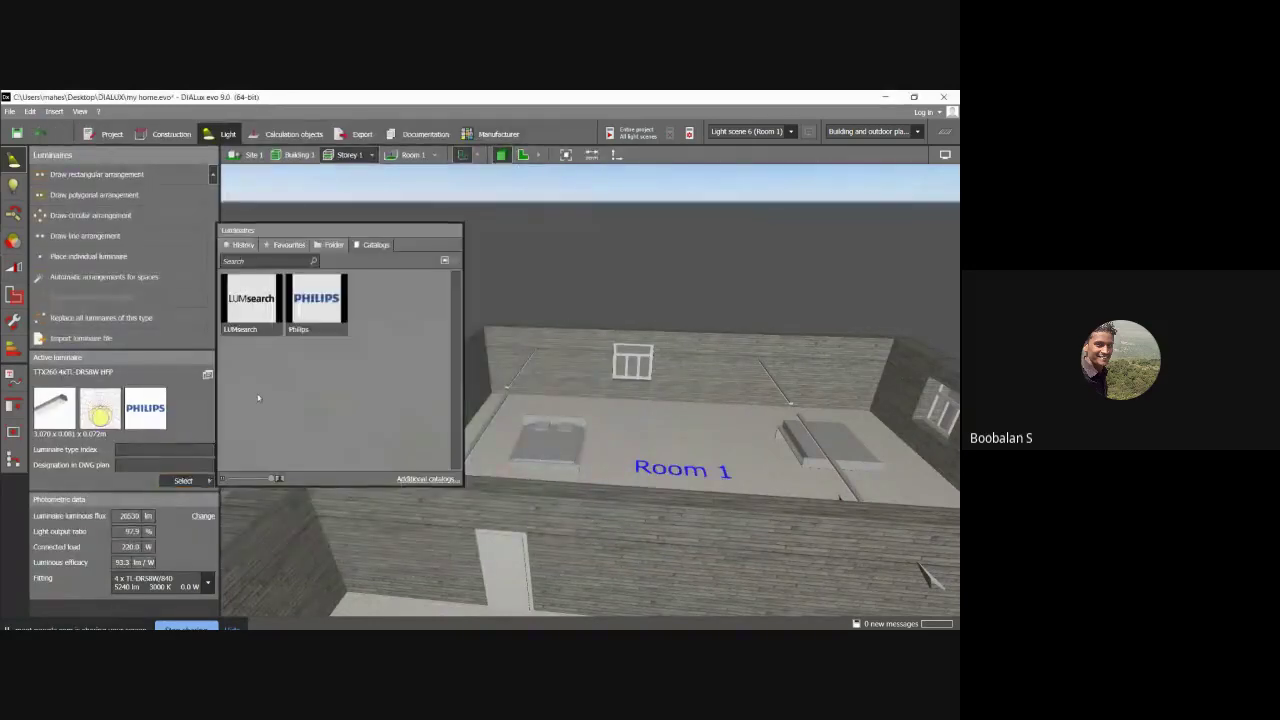
click(249, 246)
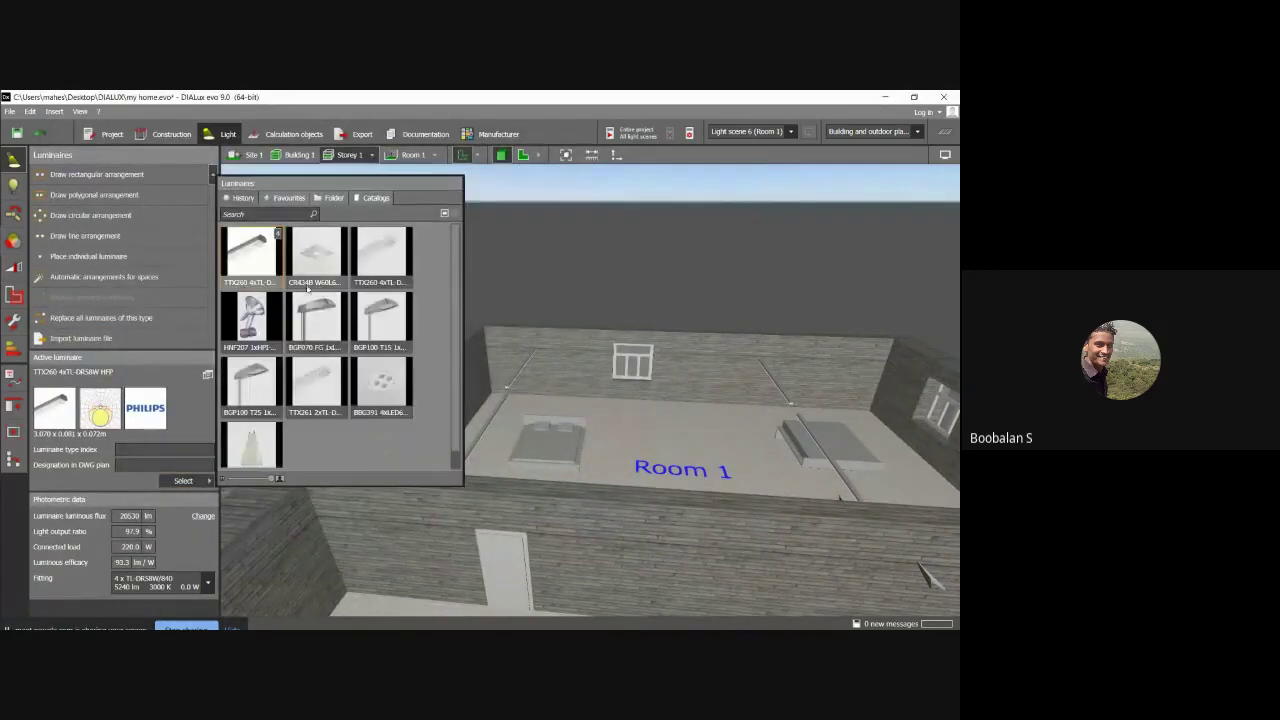
click(311, 257)
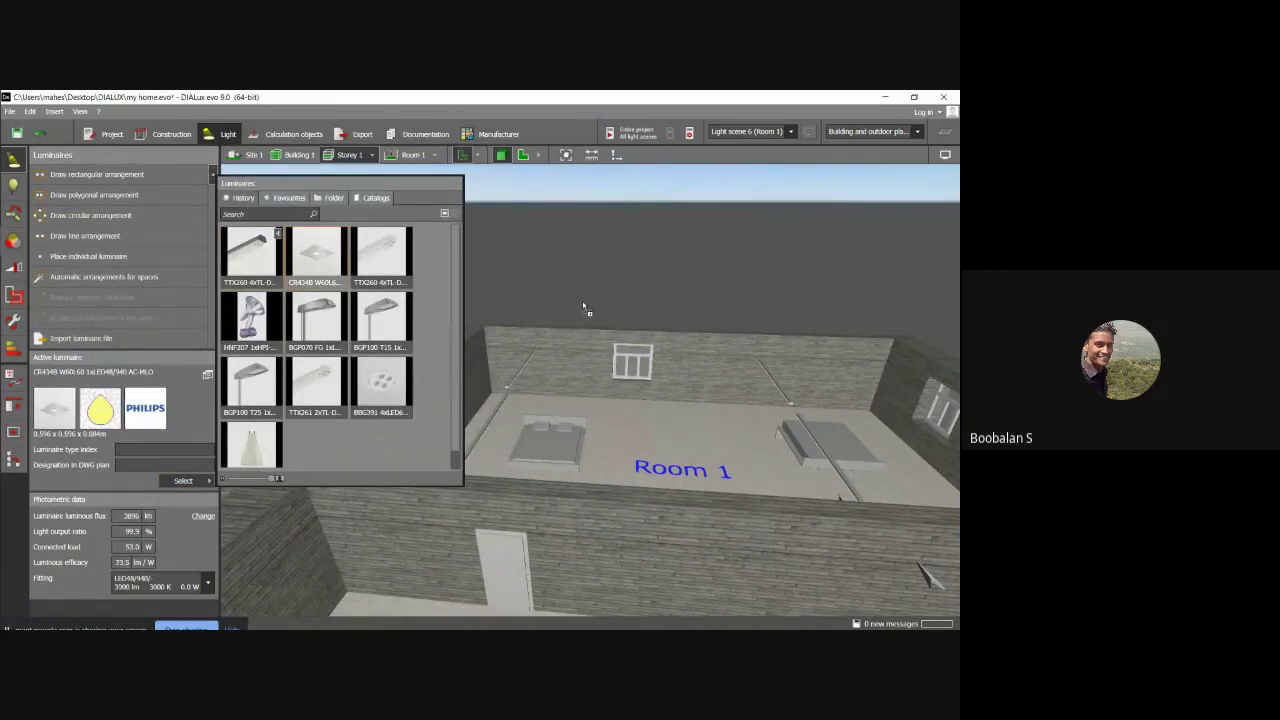
Place one CR434B luminaire by the window wall of Room 1, at about 17.713, 18.803 m.
click(586, 366)
click(573, 386)
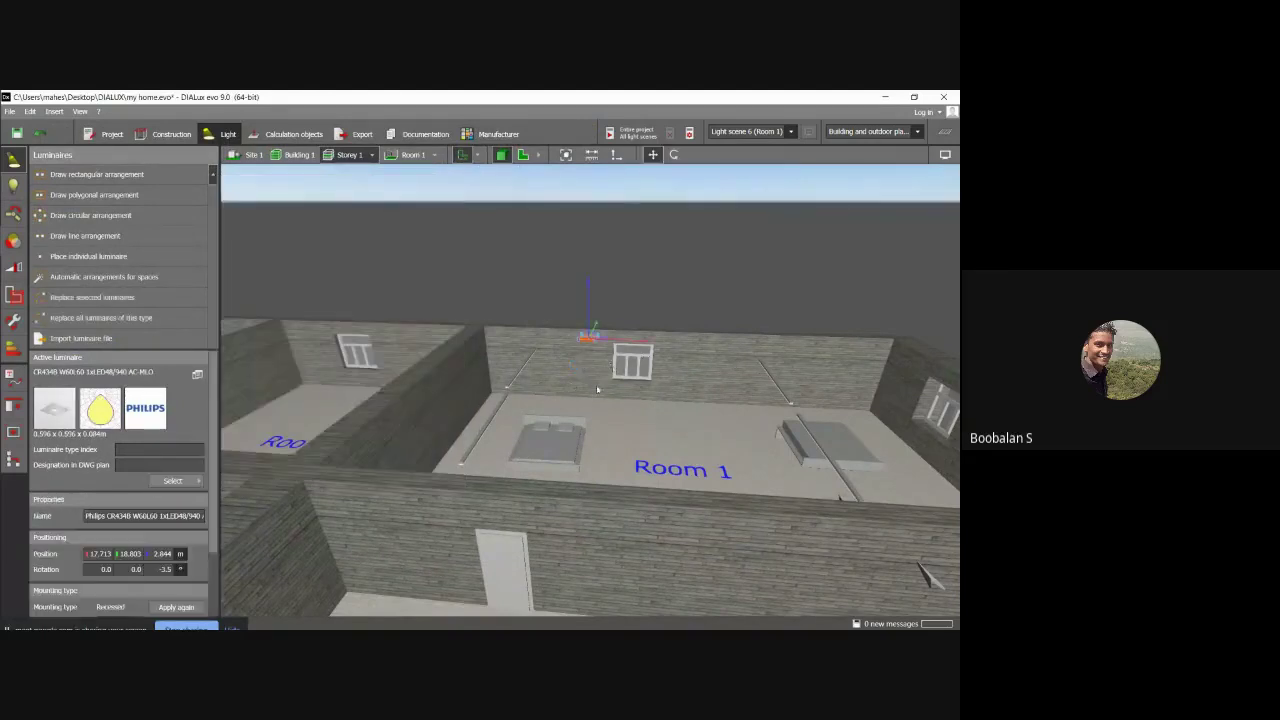
click(562, 333)
right_drag(618, 413, 751, 180)
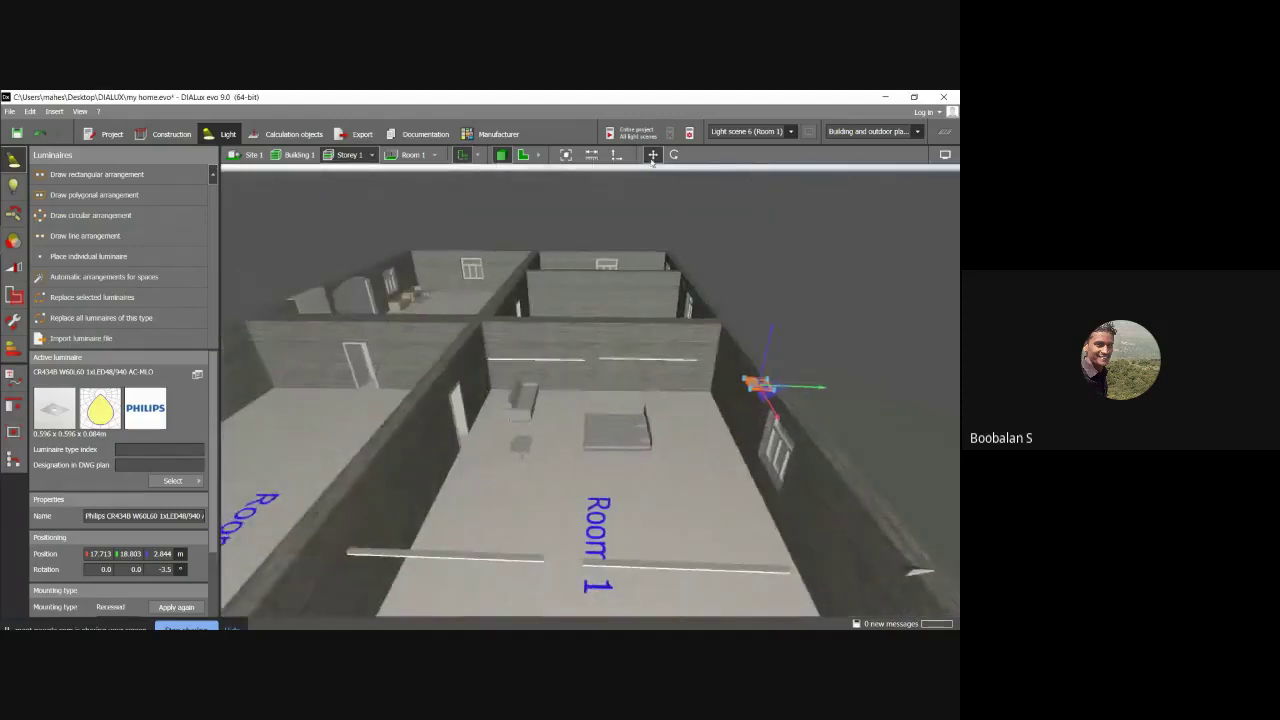
Move the CR434B luminaire from the window wall to beside the bed in Room 1, at about 19.284, 16.516 m.
drag(757, 387, 675, 412)
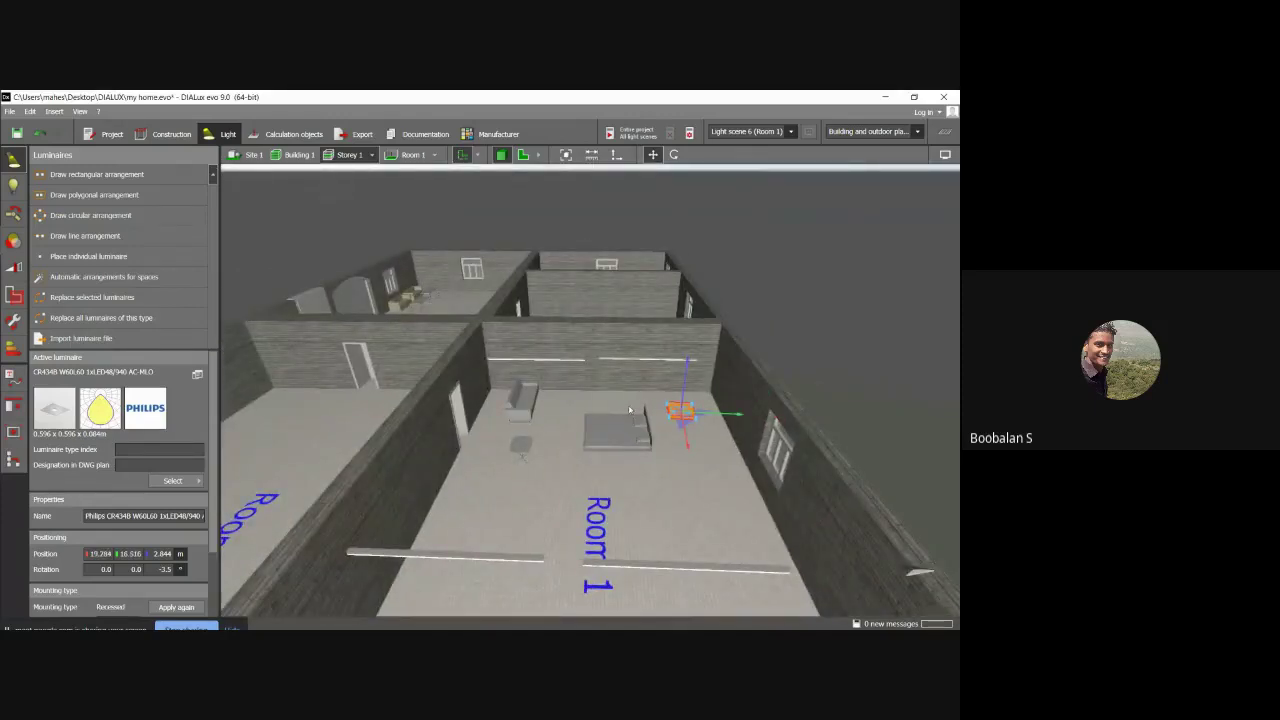
click(629, 408)
click(685, 413)
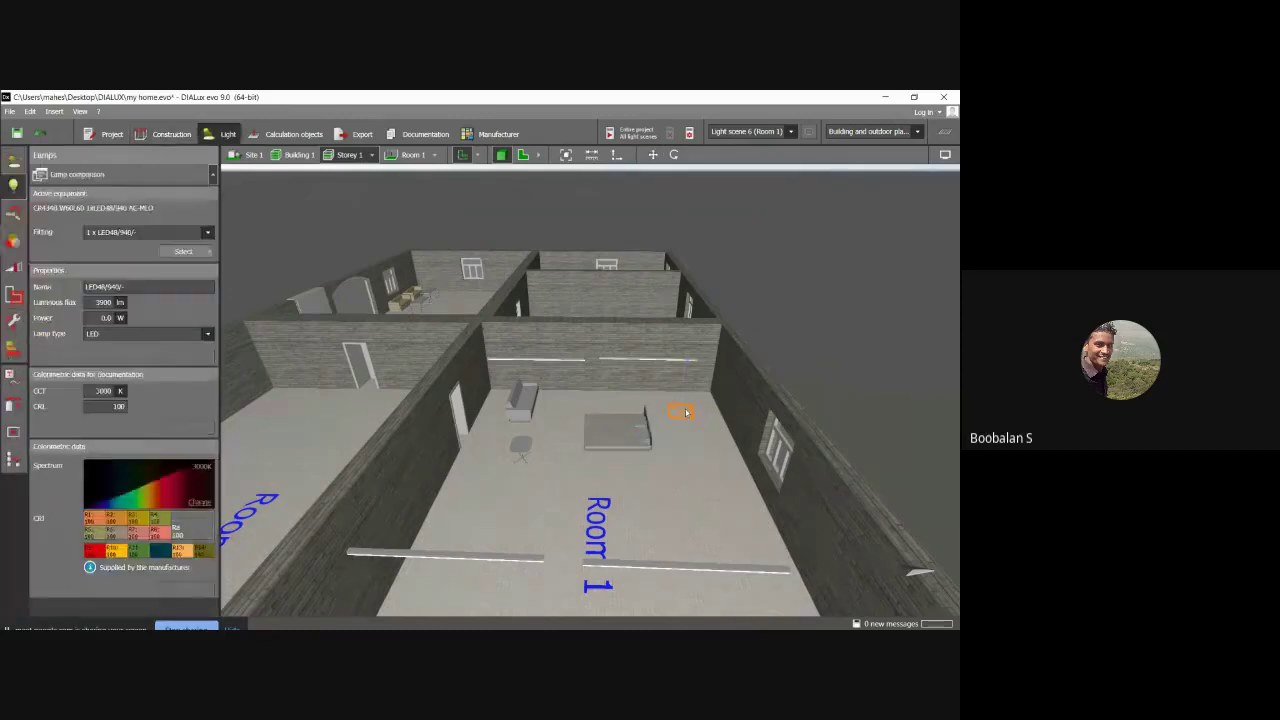
click(686, 413)
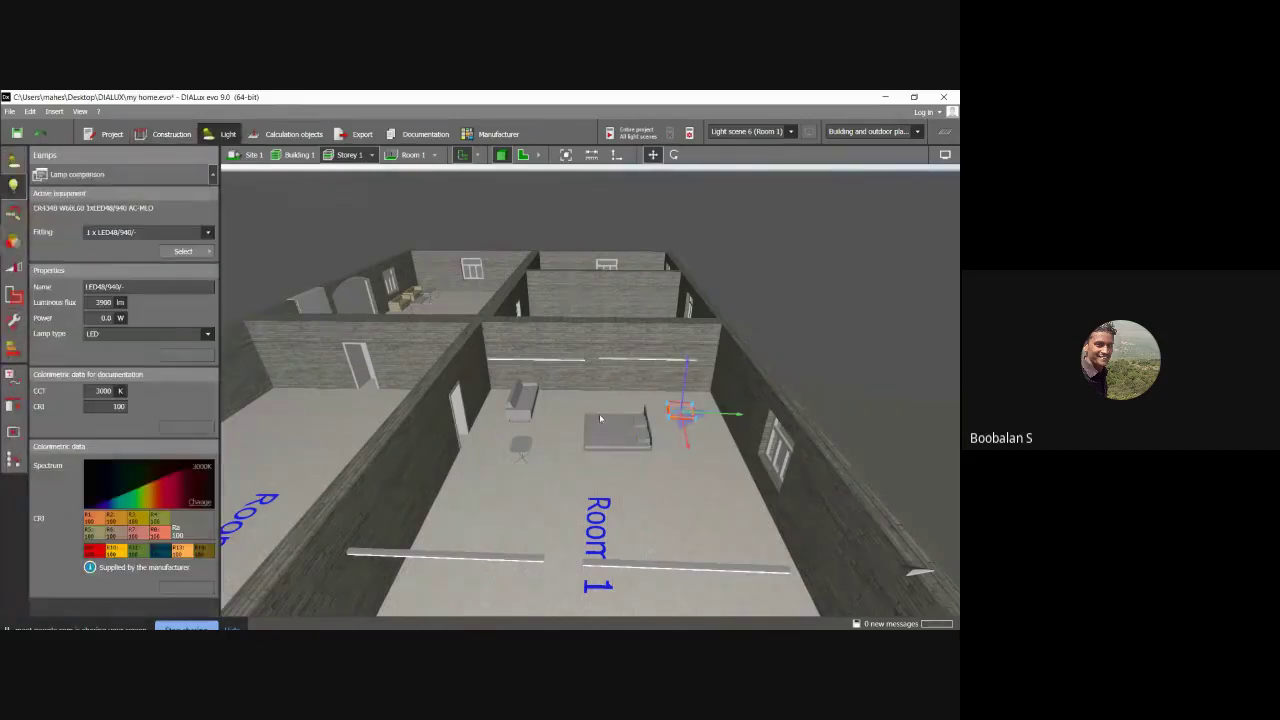
click(542, 427)
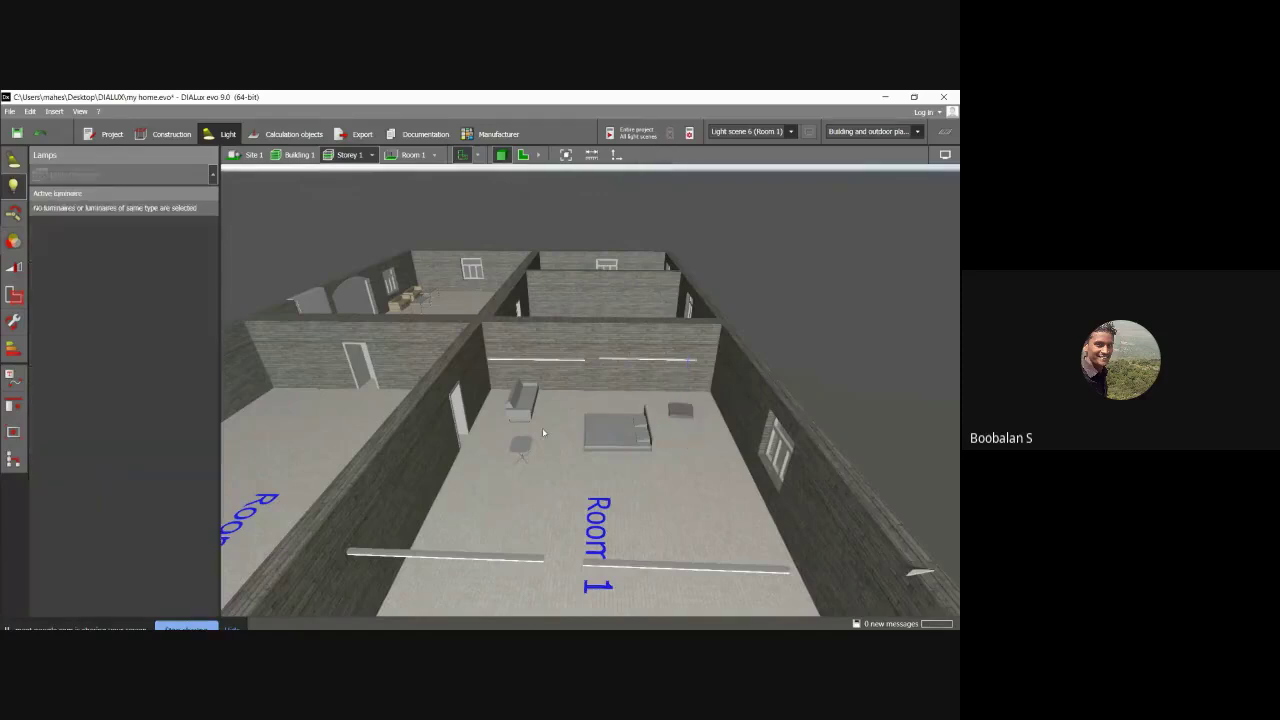
Copy the CR434B luminaire beside the bed across Room 1 to the sofa and round table side.
click(683, 413)
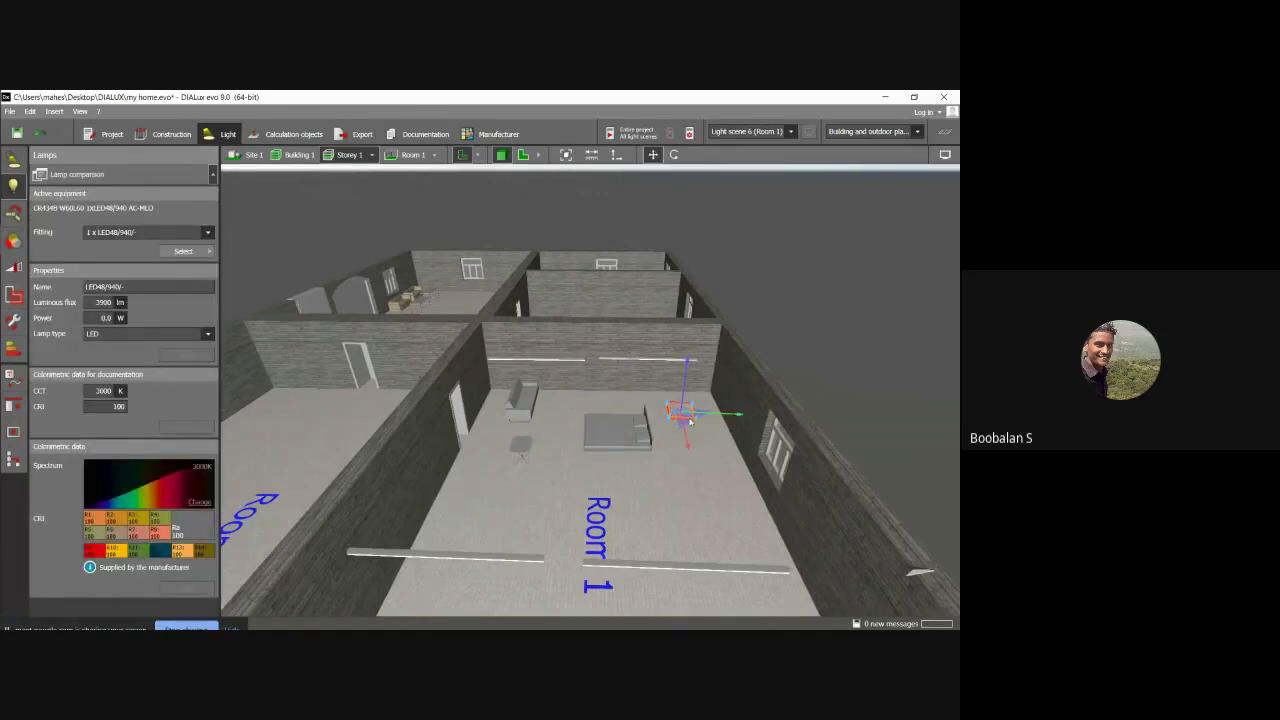
drag(678, 432, 455, 398)
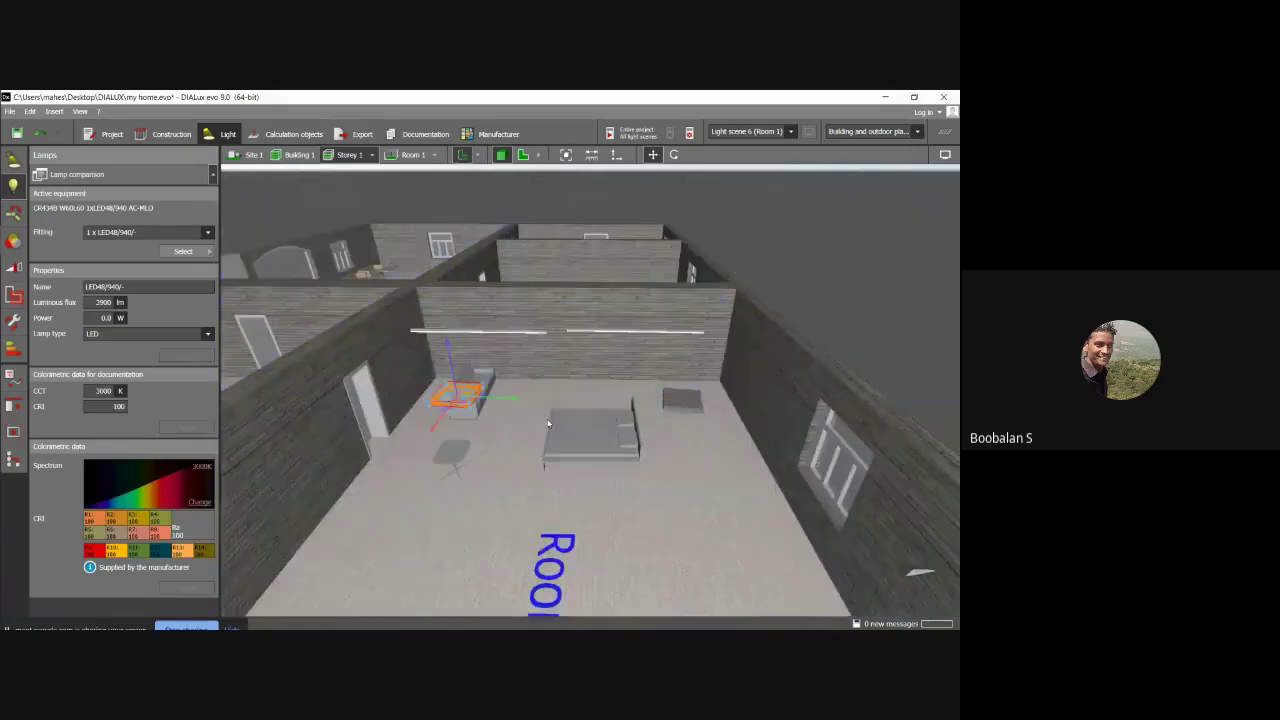
key(ctrl+z)
middle_drag(685, 404, 700, 458)
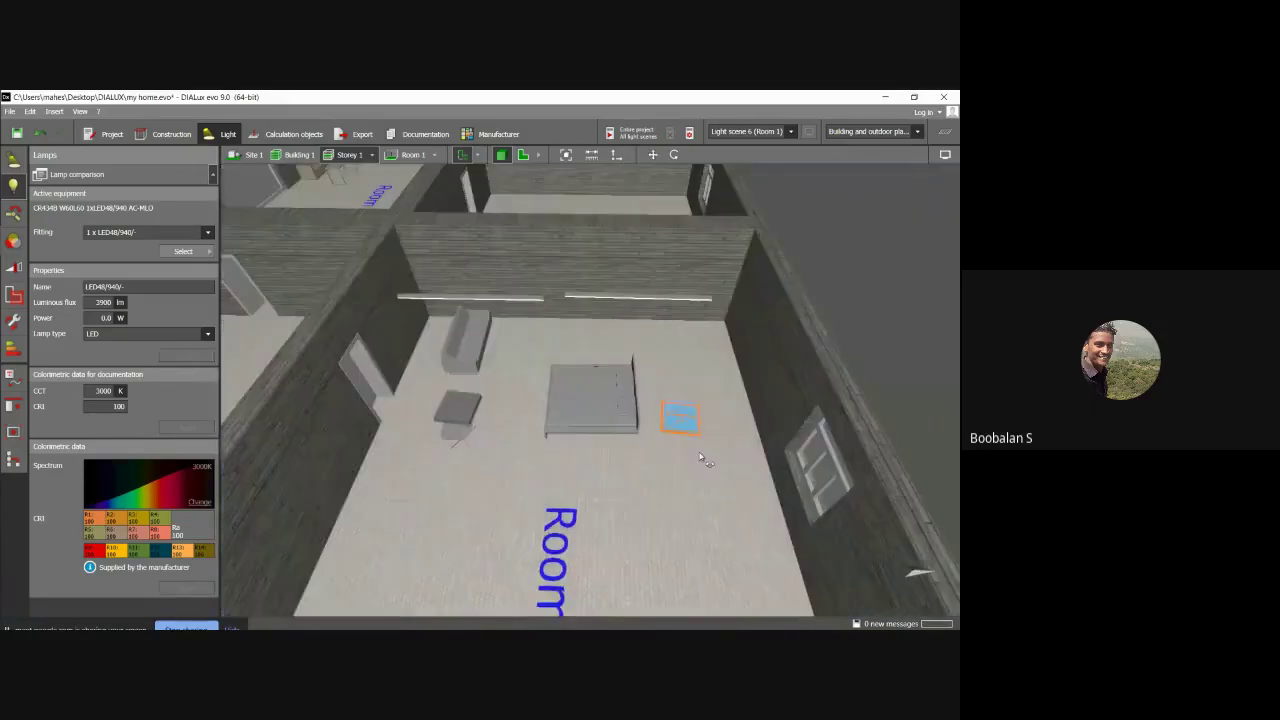
right_drag(700, 458, 704, 486)
Copy the window-side CR434B luminaire a short distance toward the far bed in Room 1.
click(459, 428)
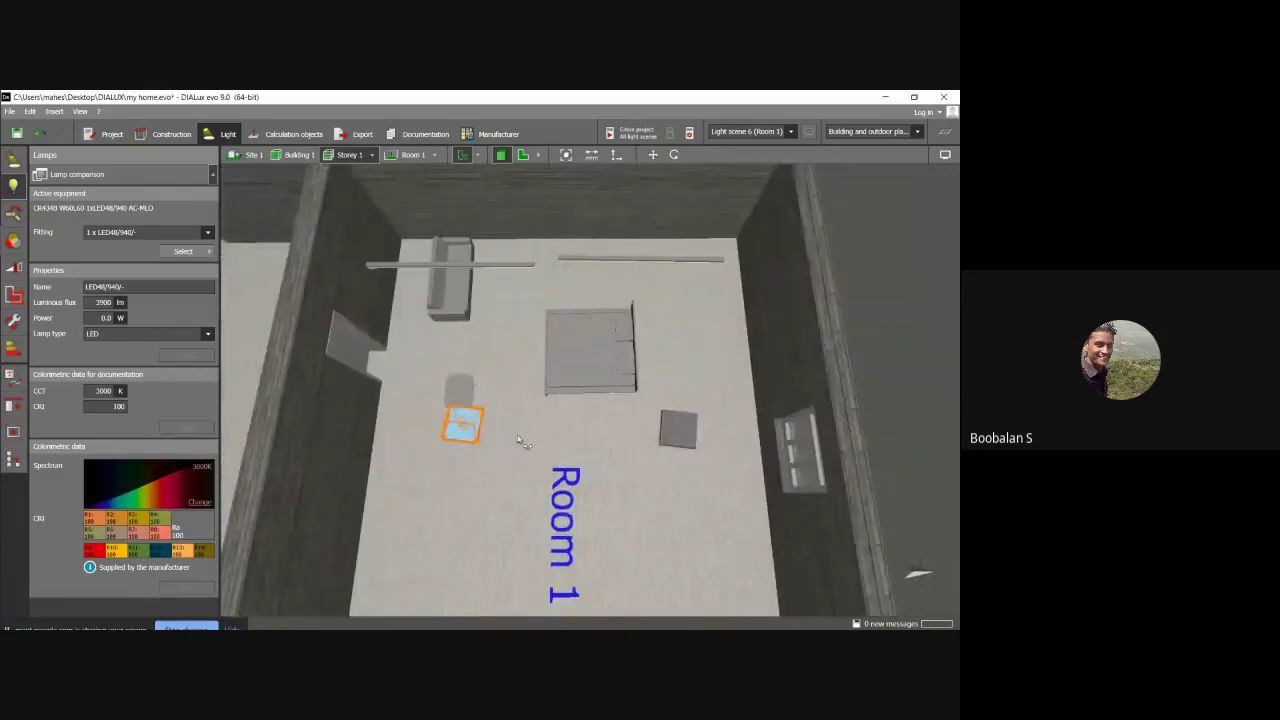
right_drag(517, 436, 334, 427)
click(497, 414)
right_drag(494, 409, 456, 403)
click(652, 154)
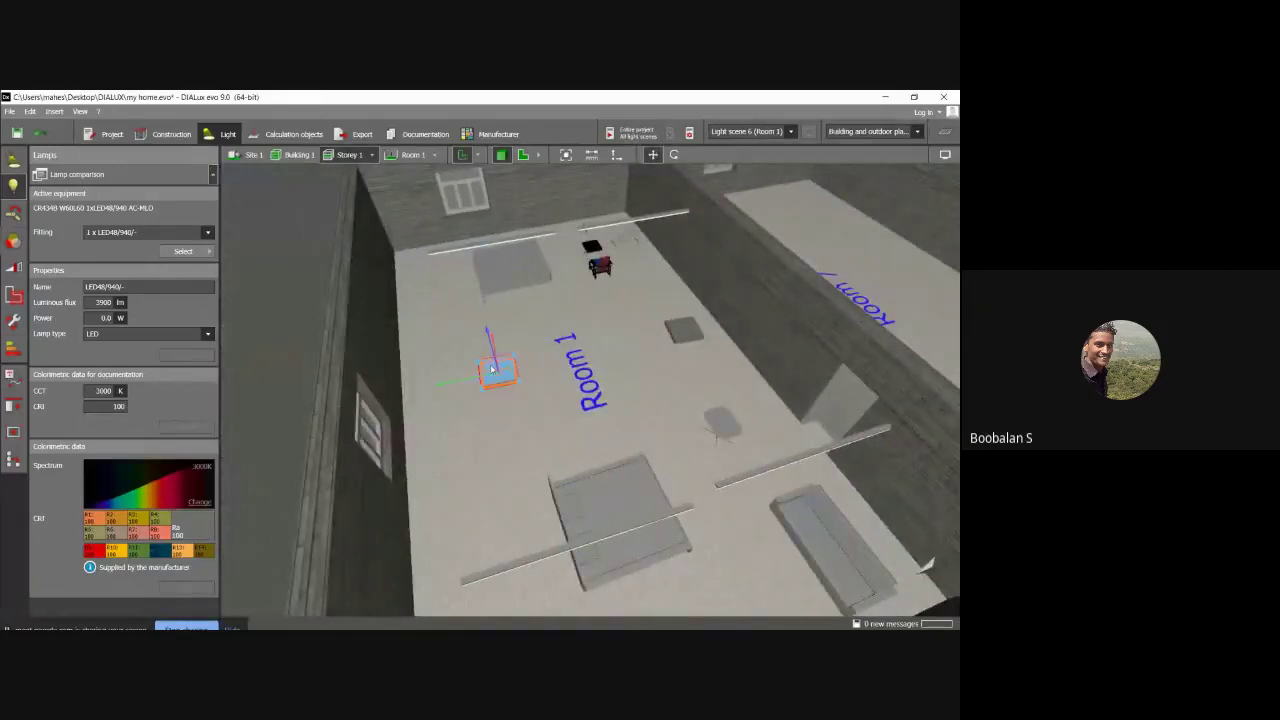
drag(488, 366, 482, 338)
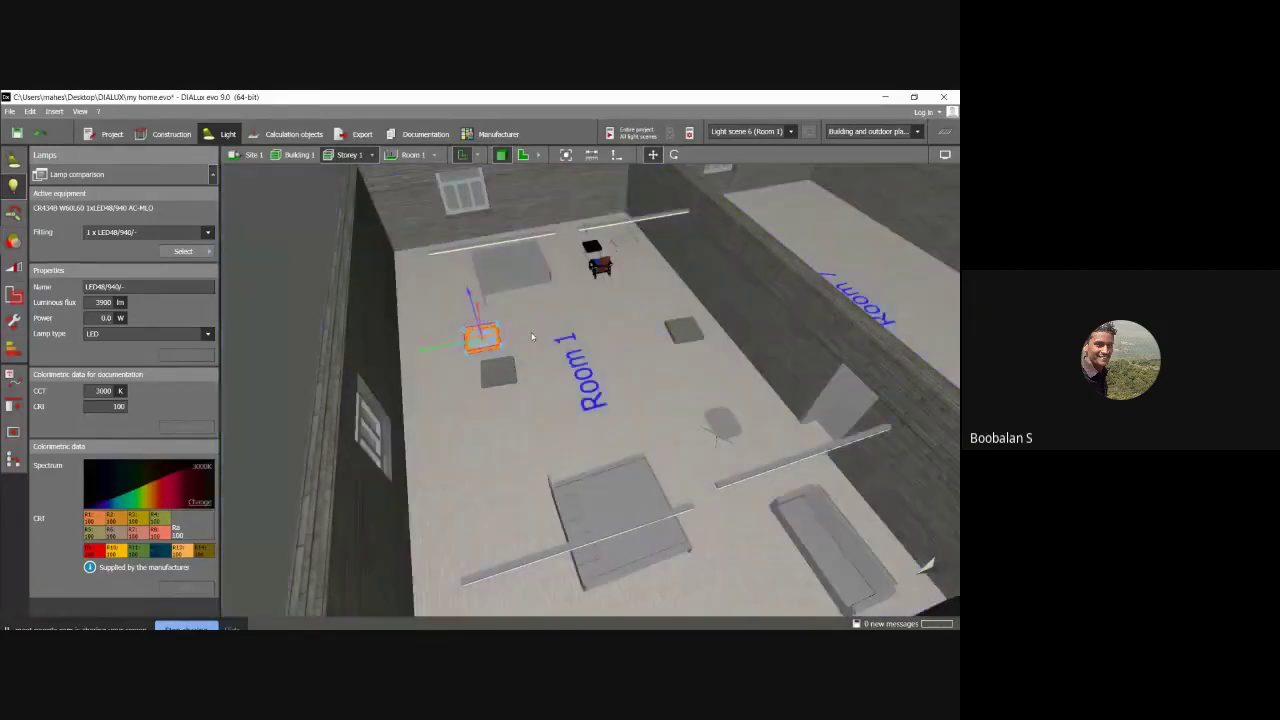
Move the original window-side CR434B luminaire away from its copy, toward the bed opposite the sofa.
click(499, 369)
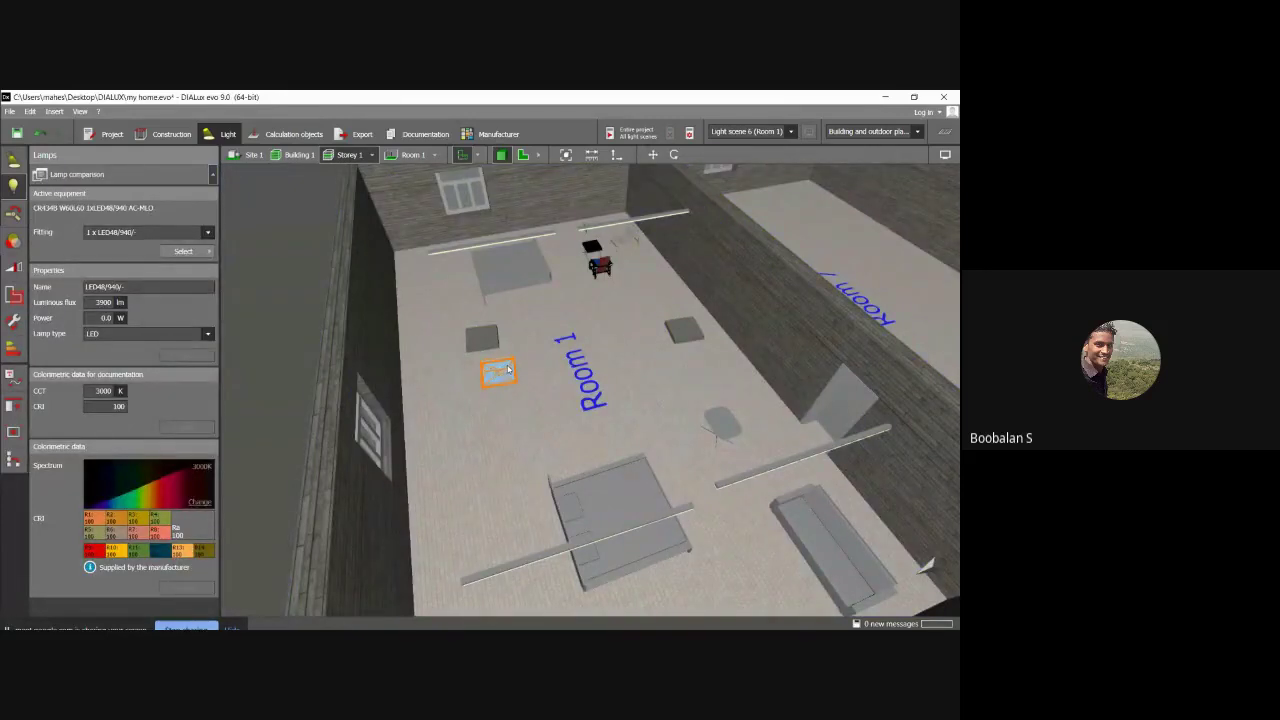
click(496, 350)
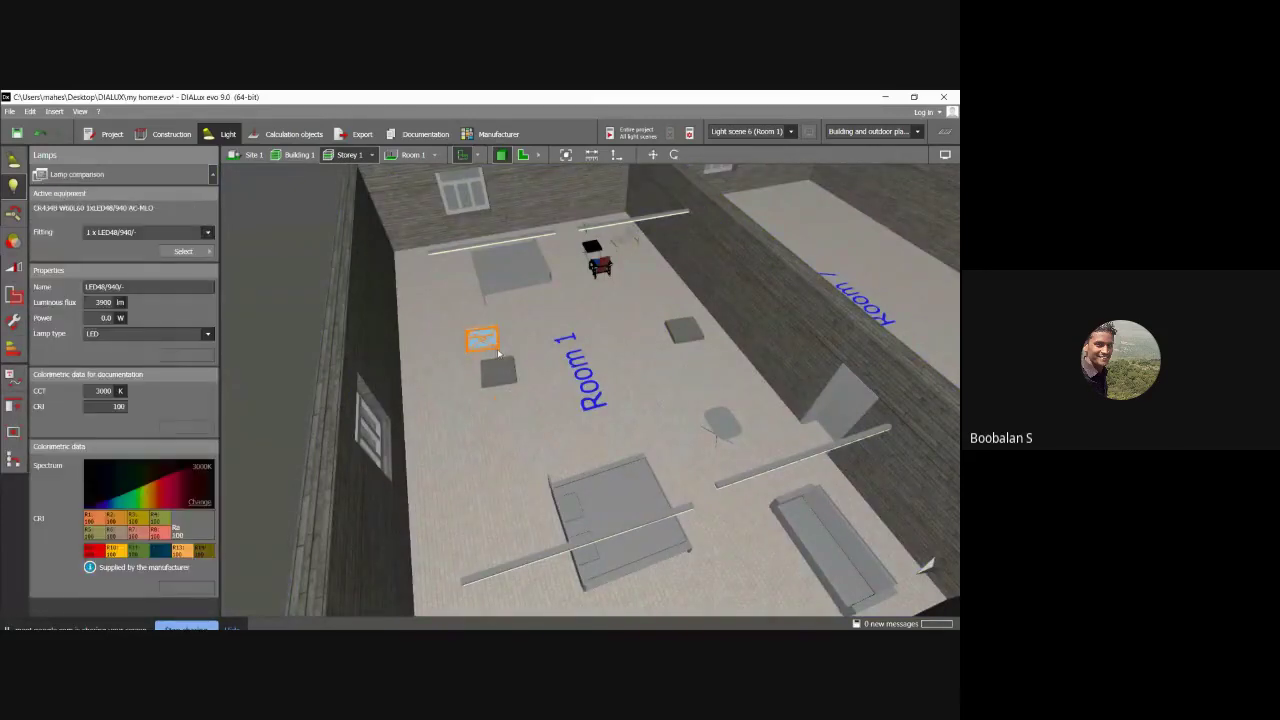
click(499, 368)
right_click(500, 362)
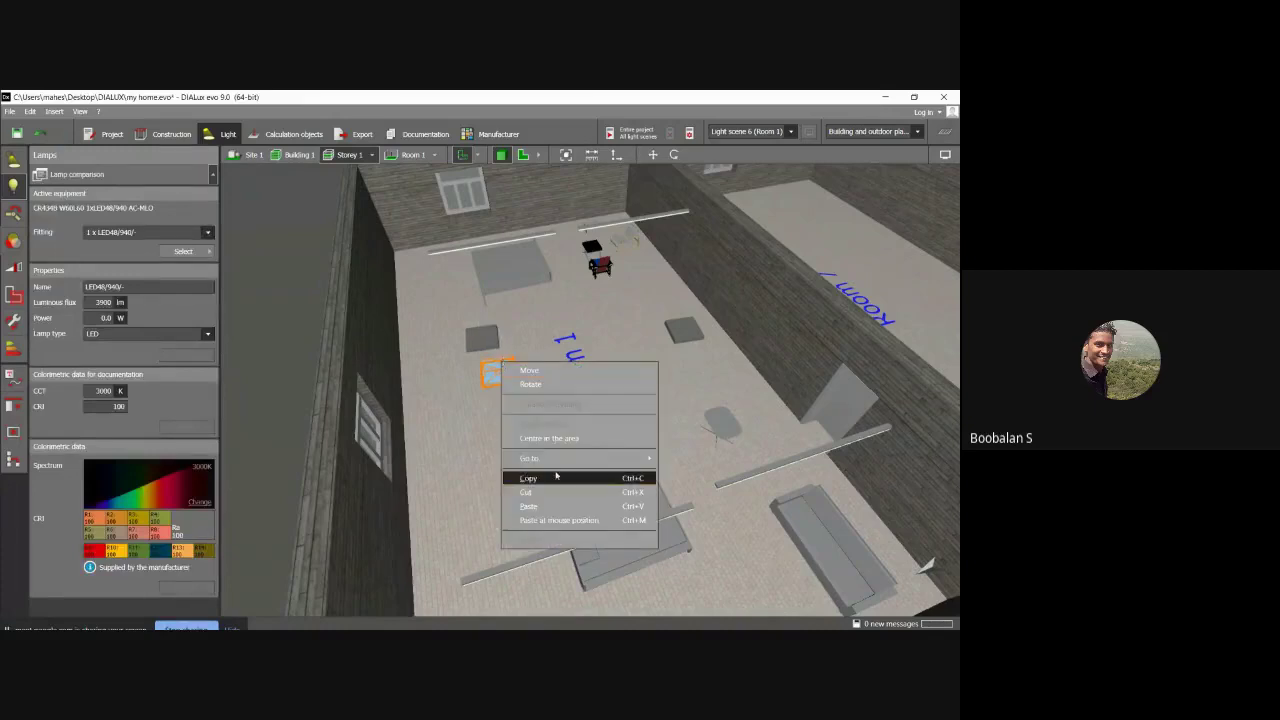
click(600, 315)
click(499, 372)
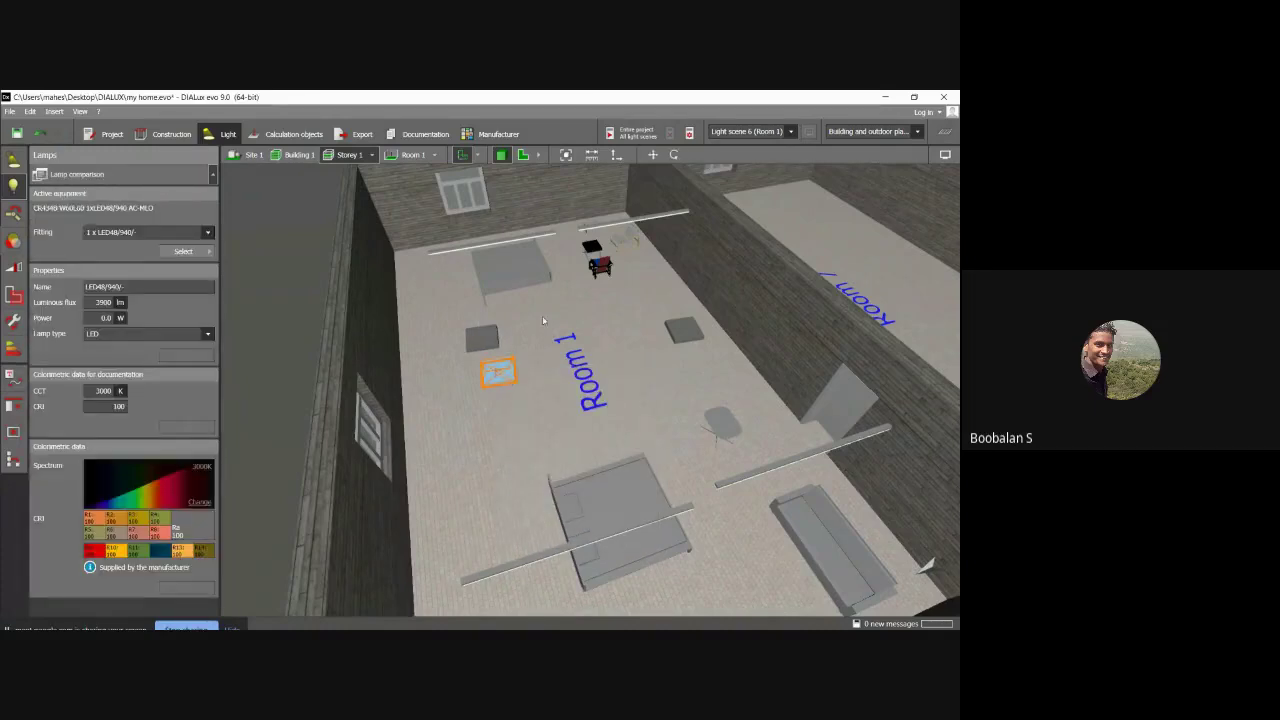
click(652, 154)
right_click(496, 370)
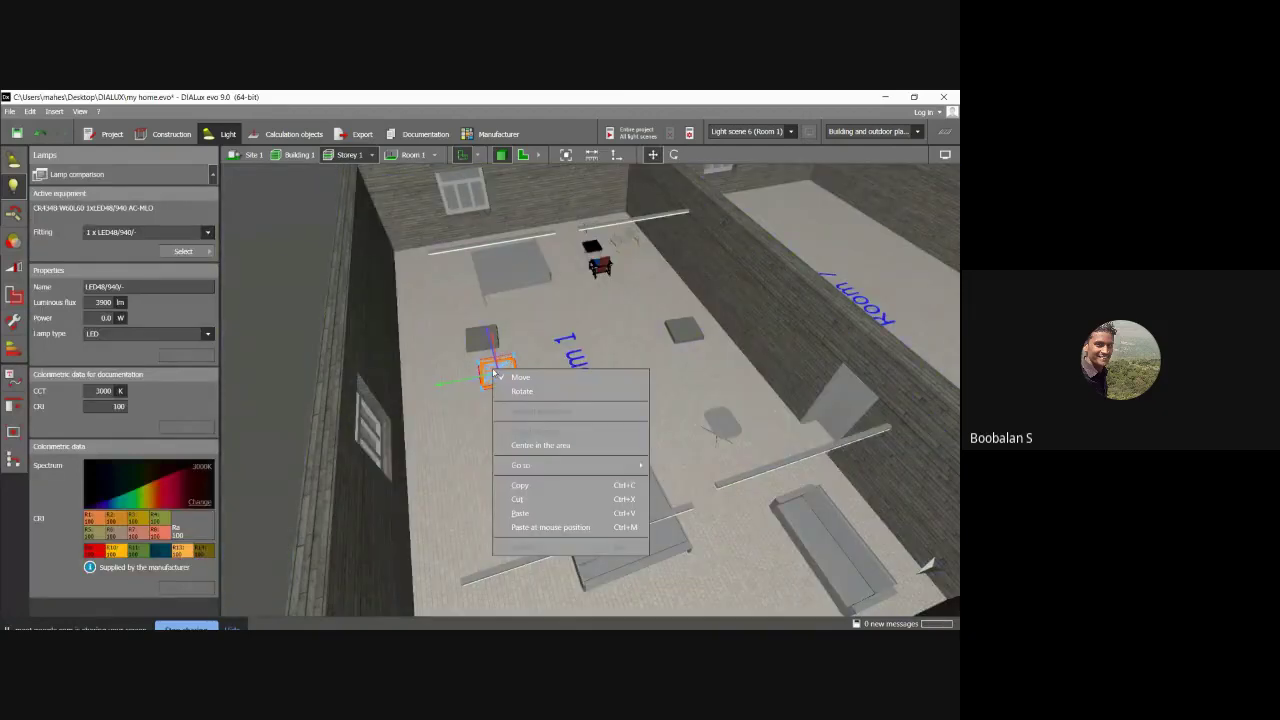
key(Escape)
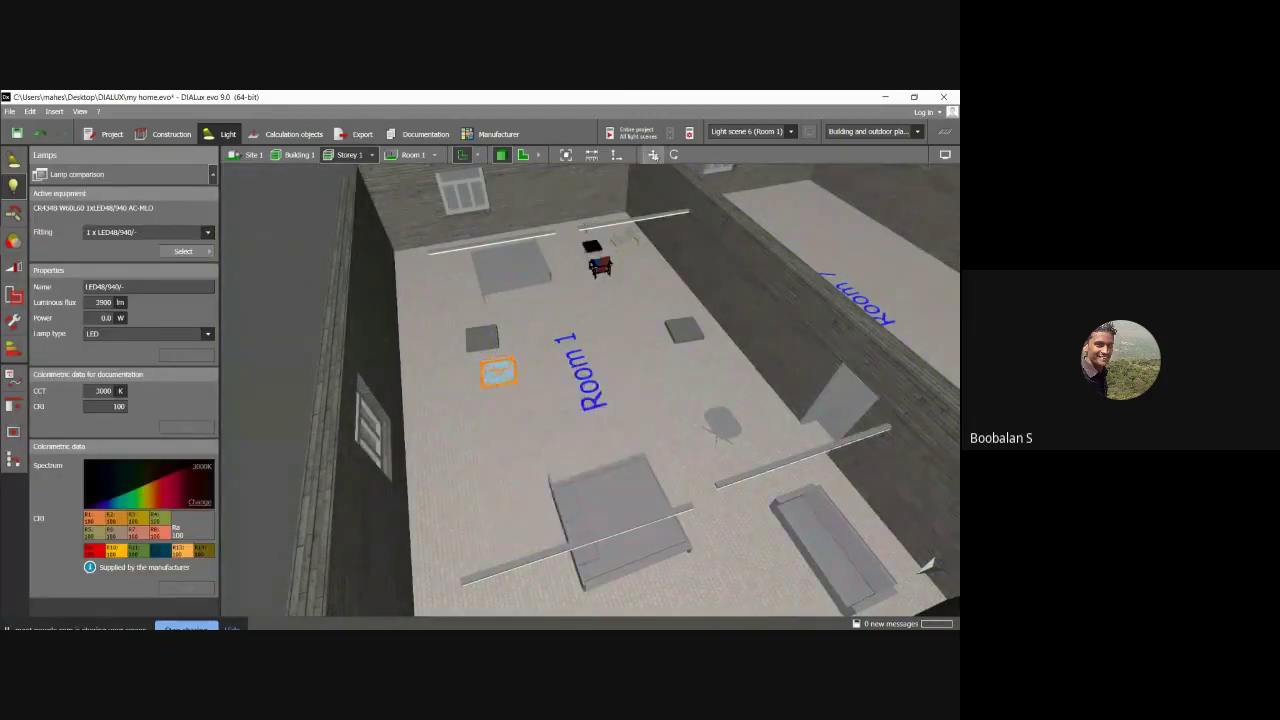
drag(496, 382, 471, 437)
Move the copied window-side CR434B luminaire closer to the window wall and the far bed.
click(652, 154)
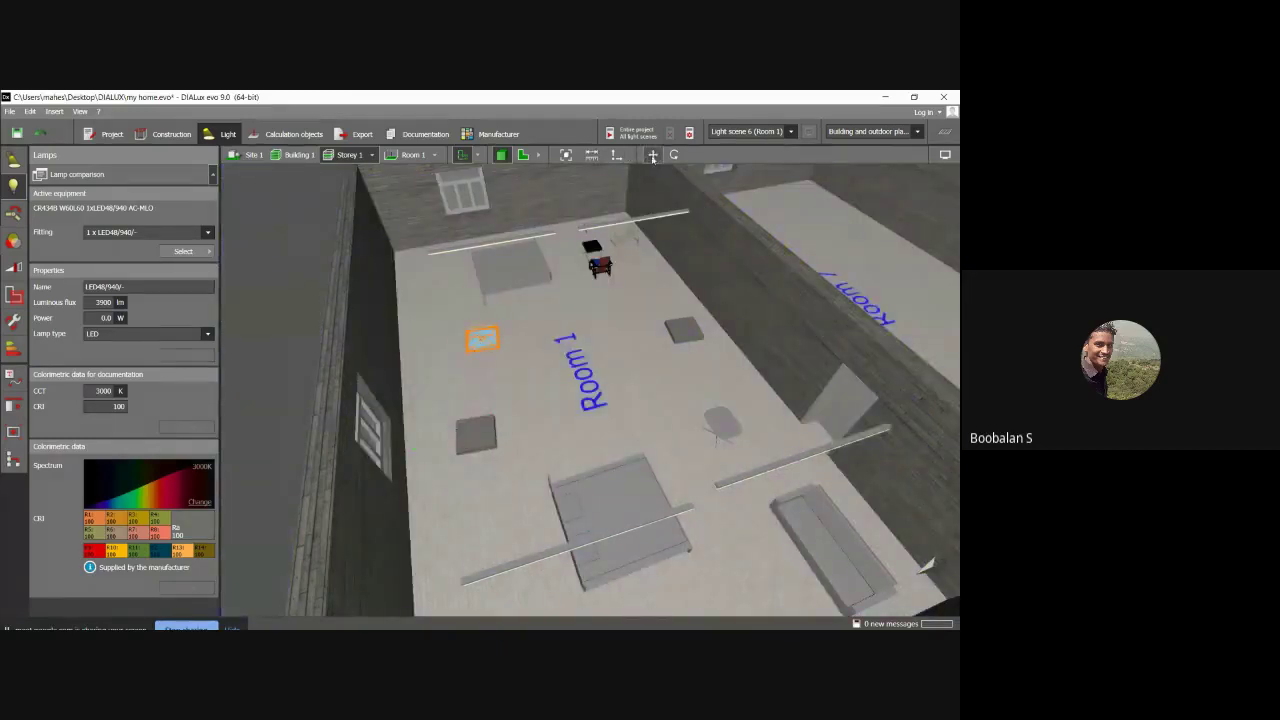
drag(467, 334, 436, 316)
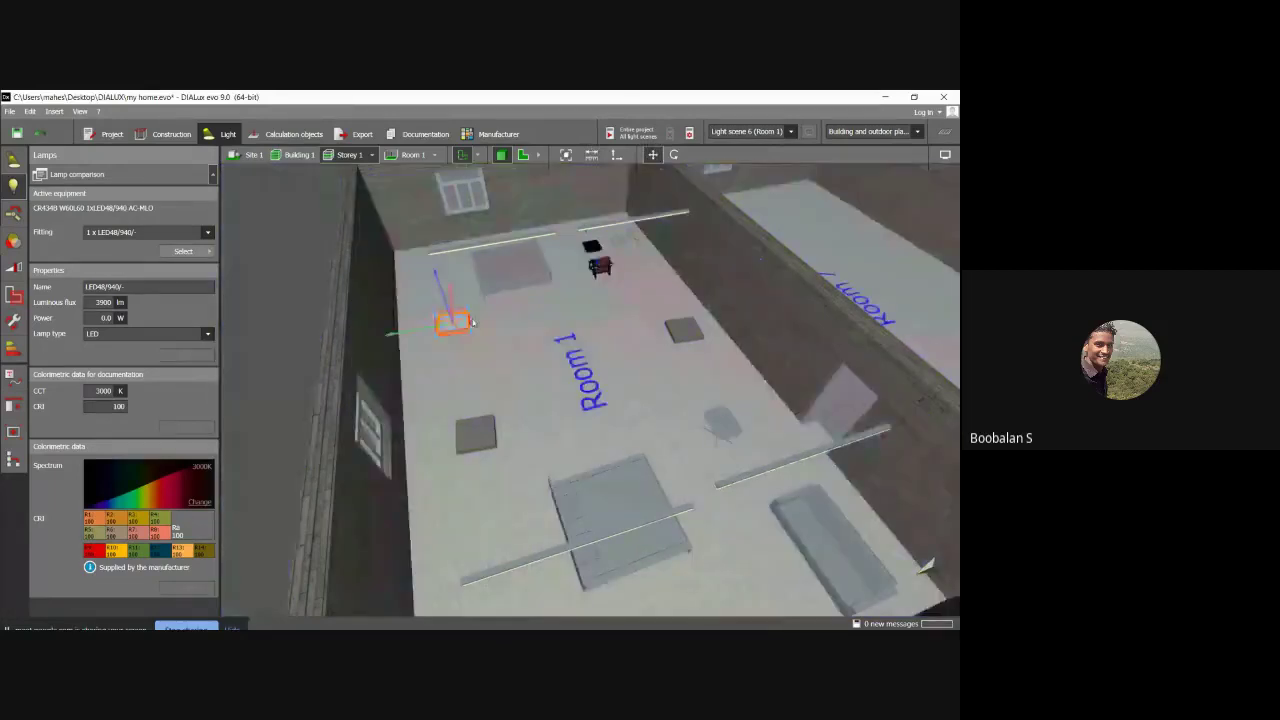
click(611, 200)
Move the CR434B luminaire on the door side of Room 1 toward the round table.
click(685, 334)
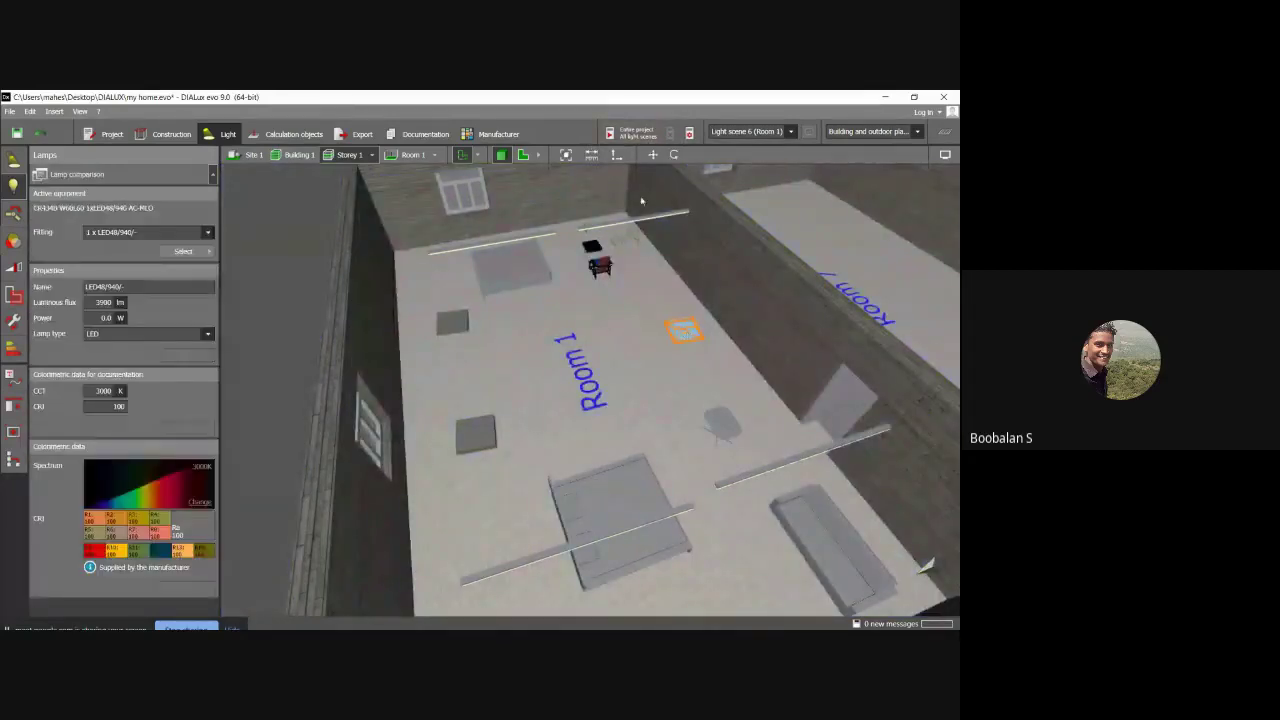
click(652, 154)
drag(684, 332, 690, 391)
click(608, 339)
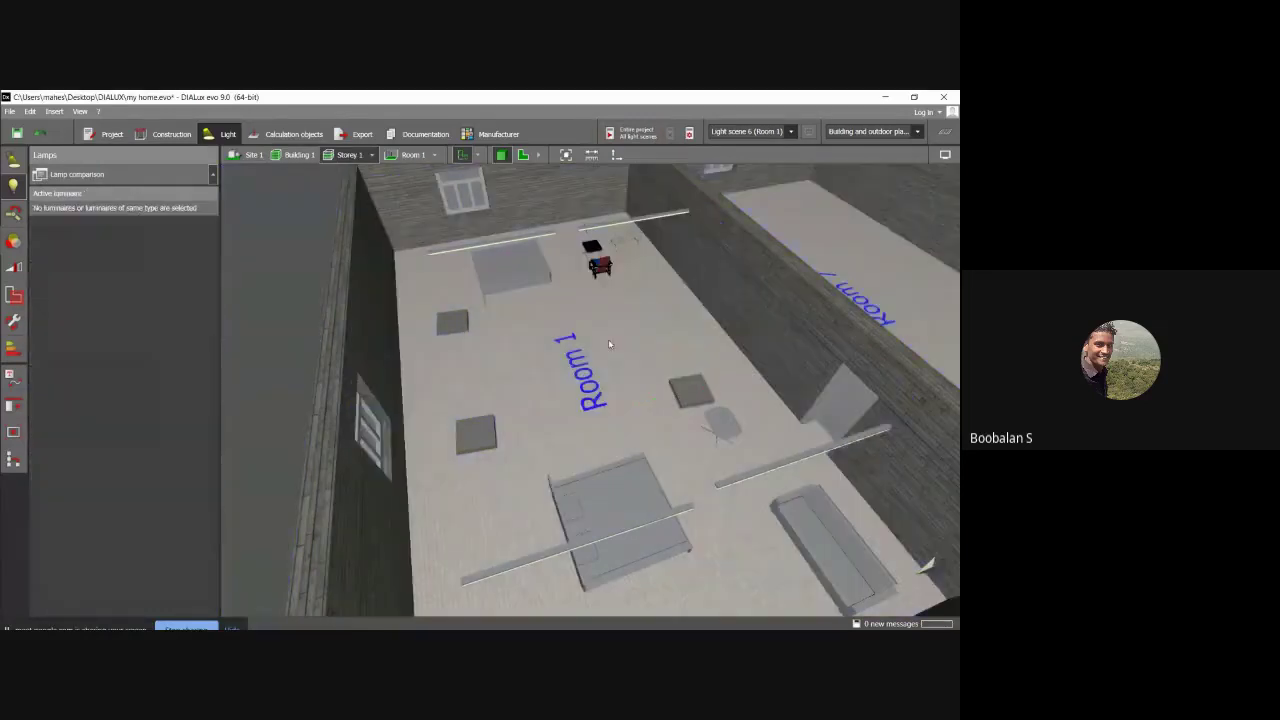
Copy the CR434B luminaire near the round table to the area beside the small black table and chair.
click(695, 390)
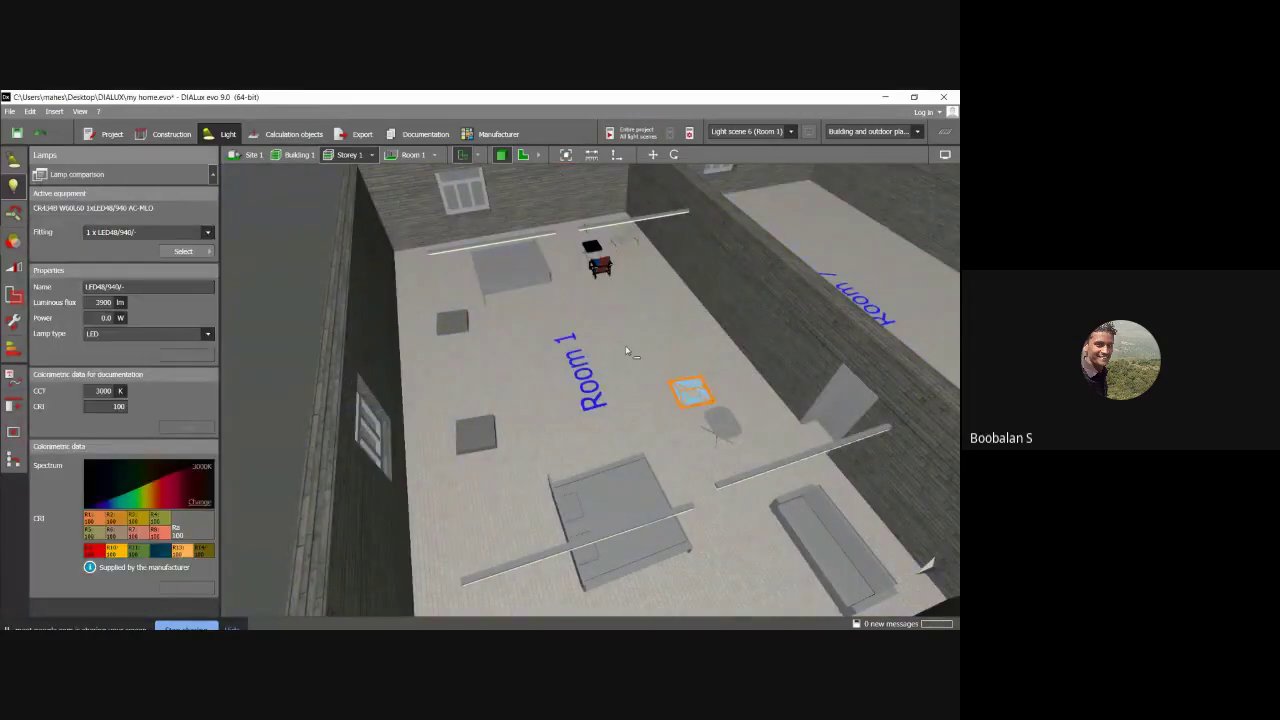
click(608, 321)
drag(690, 392, 637, 296)
click(532, 295)
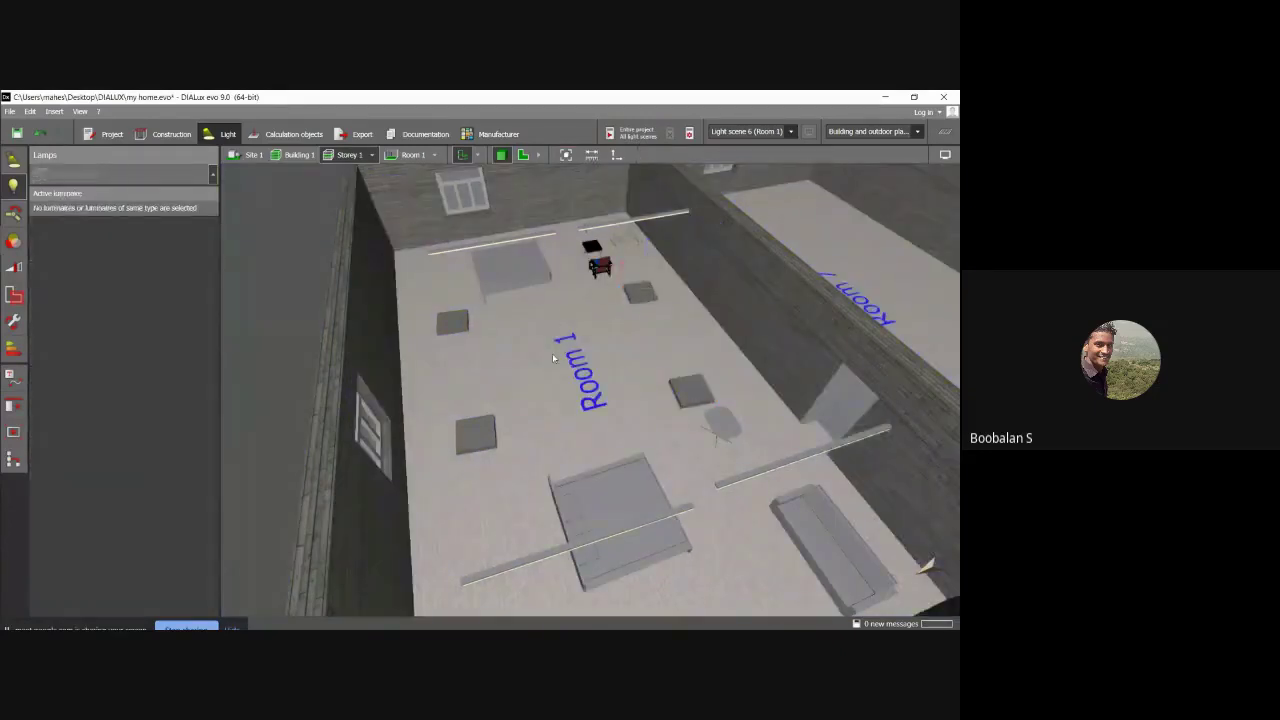
Adjust the position of the CR434B luminaire near the round table and inspect the luminaire layout of Room 1.
scroll(562, 360, down, 2)
middle_drag(538, 338, 614, 398)
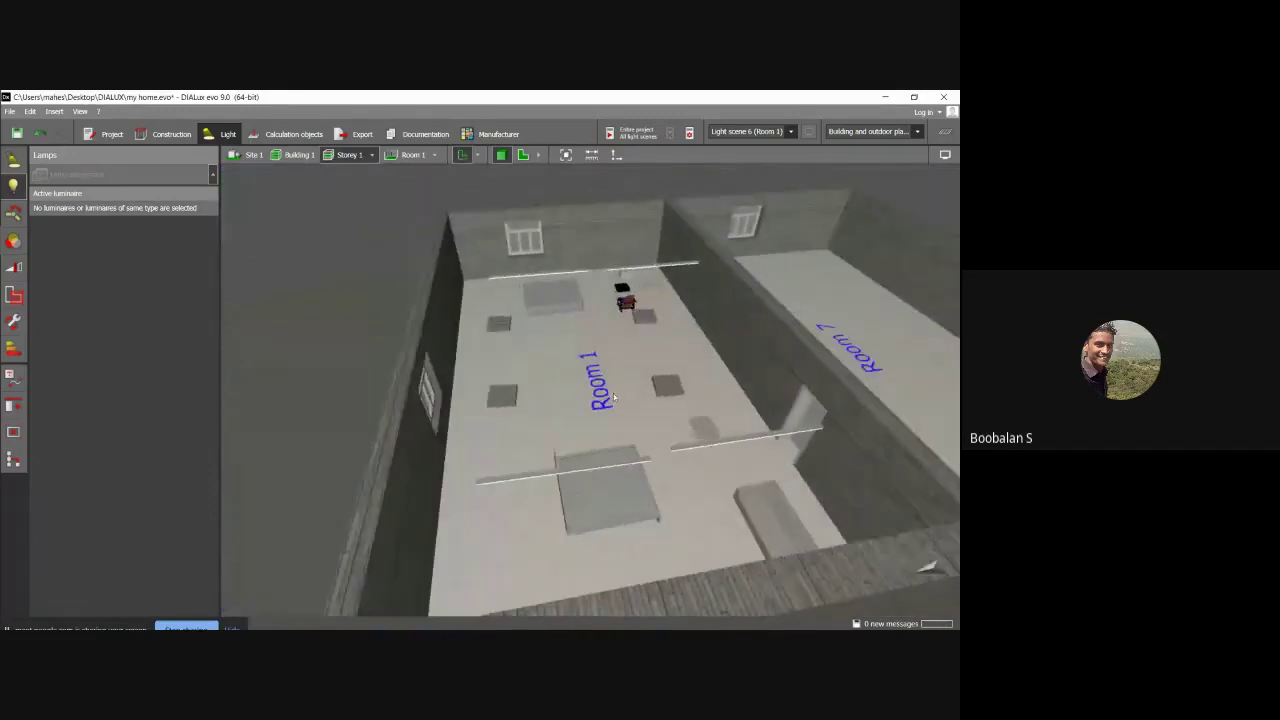
click(676, 392)
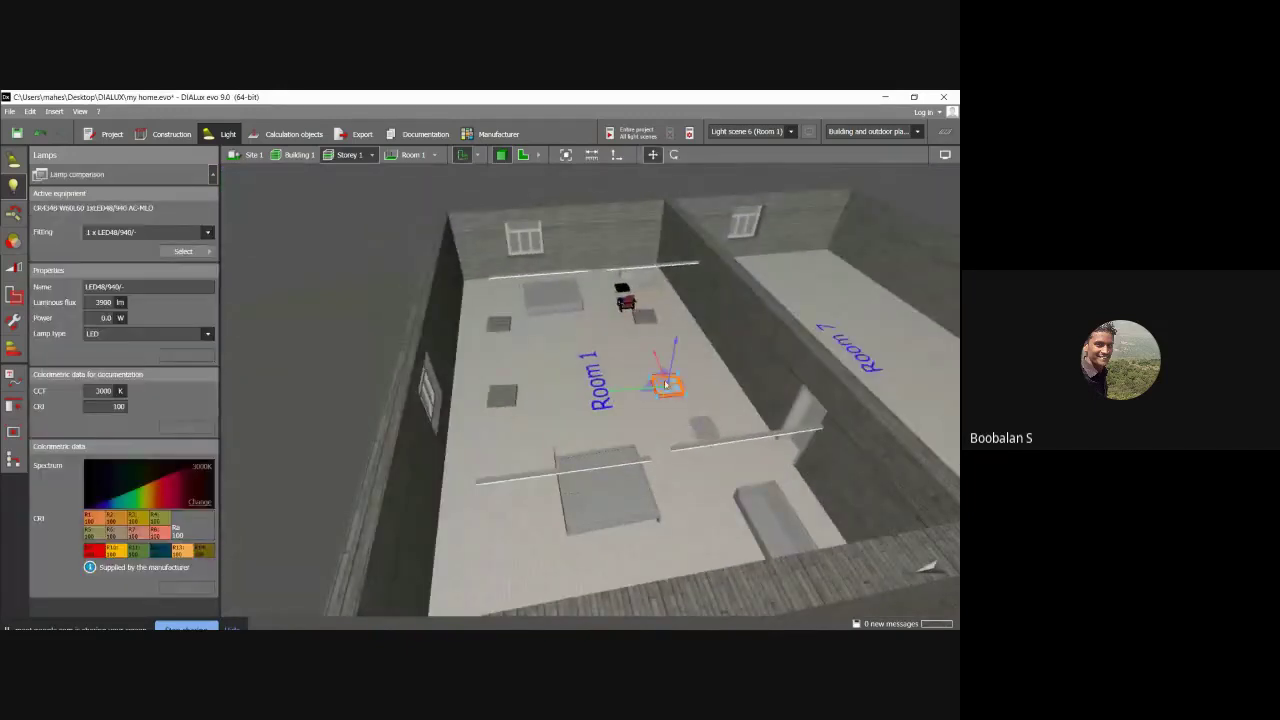
drag(670, 392, 676, 316)
click(558, 348)
right_drag(560, 434, 513, 399)
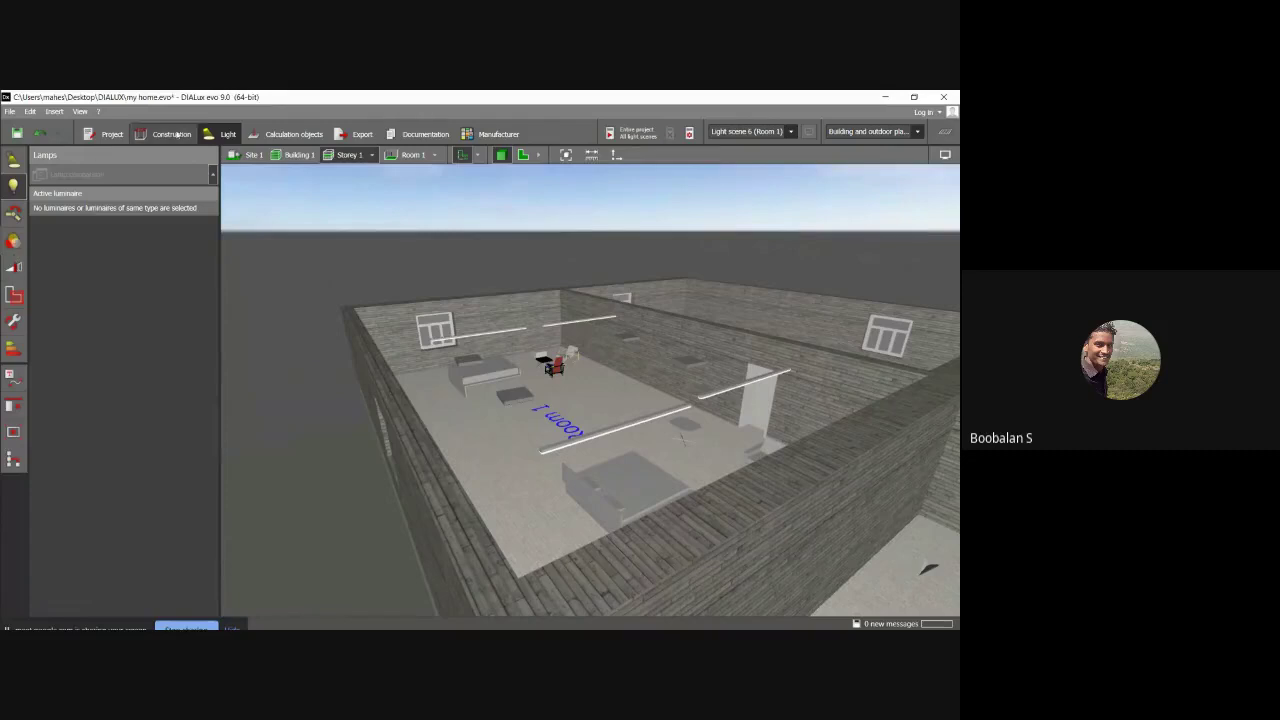
Review the reference sky types of Light scene 6 (Room 1) and keep No daylight selected.
click(14, 268)
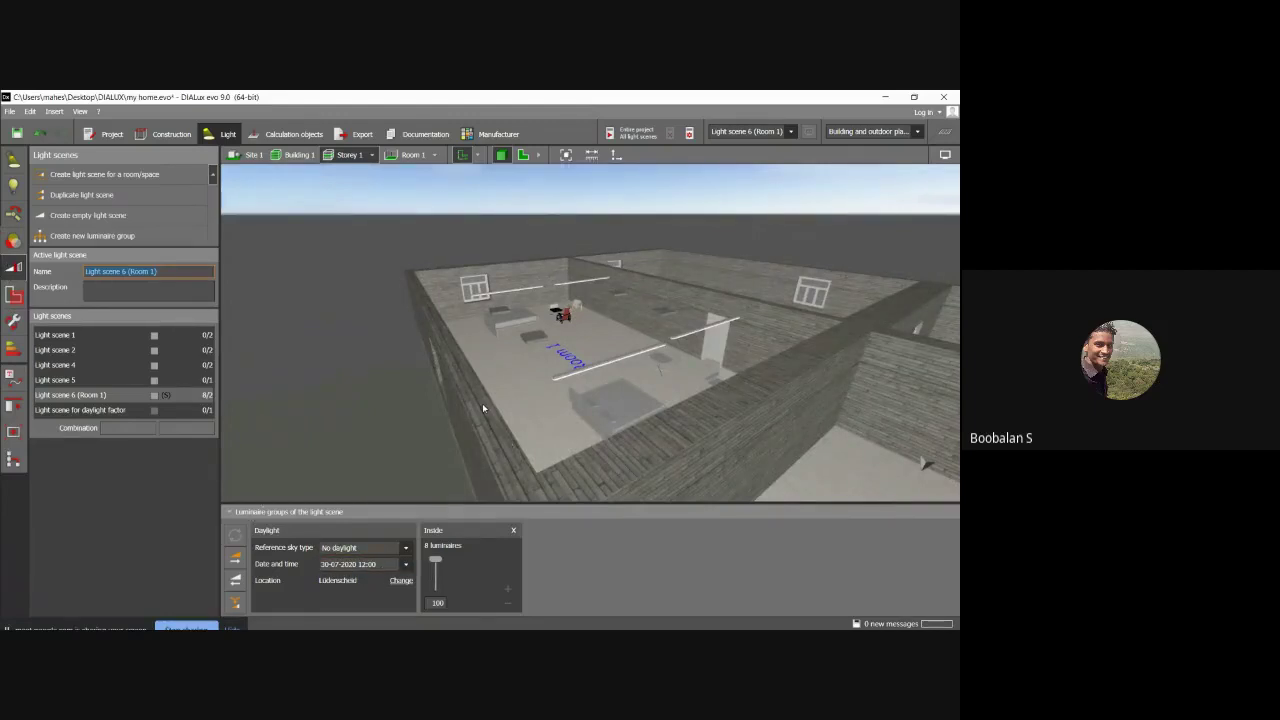
right_drag(482, 403, 536, 435)
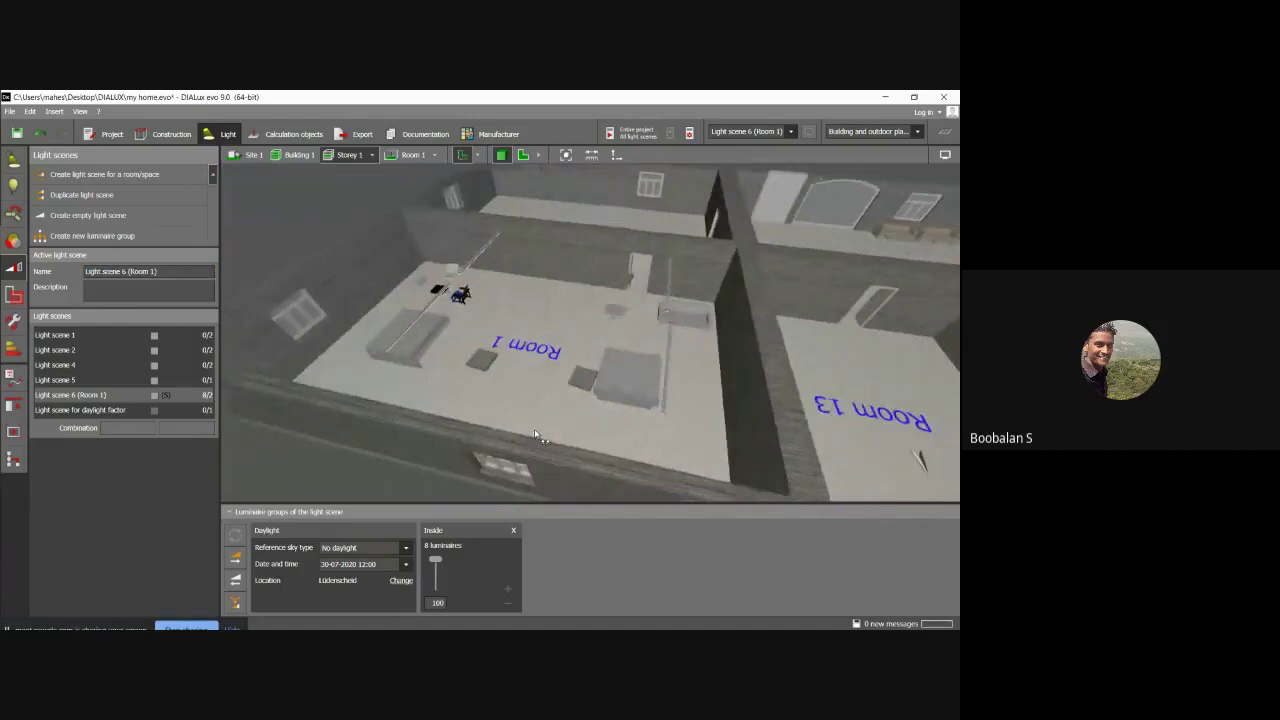
click(406, 548)
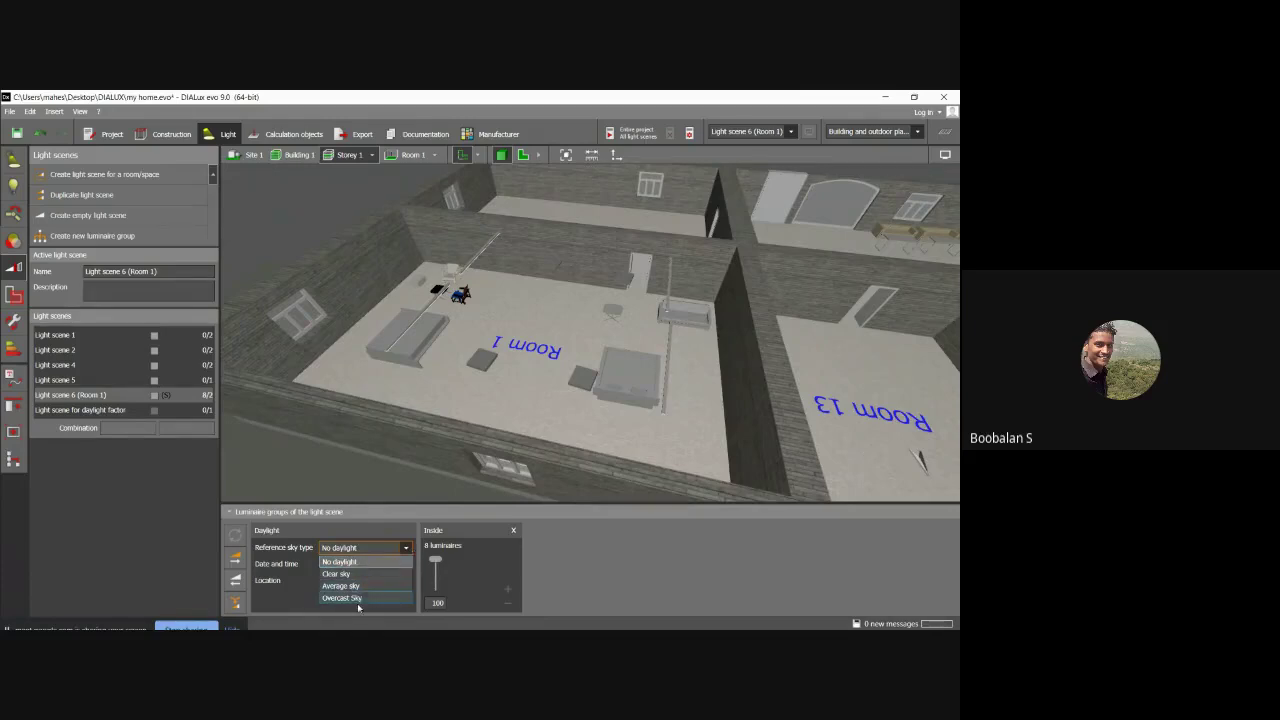
click(340, 561)
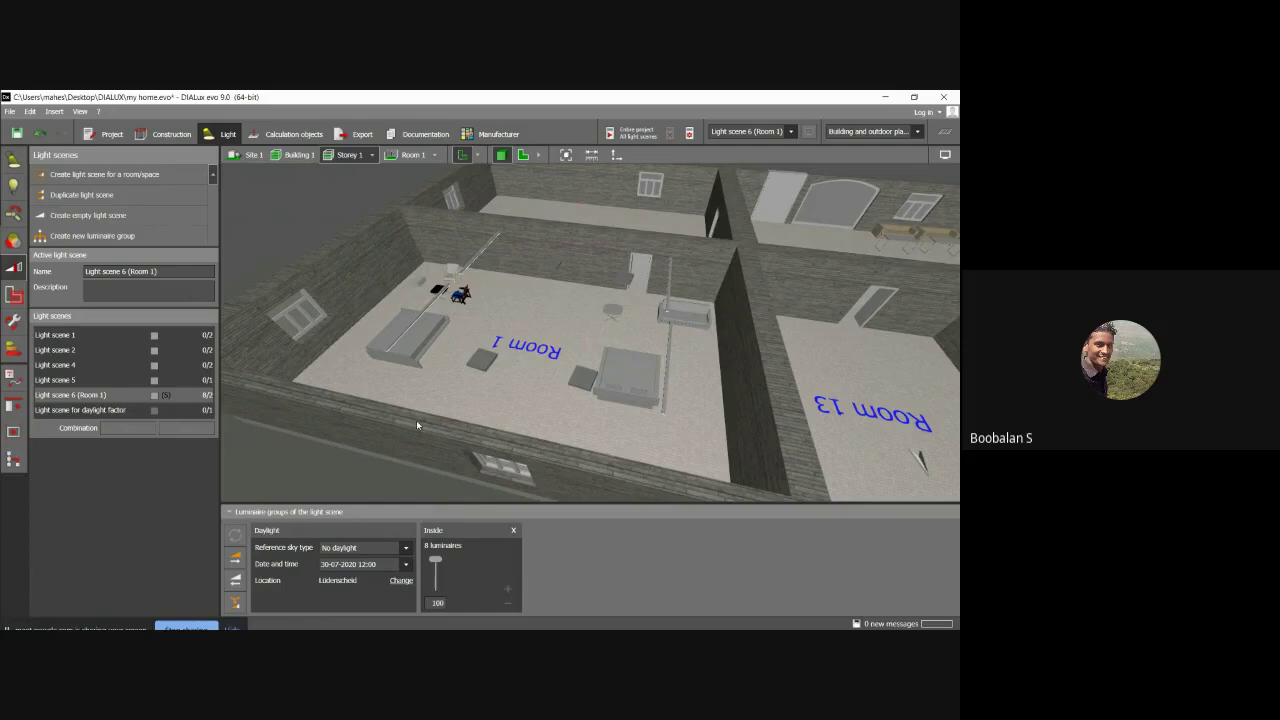
drag(449, 320, 448, 400)
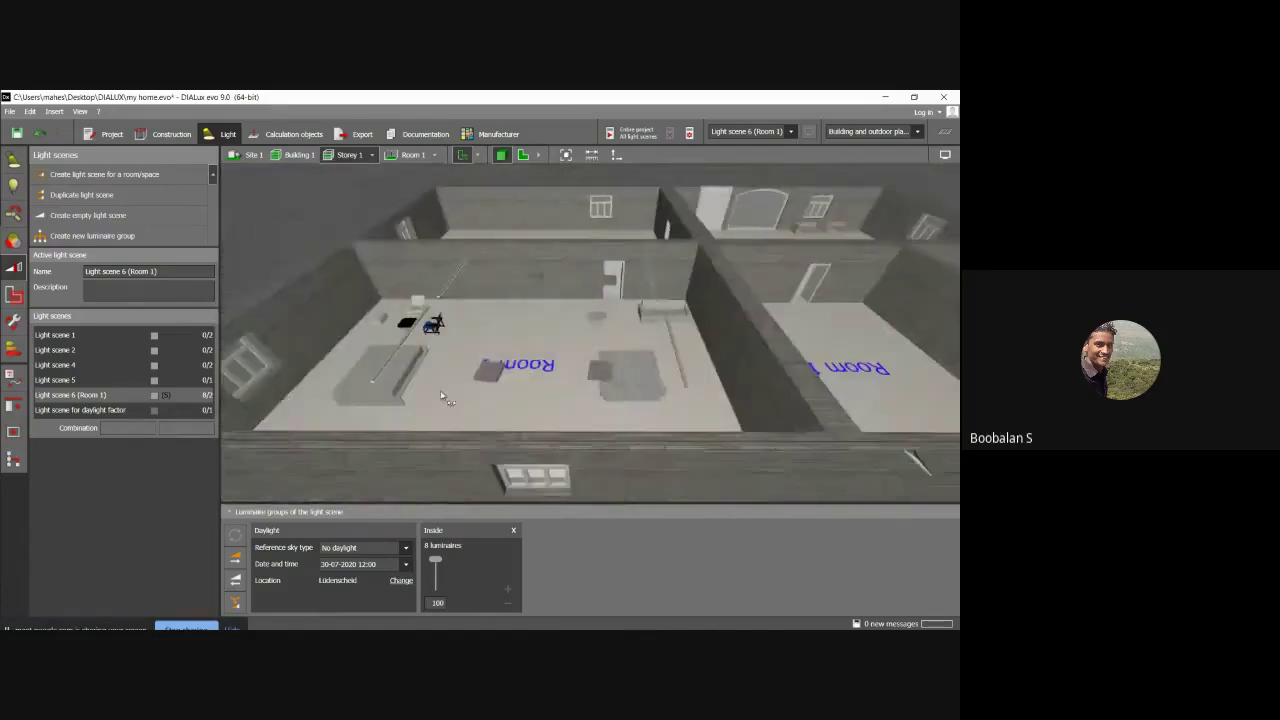
click(406, 549)
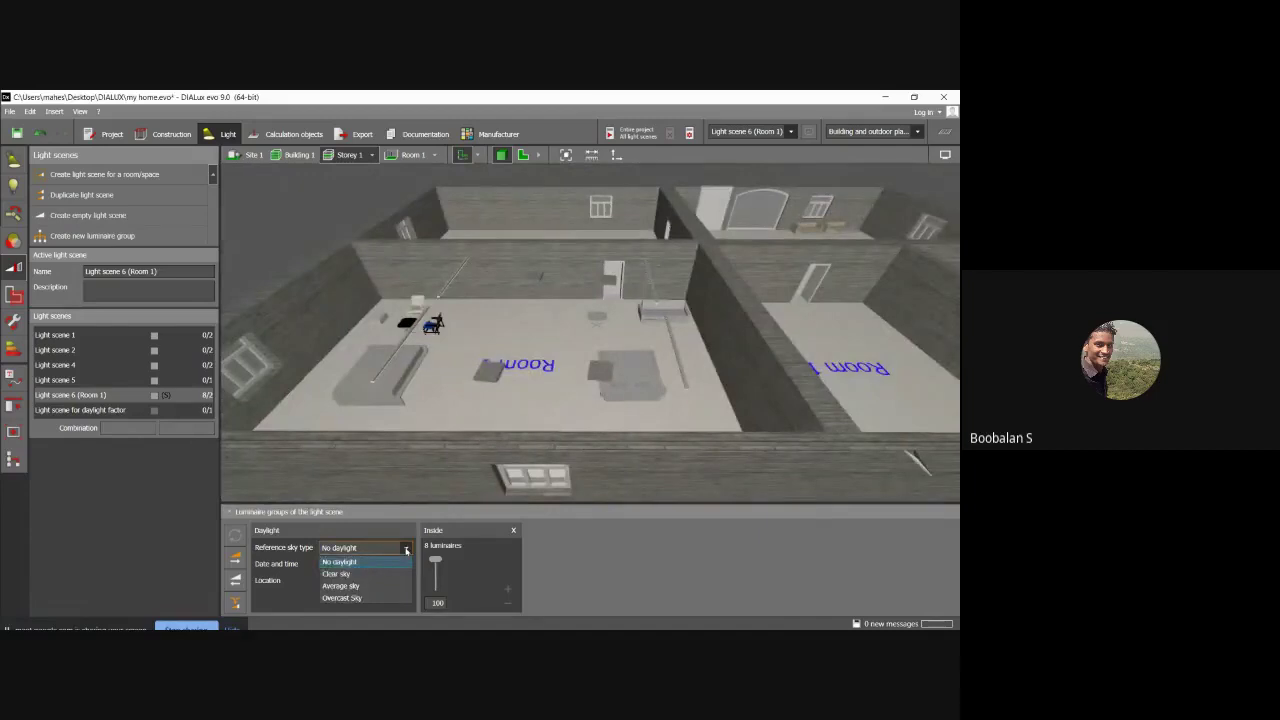
click(340, 562)
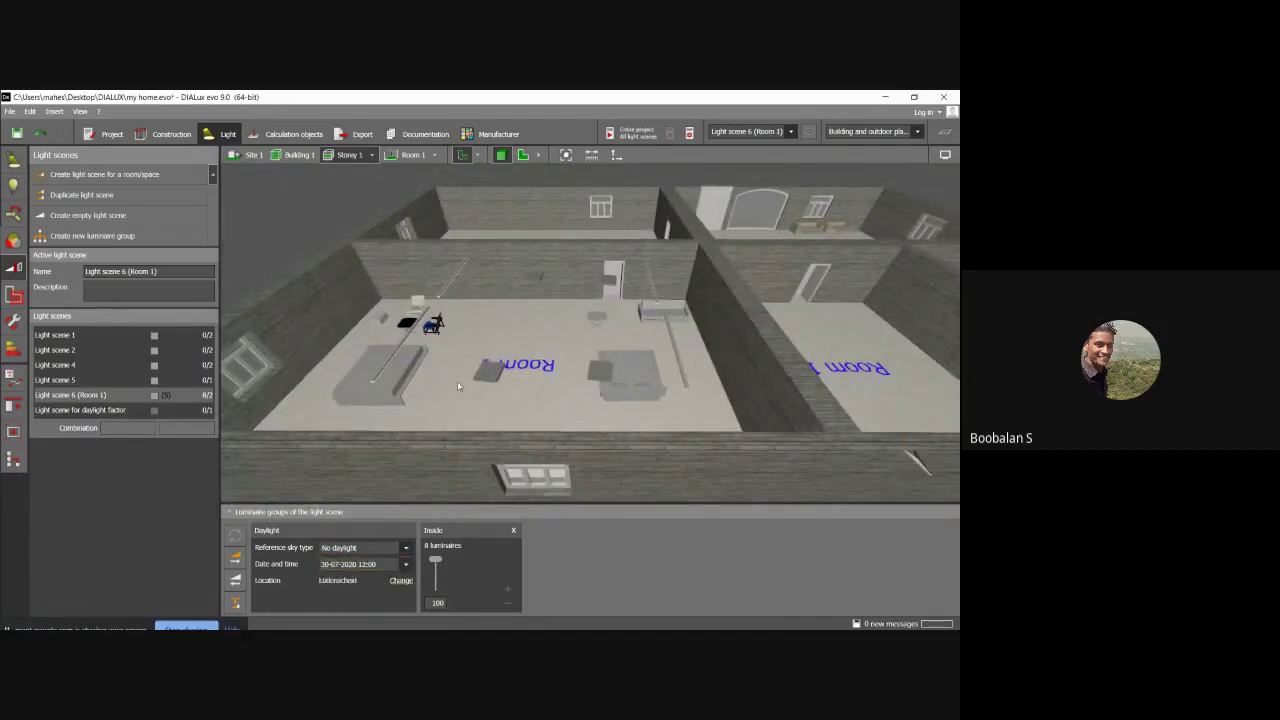
drag(446, 403, 310, 446)
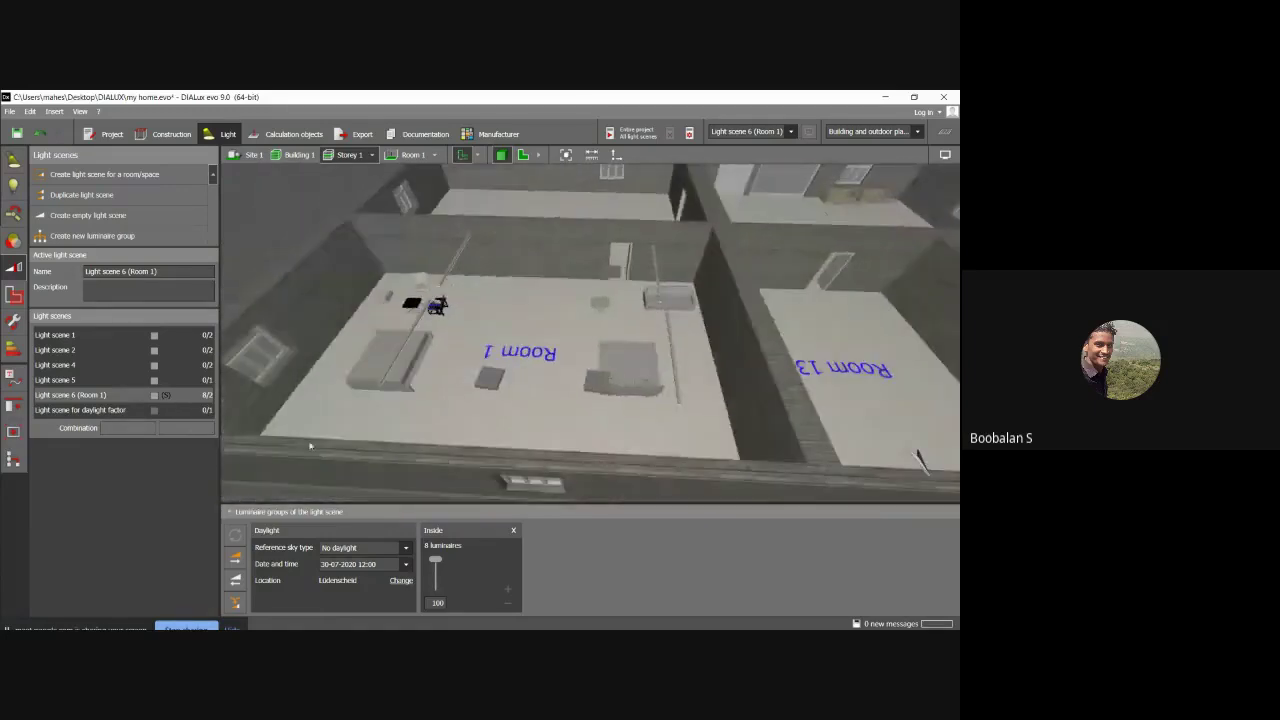
click(384, 549)
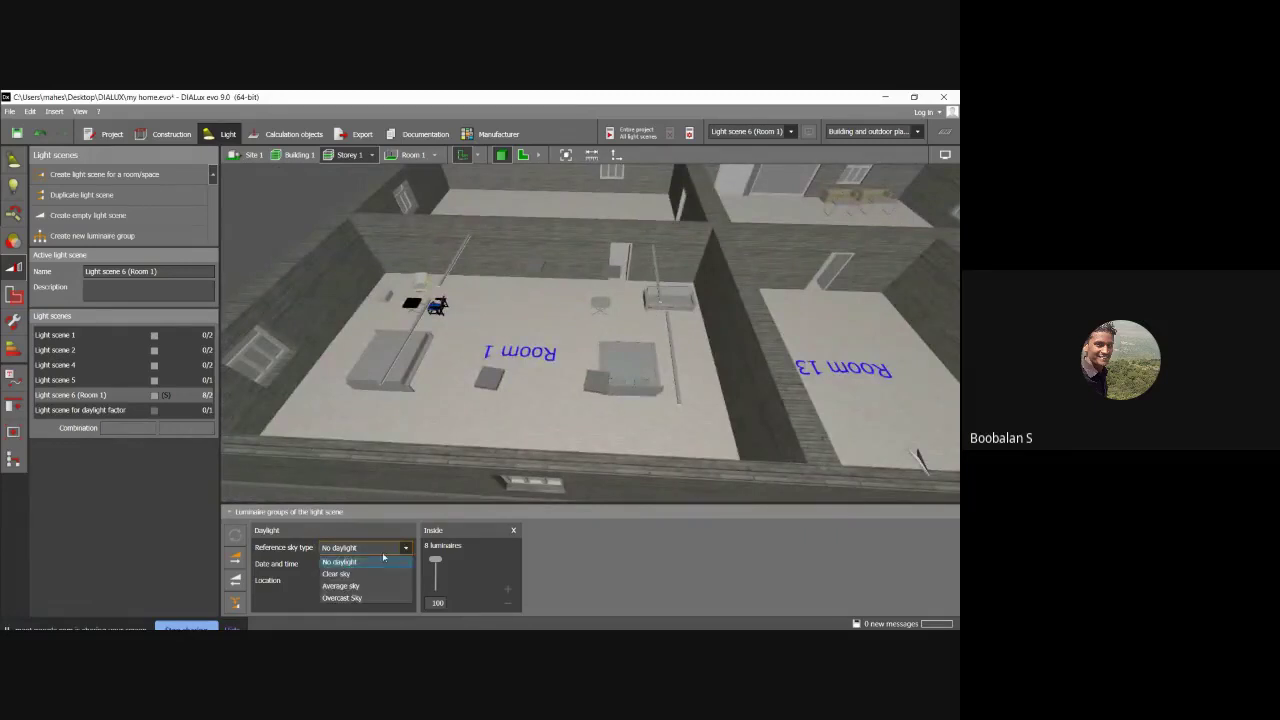
click(362, 562)
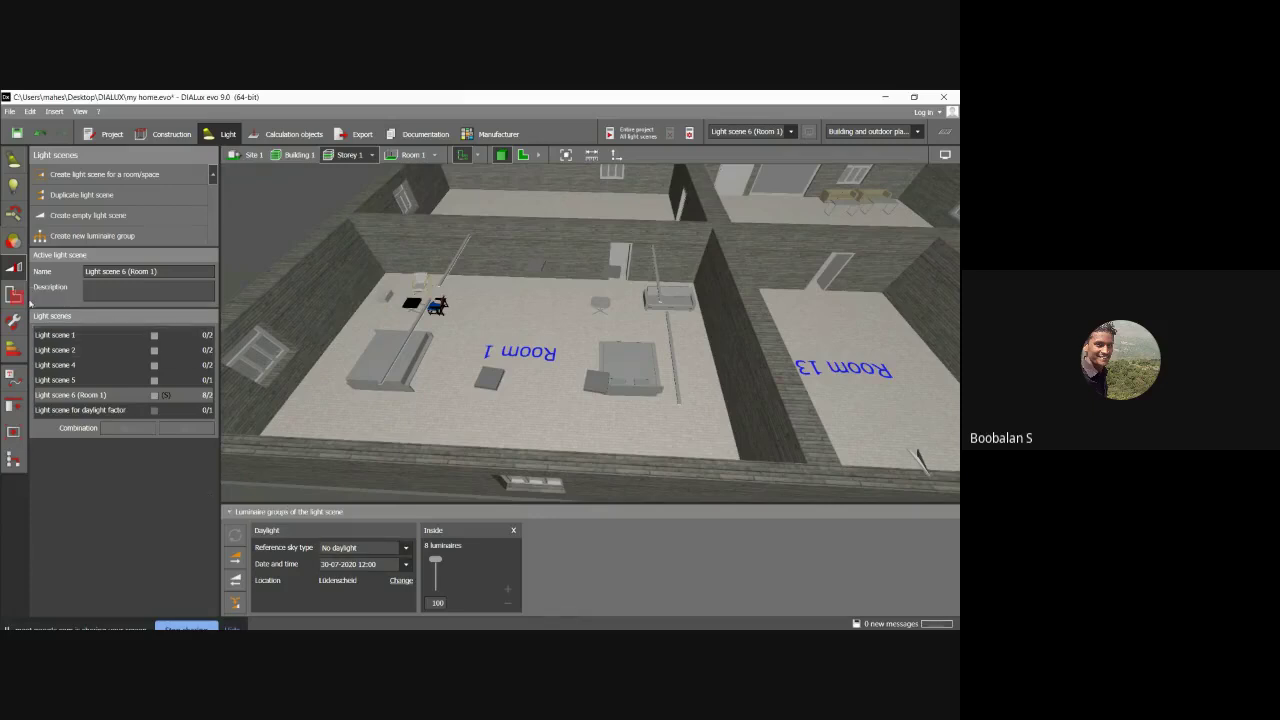
Select Room 1 in the space settings and examine its space, utilisation profile and workplane properties.
click(14, 298)
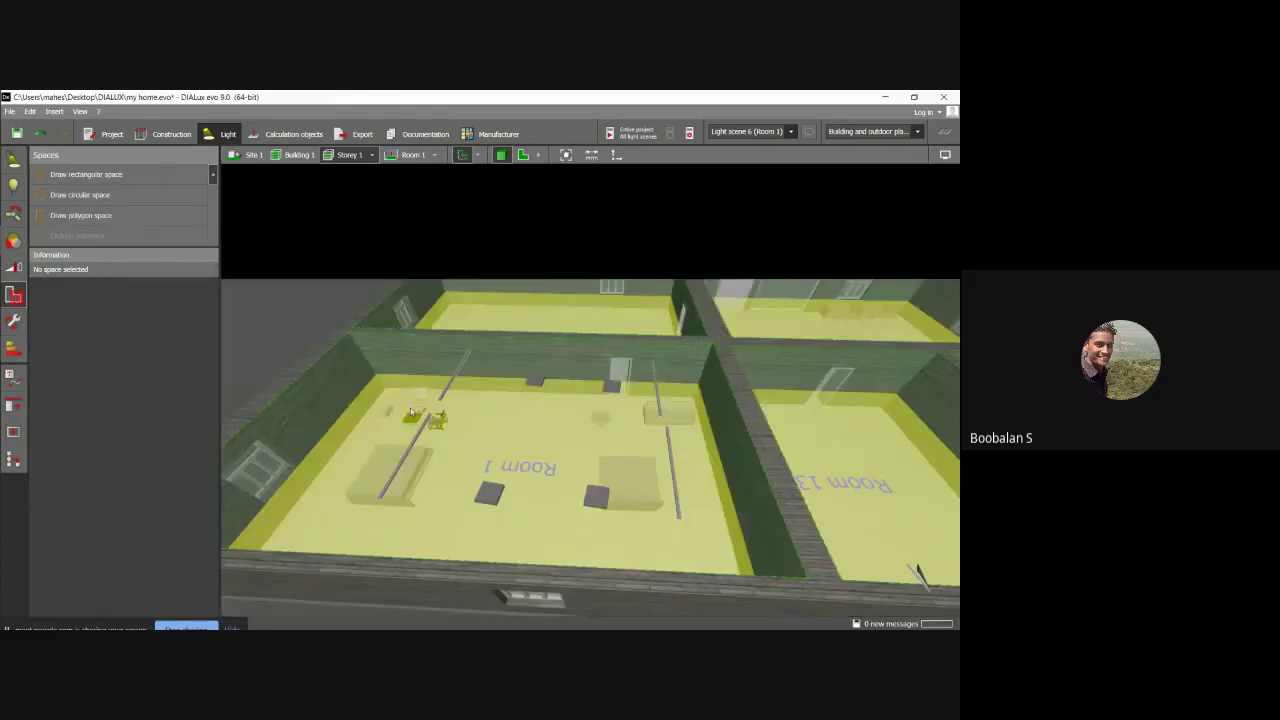
scroll(410, 411, up, 2)
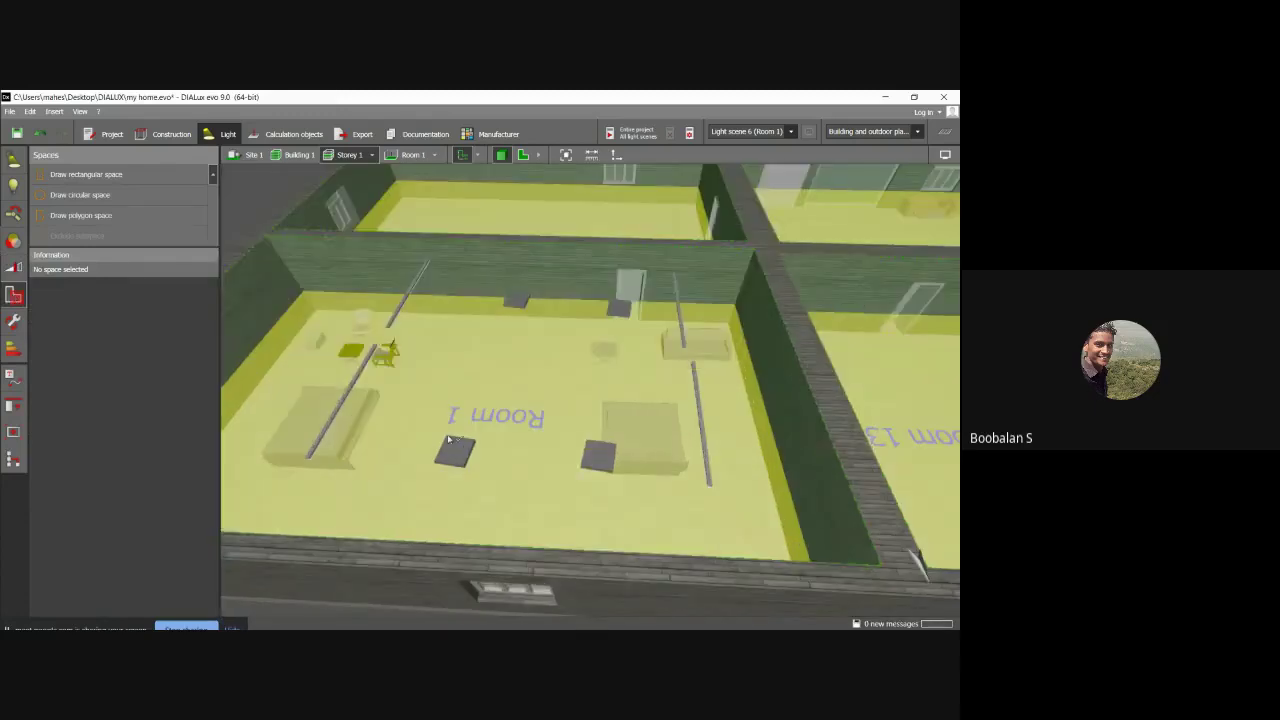
scroll(449, 440, down, 3)
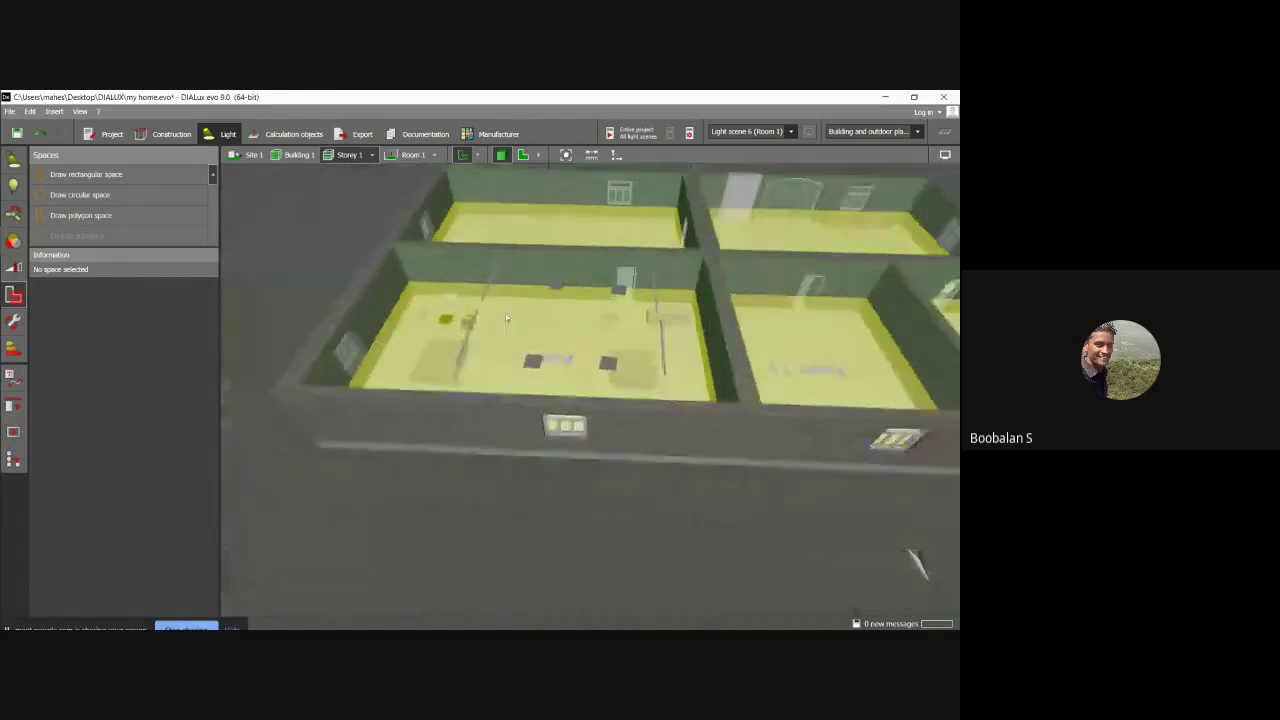
scroll(506, 318, down, 2)
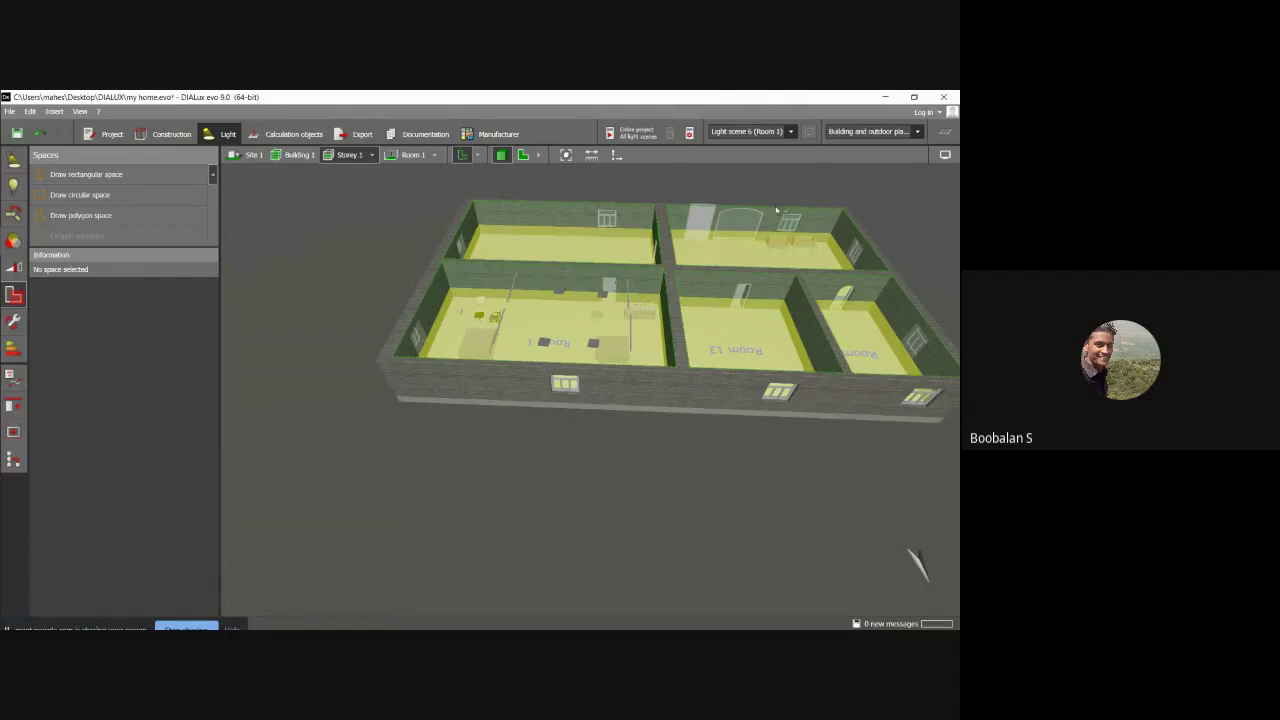
click(524, 323)
click(524, 323)
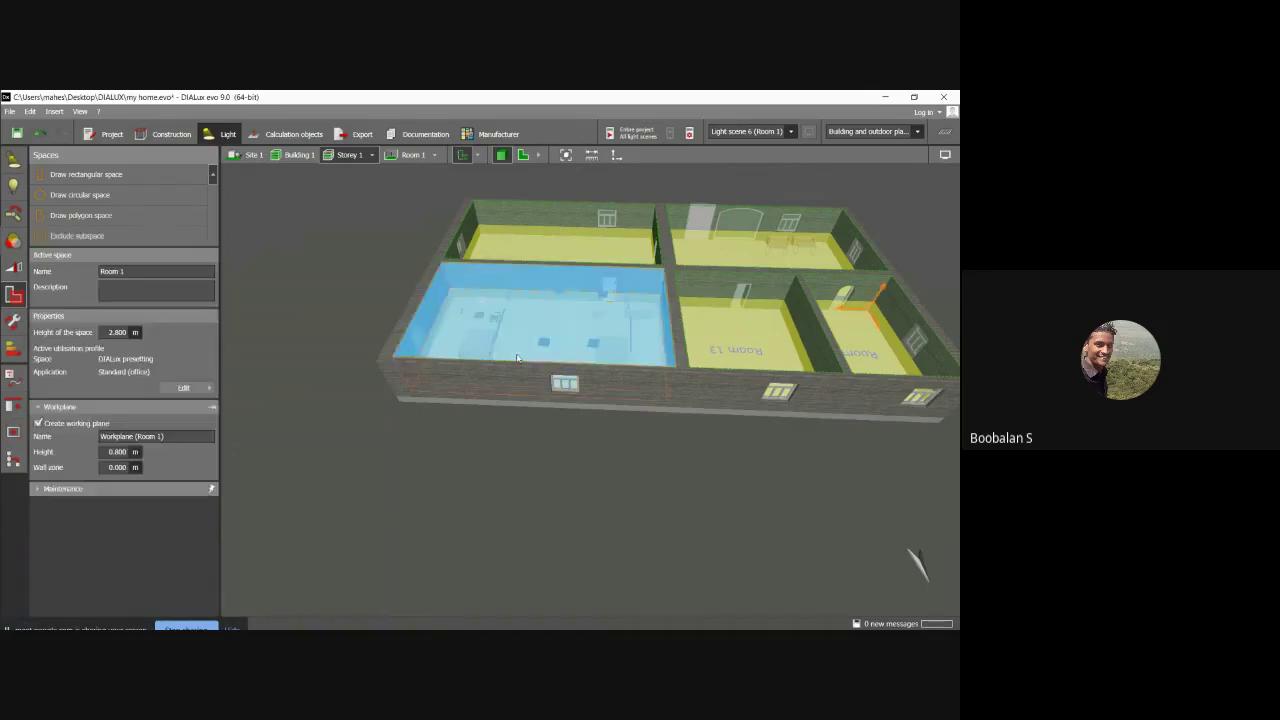
middle_drag(416, 459, 480, 414)
middle_drag(407, 347, 389, 375)
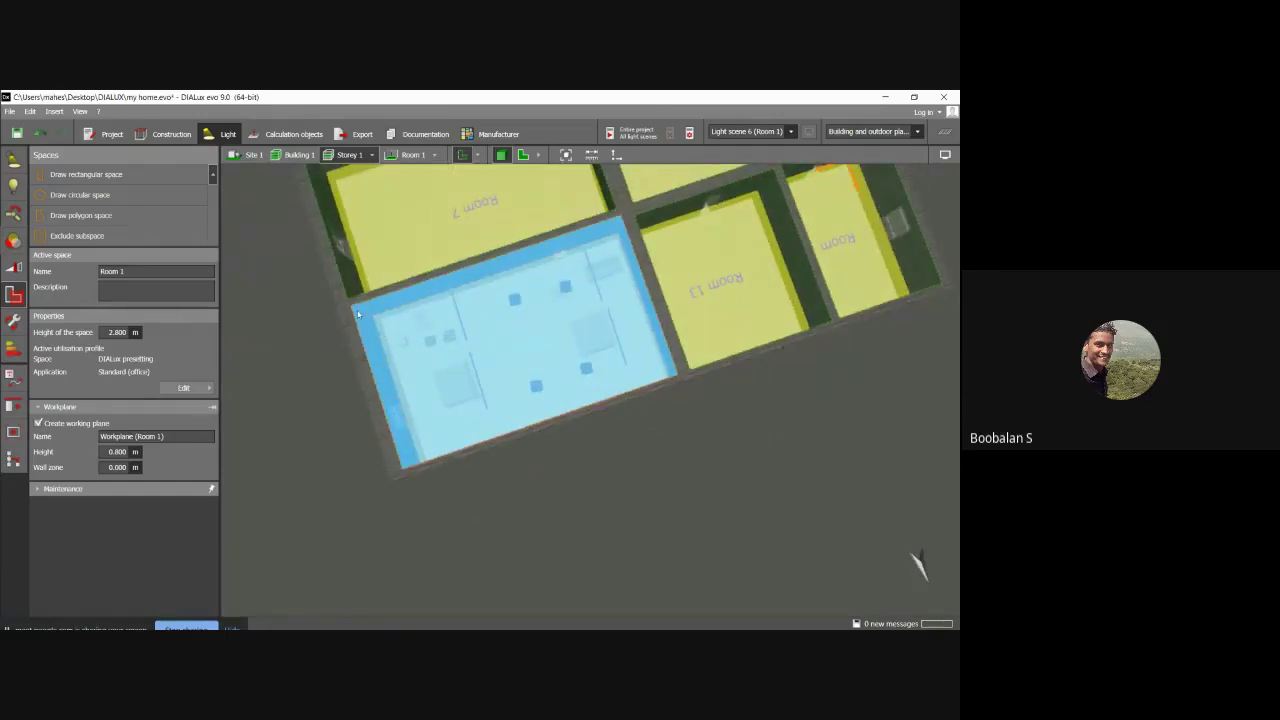
middle_drag(567, 389, 489, 338)
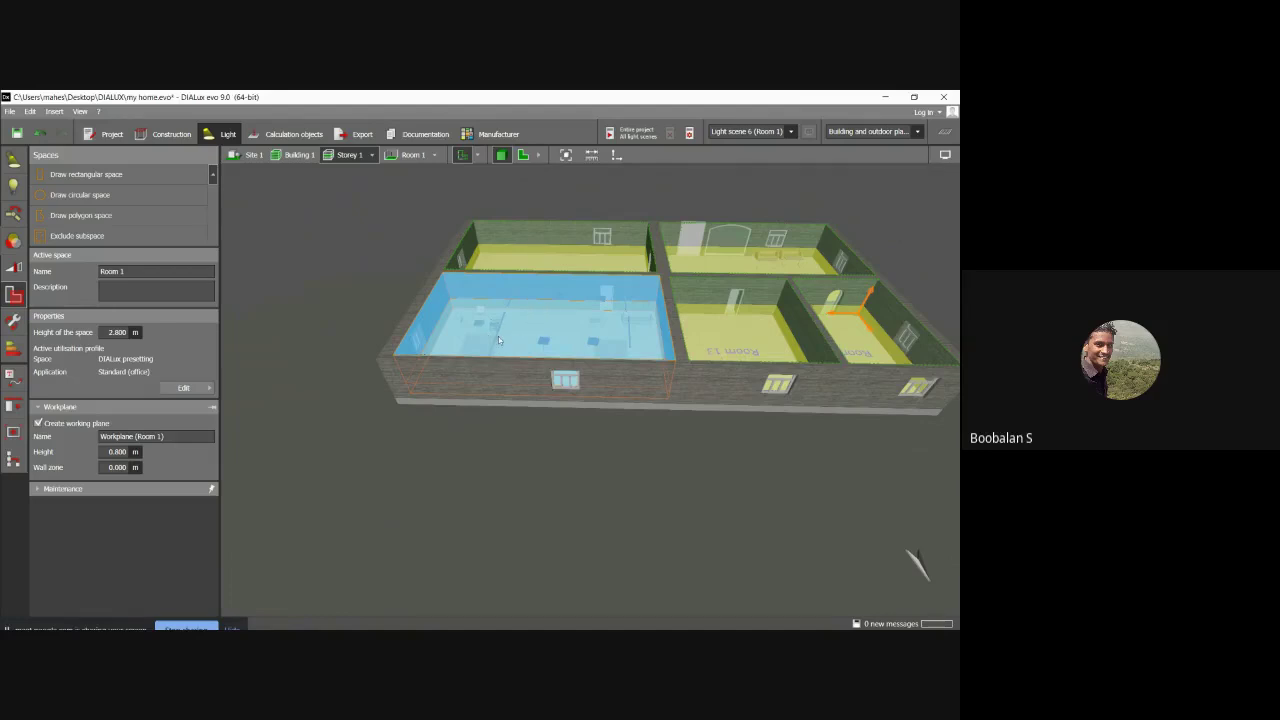
middle_drag(498, 340, 534, 370)
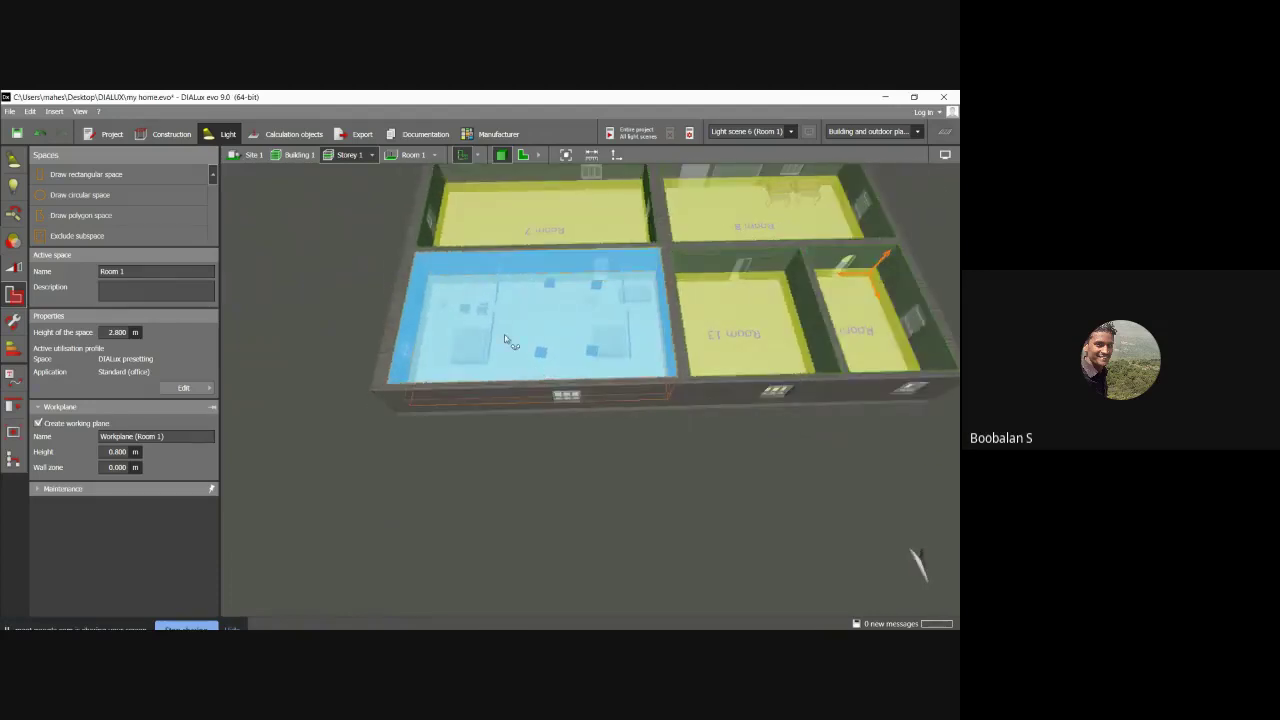
middle_drag(504, 334, 528, 328)
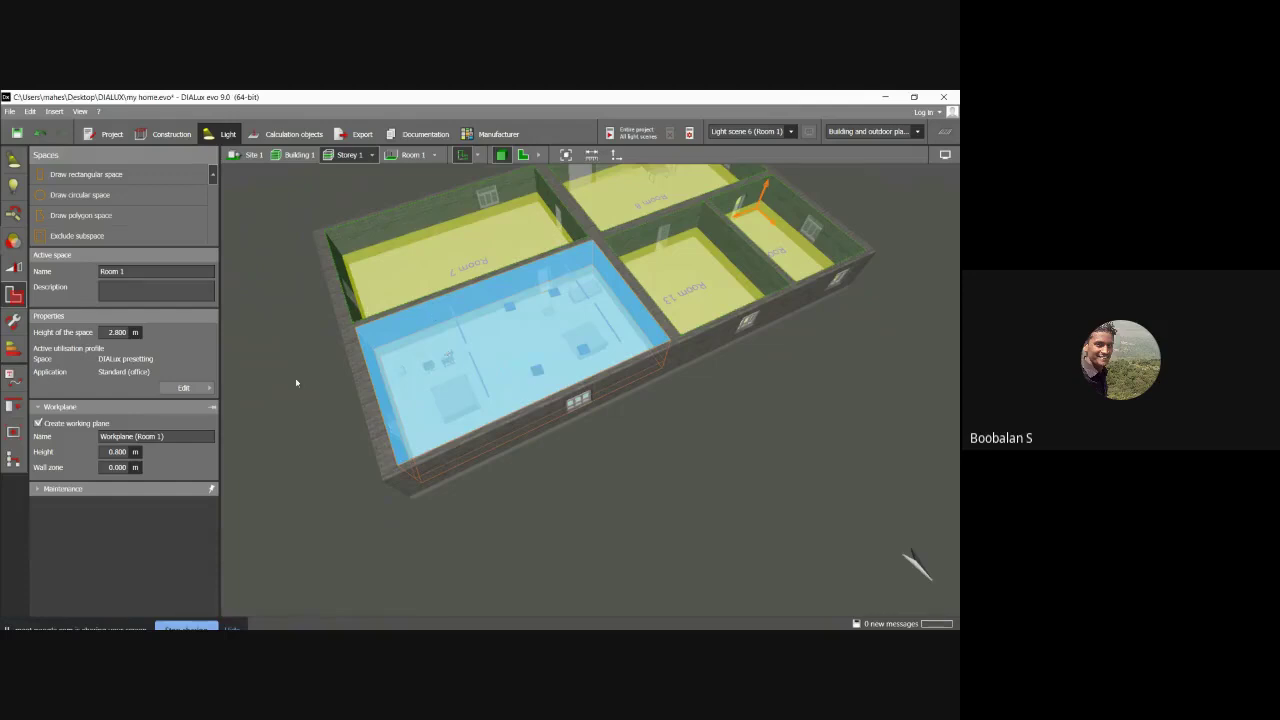
Check the maintenance factors, then turn on the energy tachometer in the energy consumption settings and dismiss the save reminder.
click(13, 322)
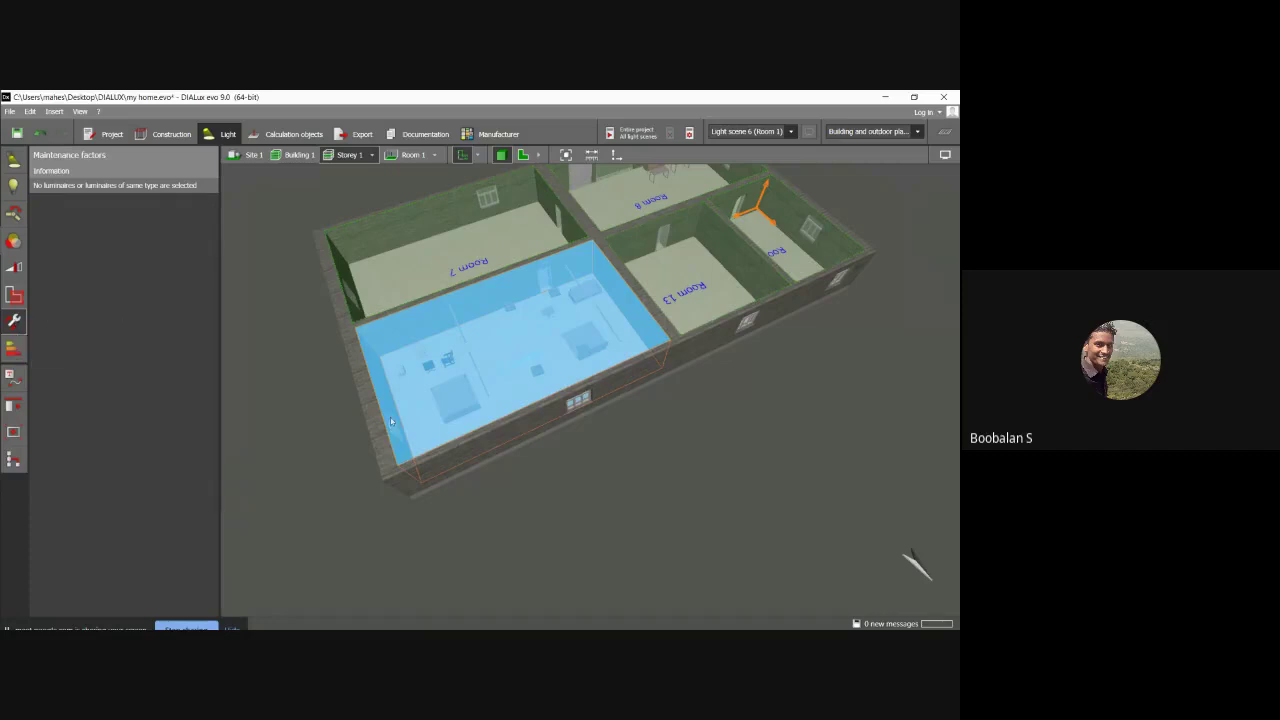
click(12, 351)
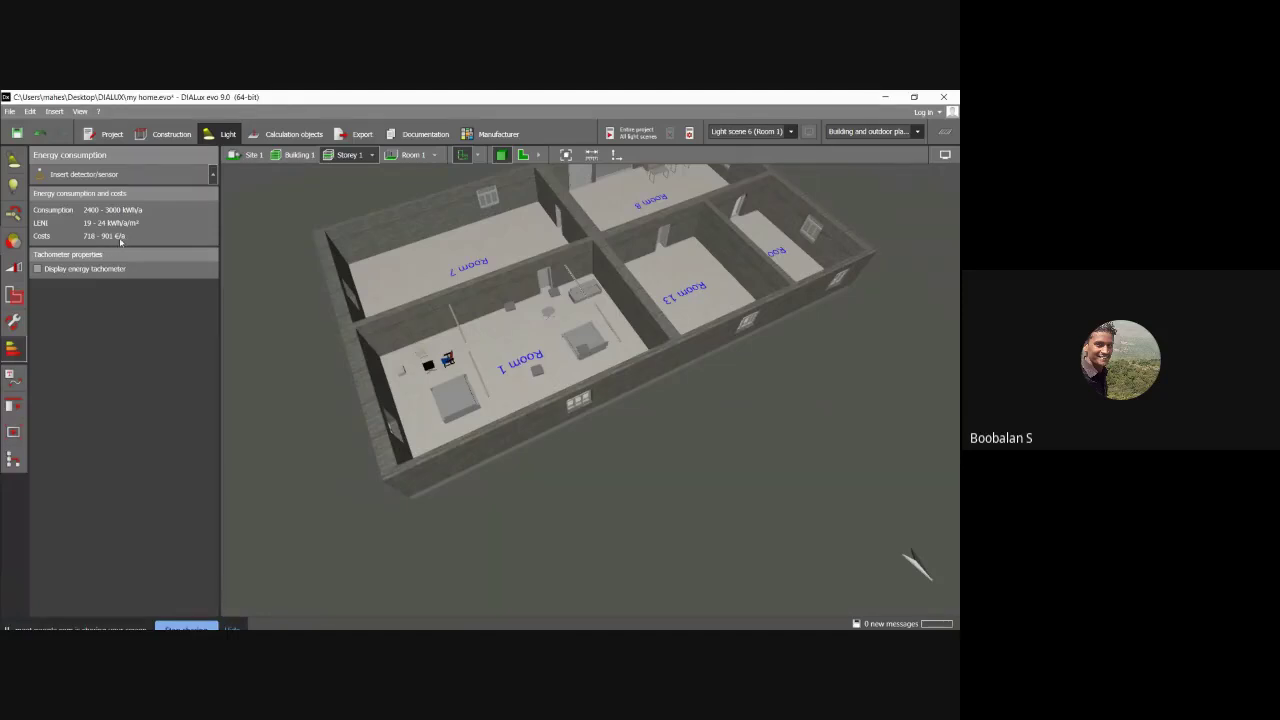
click(38, 269)
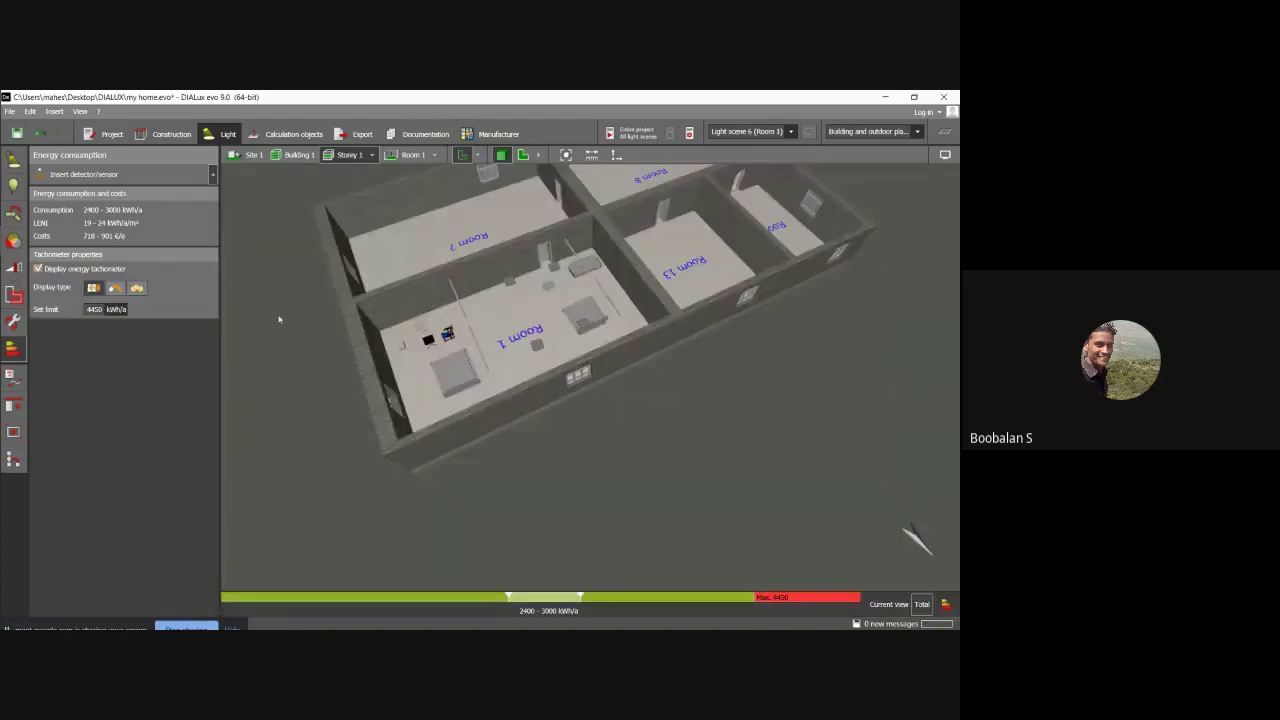
mouse_move(497, 613)
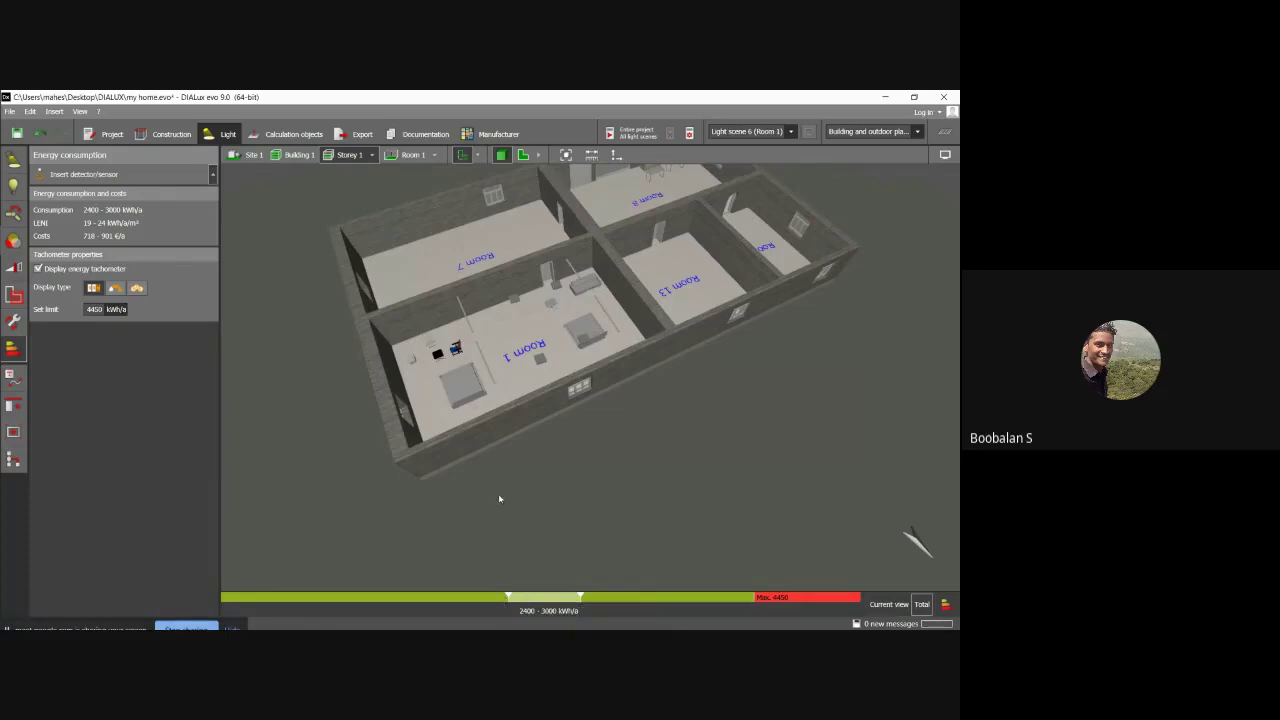
right_drag(470, 386, 498, 402)
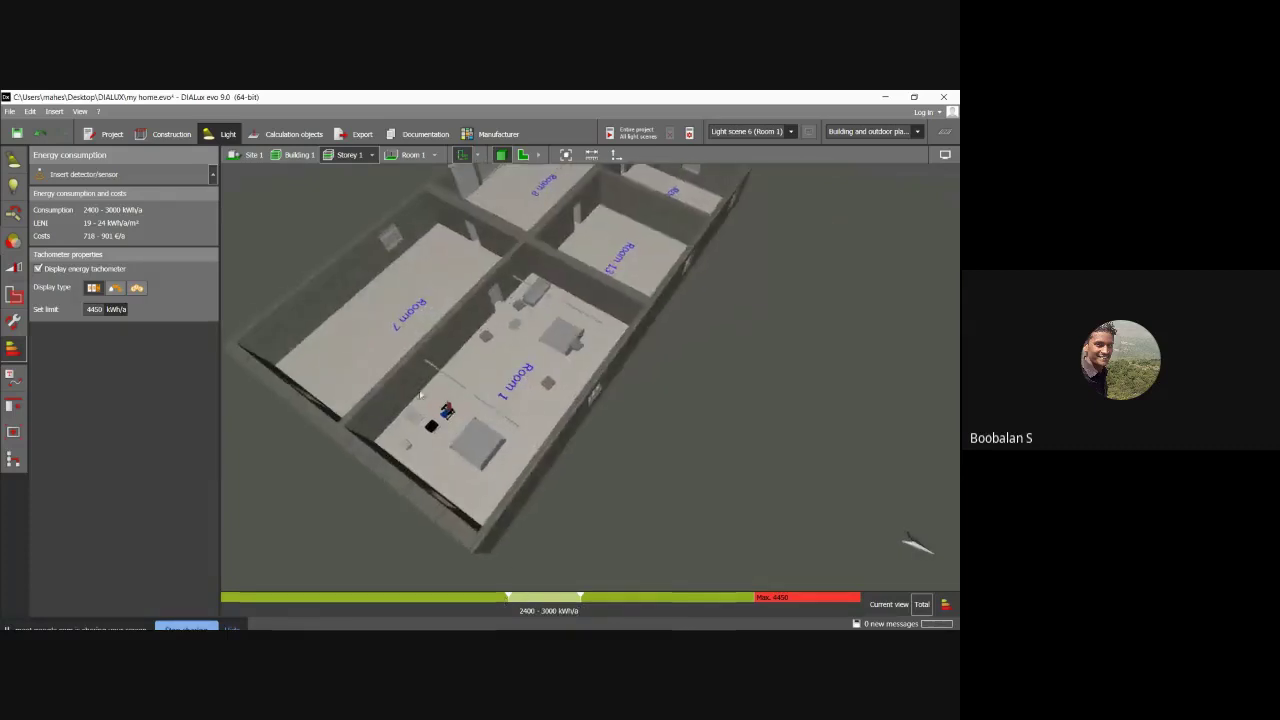
right_drag(661, 550, 506, 381)
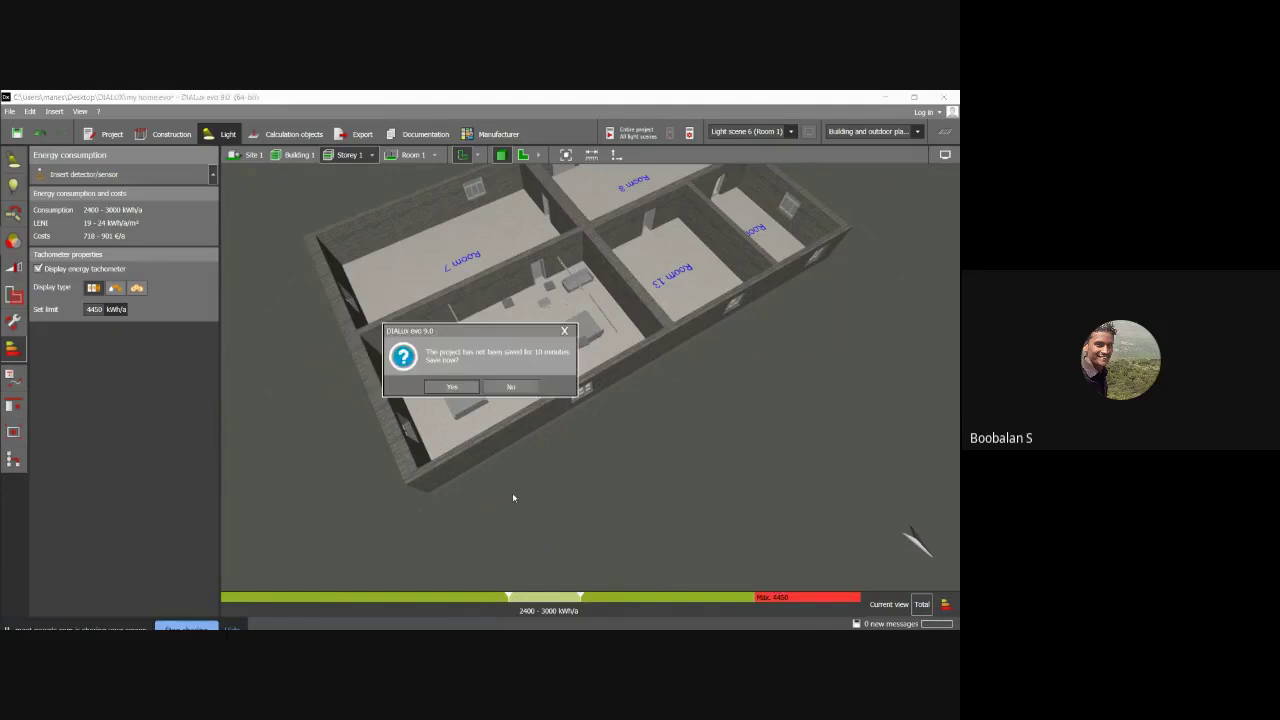
click(565, 331)
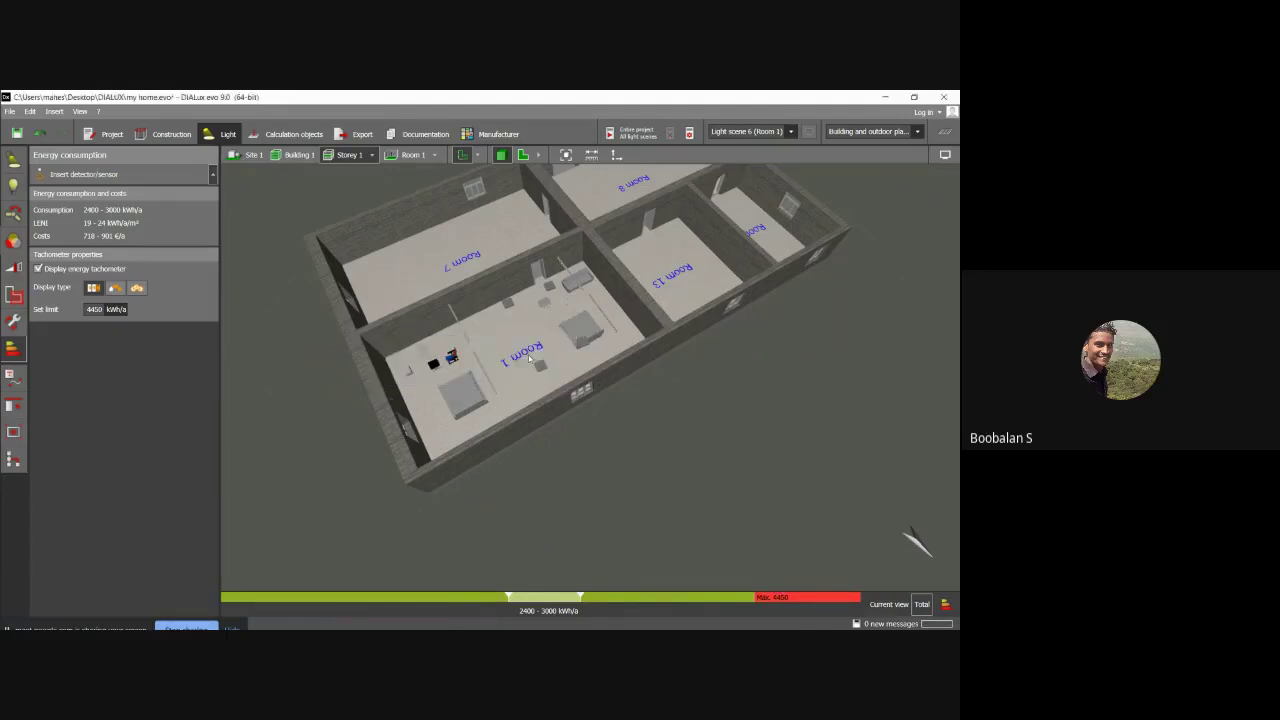
mouse_move(520, 463)
right_down()
mouse_move(532, 468)
mouse_move(520, 450)
right_up()
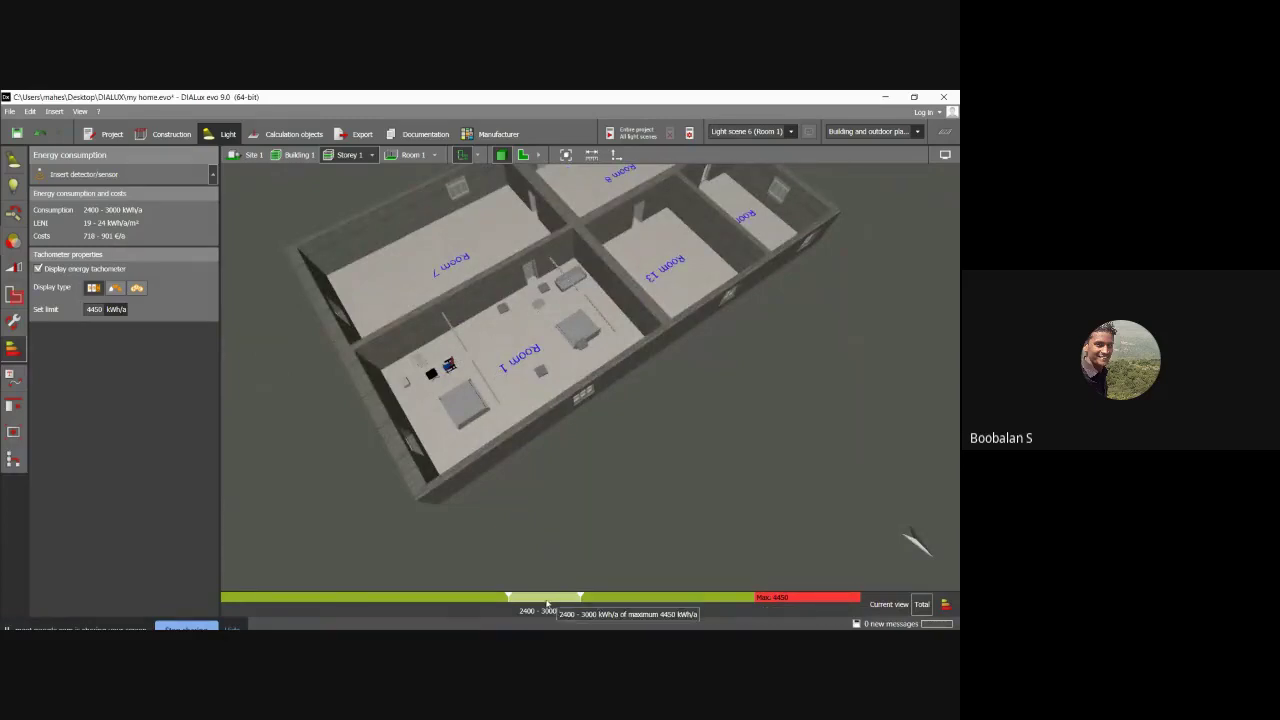
mouse_move(562, 602)
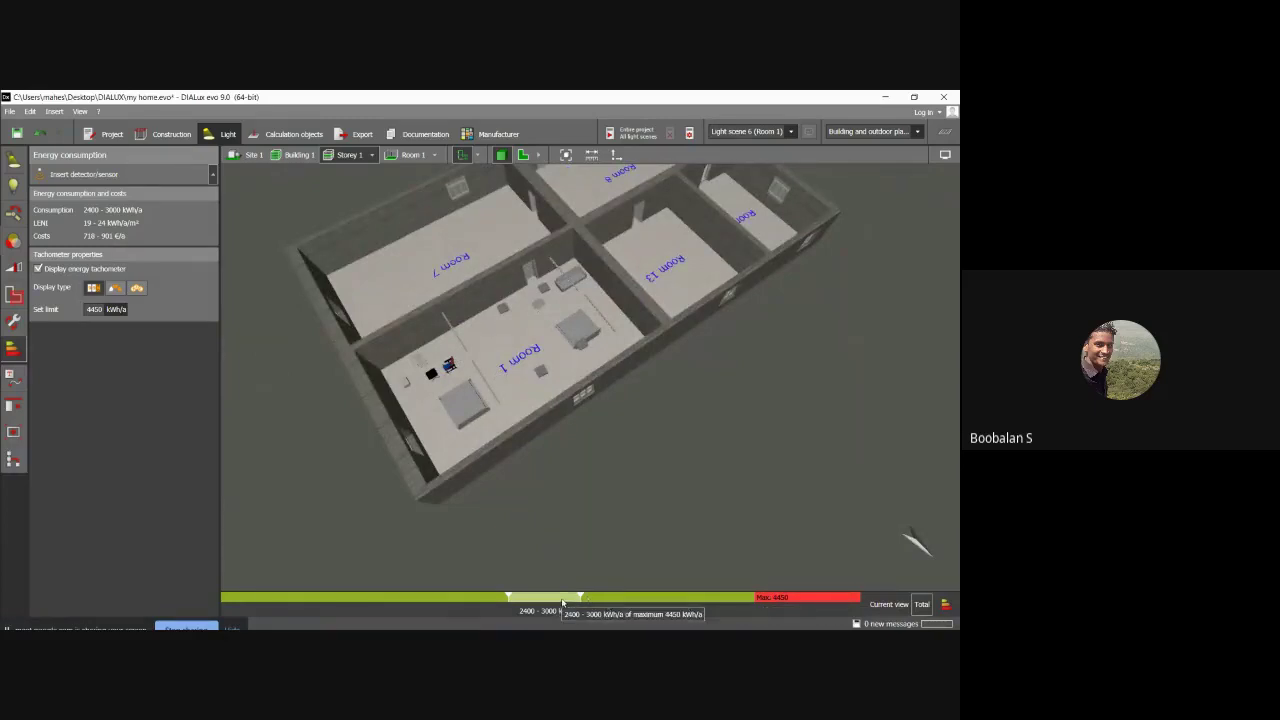
Switch the energy tachometer display to consumption per square metre and then to annual energy costs.
click(115, 288)
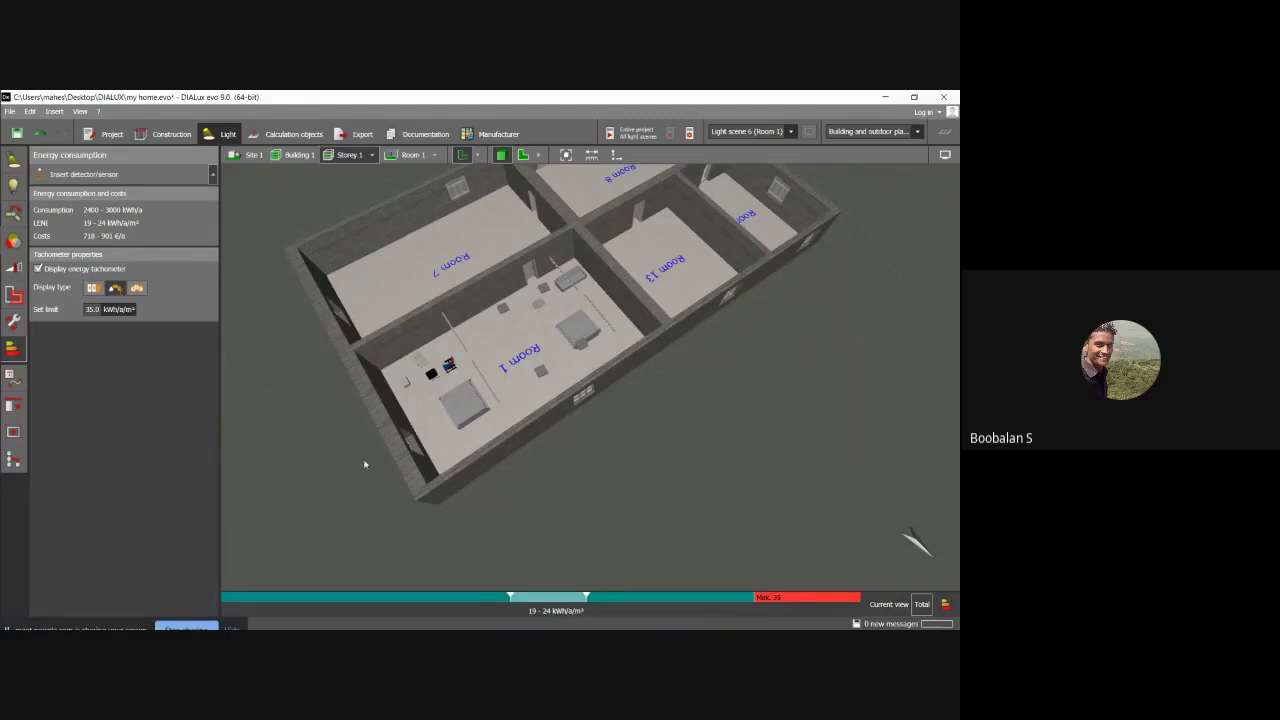
click(138, 289)
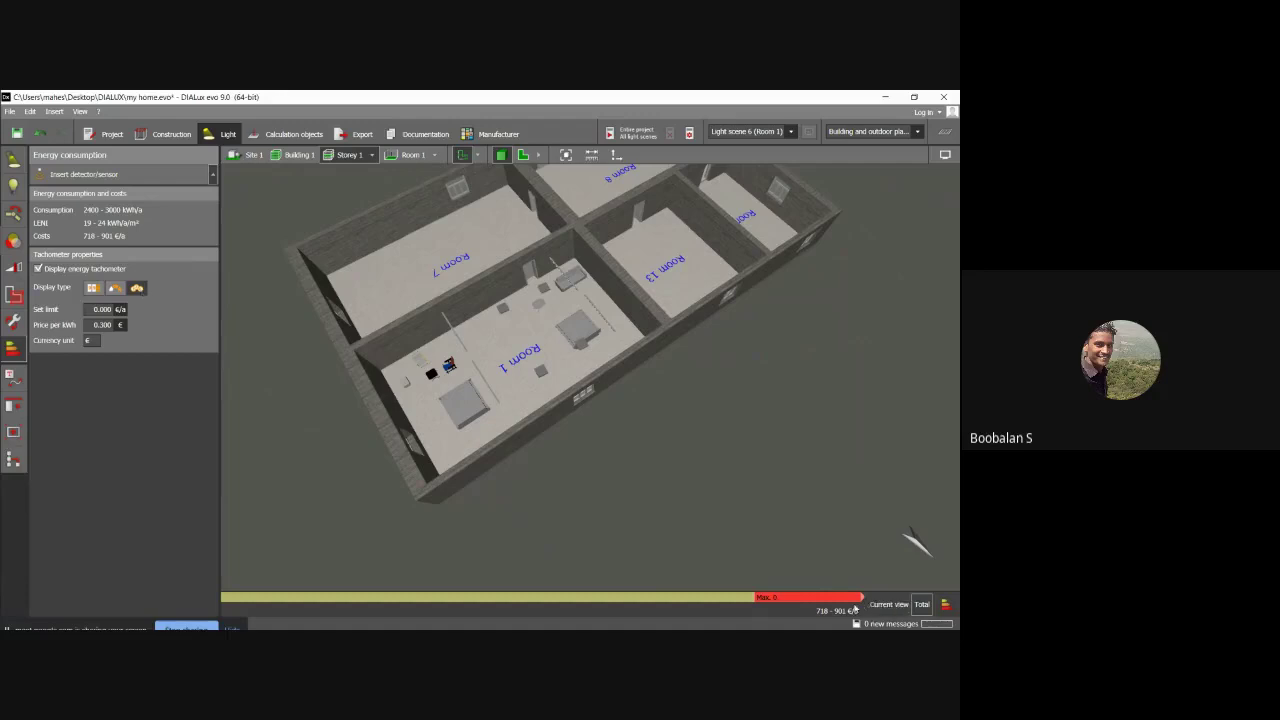
mouse_move(831, 608)
Inspect the storey model from several angles, focusing on the luminaires and furniture in Room 1.
scroll(357, 451, up, 3)
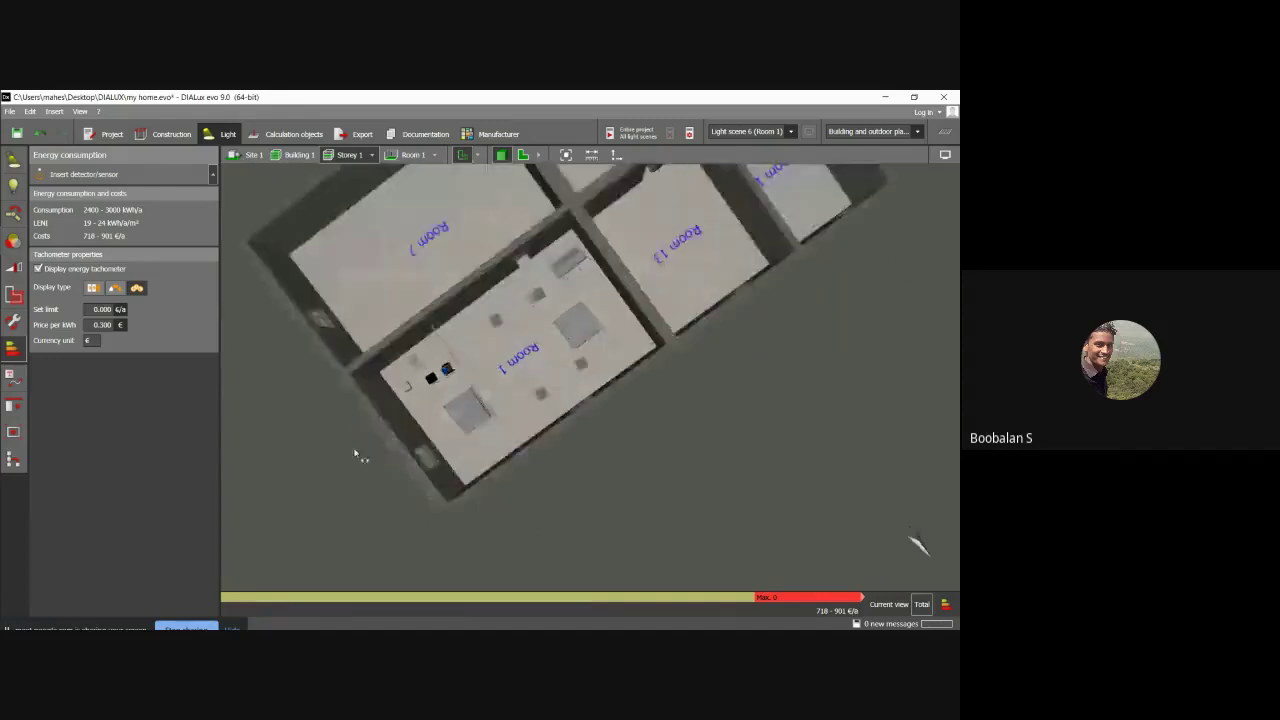
drag(357, 451, 190, 414)
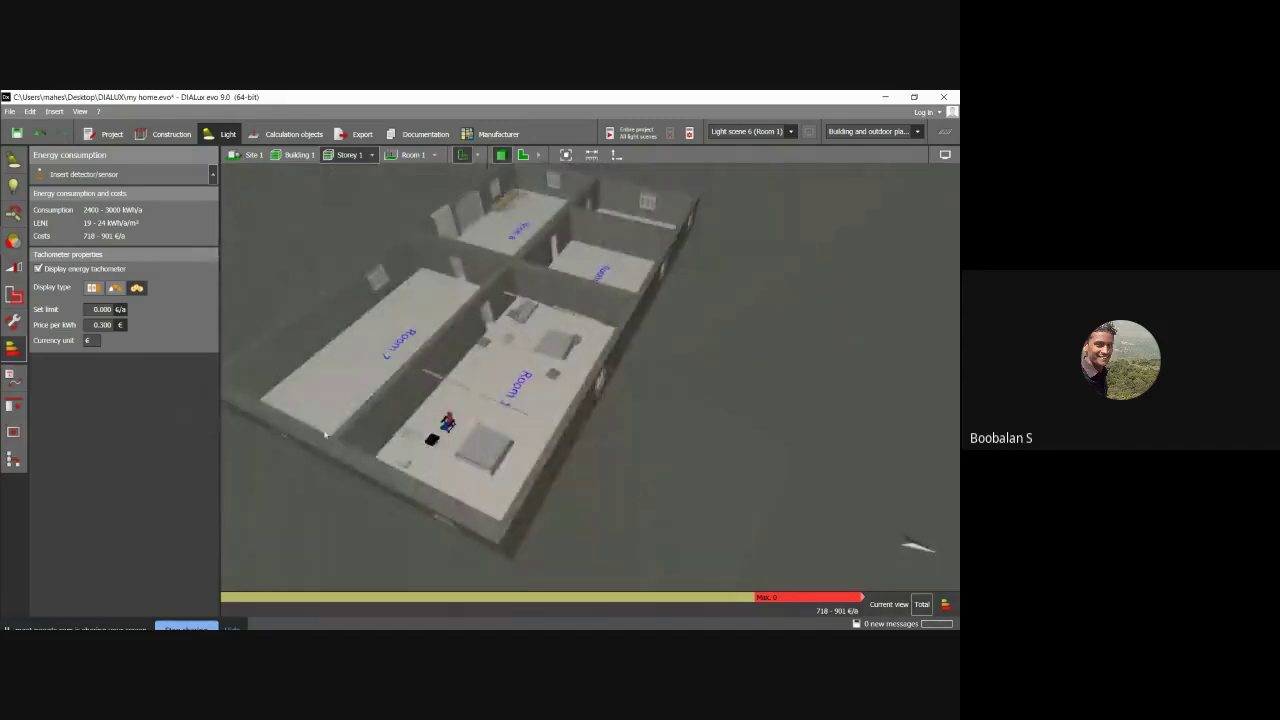
drag(326, 436, 340, 450)
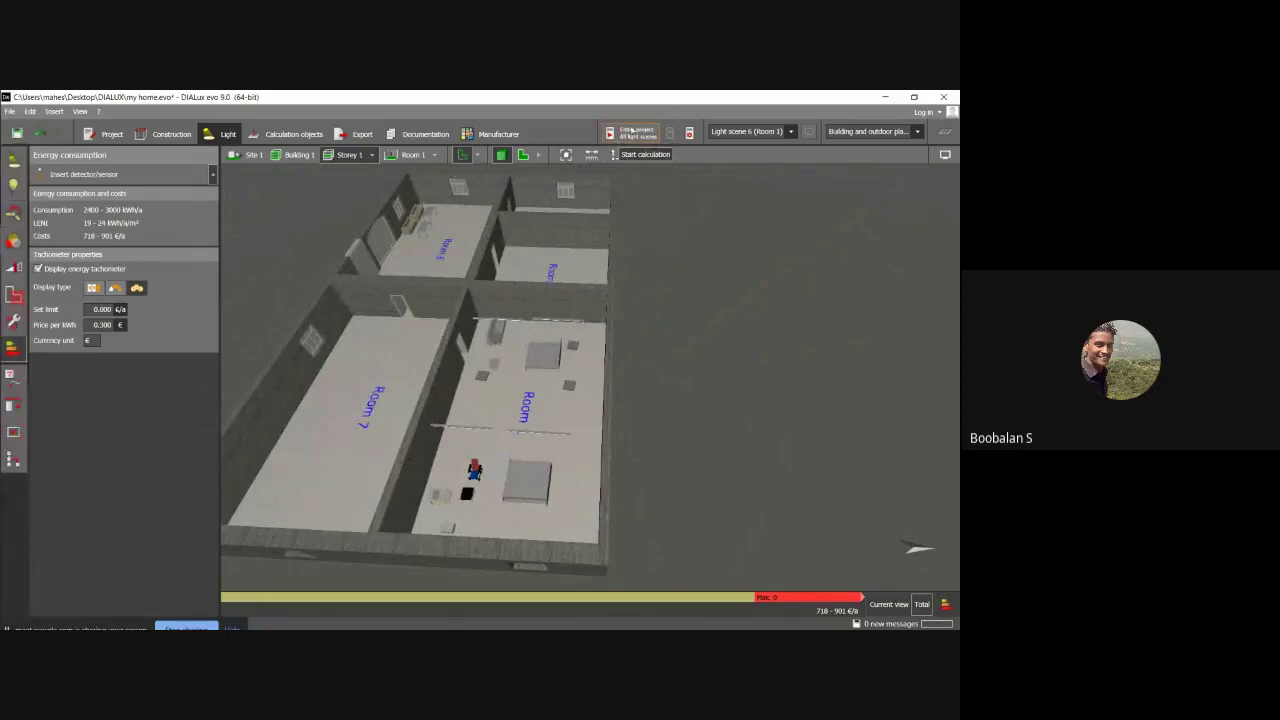
drag(545, 380, 512, 267)
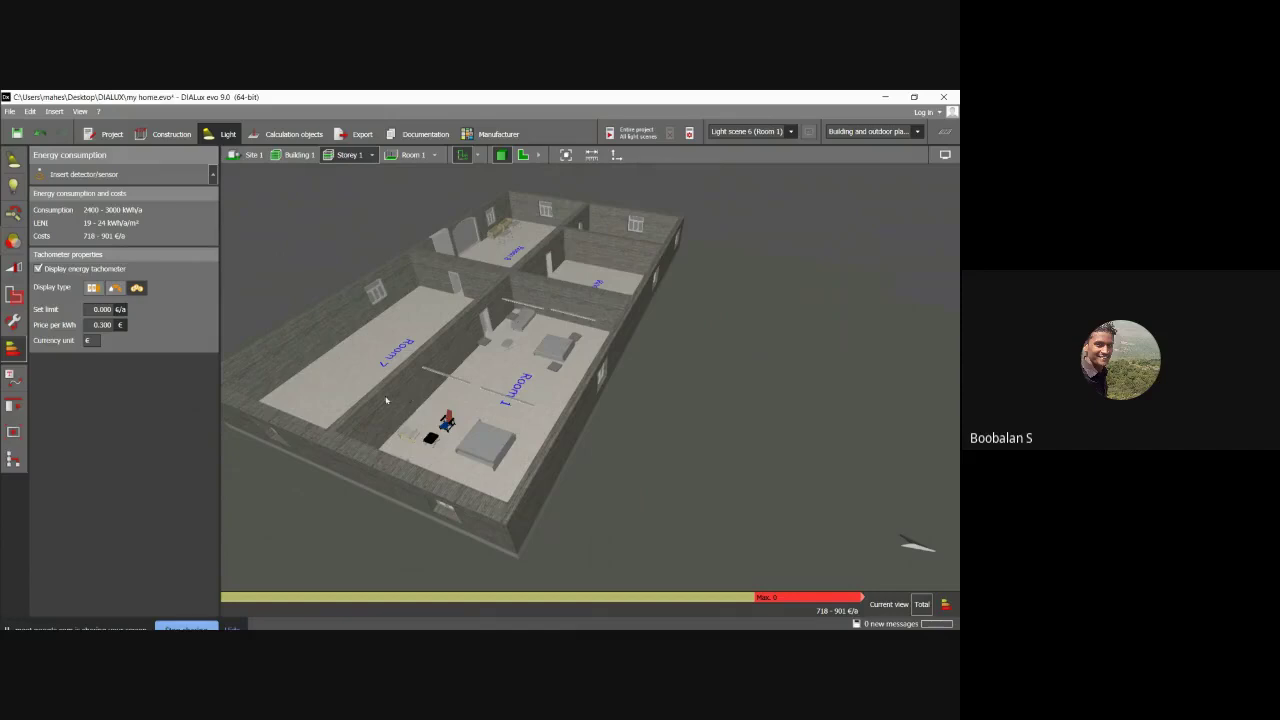
middle_drag(386, 400, 279, 392)
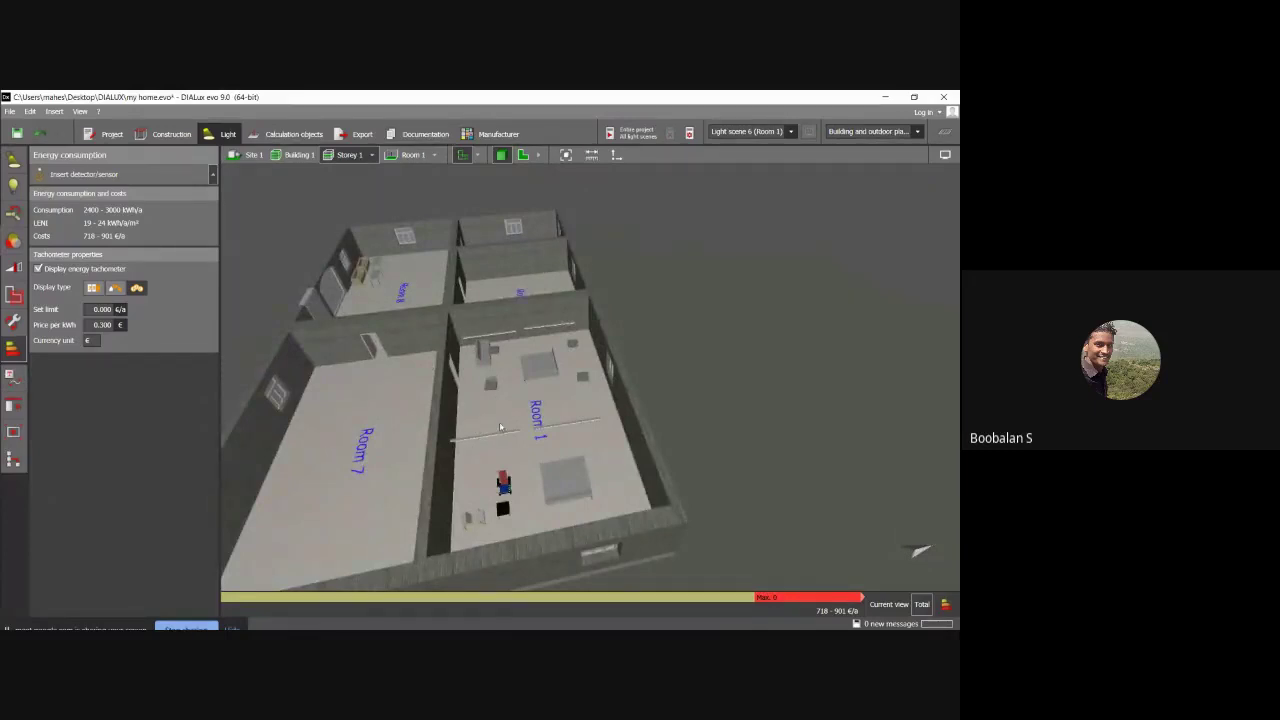
middle_drag(501, 427, 472, 432)
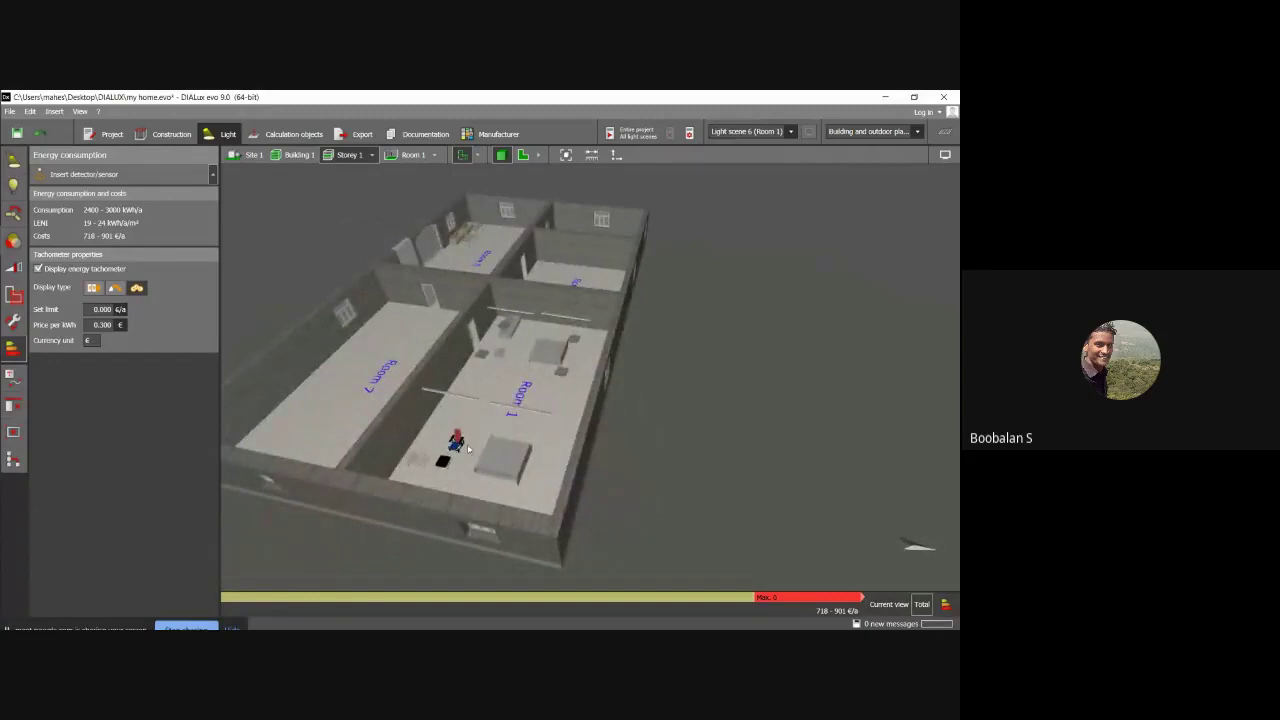
middle_drag(464, 444, 472, 396)
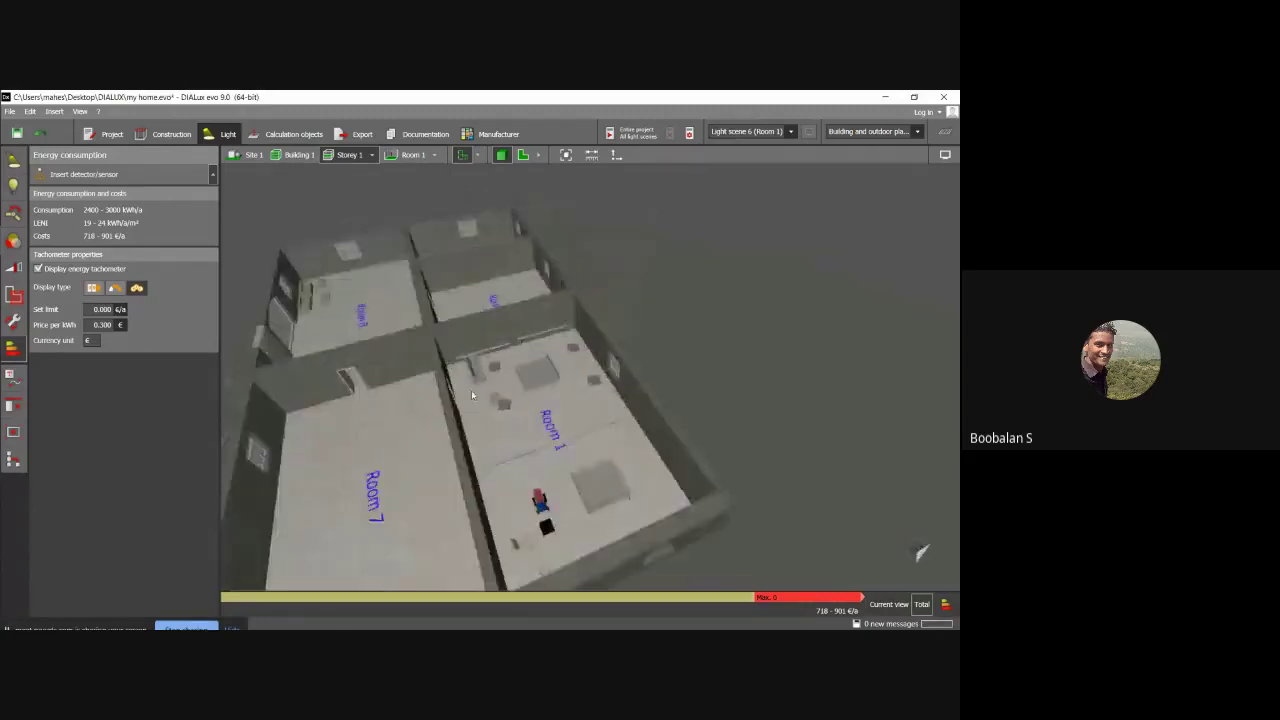
middle_drag(525, 438, 573, 295)
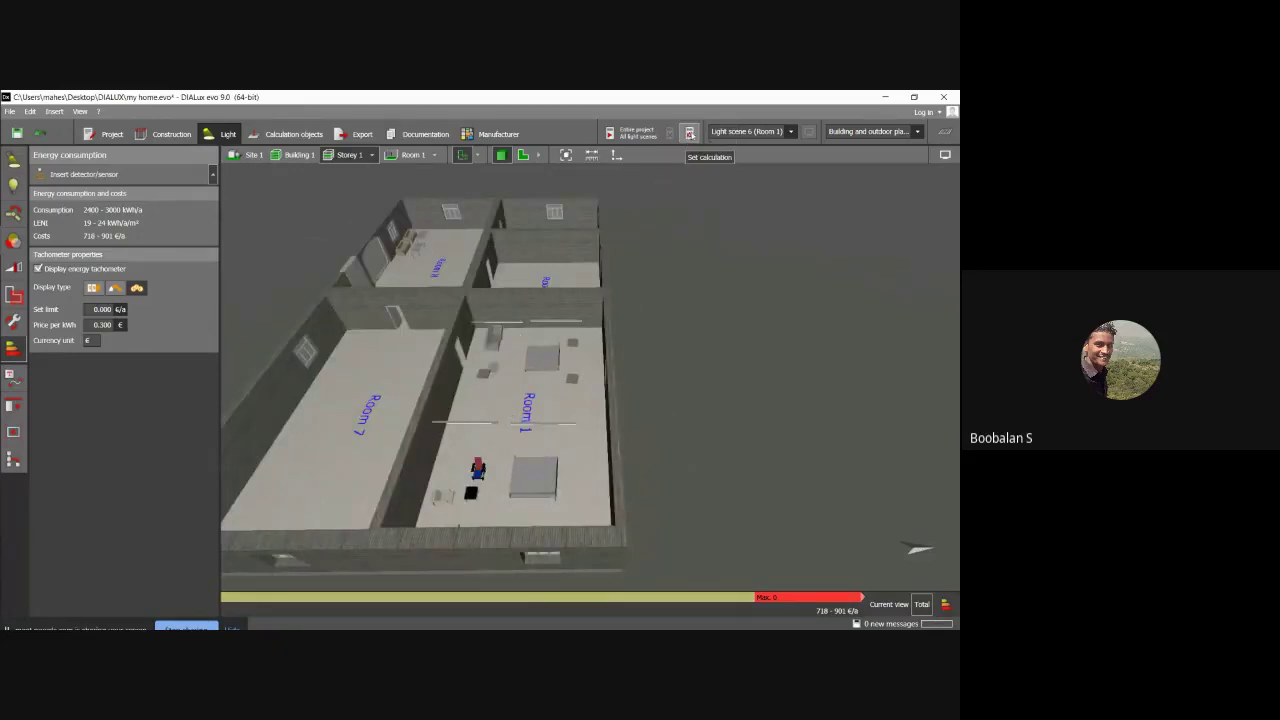
Compare the Fast and Standard calculation modes, keep Standard, and start calculating the entire project with all light scenes.
click(690, 133)
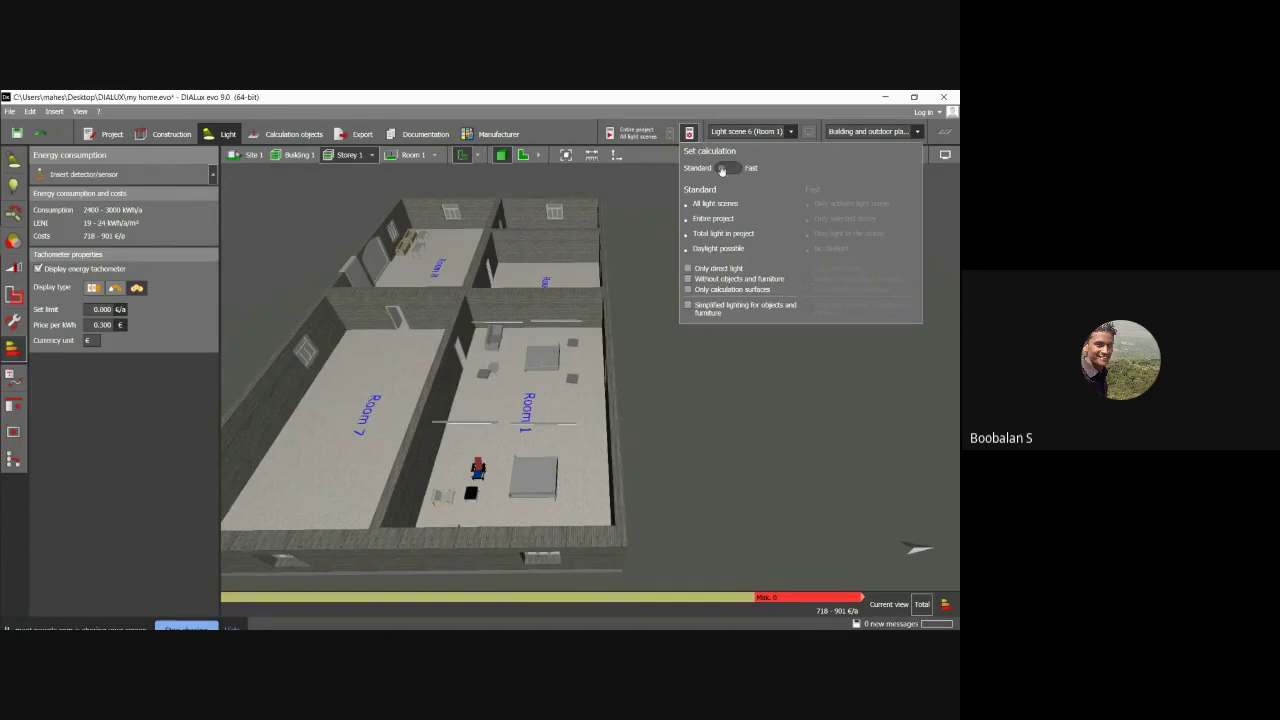
click(737, 168)
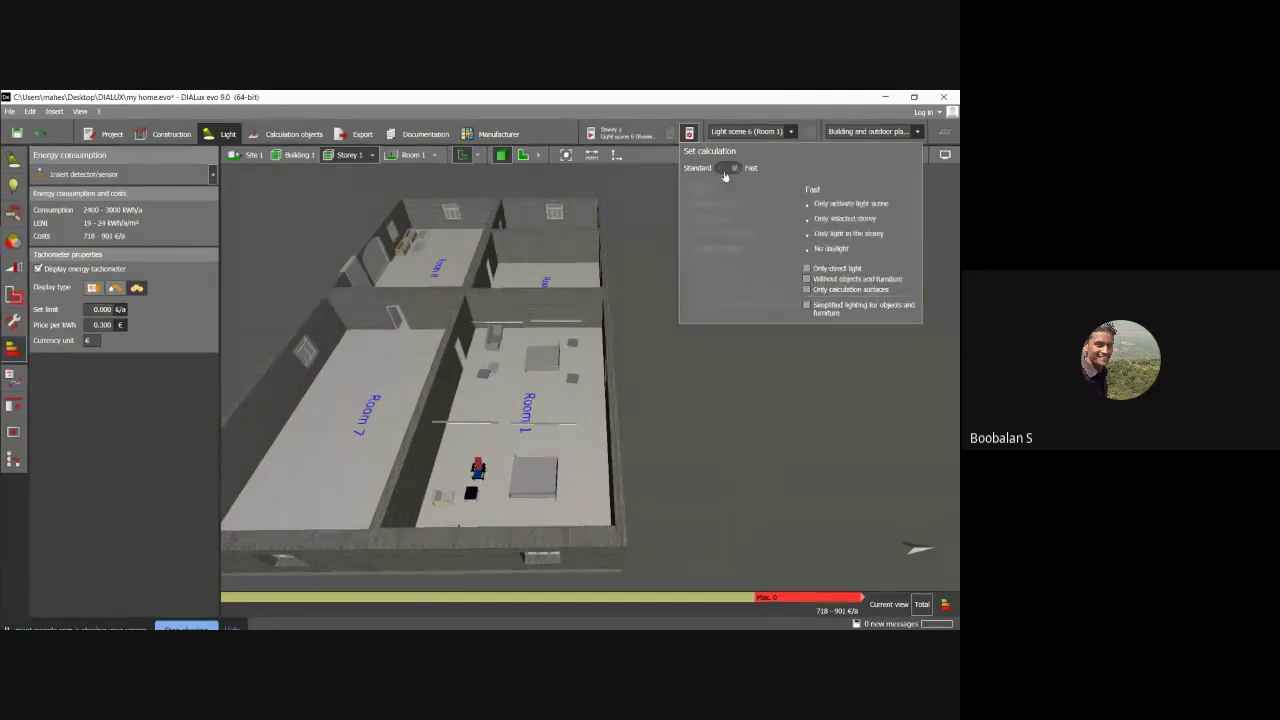
click(723, 170)
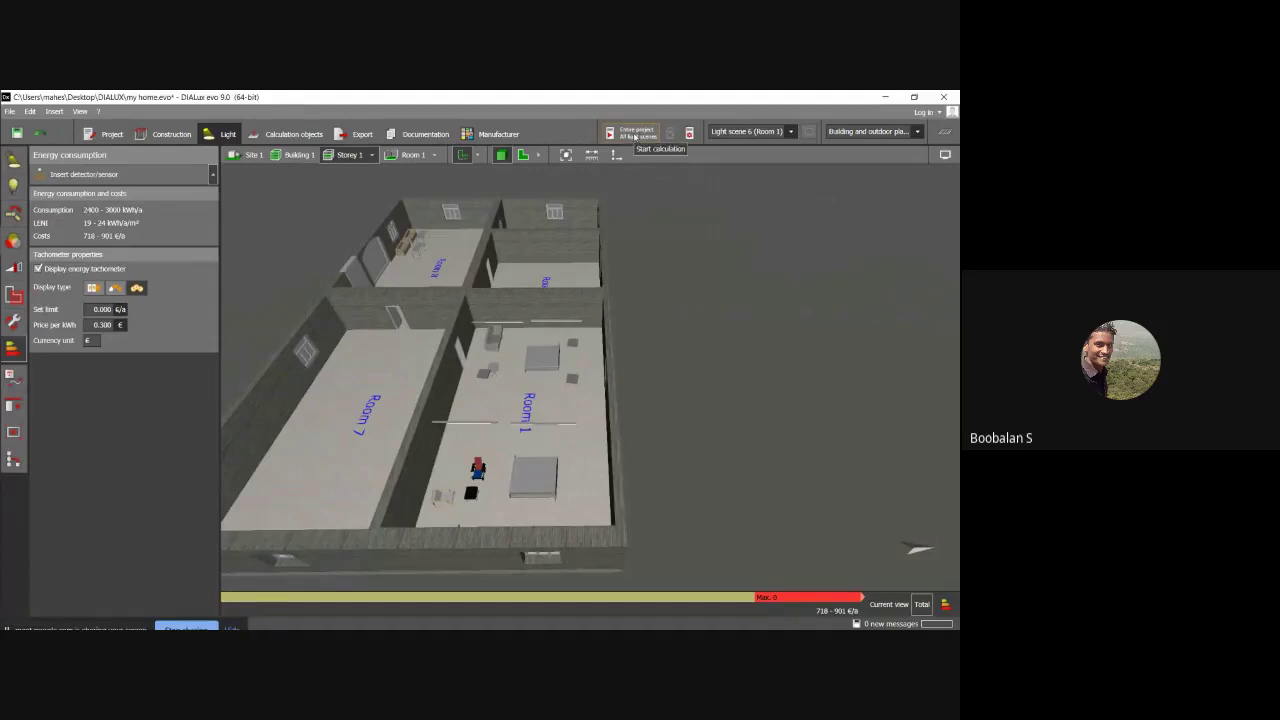
click(634, 136)
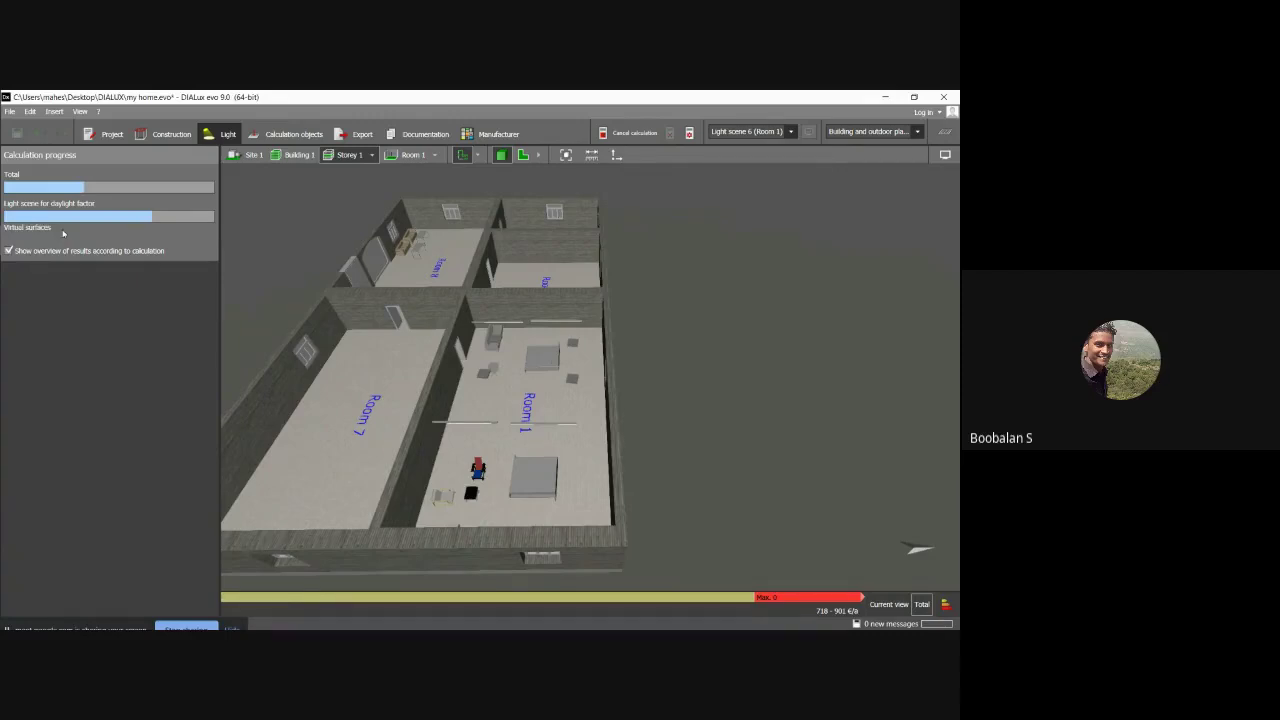
Switch to the Google Meet call to check its chat, and return to DIALux evo while the calculation runs.
mouse_move(19, 184)
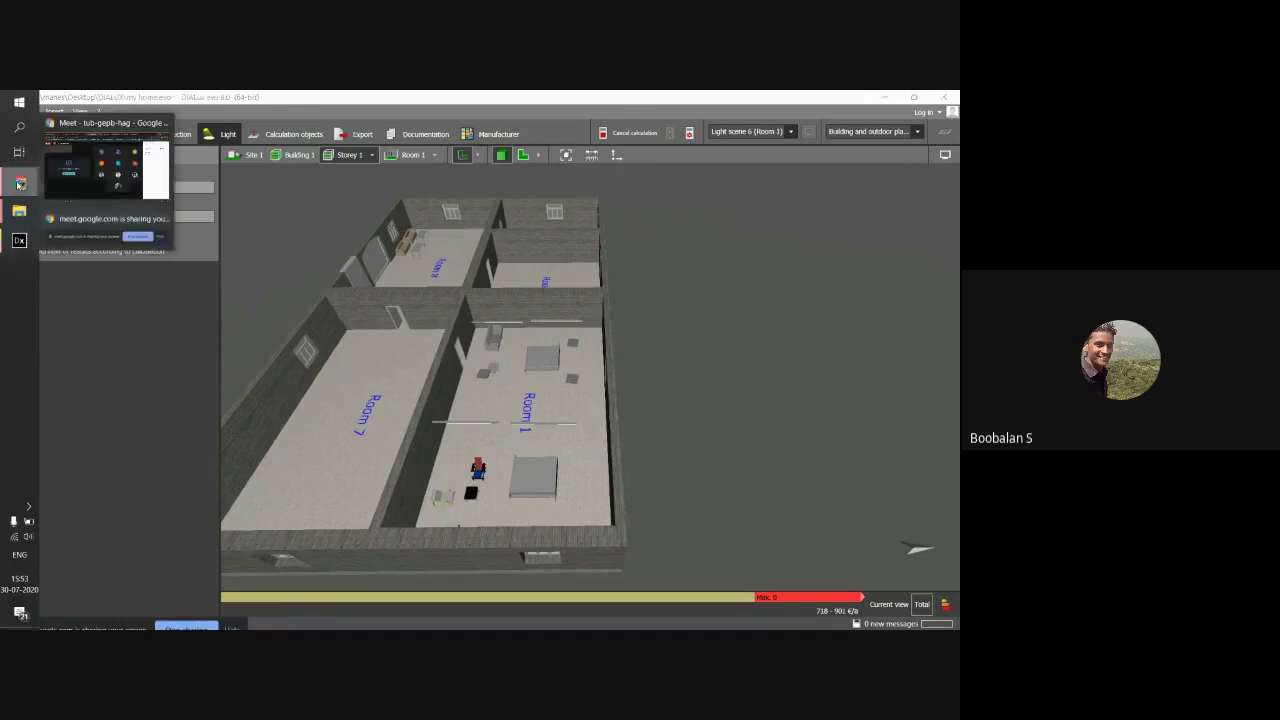
click(105, 162)
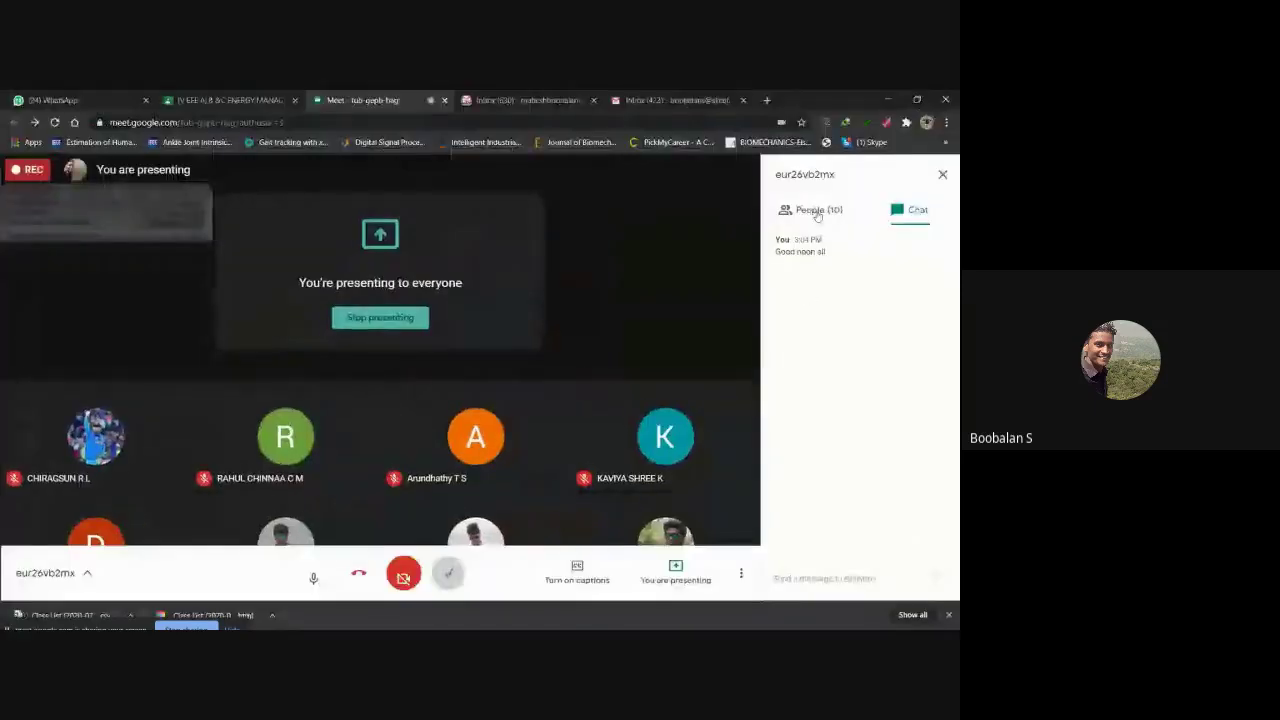
click(888, 100)
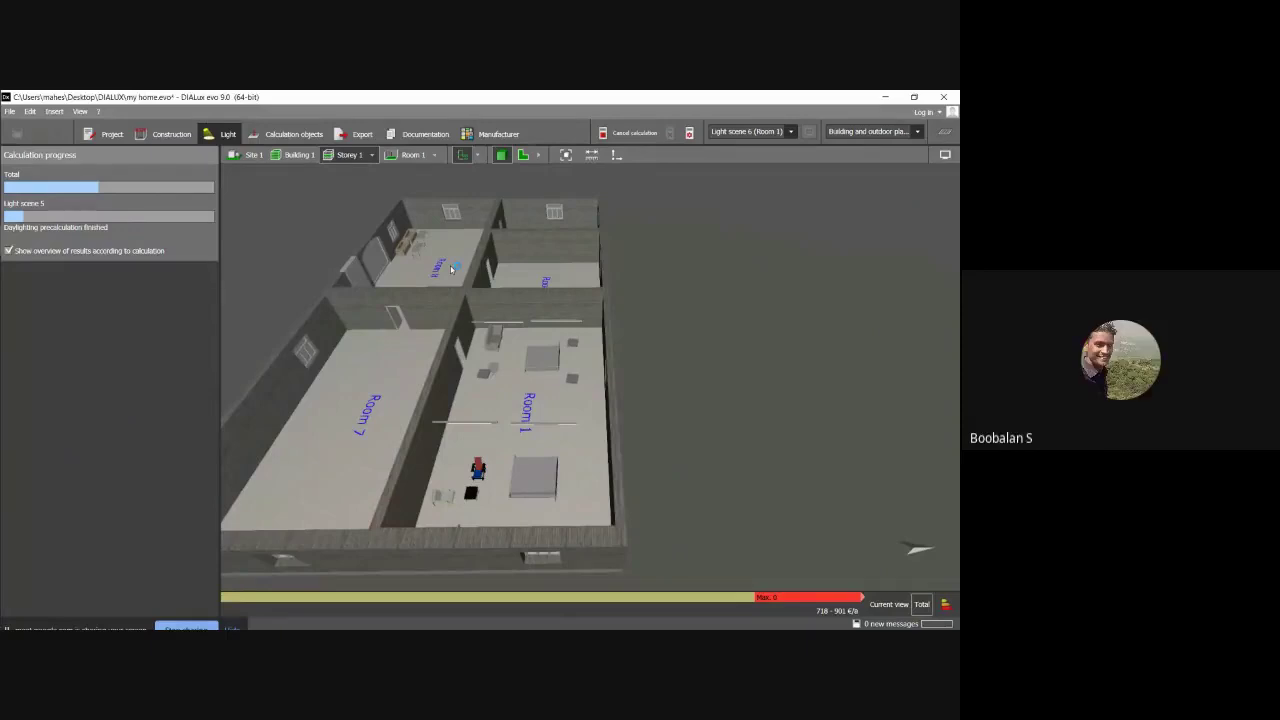
Switch to the Google Meet call to check its participant list, and return to DIALux evo.
mouse_move(2, 222)
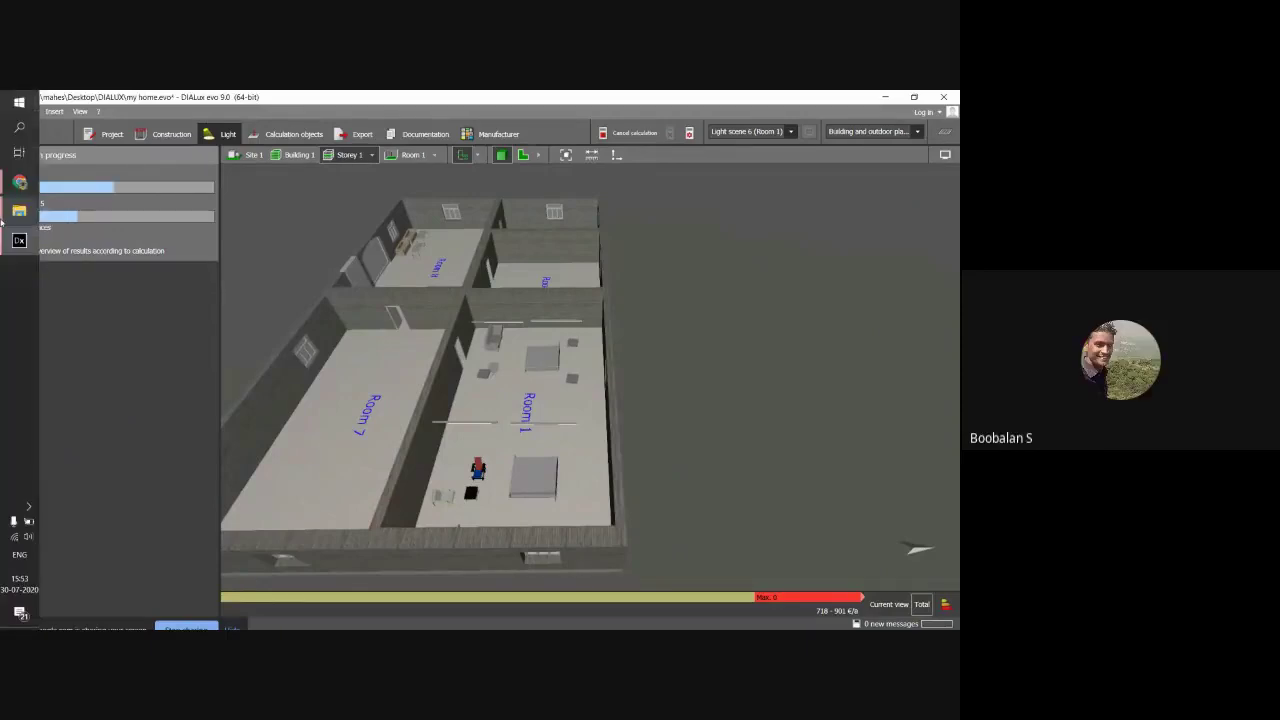
click(16, 188)
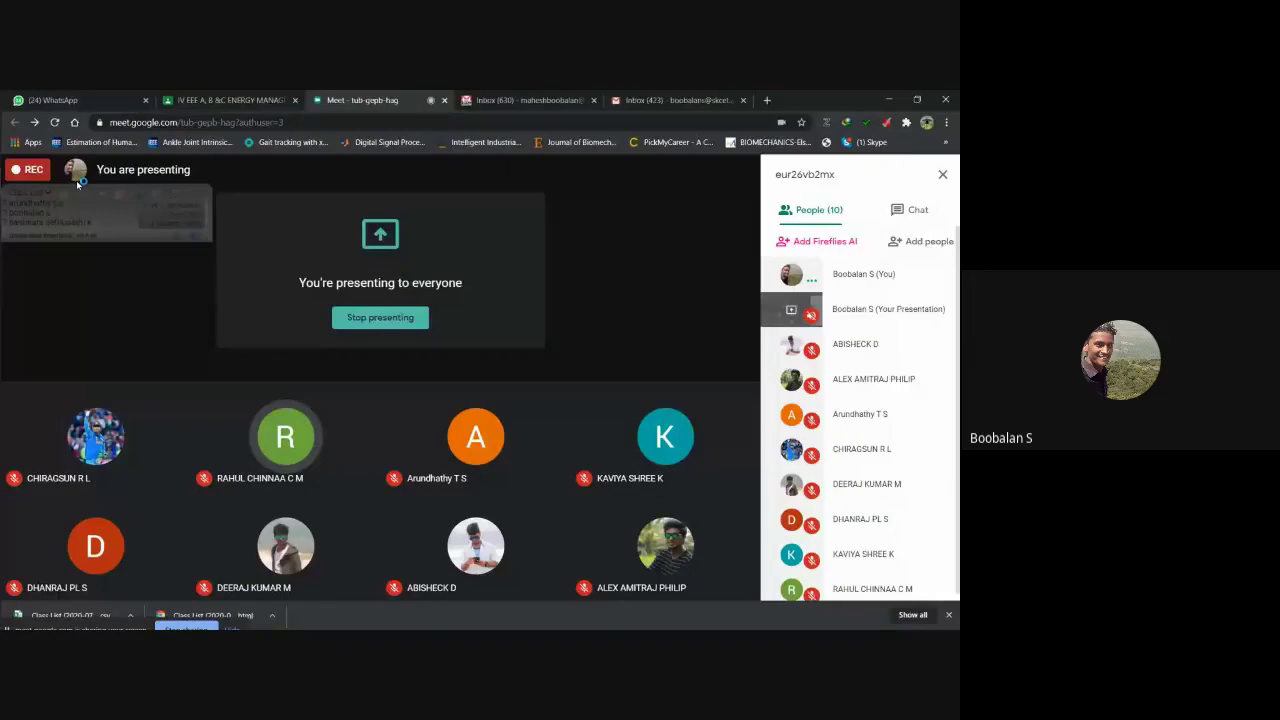
scroll(846, 346, down, 1)
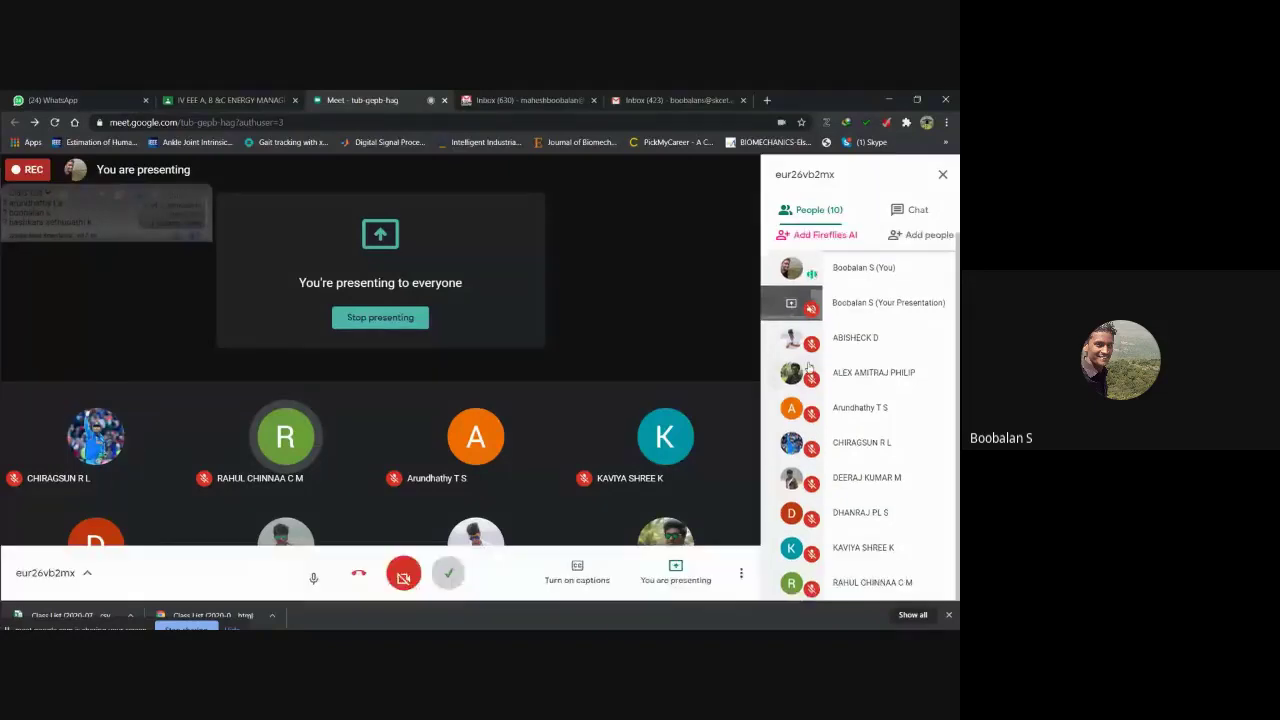
click(888, 100)
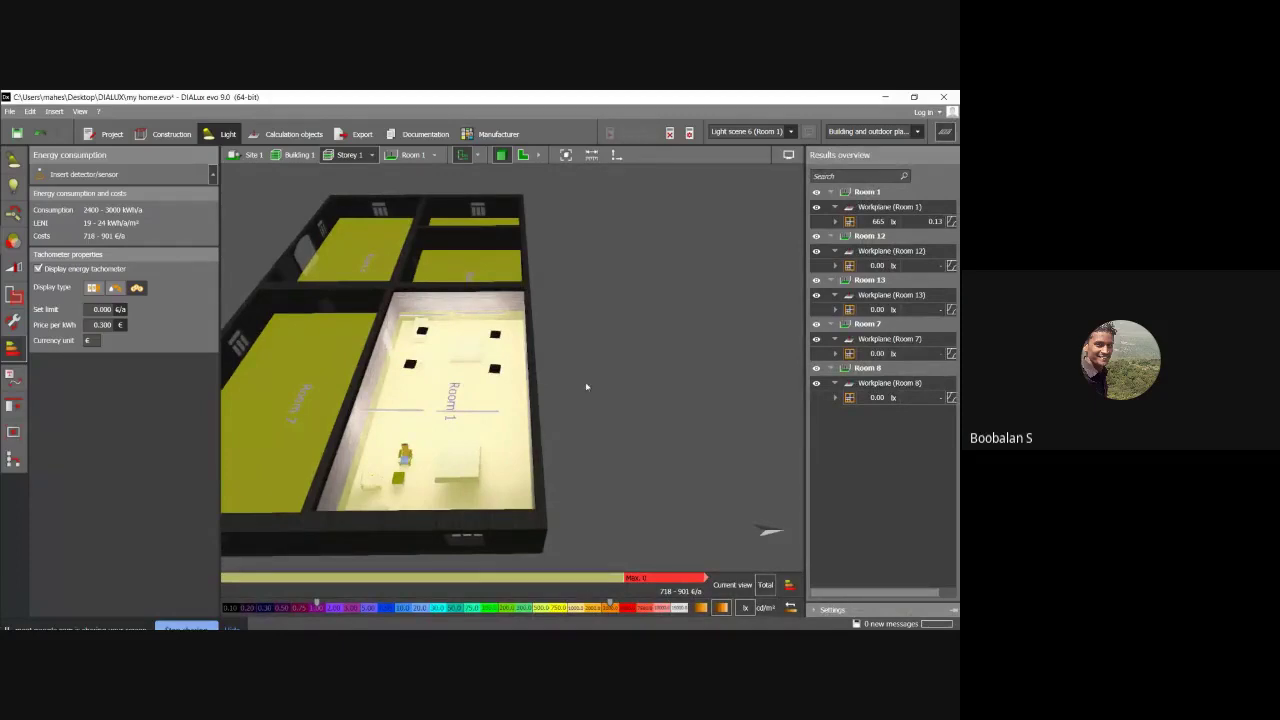
Inspect the calculated storey from several angles, focusing on the lit luminaires and furniture inside Room 1.
drag(586, 400, 402, 346)
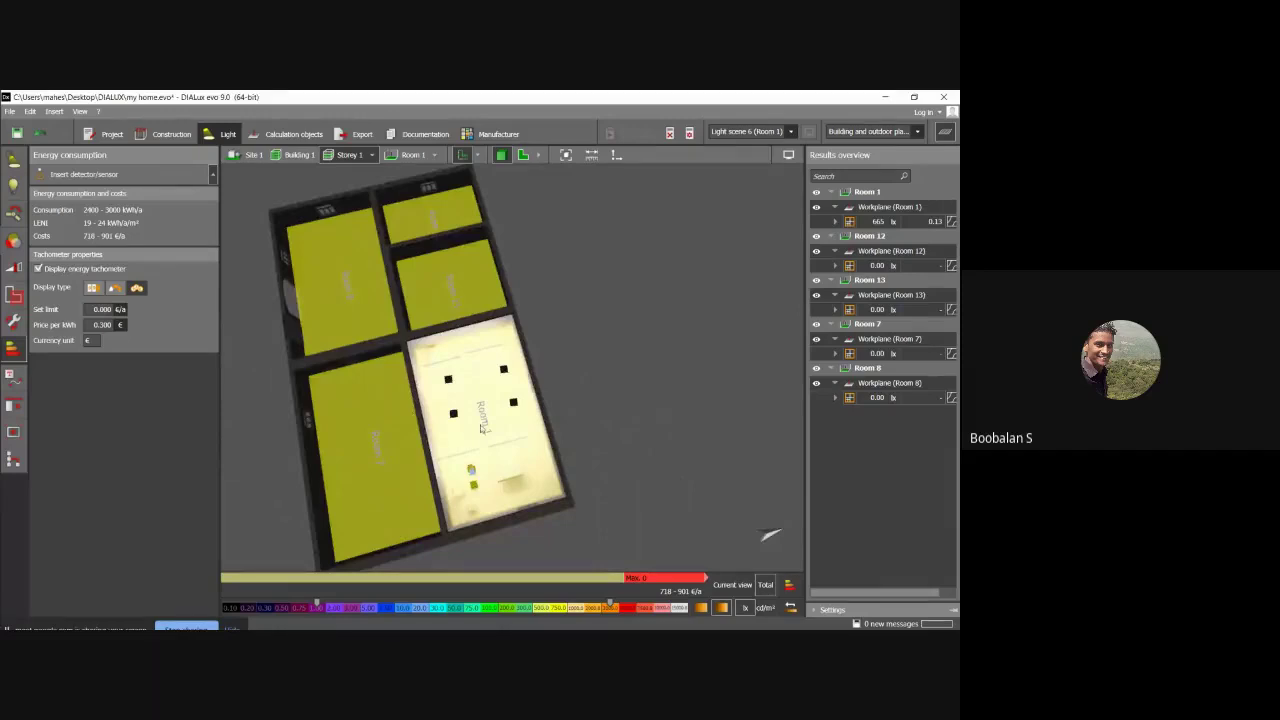
scroll(481, 428, up, 5)
scroll(481, 428, down, 5)
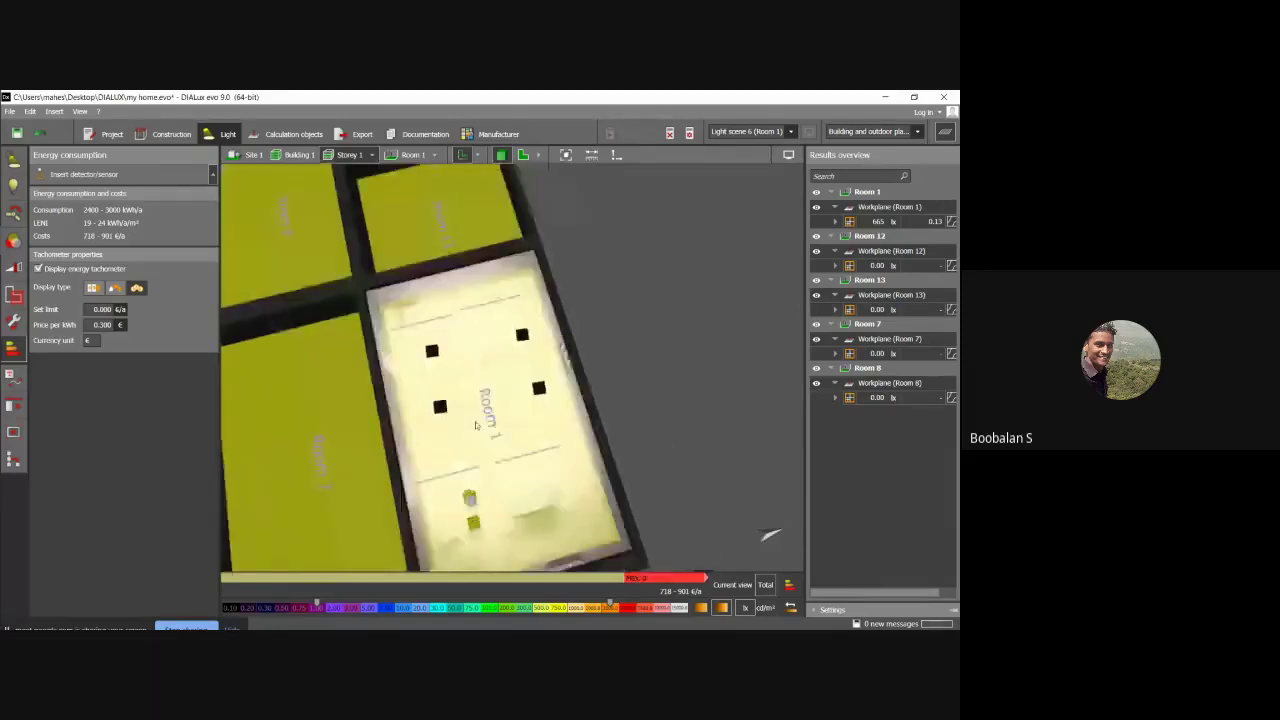
drag(390, 430, 461, 429)
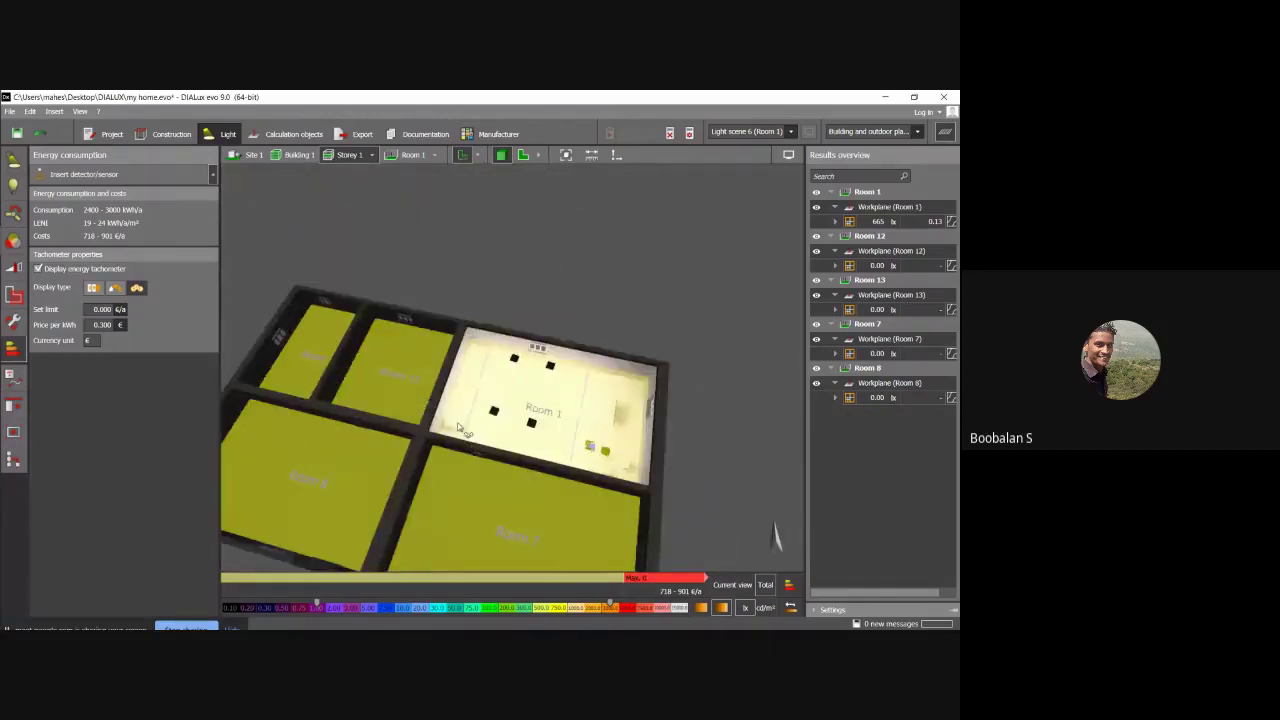
scroll(459, 427, up, 5)
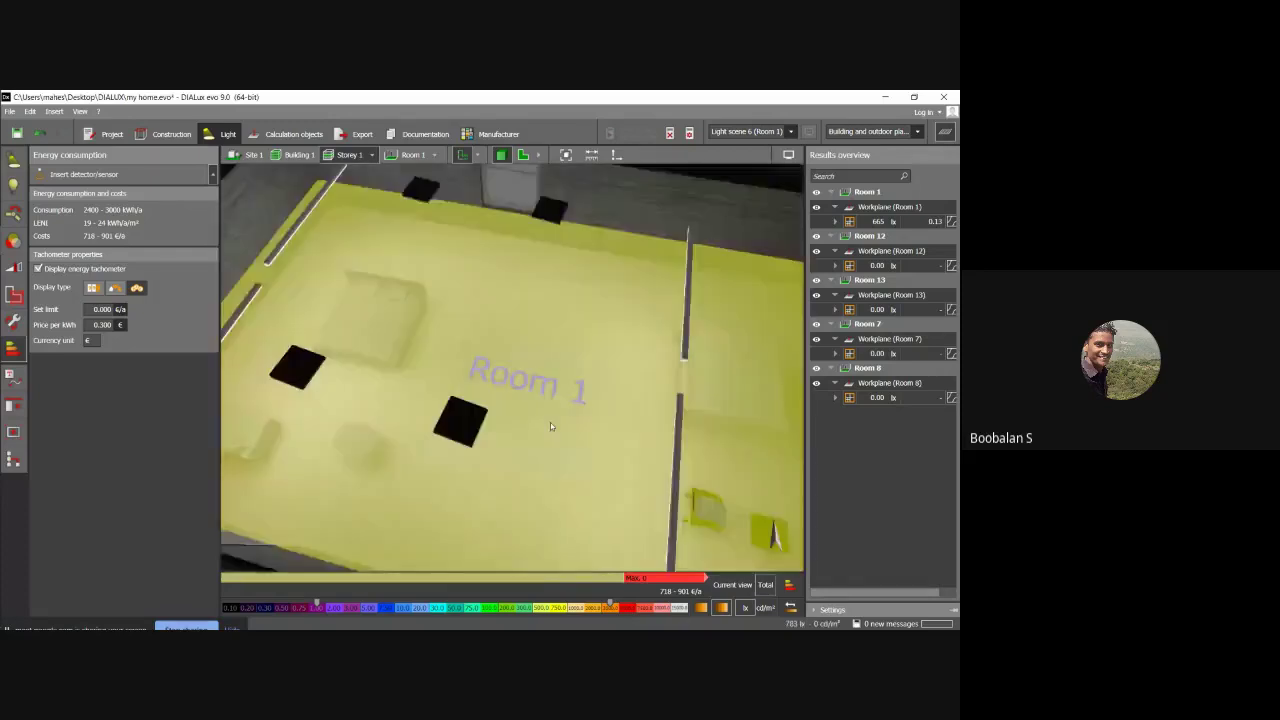
drag(475, 420, 177, 374)
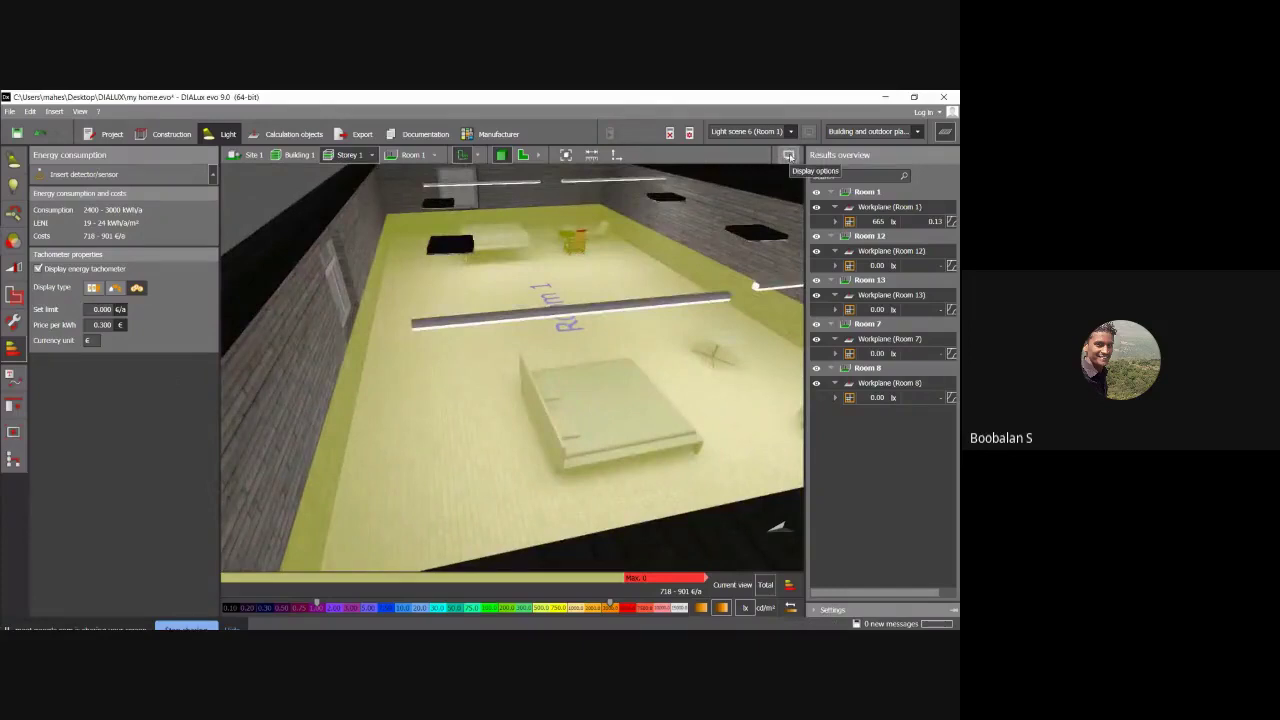
drag(678, 314, 610, 295)
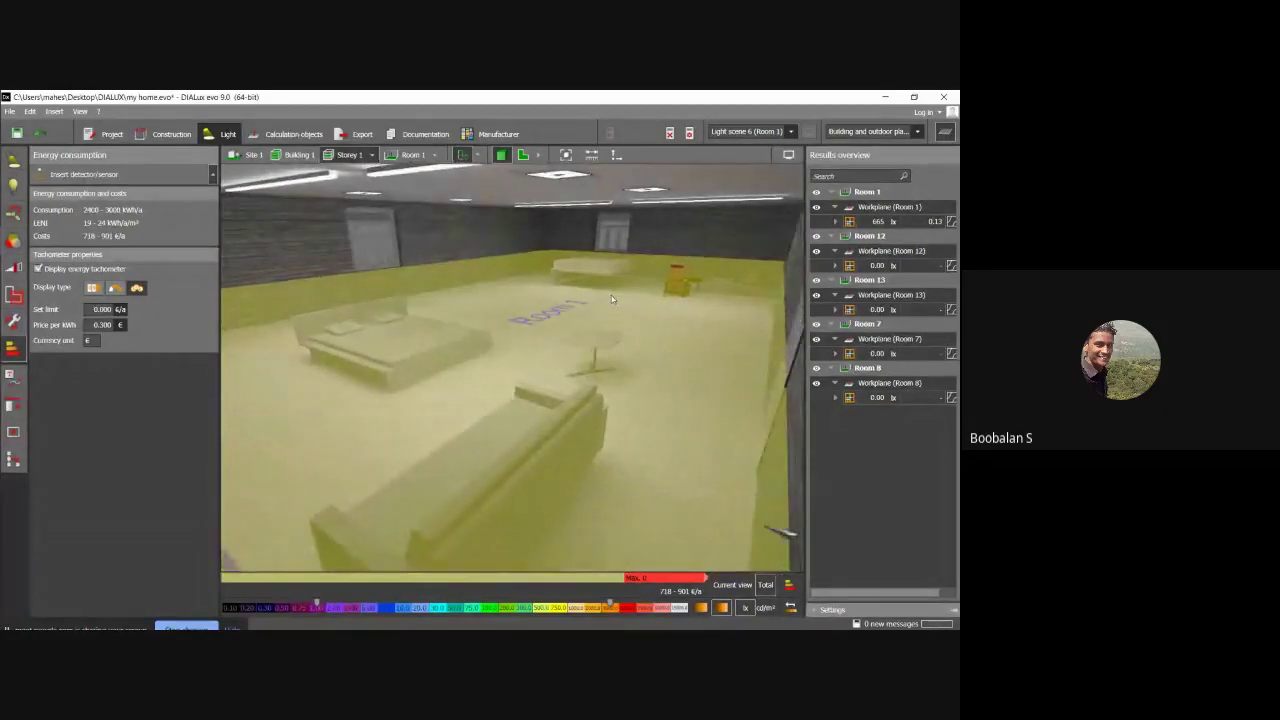
Save the project.
click(788, 155)
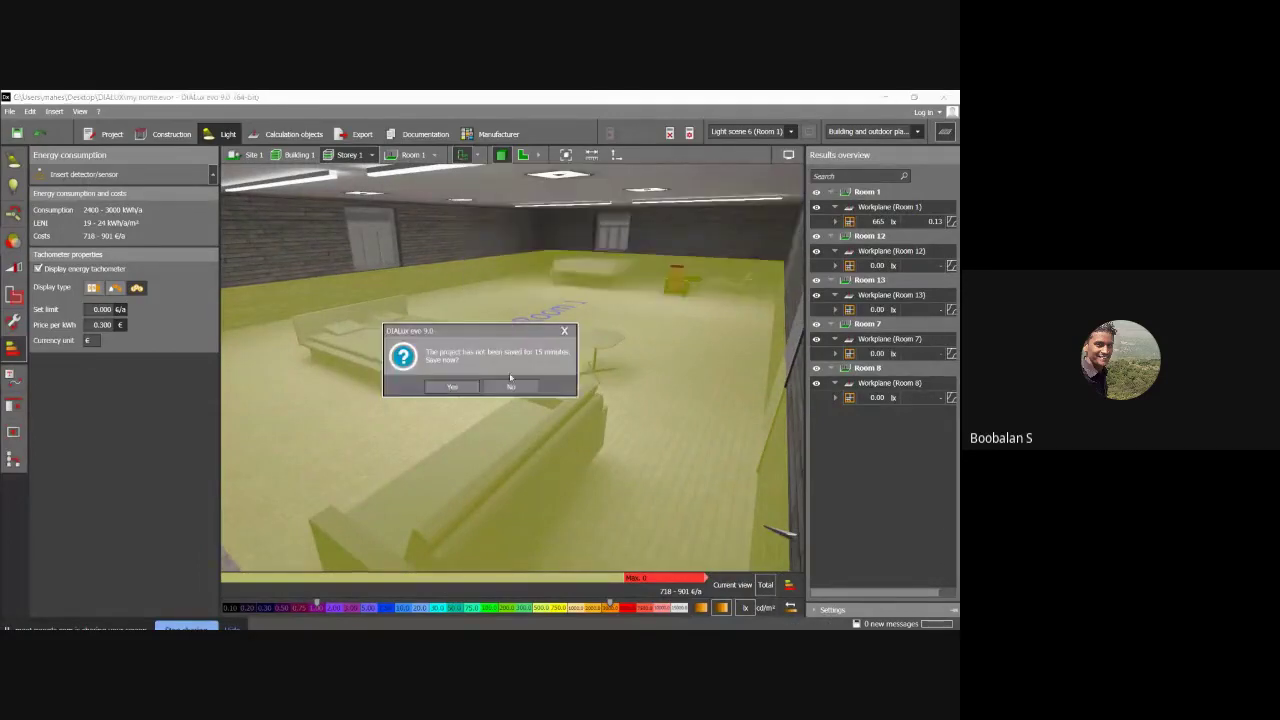
click(453, 387)
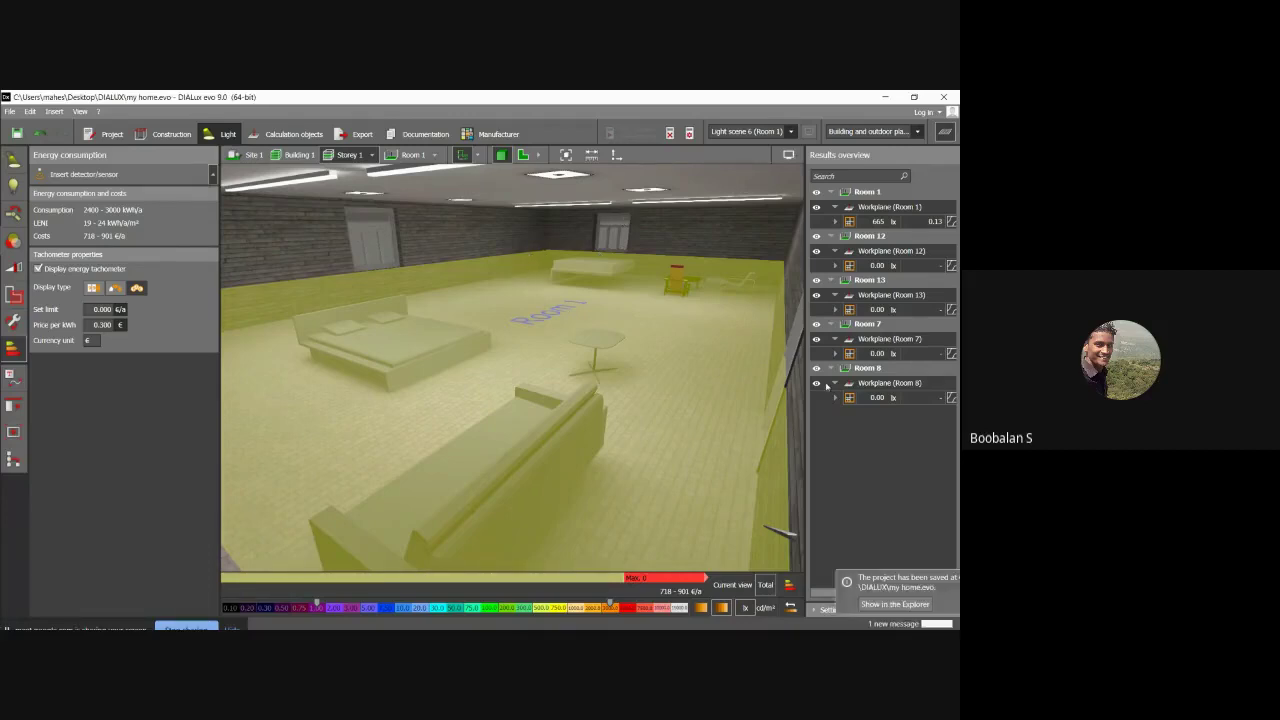
Hide the energy tachometer and display false colours to examine the light distribution in Room 1 from several angles.
click(466, 154)
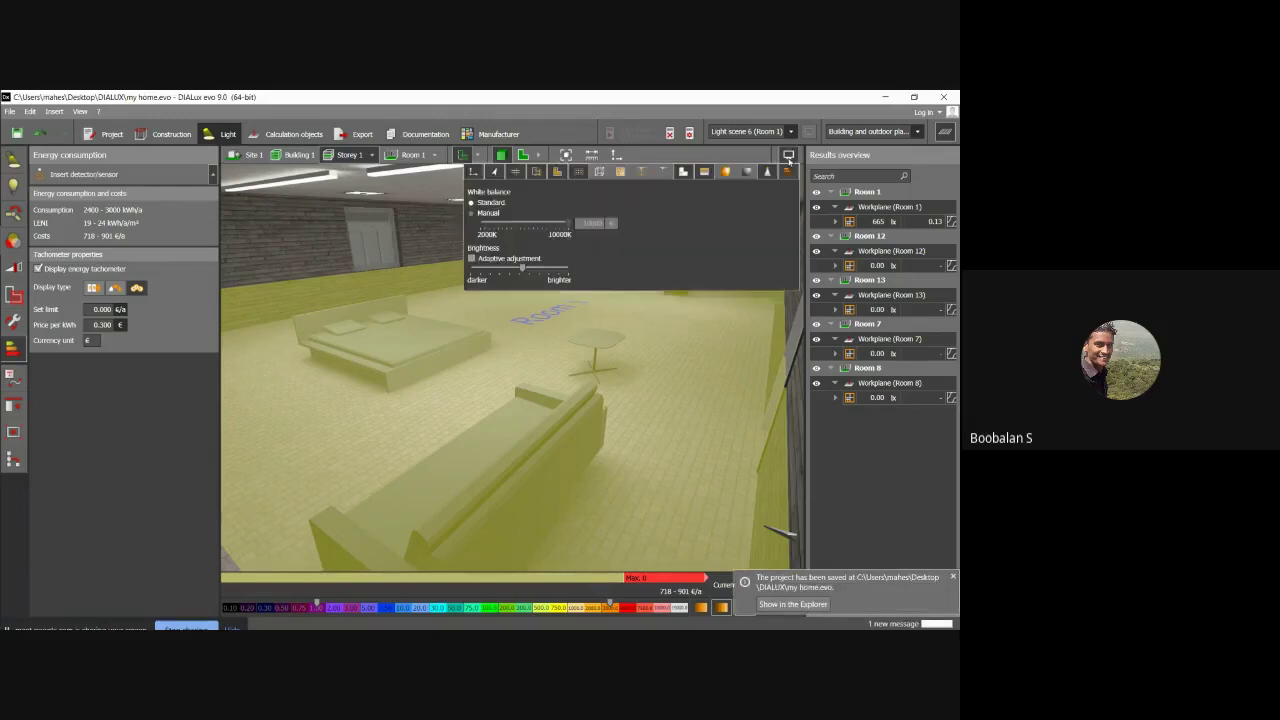
click(727, 173)
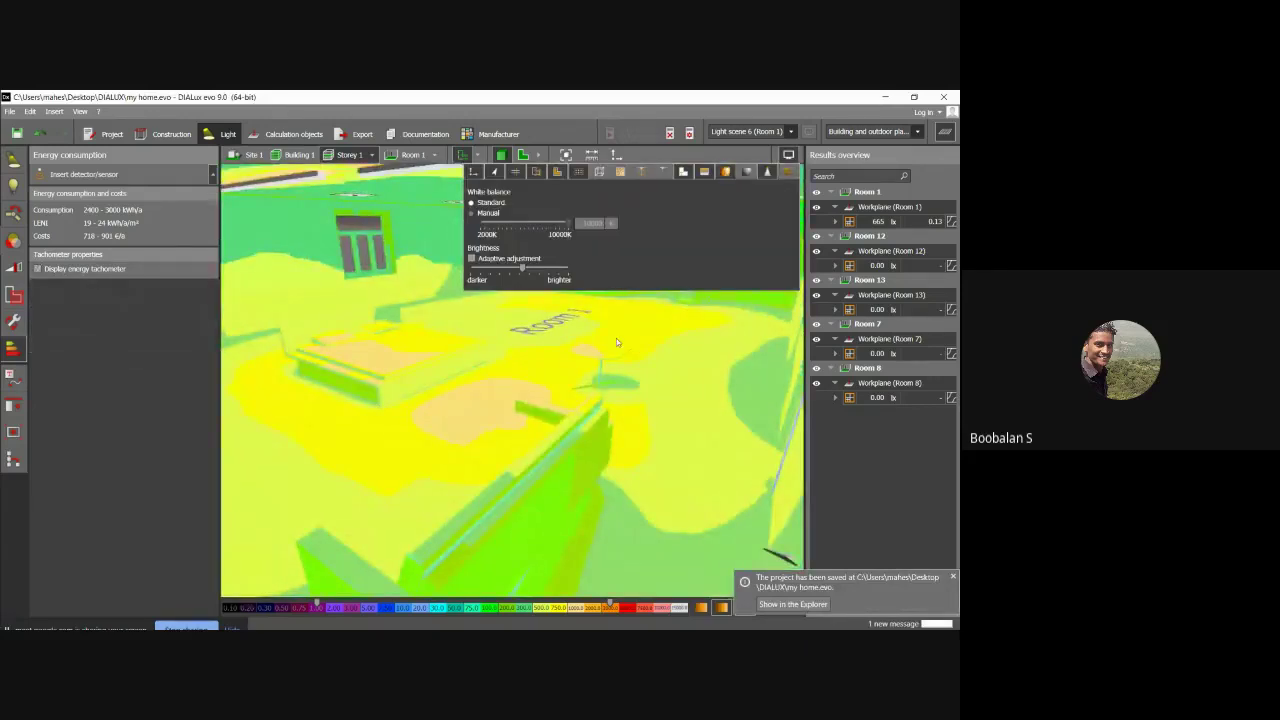
click(614, 378)
drag(531, 398, 561, 404)
right_drag(561, 404, 537, 411)
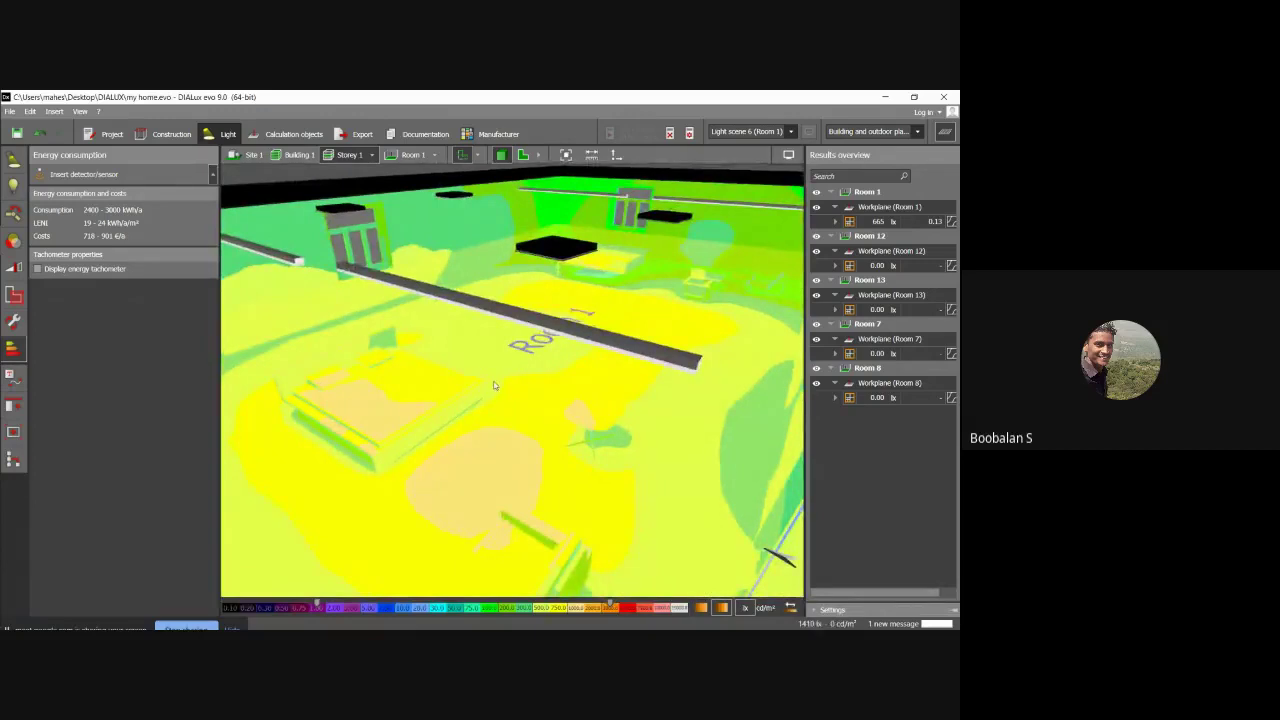
right_drag(592, 398, 132, 408)
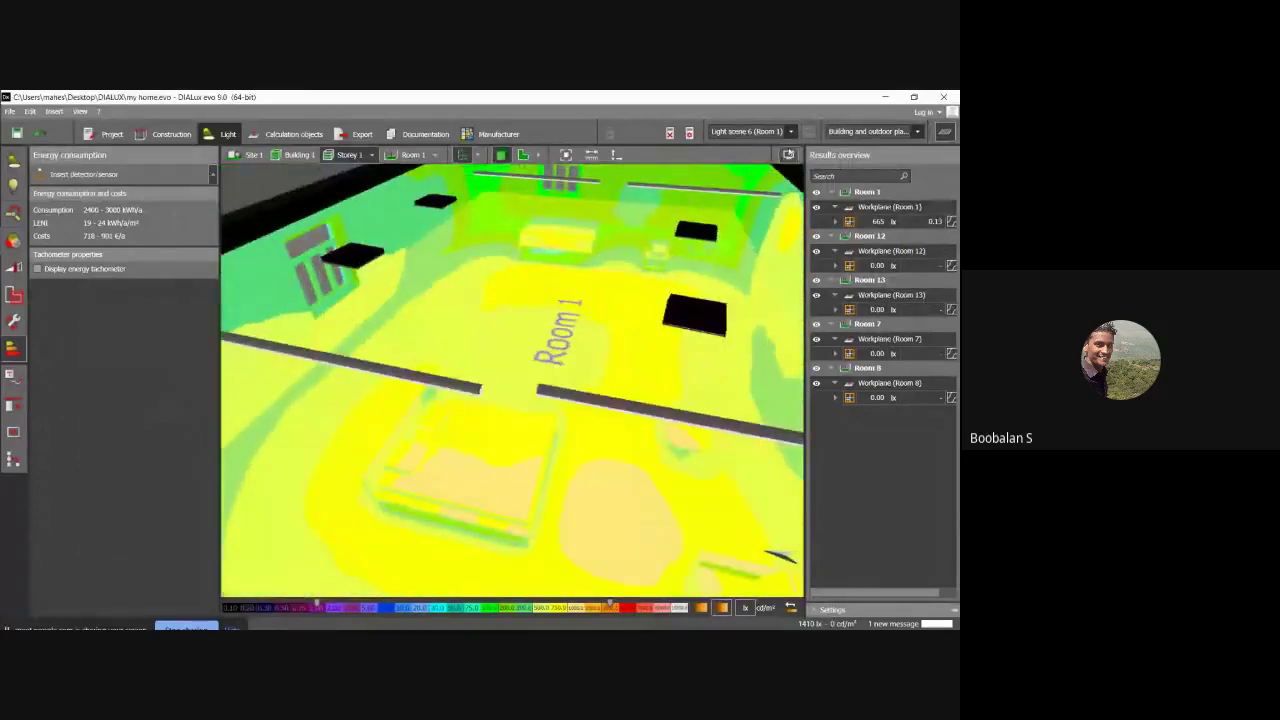
Turn off the false-colour display, and briefly show and hide the luminaires' light direction arrows in Room 1.
click(789, 155)
click(727, 172)
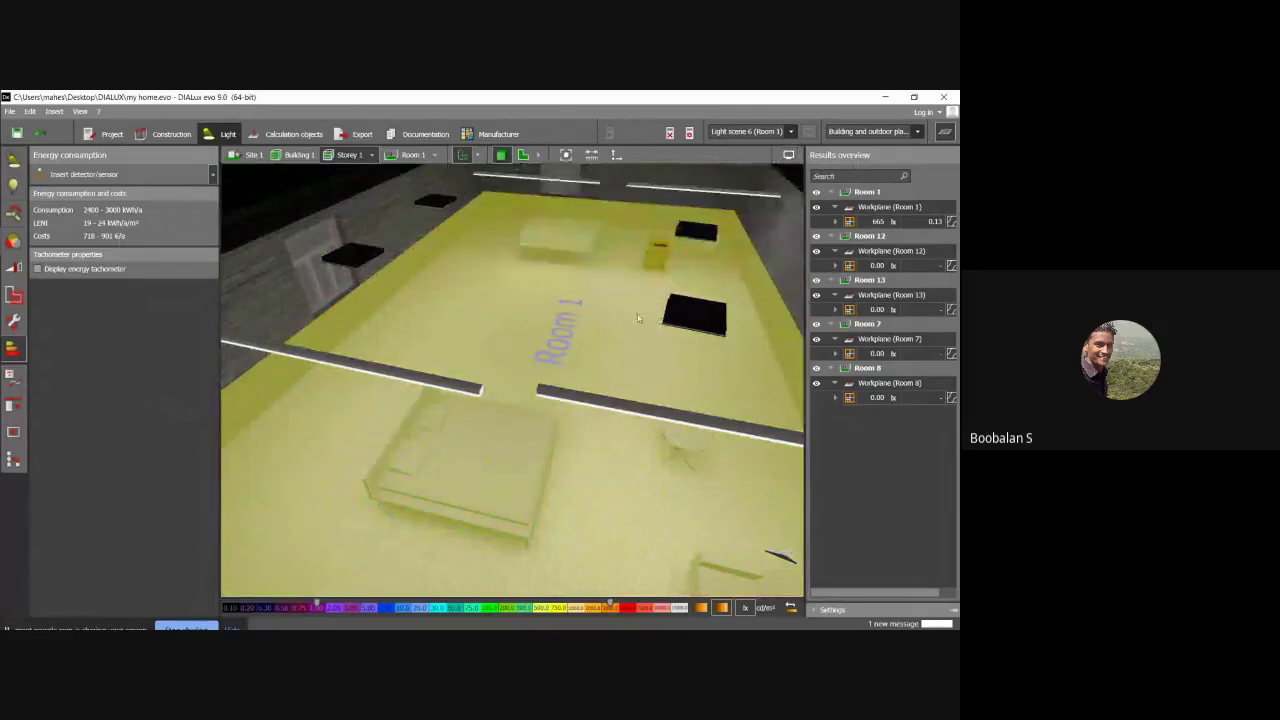
right_drag(619, 313, 597, 318)
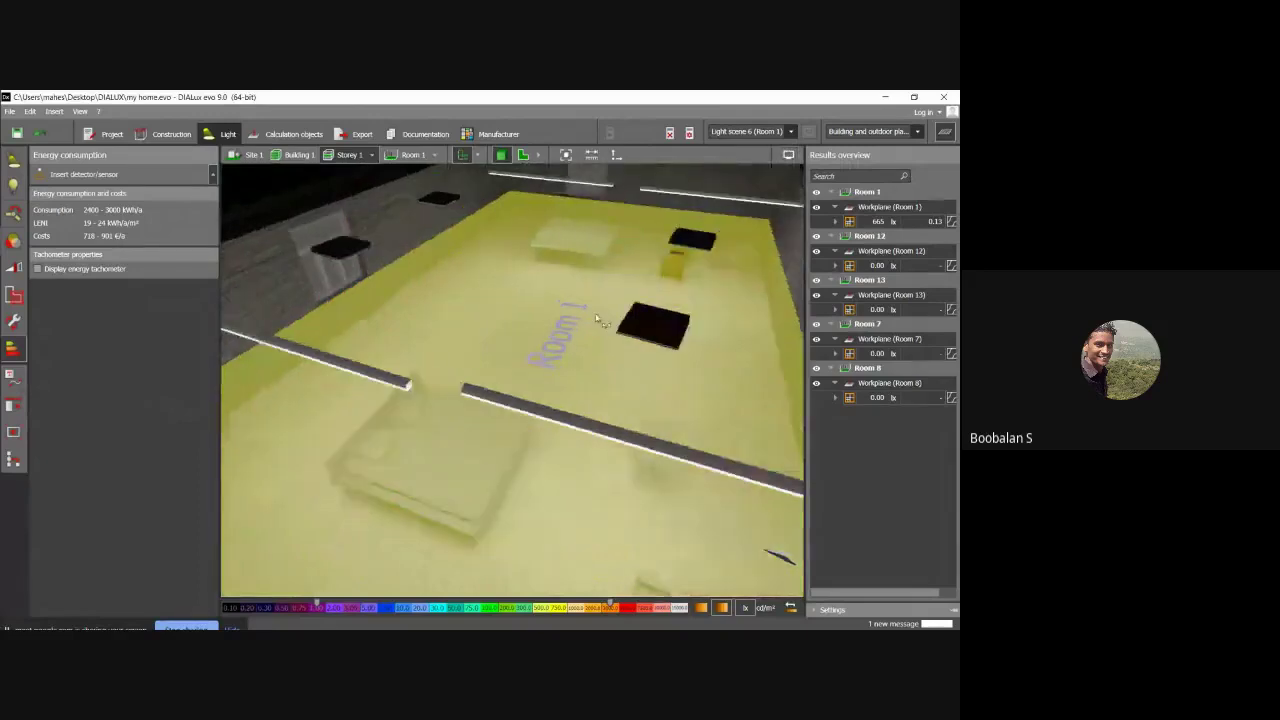
scroll(598, 310, up, 3)
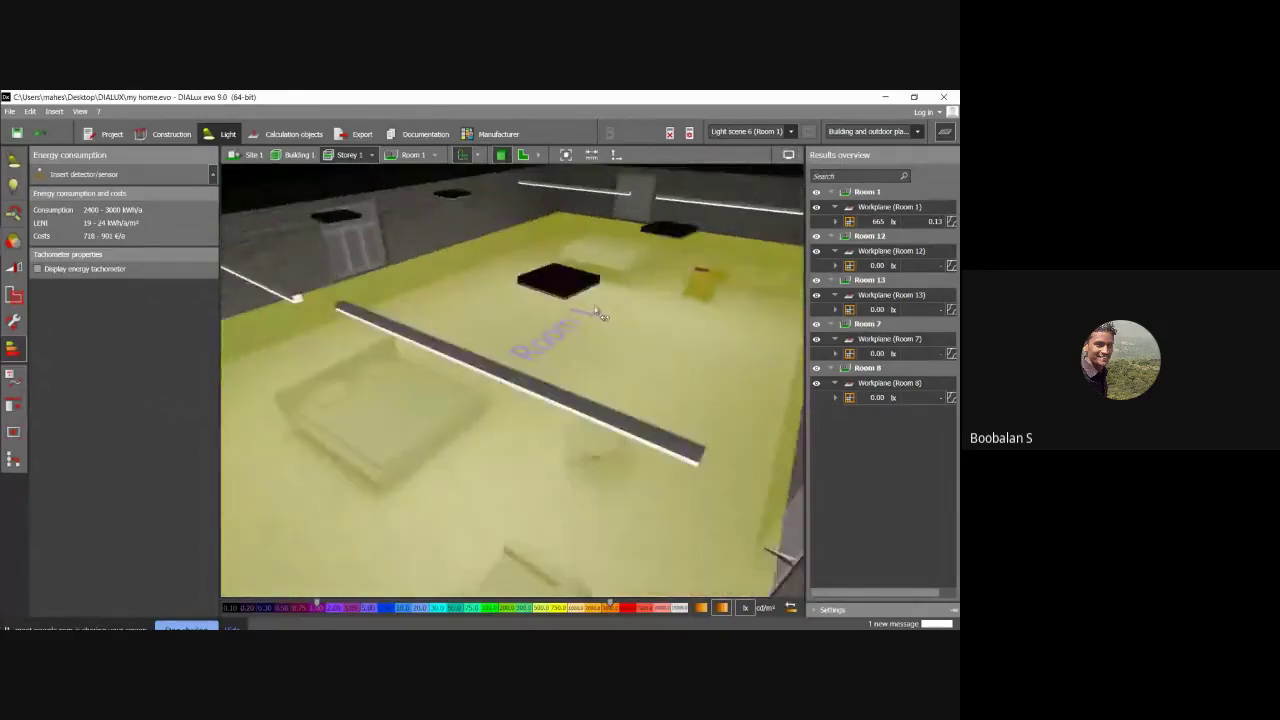
click(787, 156)
click(663, 172)
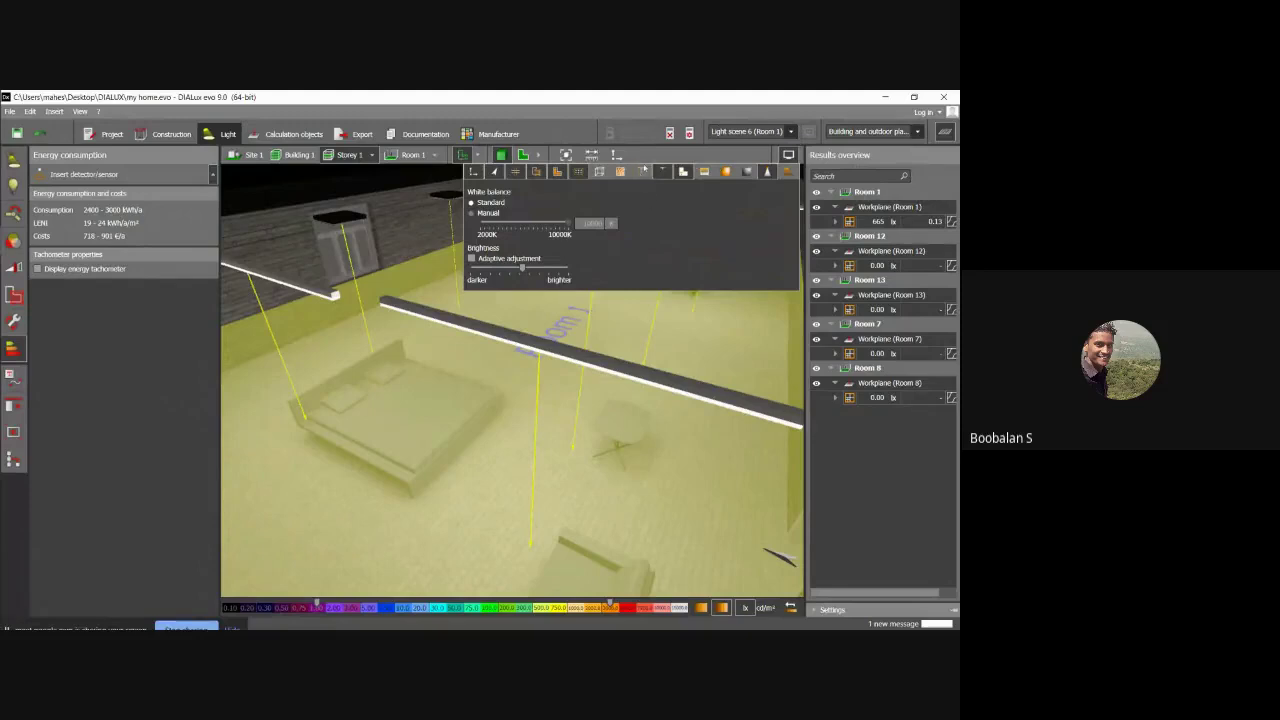
click(663, 172)
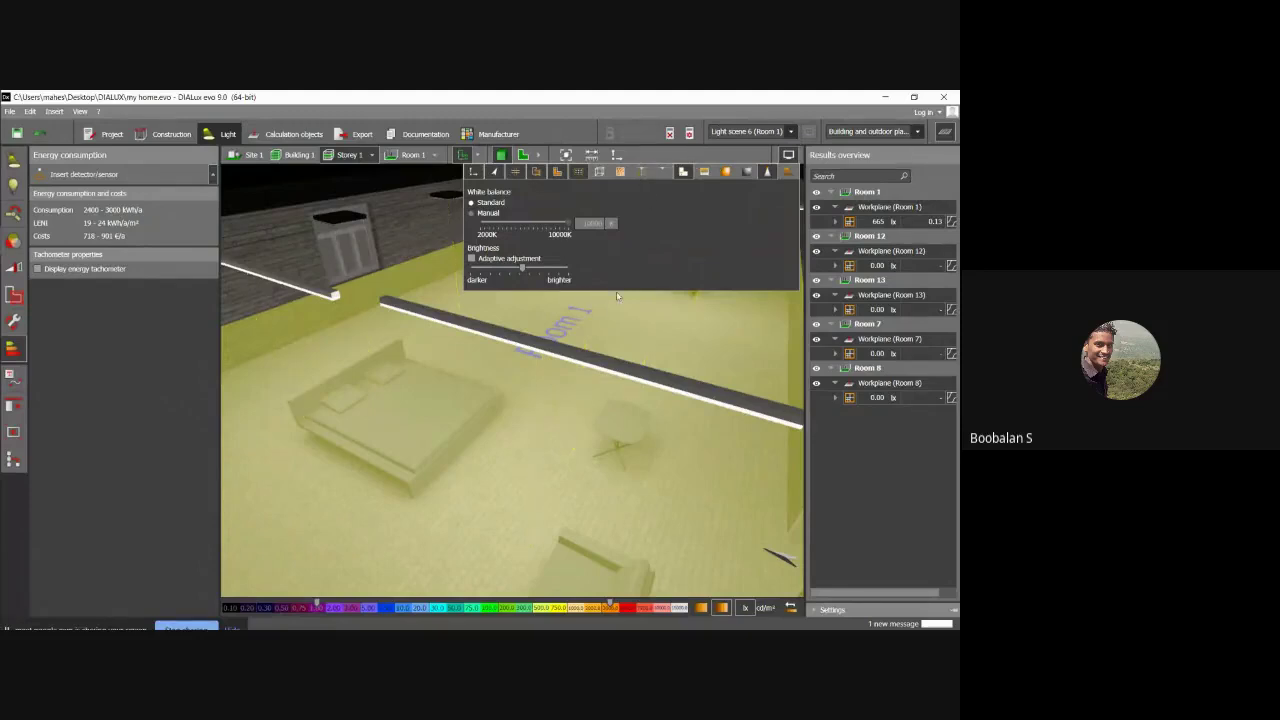
Display the isolines on the surfaces of Room 1 and view them around the square luminaires and furniture.
click(788, 155)
click(621, 172)
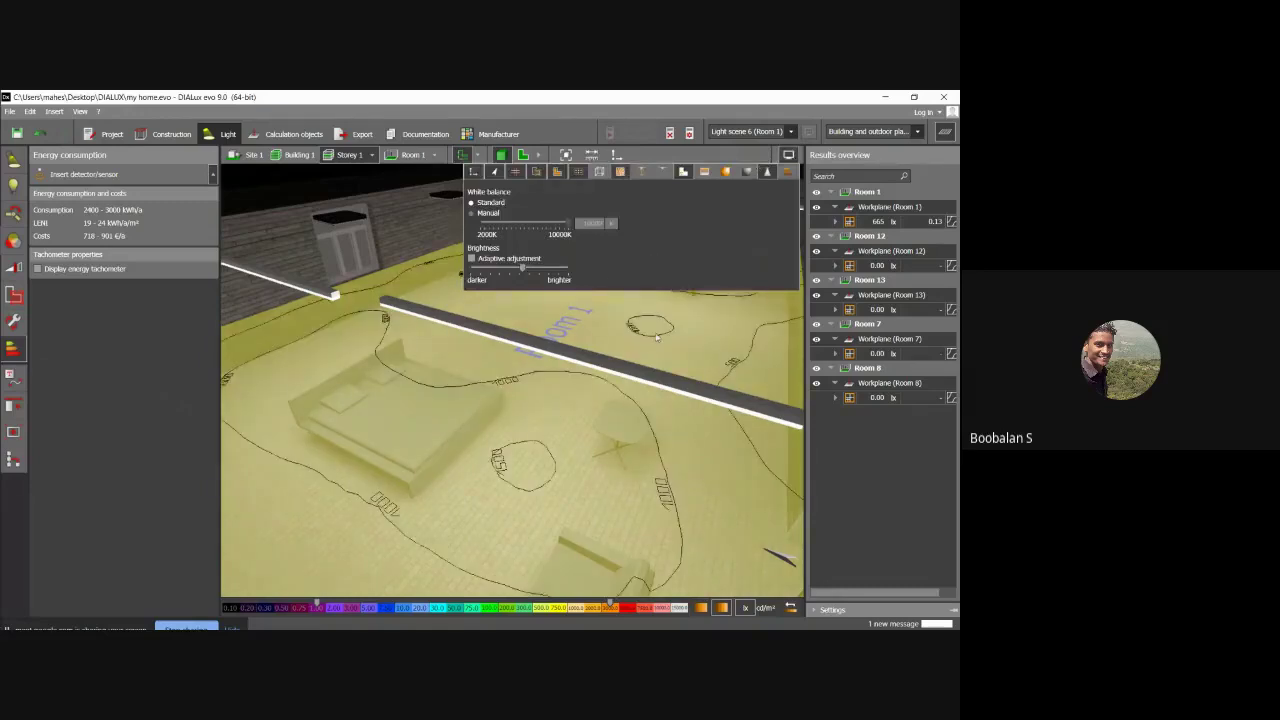
scroll(563, 437, down, 3)
drag(563, 437, 445, 492)
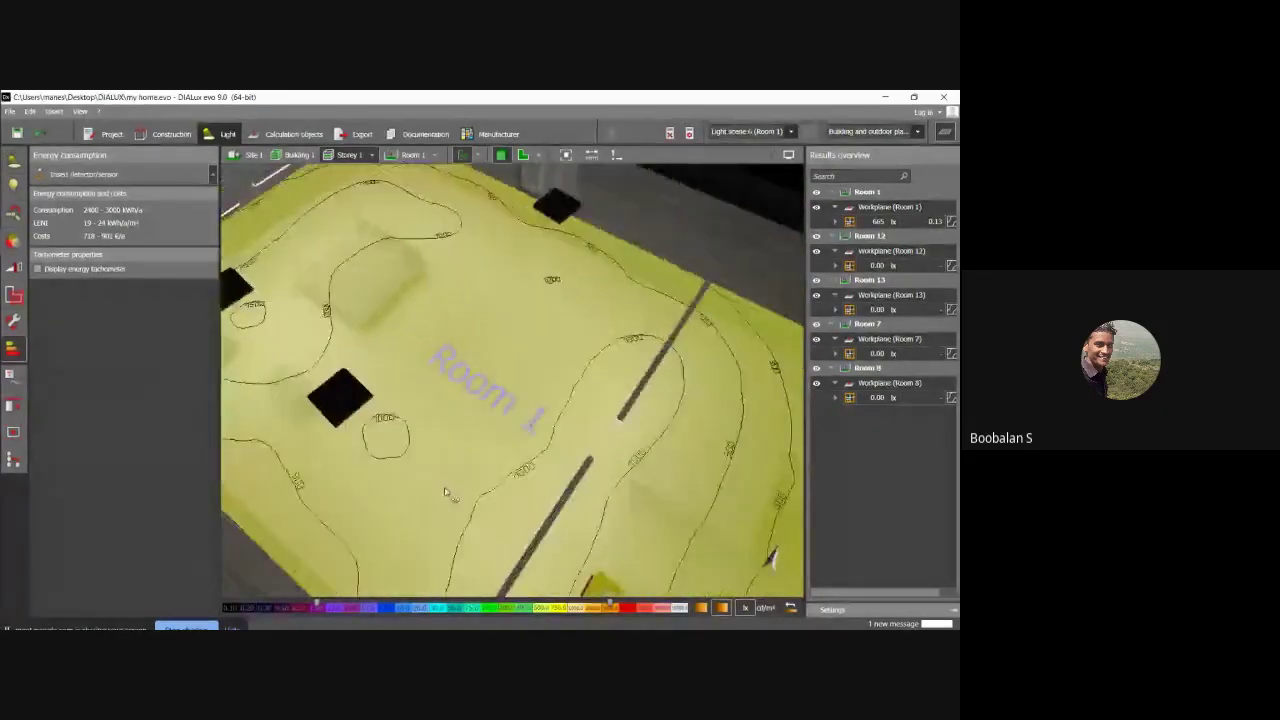
right_drag(445, 492, 450, 488)
scroll(400, 450, up, 3)
right_drag(400, 450, 307, 272)
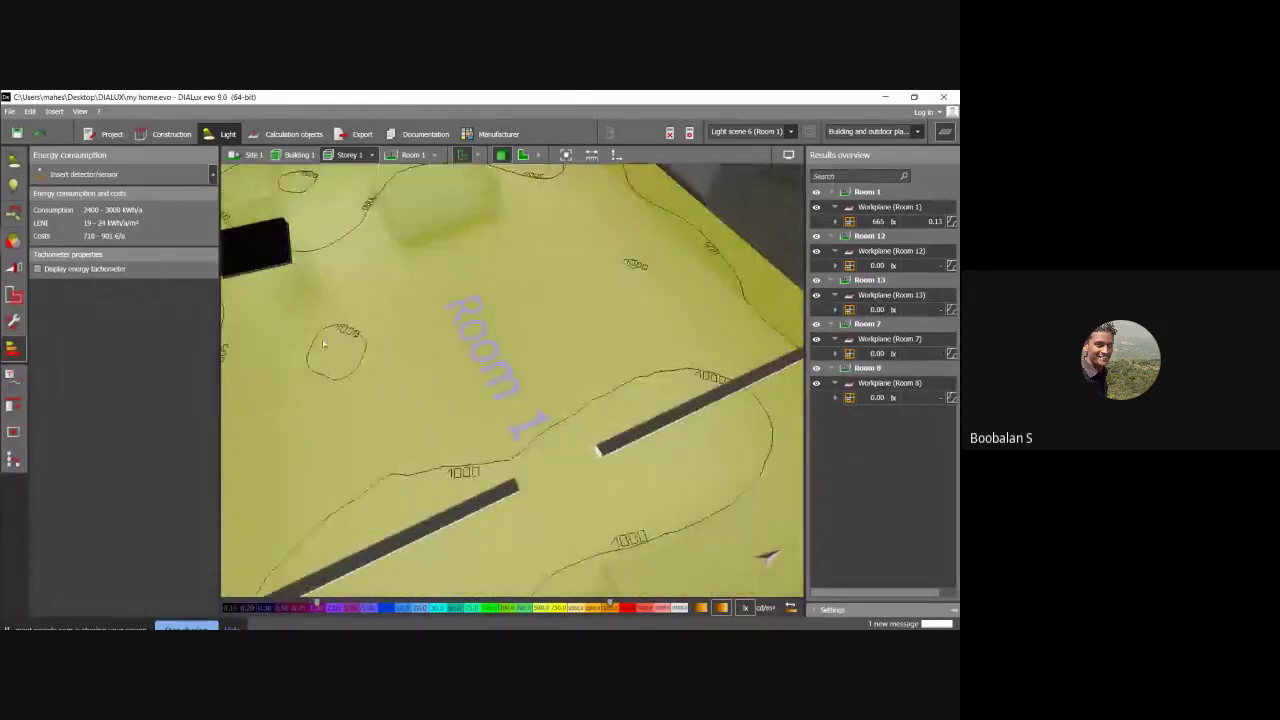
right_drag(323, 344, 298, 411)
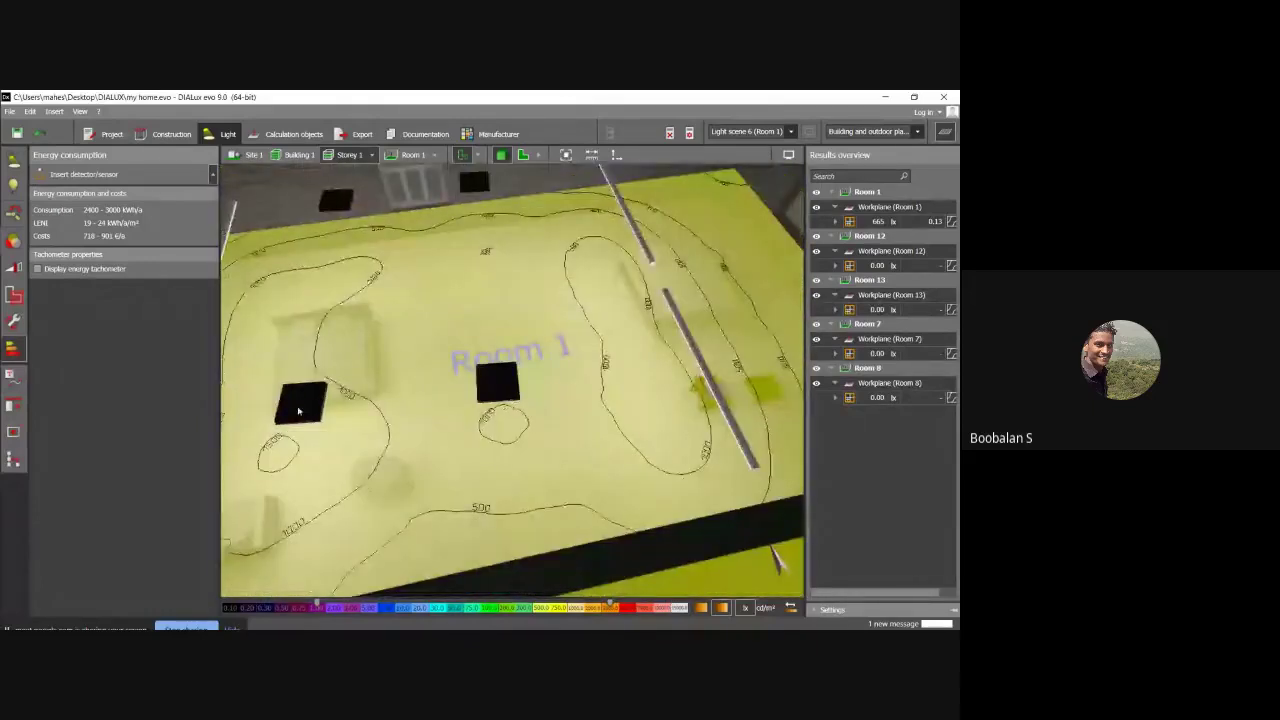
mouse_move(698, 354)
right_down()
mouse_move(693, 384)
mouse_move(690, 368)
right_up()
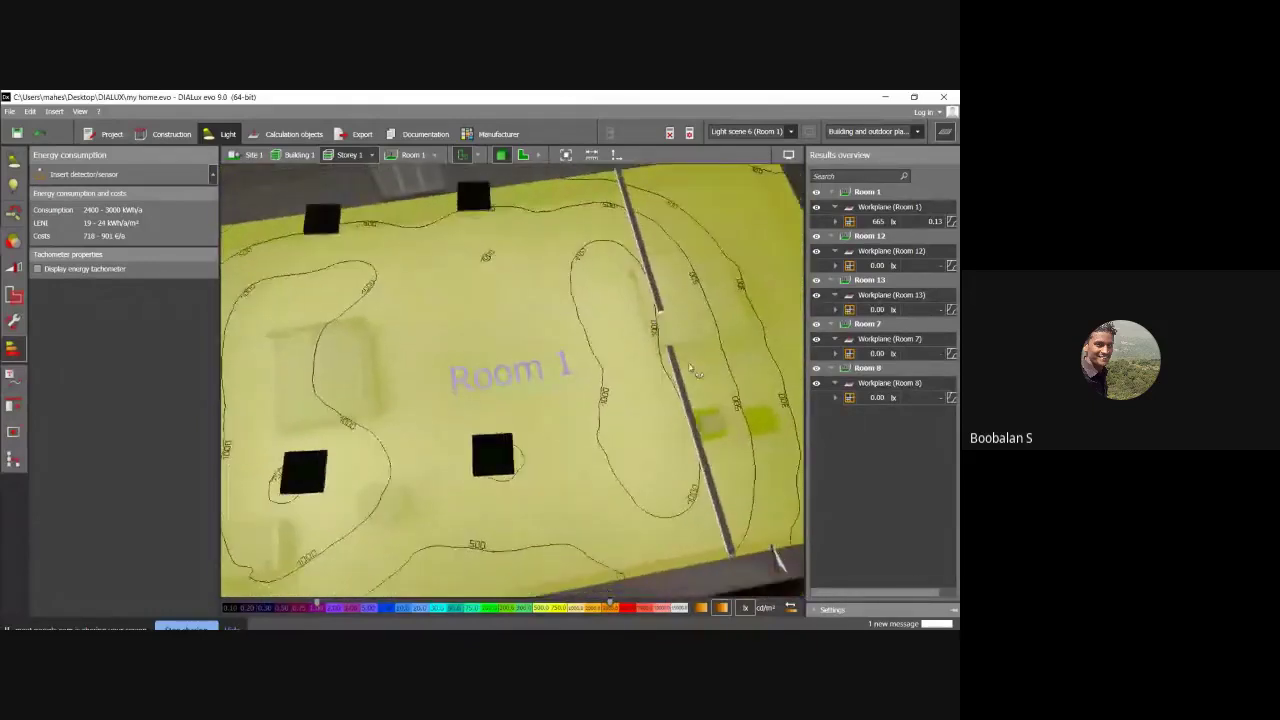
Examine the isoline values close up around the linear luminaires in Room 1.
scroll(690, 367, up, 6)
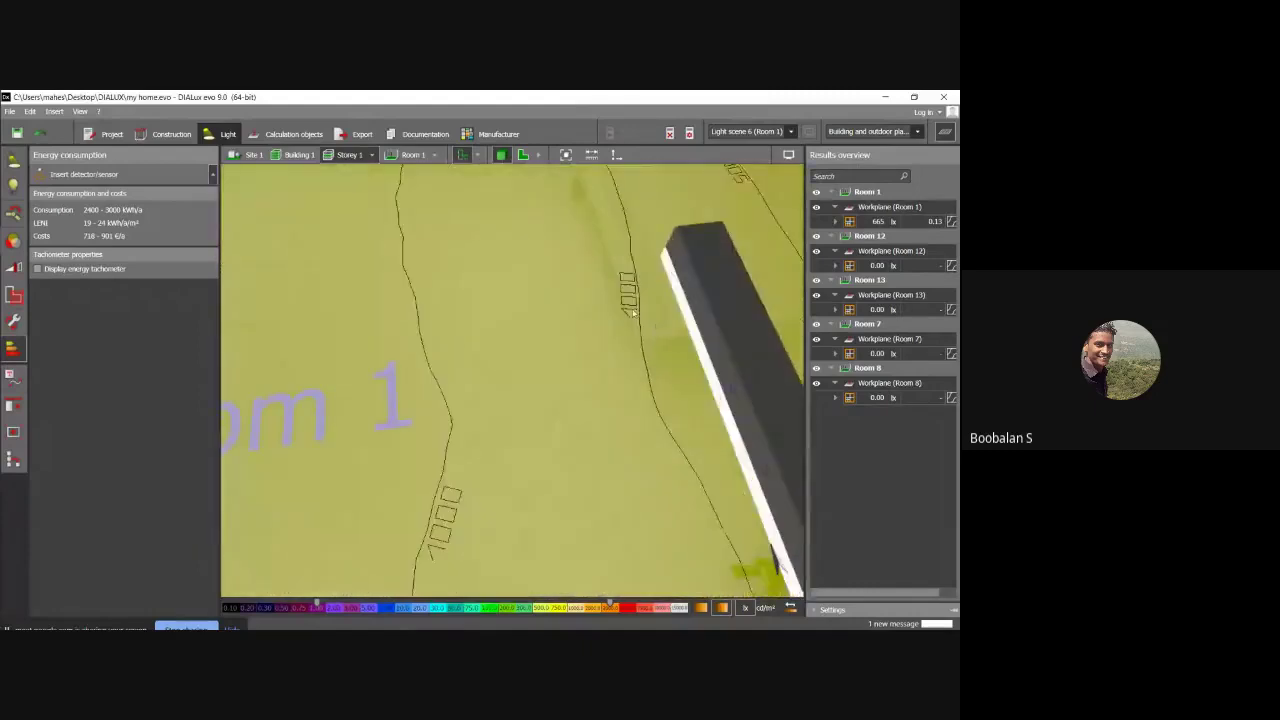
scroll(632, 313, up, 5)
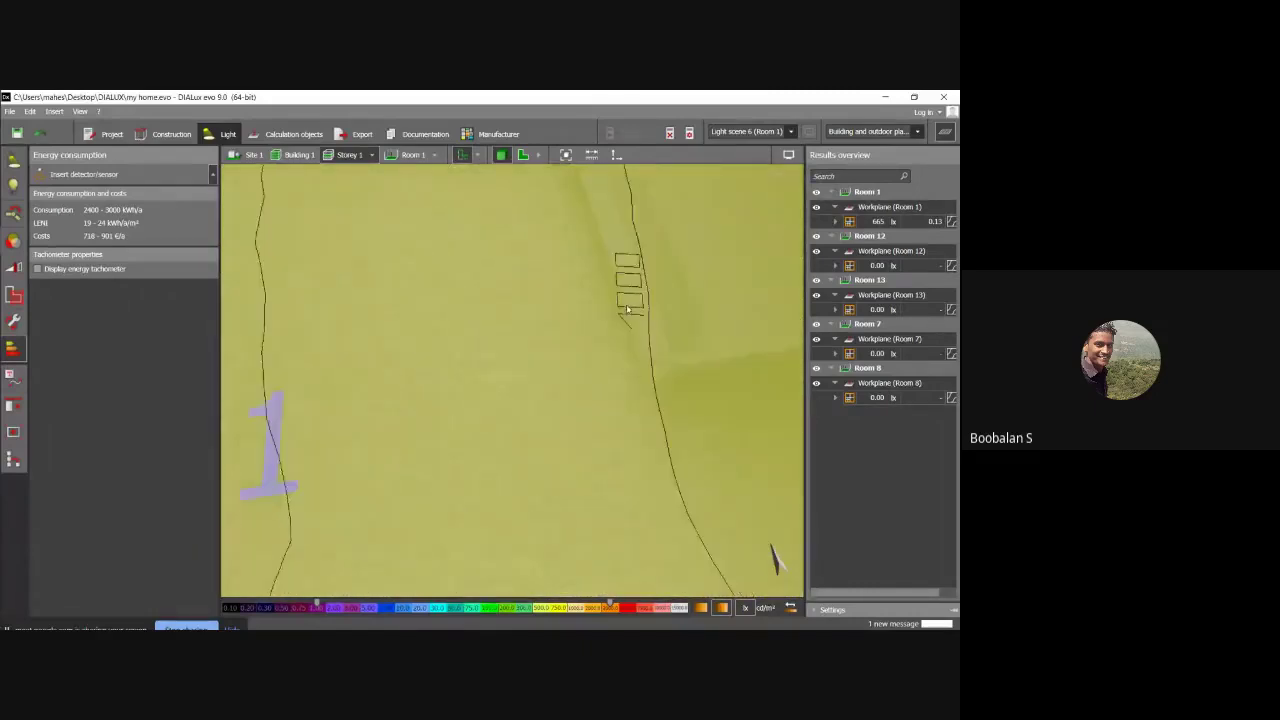
scroll(634, 310, down, 2)
scroll(650, 306, down, 2)
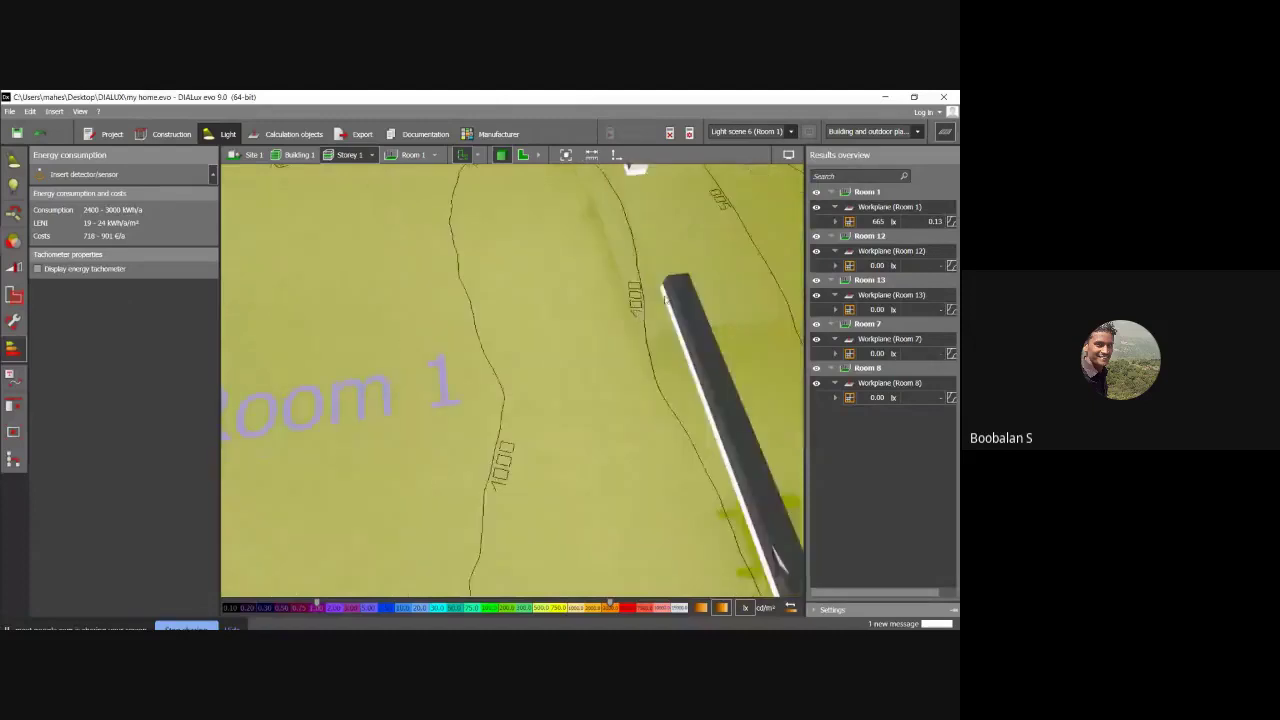
scroll(666, 298, down, 3)
scroll(680, 301, down, 3)
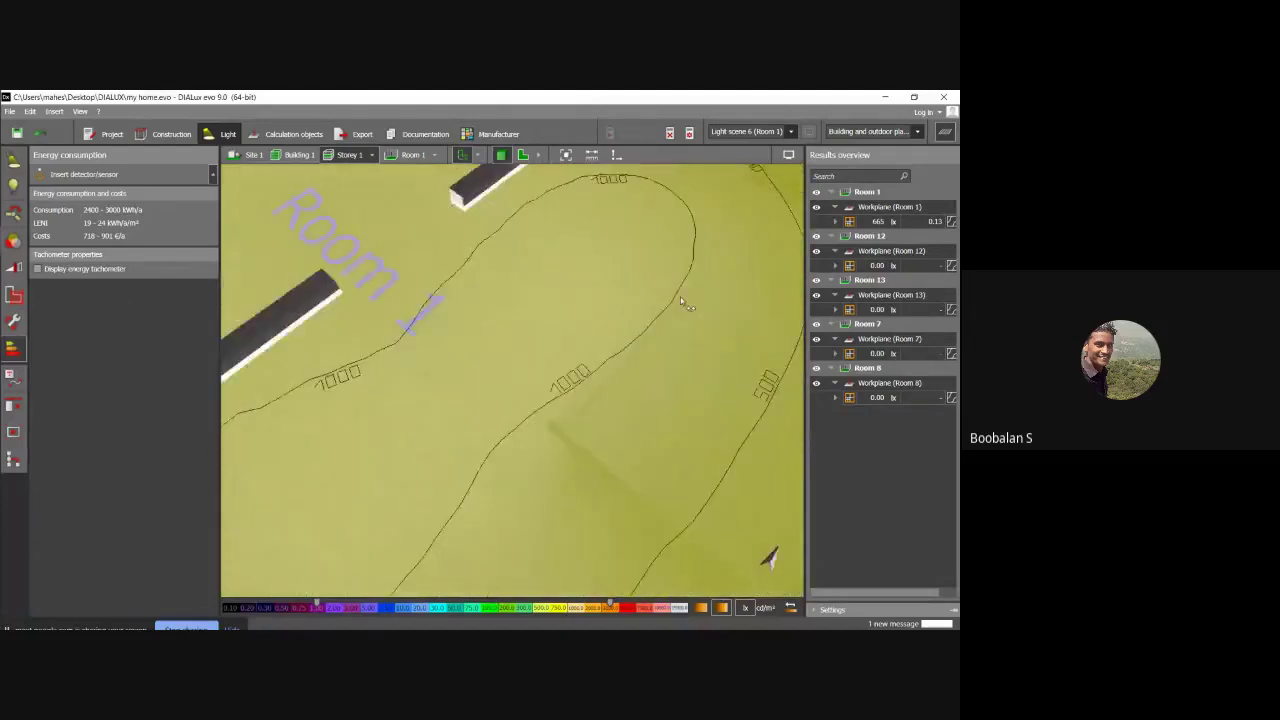
drag(665, 303, 412, 322)
scroll(289, 262, up, 5)
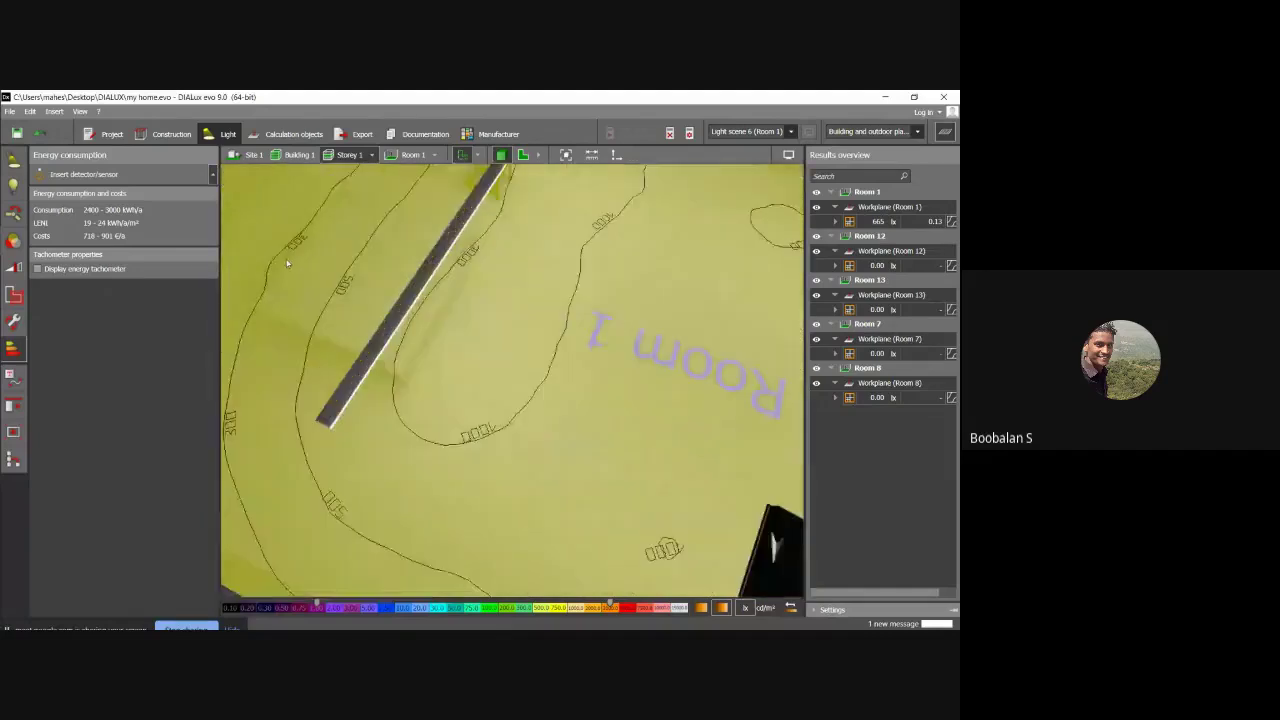
Move one linear luminaire in Room 1 over the large furniture piece near the chair, accepting that the results become invalid.
scroll(286, 255, down, 2)
drag(285, 337, 367, 373)
drag(295, 320, 301, 288)
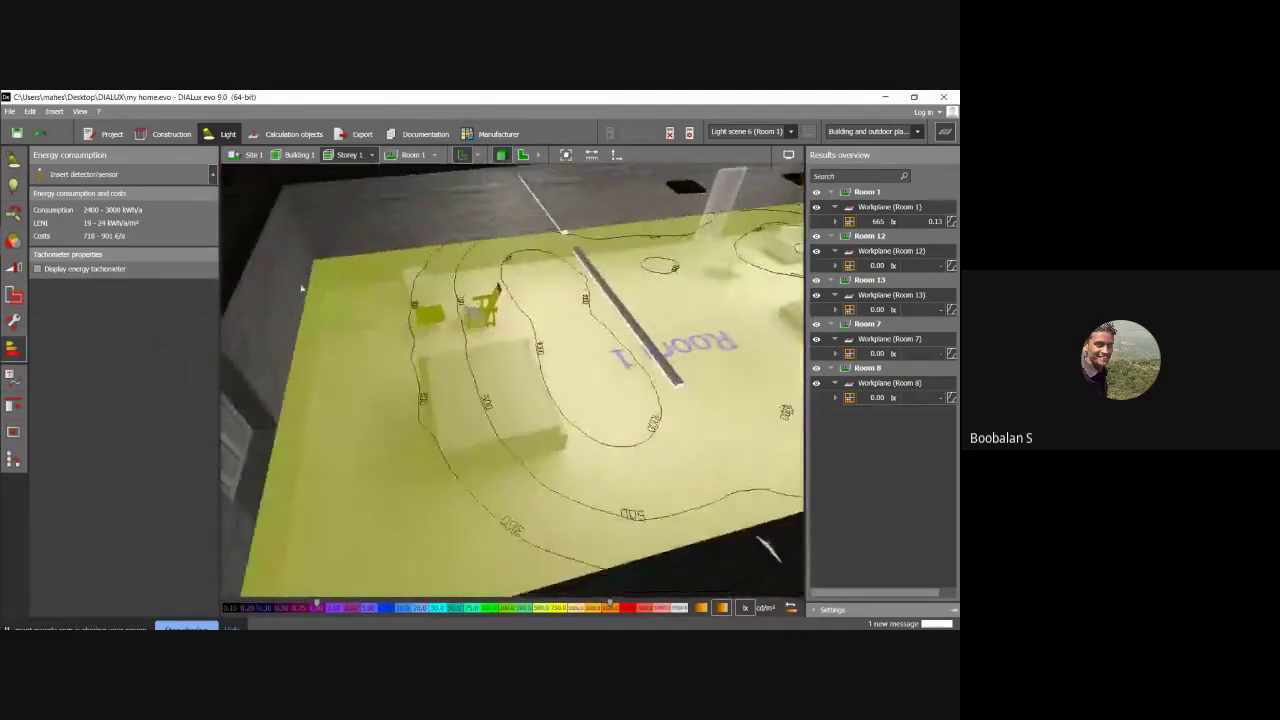
mouse_move(344, 375)
mouse_down()
mouse_move(309, 400)
mouse_move(299, 387)
mouse_move(336, 399)
mouse_up()
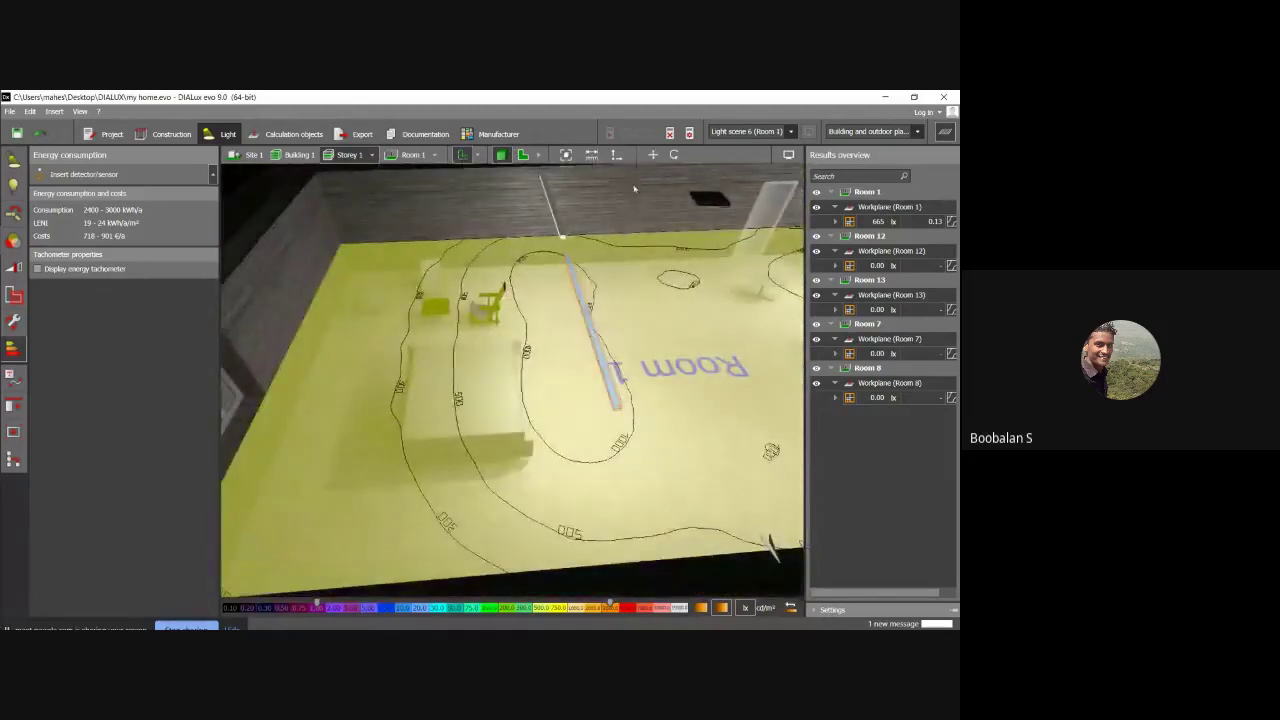
click(594, 335)
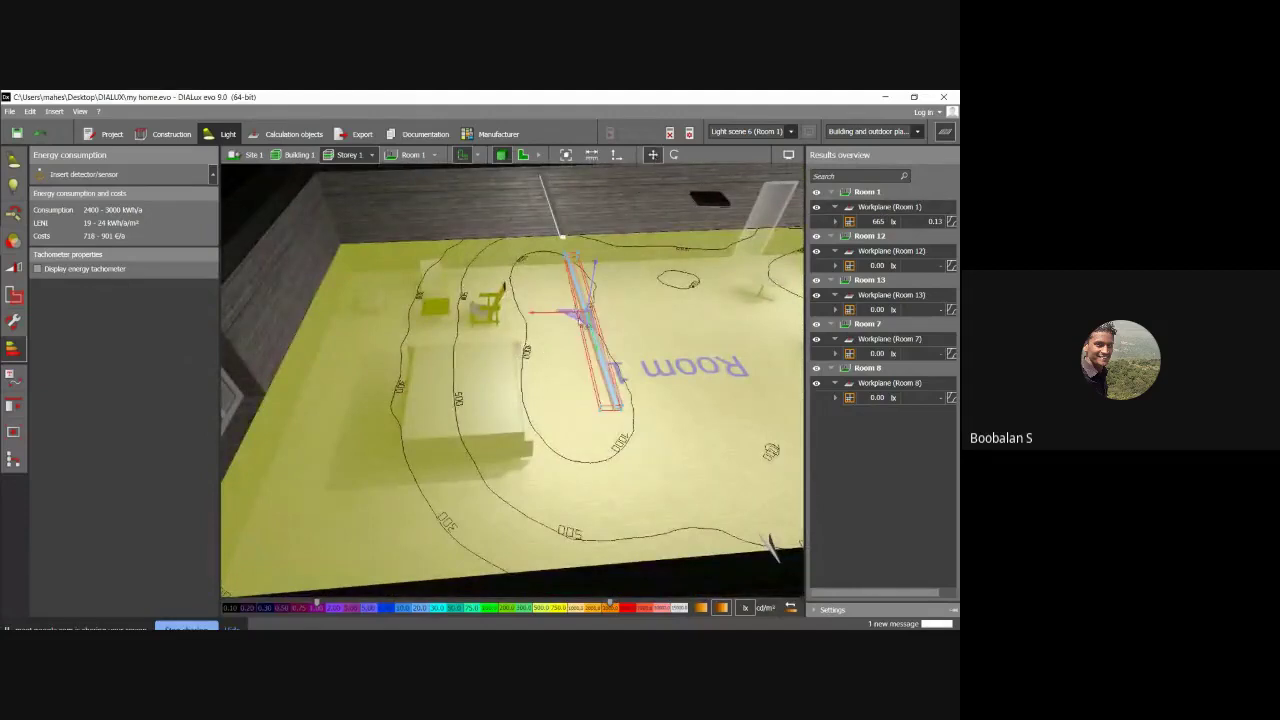
drag(578, 315, 428, 370)
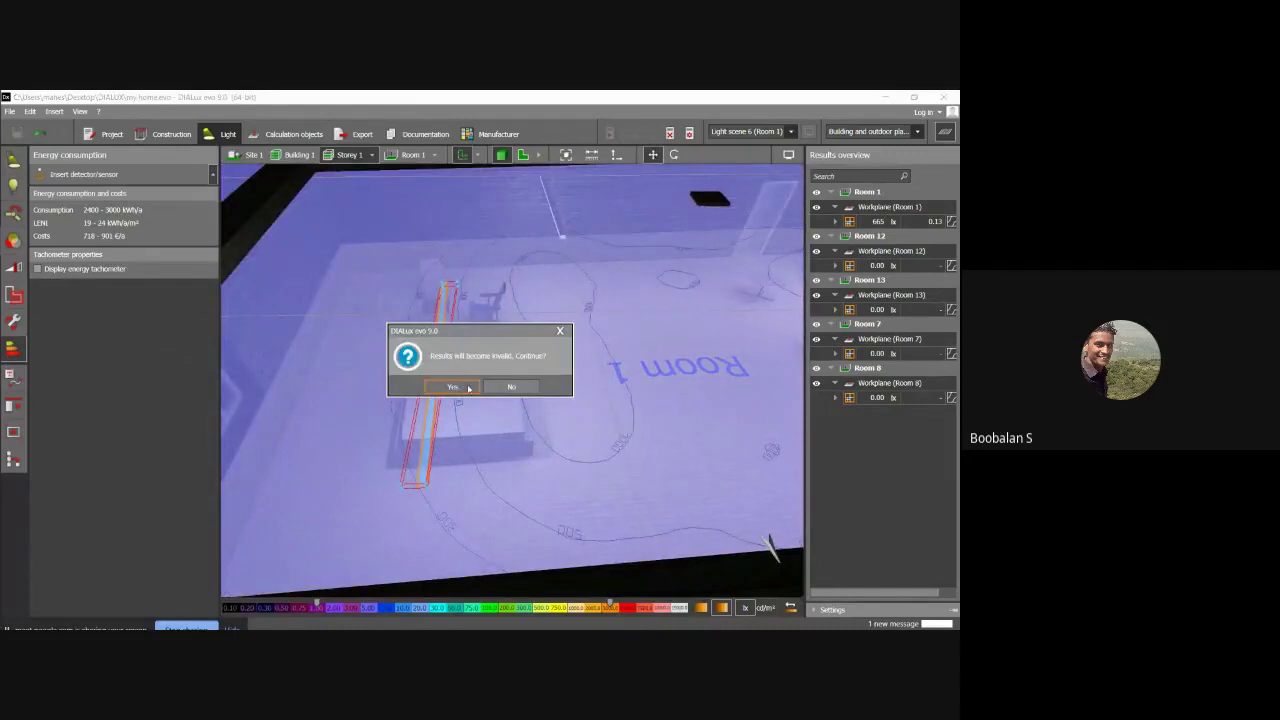
click(455, 387)
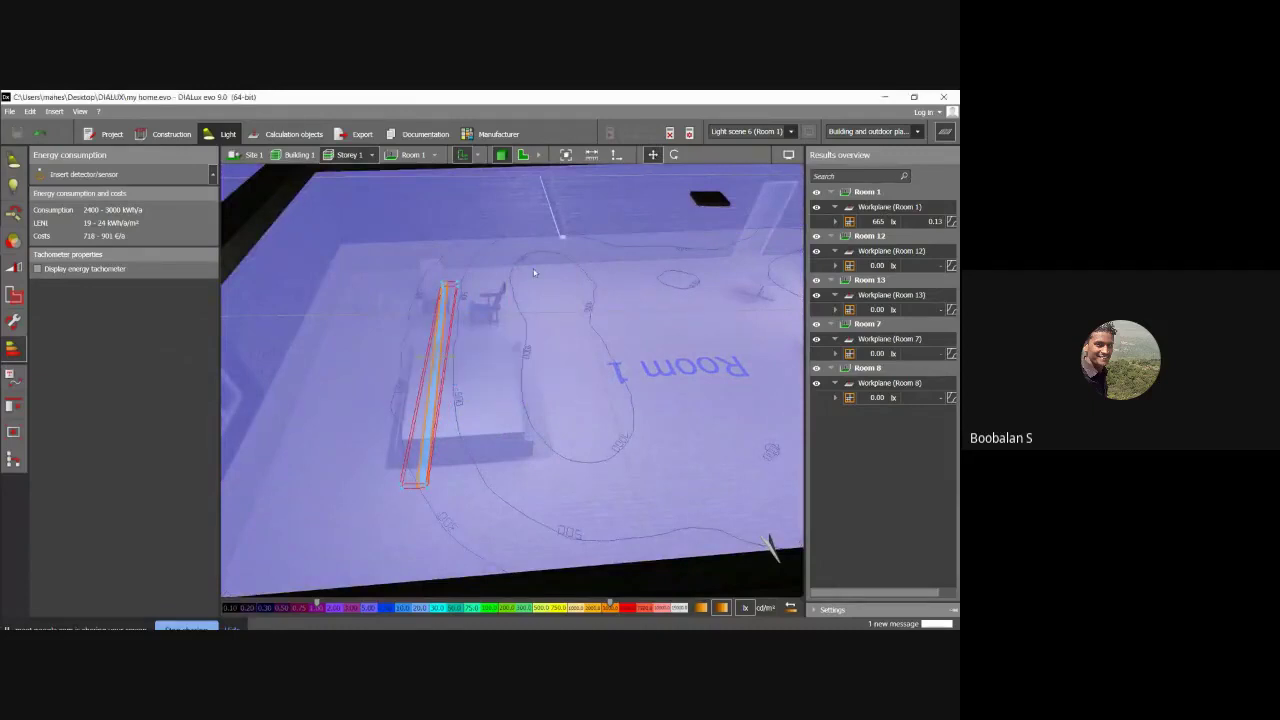
click(535, 268)
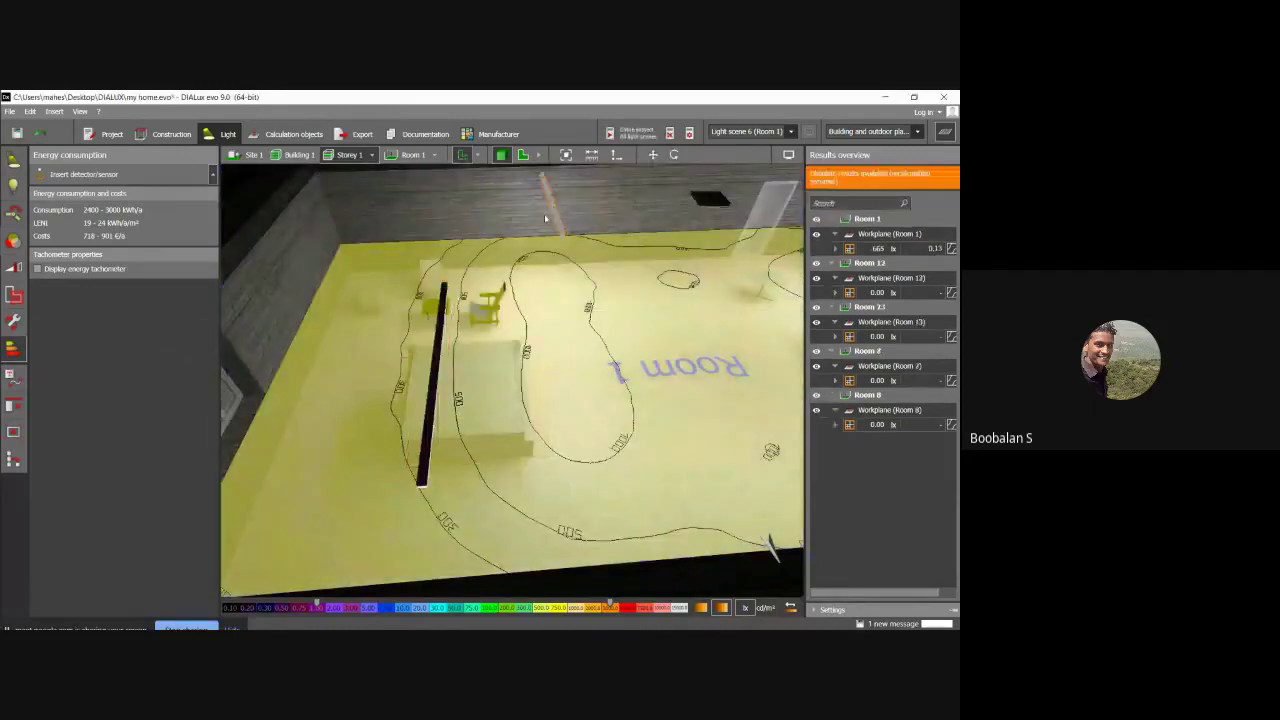
Move the second linear luminaire in Room 1 so it continues the line of the one already relocated.
click(652, 155)
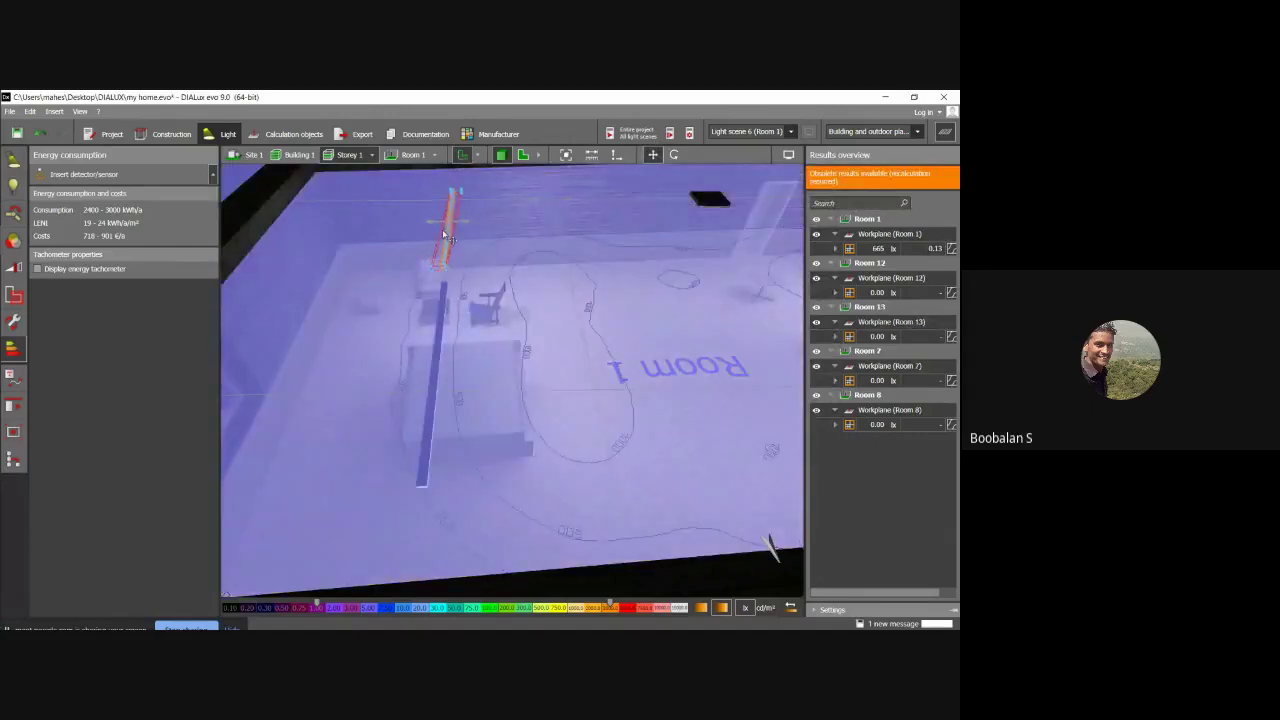
click(447, 238)
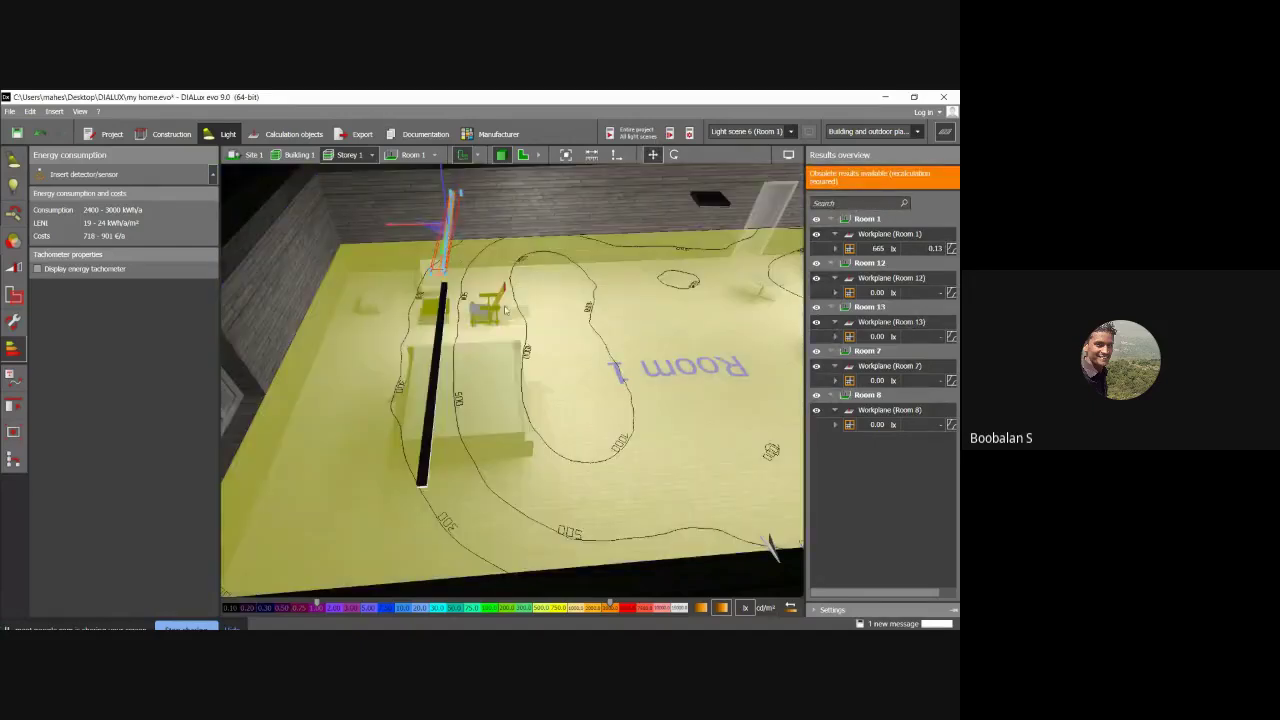
right_drag(630, 303, 400, 332)
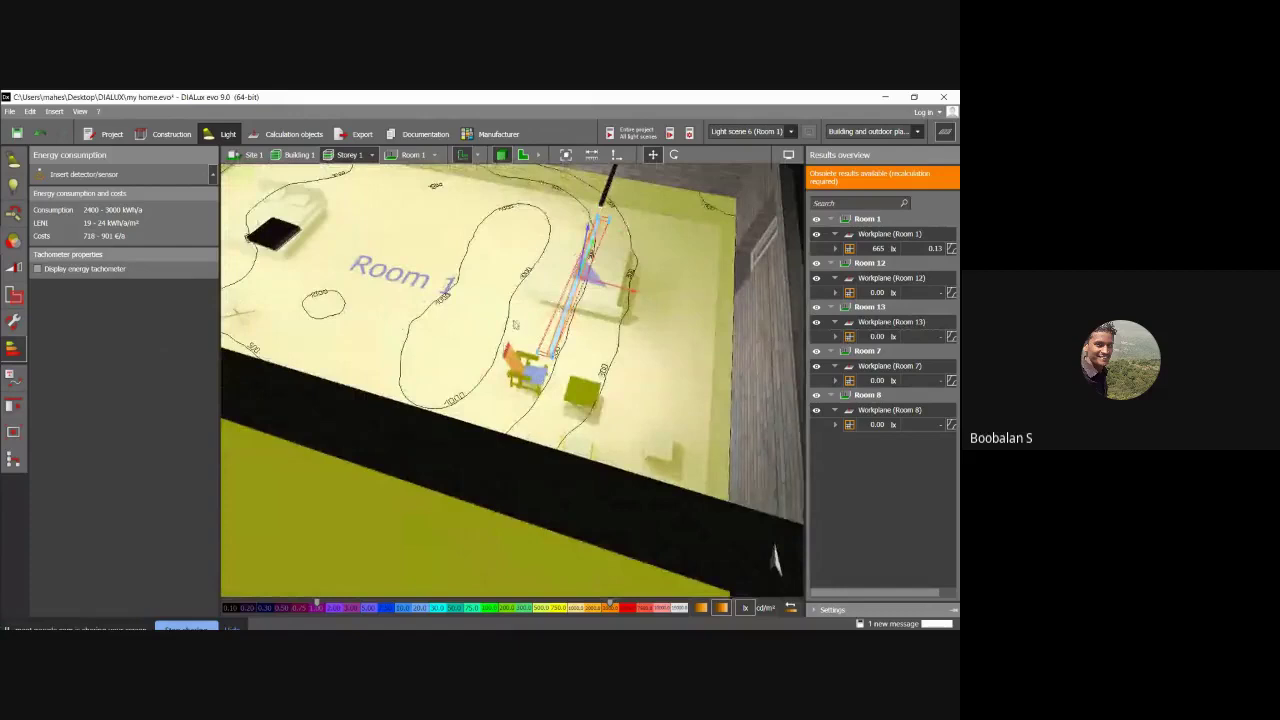
Recalculate the entire project for all light scenes and examine the new isolines in Room 1 from several angles.
click(645, 135)
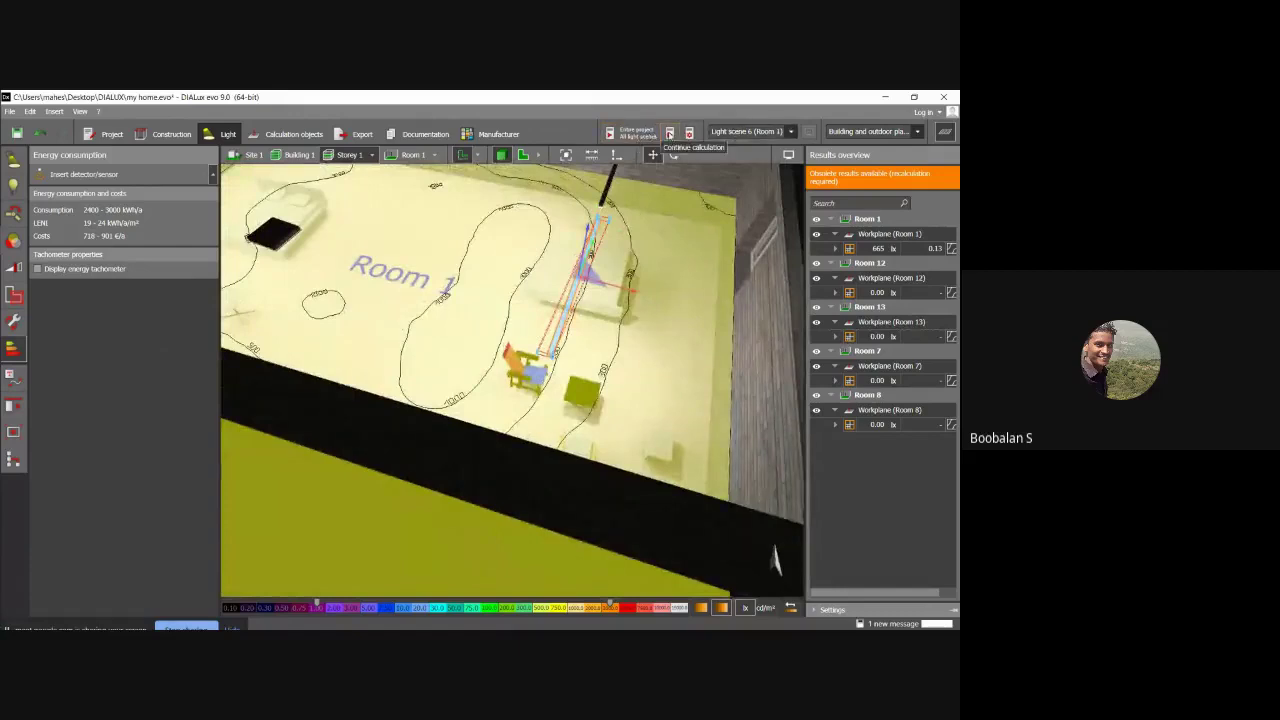
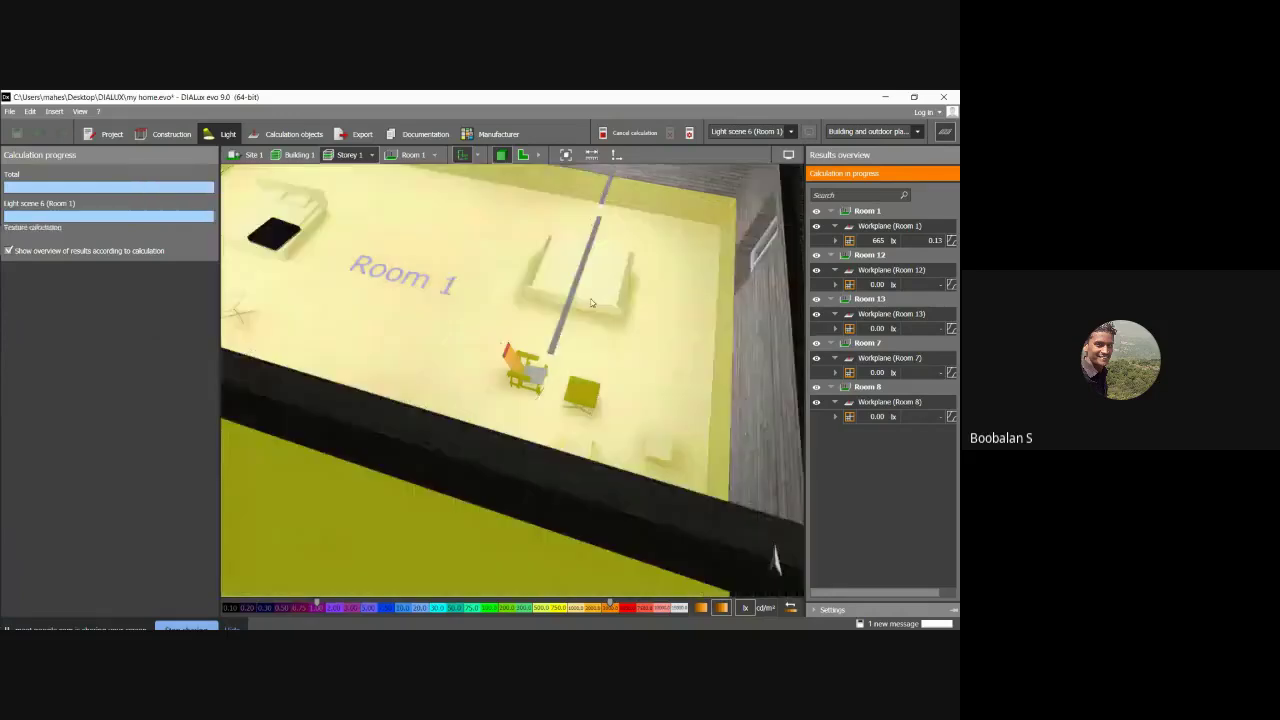
right_drag(775, 560, 422, 260)
right_drag(504, 322, 640, 385)
scroll(511, 279, up, 2)
scroll(620, 264, down, 5)
scroll(595, 298, up, 3)
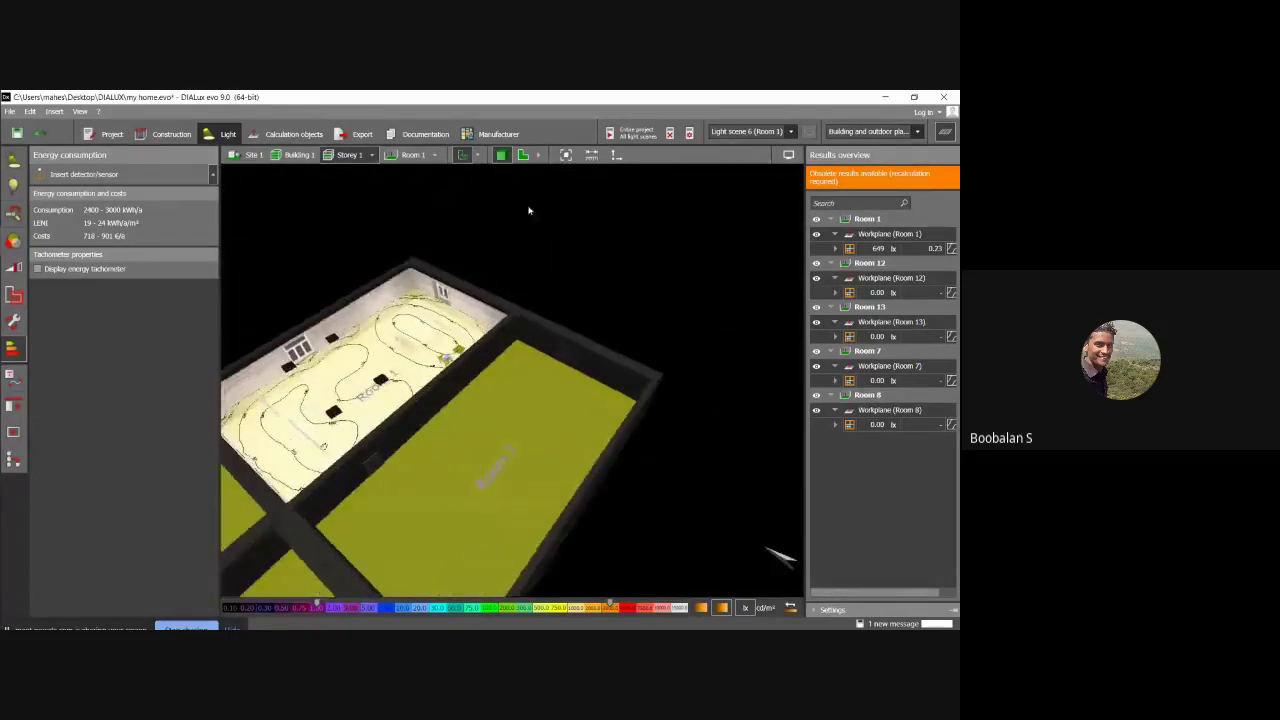
mouse_move(616, 192)
right_down()
mouse_move(577, 343)
mouse_move(494, 337)
mouse_move(520, 343)
mouse_move(604, 201)
right_up()
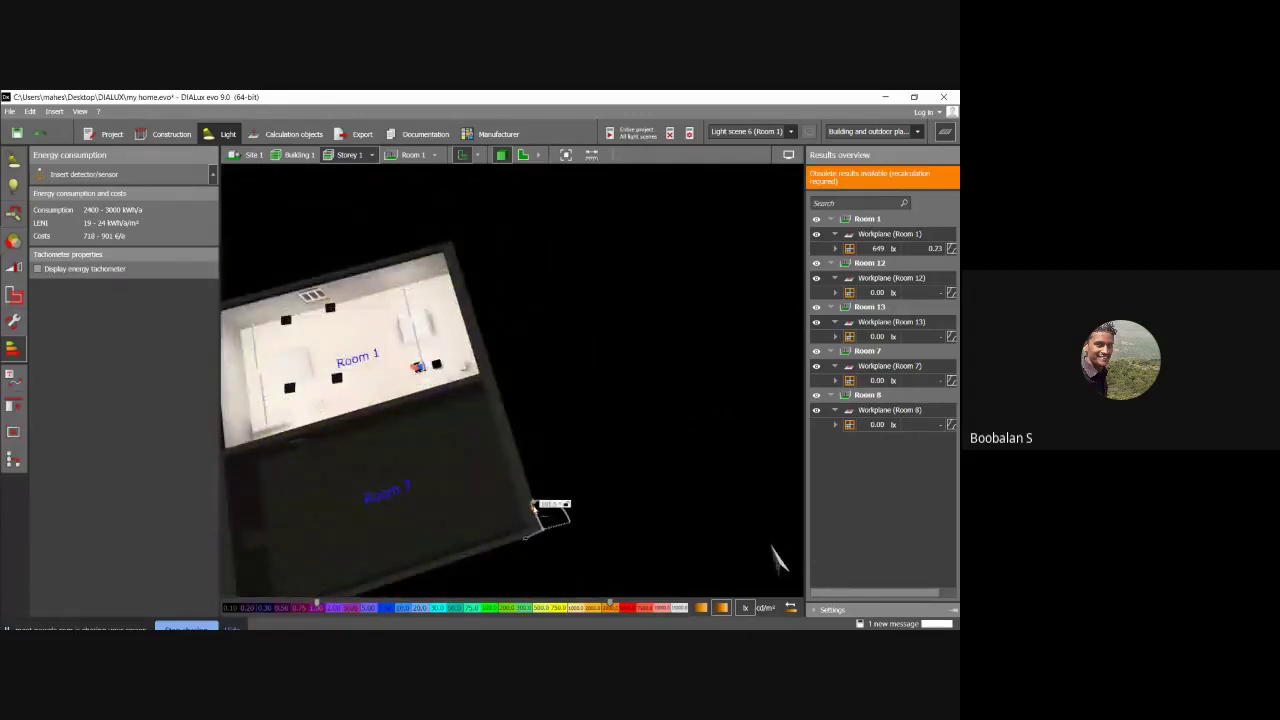
click(534, 508)
scroll(600, 394, up, 3)
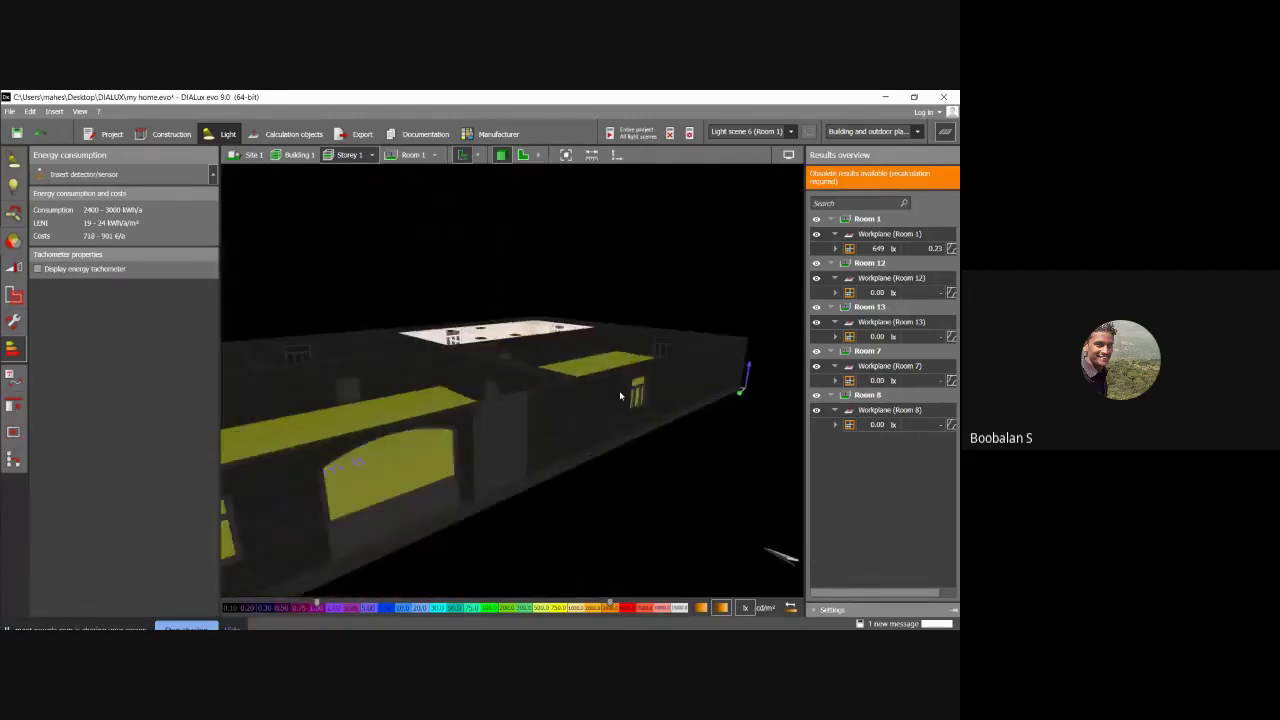
right_drag(620, 396, 637, 447)
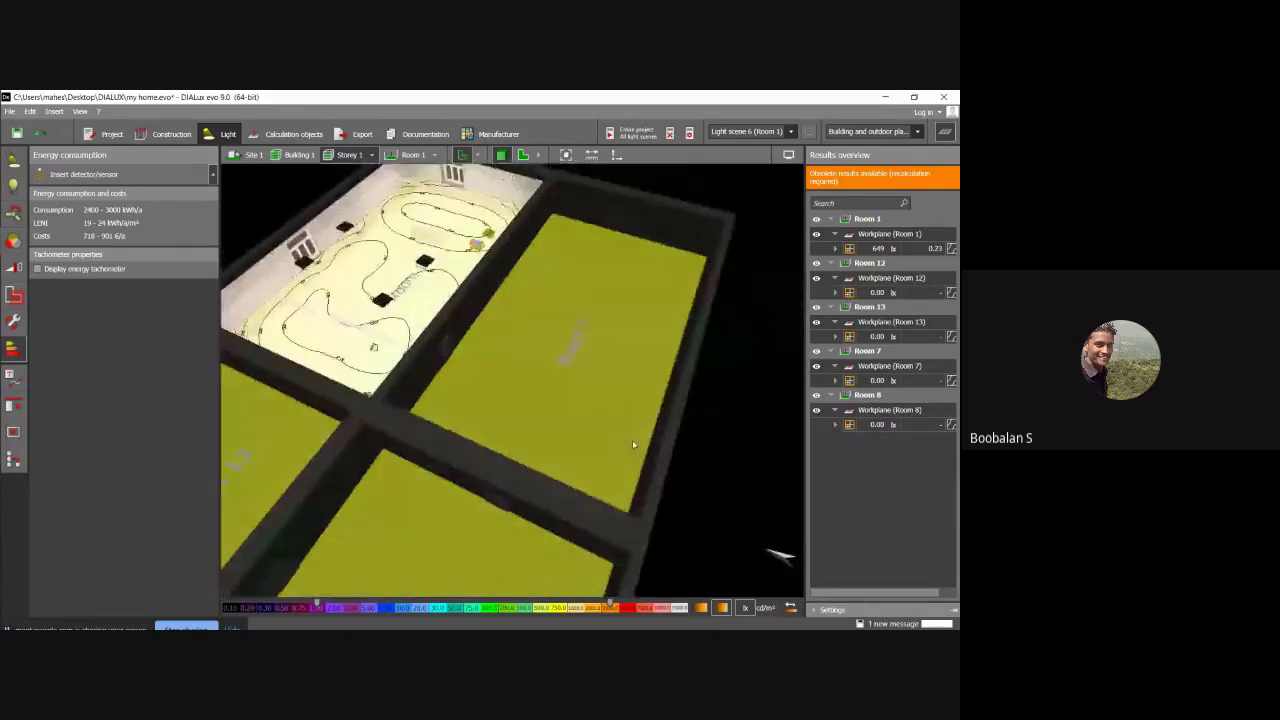
Discard the calculation results and open the luminaire placement tools with Room 7 in view.
click(670, 133)
drag(540, 330, 580, 331)
mouse_move(40, 262)
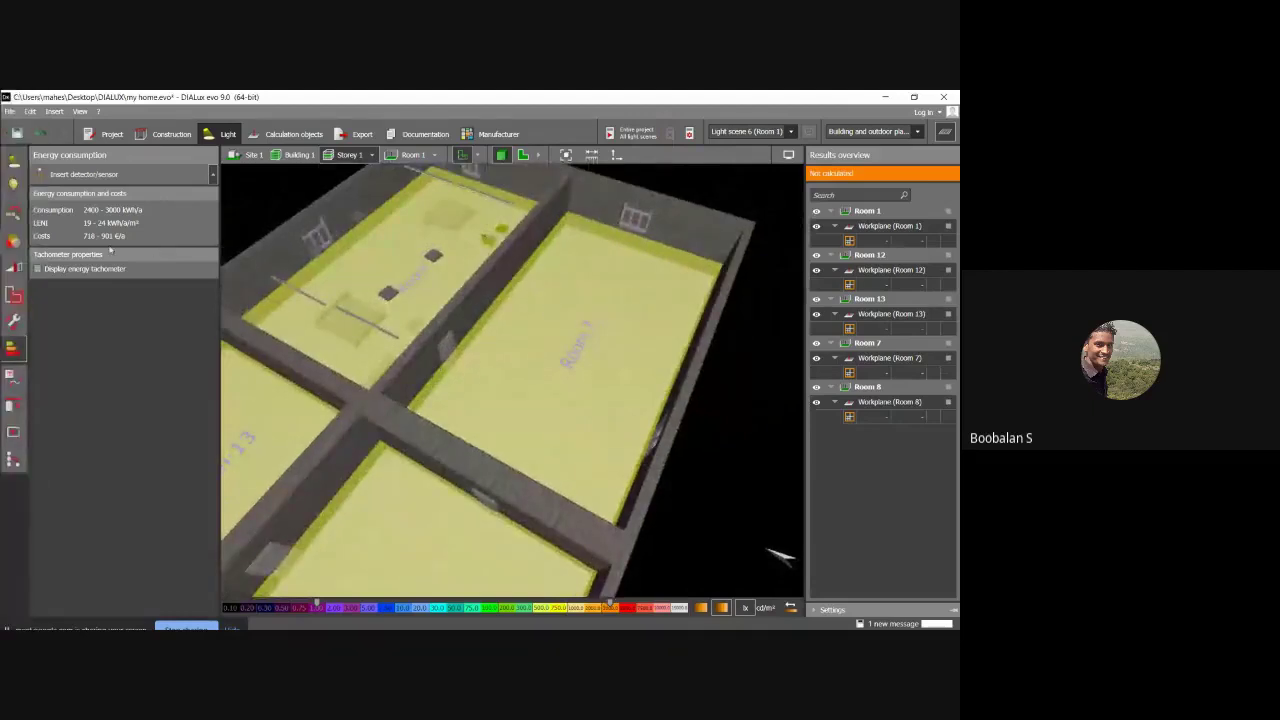
click(15, 162)
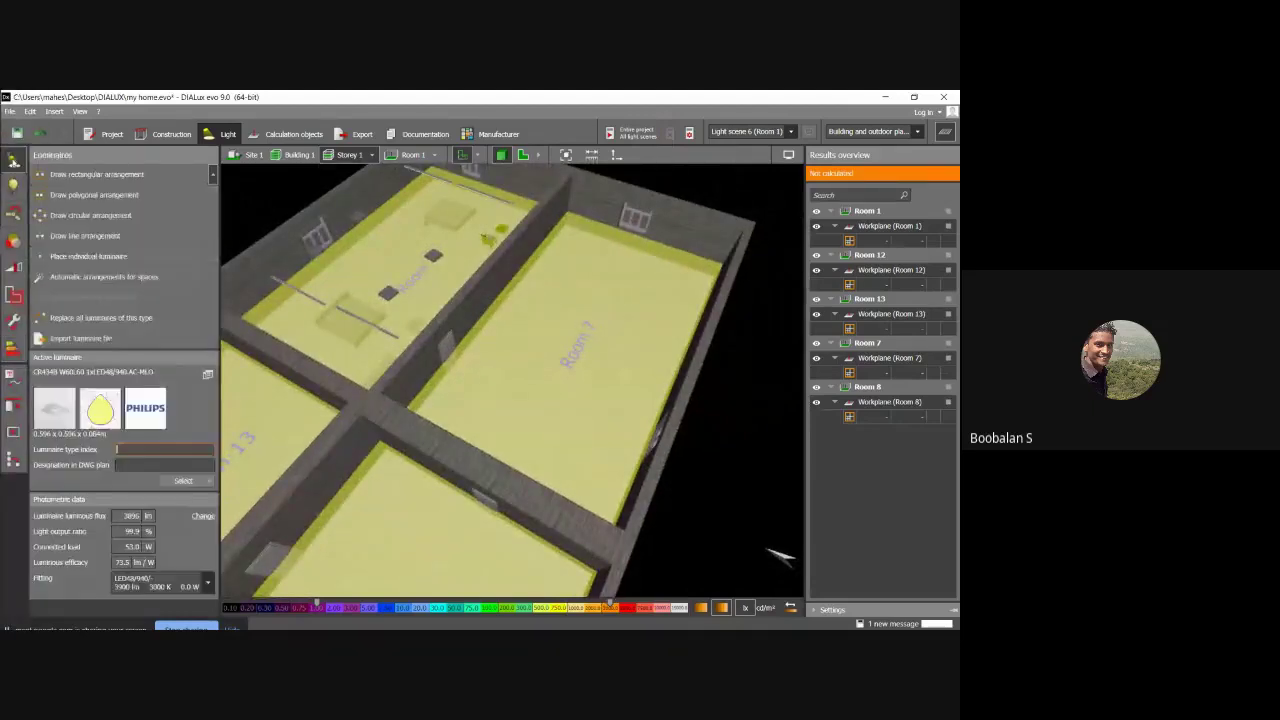
Draw a rectangular arrangement of 4 by 3 CR434B luminaires across Room 7 and remove it.
click(72, 178)
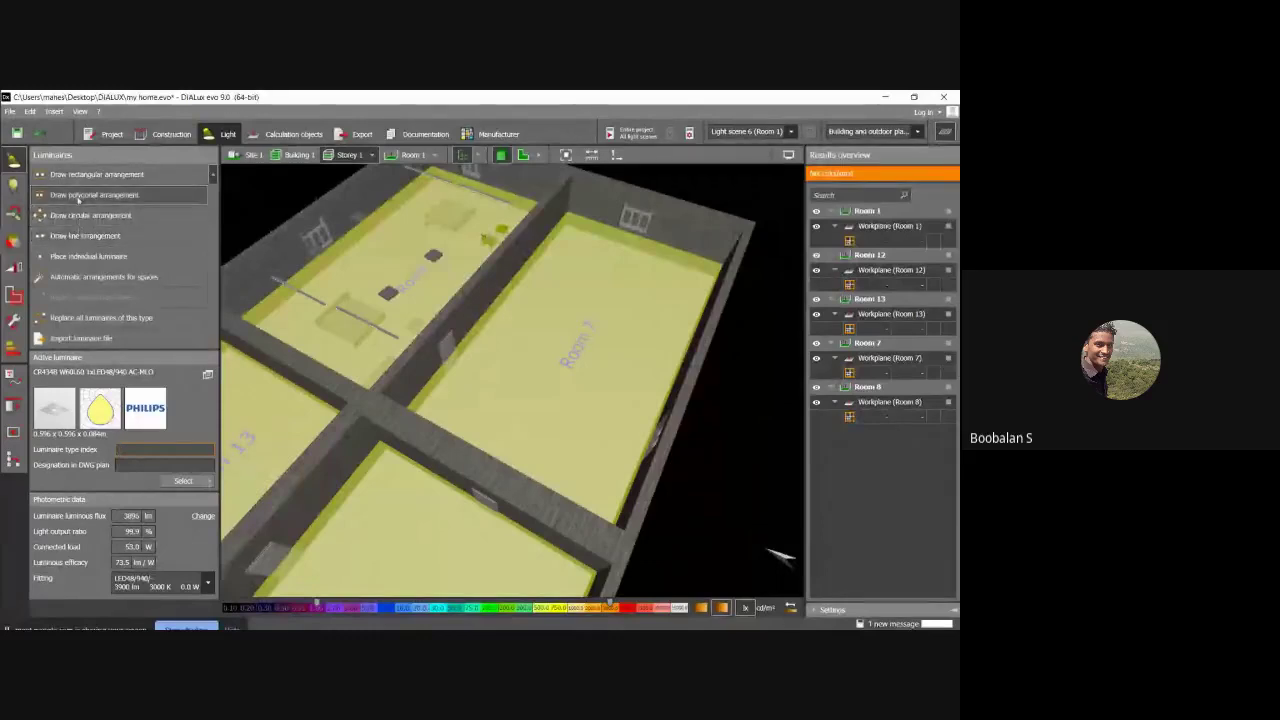
click(92, 197)
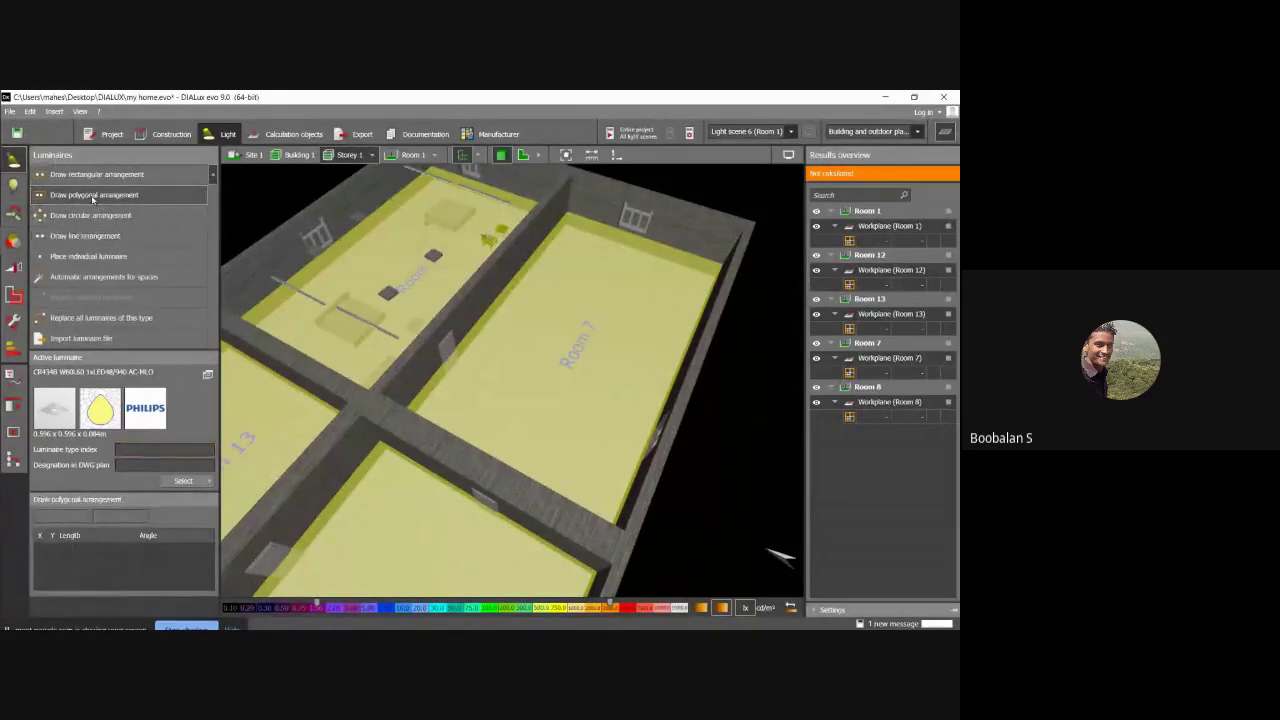
click(97, 174)
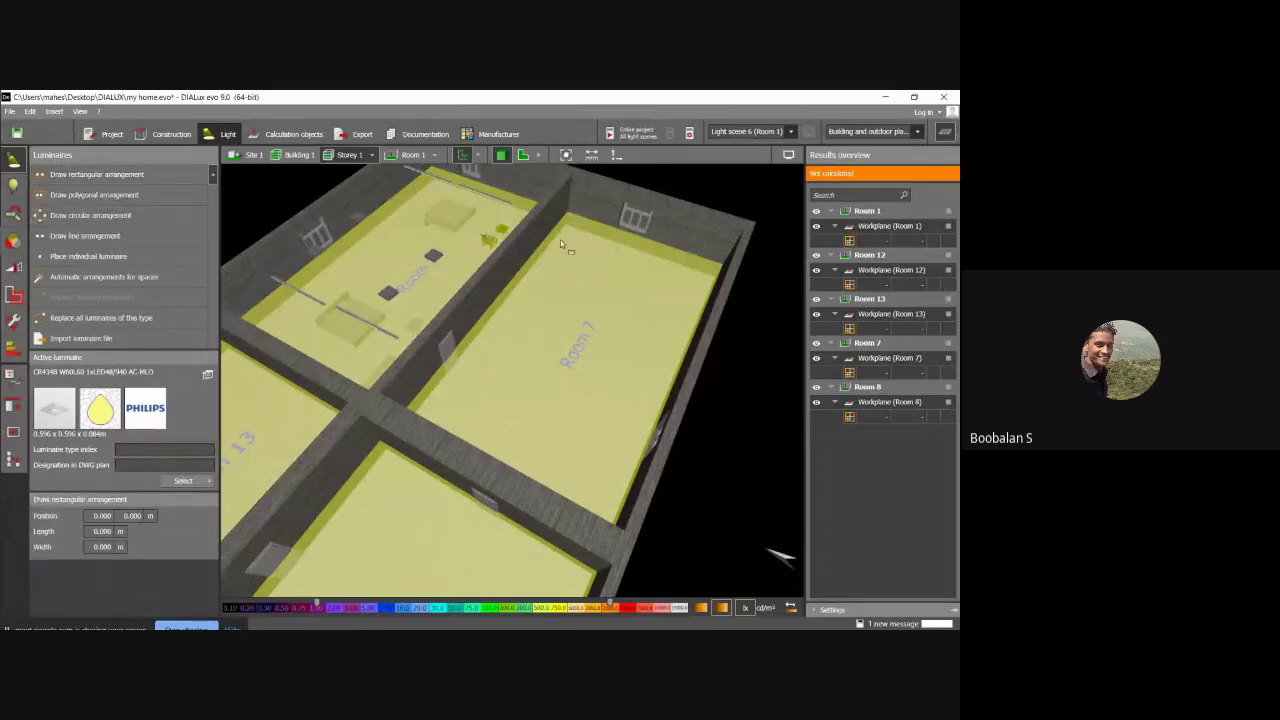
click(567, 237)
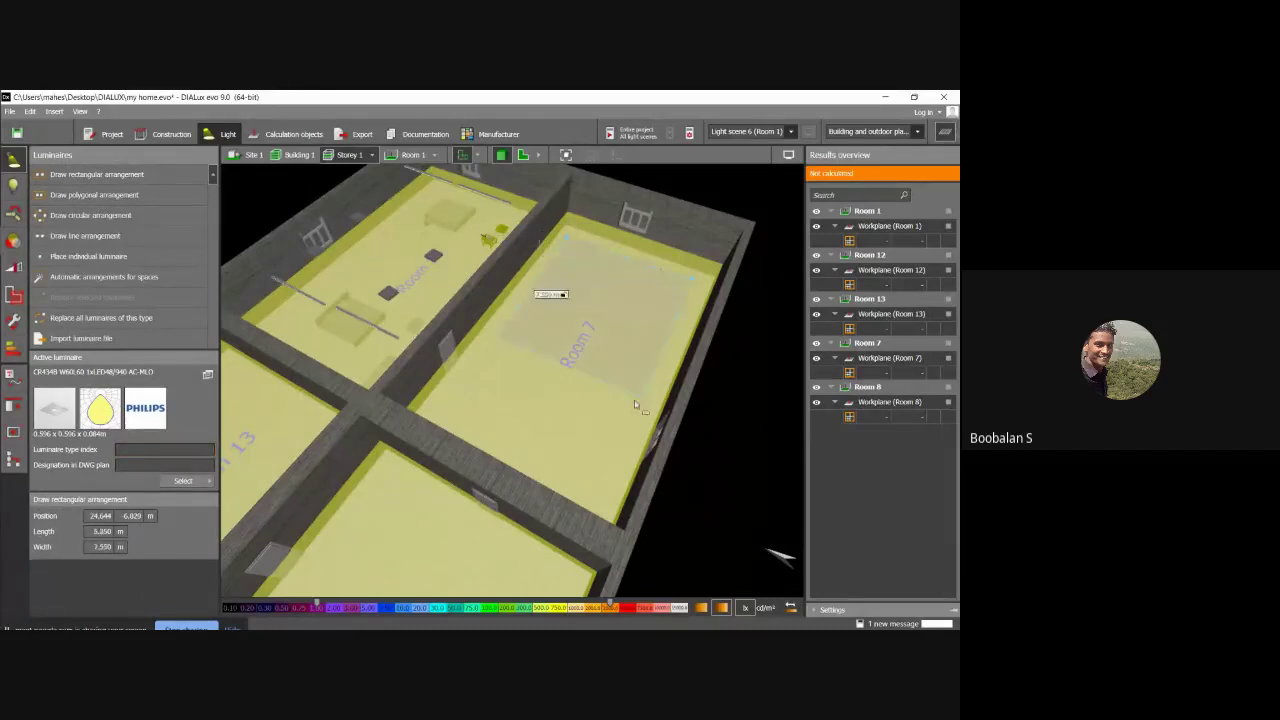
click(602, 462)
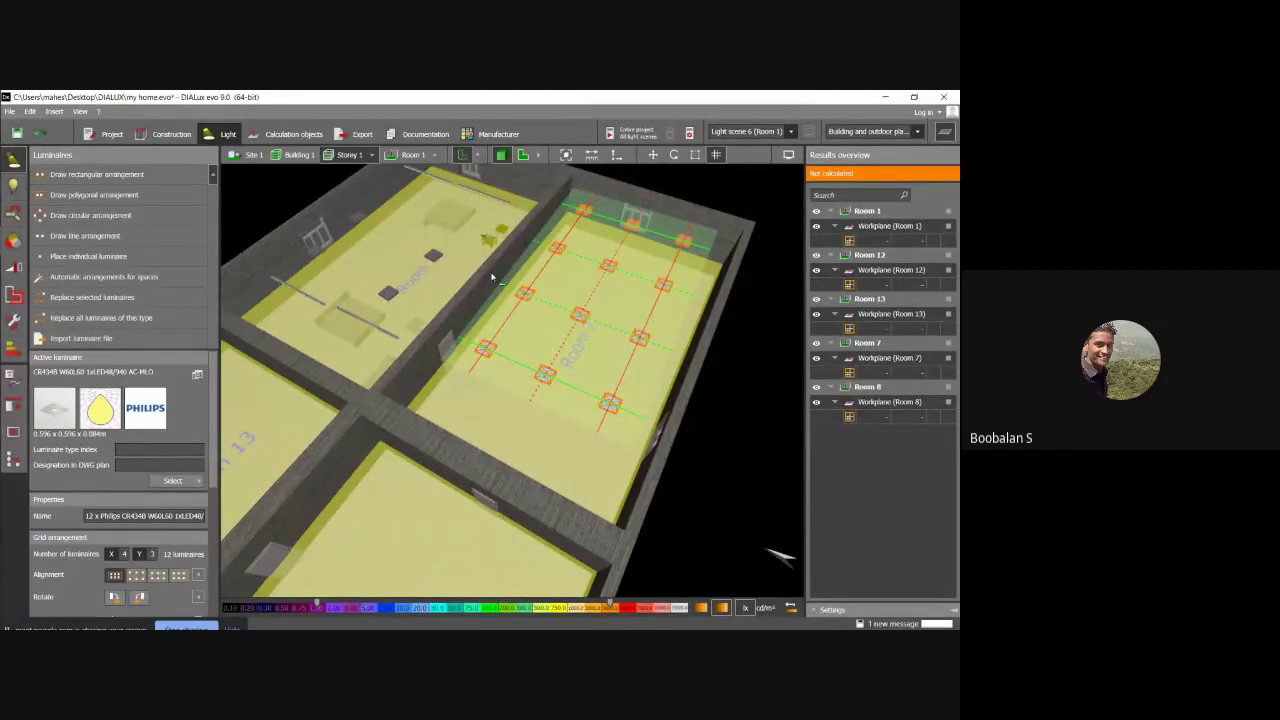
key(Escape)
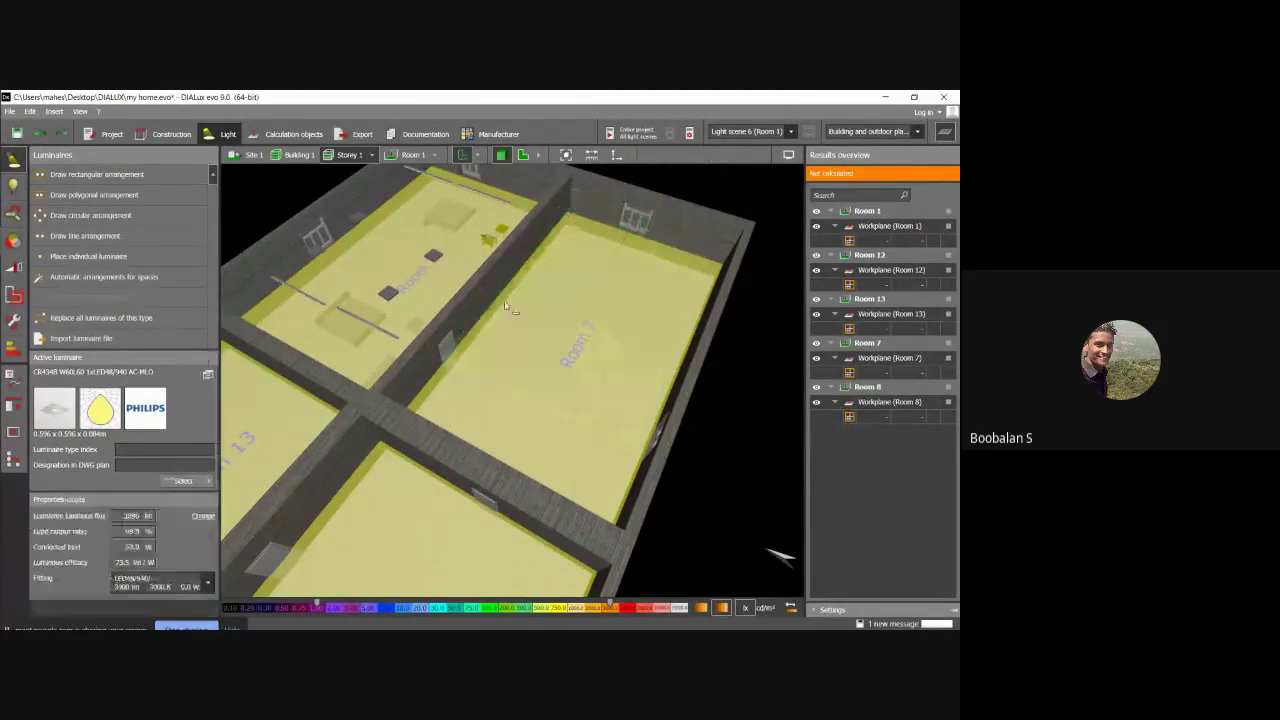
Draw a circular arrangement of seven CR434B luminaires around the middle of Room 7 and set its radius to 3 m.
click(100, 216)
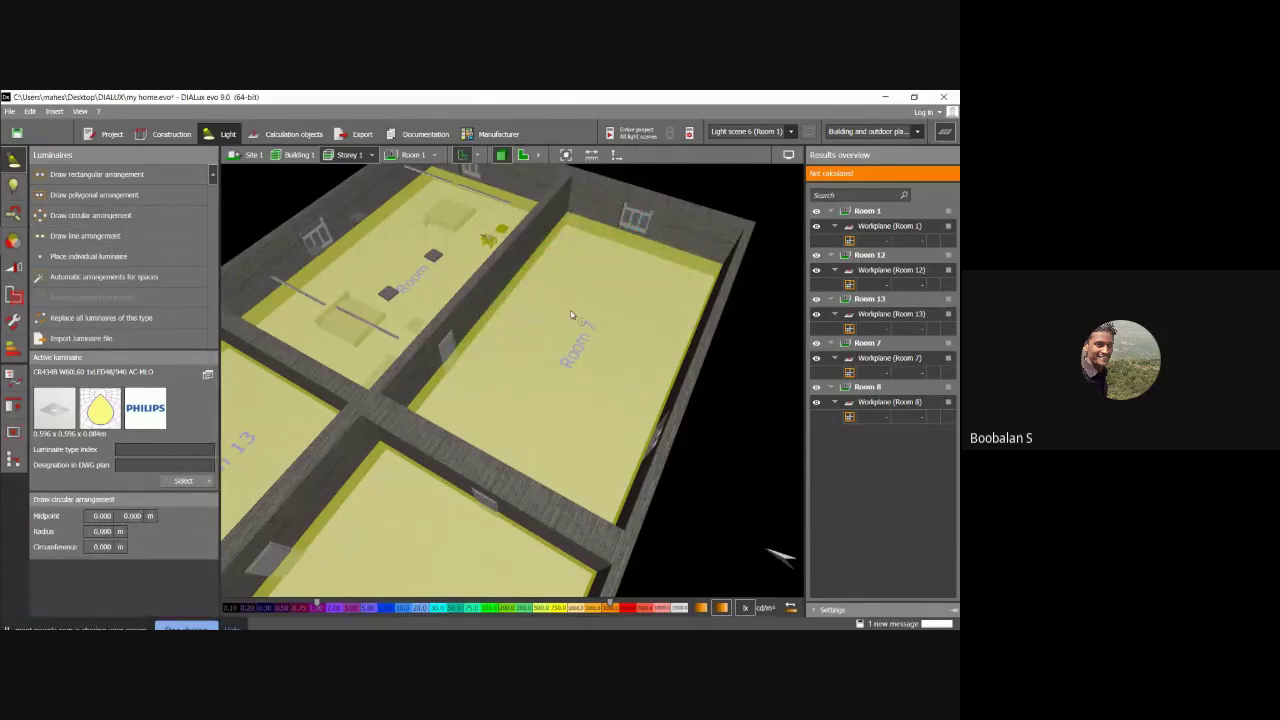
click(587, 355)
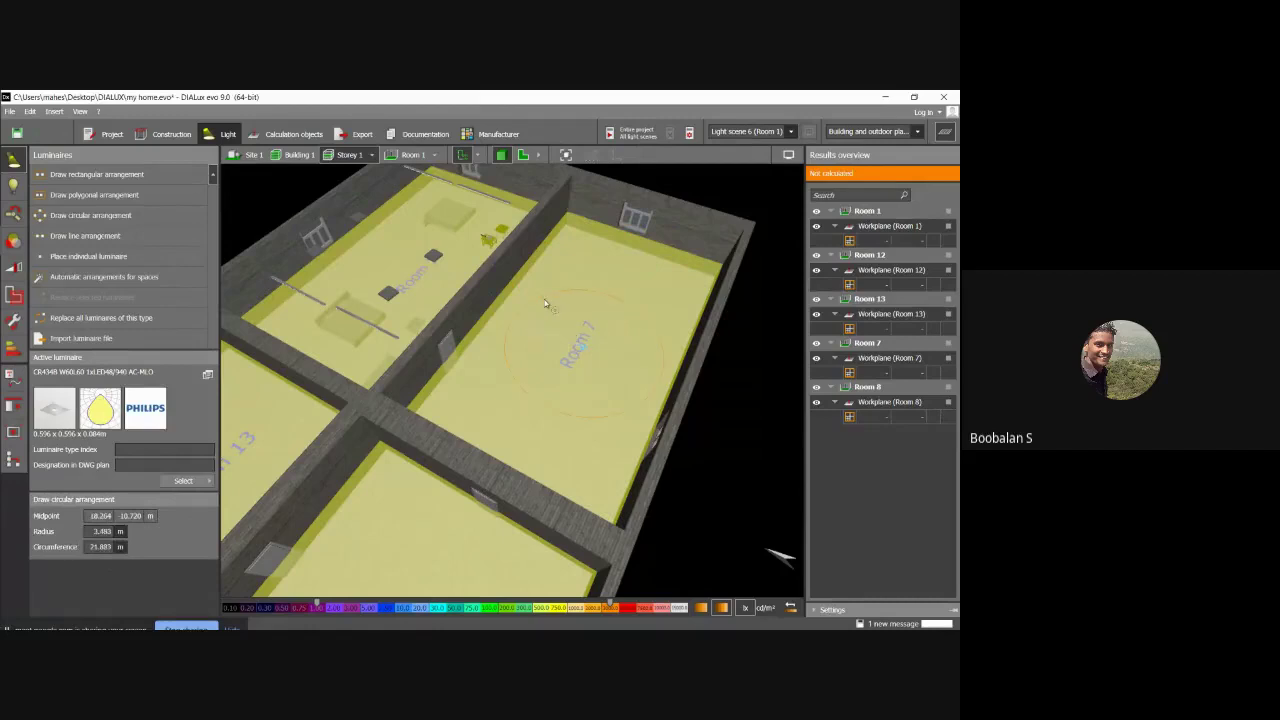
click(545, 303)
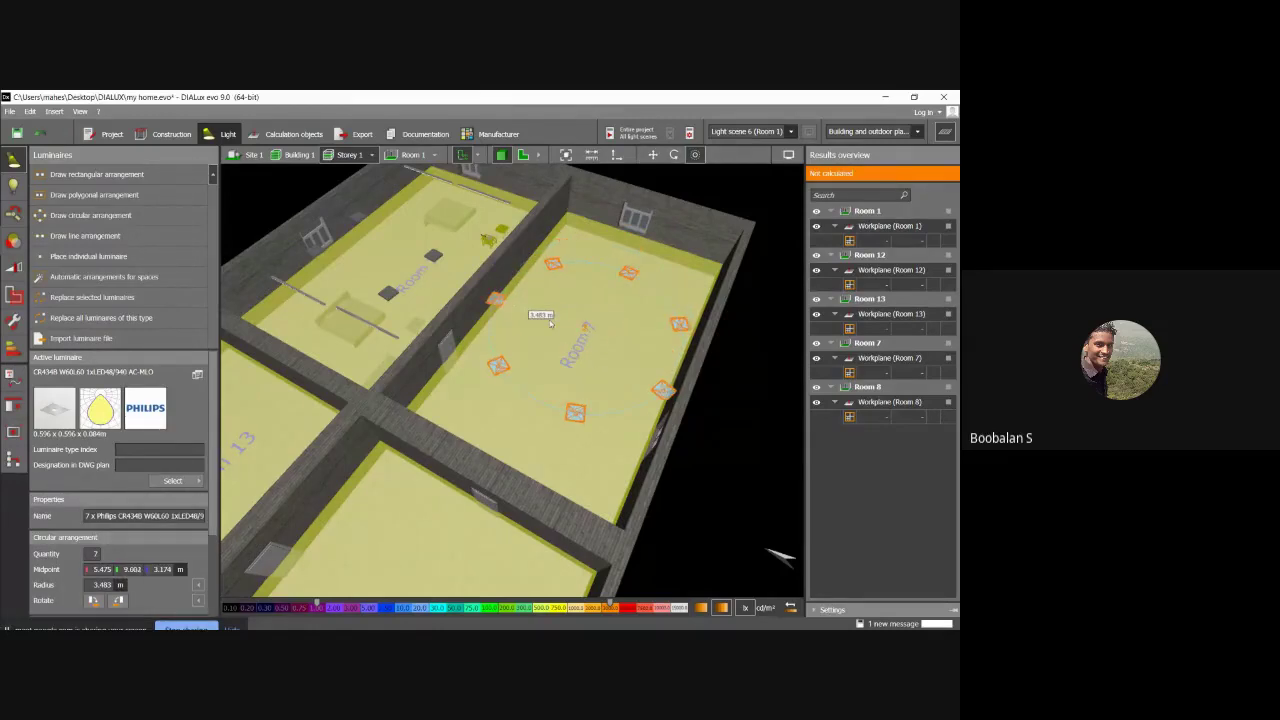
click(104, 585)
text(3)
key(Return)
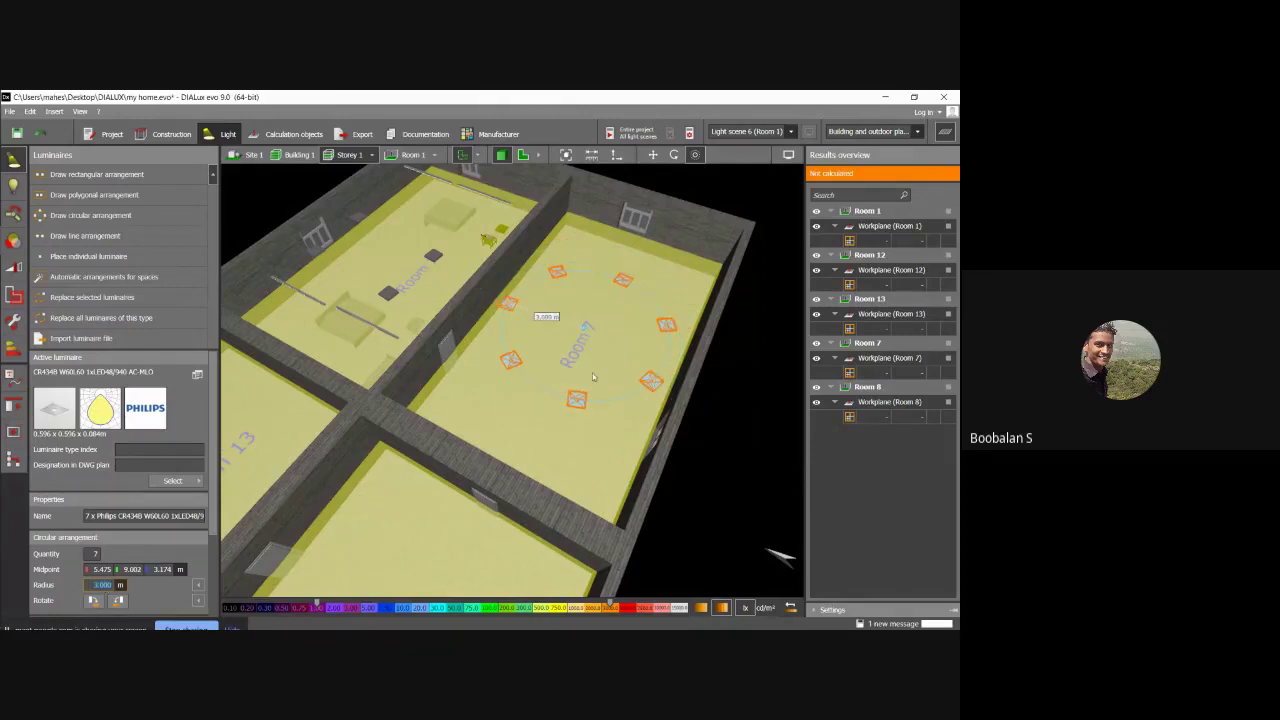
View the circular luminaire arrangement in Room 7 from several angles and remove it.
middle_drag(527, 453, 339, 419)
mouse_move(339, 424)
right_down()
mouse_move(323, 430)
mouse_move(337, 433)
right_up()
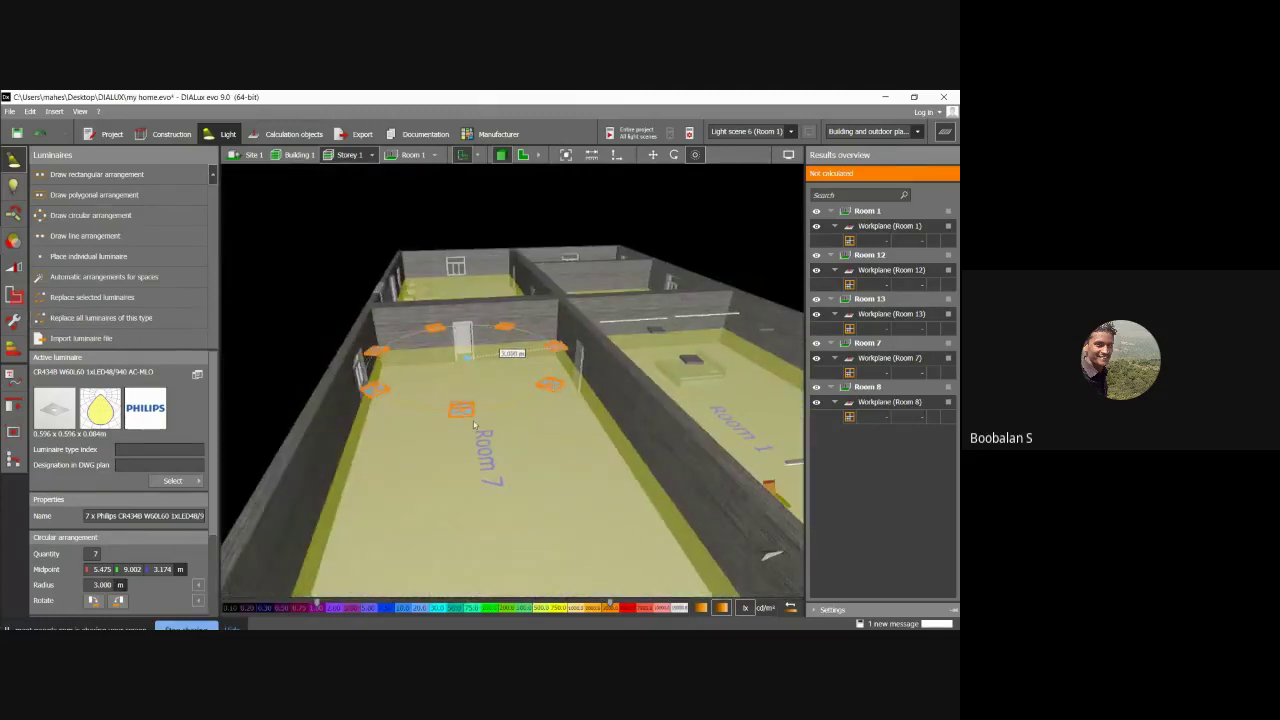
right_drag(476, 426, 476, 469)
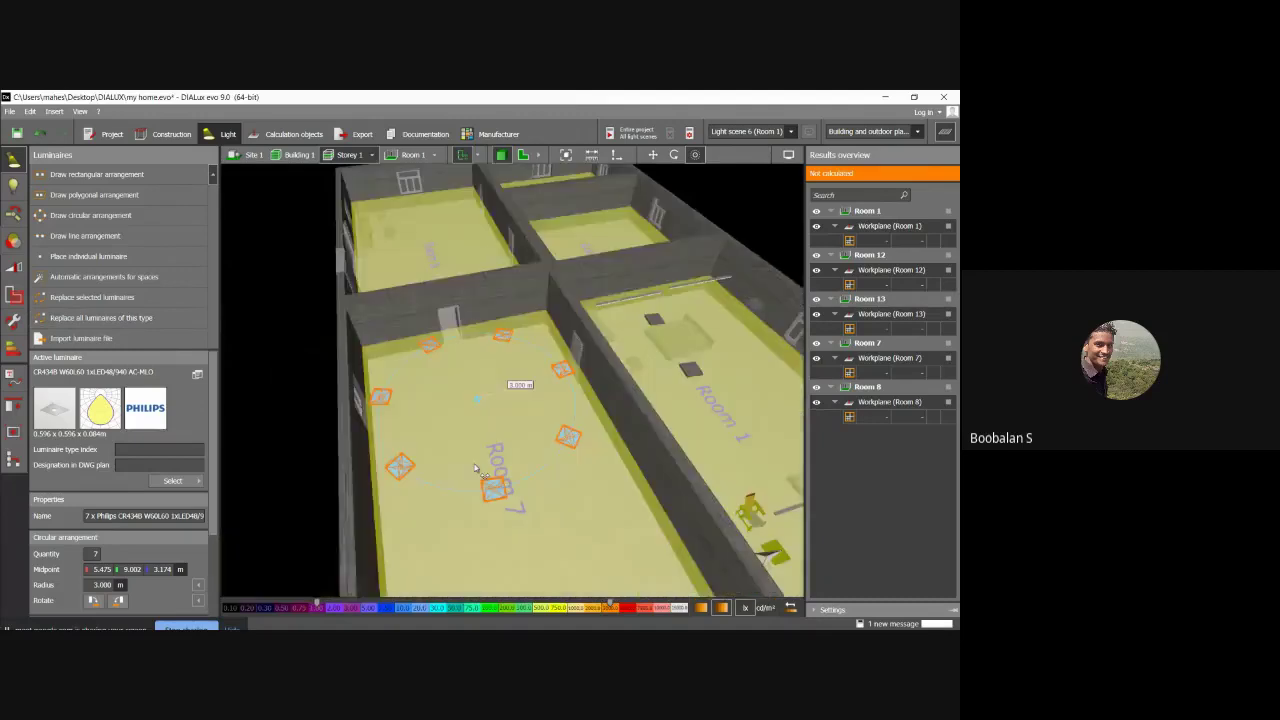
drag(381, 369, 367, 364)
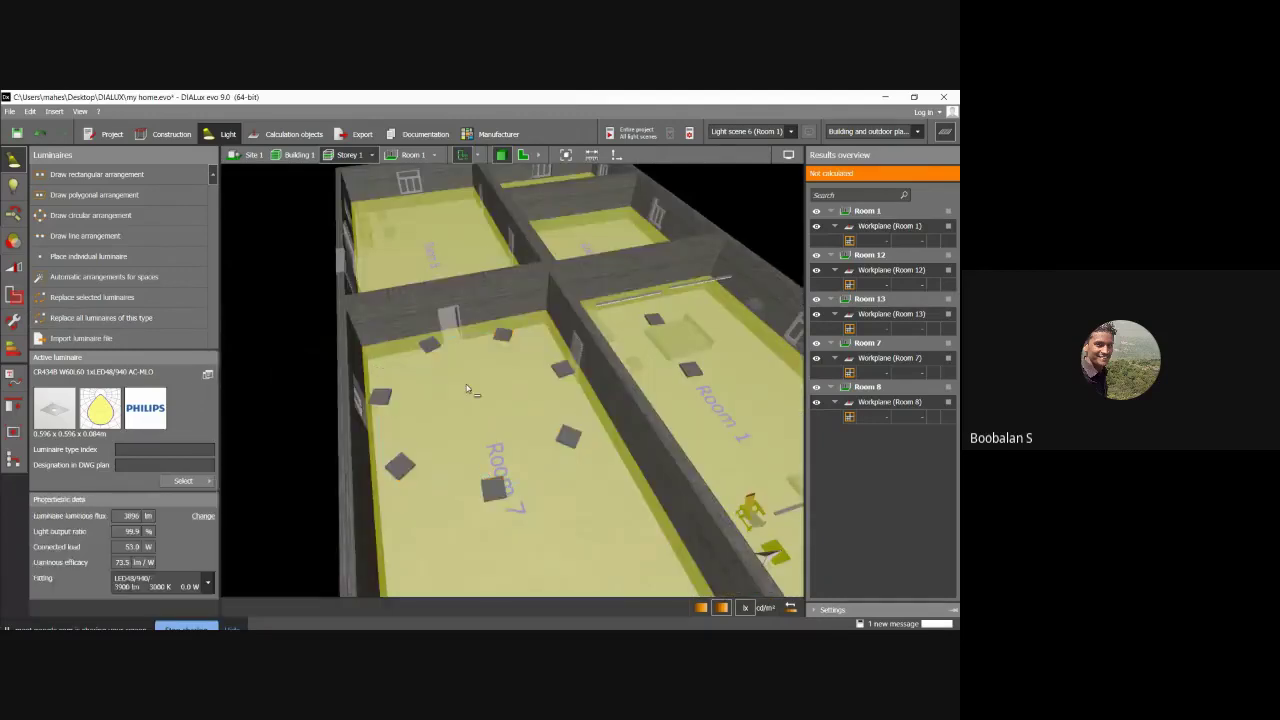
click(466, 388)
scroll(480, 410, down, 6)
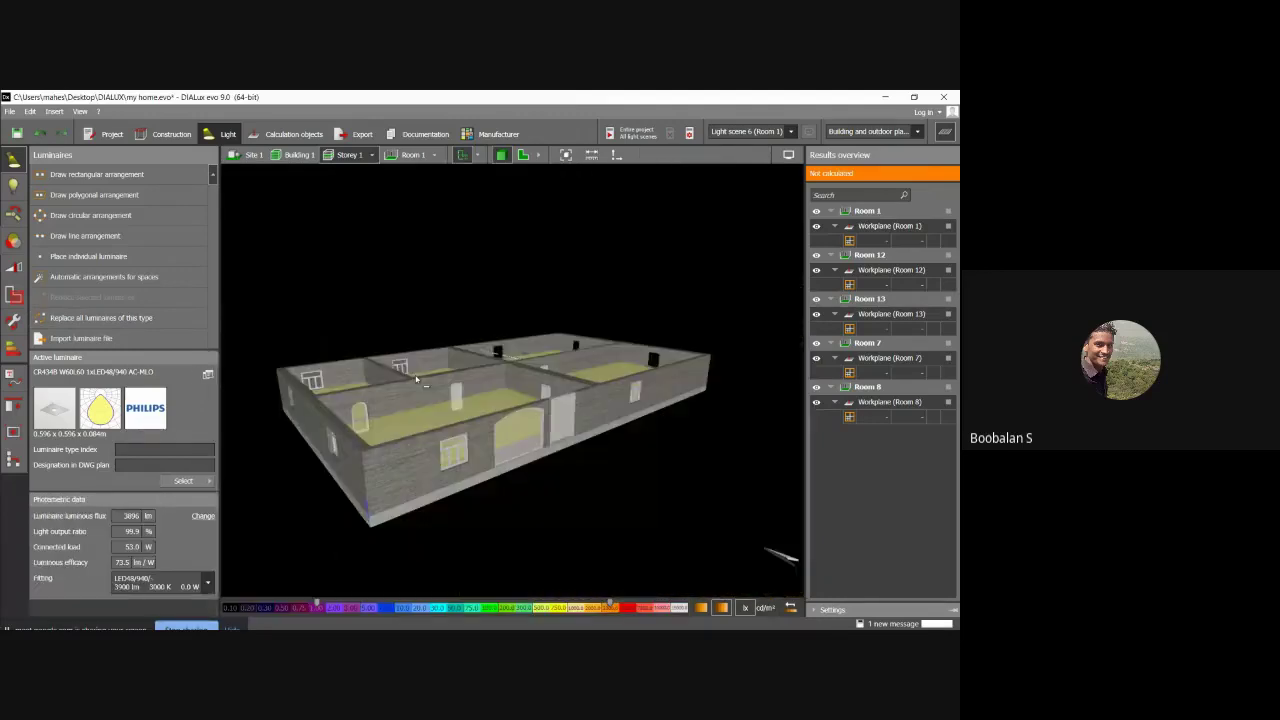
Draw a line arrangement of three CR434B luminaires about 2.57 m apart along Room 7's wall shared with Room 1.
right_drag(503, 436, 598, 417)
scroll(598, 417, up, 4)
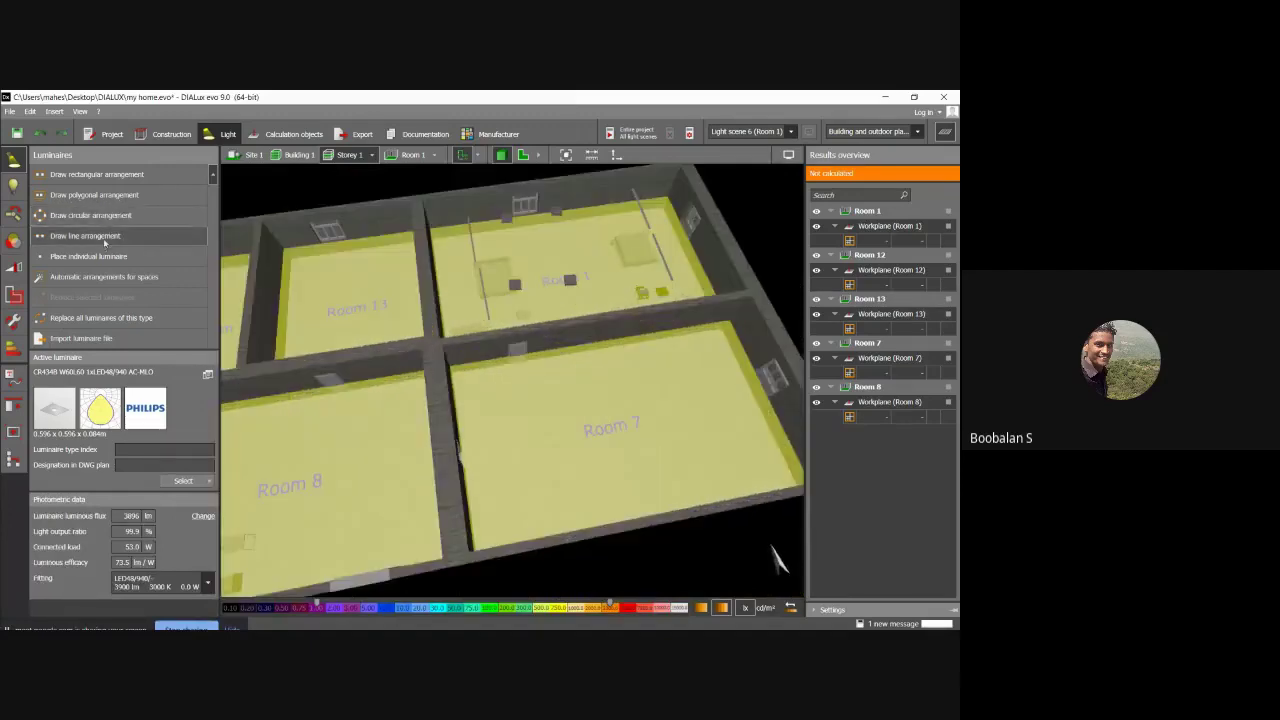
click(95, 236)
click(516, 395)
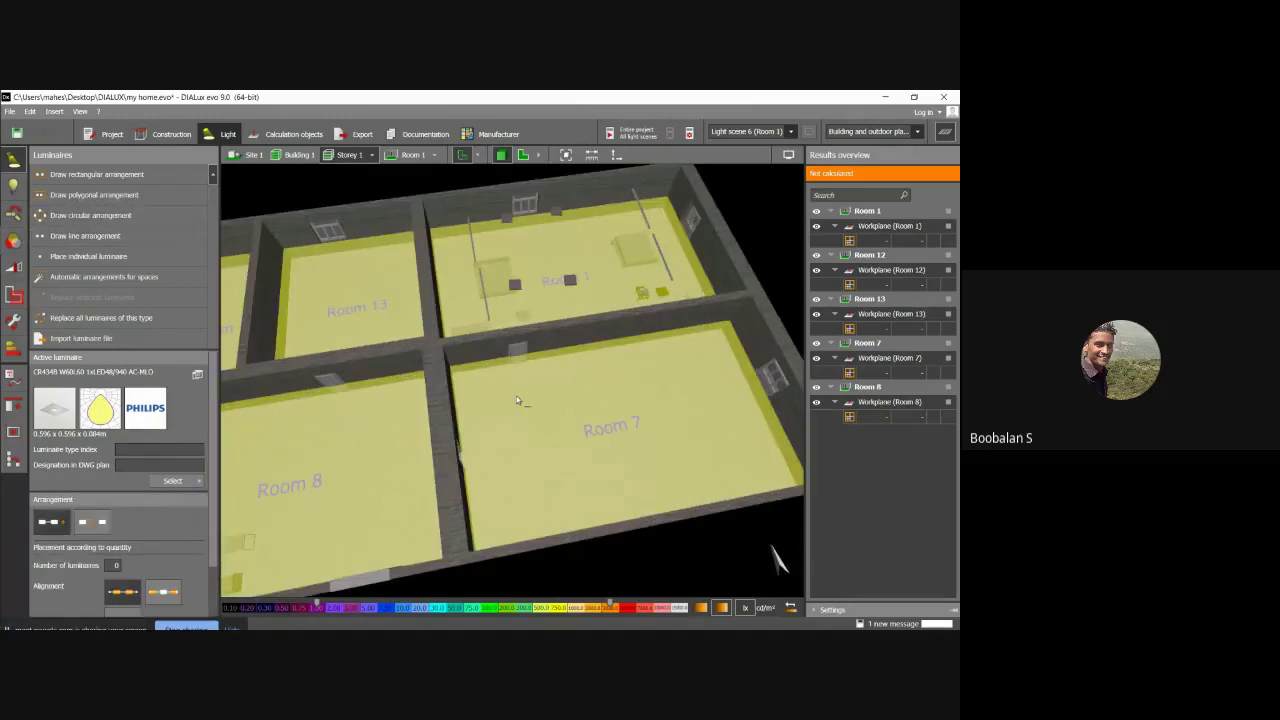
click(668, 373)
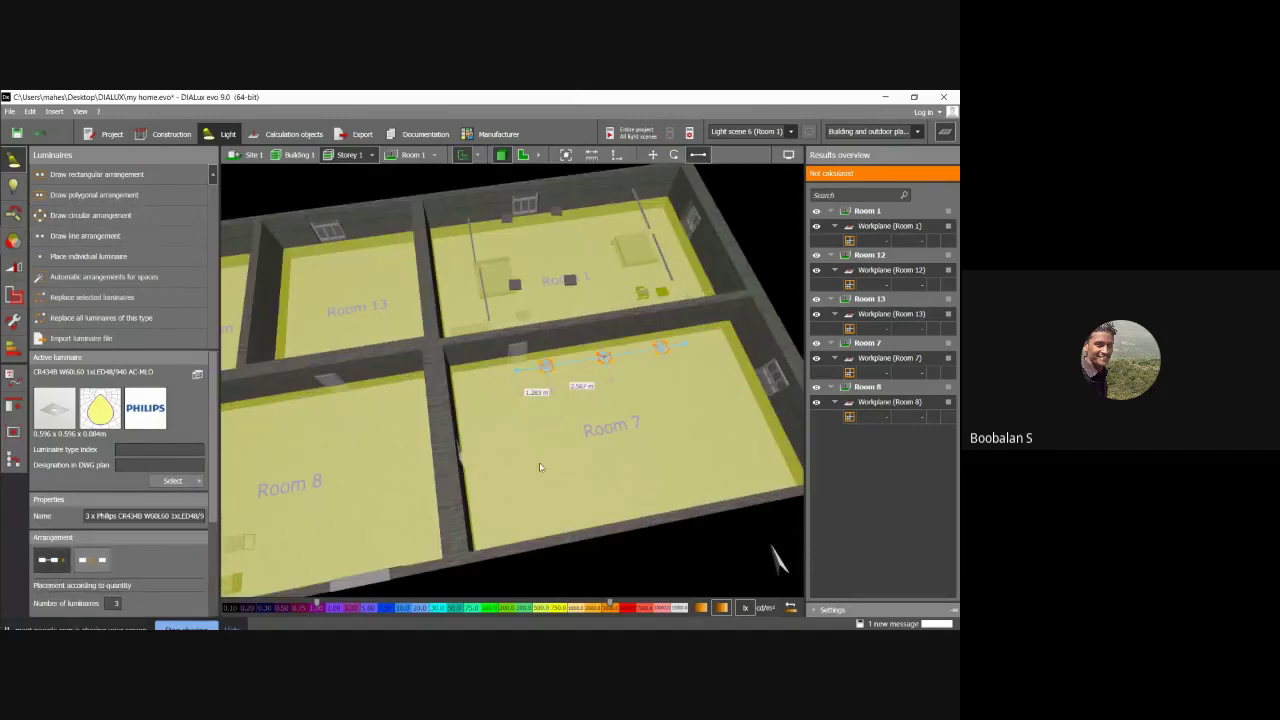
click(540, 464)
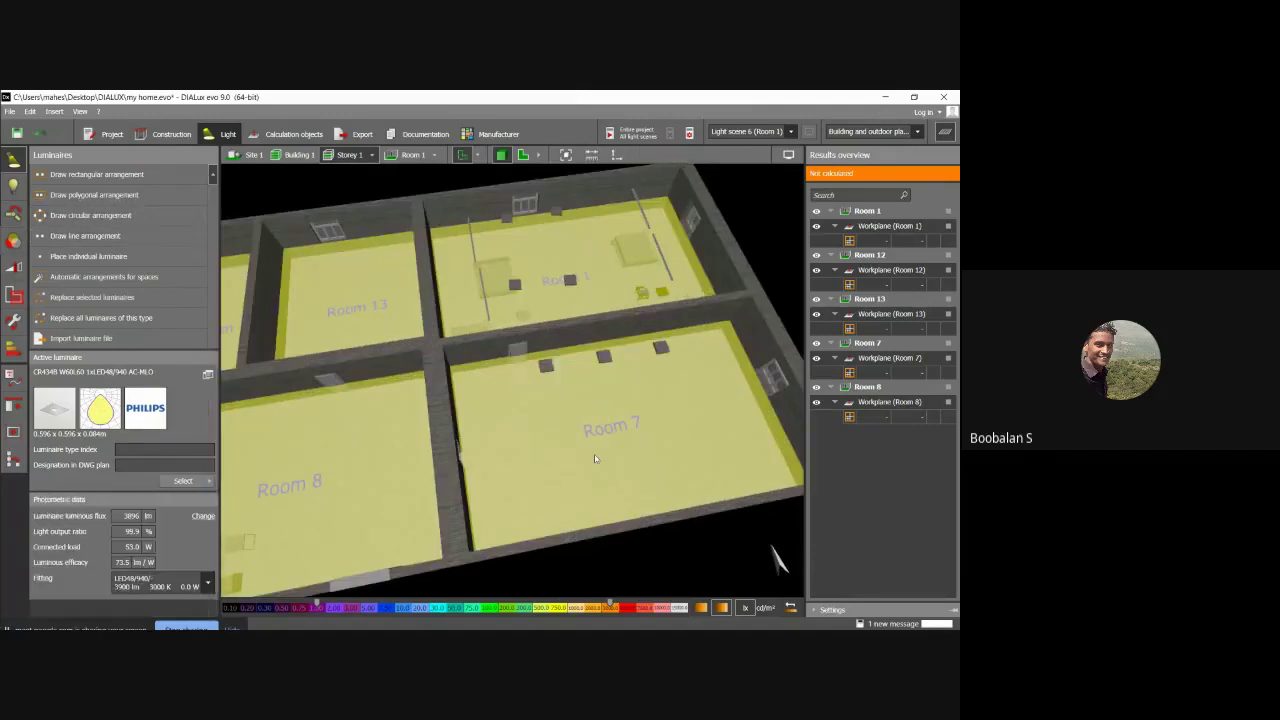
Move the three-luminaire line arrangement in Room 7 a little away from the wall shared with Room 1.
click(555, 377)
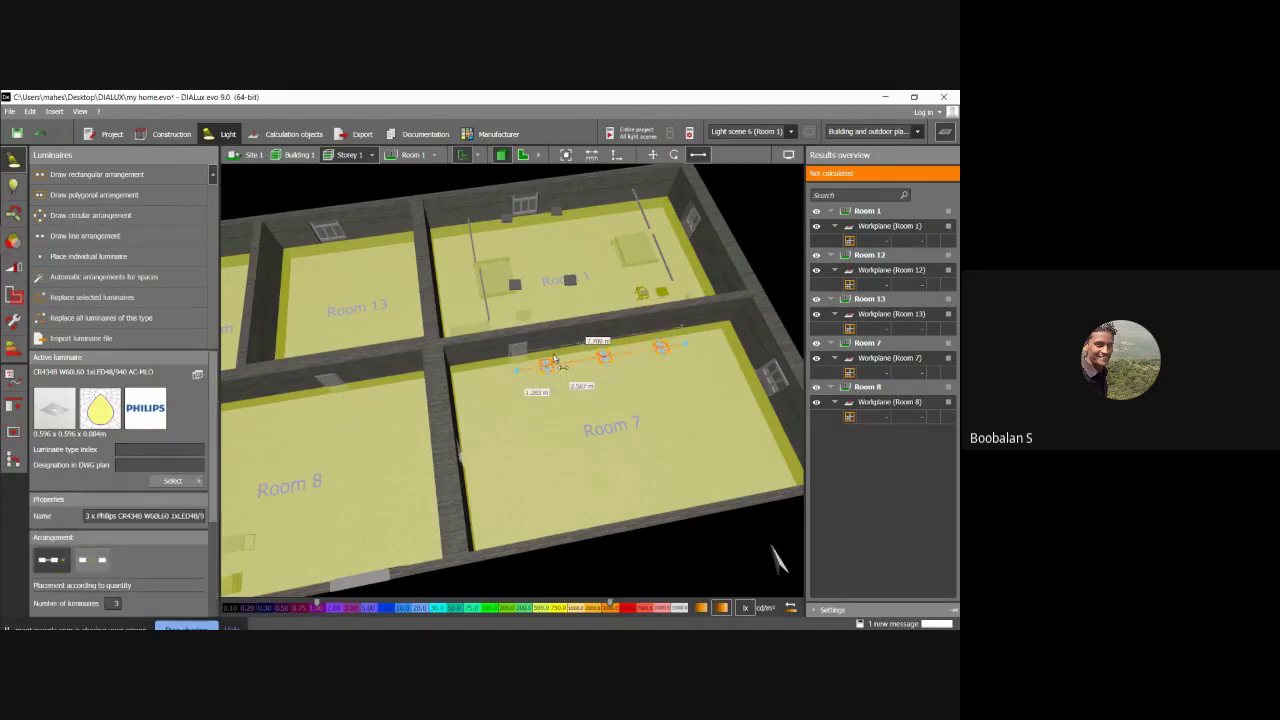
click(653, 155)
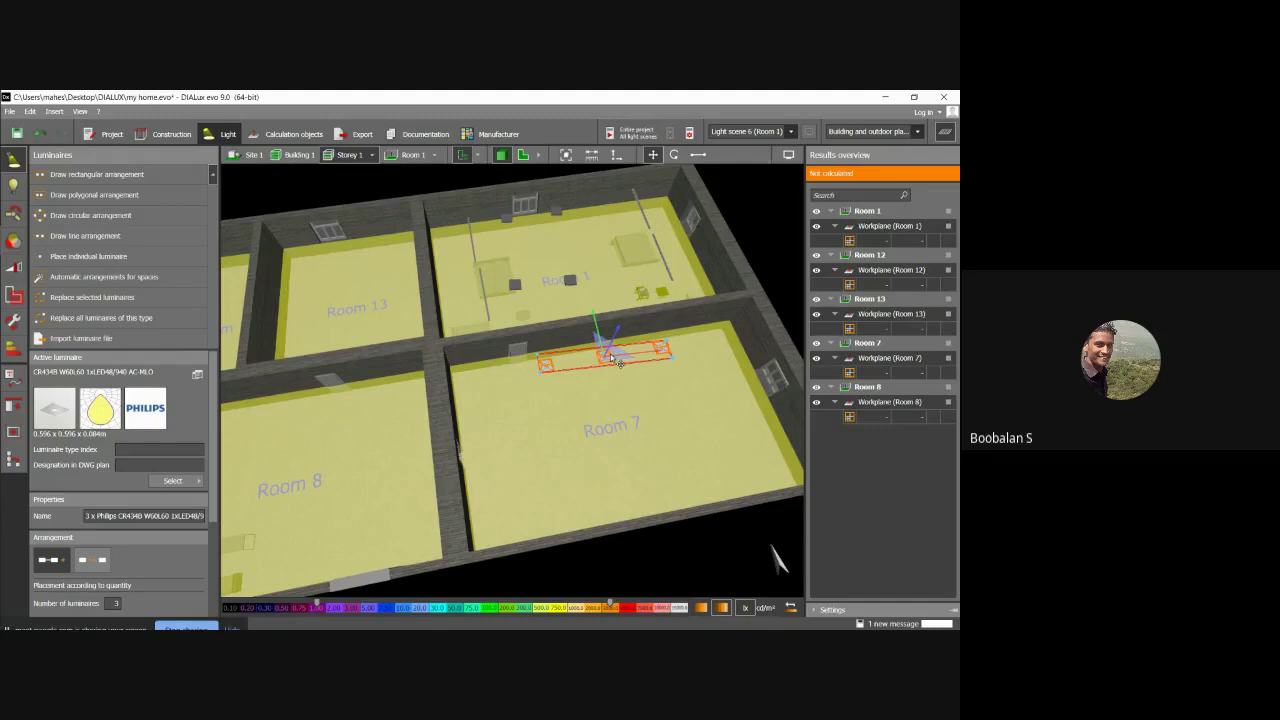
drag(617, 362, 604, 380)
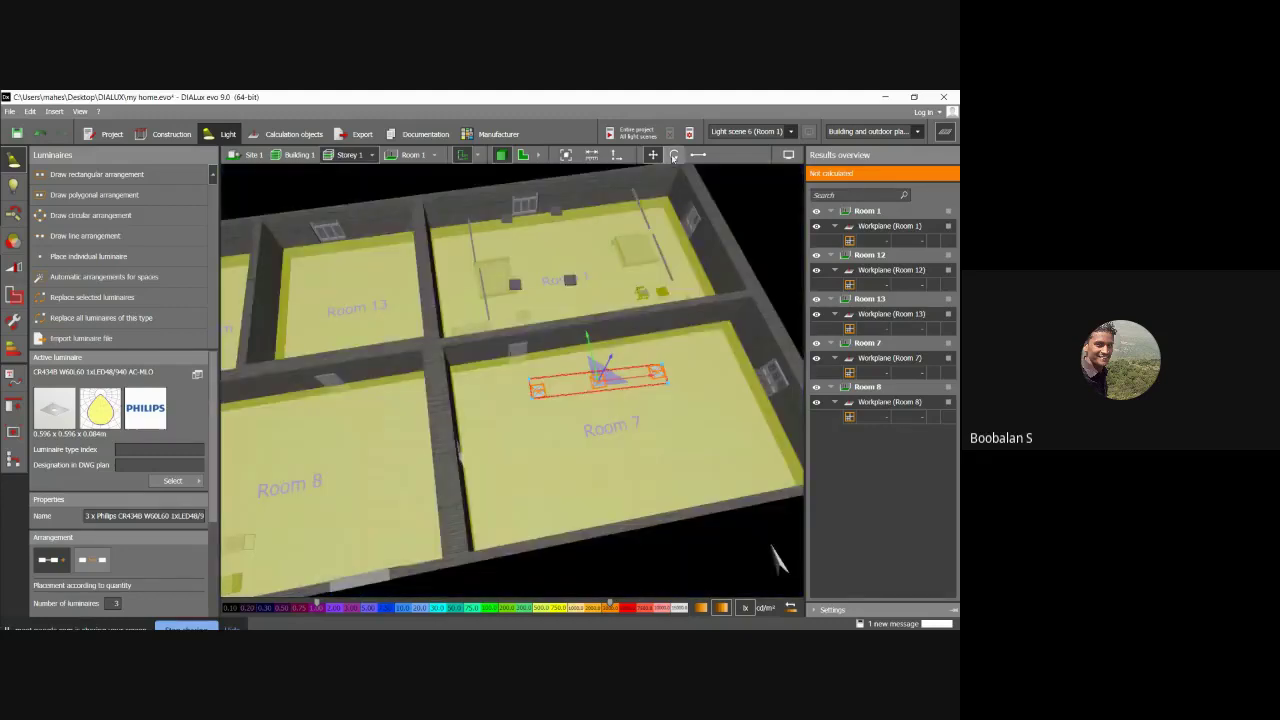
click(673, 156)
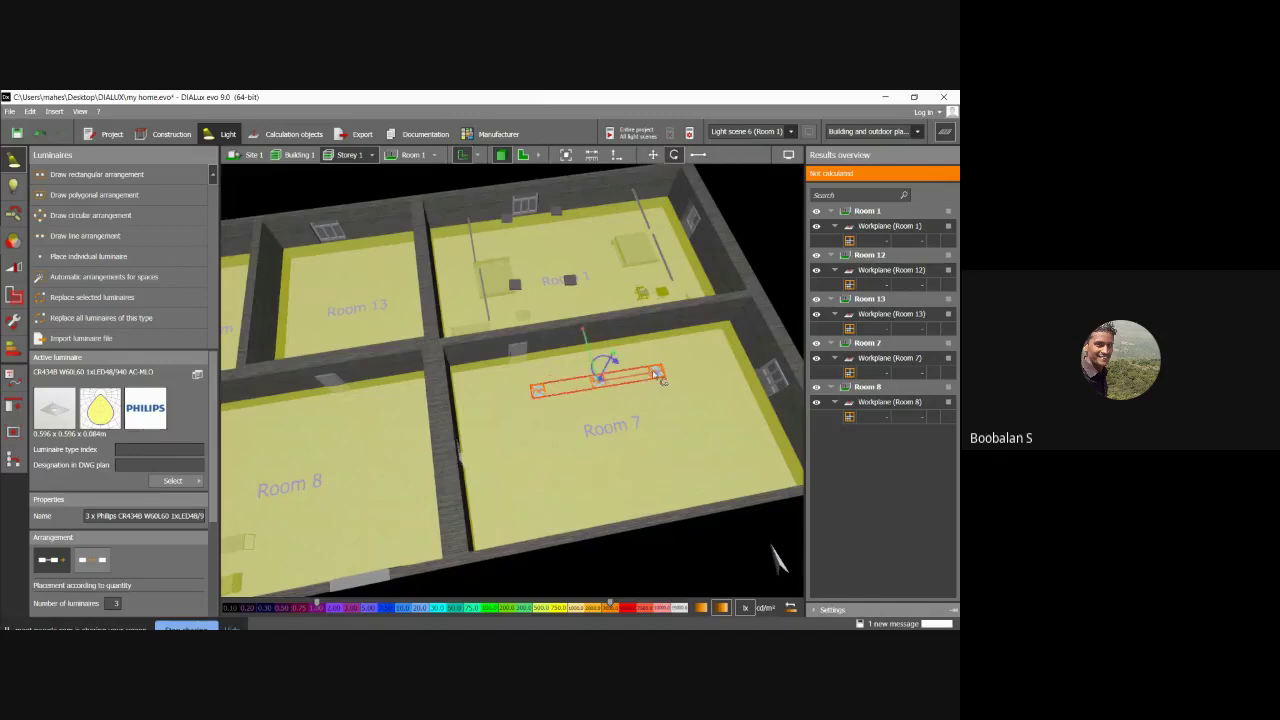
click(564, 398)
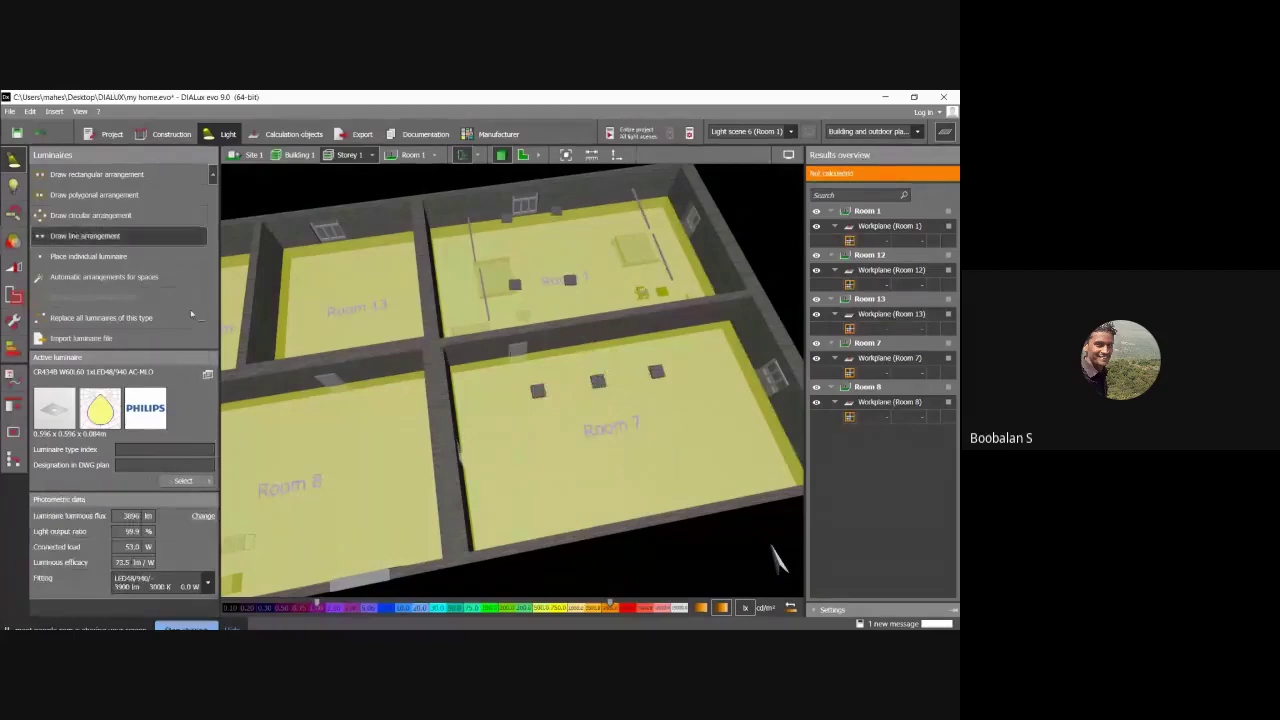
Draw a second line arrangement of three CR434B luminaires about 2.43 m apart across Room 7, parallel to the first row.
click(85, 235)
click(550, 470)
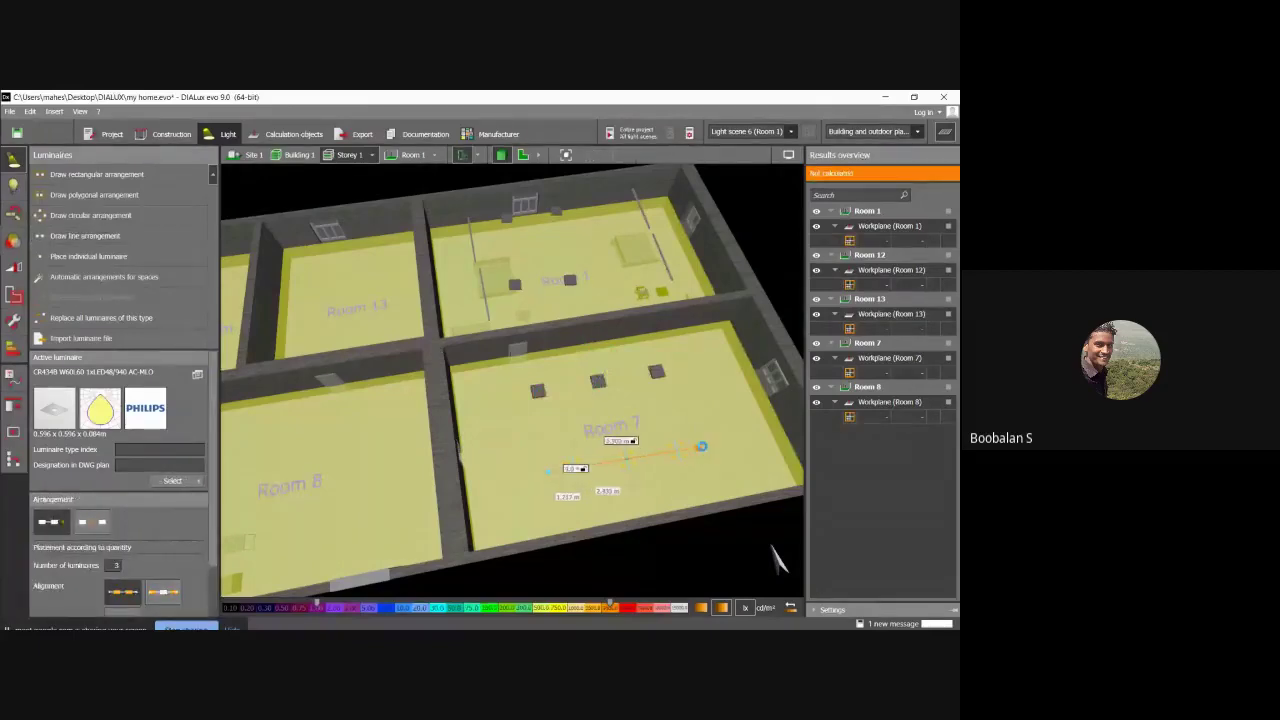
click(703, 446)
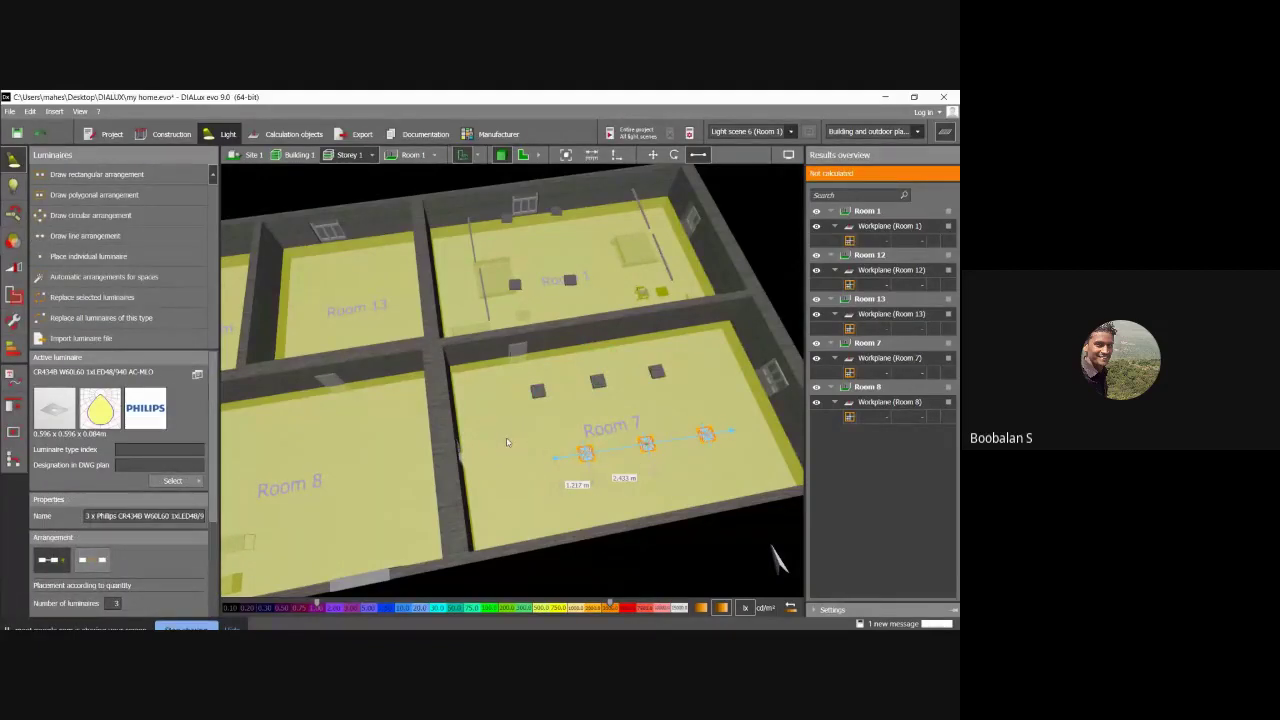
click(375, 462)
Move Room 7's second line arrangement sideways so its luminaires line up with those of the first row.
right_drag(328, 452, 629, 430)
click(629, 430)
click(652, 154)
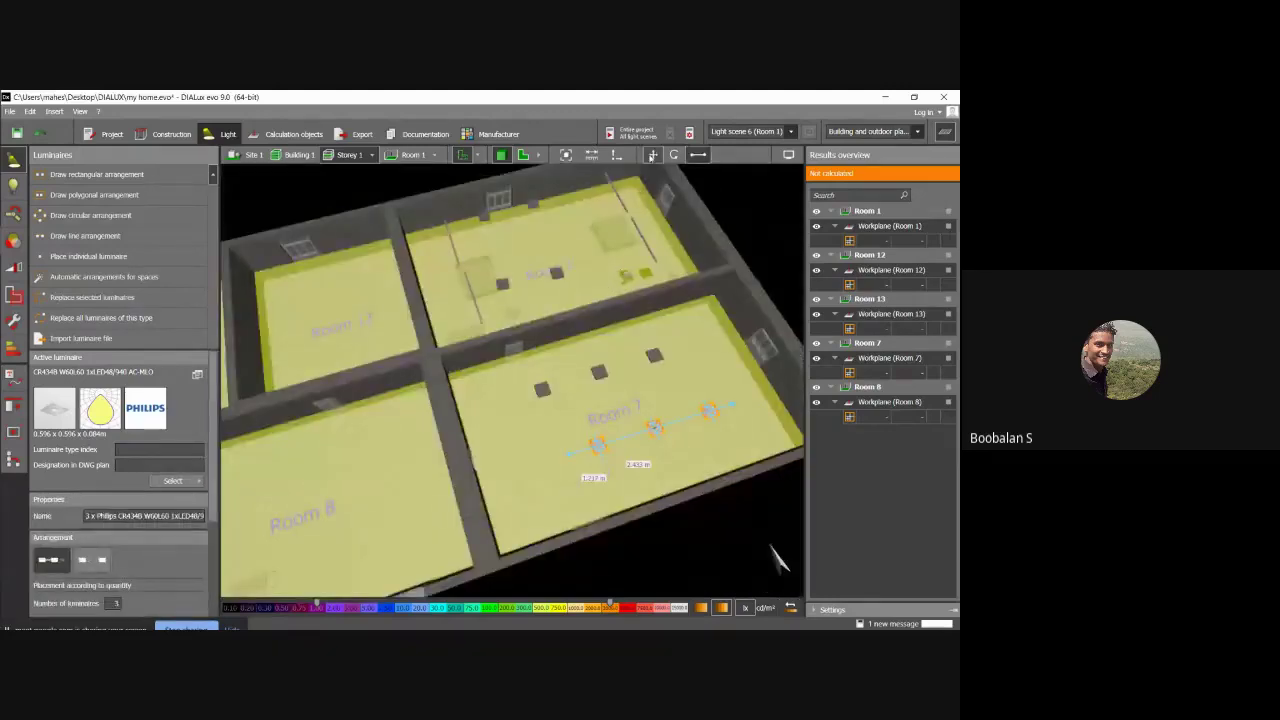
drag(661, 410, 631, 421)
click(438, 437)
right_drag(438, 437, 615, 380)
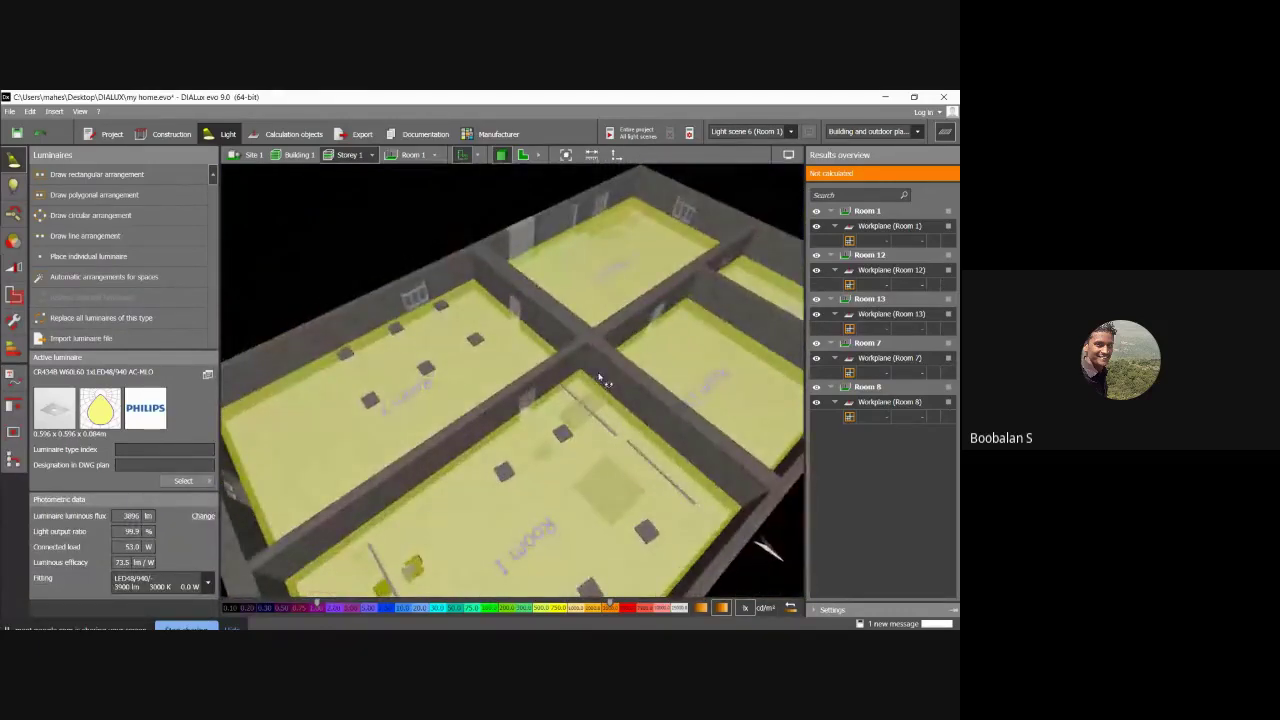
Draw a circular arrangement of seven CR434B luminaires with a radius of about 3.67 m in Room 8.
click(90, 215)
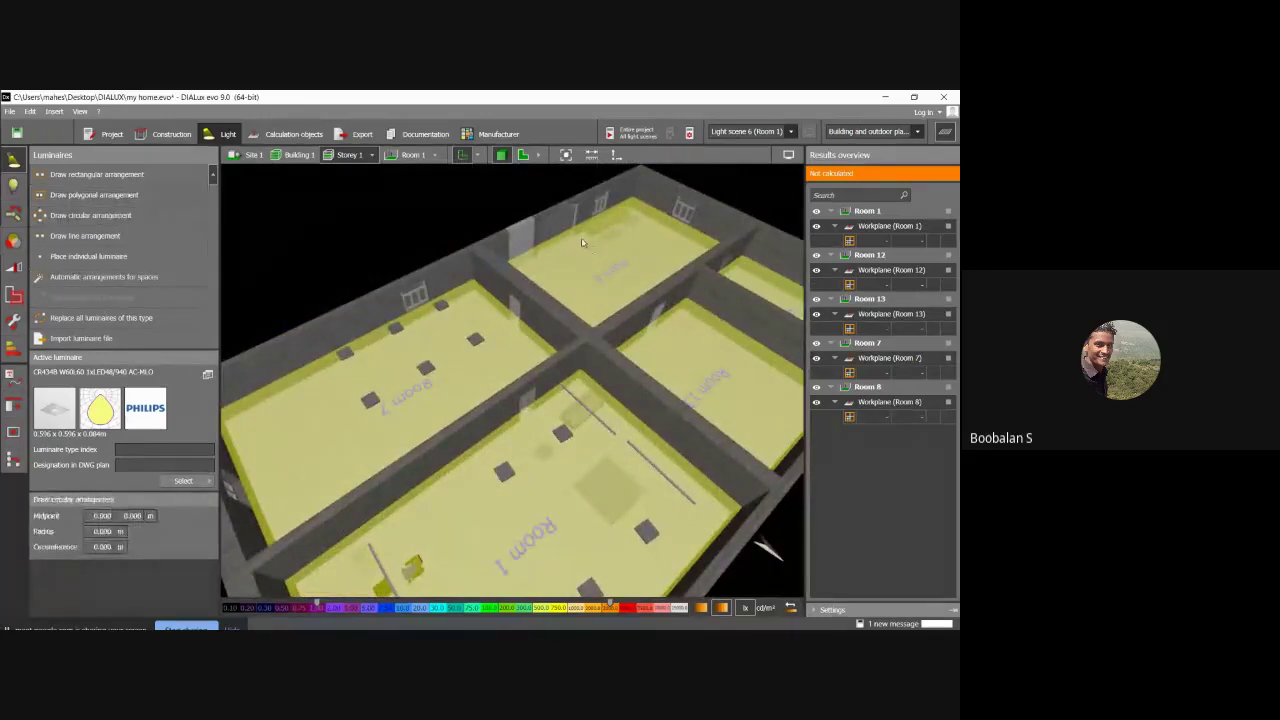
scroll(592, 300, up, 3)
click(602, 311)
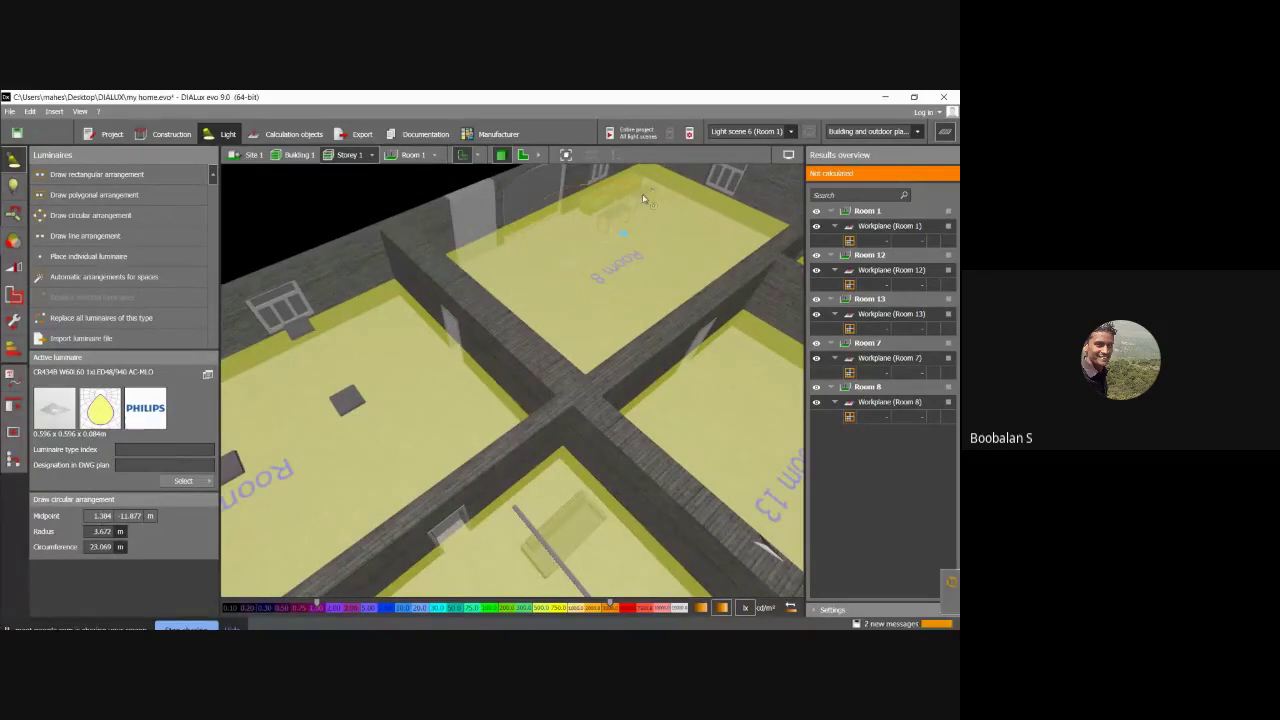
click(645, 200)
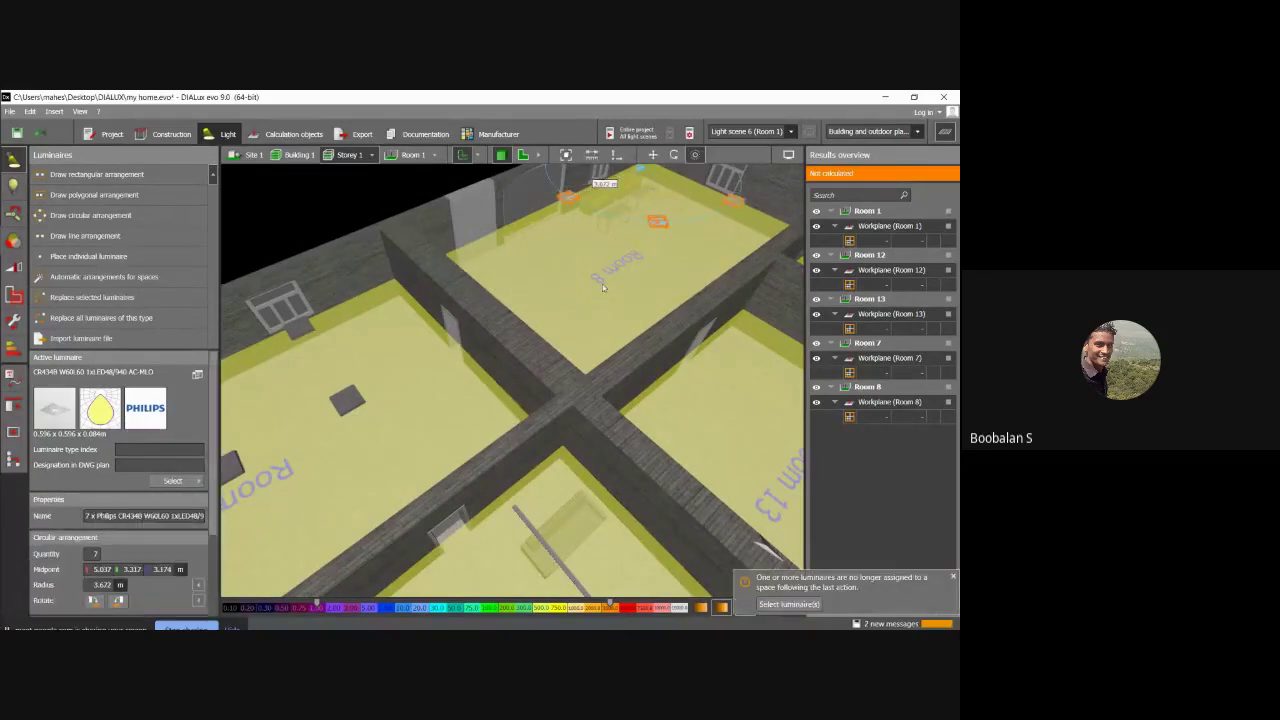
Move the circular arrangement inside Room 8's walls and set its radius to 3 m.
right_drag(481, 272, 653, 183)
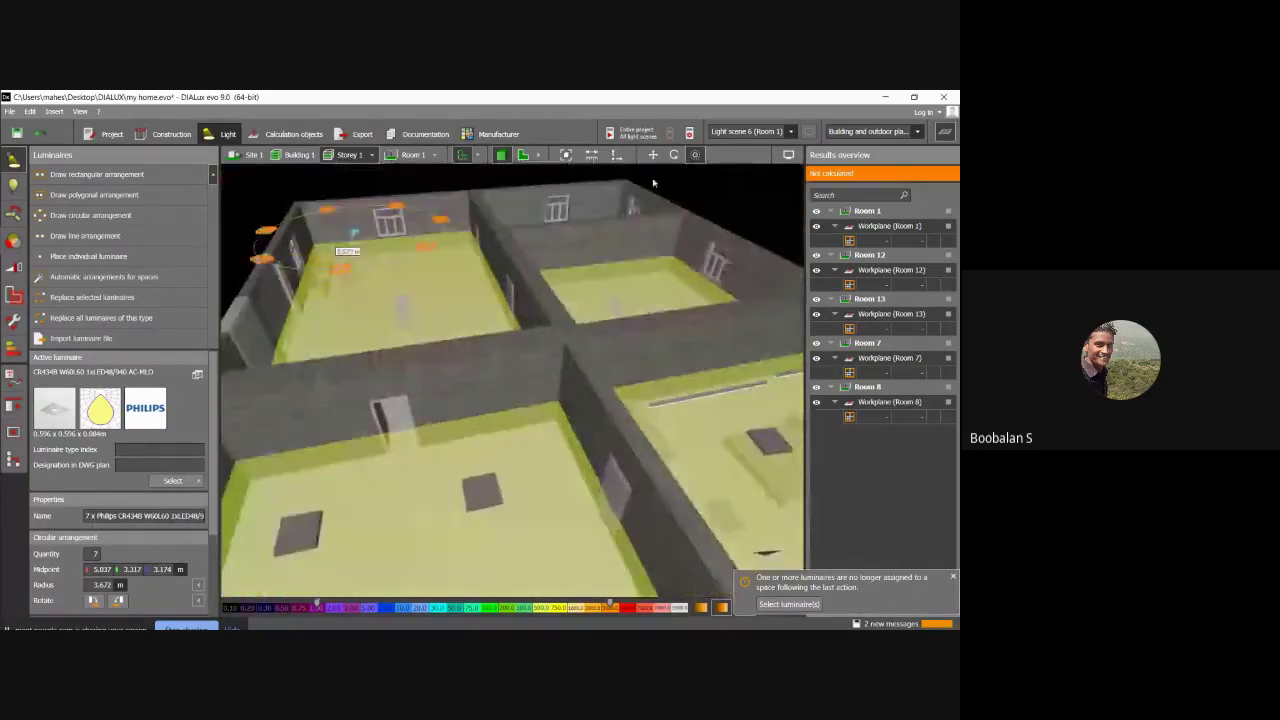
click(652, 154)
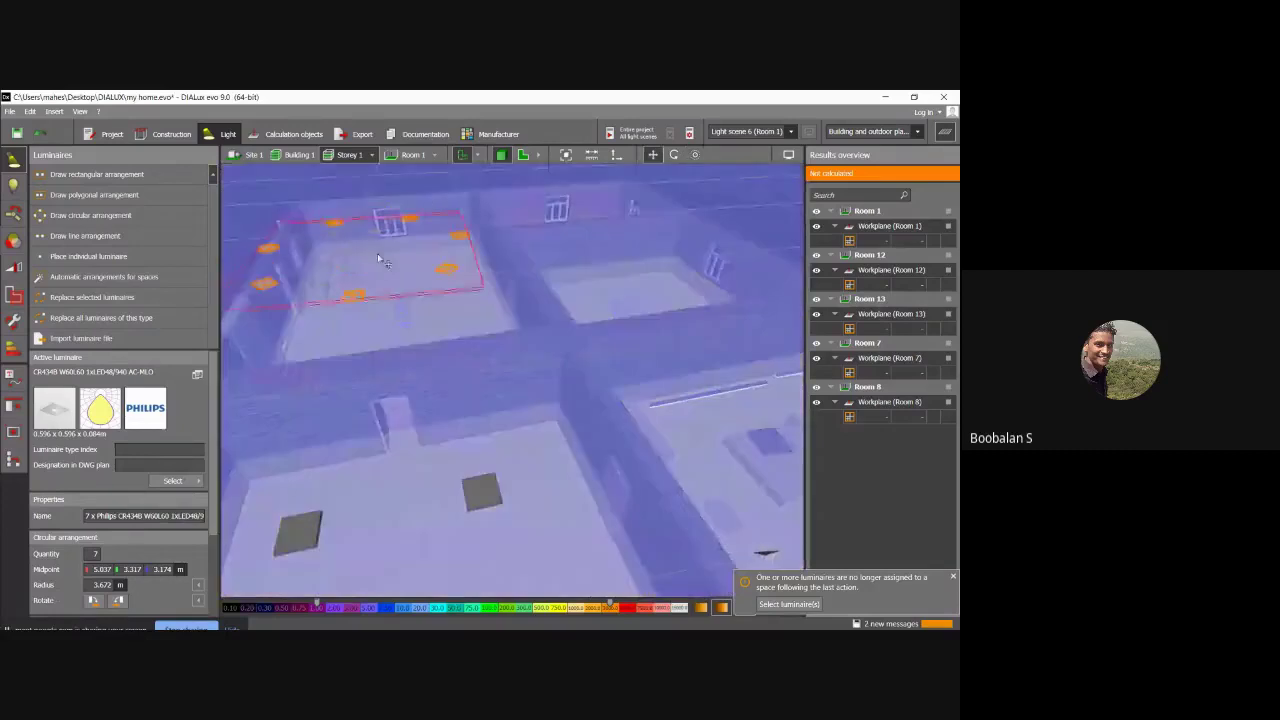
click(395, 268)
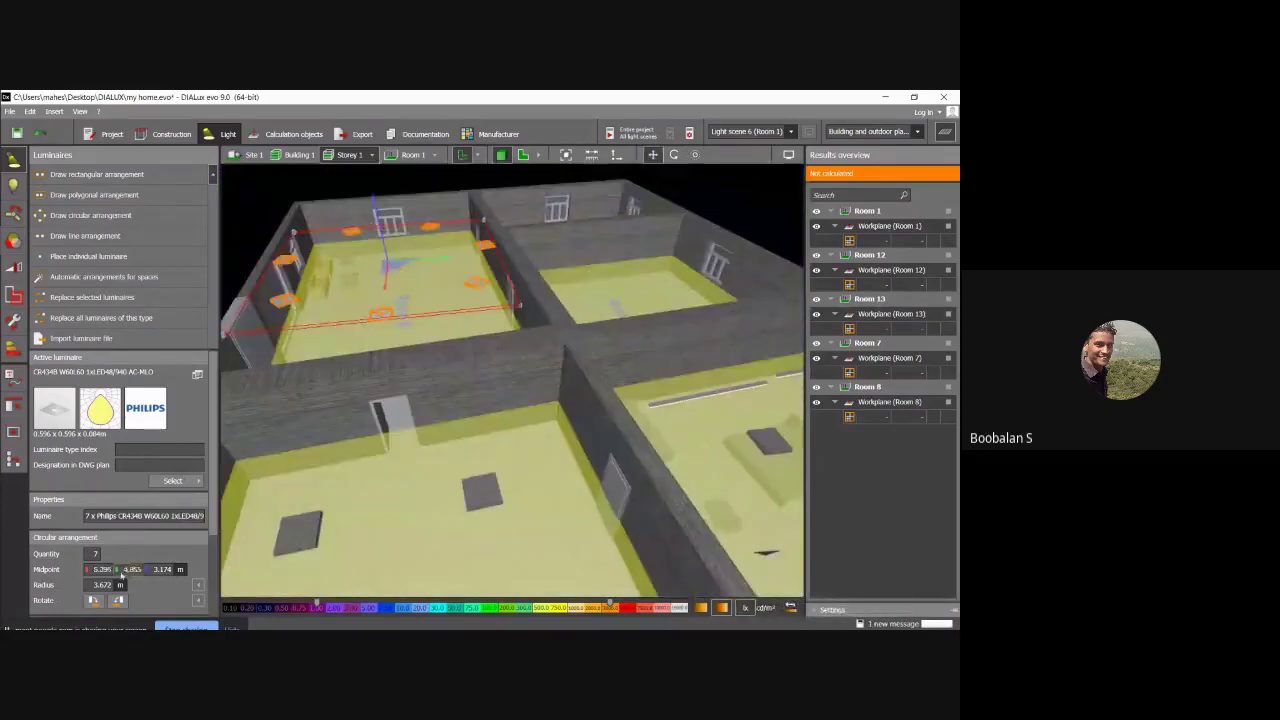
click(130, 585)
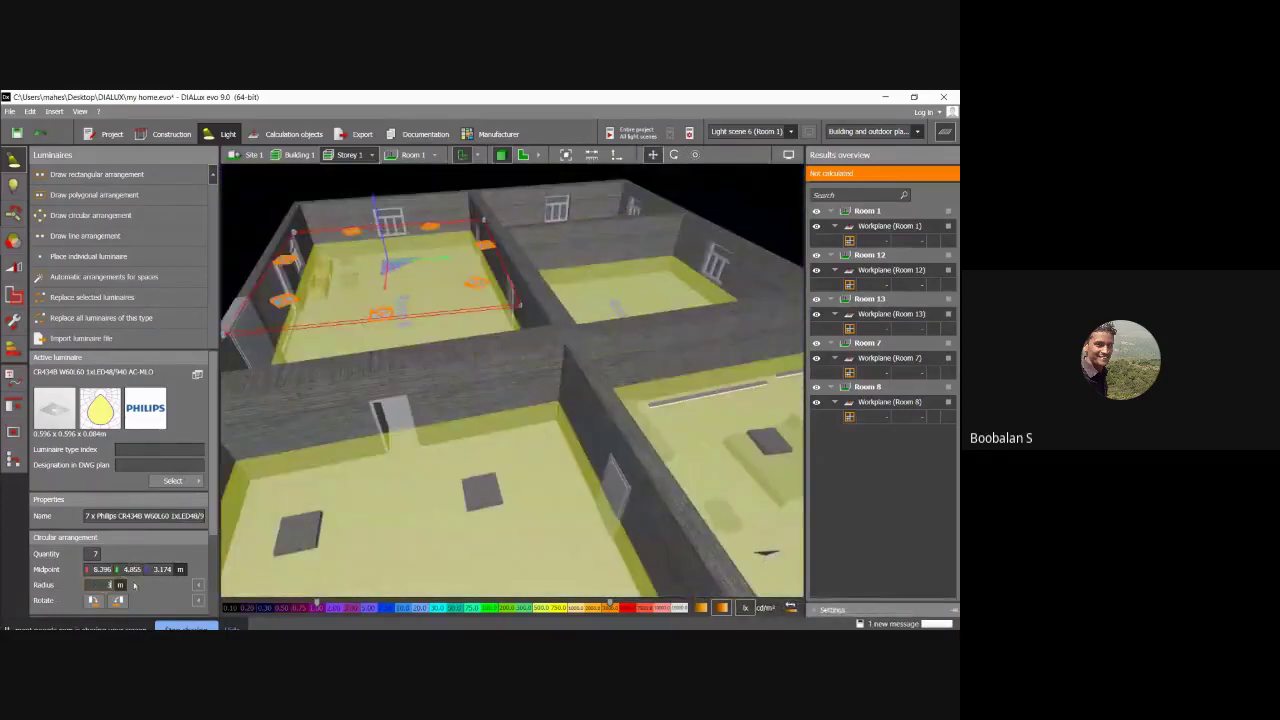
text(1)
key(Return)
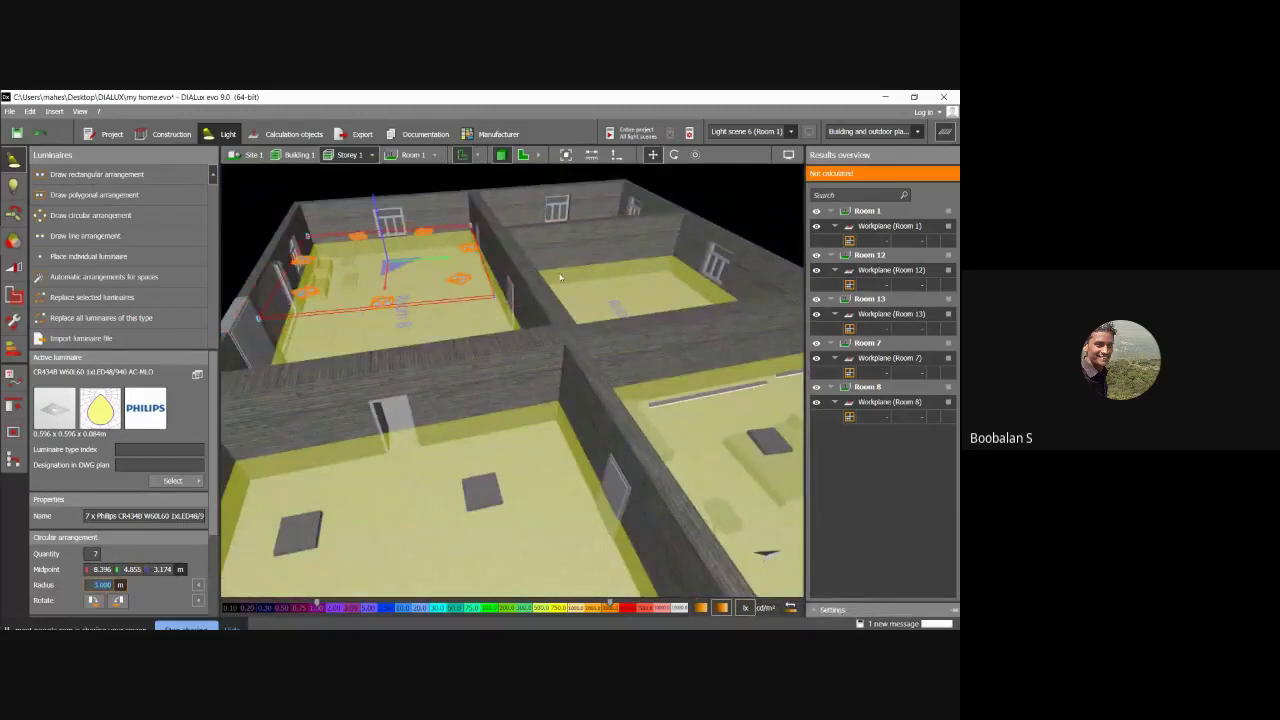
click(387, 261)
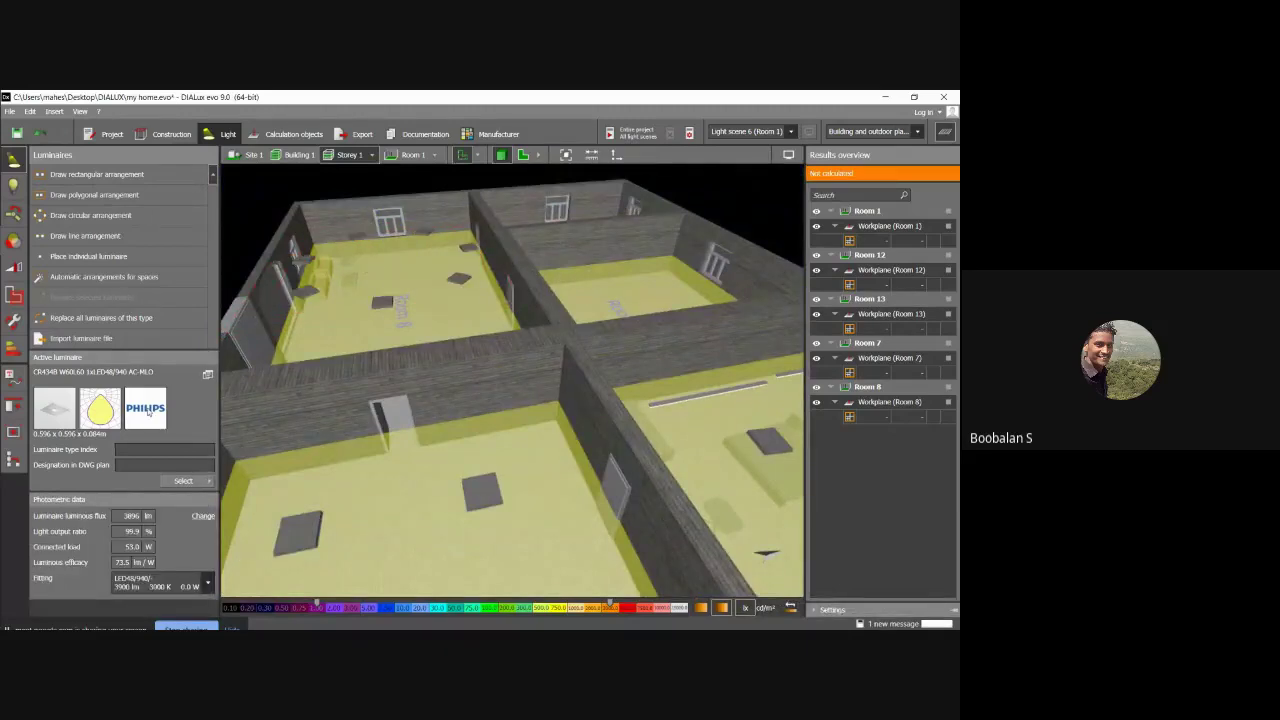
Choose the Philips FPK630 1xPL-T/4P42W pendant as the active luminaire and place a single one in Room 8.
click(208, 481)
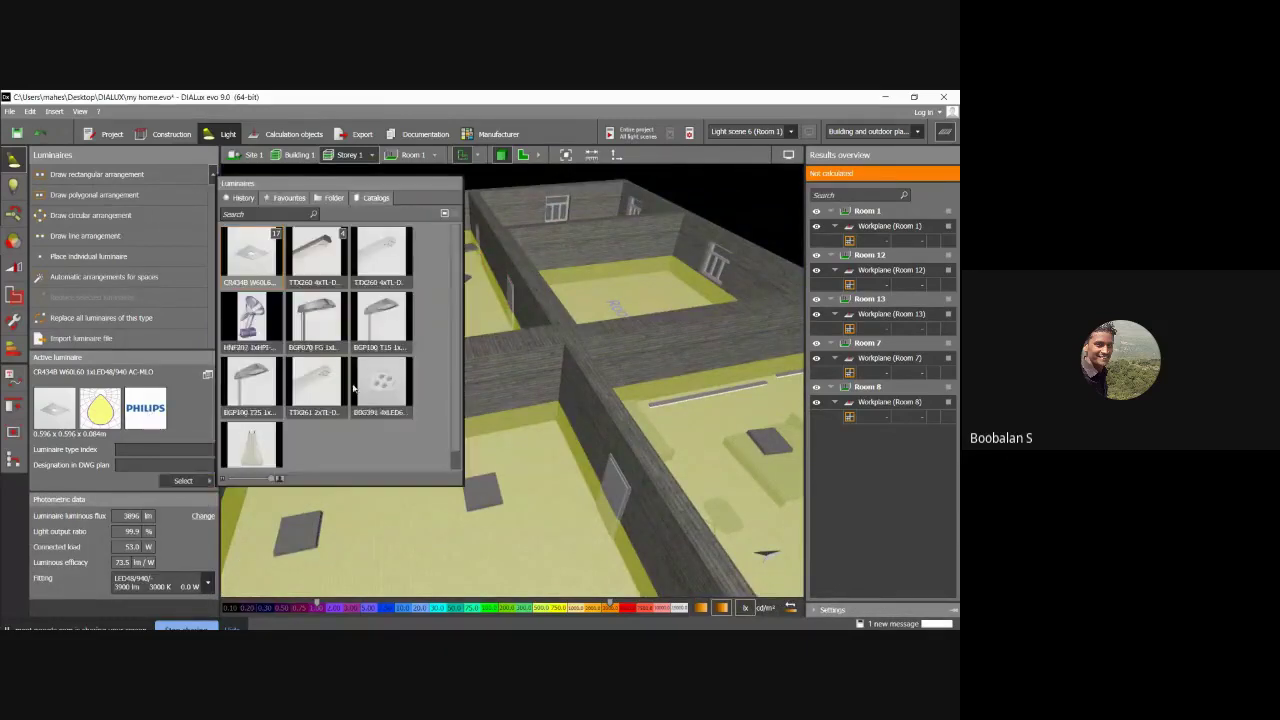
click(266, 441)
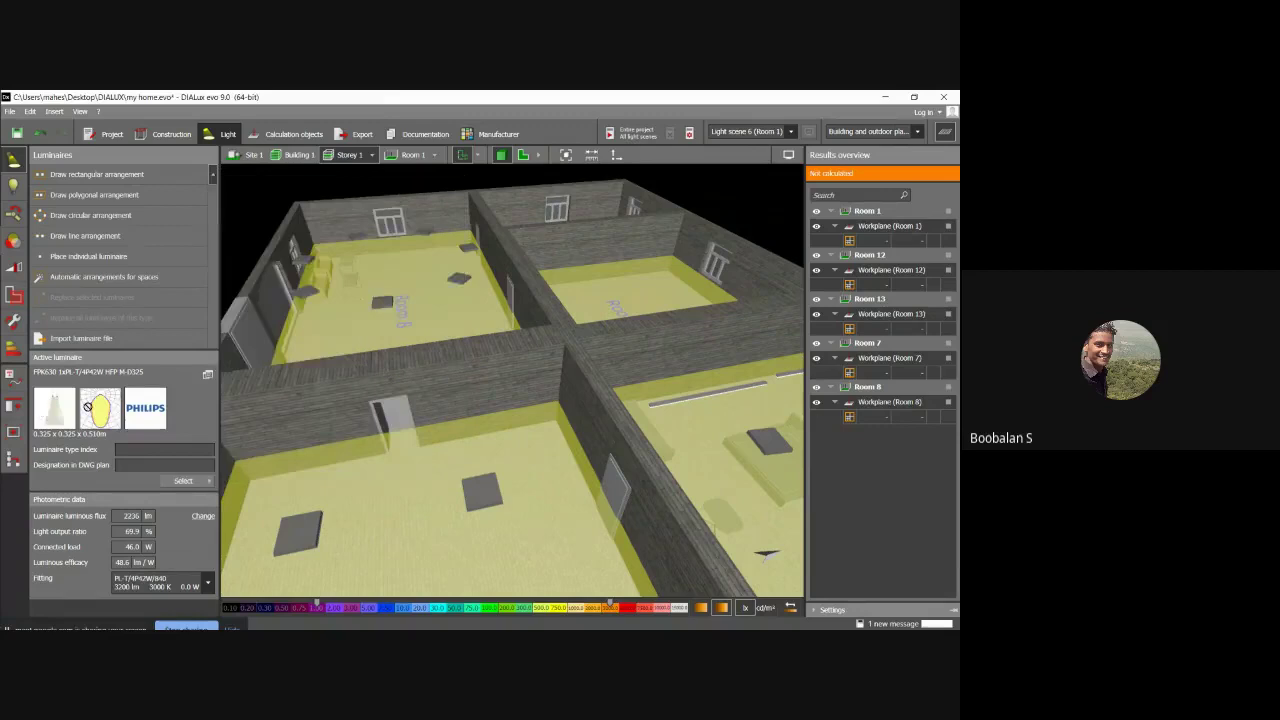
click(393, 282)
right_drag(399, 289, 350, 405)
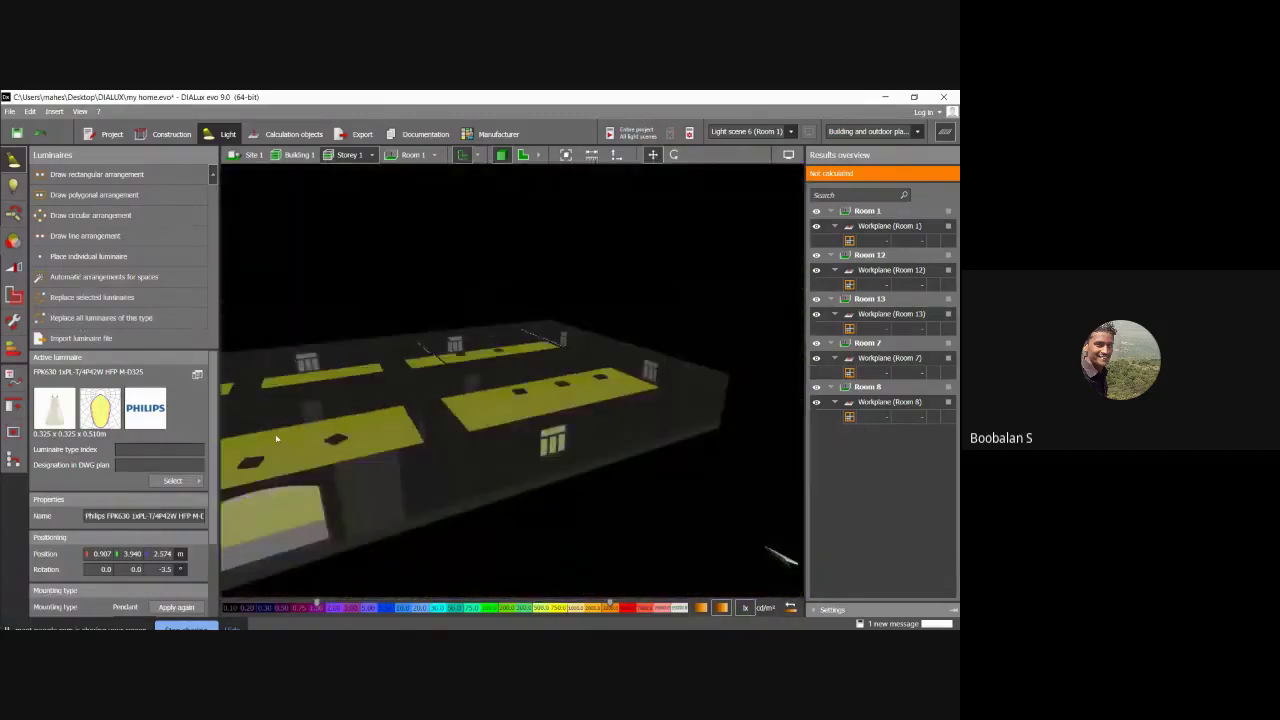
Place a new coordinate origin at the foot of the outer wall near Room 8's arched opening.
right_drag(270, 453, 230, 443)
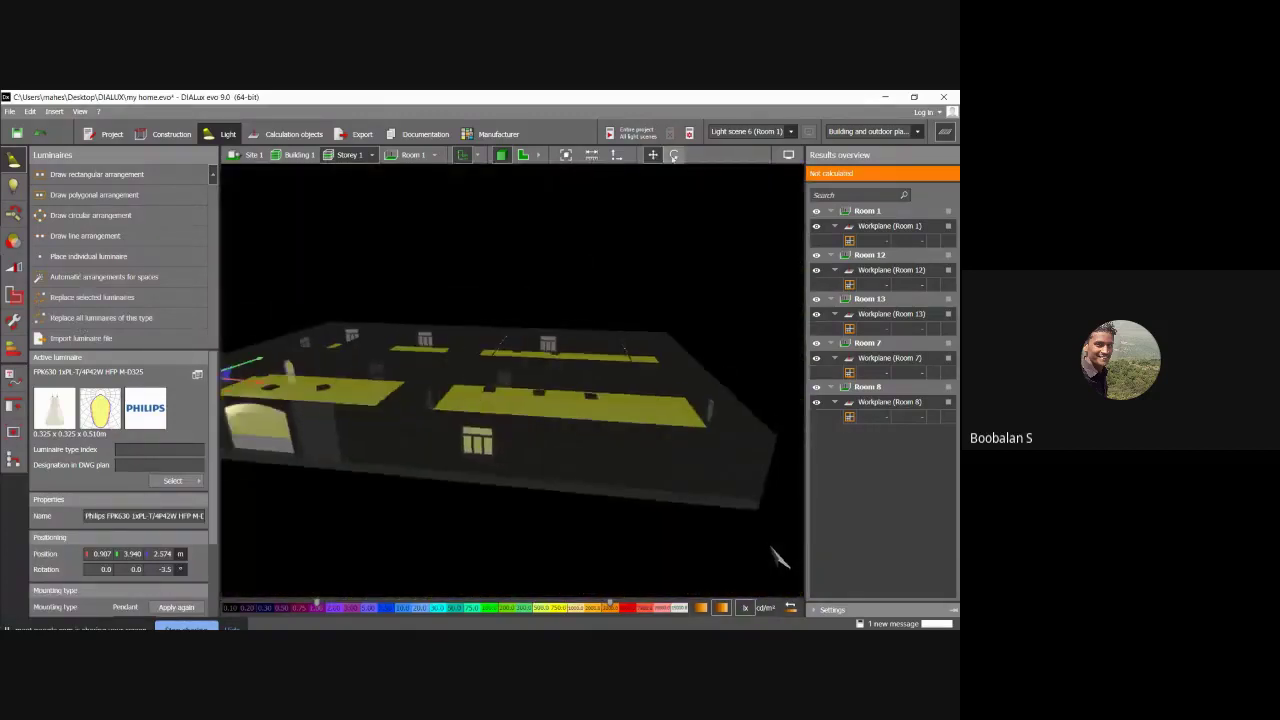
click(617, 155)
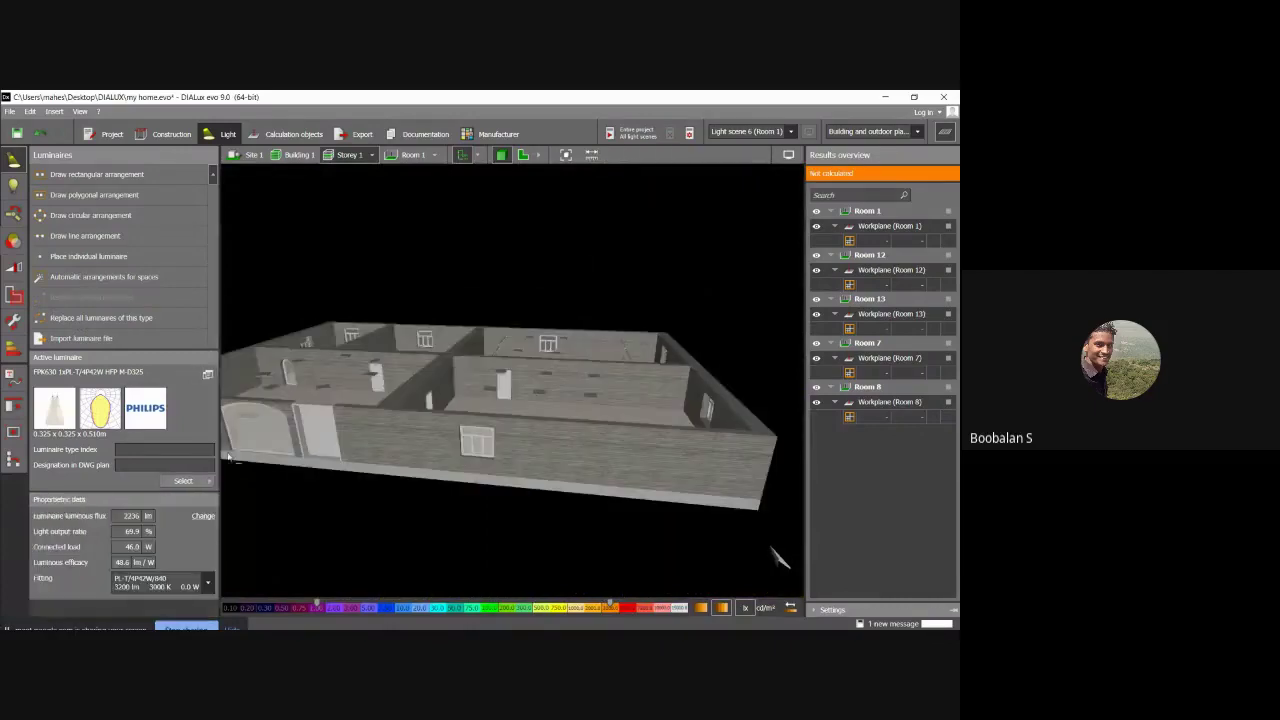
right_drag(246, 462, 252, 464)
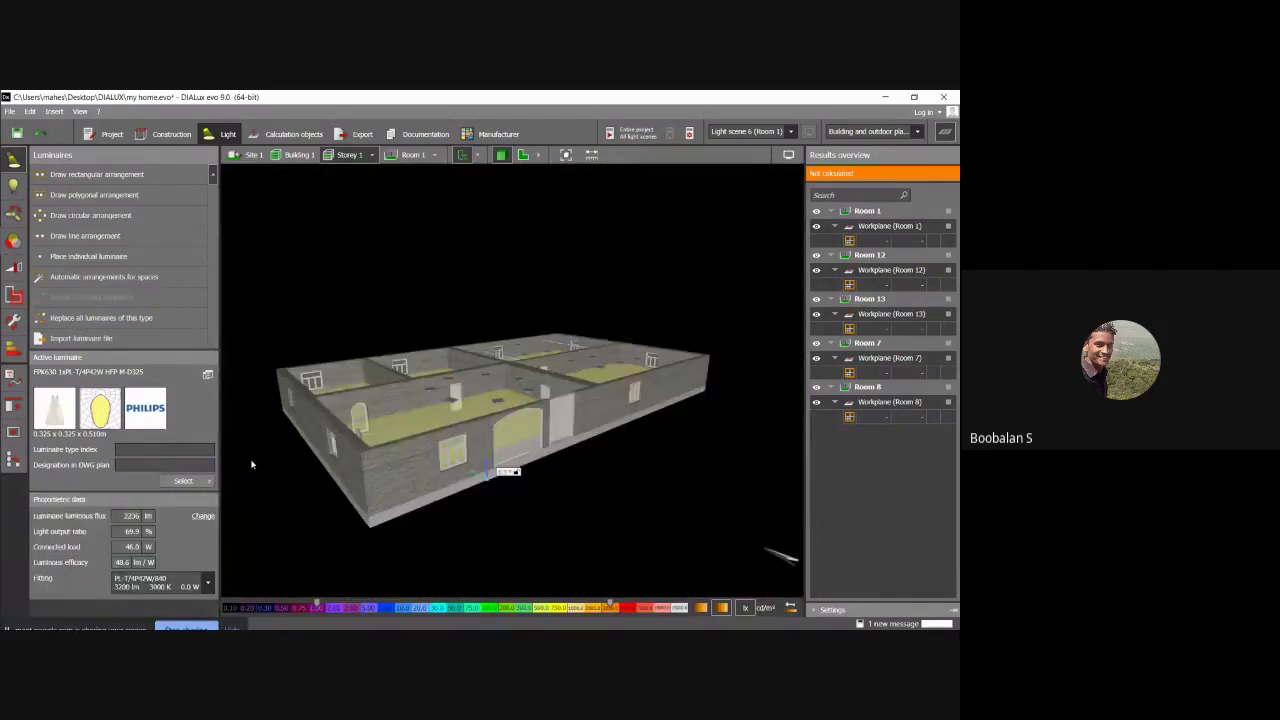
click(503, 470)
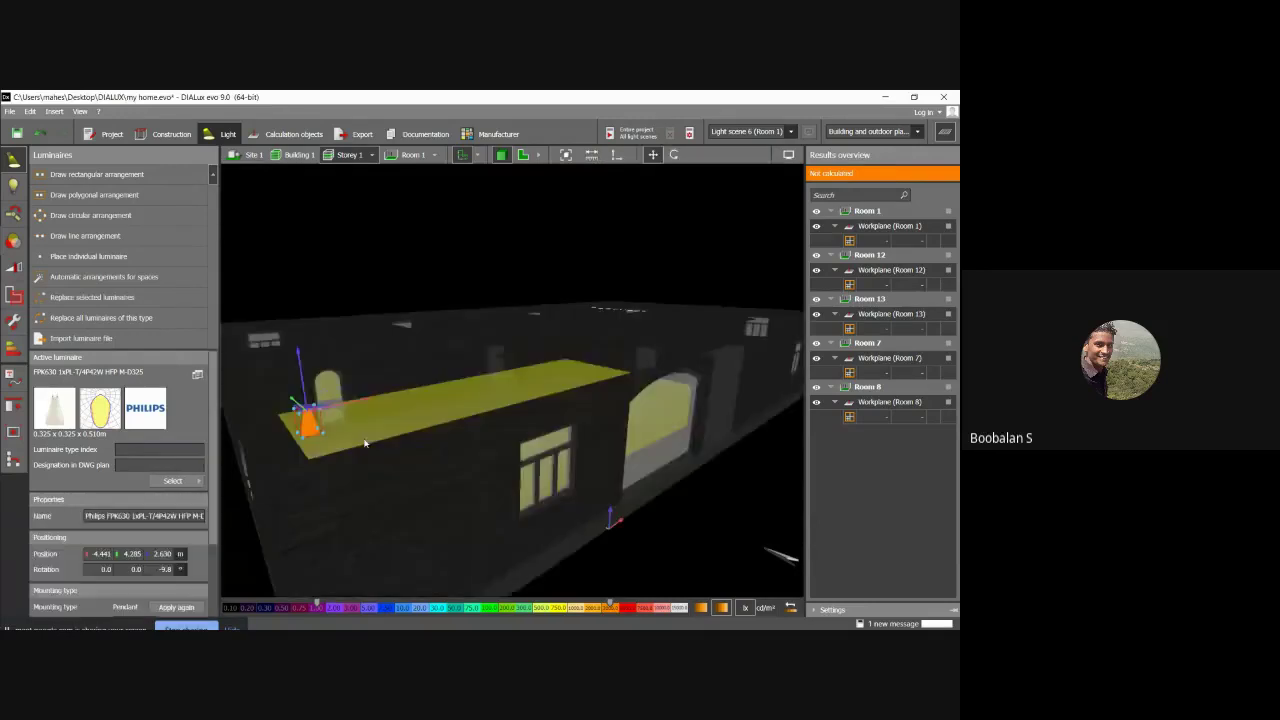
right_drag(503, 470, 775, 557)
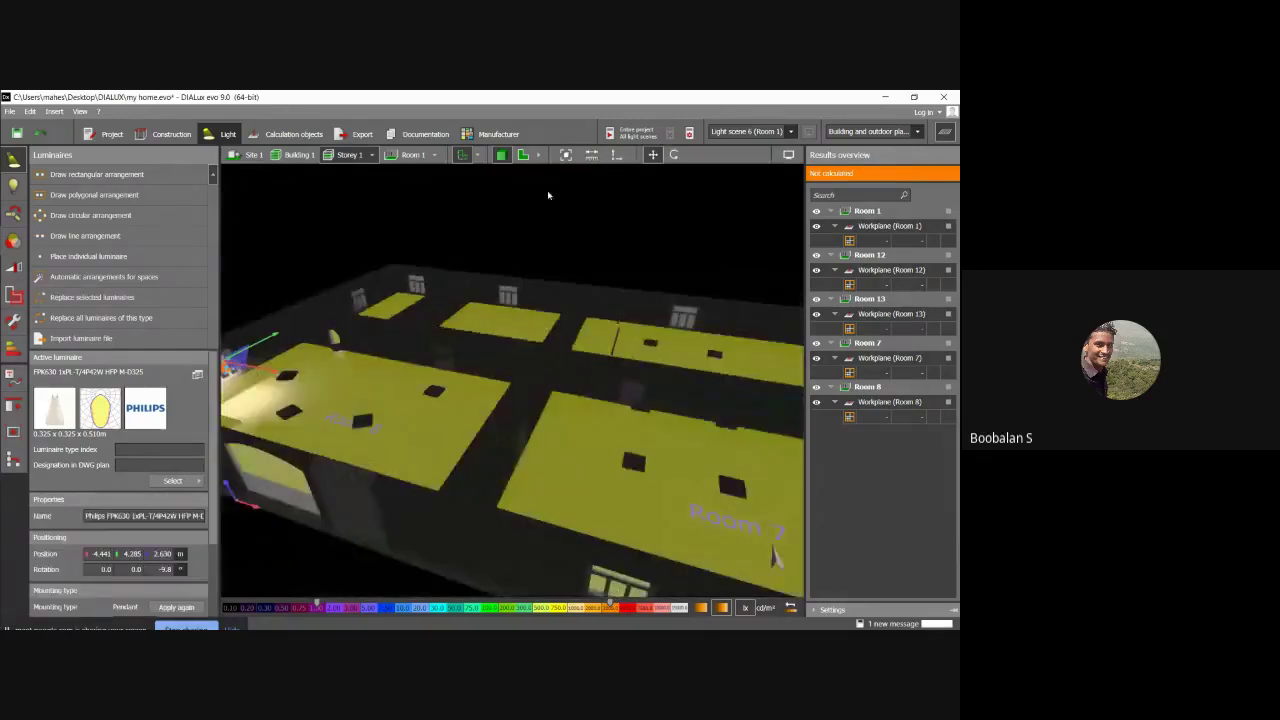
Move the FPK630 pendant from Room 8's side wall into the middle of the luminaire circle.
drag(260, 378, 383, 370)
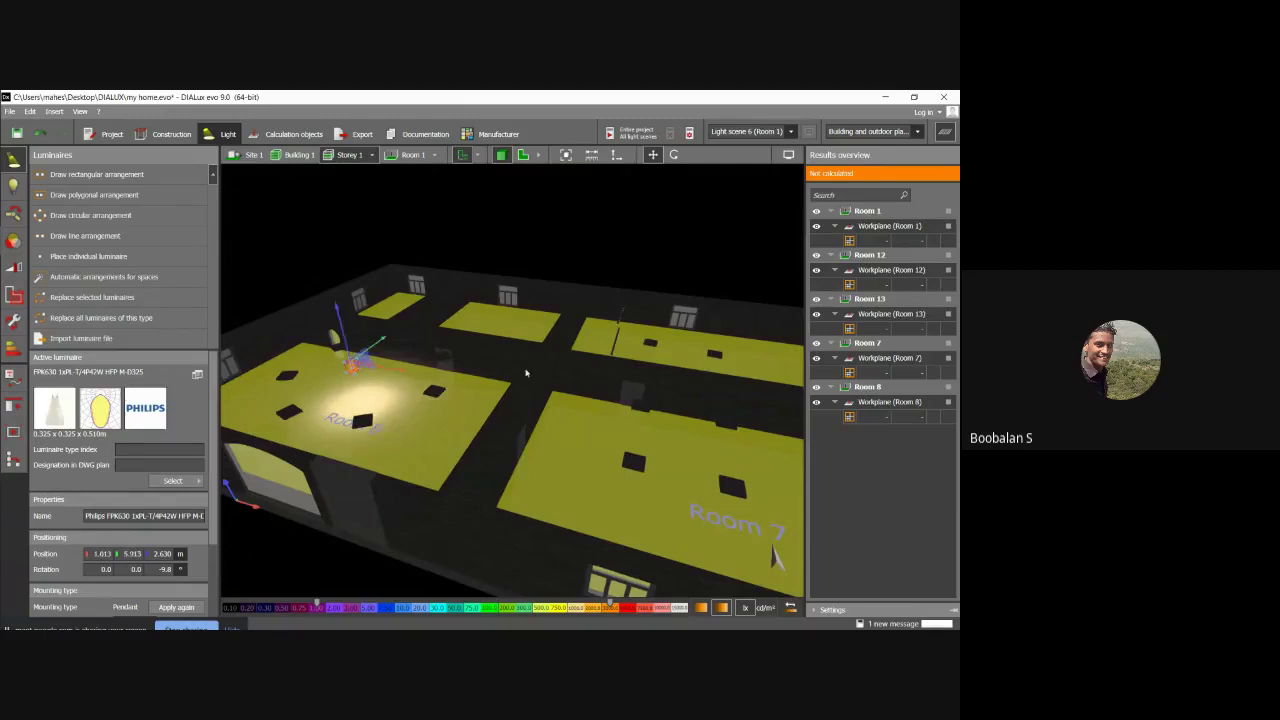
click(527, 373)
right_drag(527, 373, 379, 462)
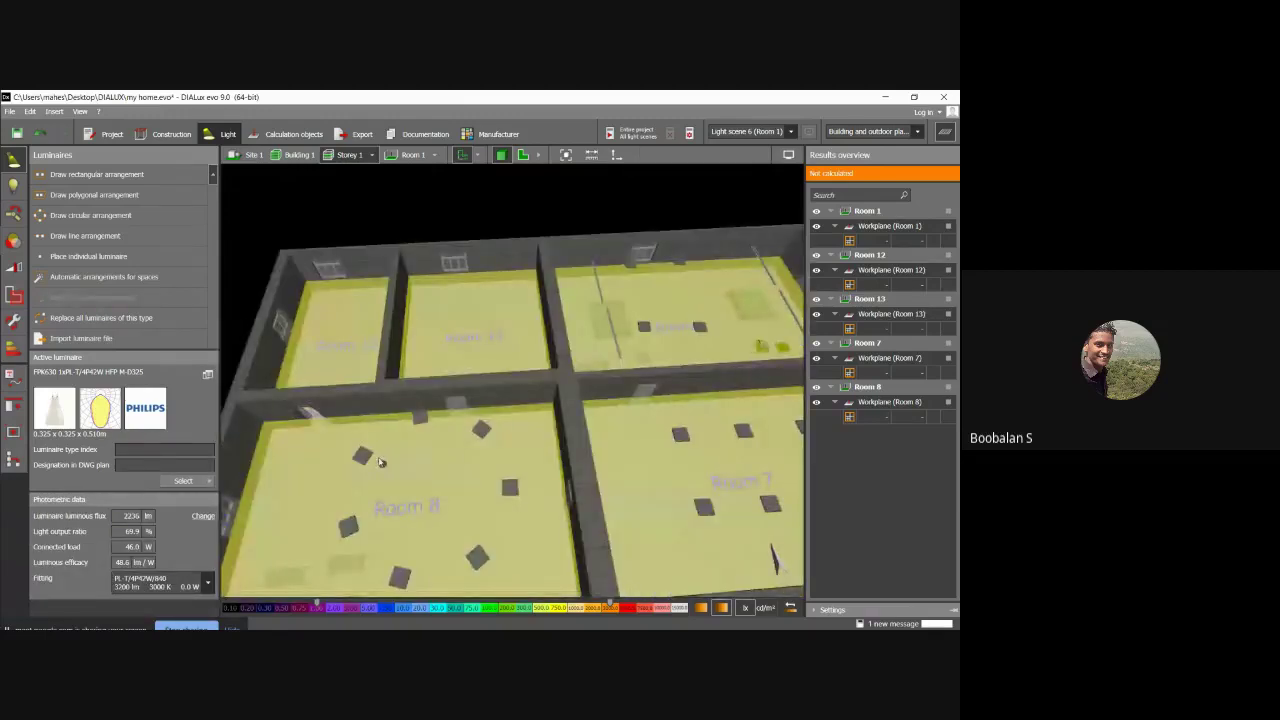
click(379, 462)
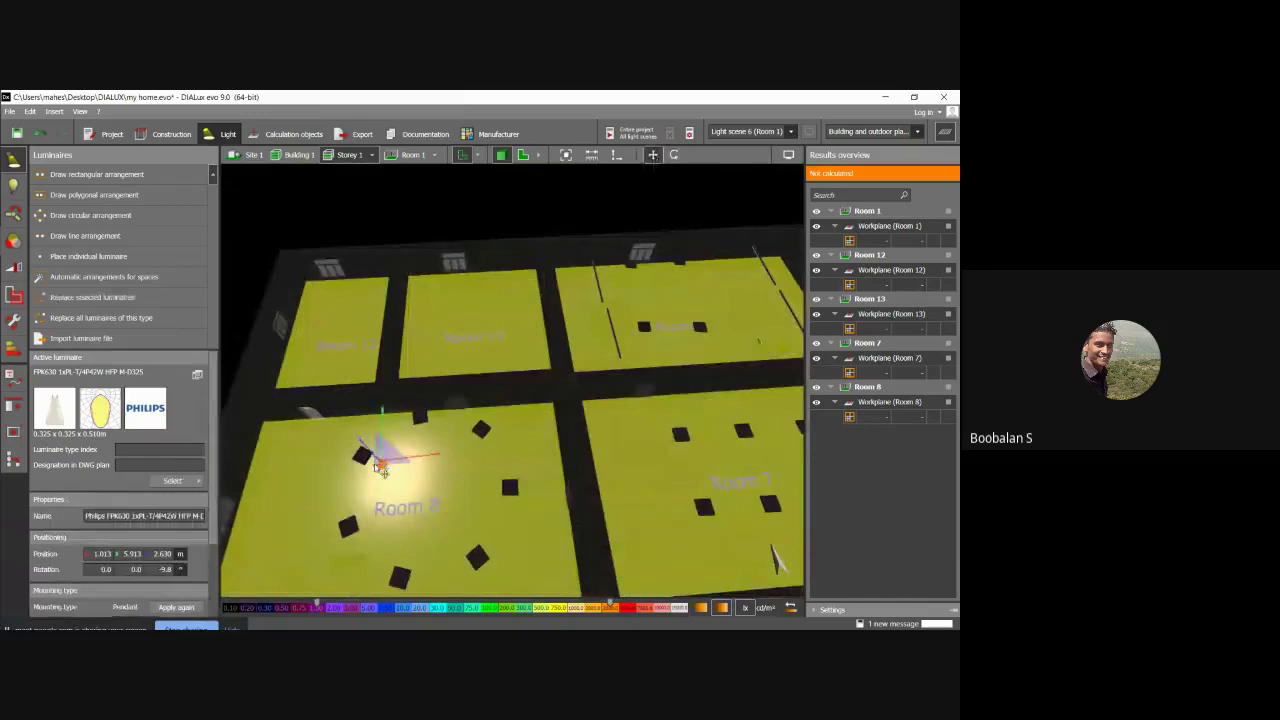
drag(381, 470, 425, 493)
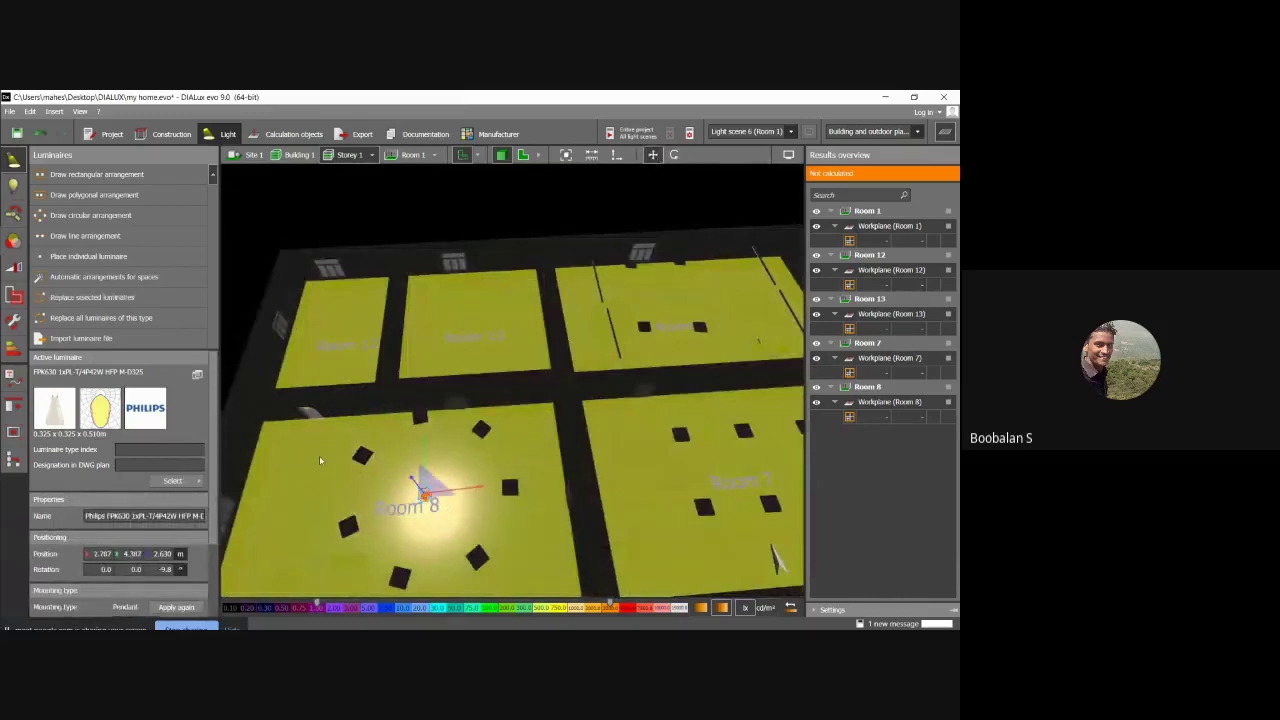
Shift the circular CR434B arrangement slightly toward Room 8's outer walls to centre it in the room.
click(320, 460)
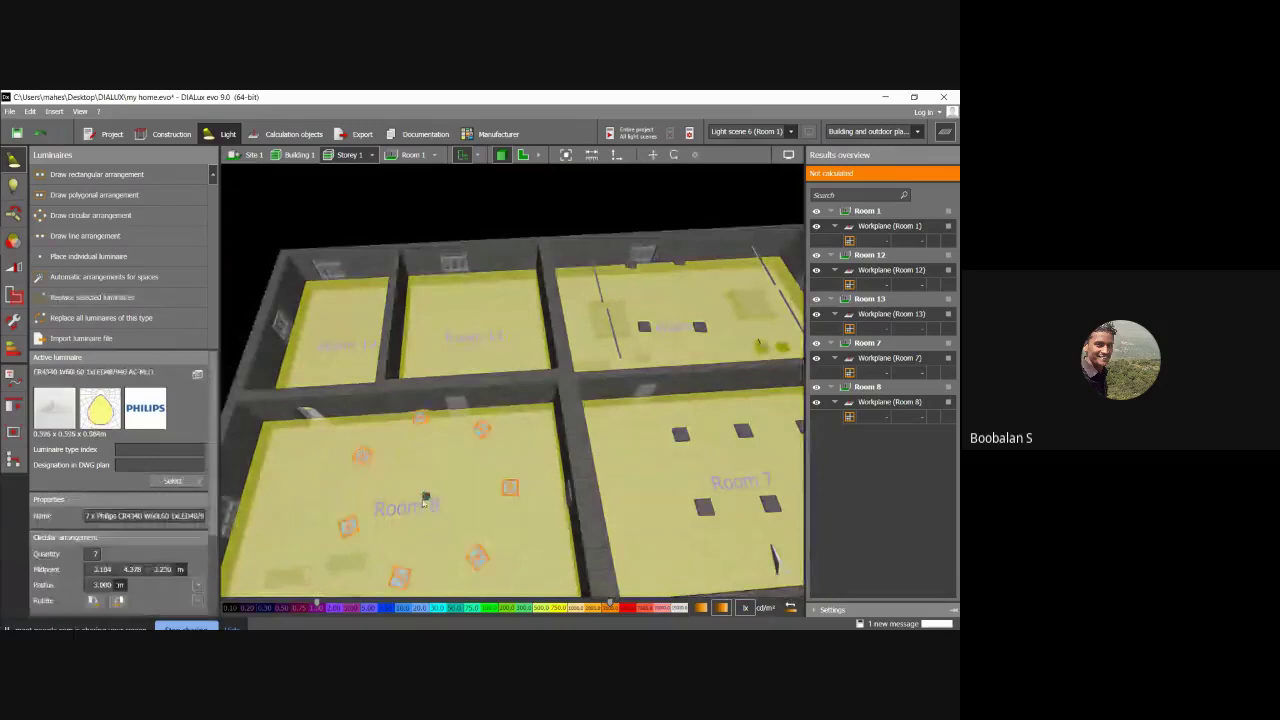
right_drag(426, 500, 515, 490)
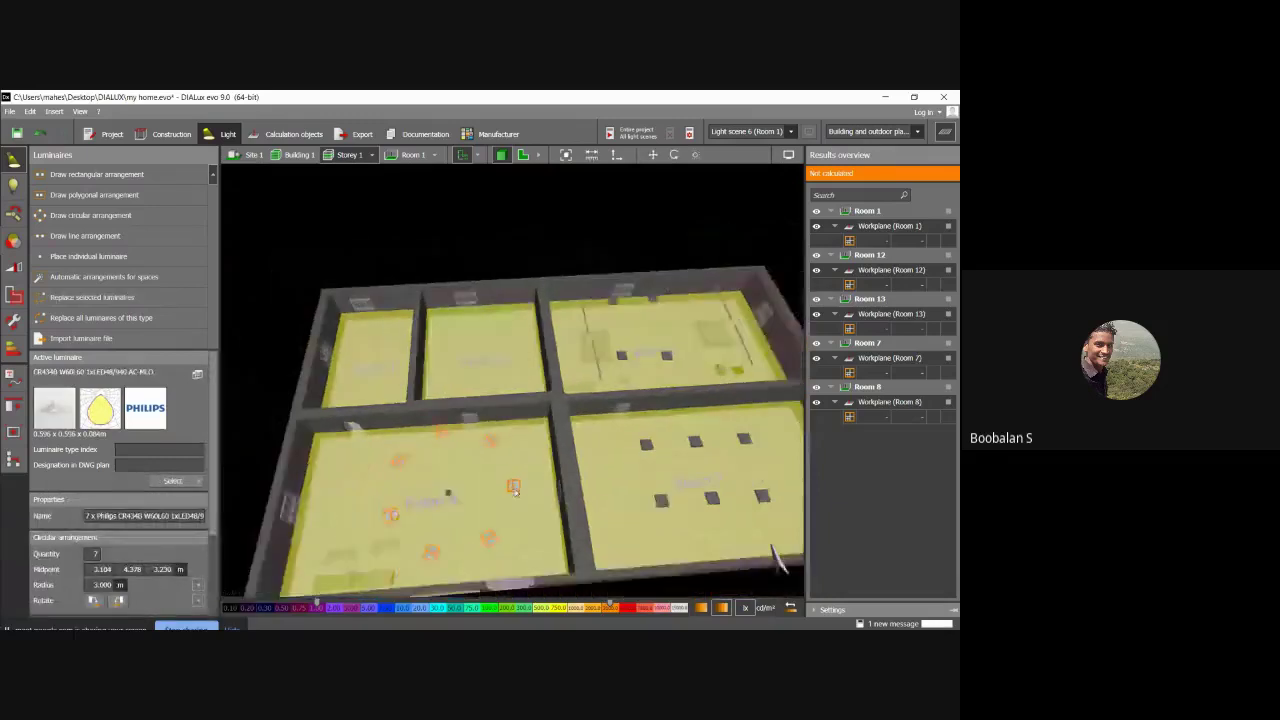
click(652, 154)
drag(450, 489, 425, 505)
Move the FPK630 pendant to the centre of the shifted luminaire circle in Room 8.
click(446, 496)
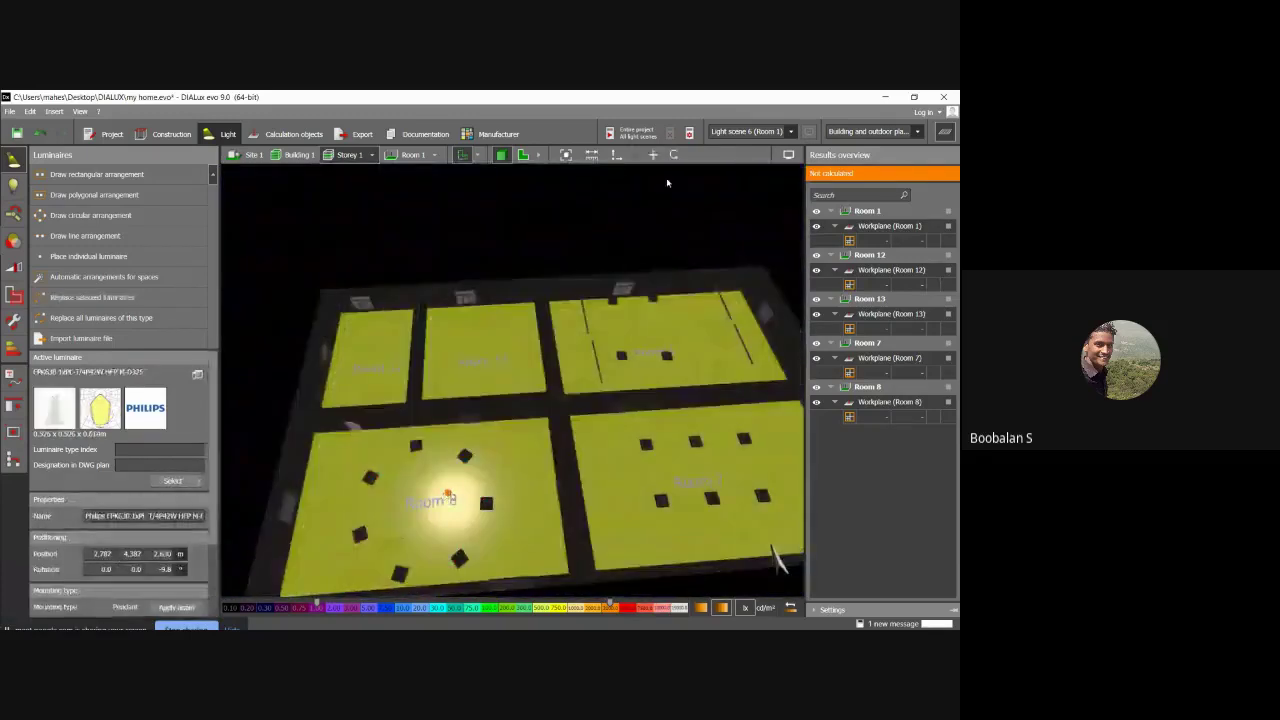
drag(446, 497, 420, 500)
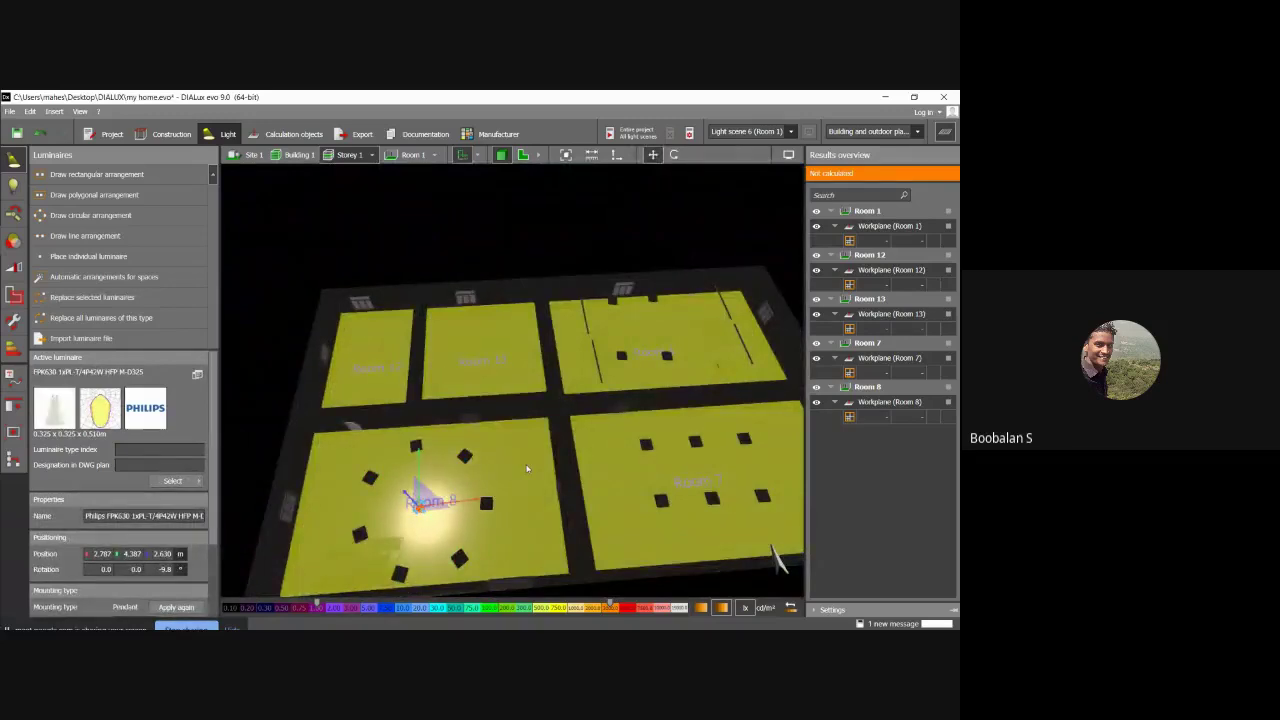
click(527, 468)
right_drag(510, 375, 477, 359)
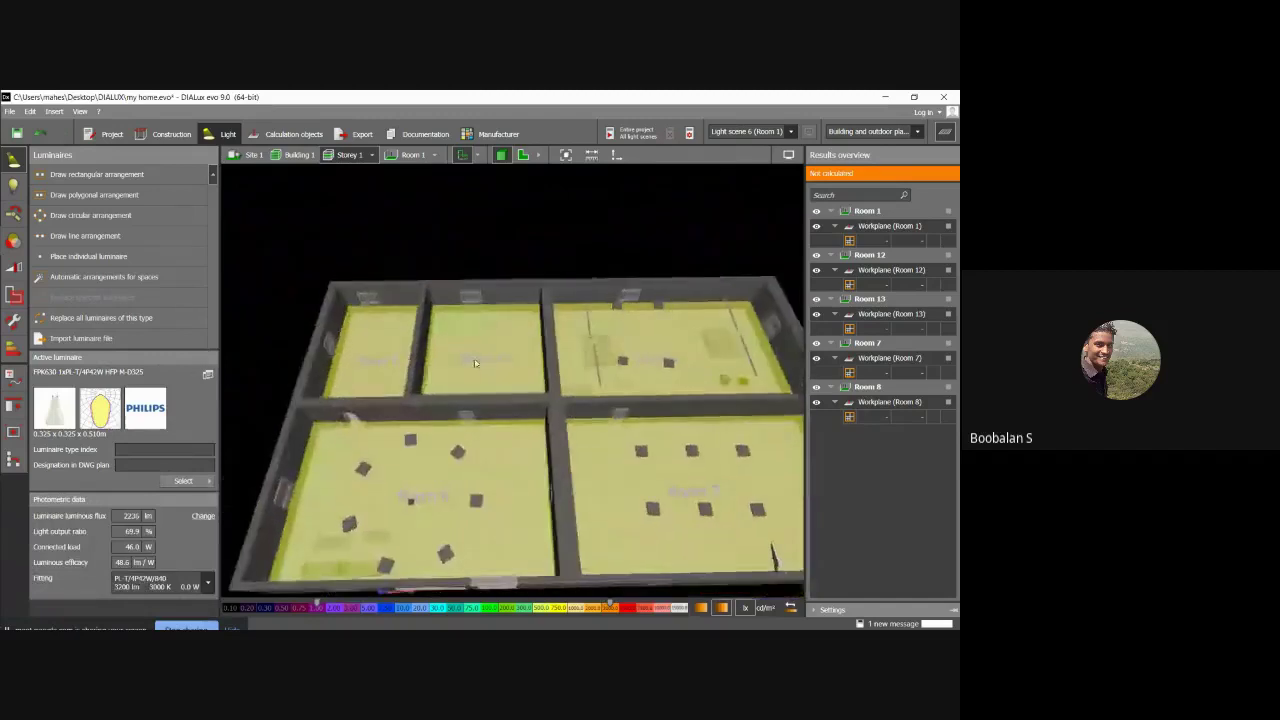
Try a rectangular arrangement of FPK630 pendants in Room 13, with 3 luminaires in X and 2 in Y.
click(95, 174)
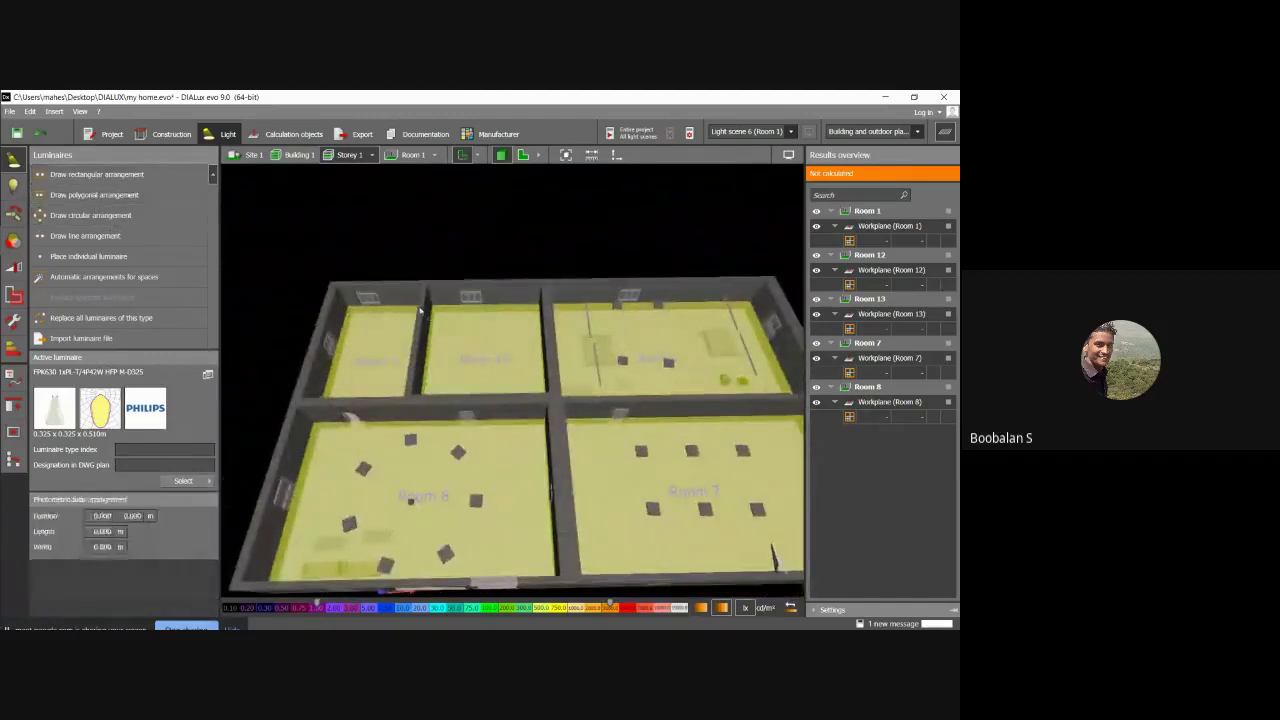
click(457, 324)
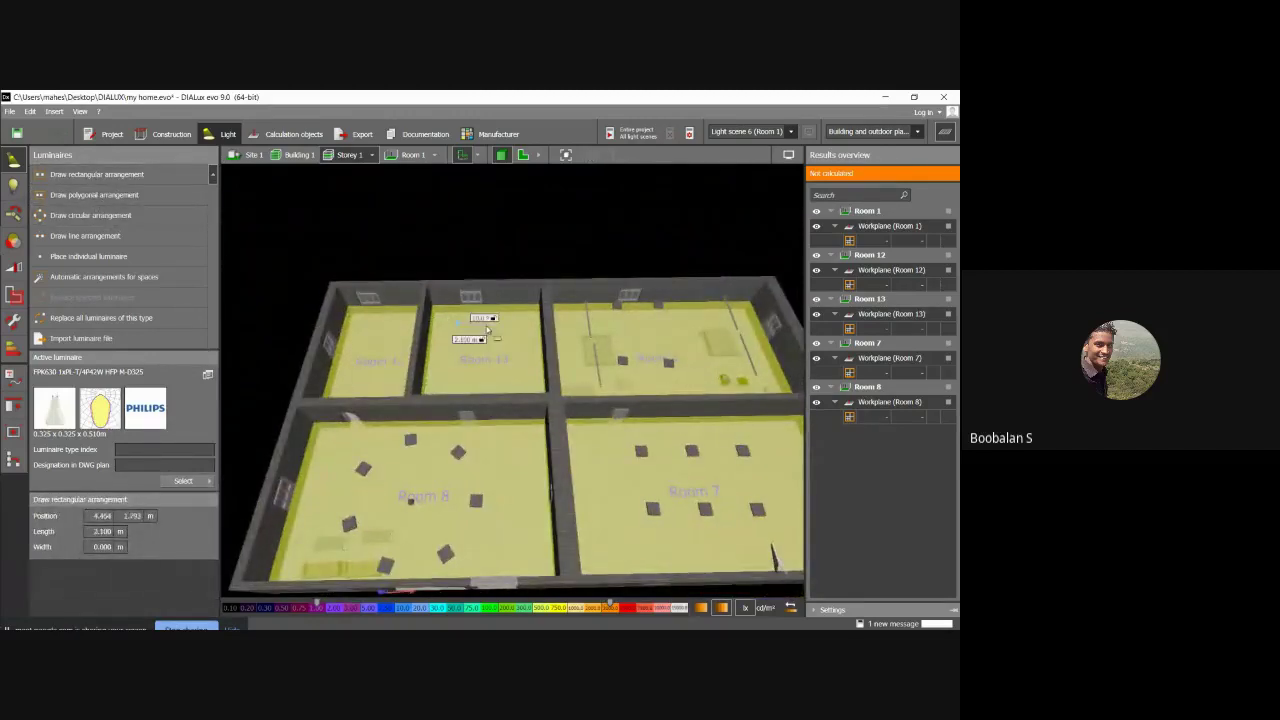
click(449, 384)
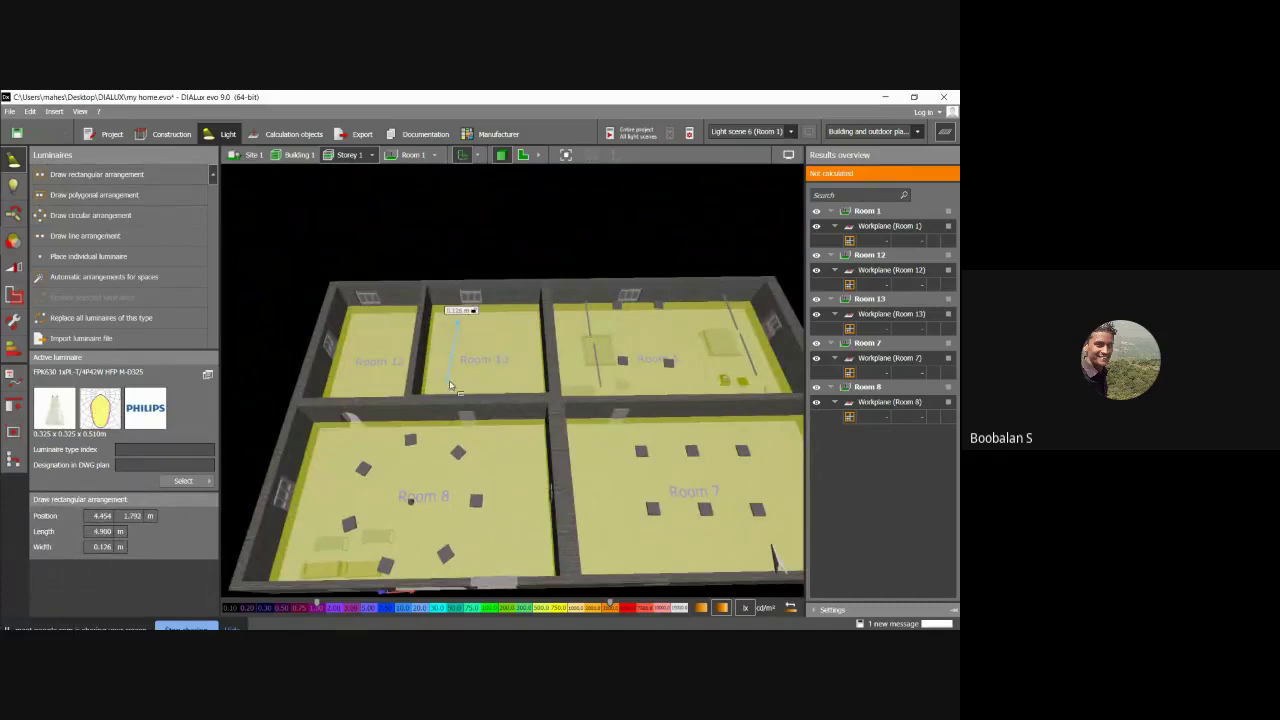
click(503, 372)
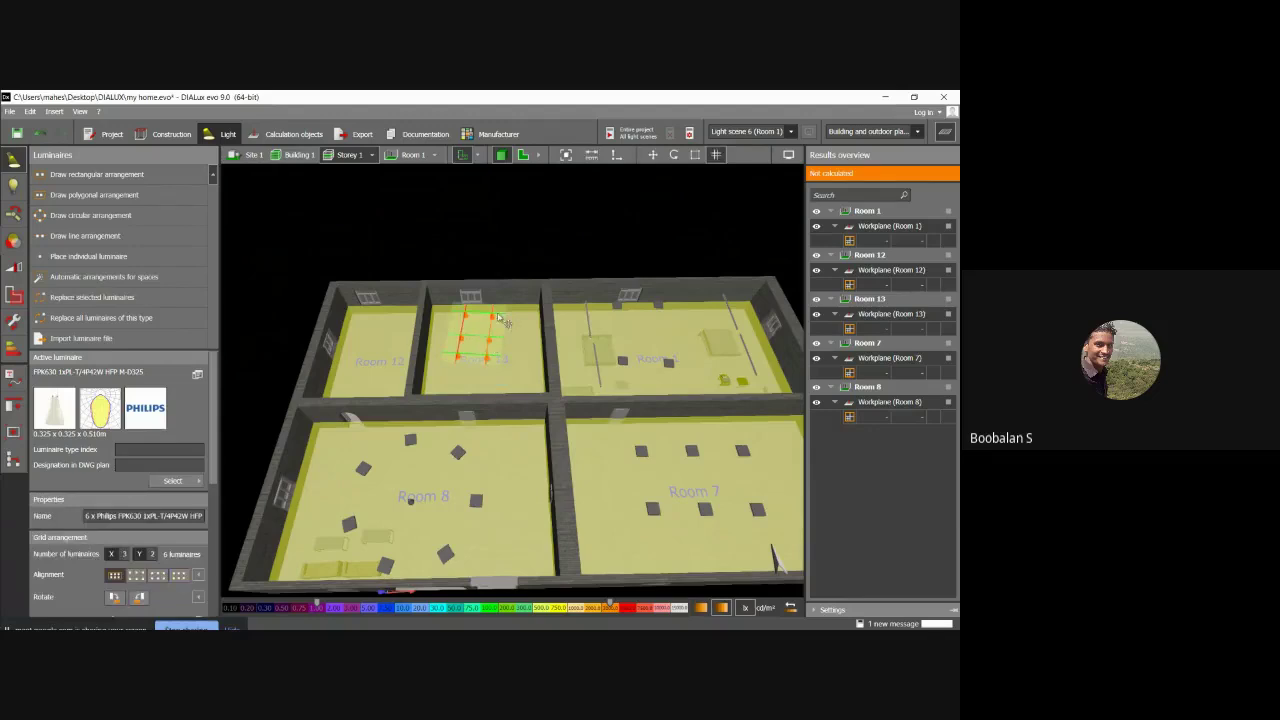
click(652, 154)
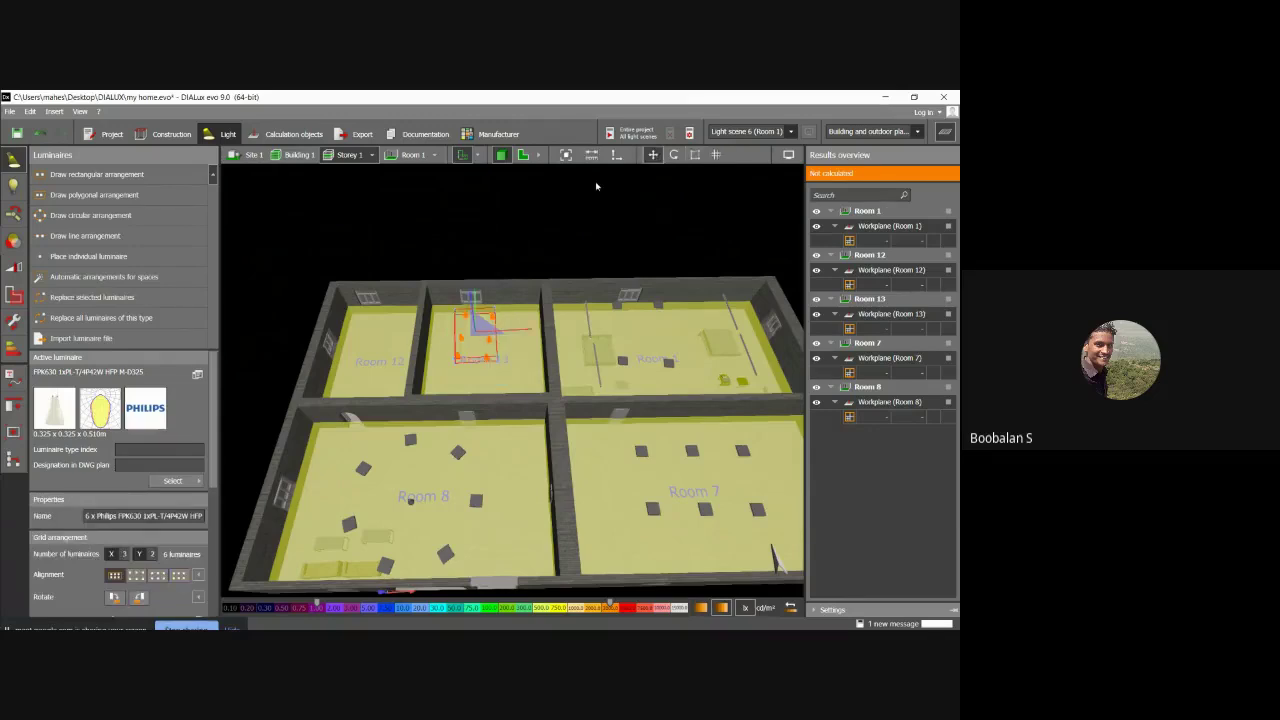
click(648, 177)
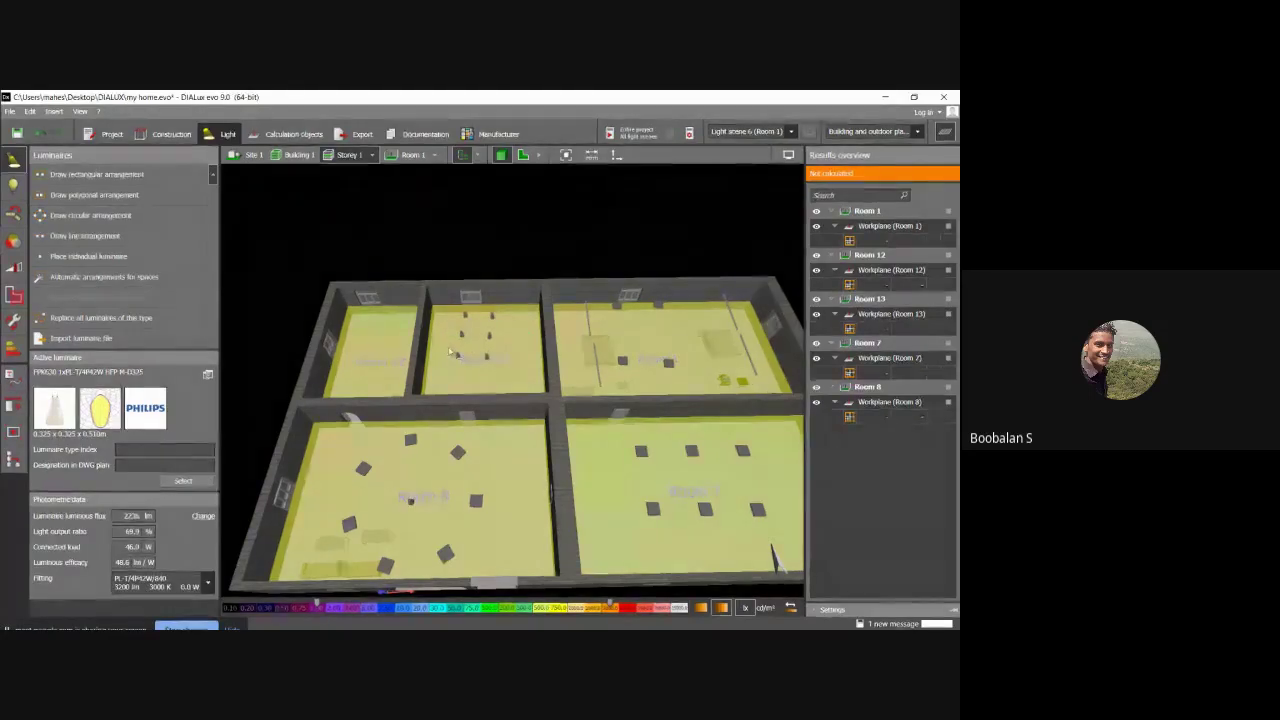
Choose the Philips CR434B W60L60 1xLED48/940 AC-MLO from the catalogue as the active luminaire.
click(183, 480)
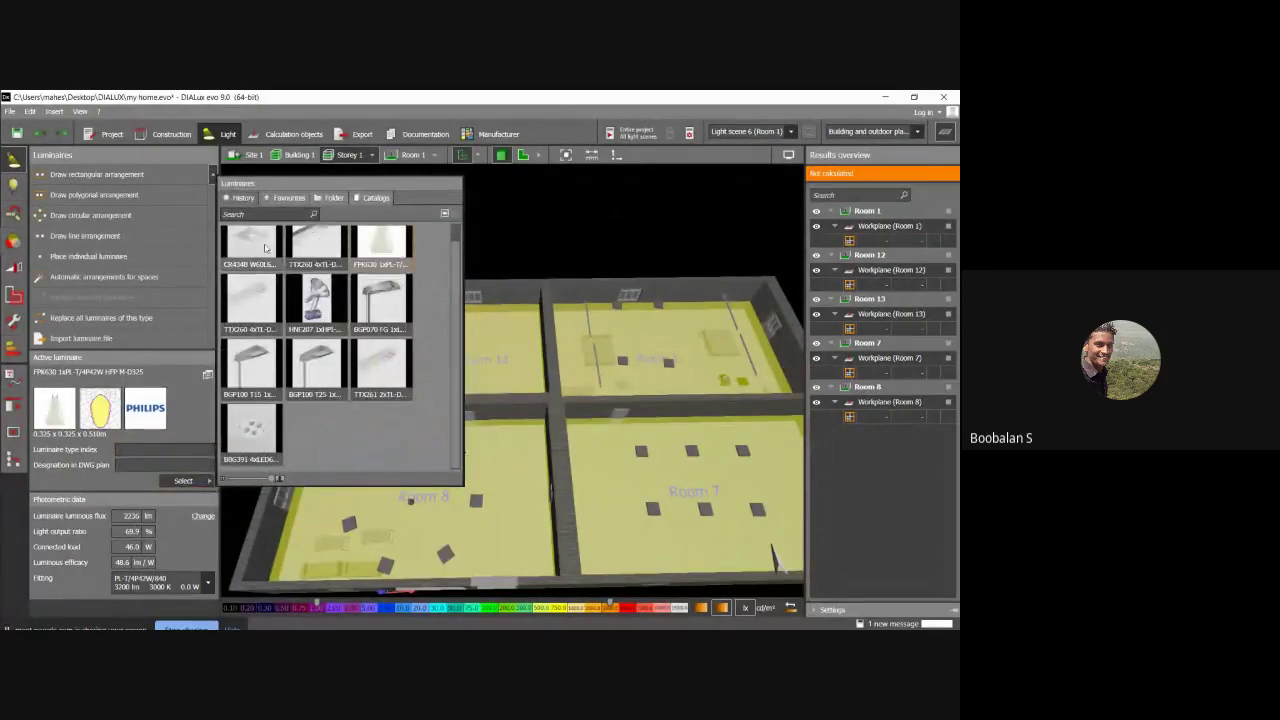
click(252, 245)
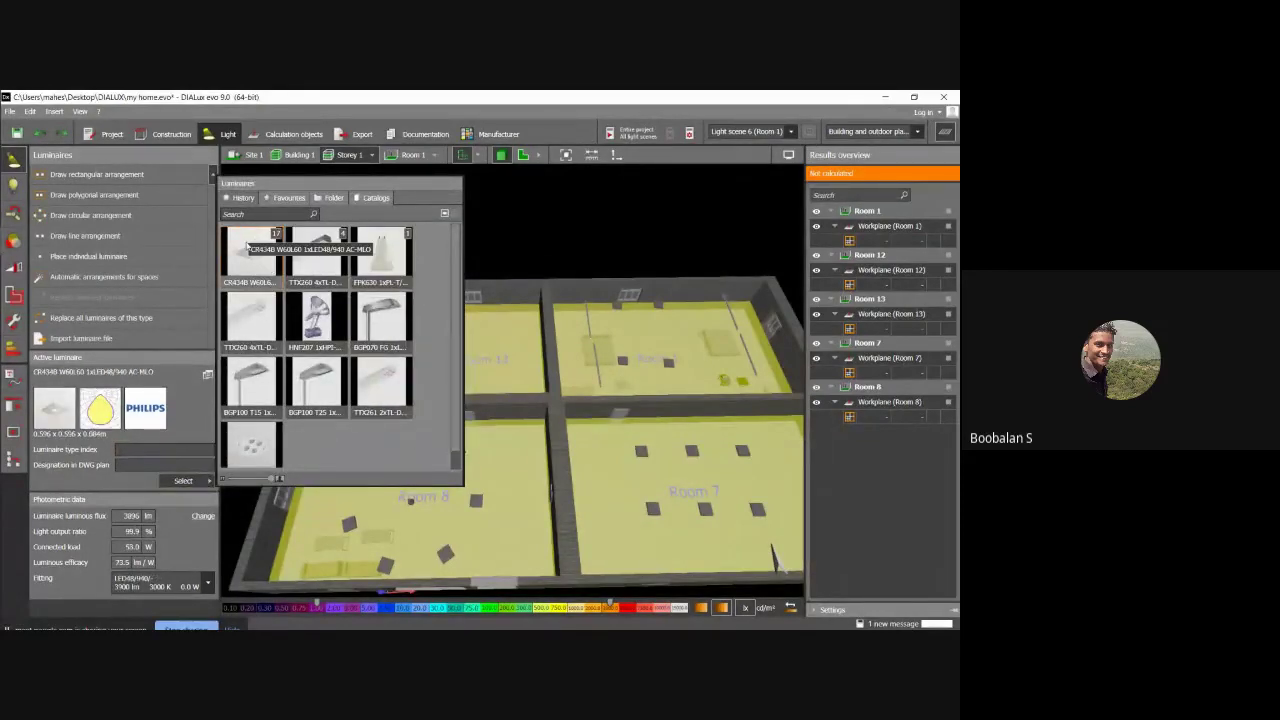
click(62, 216)
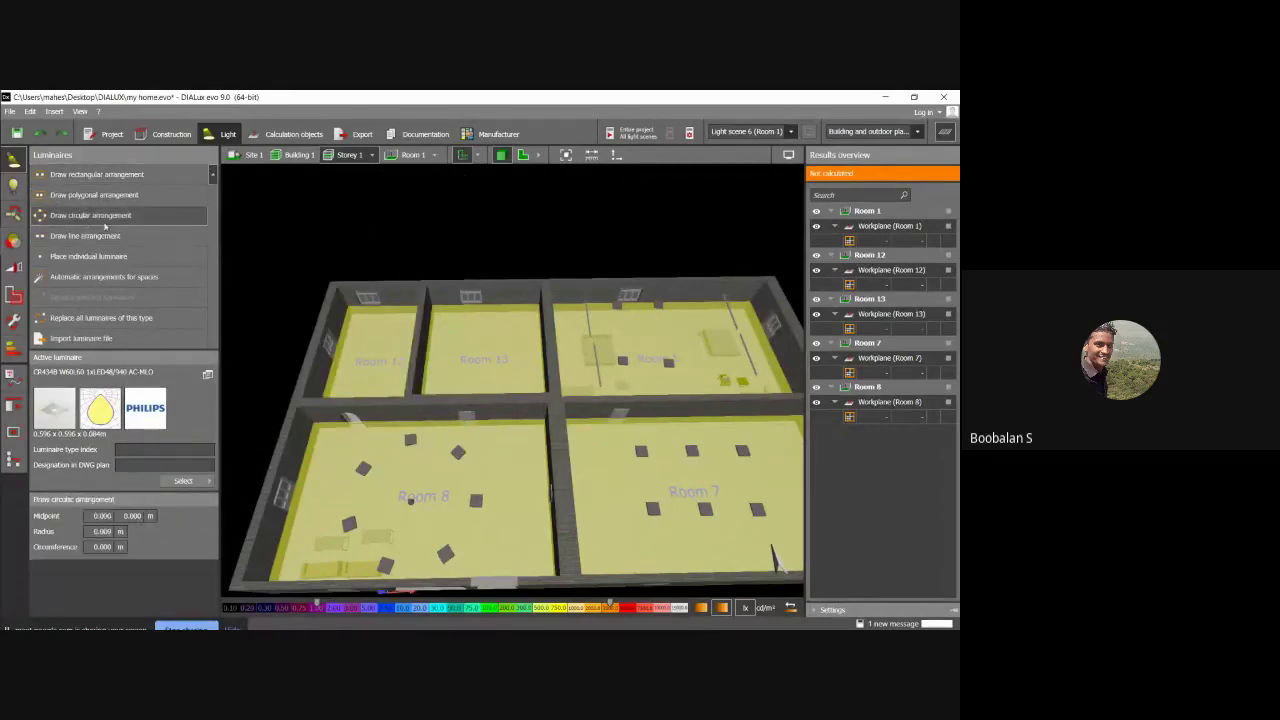
click(377, 328)
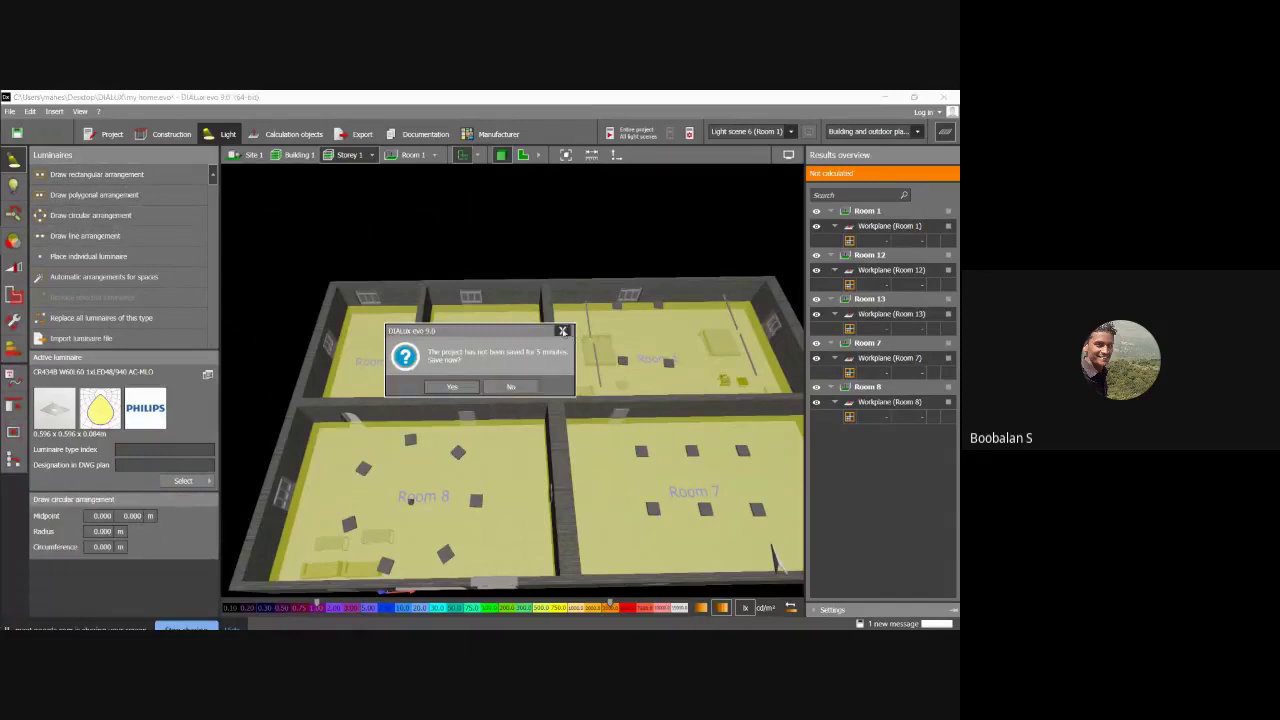
click(563, 331)
Draw a rectangular arrangement of four CR434B luminaires, about 4.2 m by 4.2 m, in Room 13 and move it to the room's centre.
click(96, 175)
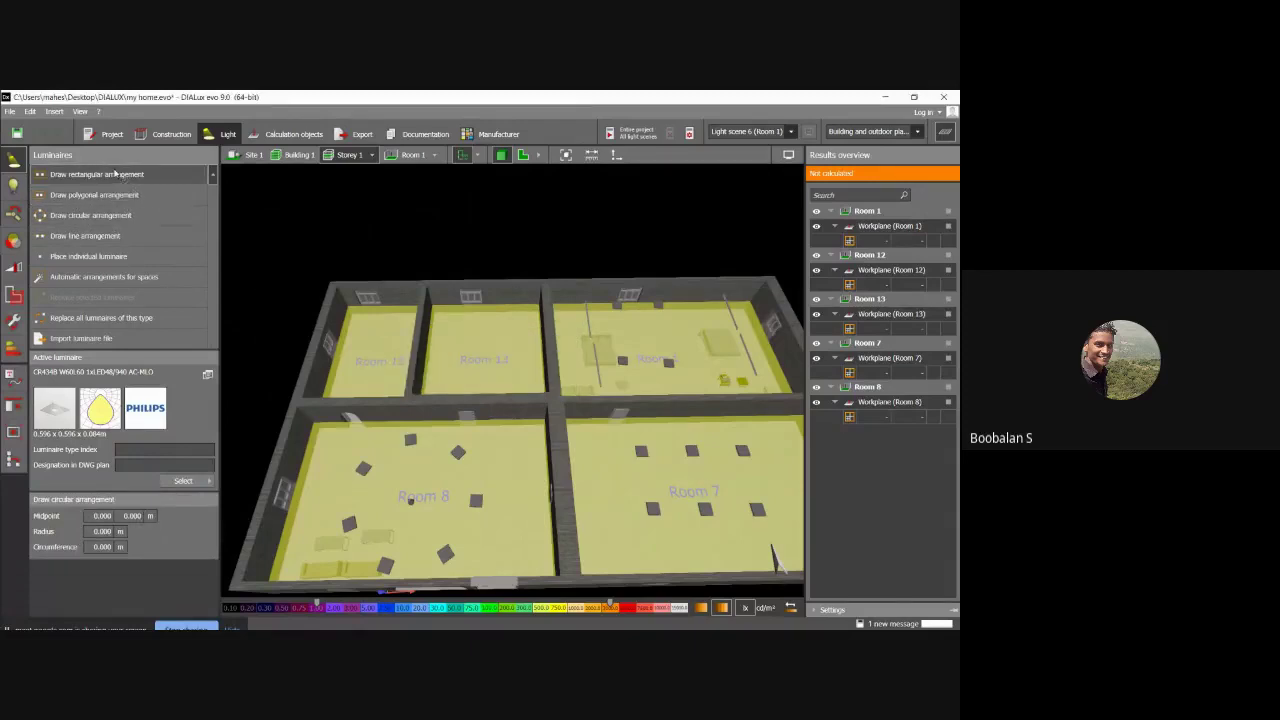
click(456, 320)
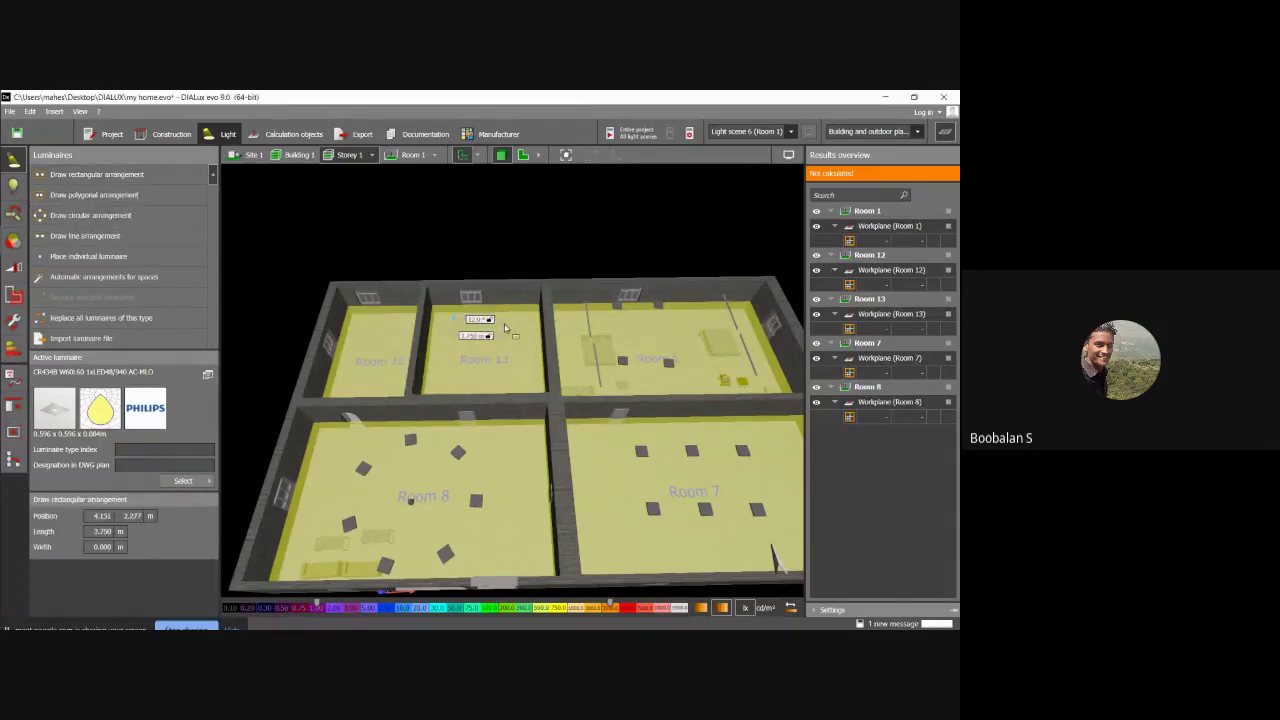
click(507, 321)
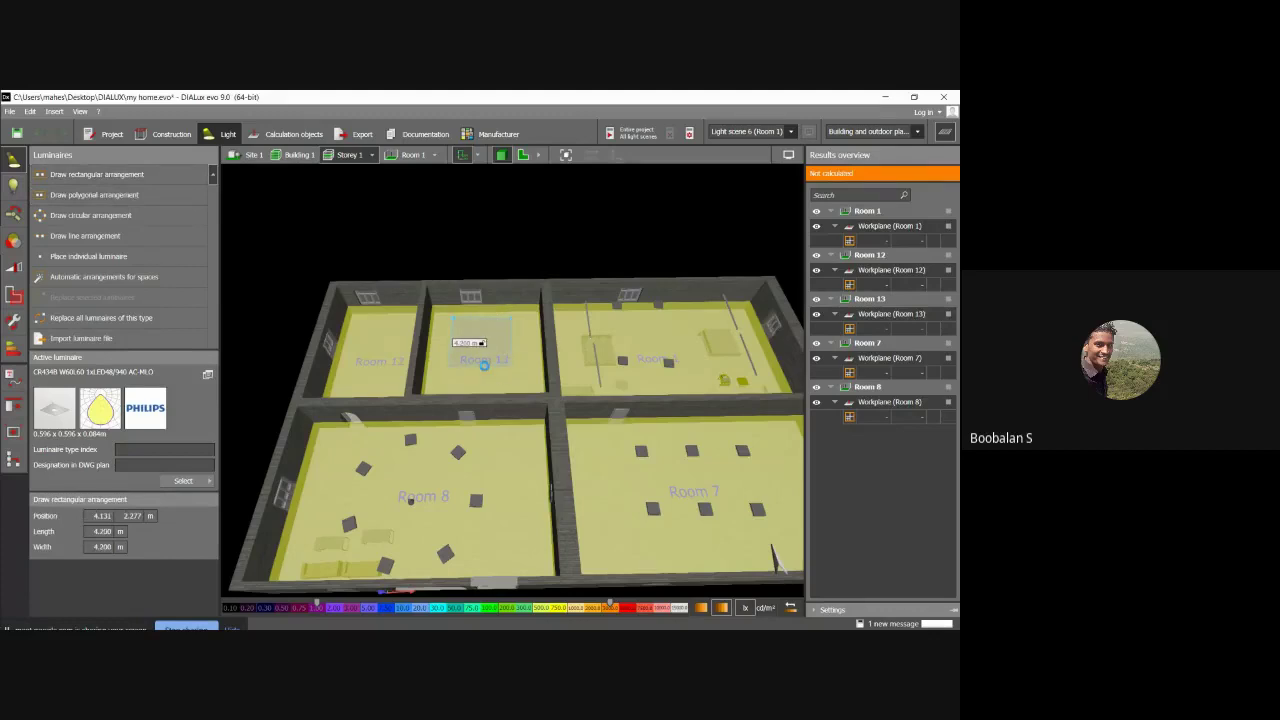
click(484, 365)
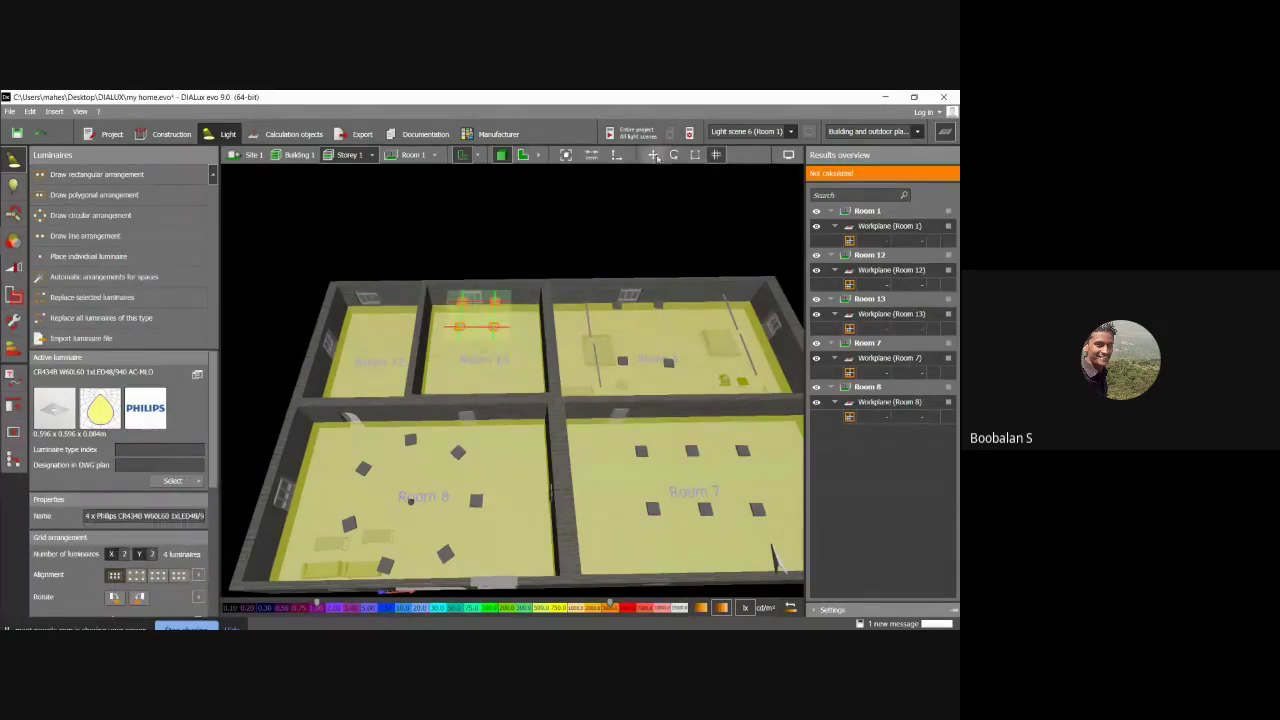
click(653, 155)
drag(471, 321, 466, 350)
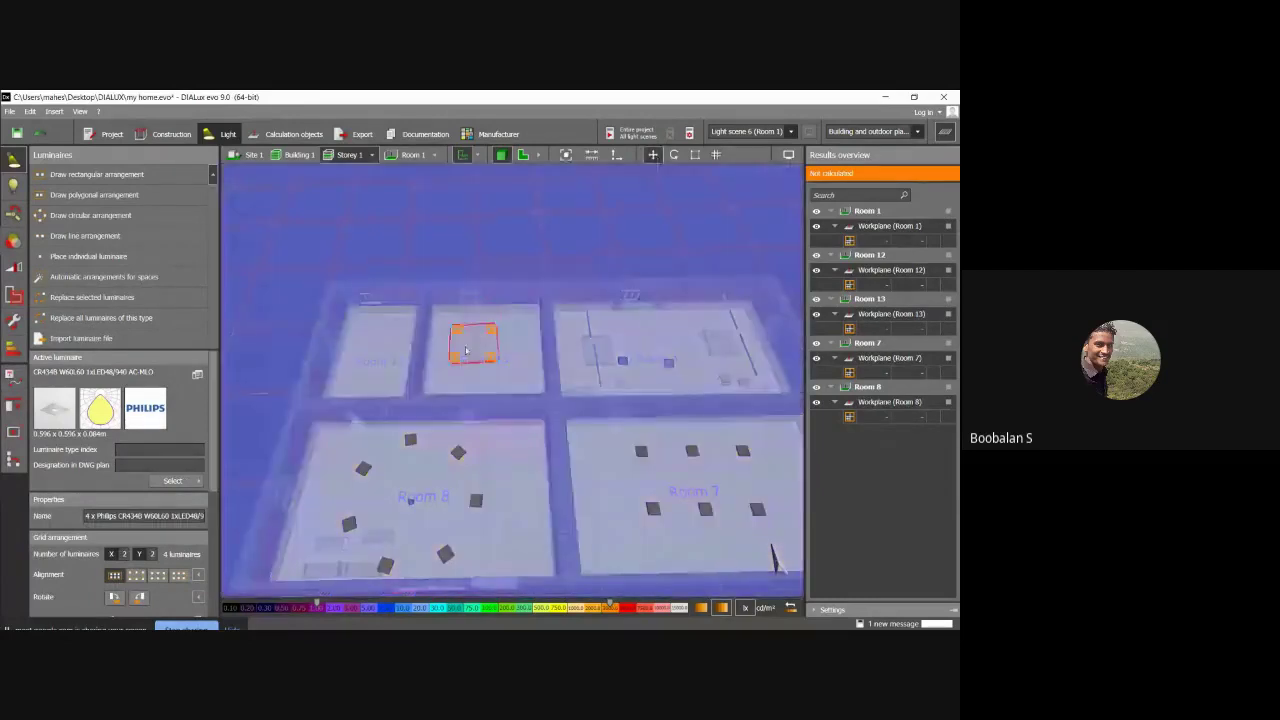
Draw a rectangular arrangement of two CR434B luminaires in Room 12 and move it from the corner to the middle of the room.
click(97, 174)
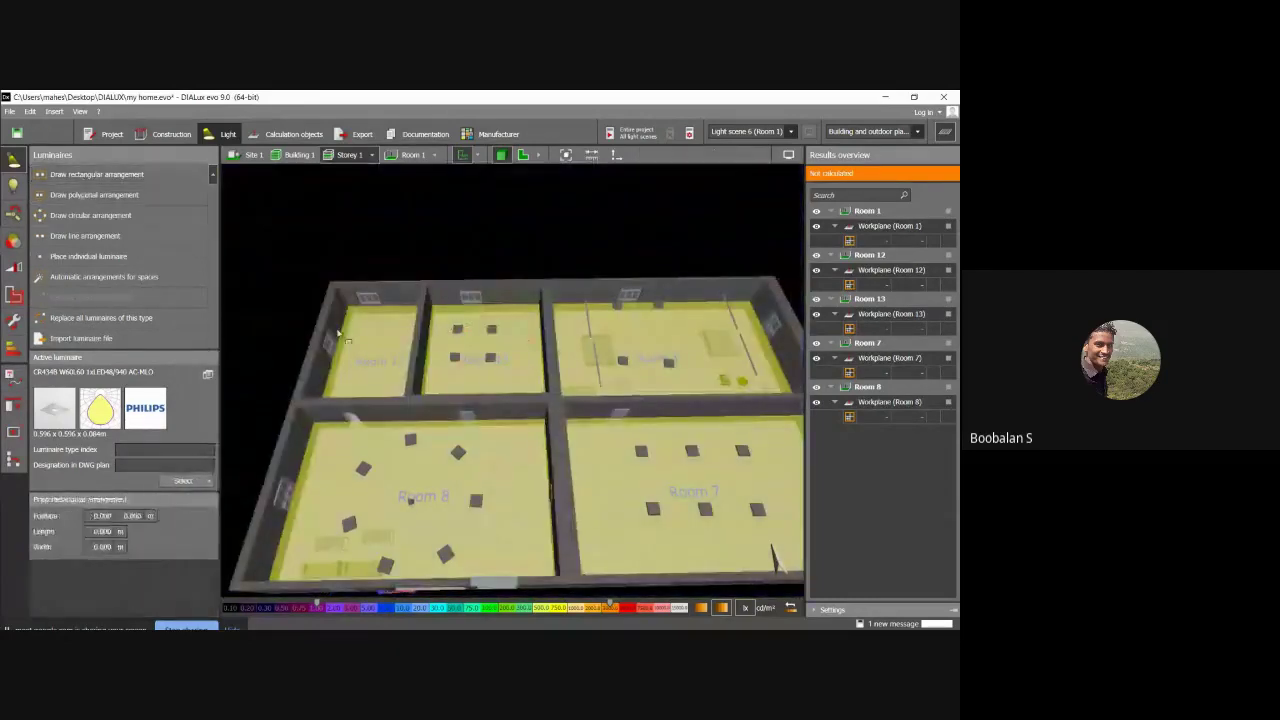
click(361, 328)
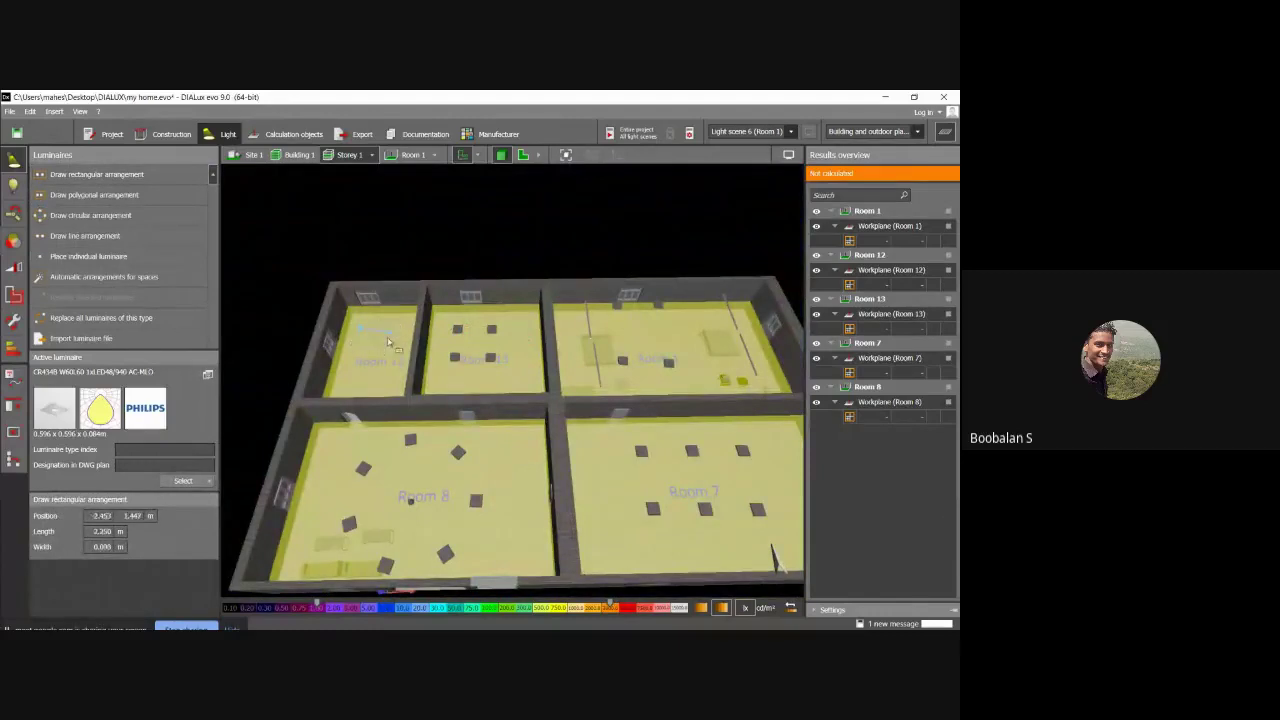
click(385, 372)
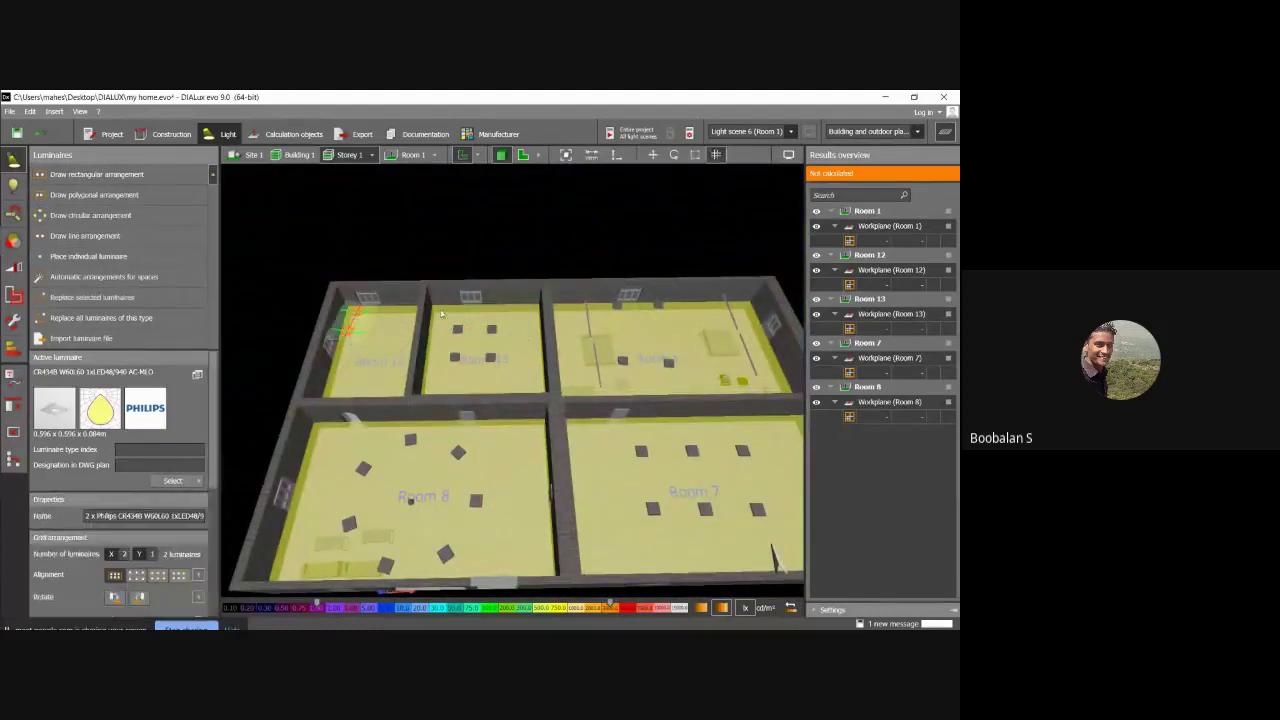
click(366, 331)
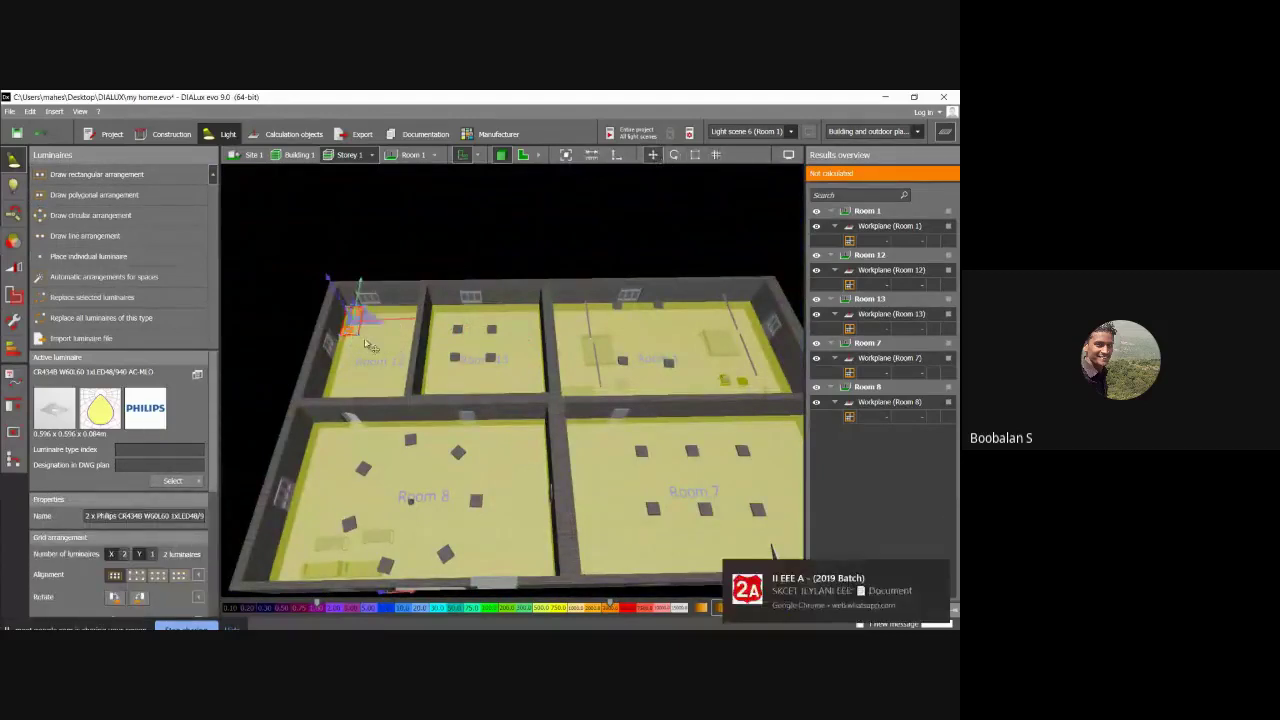
drag(358, 335, 376, 355)
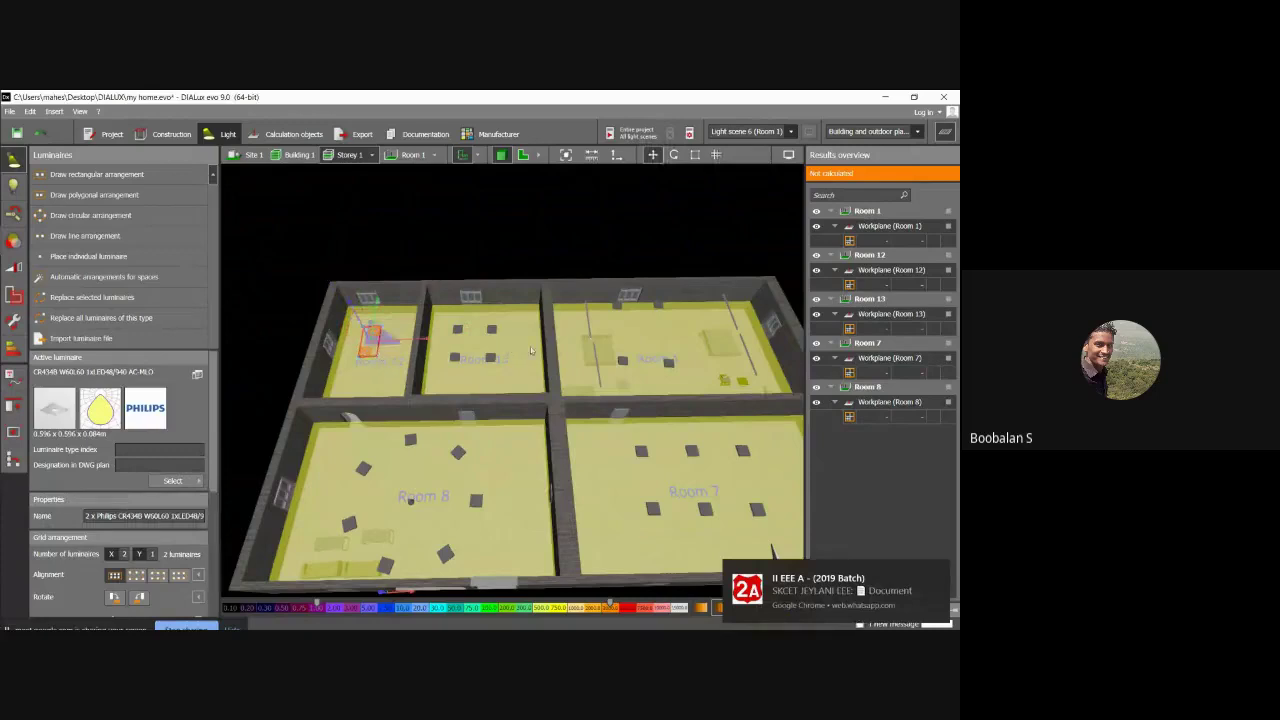
Deselect the Room 12 arrangement and start the calculation of the entire project with all light scenes.
click(500, 364)
scroll(500, 364, down, 3)
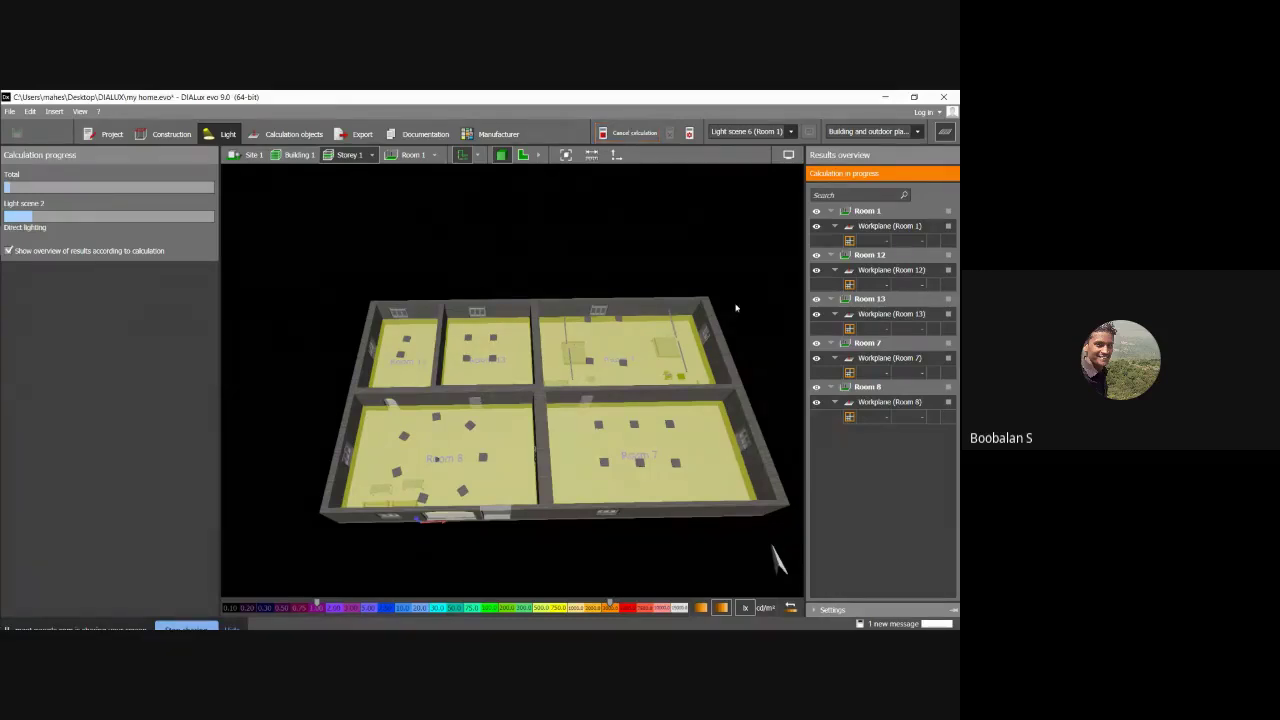
Examine Storey 1 from the front, looking at the arched opening, the door and the luminaires inside the rooms.
drag(736, 308, 729, 234)
scroll(444, 354, up, 8)
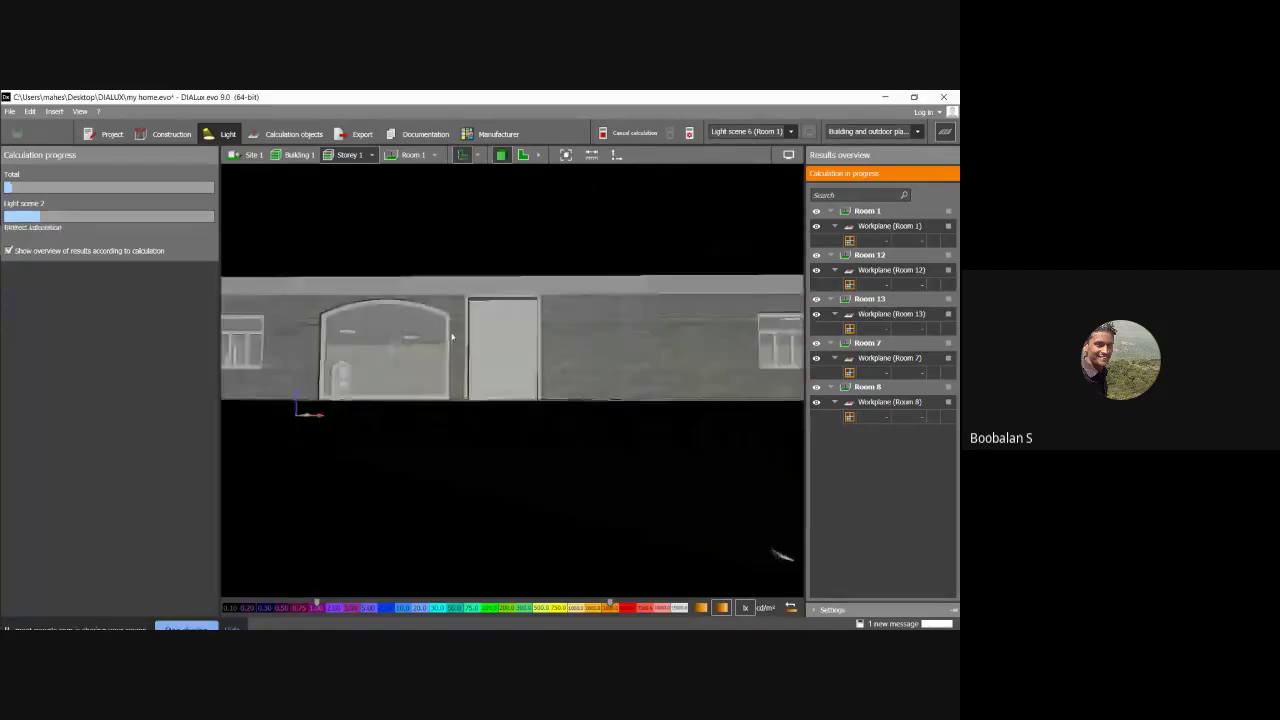
scroll(462, 362, up, 3)
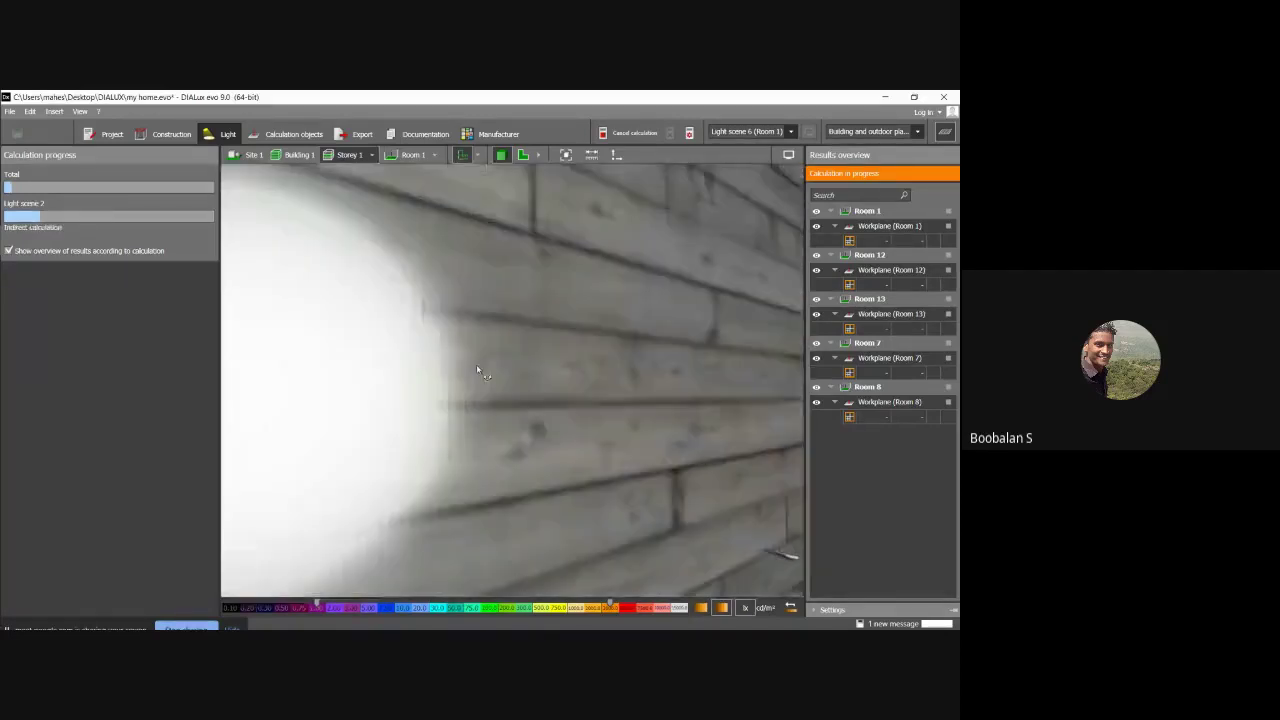
scroll(444, 366, down, 8)
mouse_move(496, 374)
mouse_down()
mouse_move(540, 381)
mouse_move(380, 372)
mouse_move(492, 368)
mouse_up()
scroll(369, 372, up, 5)
scroll(369, 373, down, 5)
scroll(492, 368, down, 3)
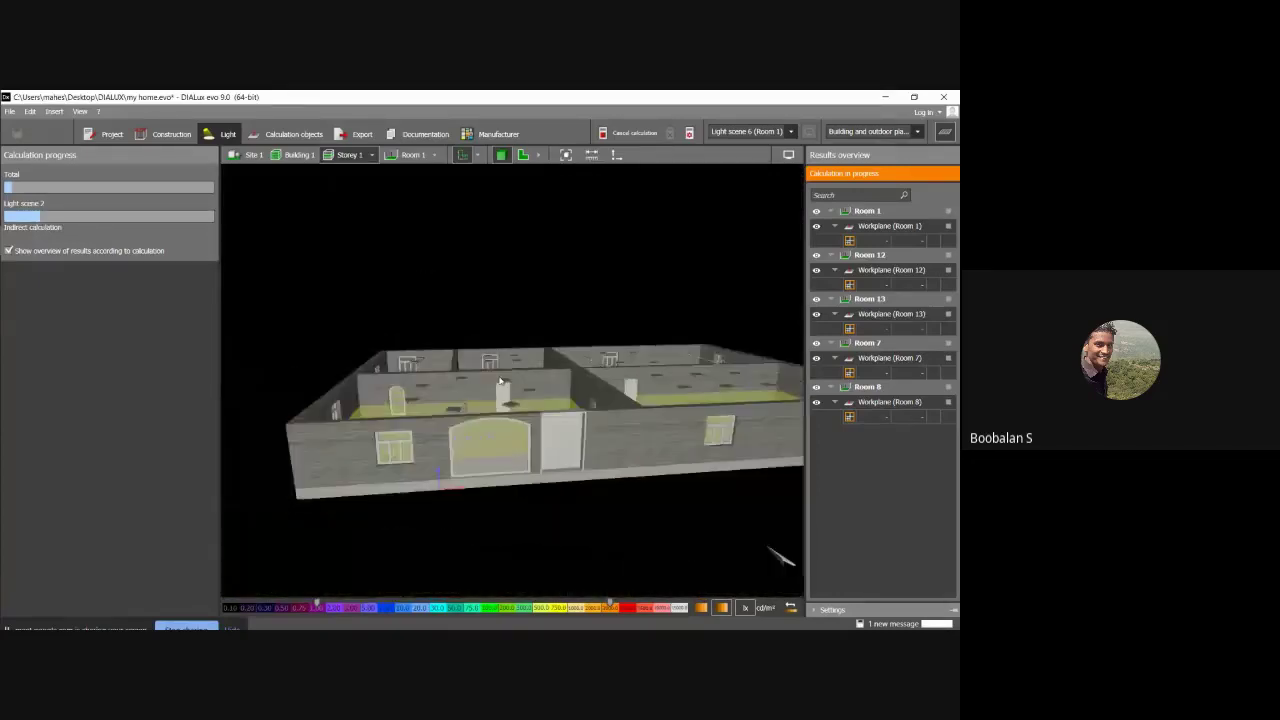
scroll(427, 297, down, 1)
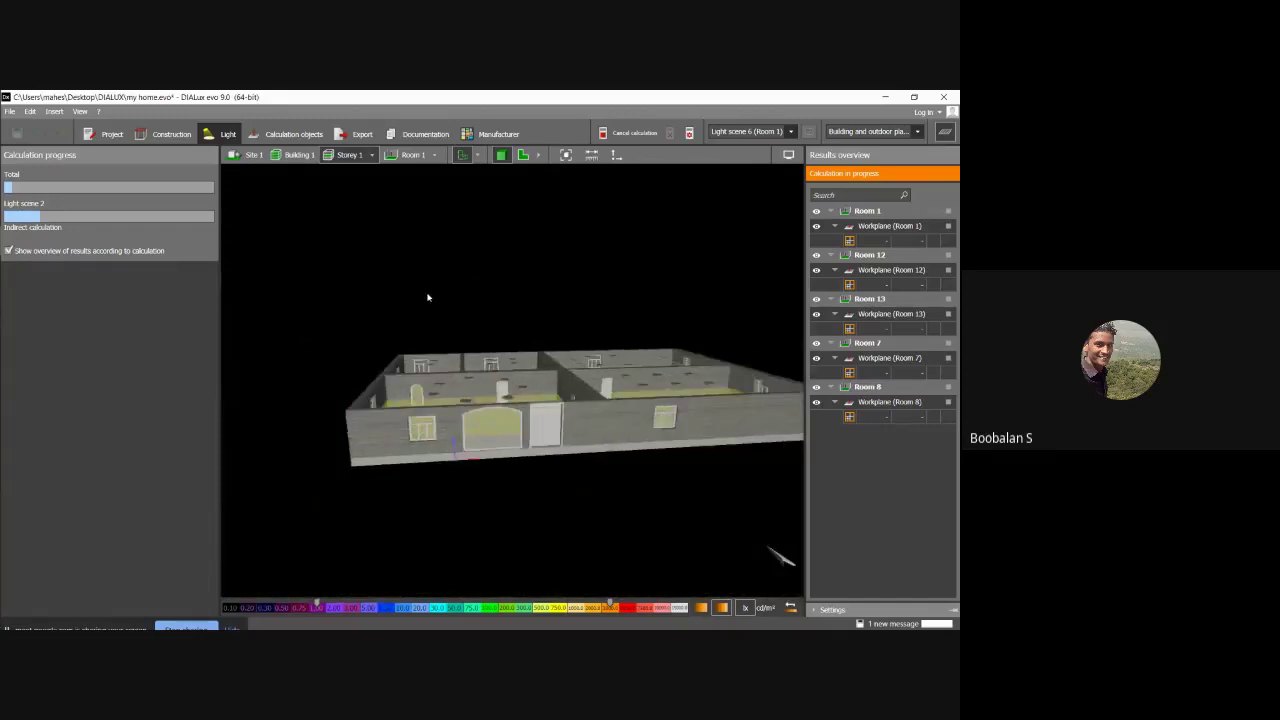
scroll(427, 297, down, 1)
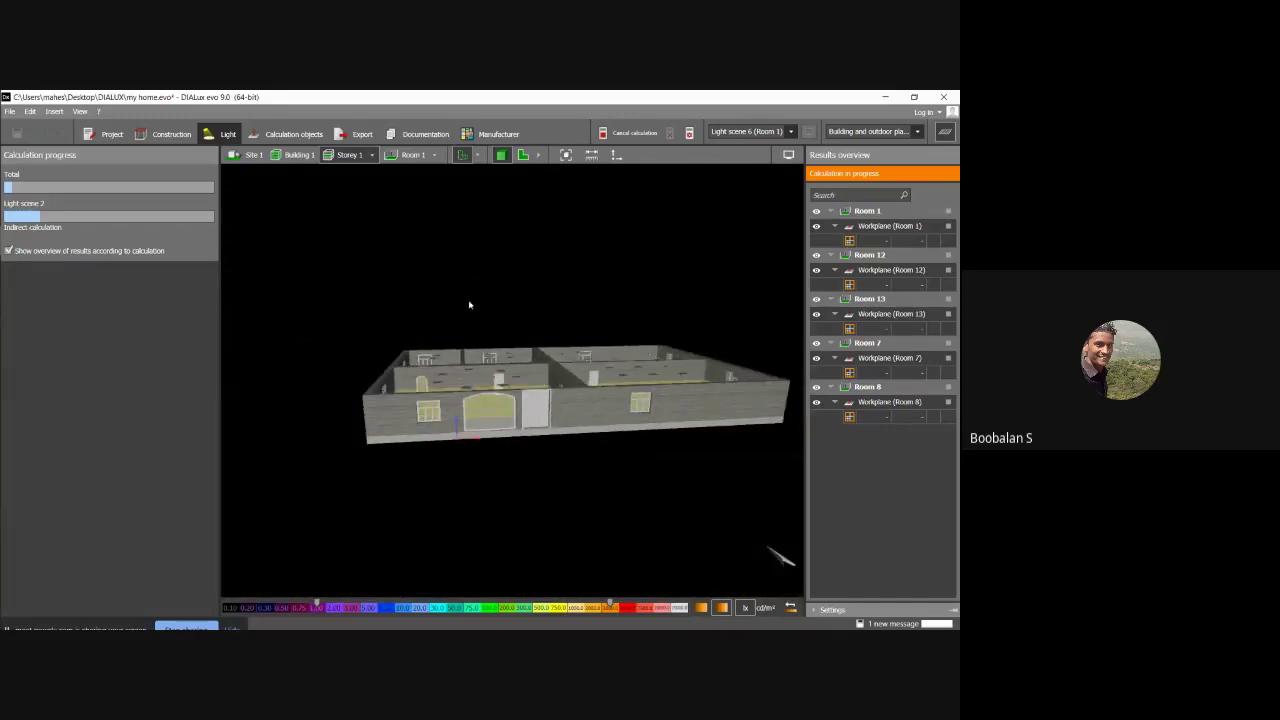
Inspect the two-storey house from several sides at building and site level, and return to the overview of Storey 1.
click(305, 156)
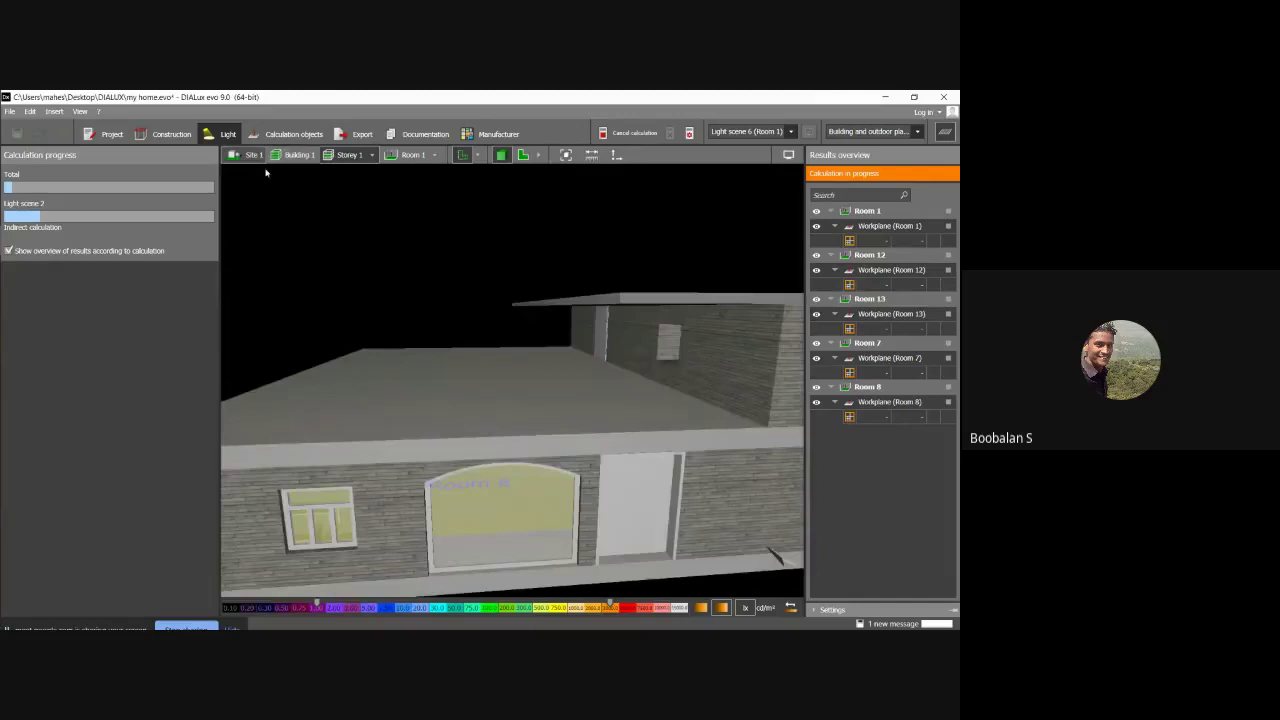
scroll(524, 356, down, 3)
middle_drag(630, 390, 509, 383)
scroll(414, 374, down, 5)
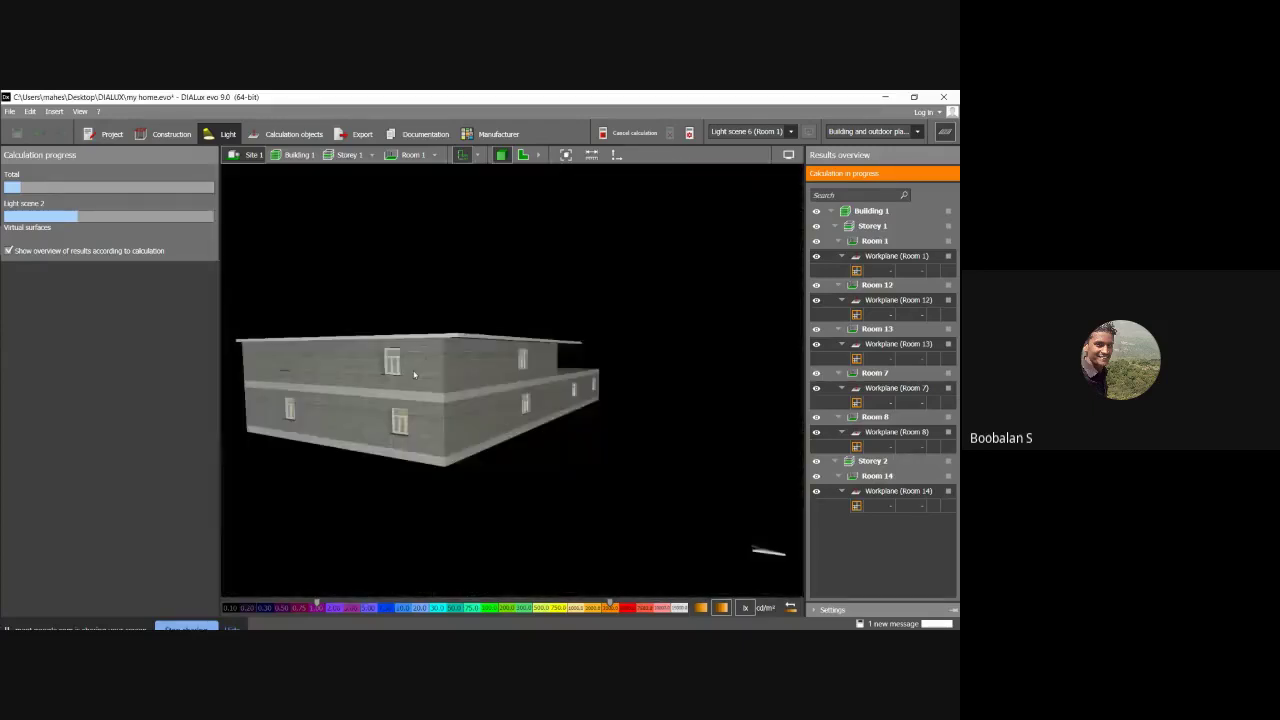
middle_drag(414, 374, 263, 167)
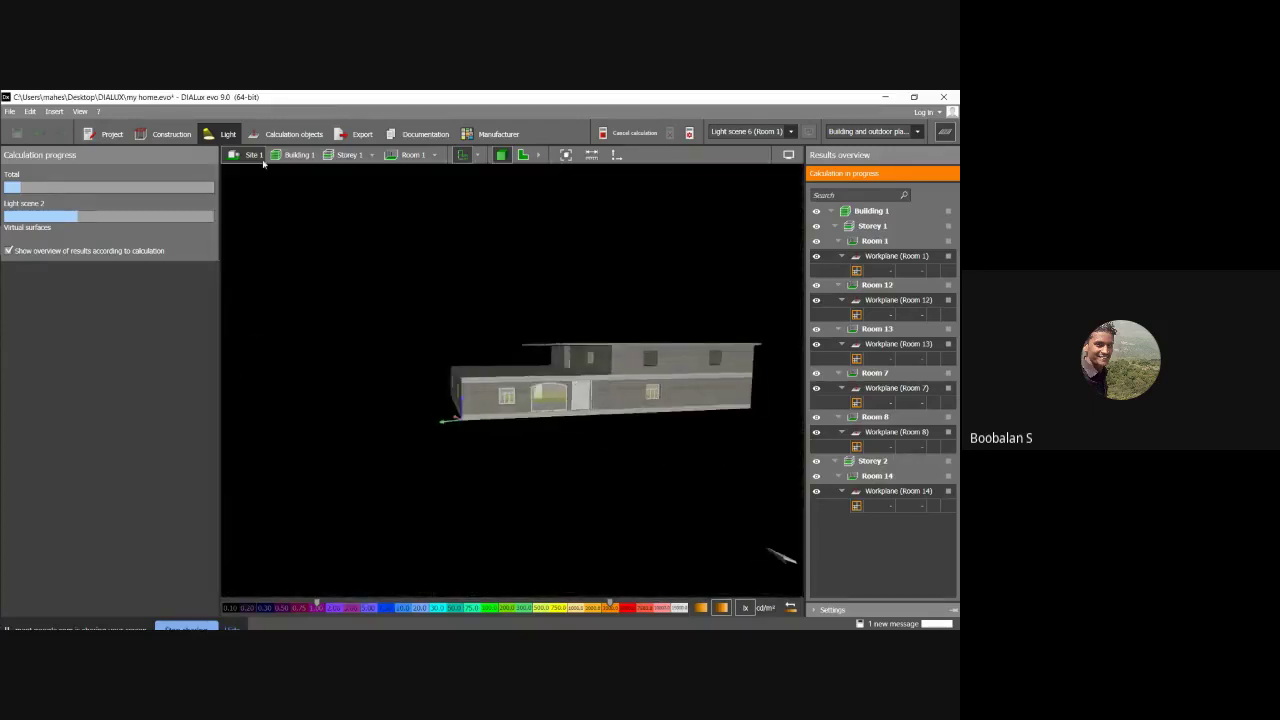
click(293, 157)
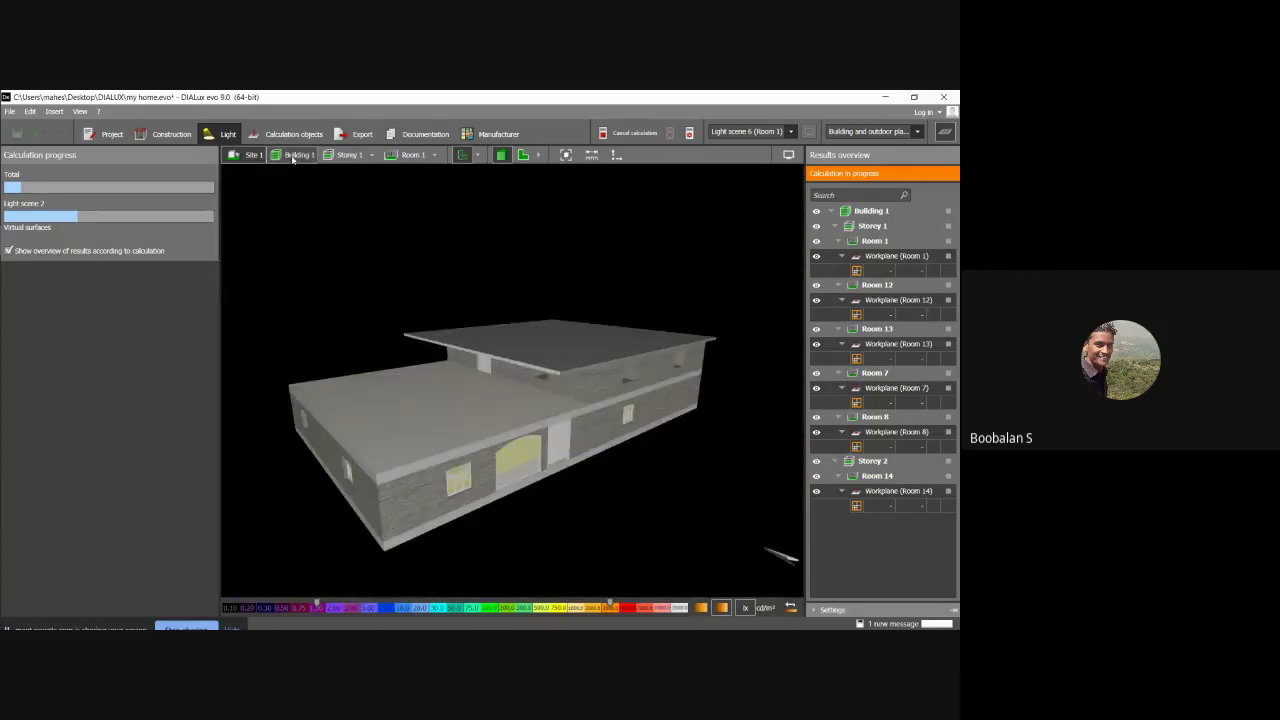
click(349, 157)
right_drag(470, 298, 613, 343)
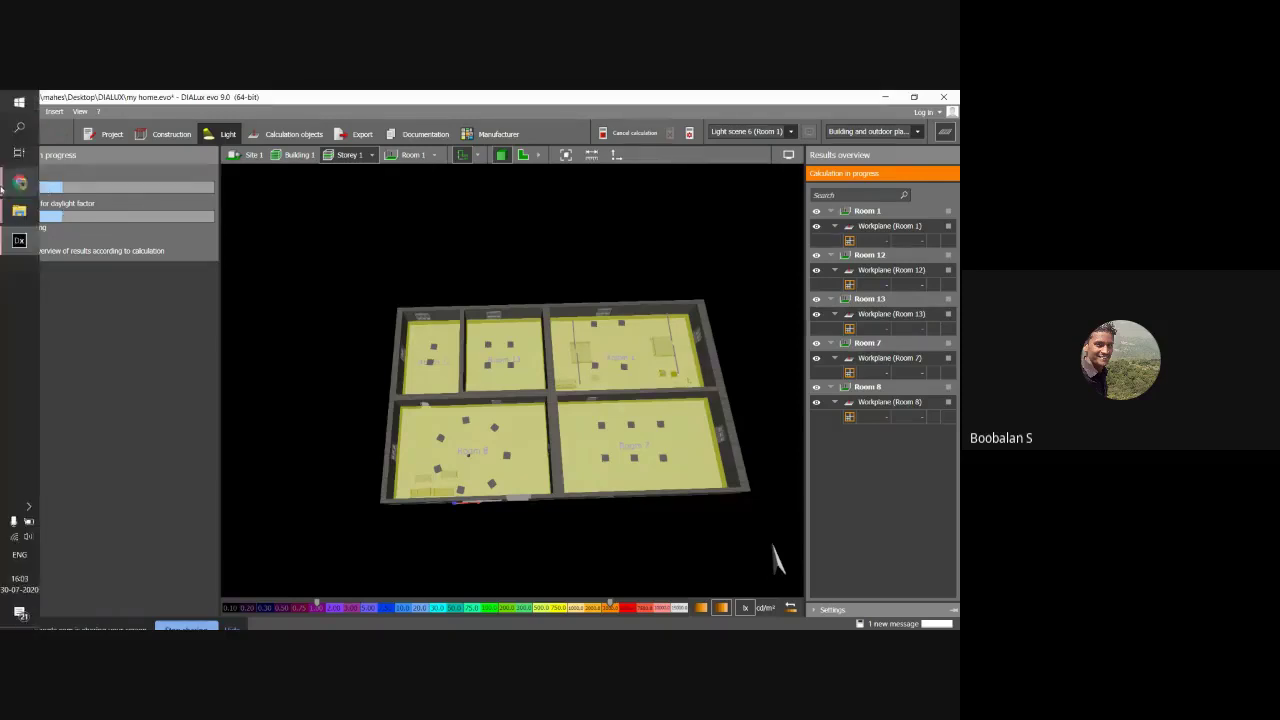
Check the Google Meet call in Chrome, and return to DIALux evo to view Storey 1 at an angle.
mouse_move(10, 184)
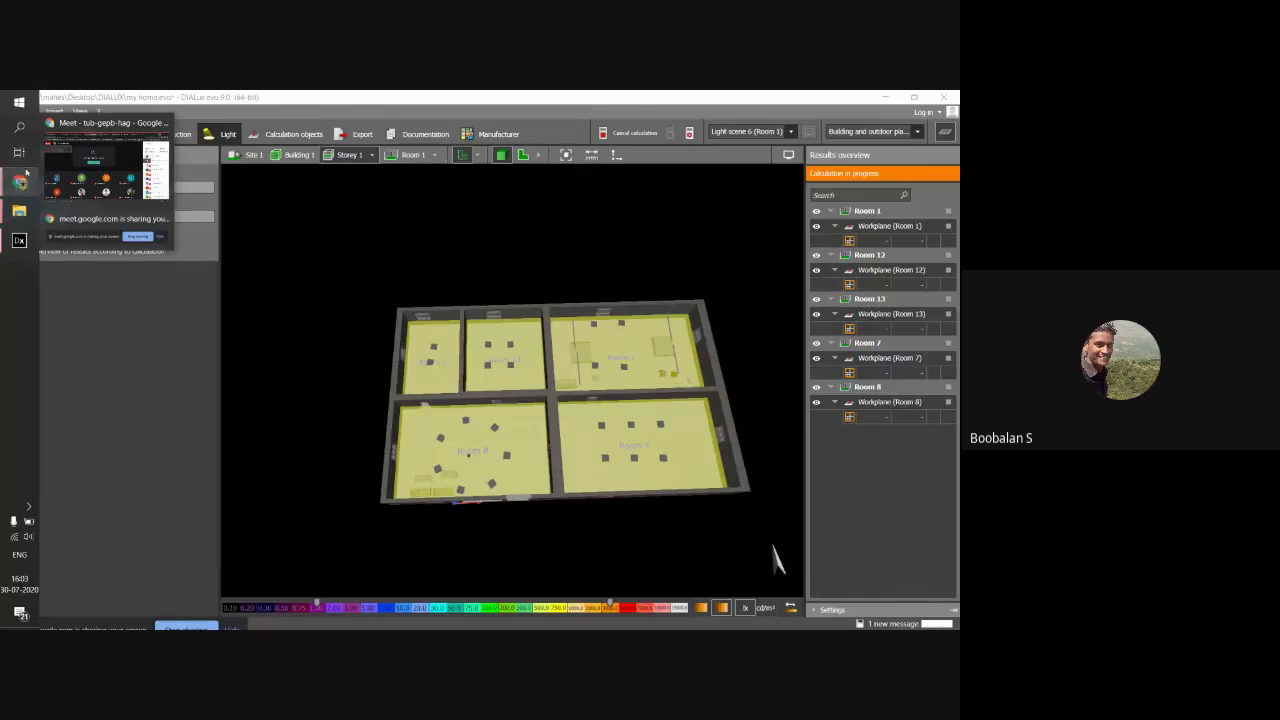
key(alt+Tab)
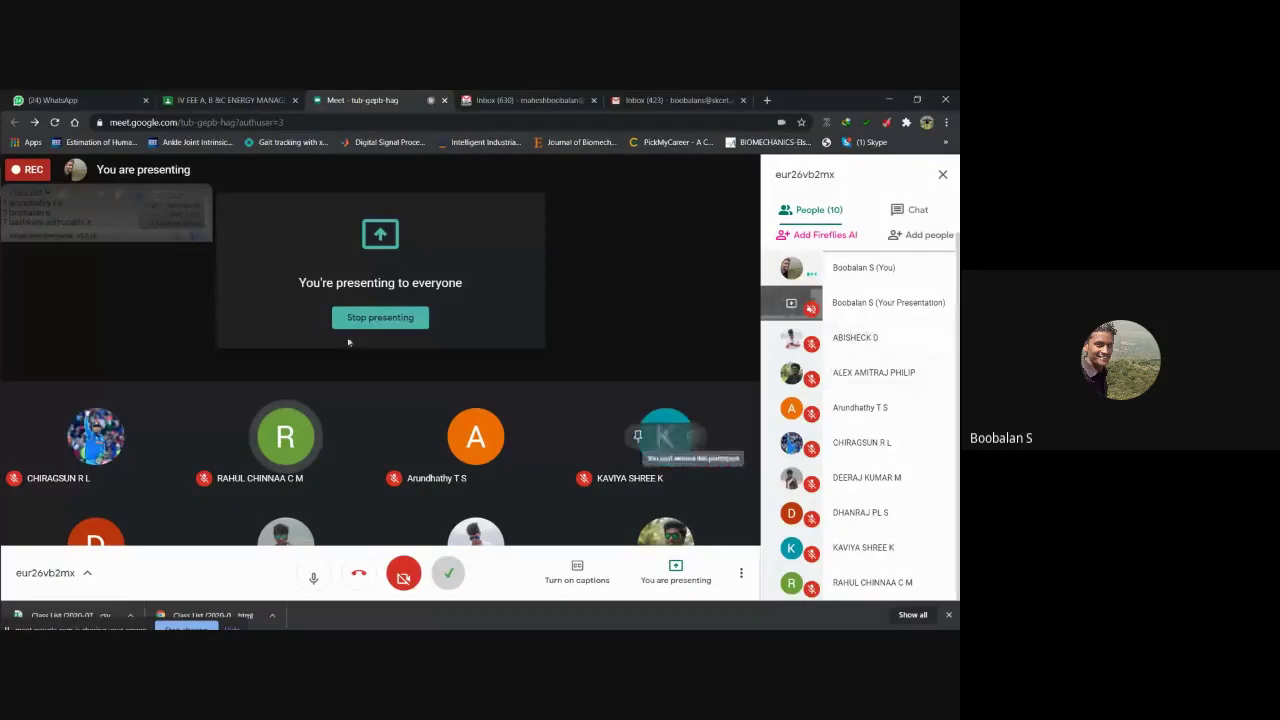
click(891, 100)
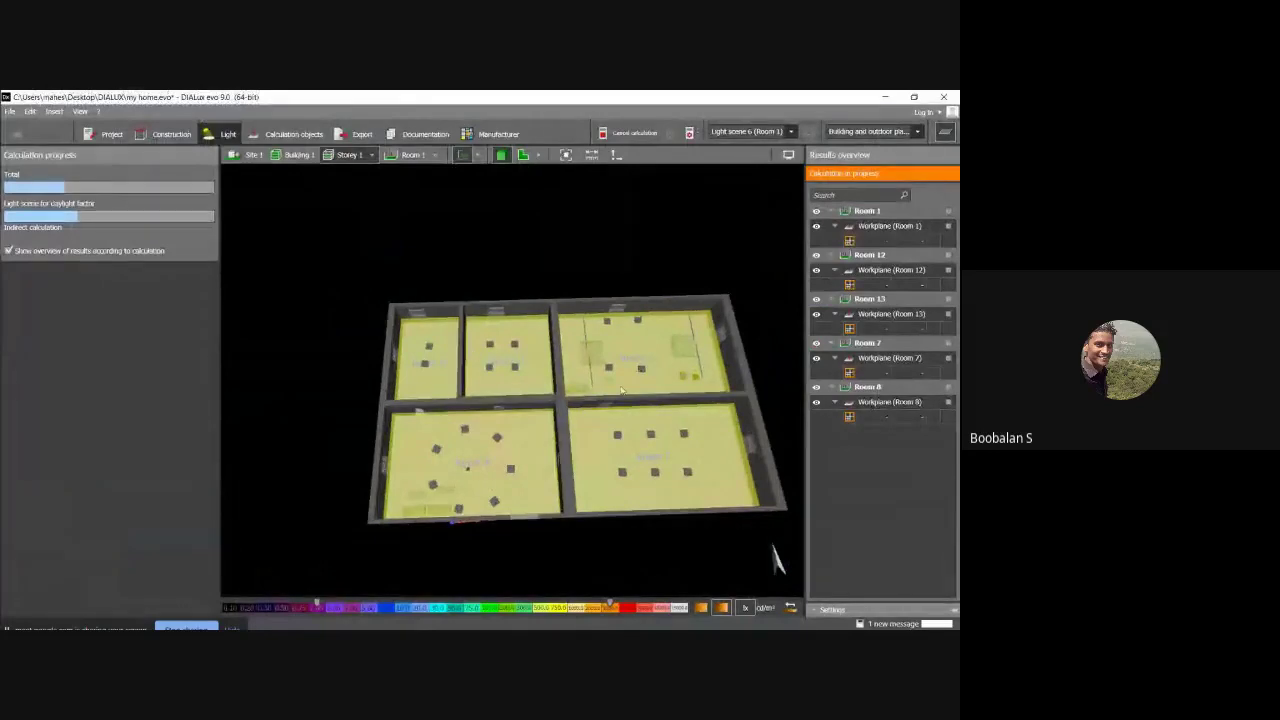
drag(475, 353, 173, 275)
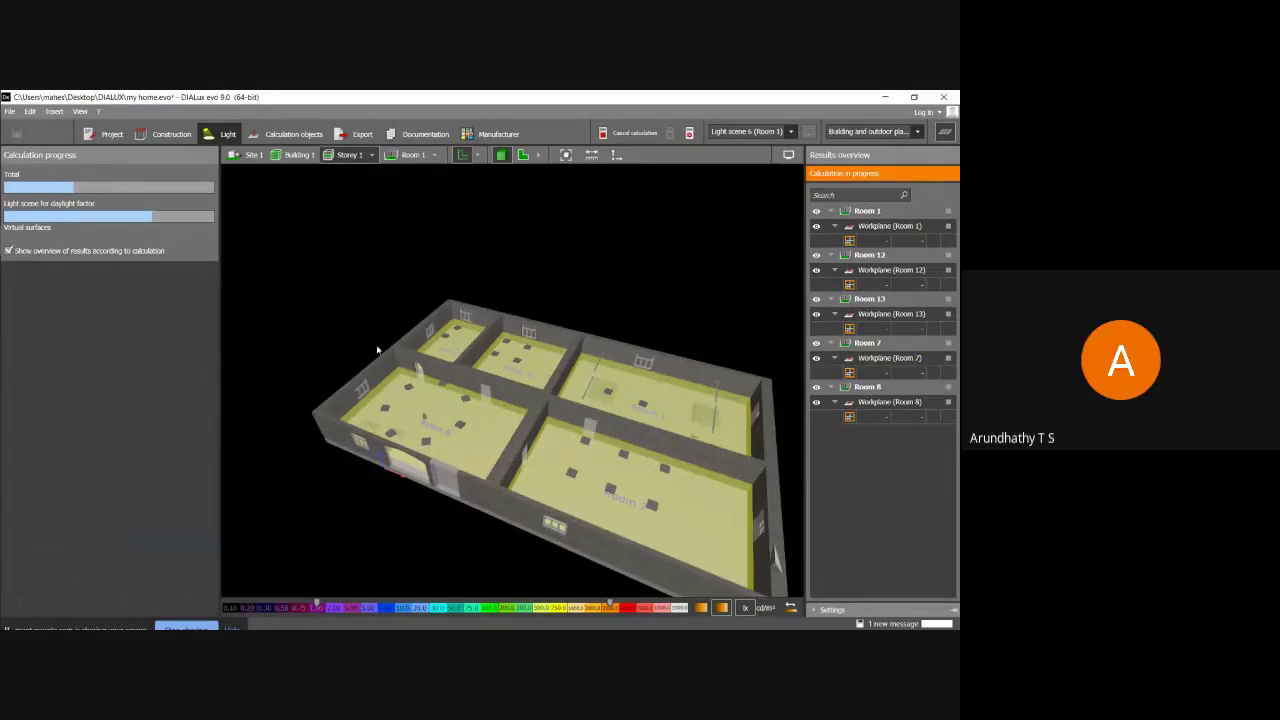
Shift and widen the two rows of three luminaires in Room 7, accepting that the calculation results become invalid.
drag(378, 350, 464, 360)
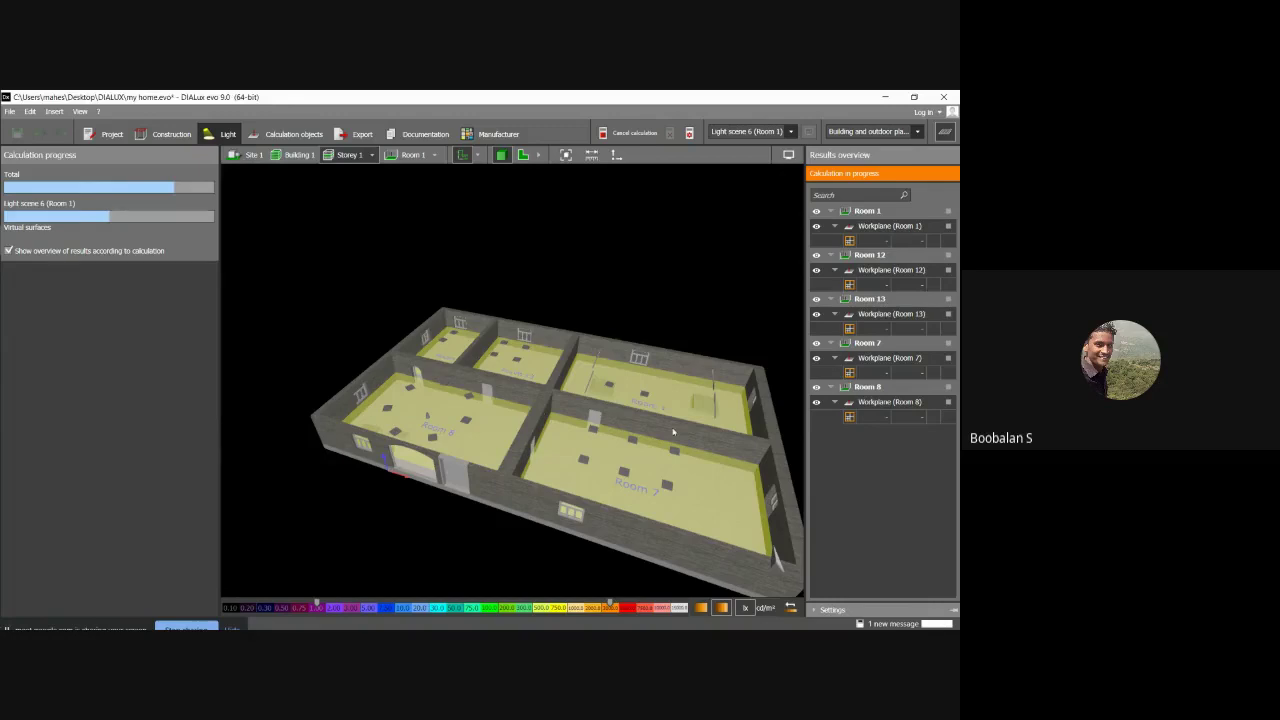
drag(679, 428, 628, 425)
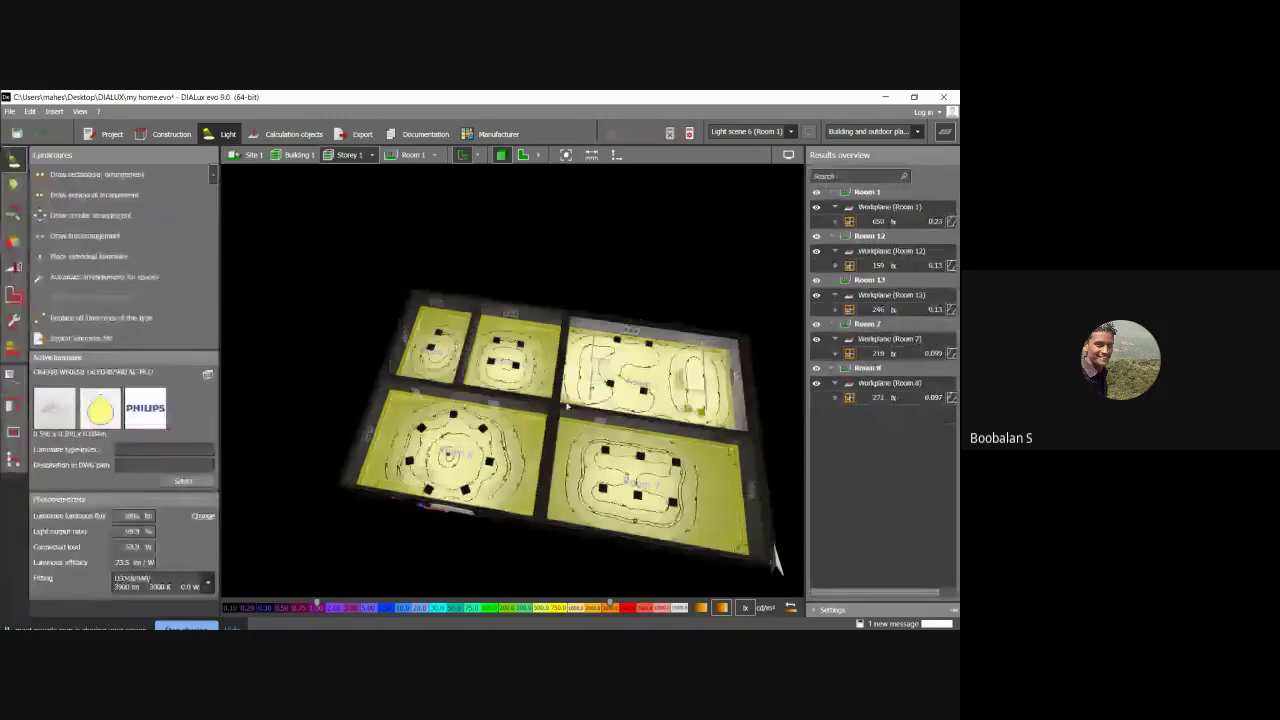
middle_drag(771, 537, 766, 546)
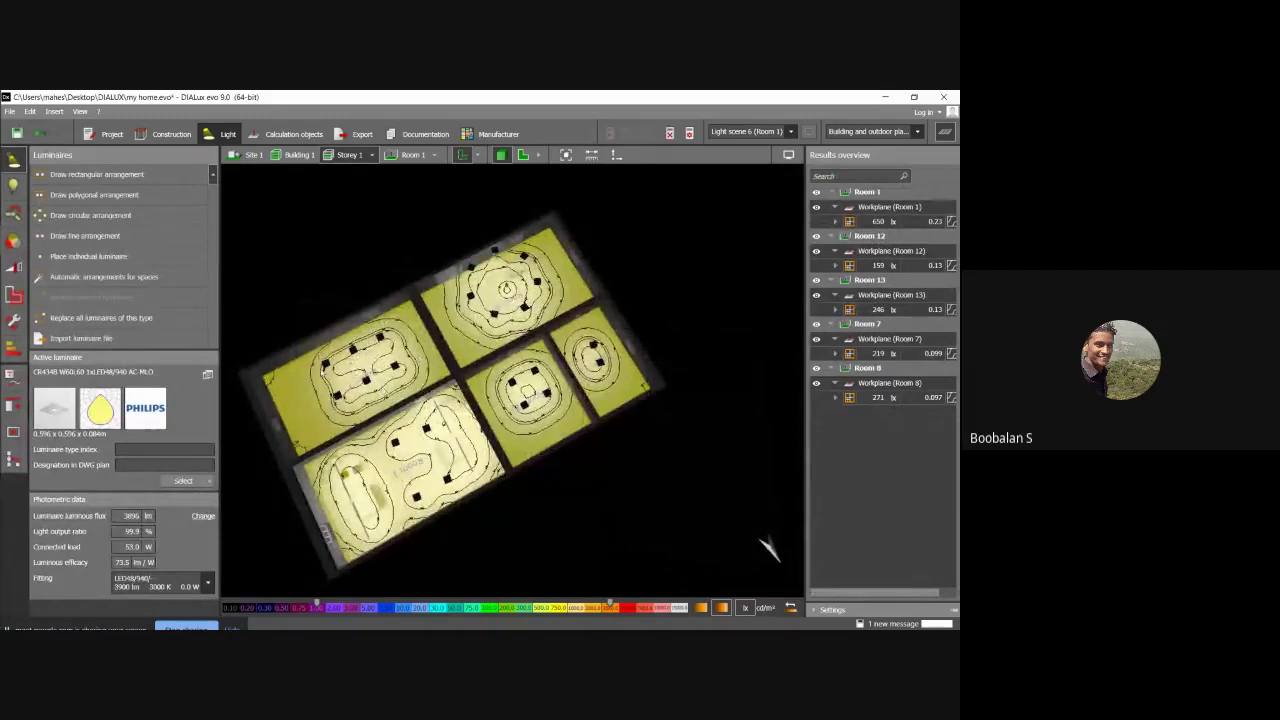
click(328, 365)
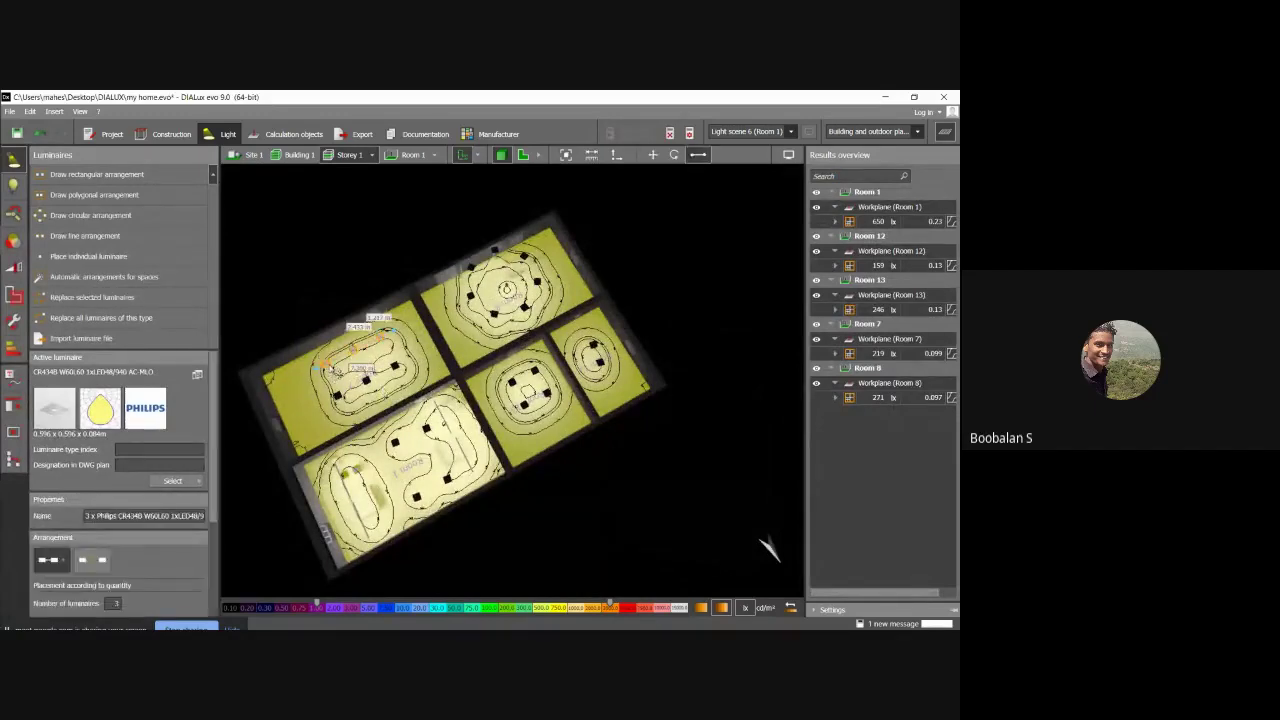
drag(336, 368, 304, 390)
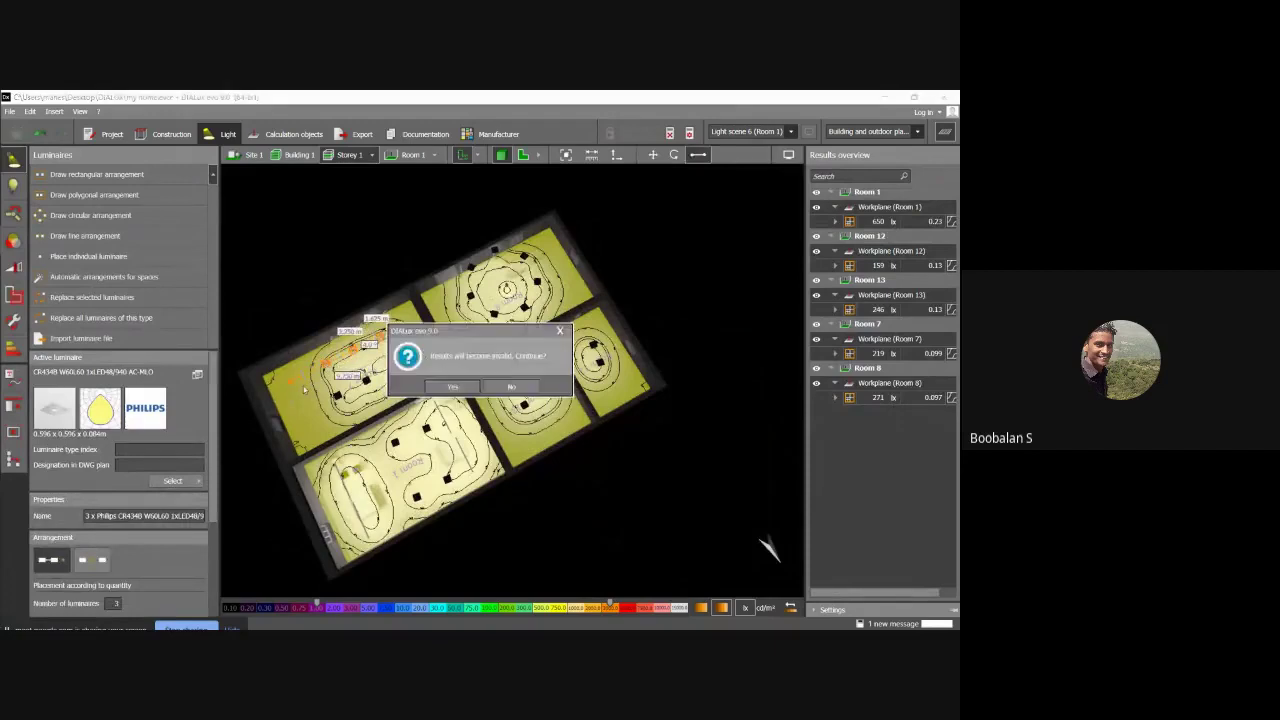
click(452, 386)
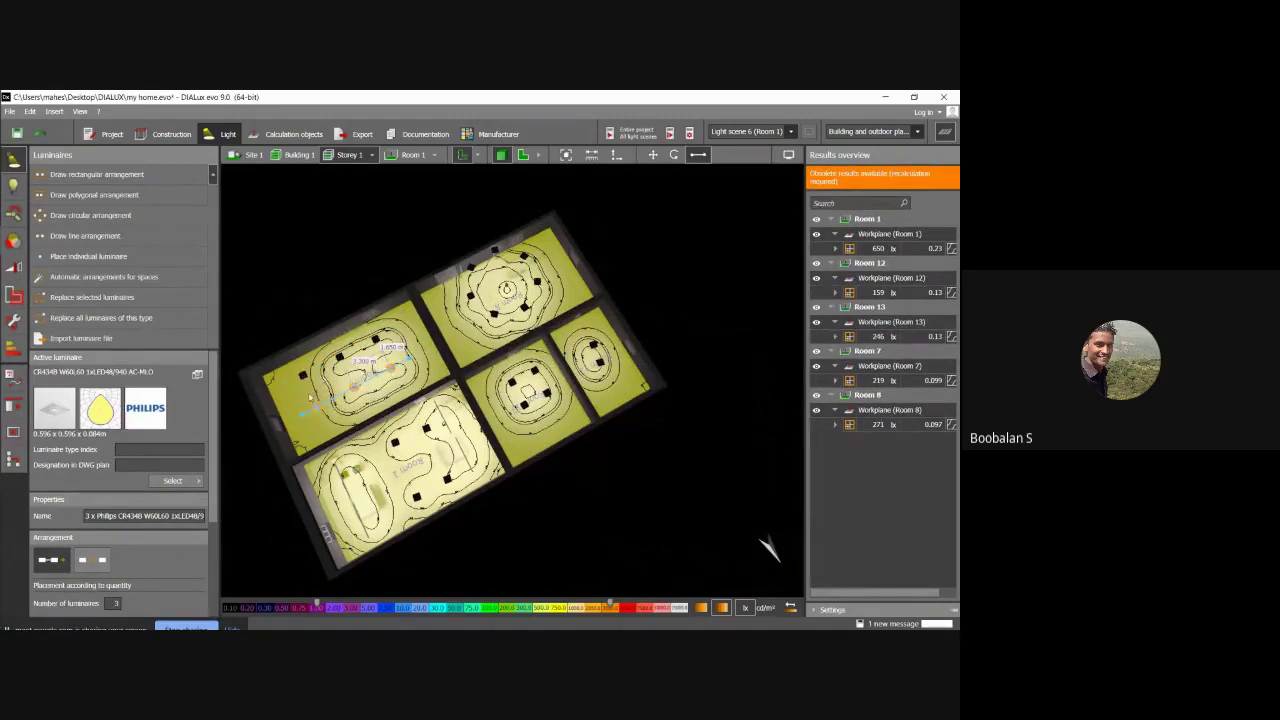
mouse_move(302, 381)
mouse_down()
mouse_move(277, 387)
mouse_move(286, 426)
mouse_move(345, 408)
mouse_move(406, 366)
mouse_move(416, 357)
mouse_move(402, 328)
mouse_up()
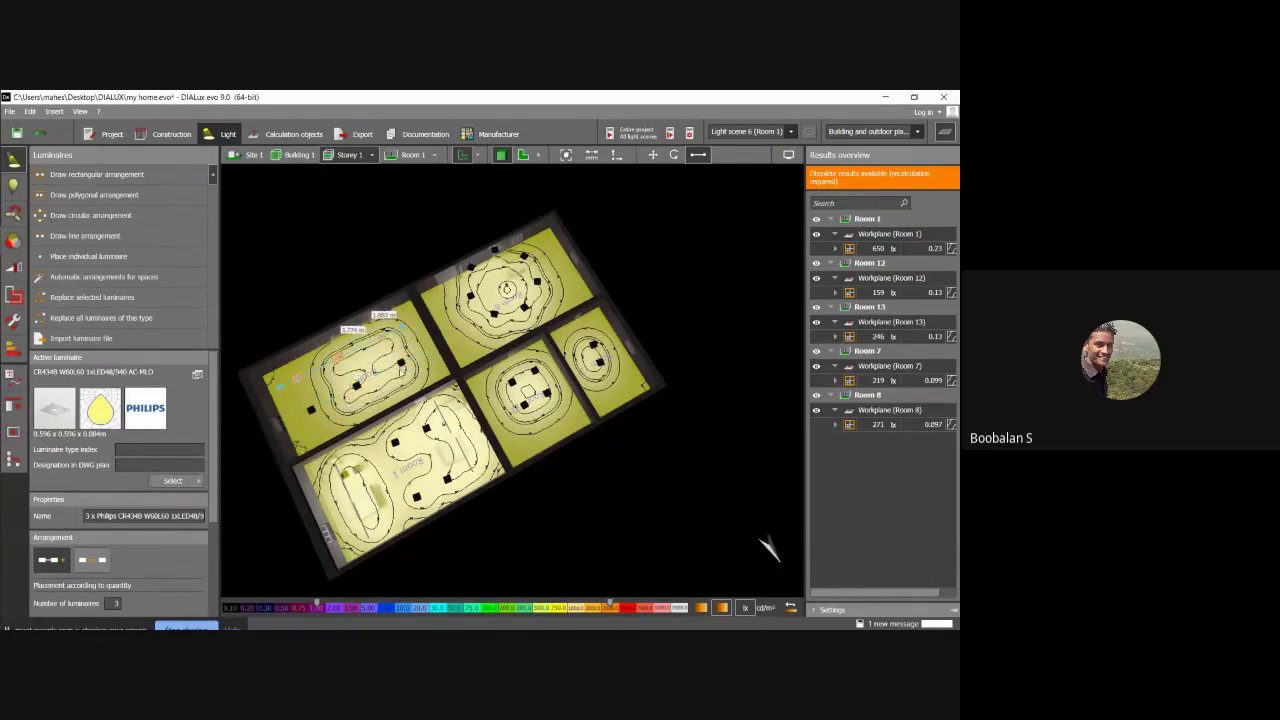
click(352, 406)
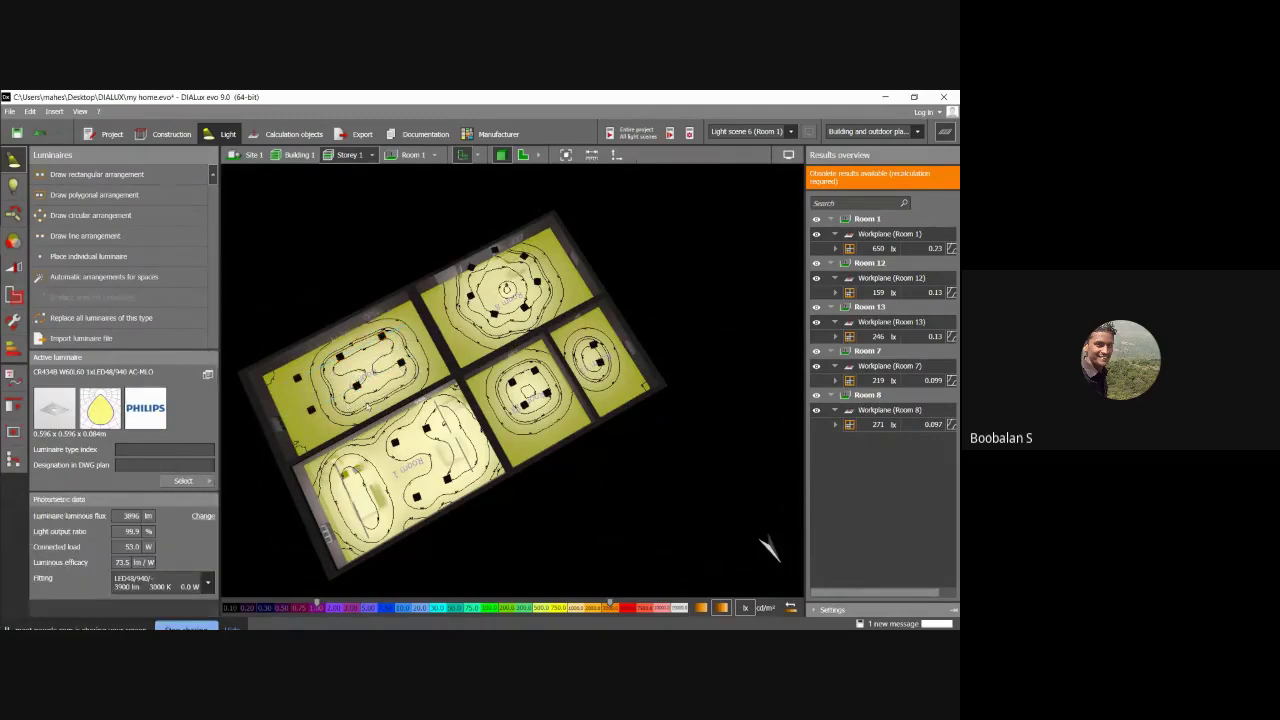
Move the circular arrangement of seven luminaires in Room 8 slightly towards the middle of the room.
click(495, 316)
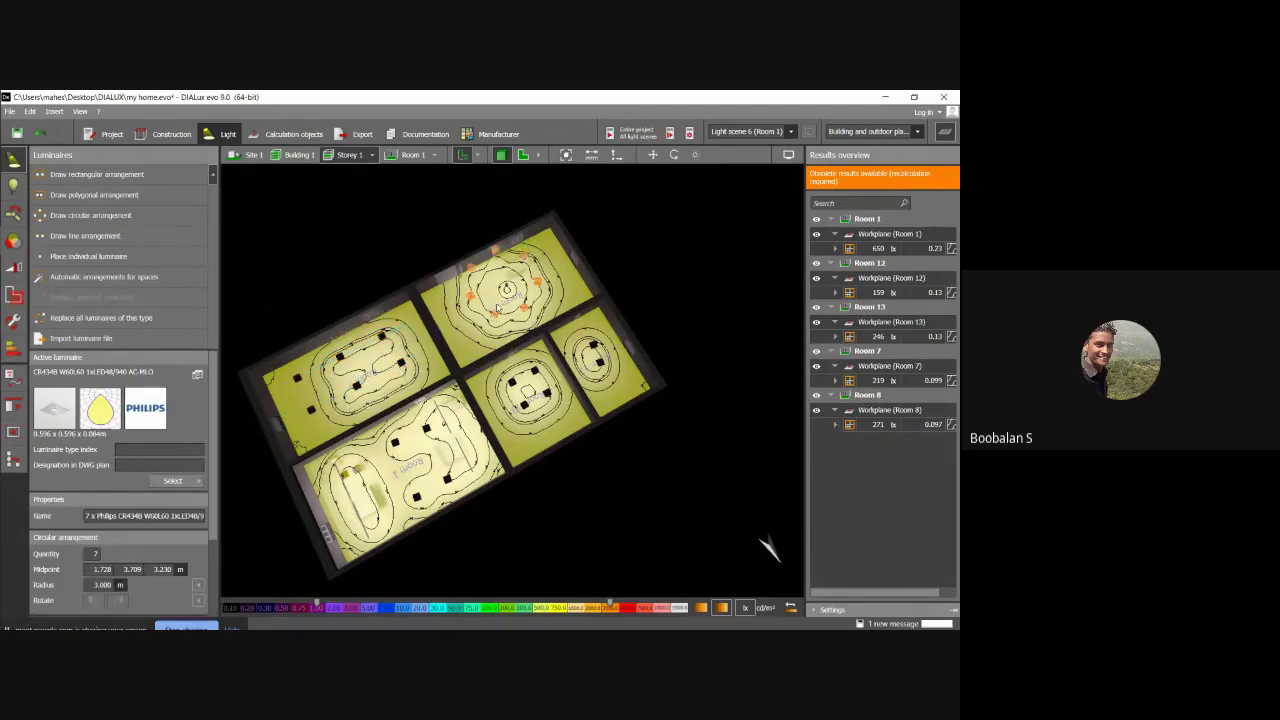
click(652, 155)
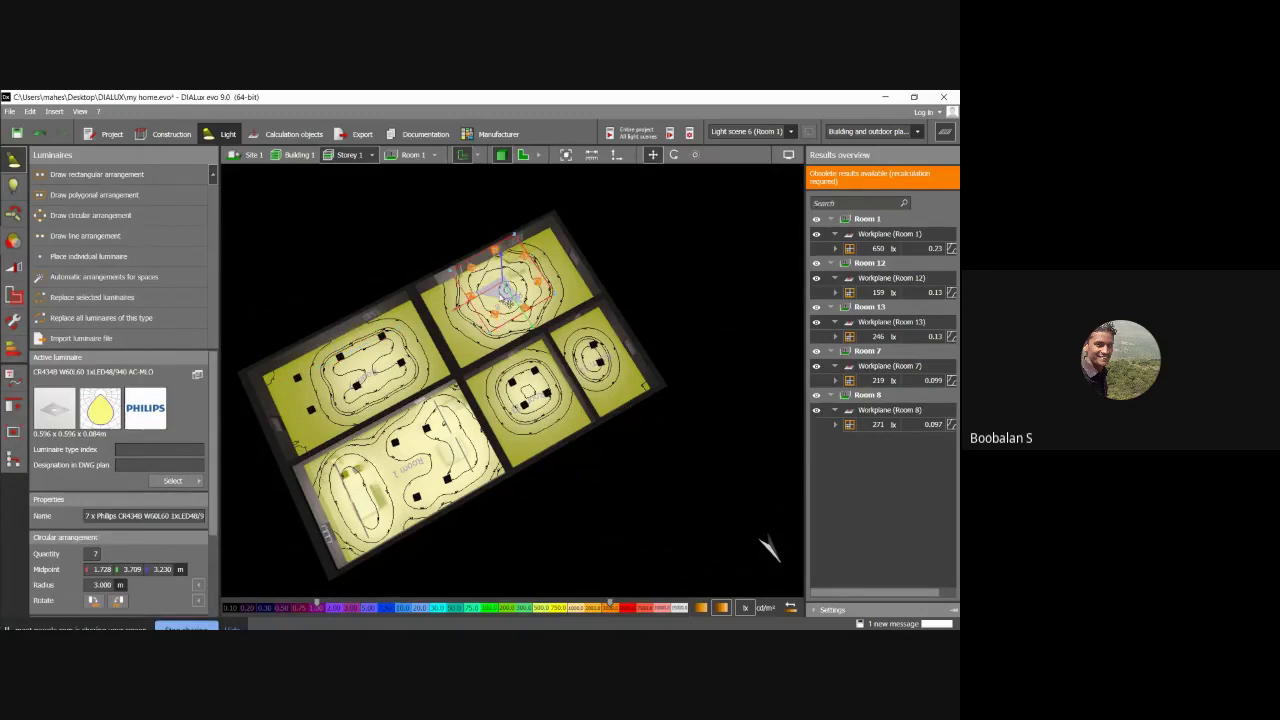
key(Escape)
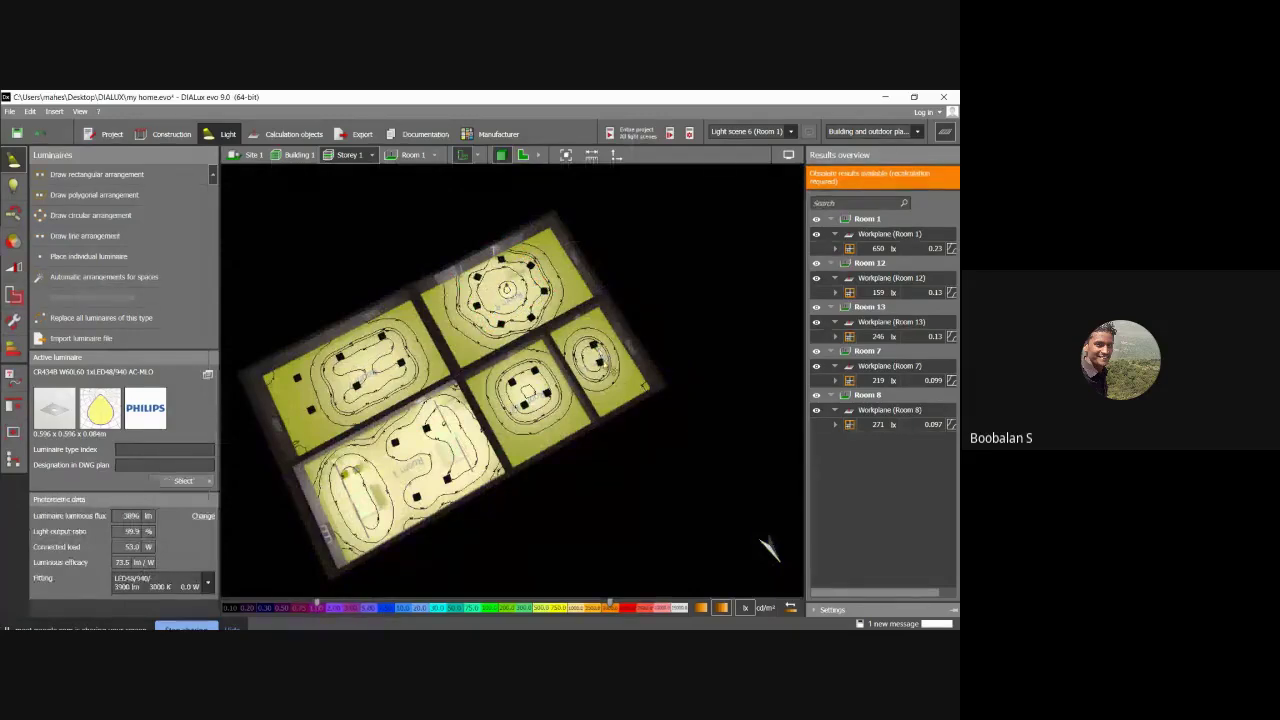
Undo the last change to the two luminaires in Room 12 and restart the calculation of the entire project with all light scenes.
click(601, 362)
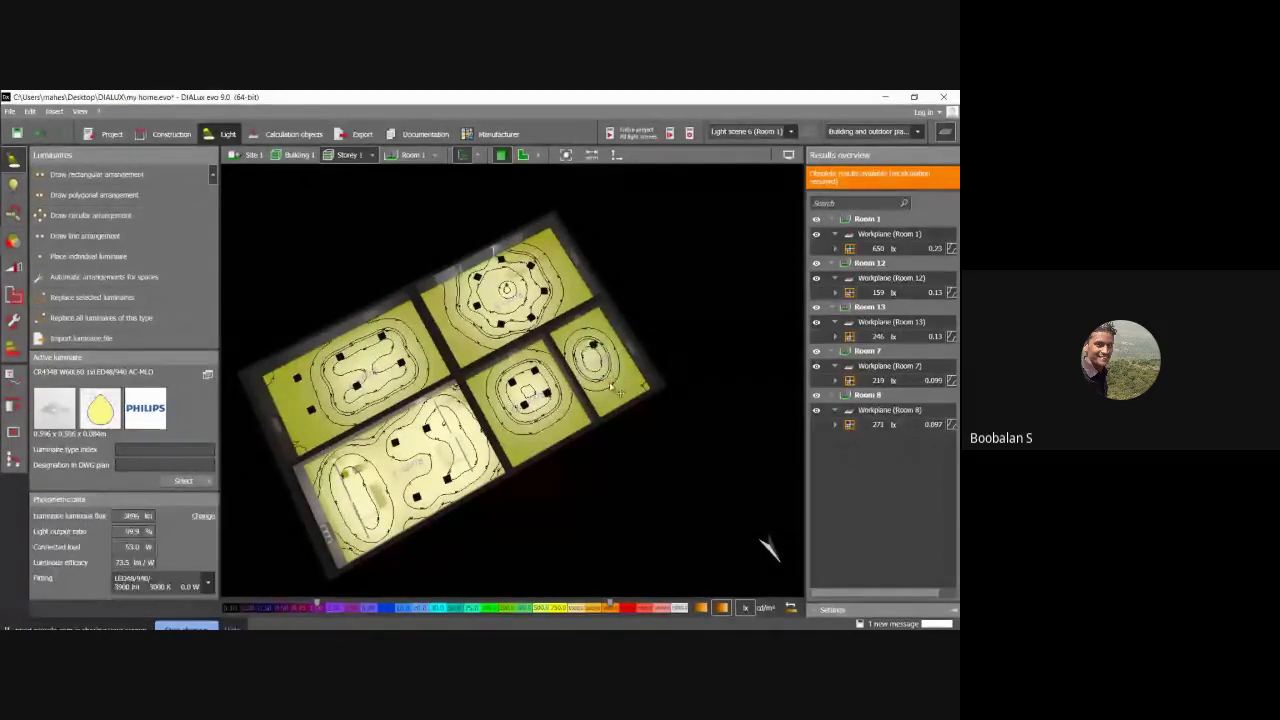
key(ctrl+z)
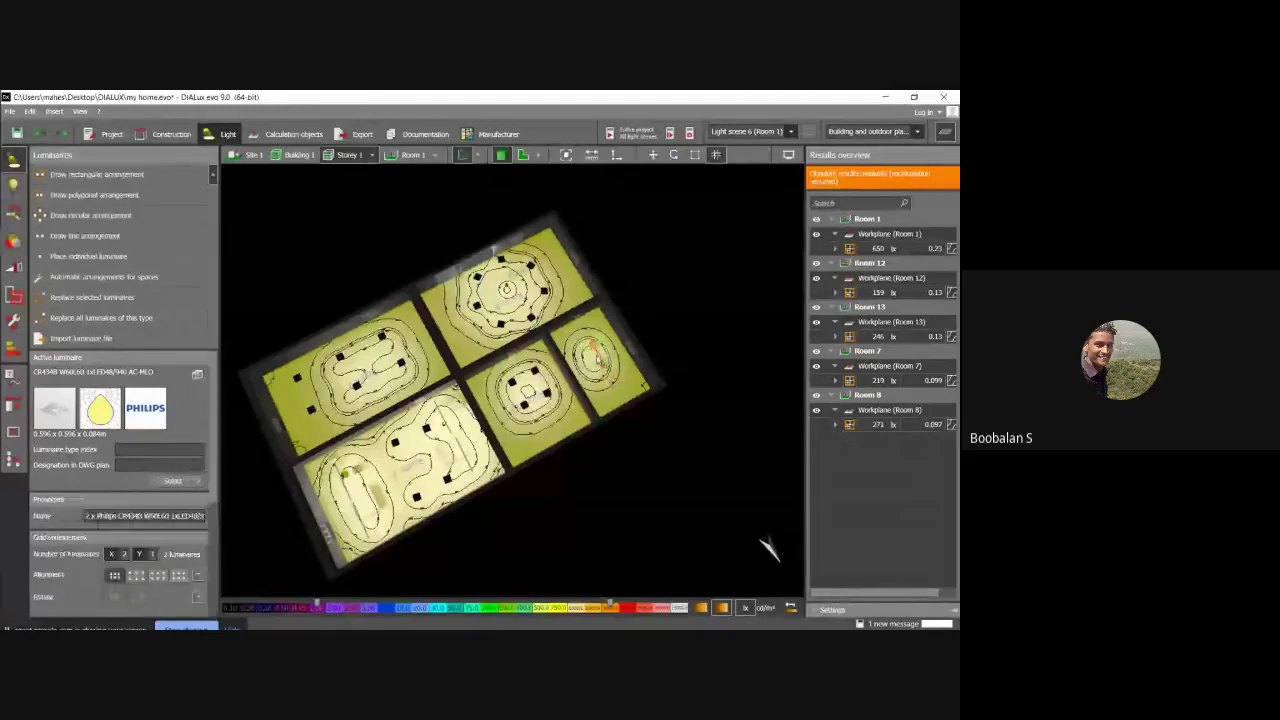
click(640, 328)
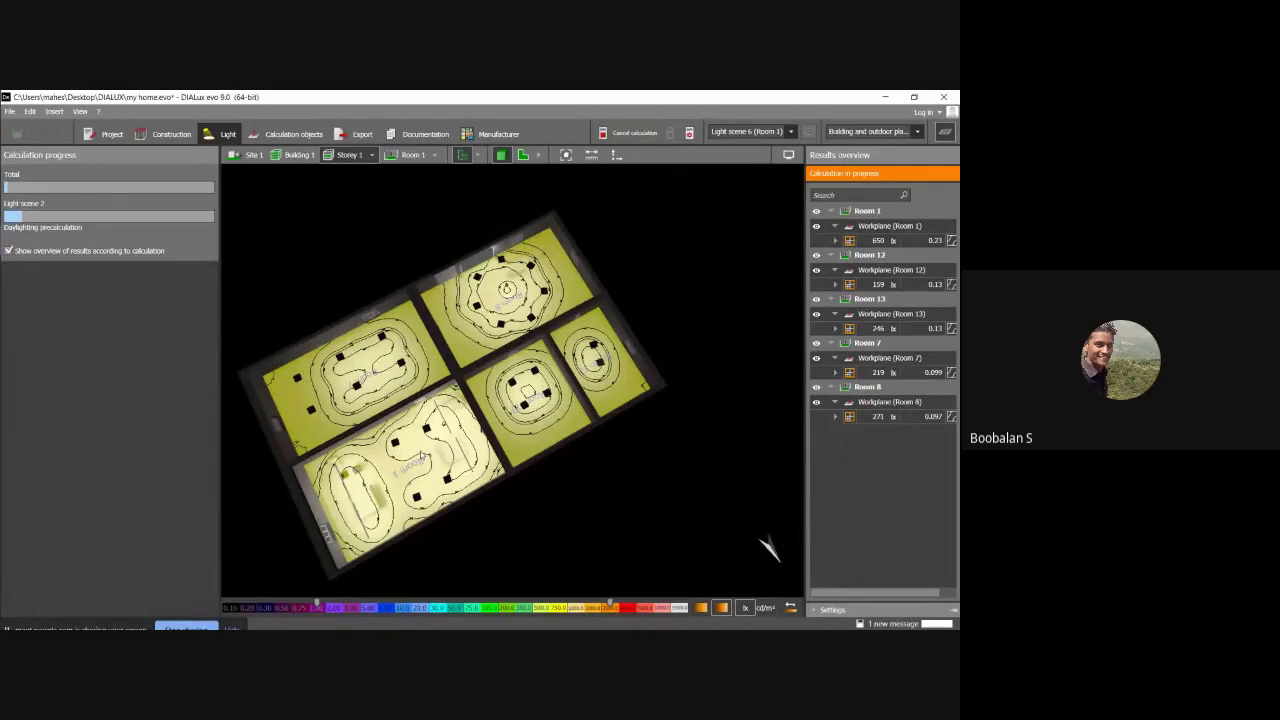
Examine the isolines on the workplane of Room 7 from close up, at the level of the luminaires and below.
mouse_move(421, 456)
right_down()
mouse_move(389, 431)
mouse_move(441, 463)
right_up()
scroll(408, 444, up, 5)
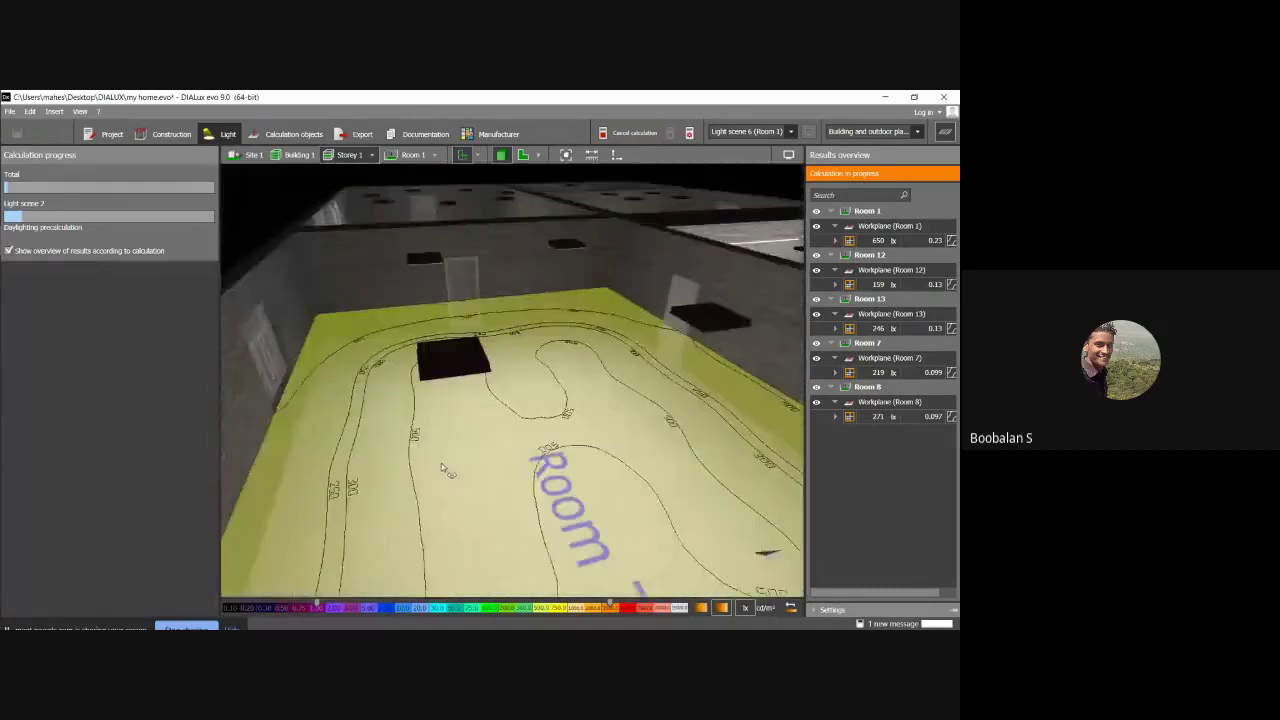
scroll(451, 473, up, 2)
scroll(469, 480, up, 3)
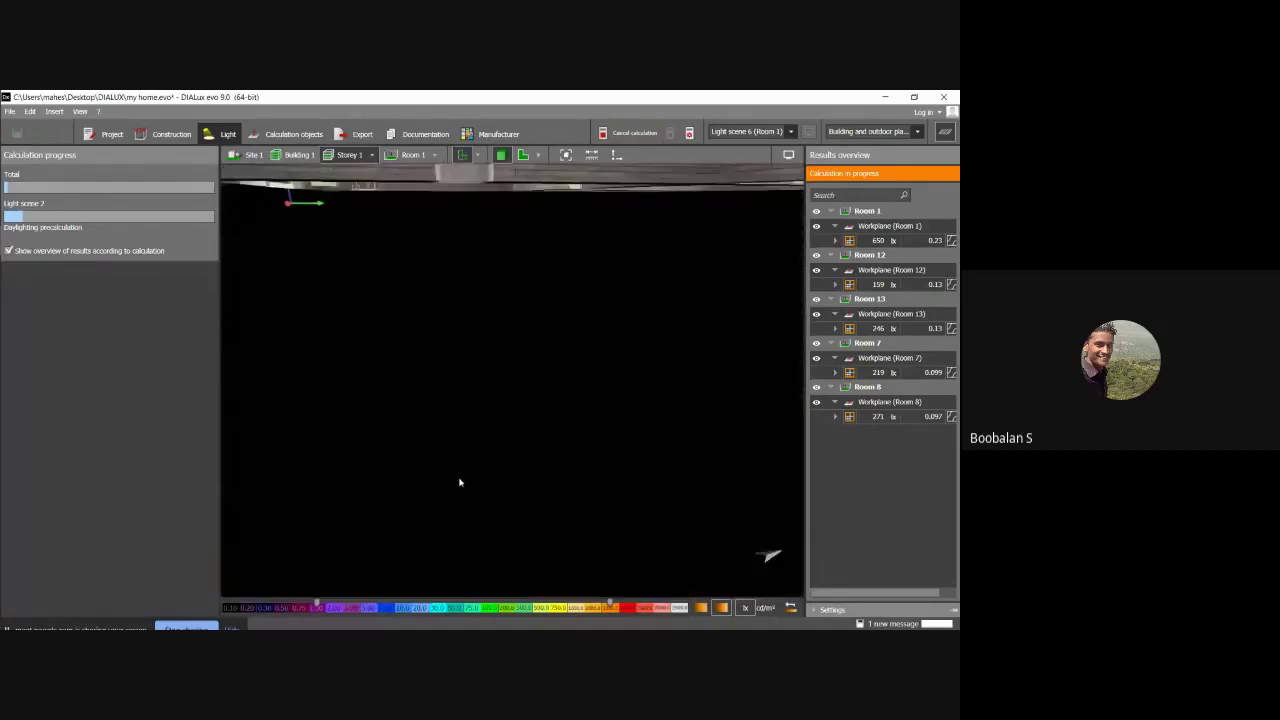
scroll(460, 480, down, 2)
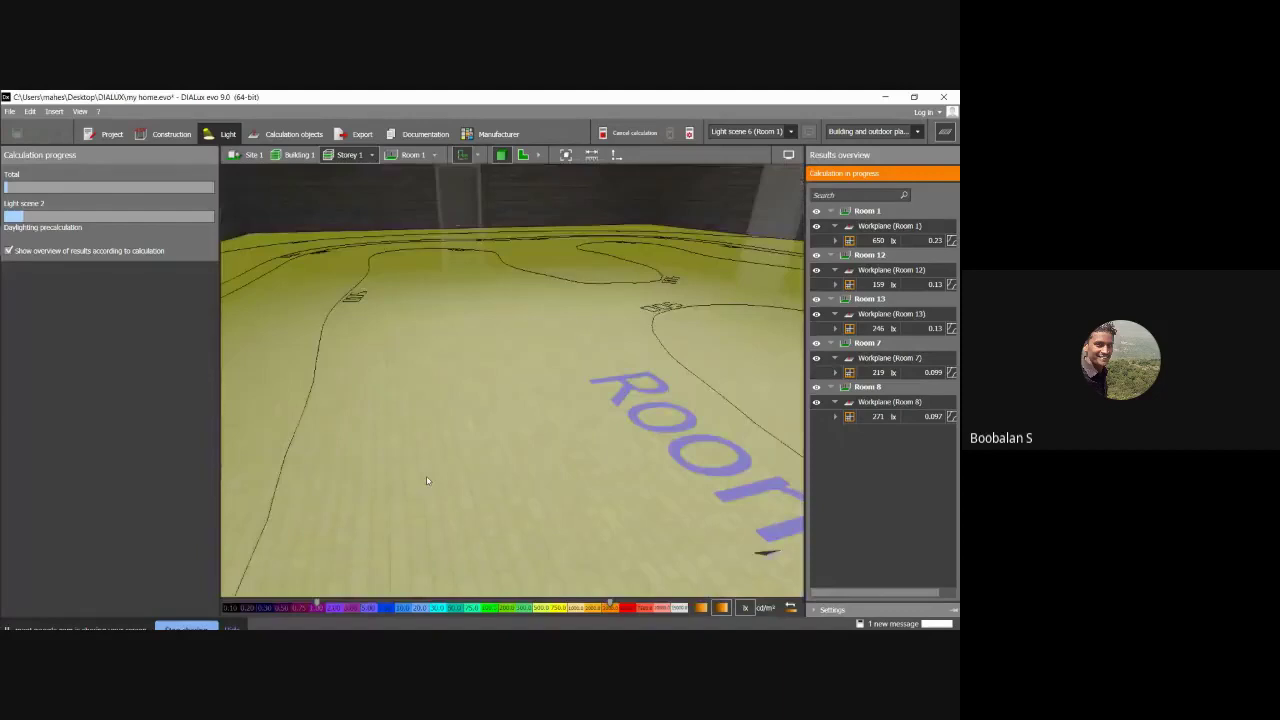
scroll(430, 480, down, 4)
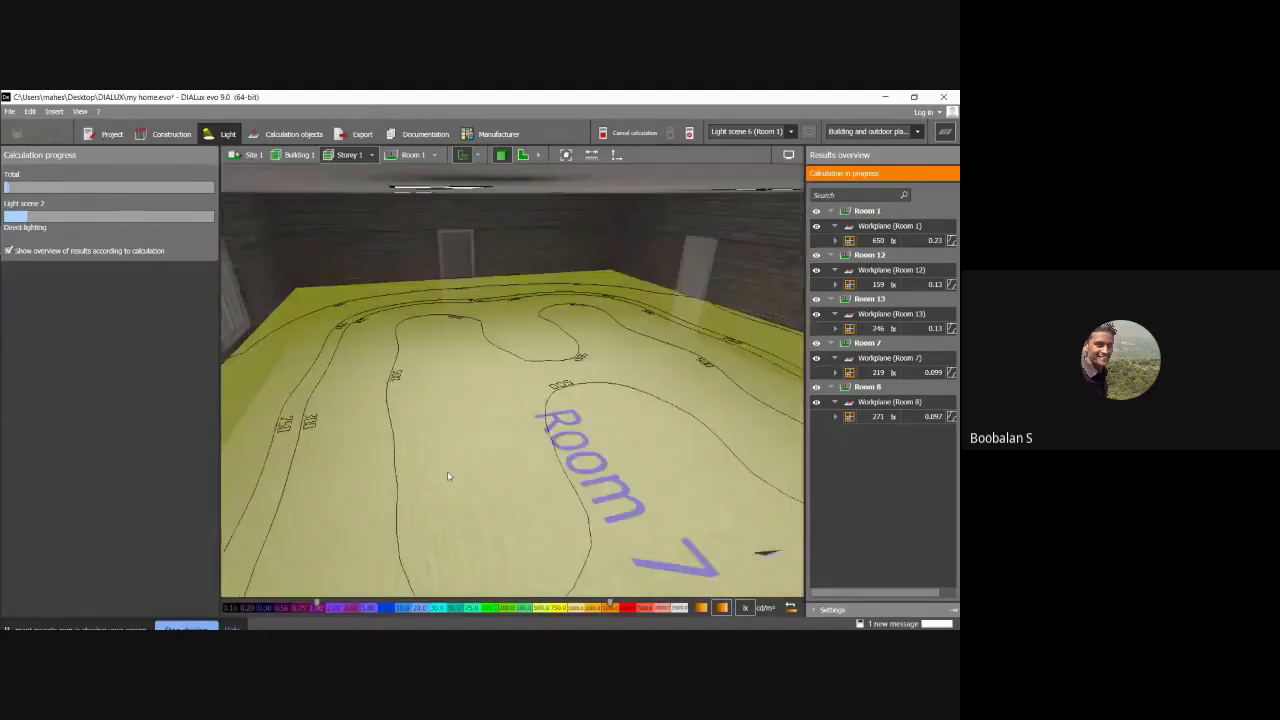
scroll(447, 471, down, 3)
Examine the isolines and the circular luminaire arrangement in Room 8 within the storey view.
right_drag(447, 471, 394, 310)
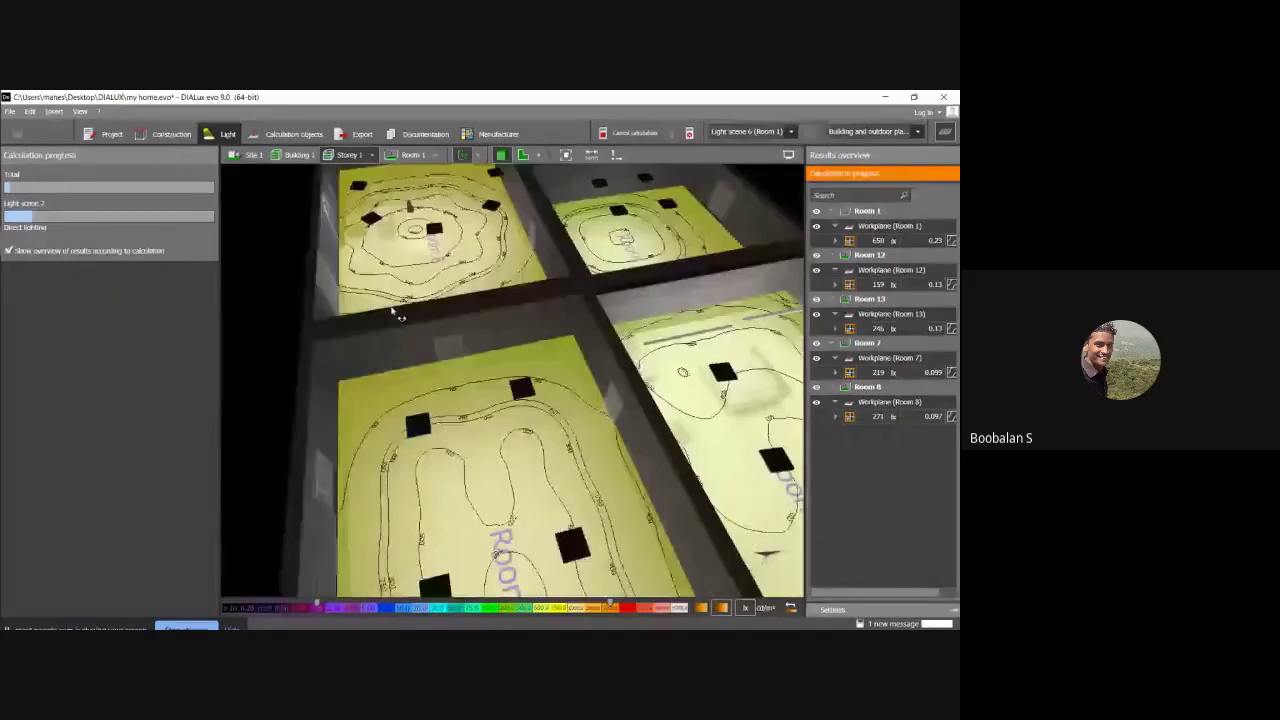
right_drag(392, 311, 368, 550)
scroll(377, 305, up, 5)
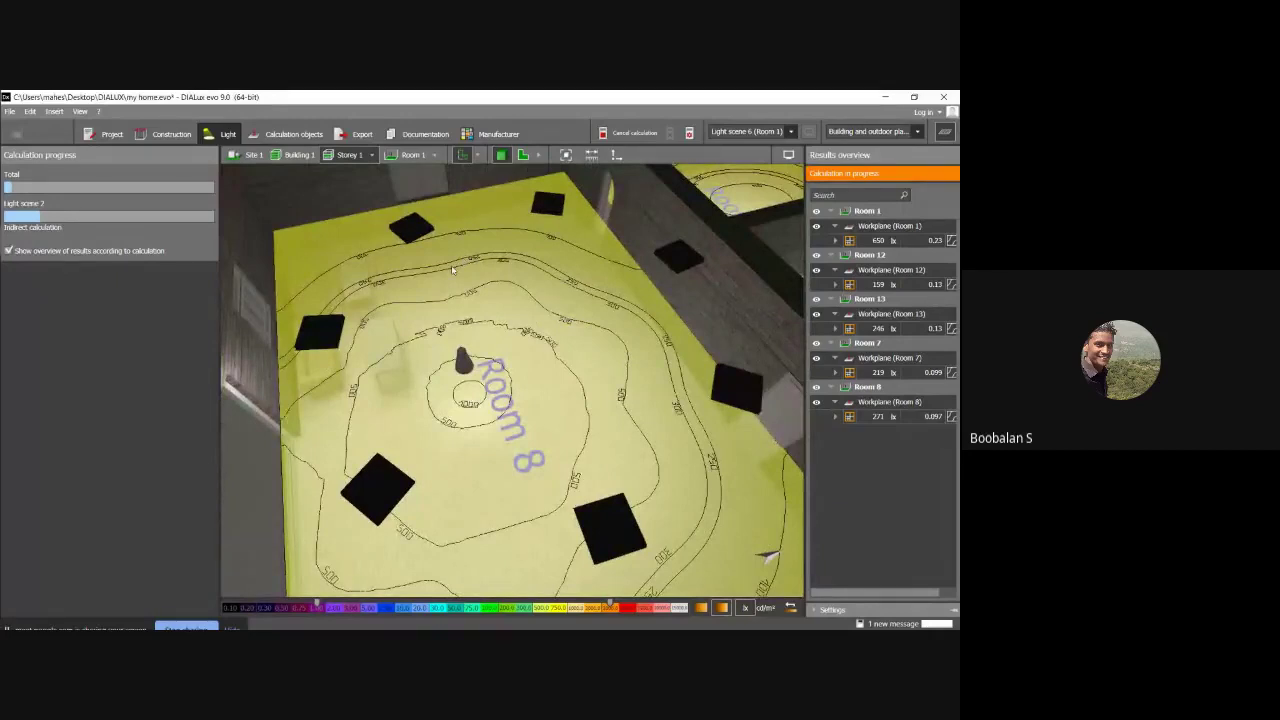
right_drag(452, 270, 773, 558)
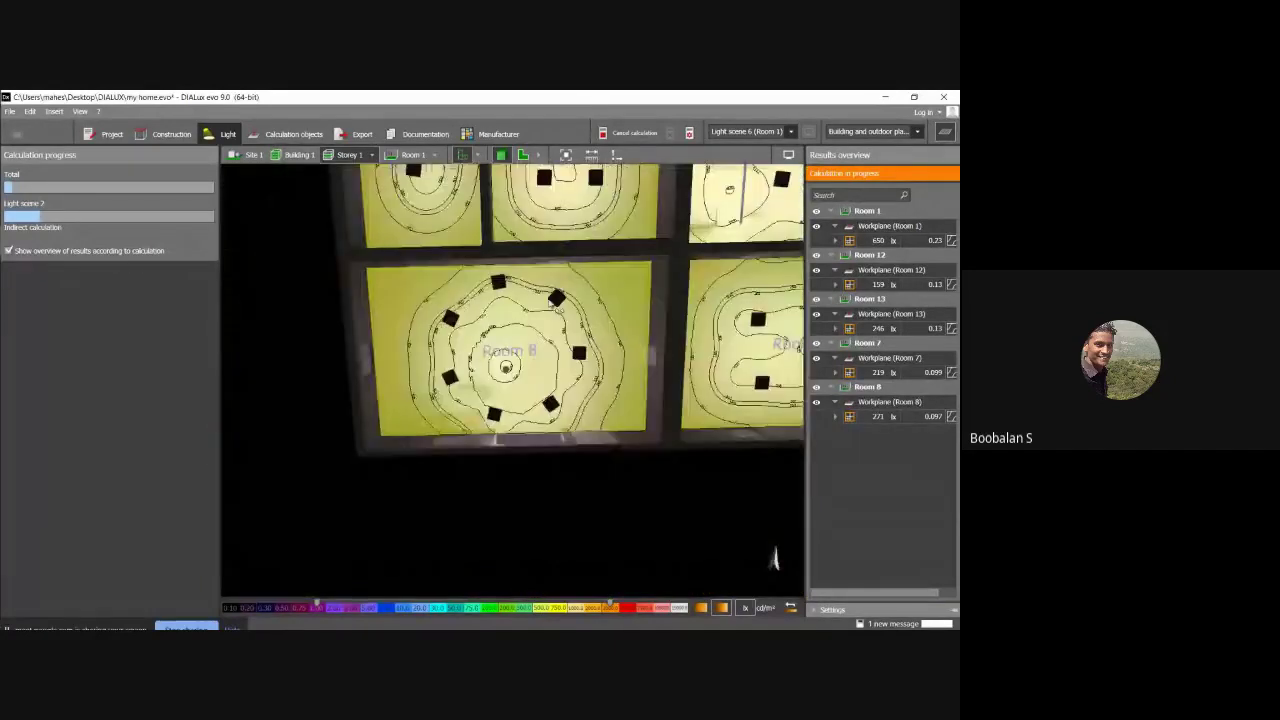
Open Room 1 on its own and examine the isolines on its workplane around the furniture.
click(433, 154)
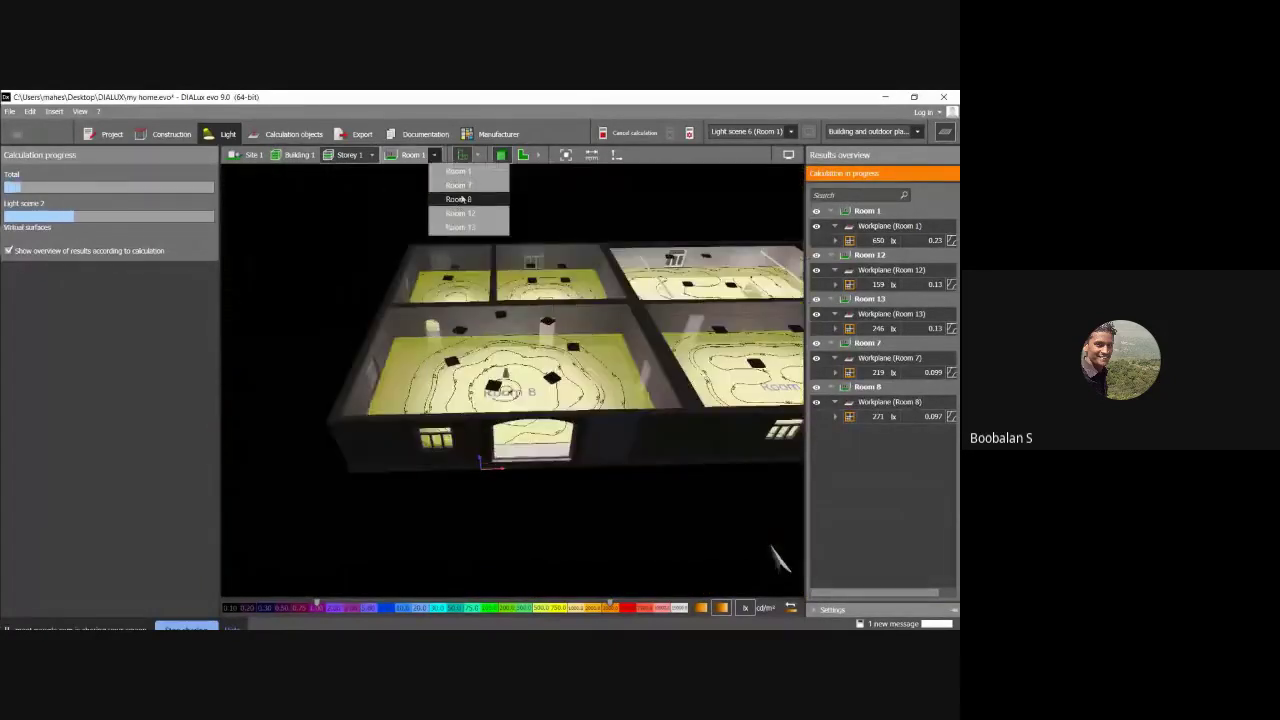
click(458, 172)
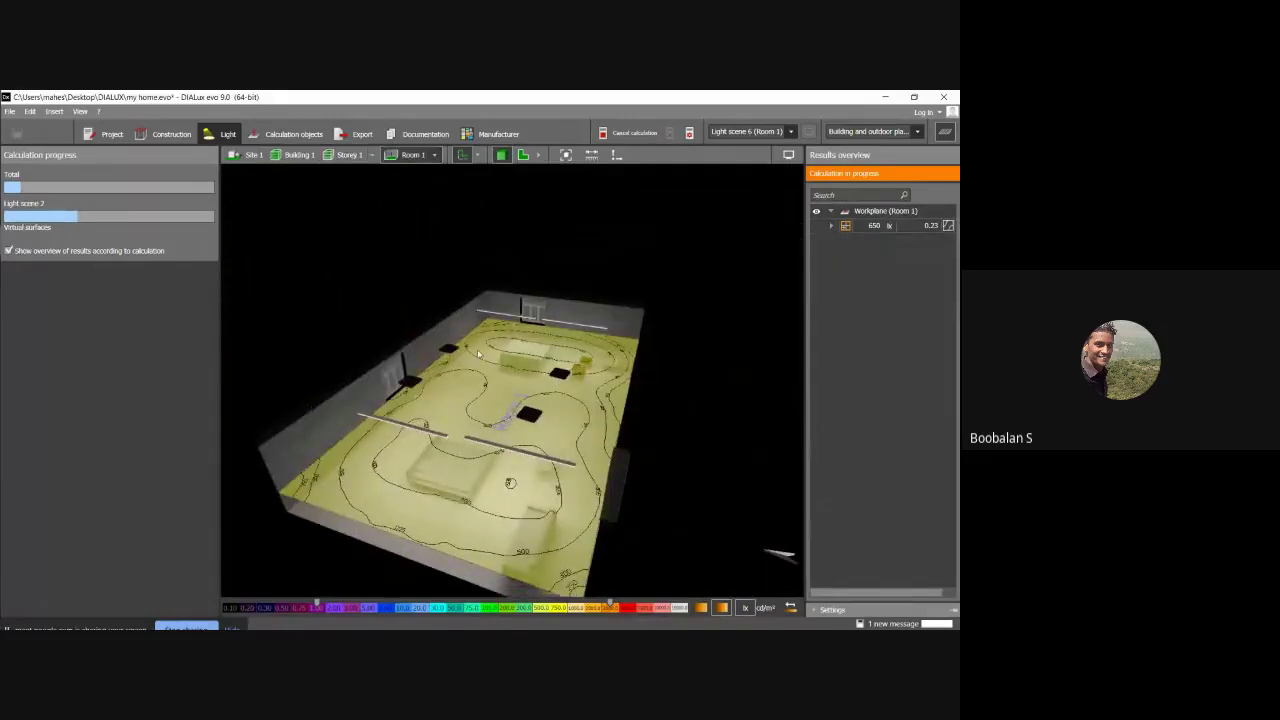
scroll(477, 349, up, 5)
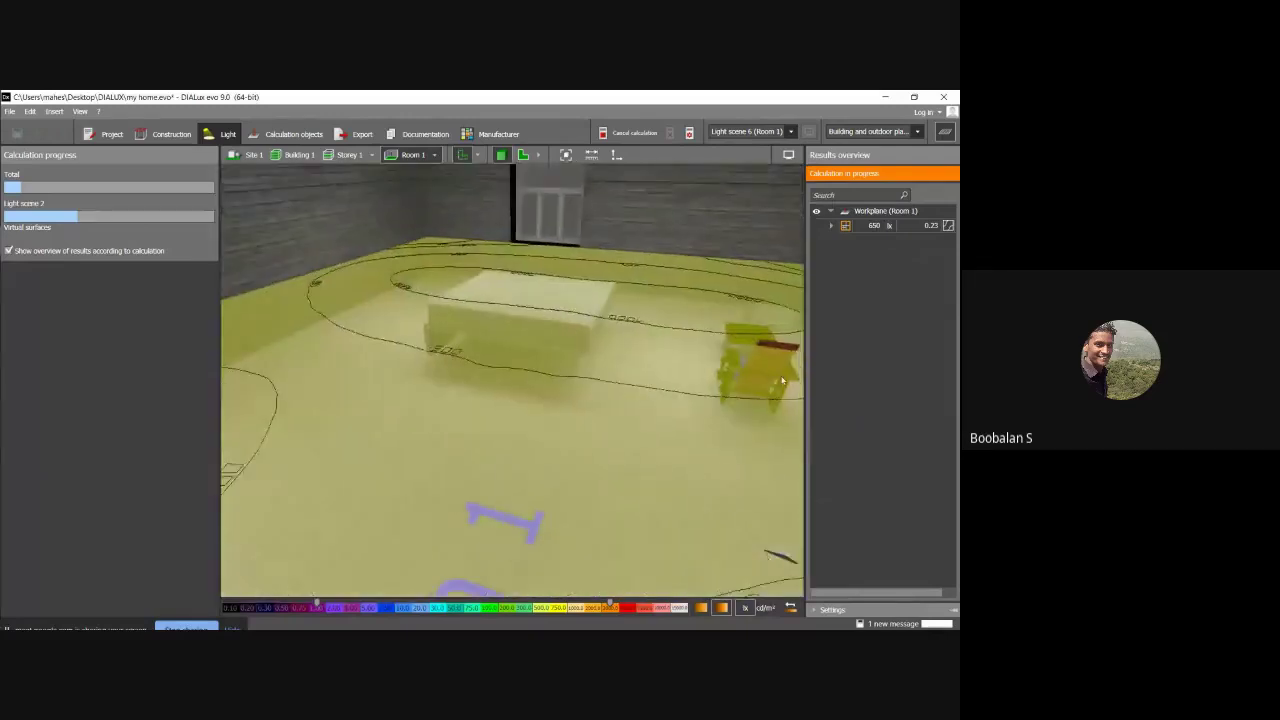
drag(631, 366, 733, 383)
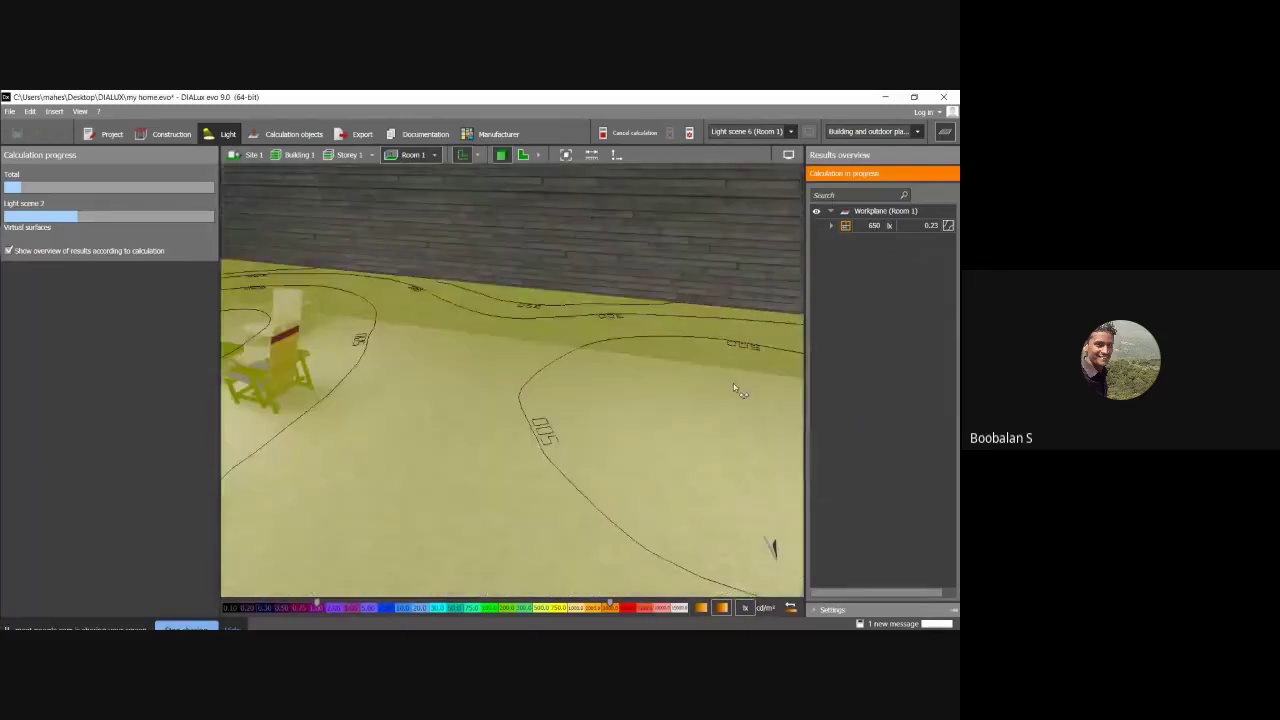
right_drag(733, 383, 453, 160)
Open Room 7 on its own and examine the light distribution on its workplane from close up.
click(436, 155)
click(455, 209)
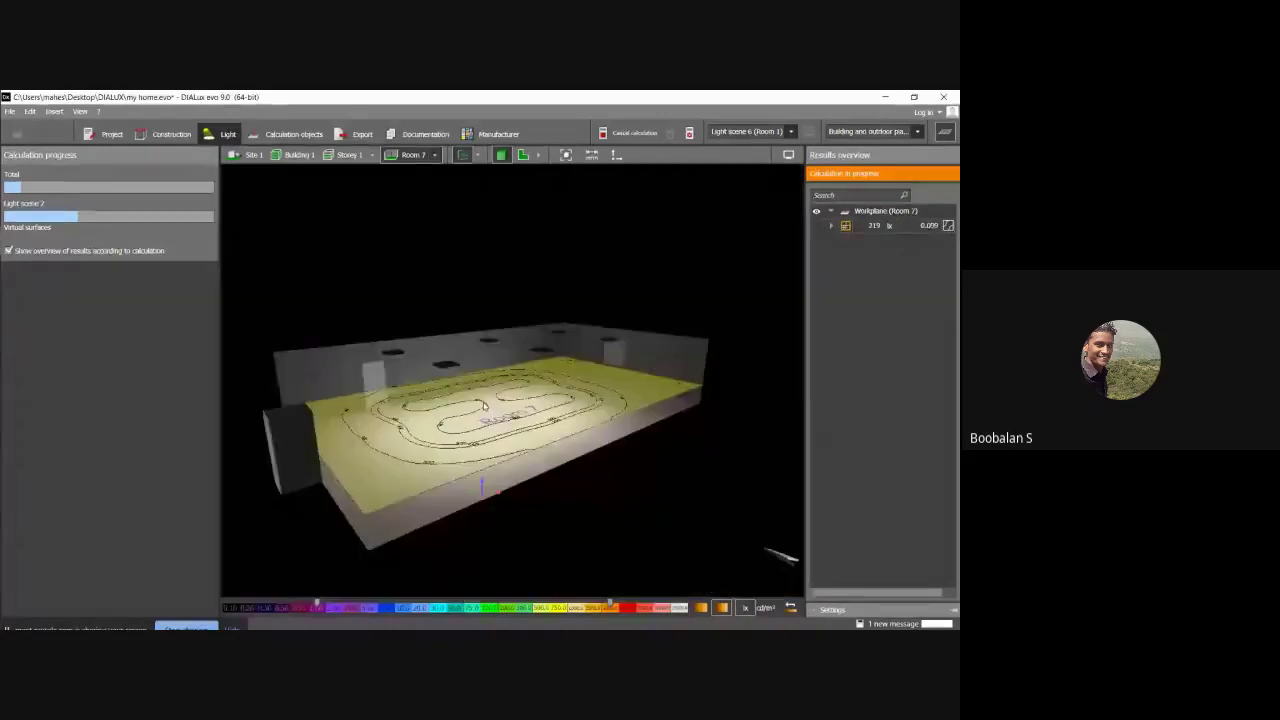
scroll(416, 385, up, 5)
right_drag(416, 385, 400, 330)
scroll(400, 330, up, 3)
Open Room 8 on its own and examine its workplane isolines, and look up at the luminaires on the ceiling.
click(434, 155)
click(455, 226)
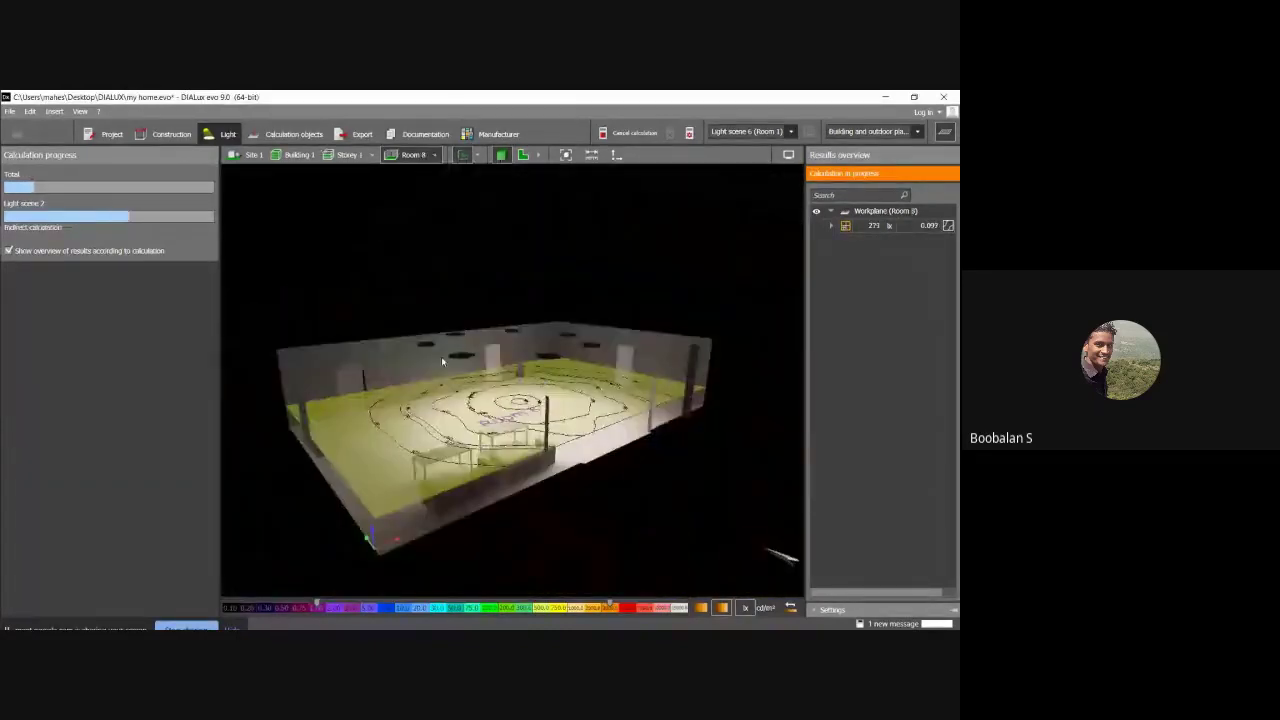
right_drag(425, 390, 453, 428)
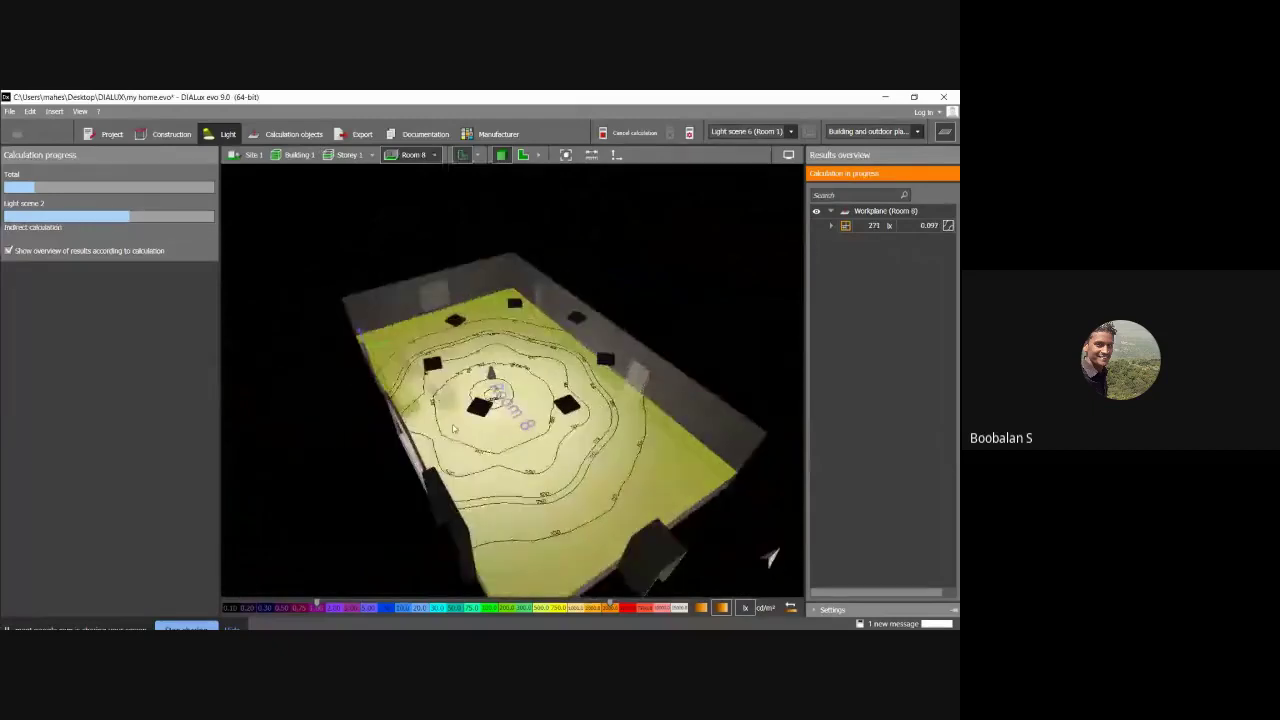
scroll(430, 422, up, 5)
scroll(406, 416, up, 3)
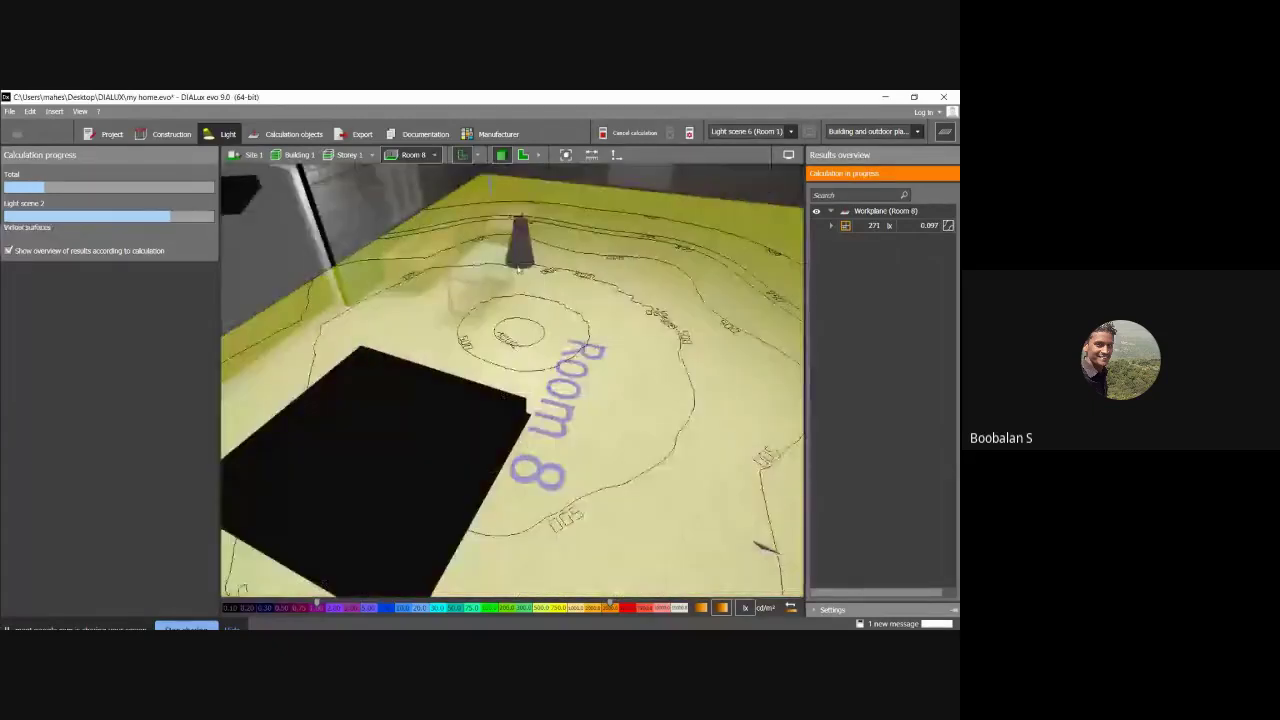
scroll(518, 268, up, 2)
mouse_move(518, 268)
right_down()
mouse_move(528, 171)
mouse_move(509, 270)
right_up()
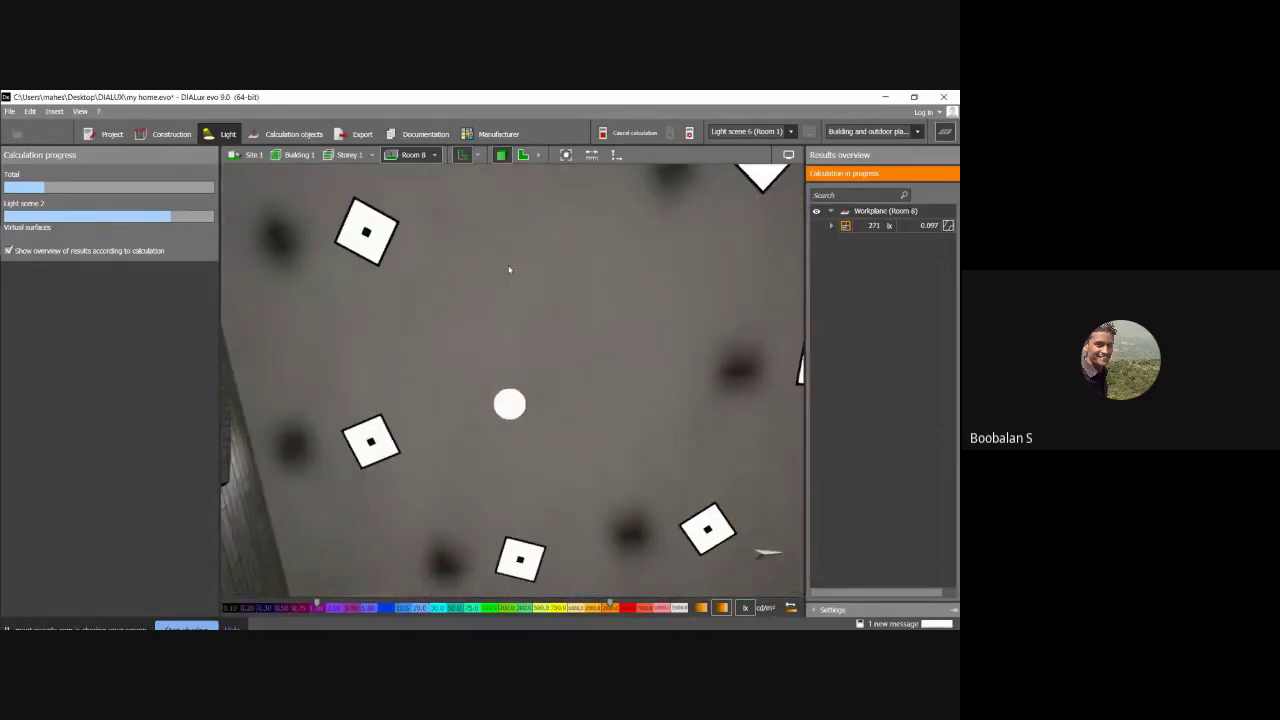
scroll(509, 270, down, 3)
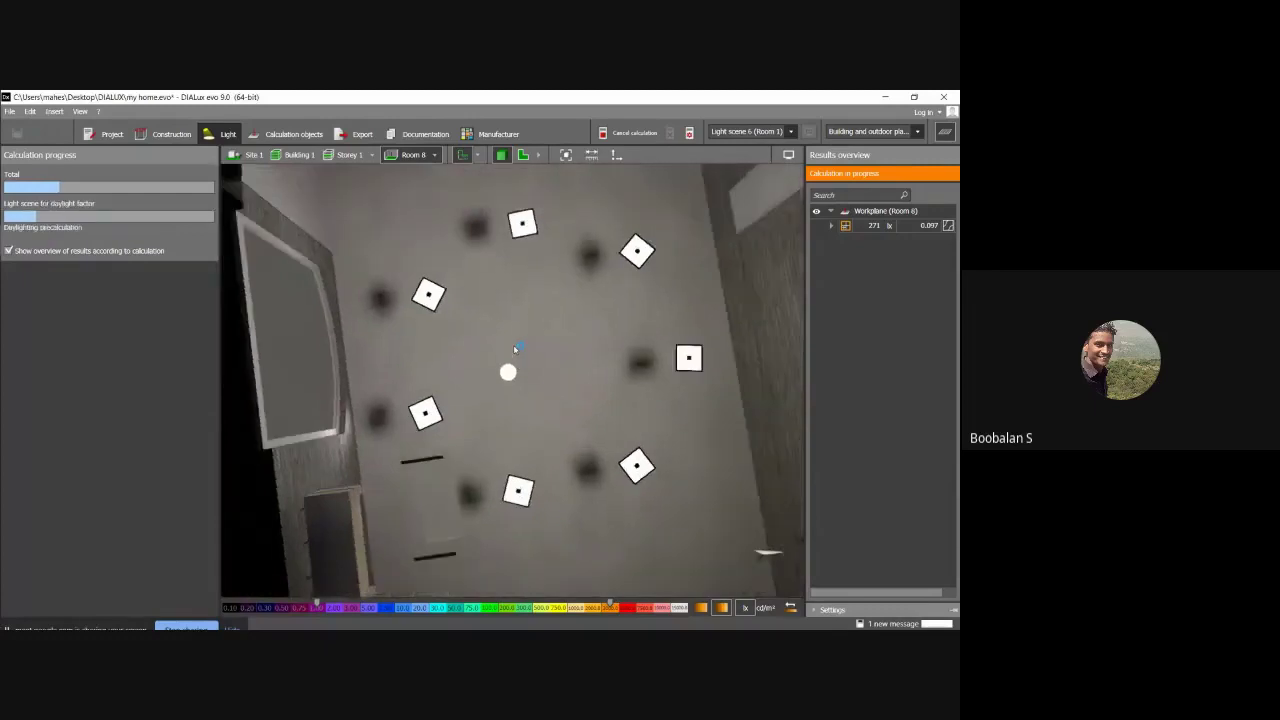
right_drag(500, 333, 513, 388)
Open Room 12 on its own and examine the isolines beneath its two luminaires.
click(434, 155)
click(459, 214)
scroll(513, 388, up, 5)
Return to Room 1 and examine its isolines together with the linear and square luminaires across the whole room.
click(434, 155)
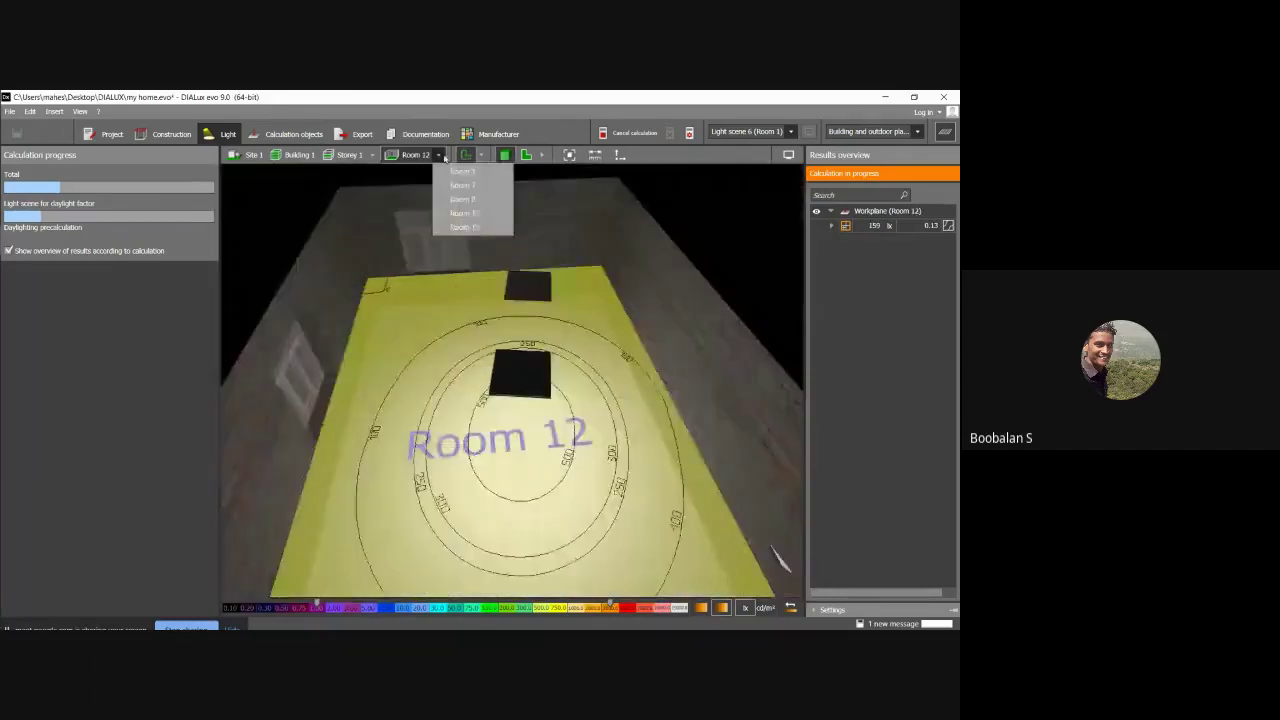
click(459, 176)
scroll(513, 328, up, 5)
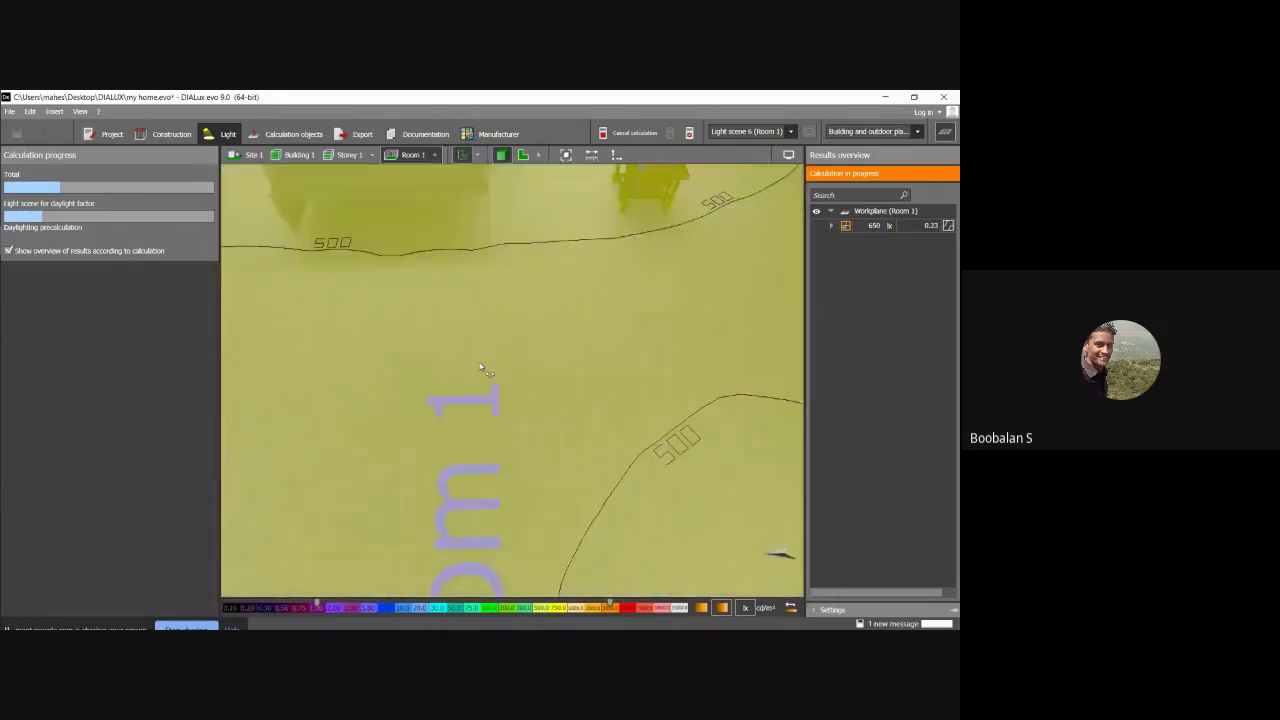
right_drag(486, 371, 386, 263)
scroll(407, 291, down, 3)
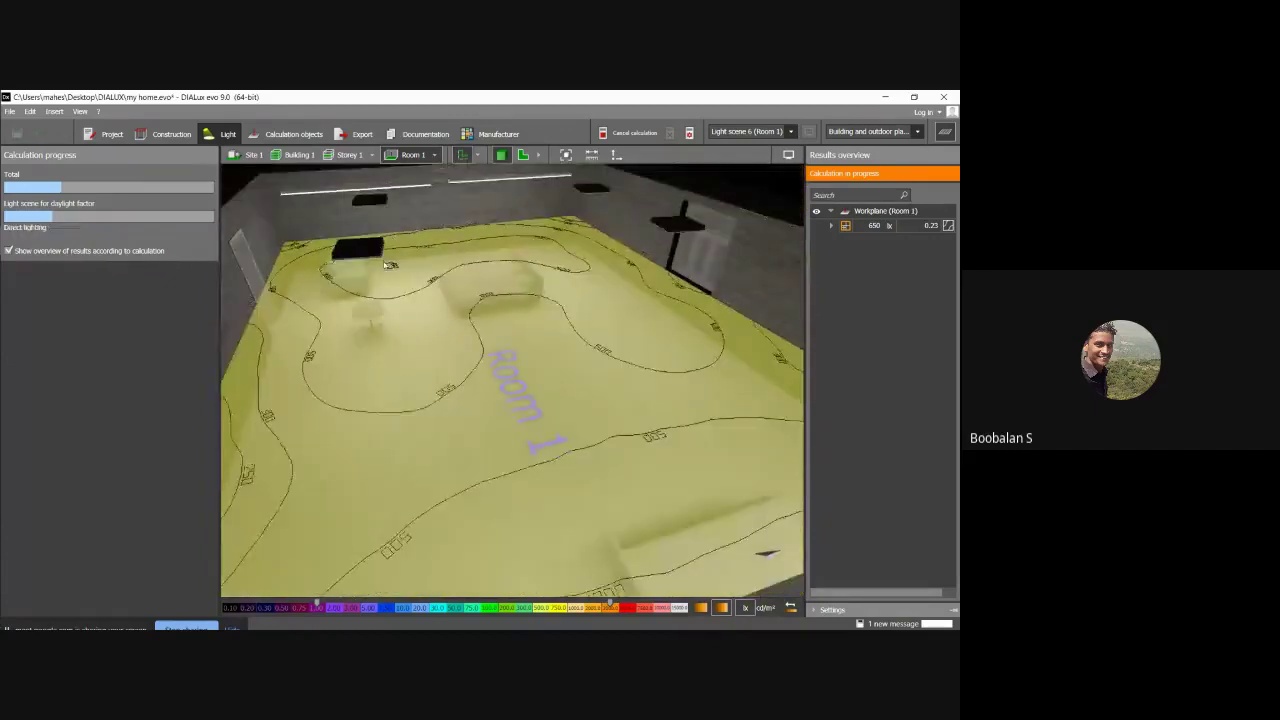
scroll(387, 266, down, 2)
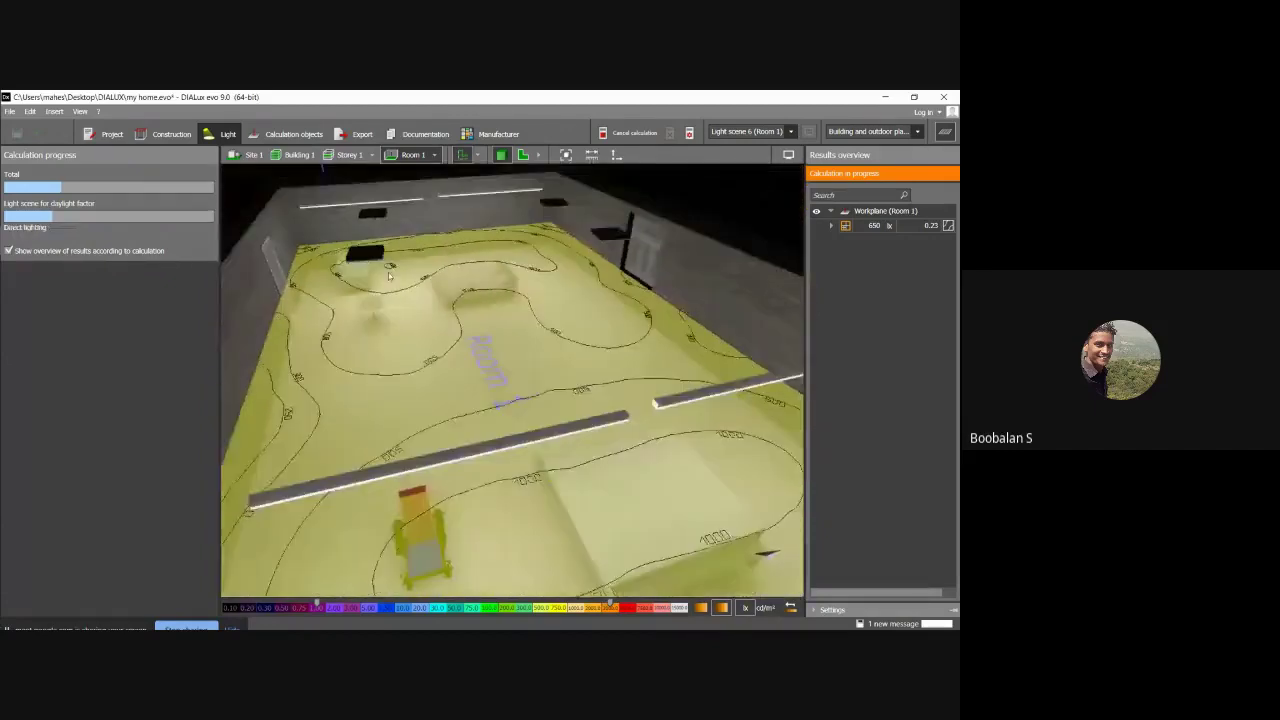
Examine Room 1's isolines from opposite sides, and show the whole site to inspect the house's outer facades.
right_drag(388, 272, 546, 309)
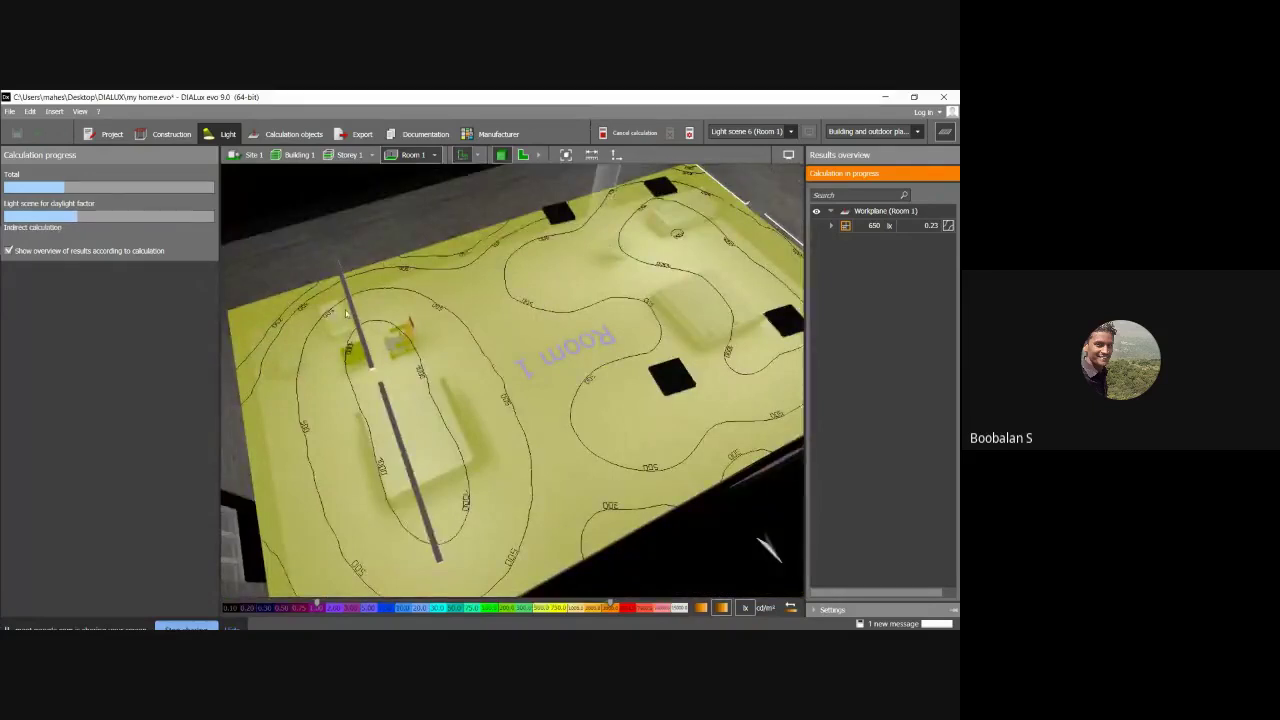
right_drag(346, 313, 383, 330)
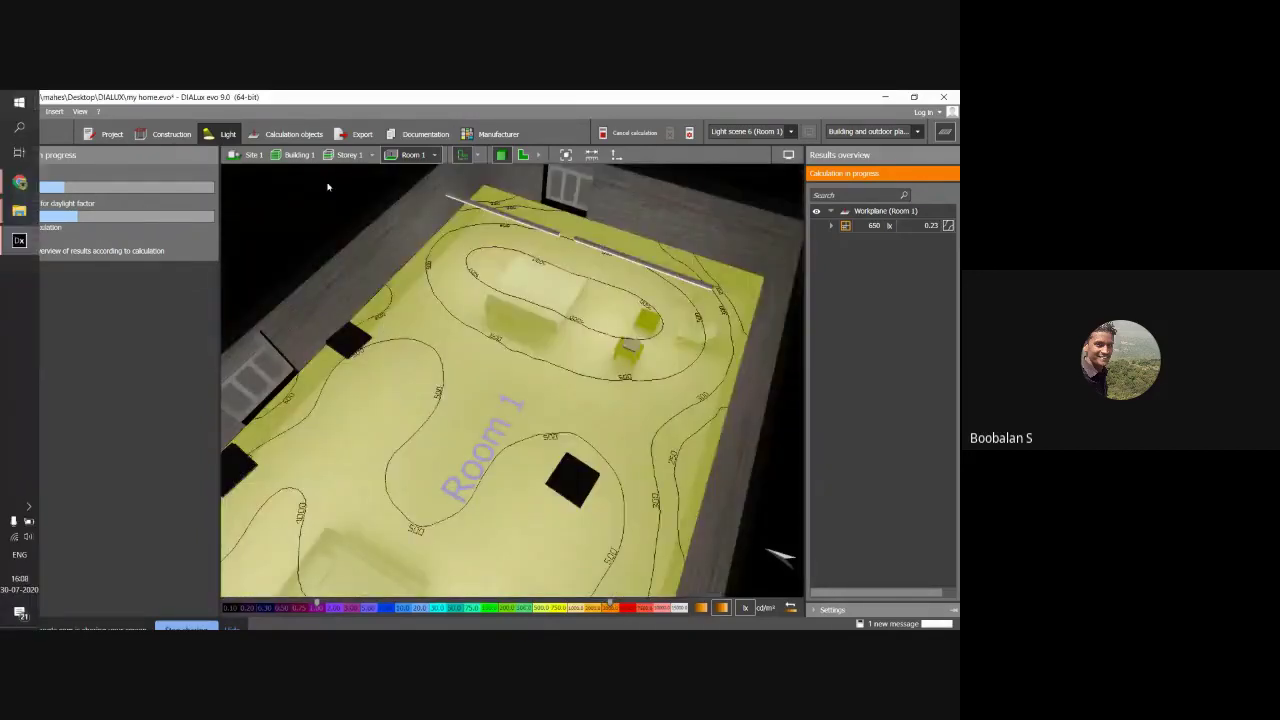
click(249, 156)
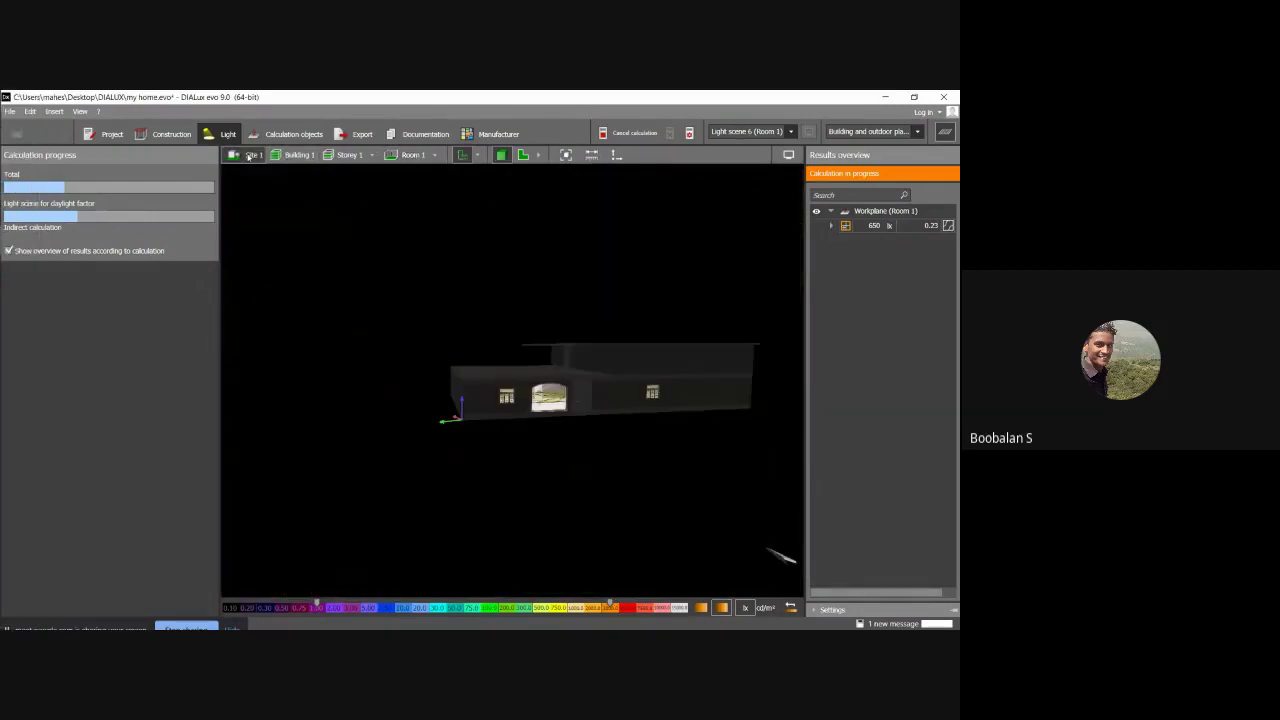
drag(437, 340, 428, 385)
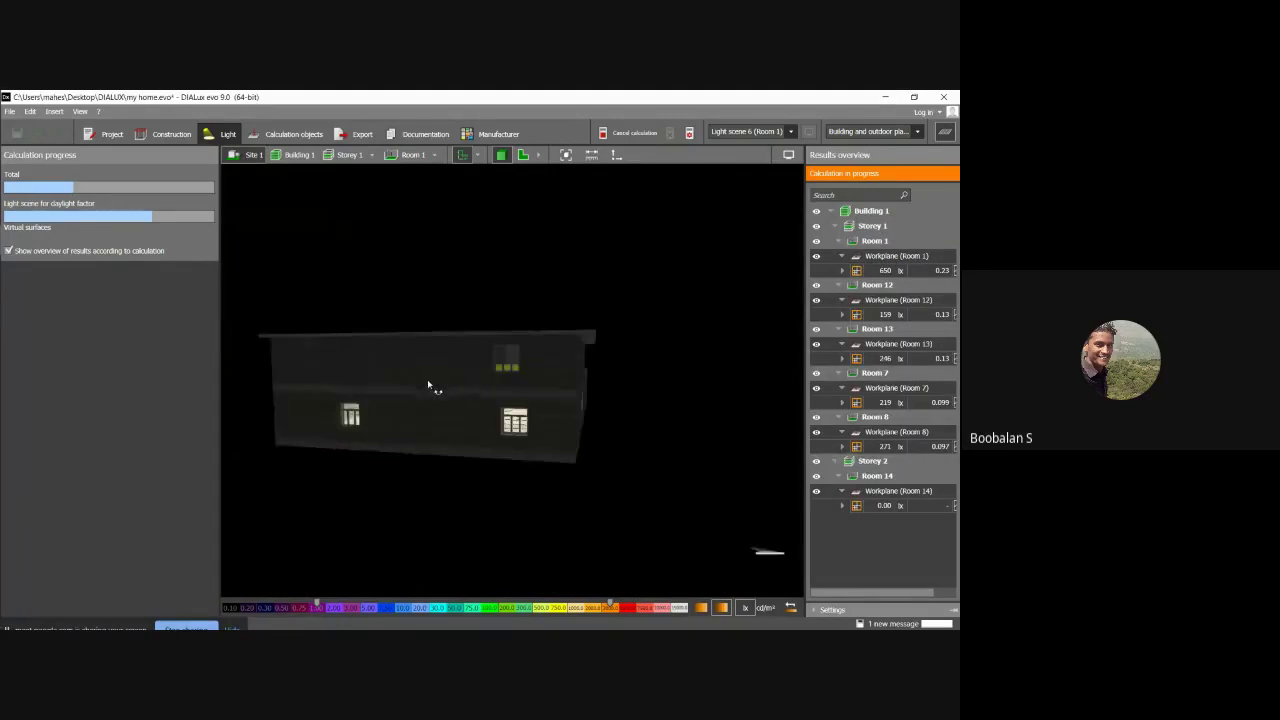
scroll(428, 385, up, 5)
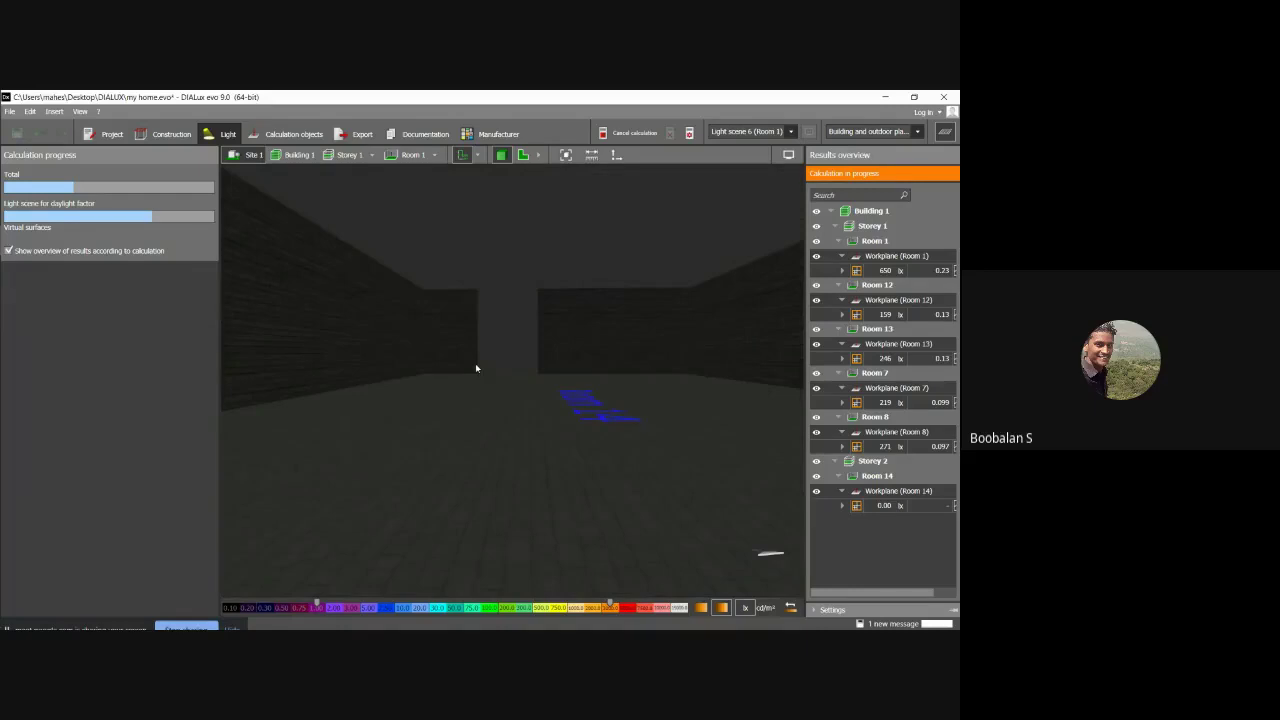
scroll(475, 368, down, 6)
scroll(471, 391, up, 2)
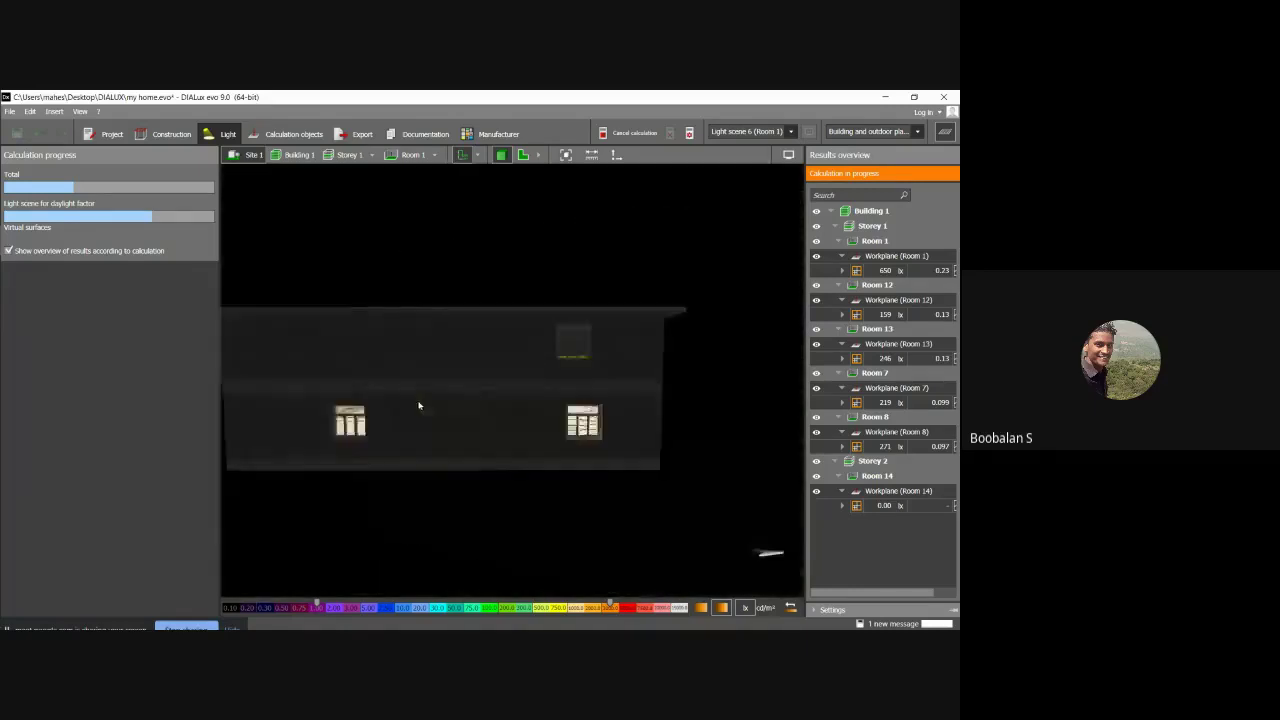
drag(419, 405, 177, 389)
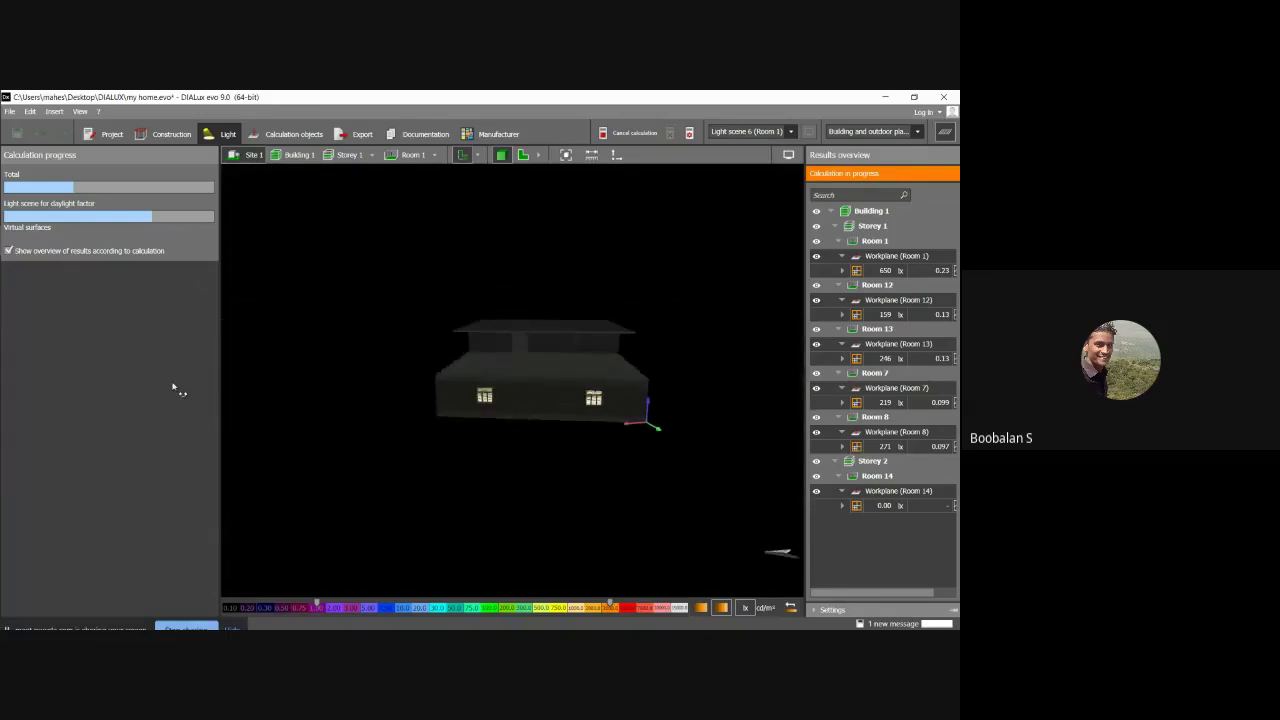
mouse_move(520, 403)
right_down()
mouse_move(660, 412)
mouse_move(531, 397)
right_up()
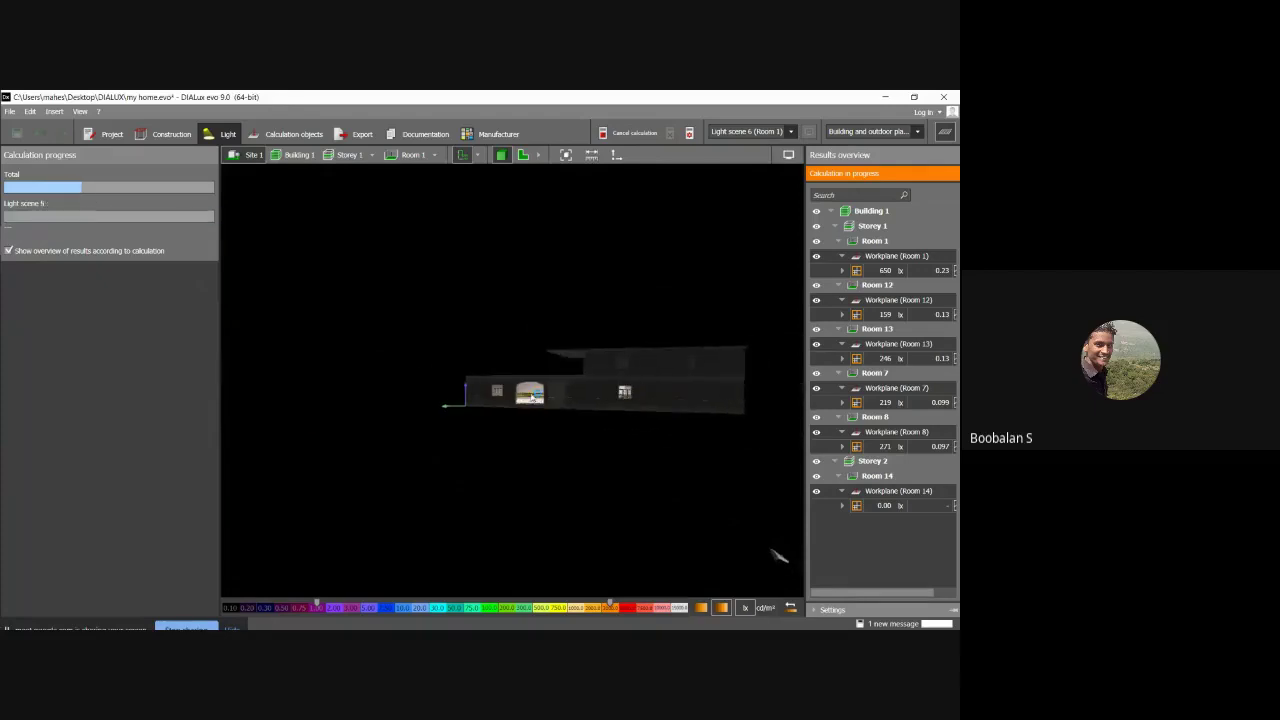
Look through the large arched opening into Room 8 and examine its isolines, ceiling luminaires and arched doorway.
scroll(530, 396, up, 5)
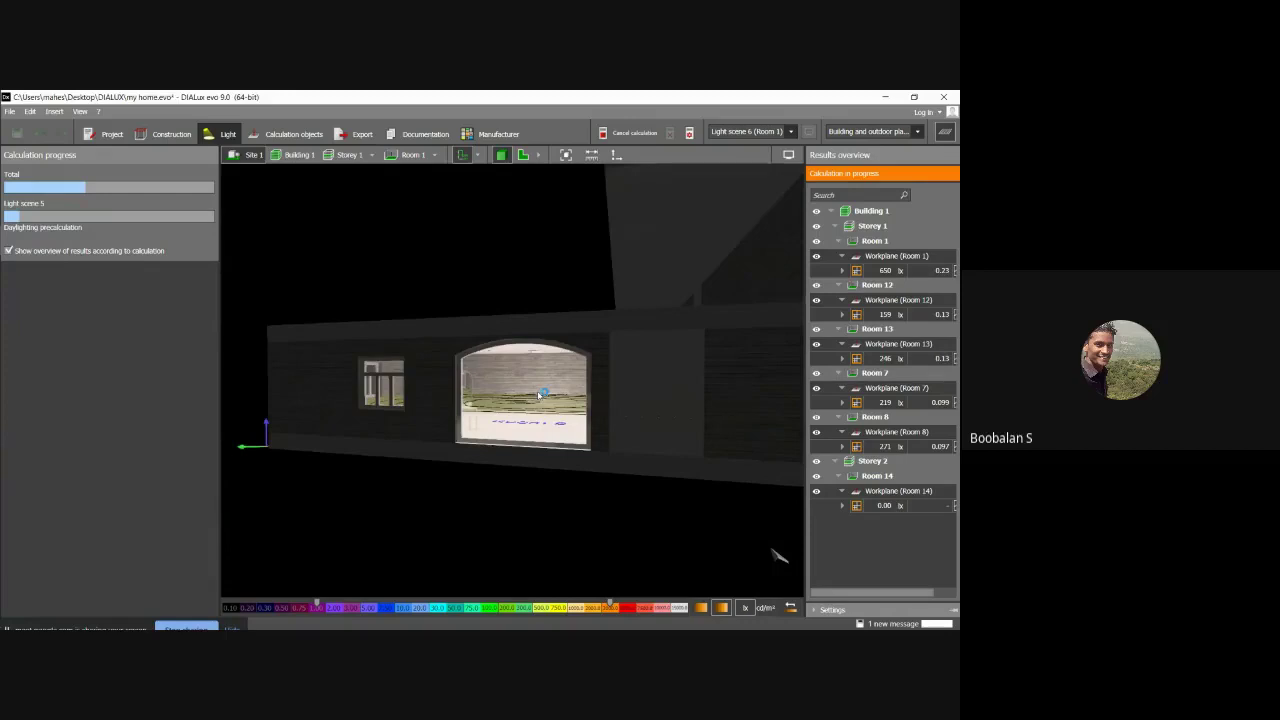
scroll(538, 395, up, 3)
drag(538, 395, 412, 406)
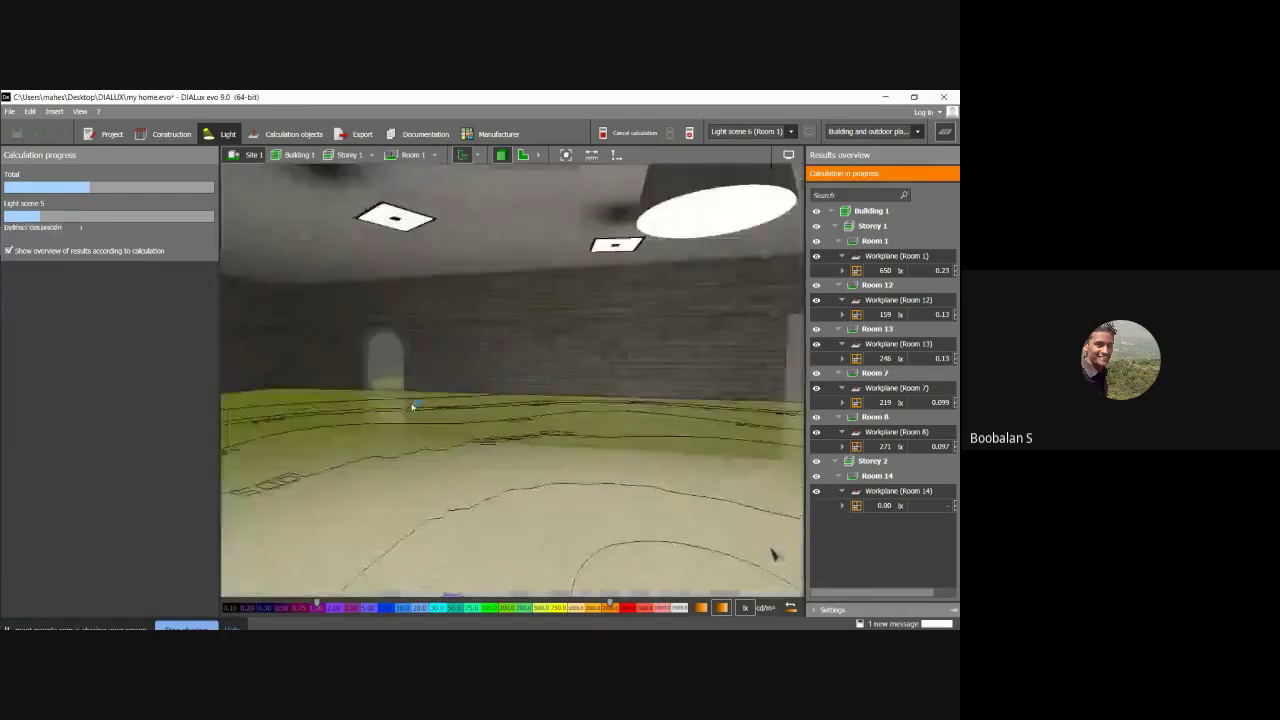
scroll(400, 404, up, 2)
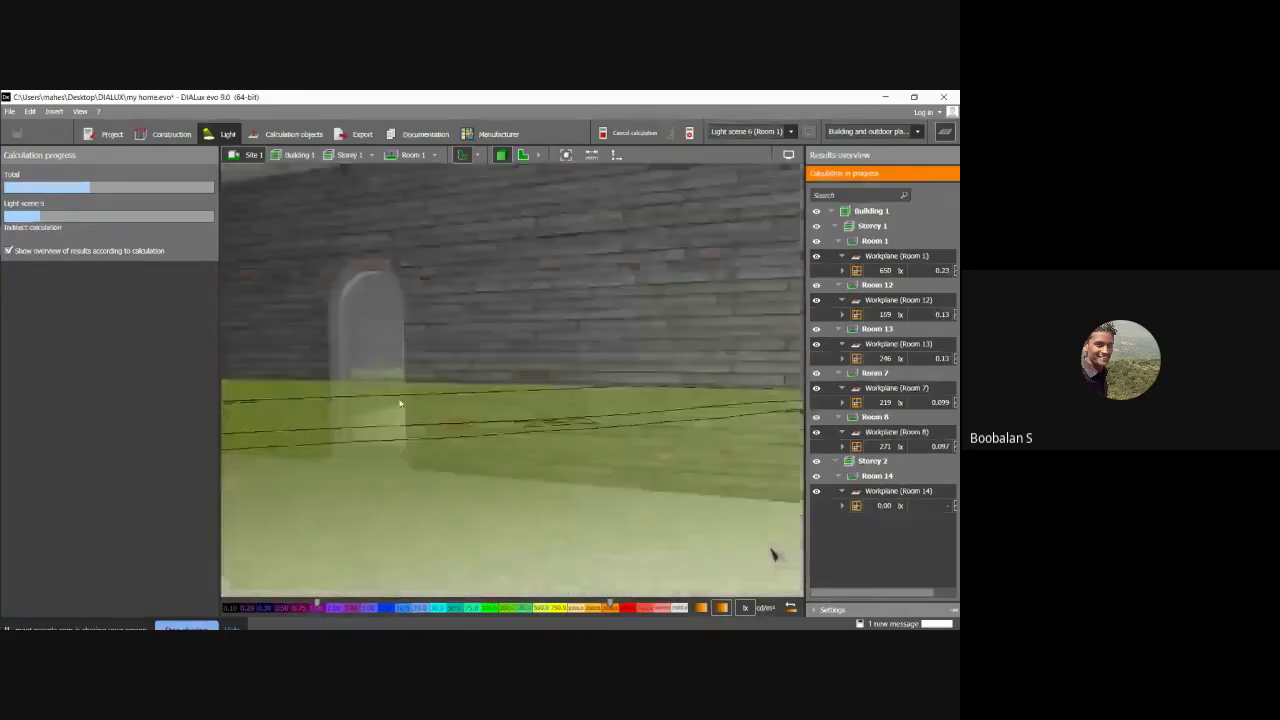
drag(400, 404, 620, 351)
scroll(466, 367, up, 3)
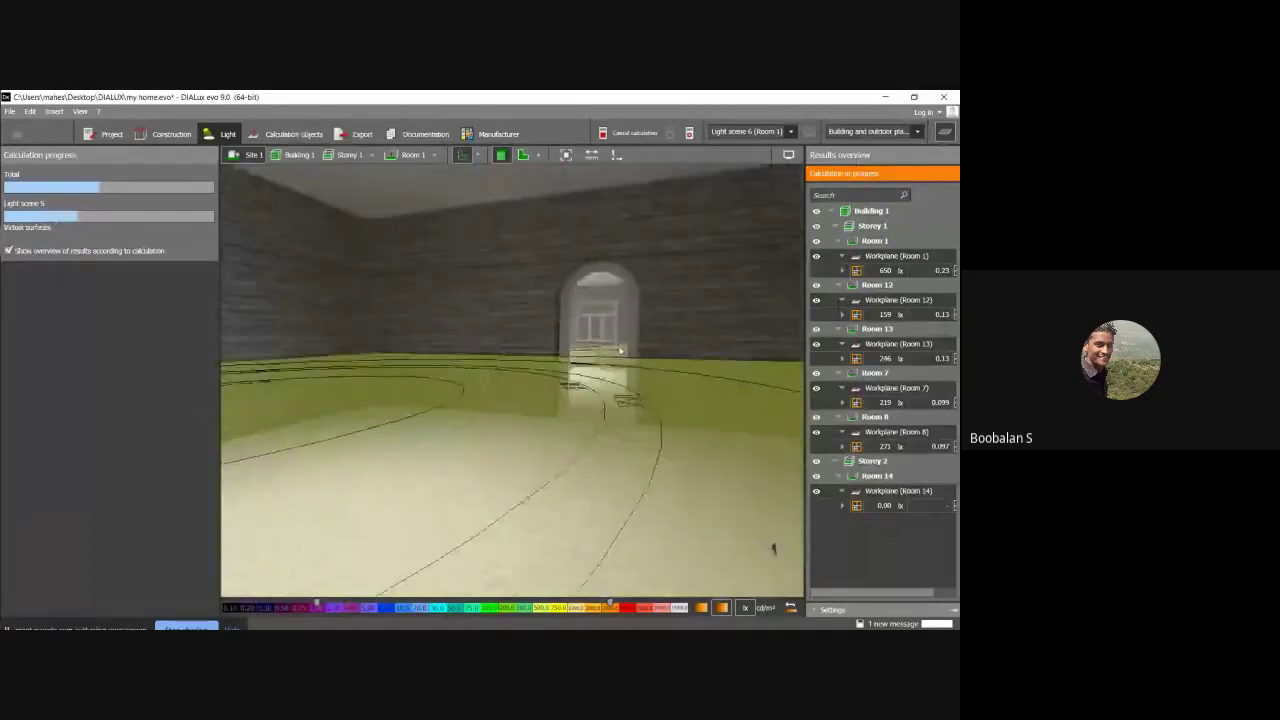
scroll(620, 351, up, 3)
Examine the house's exterior with its lit windows, and look into Room 1 and through the arched opening of Room 8.
scroll(577, 354, down, 4)
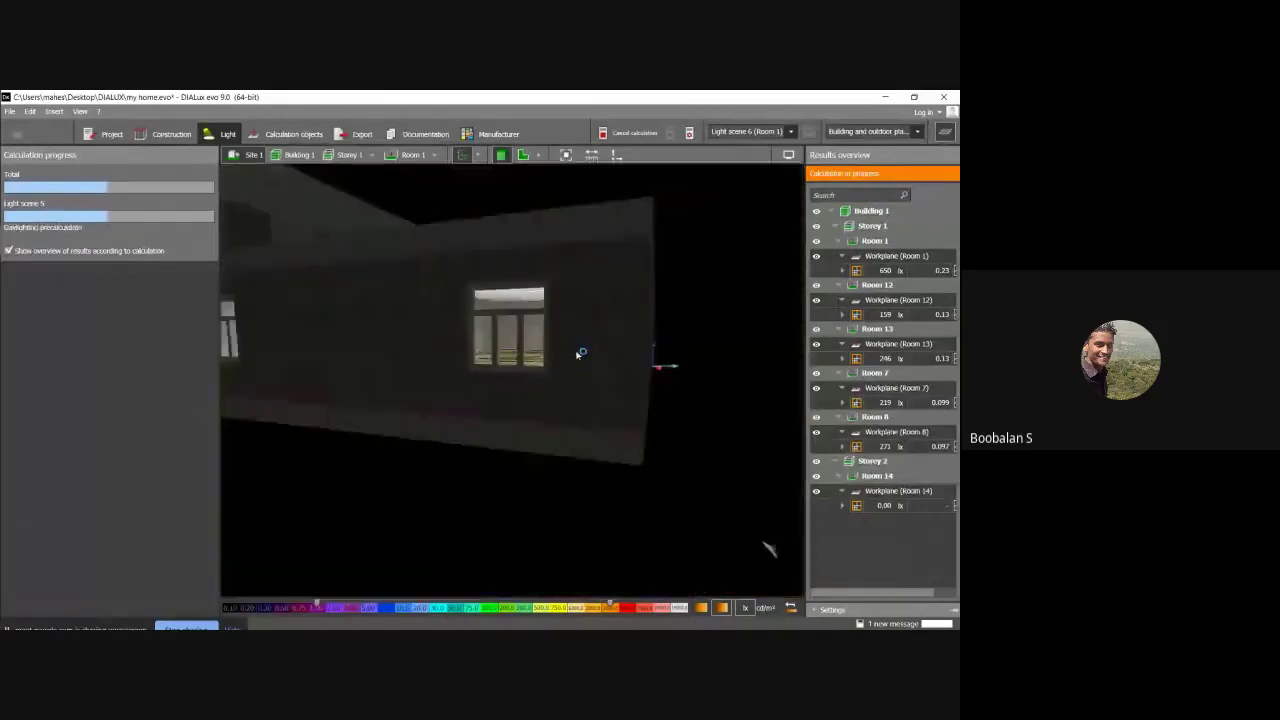
scroll(577, 354, down, 2)
scroll(480, 354, up, 5)
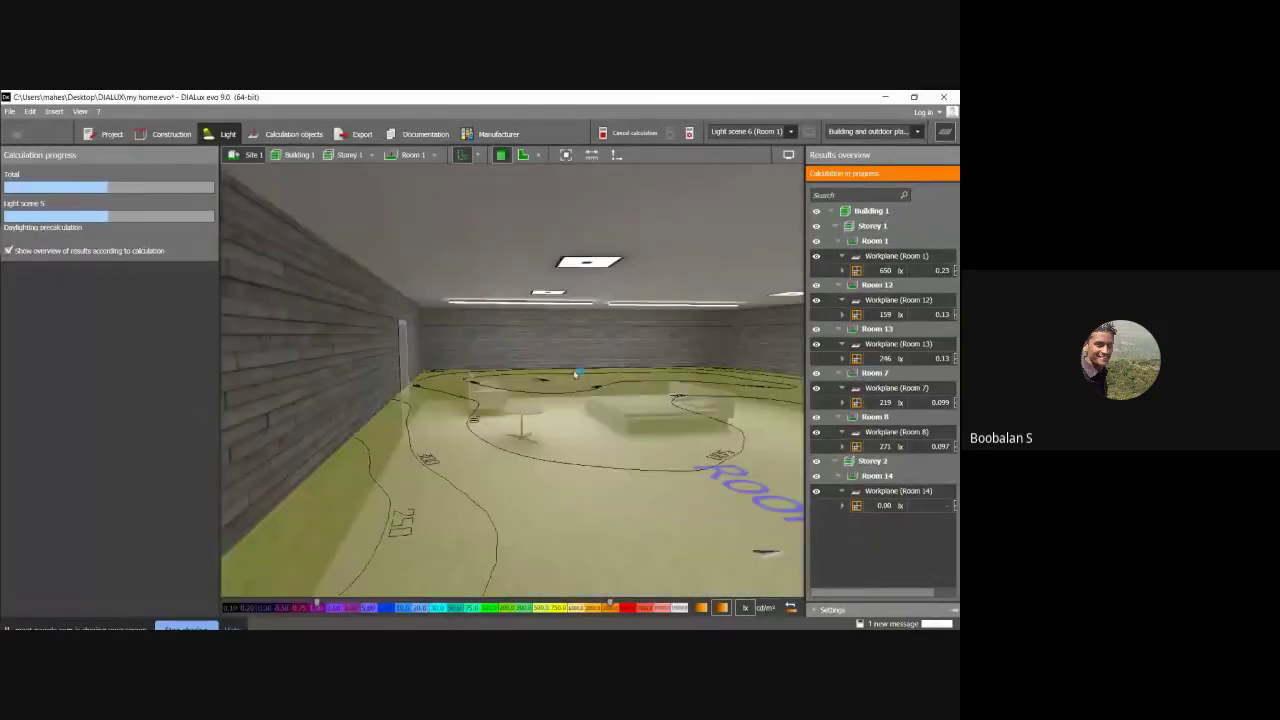
scroll(524, 371, down, 3)
scroll(524, 371, up, 3)
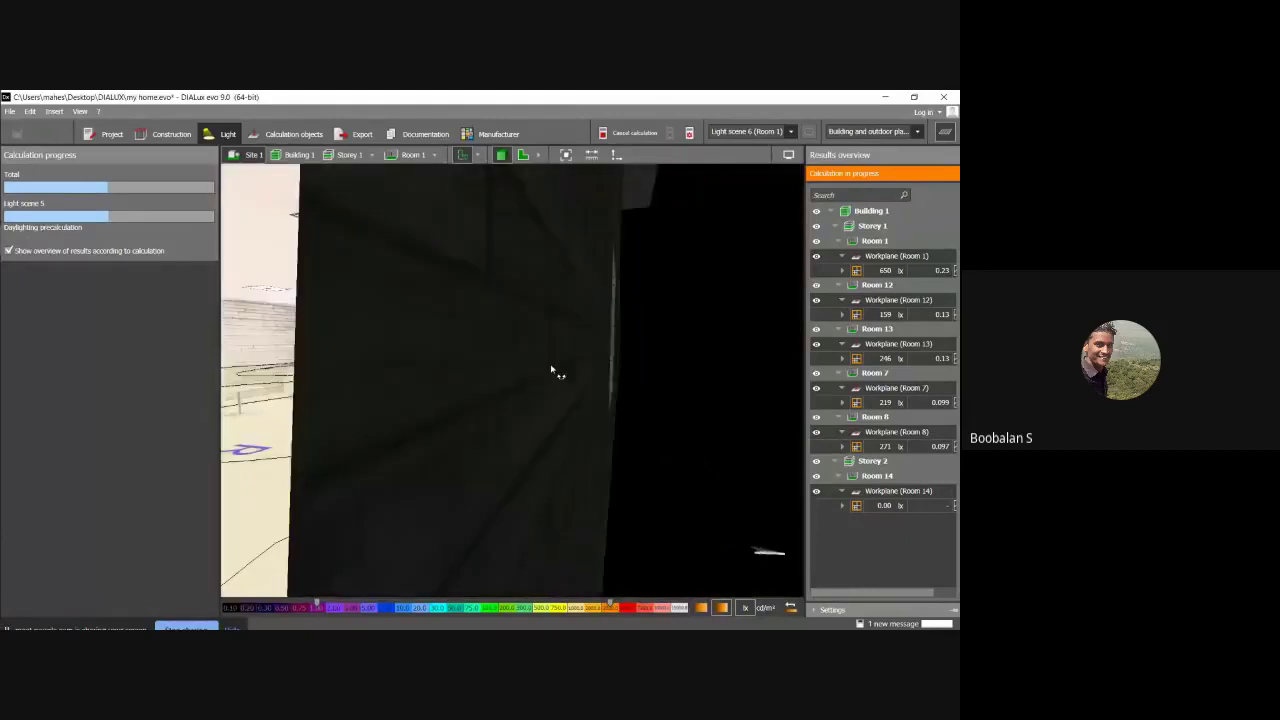
scroll(553, 372, up, 2)
scroll(460, 366, down, 5)
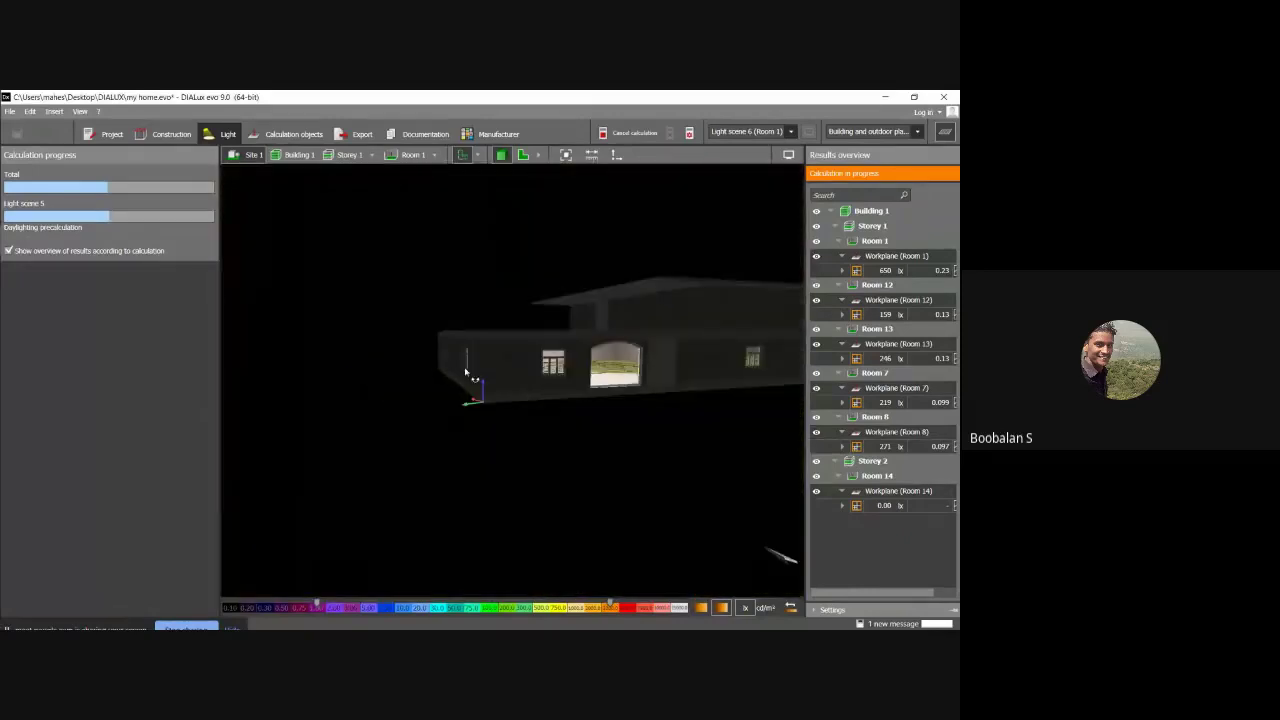
scroll(458, 377, up, 2)
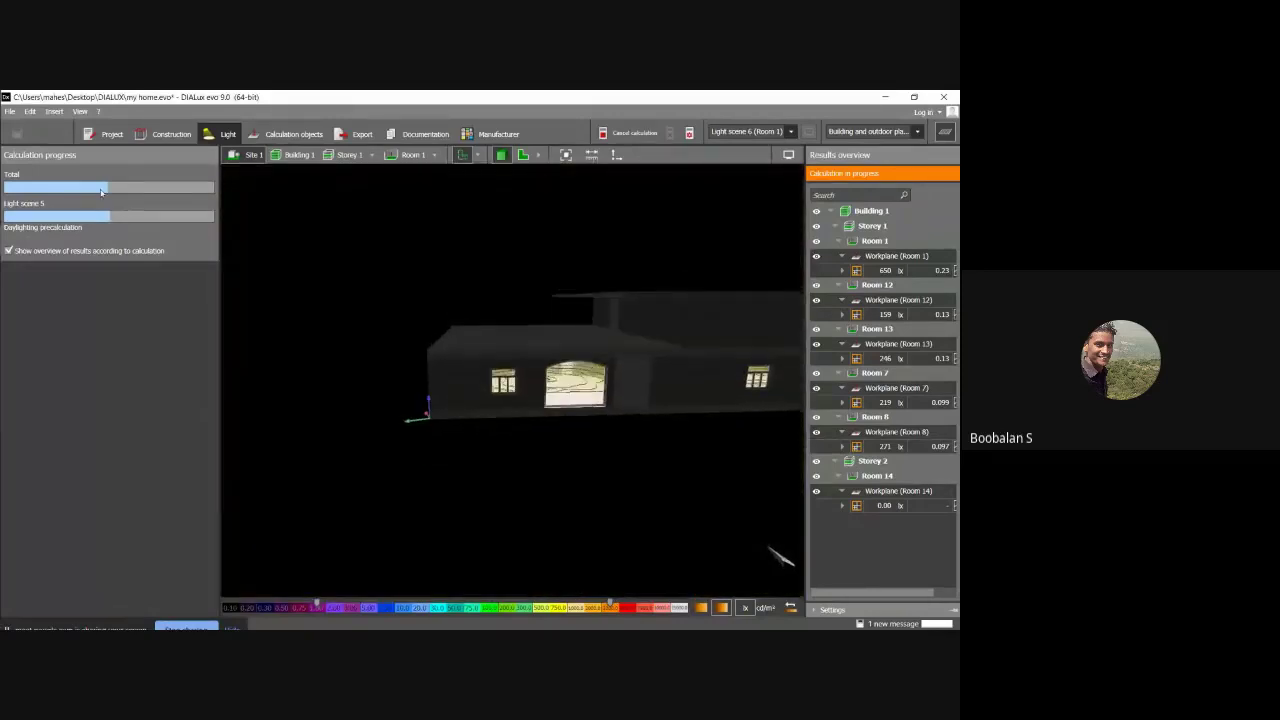
scroll(568, 376, up, 2)
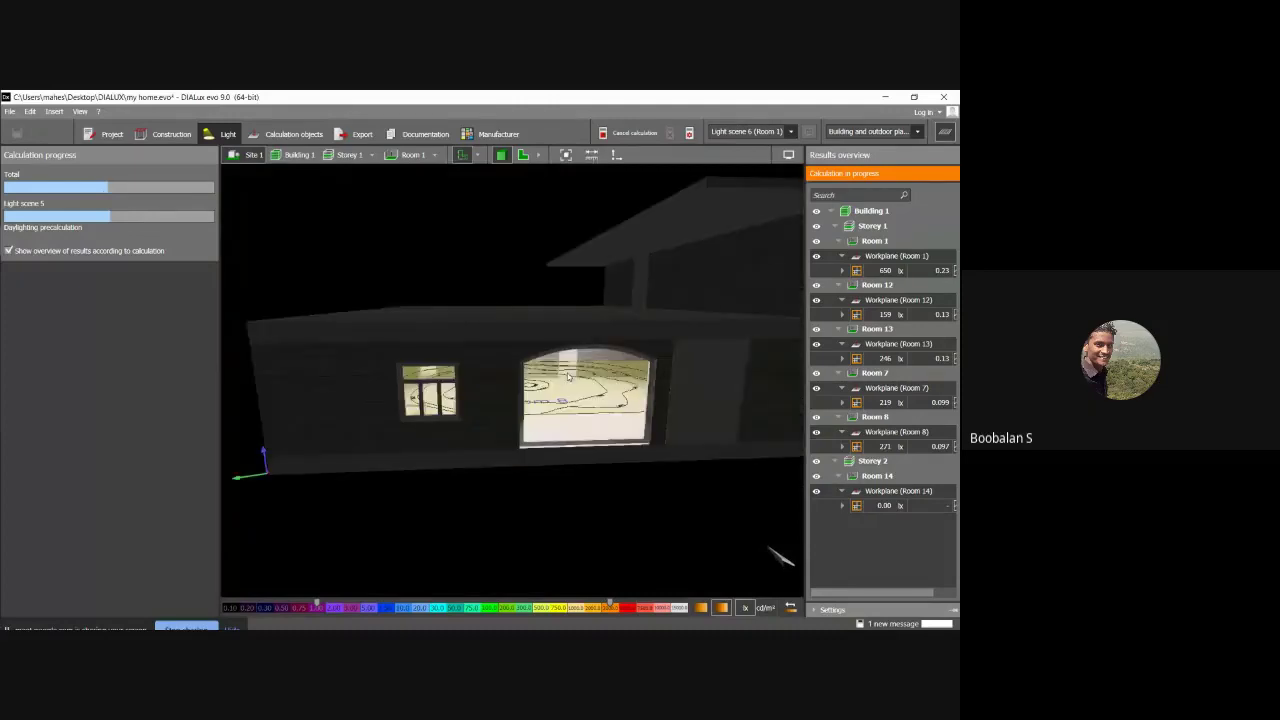
scroll(568, 377, up, 5)
Show the whole site again from inside Room 8 and save the project.
click(462, 154)
click(461, 176)
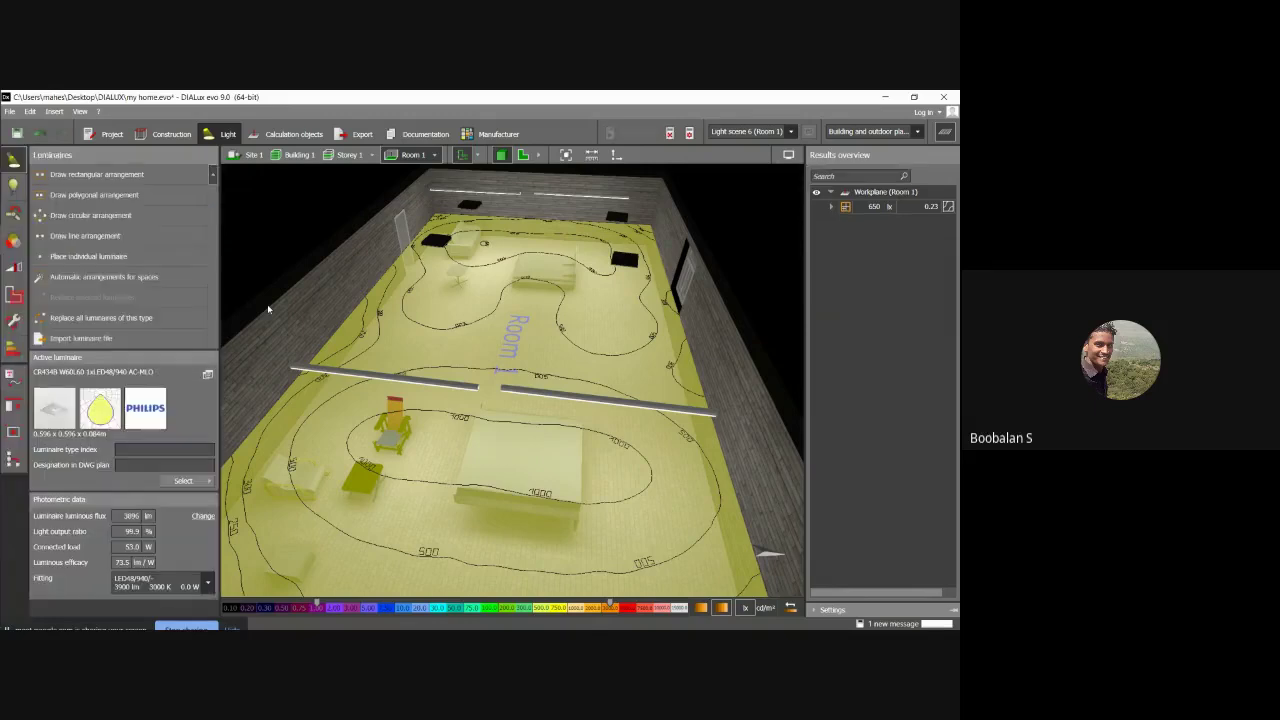
click(246, 156)
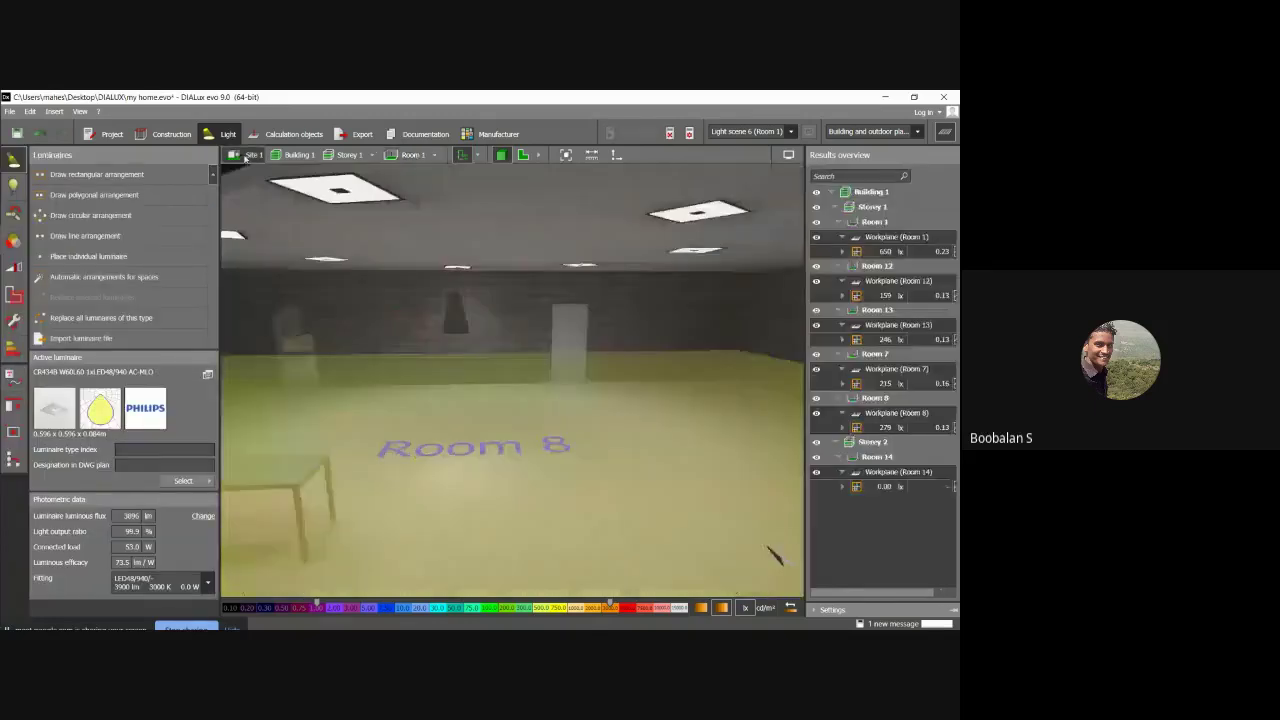
click(508, 386)
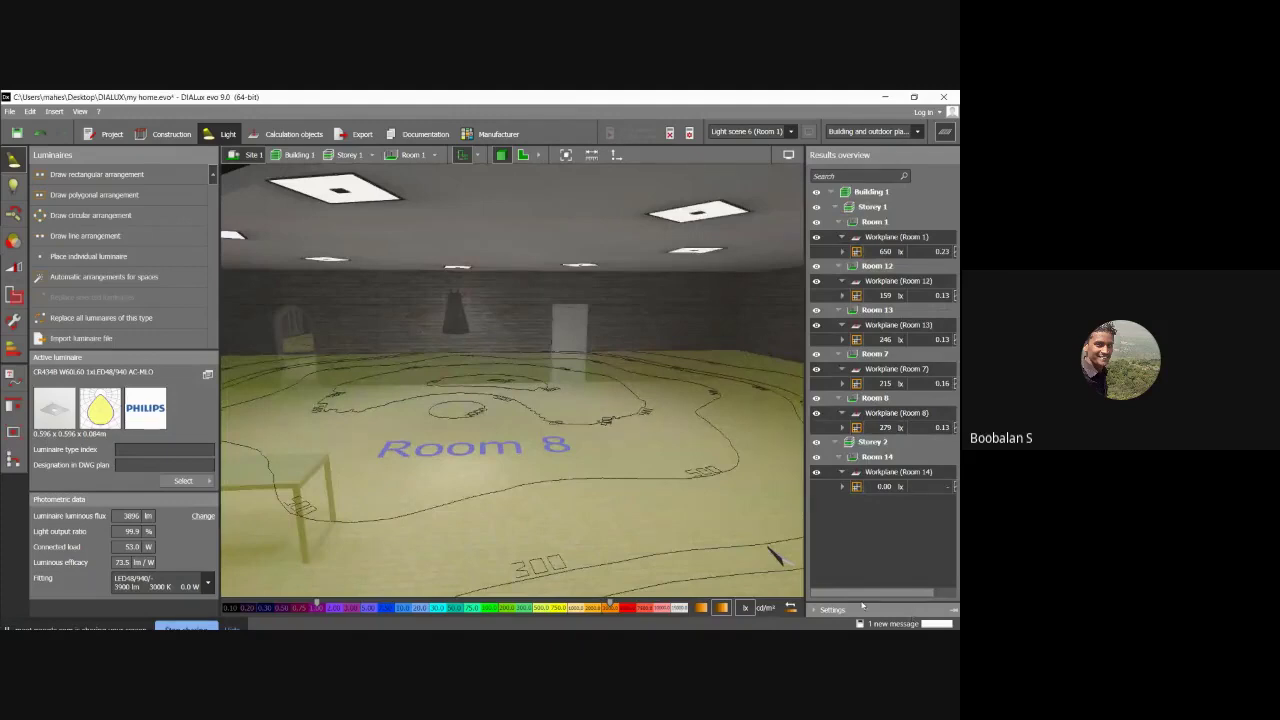
key(ctrl+s)
Look at the arched opening from outside the house, and show Building 1 on its own.
scroll(384, 306, down, 5)
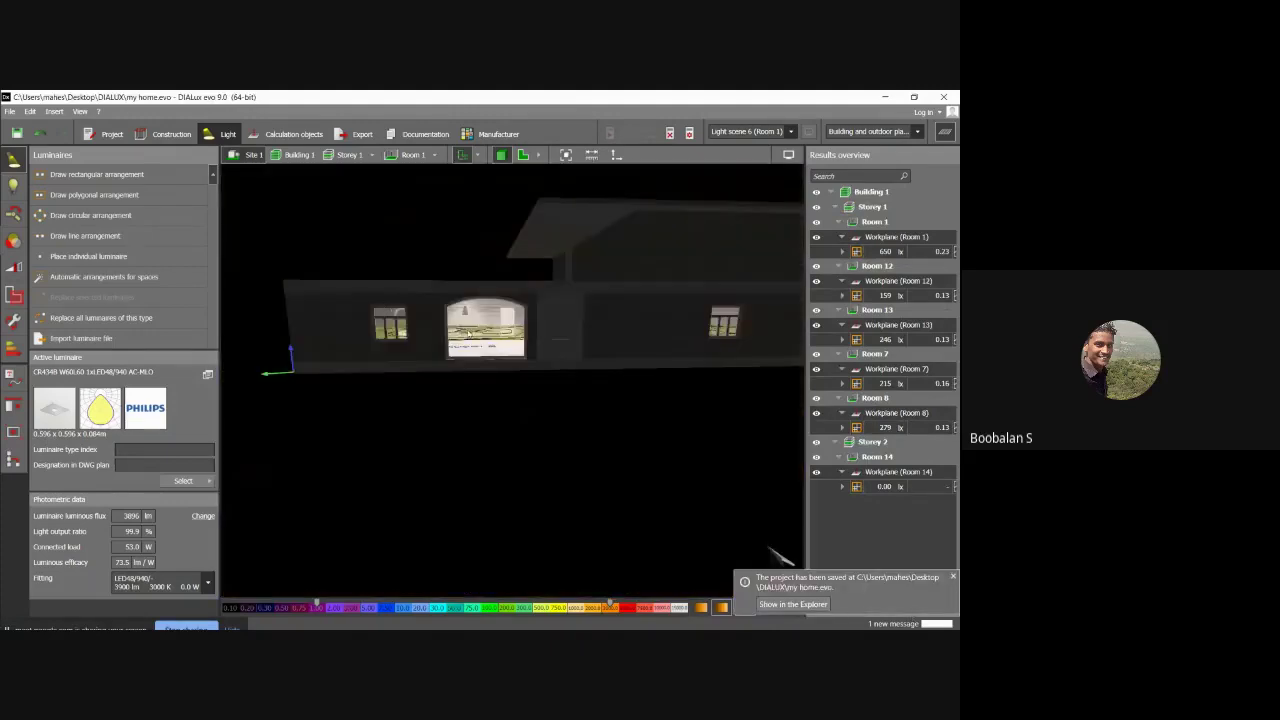
scroll(468, 333, up, 5)
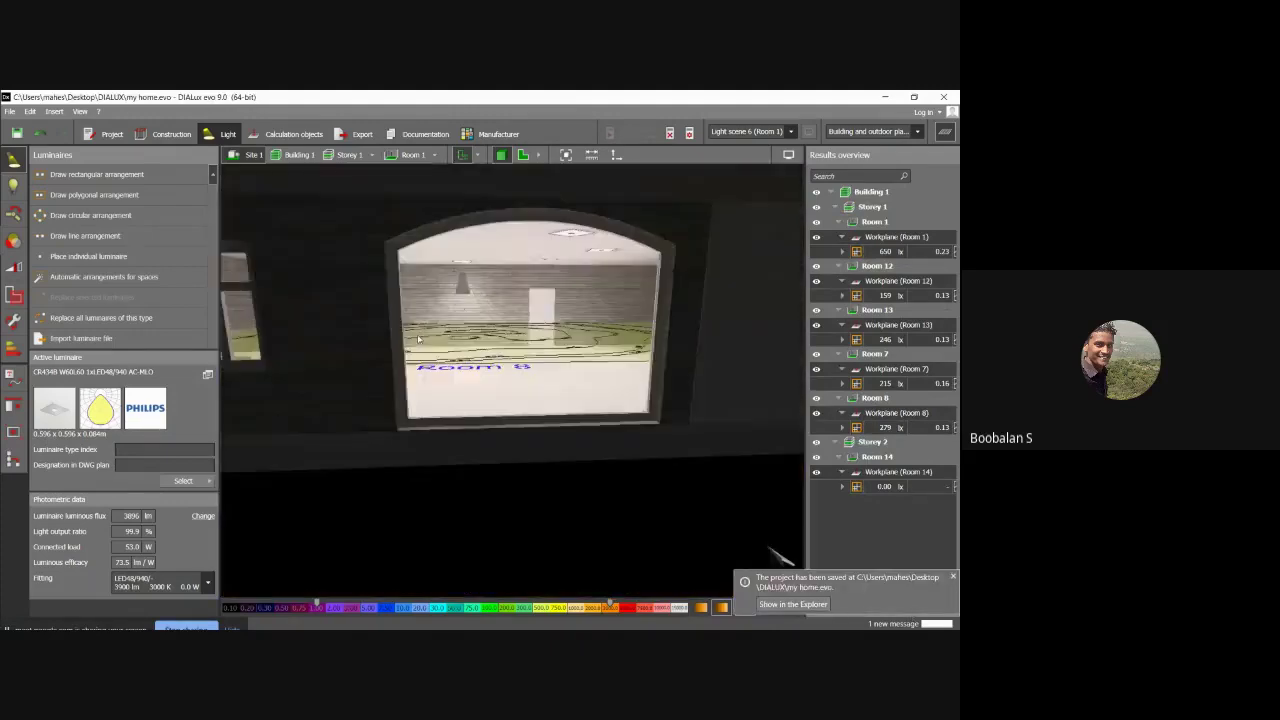
click(298, 155)
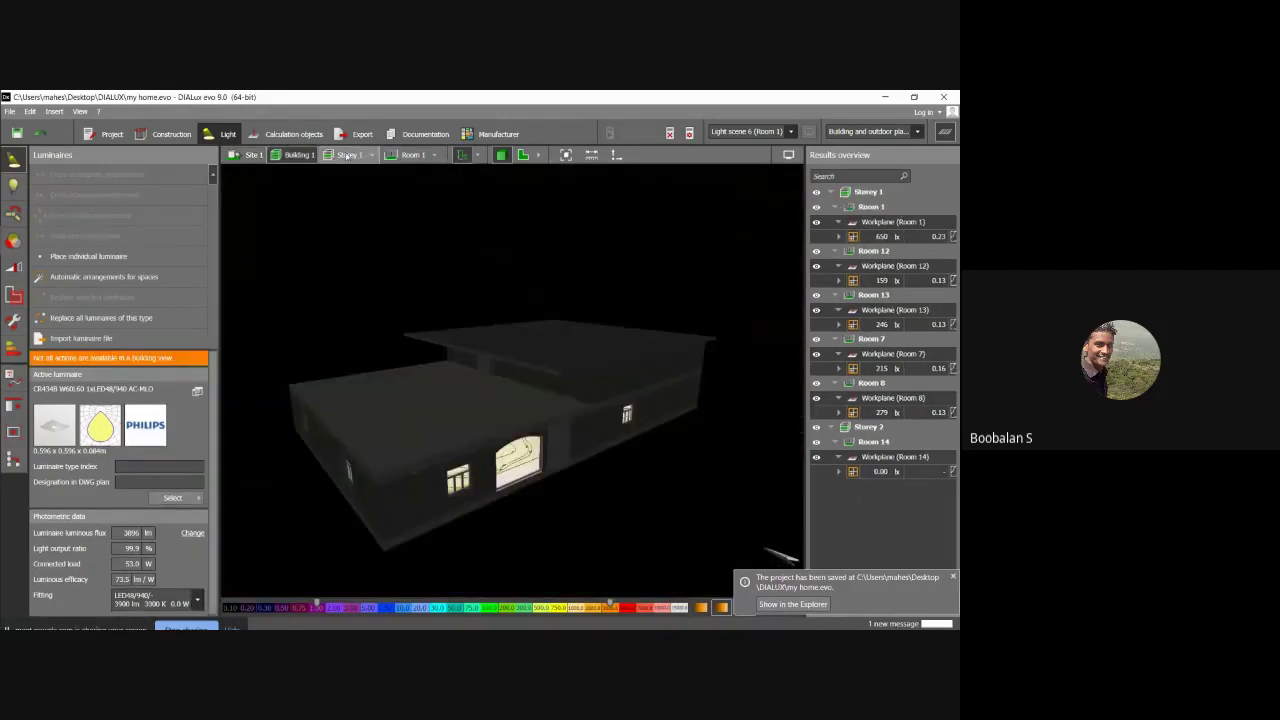
Open Storey 1 and examine the isolines and luminaires of all its rooms from several angles and distances.
click(348, 155)
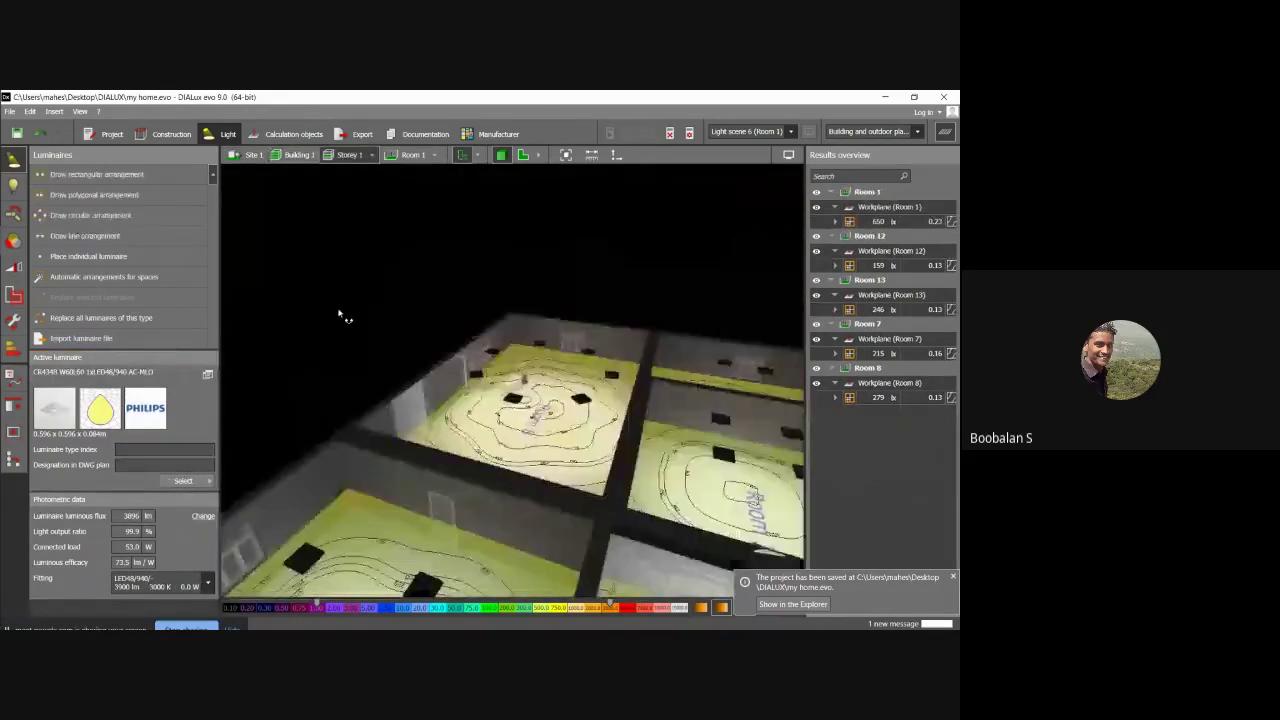
right_drag(340, 316, 604, 213)
scroll(772, 550, up, 5)
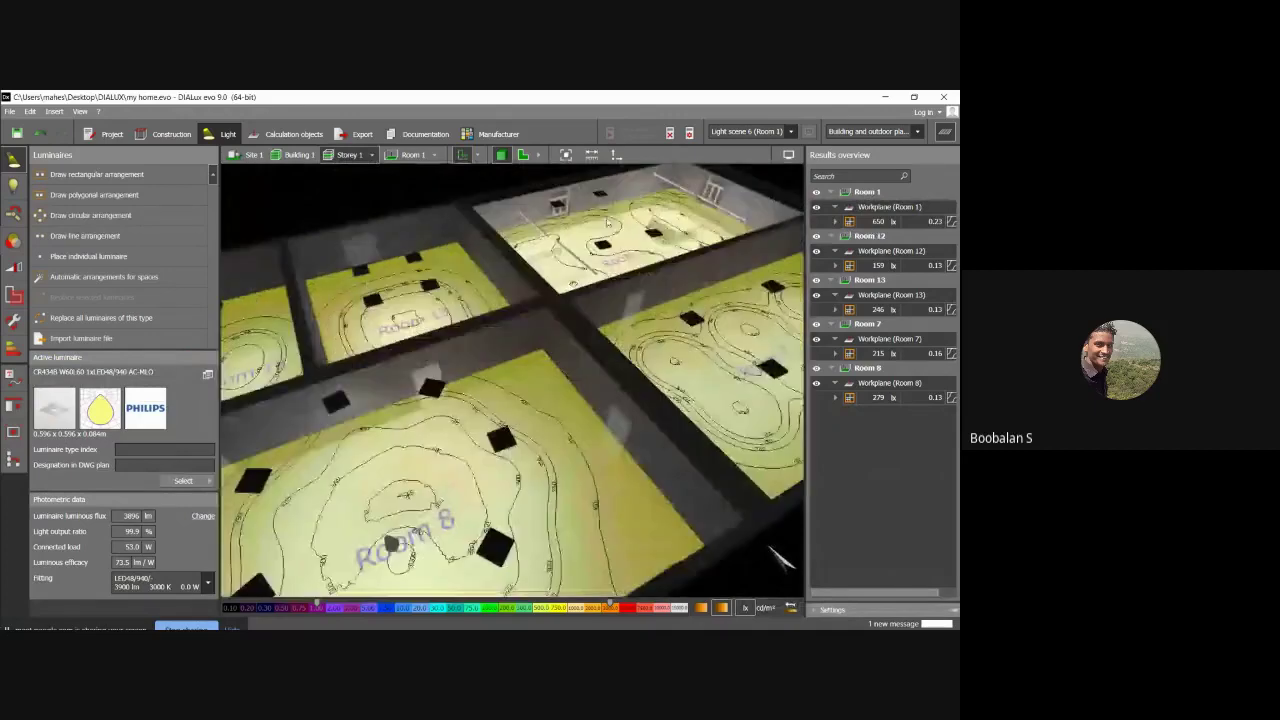
scroll(605, 248, down, 5)
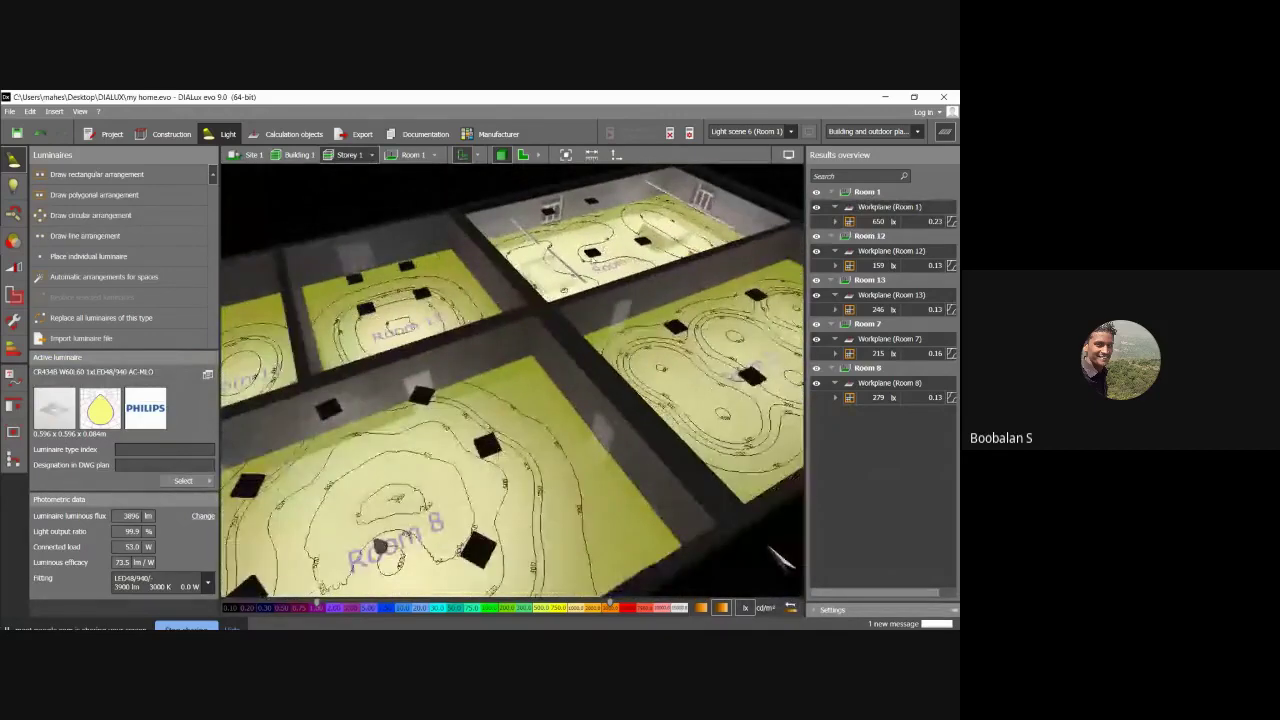
right_drag(580, 290, 543, 285)
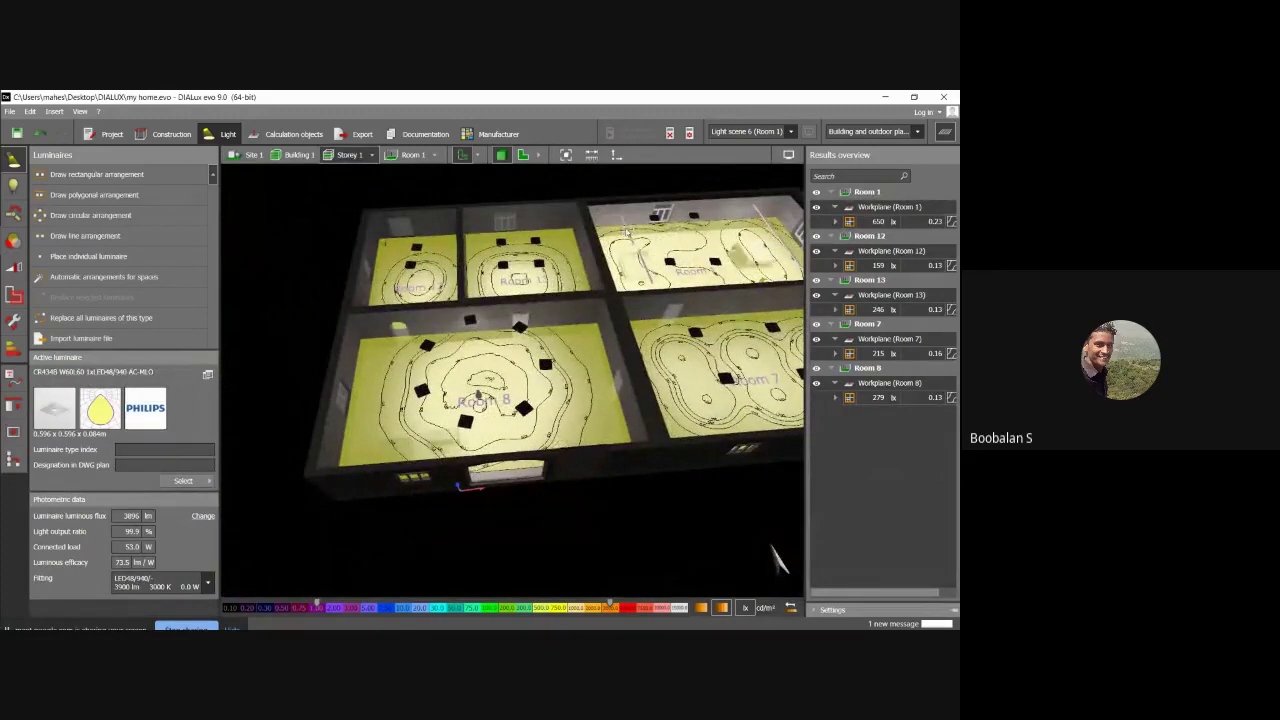
right_drag(624, 233, 563, 241)
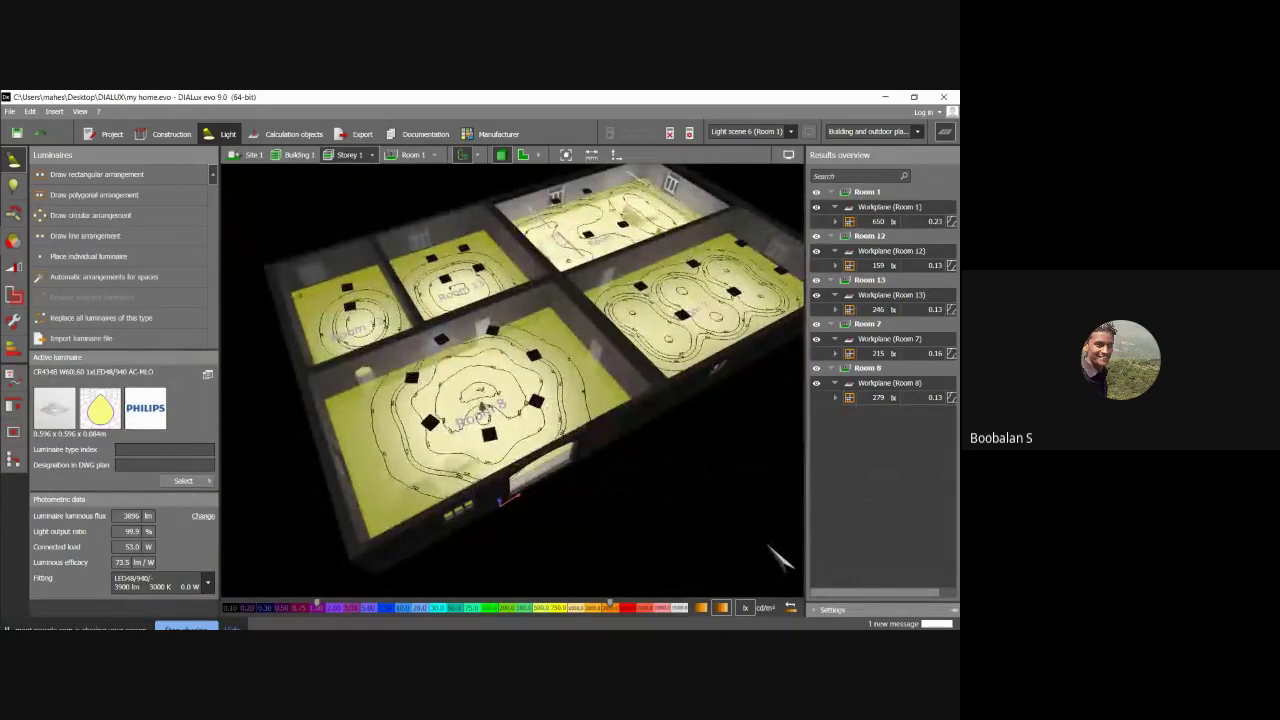
right_drag(610, 212, 589, 219)
scroll(589, 219, up, 3)
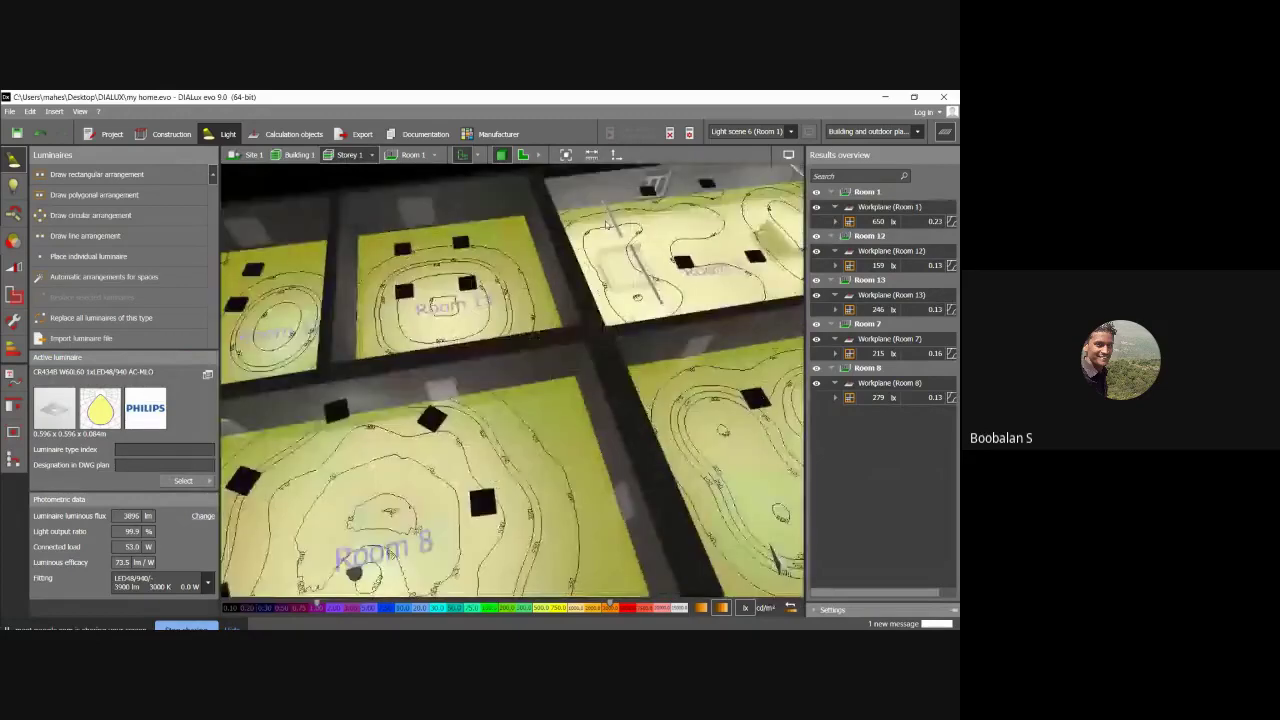
scroll(606, 225, down, 5)
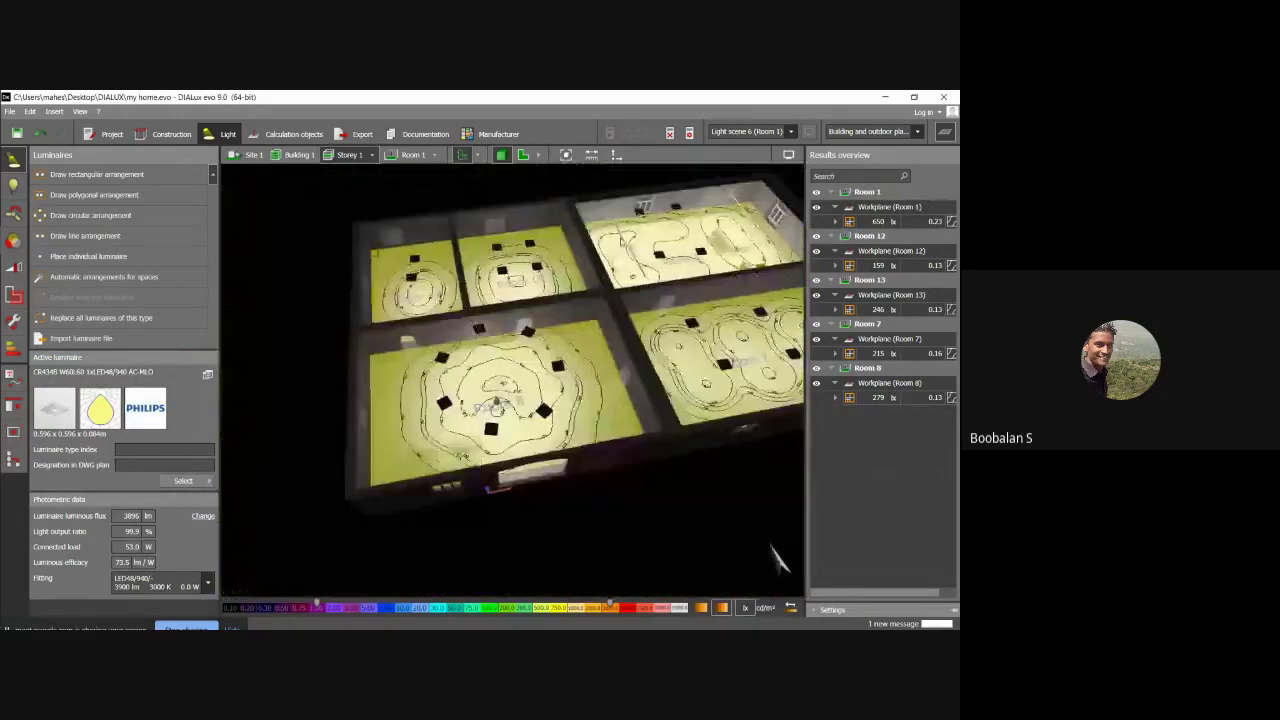
right_drag(622, 244, 734, 271)
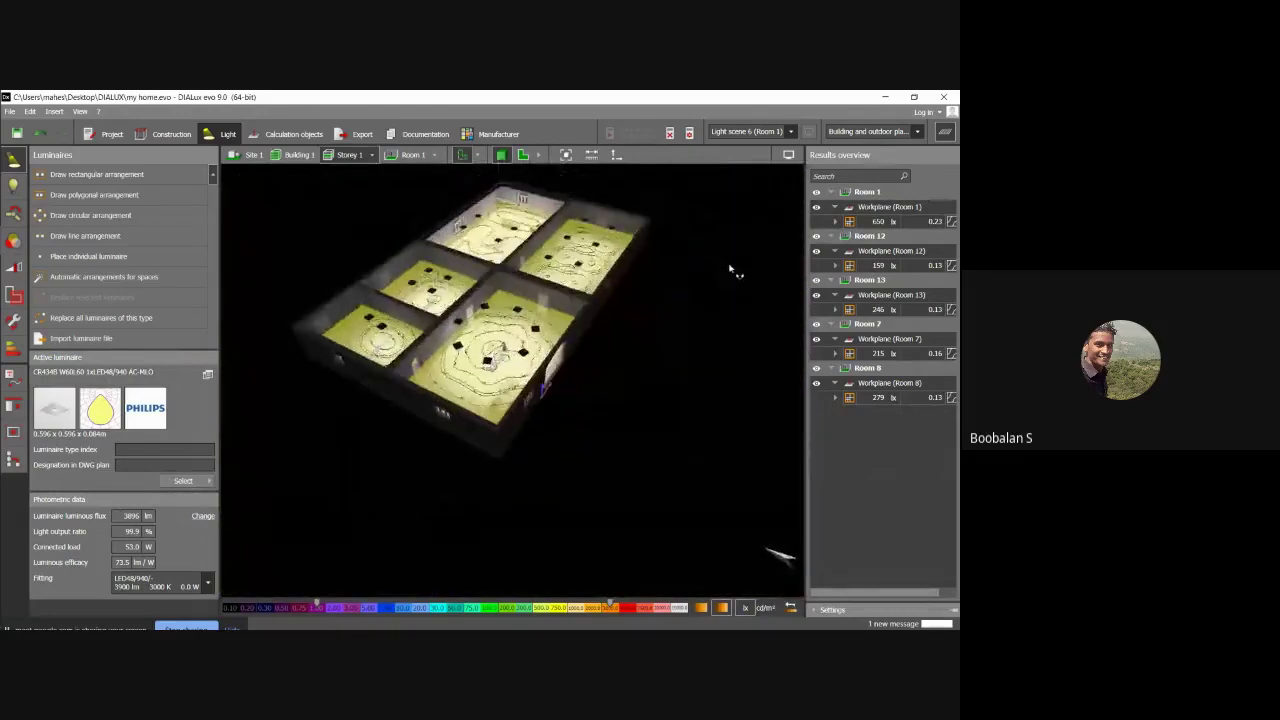
scroll(510, 238, up, 3)
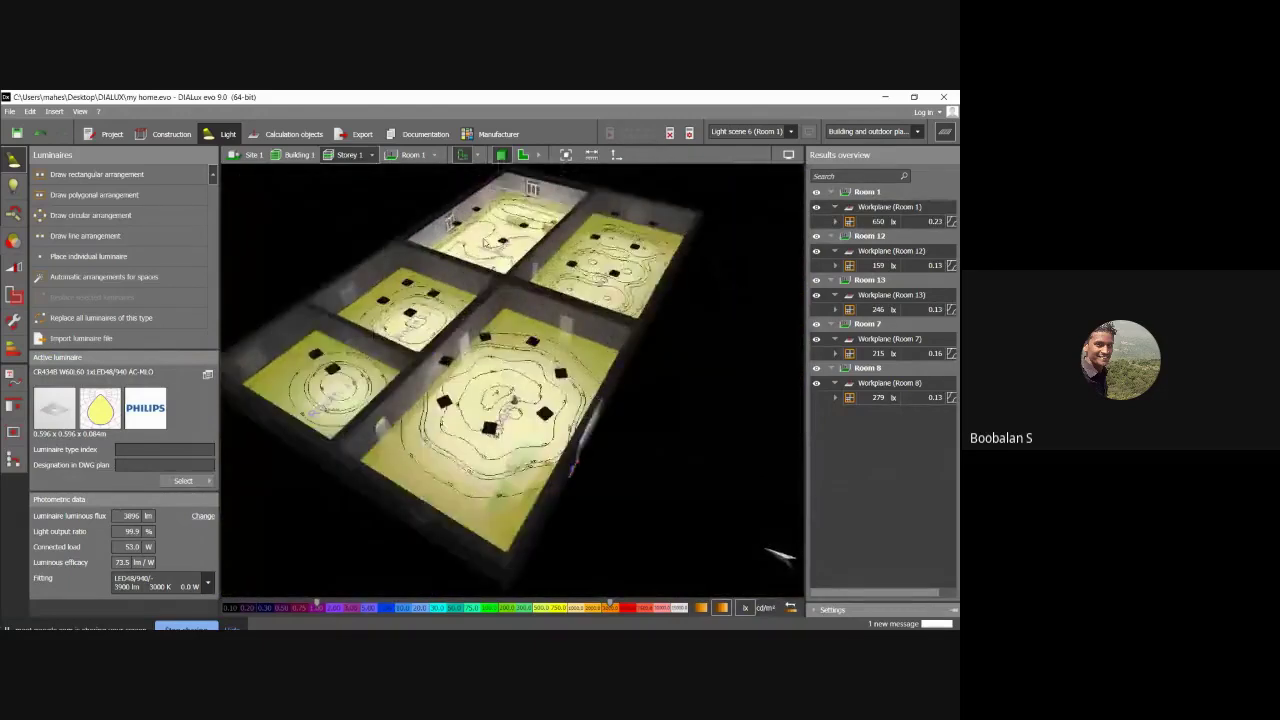
scroll(510, 400, up, 2)
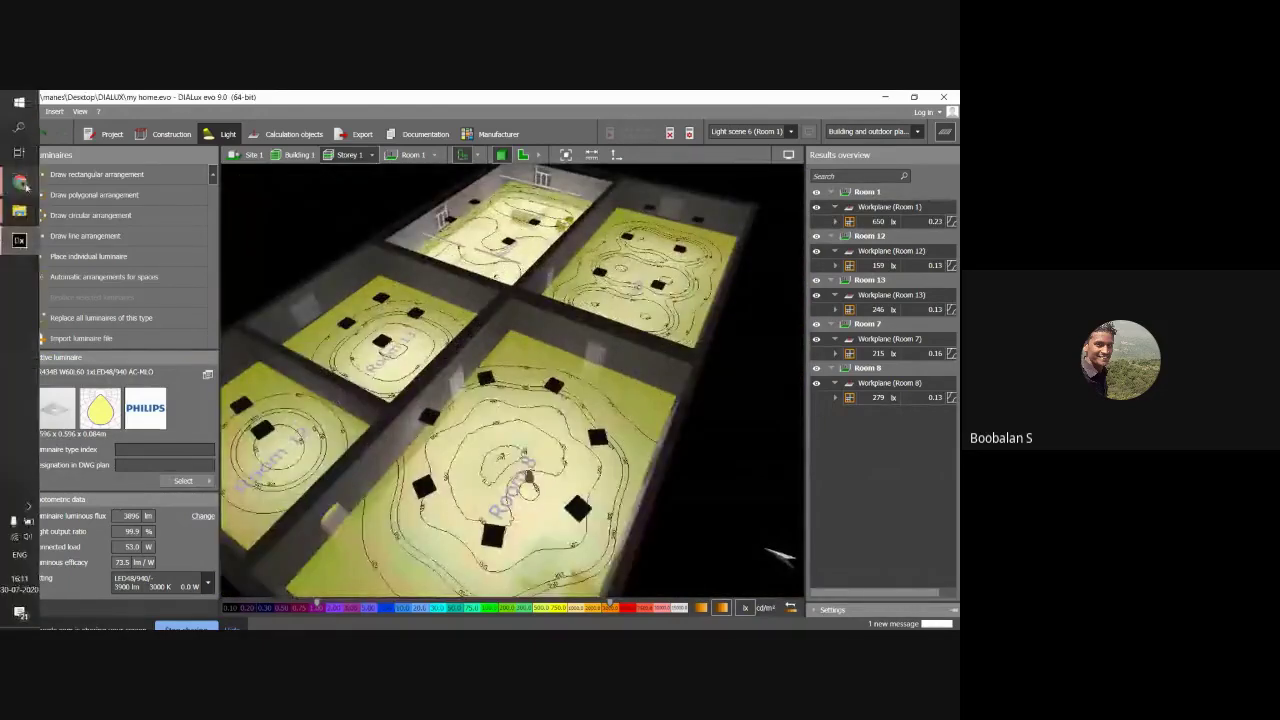
mouse_move(19, 181)
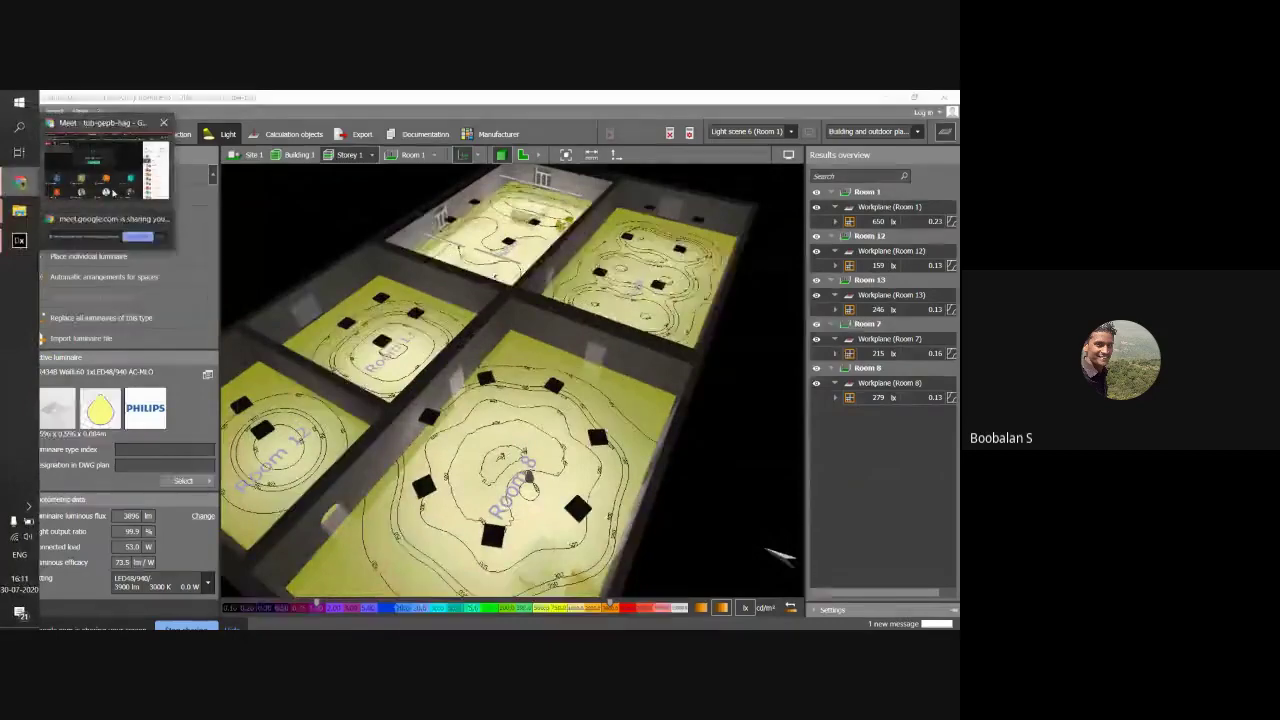